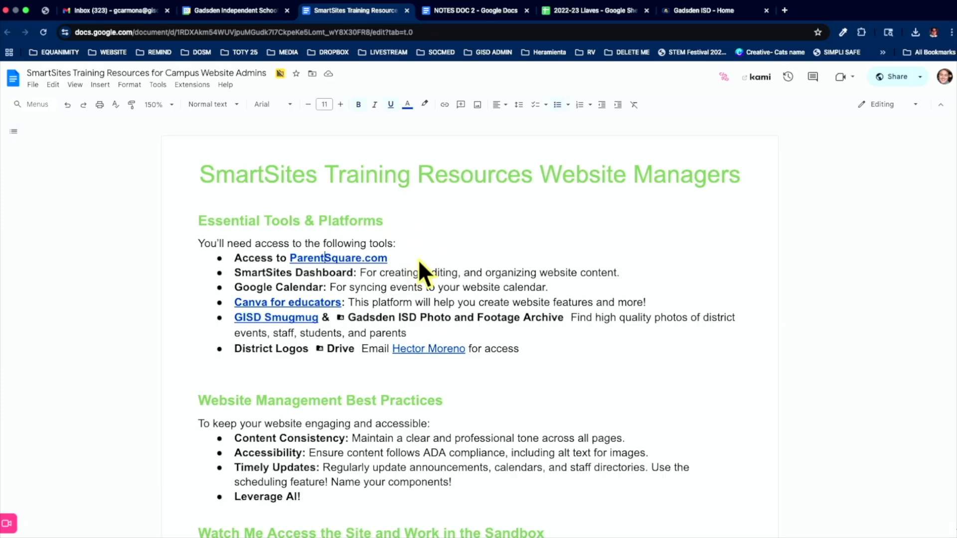
Review the Essential Tools & Platforms and Website Management Best Practices sections, highlighting the Accessibility point
scroll(413, 284, down, 3)
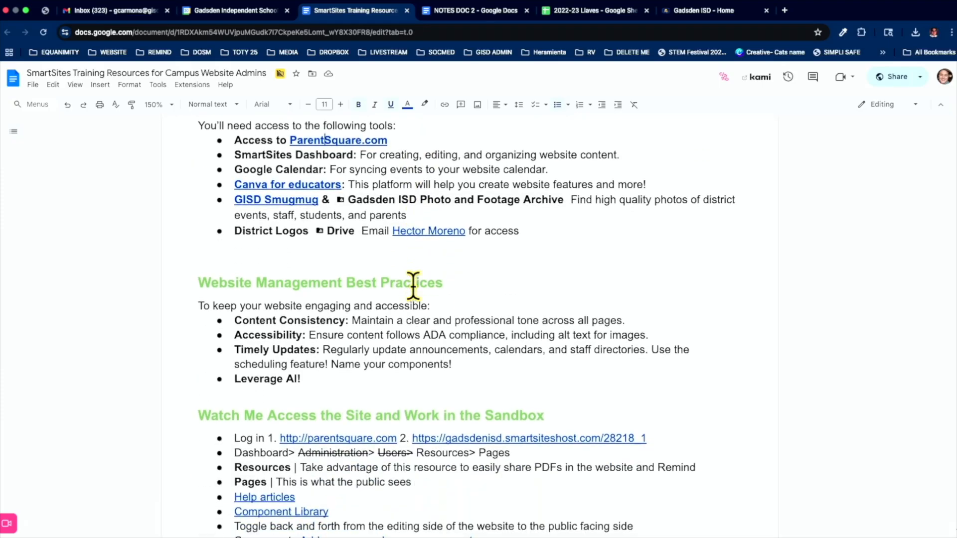
scroll(413, 284, up, 2)
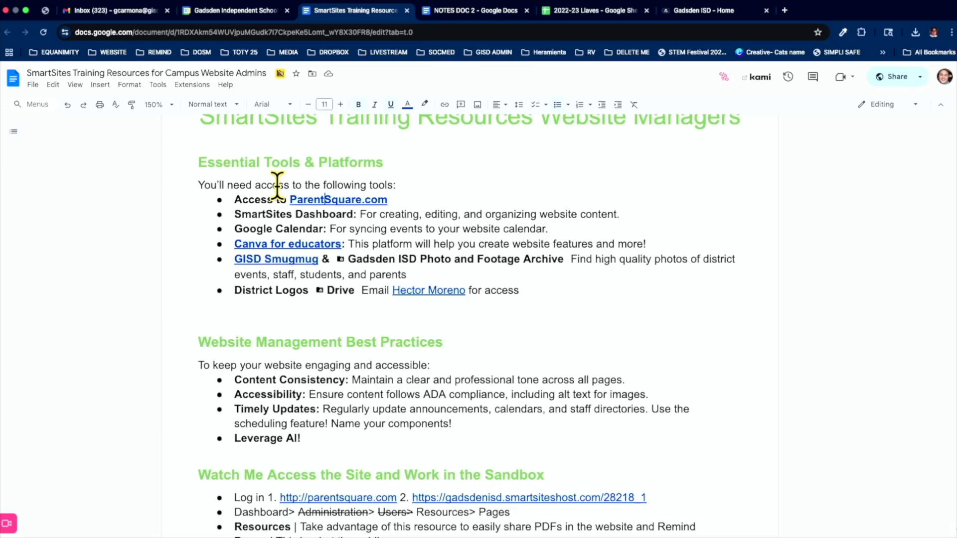
scroll(277, 185, down, 3)
scroll(277, 185, down, 2)
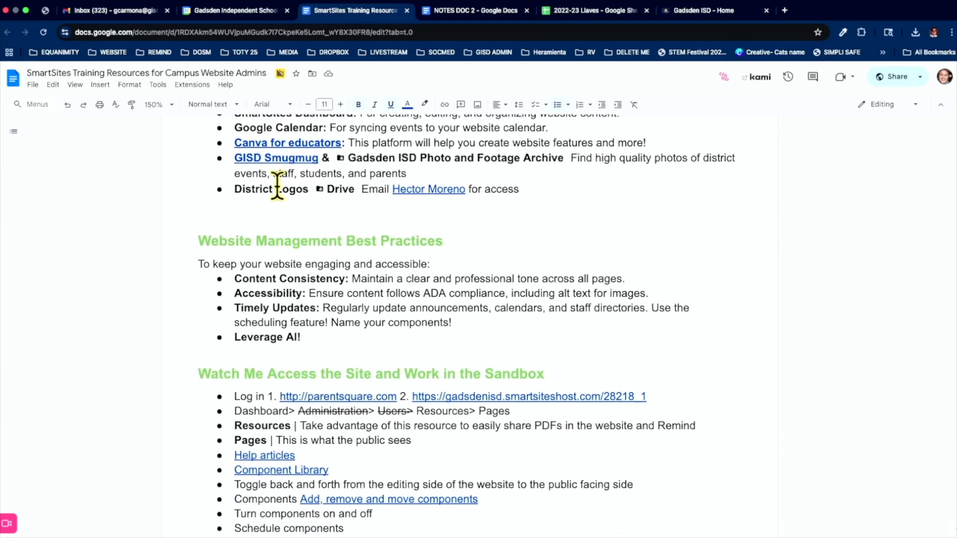
scroll(277, 186, down, 1)
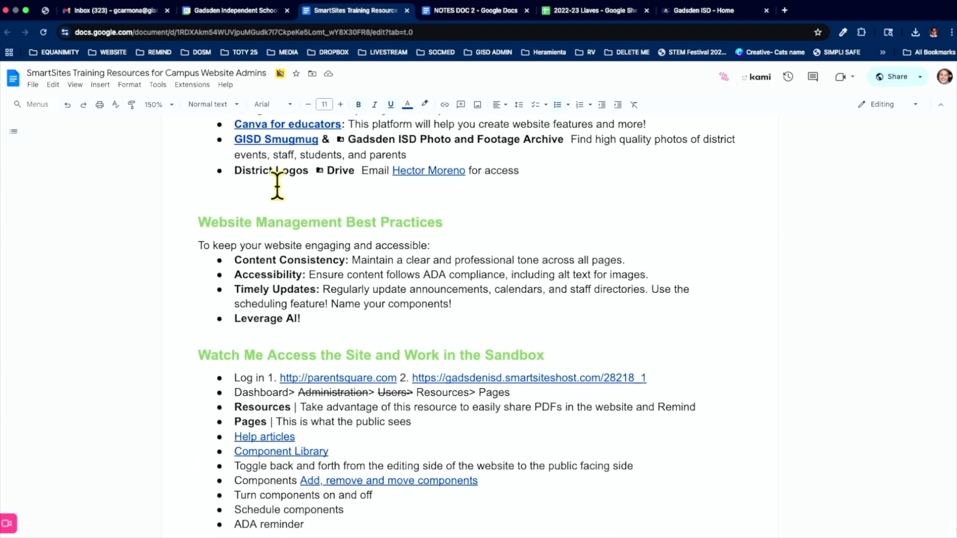
scroll(277, 185, down, 1)
scroll(277, 185, down, 3)
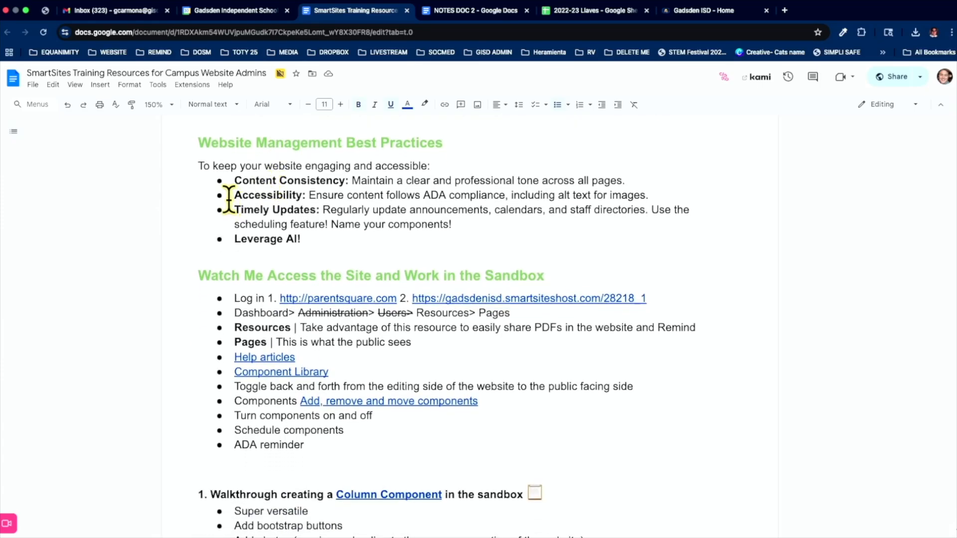
drag(233, 196, 329, 198)
scroll(329, 197, down, 2)
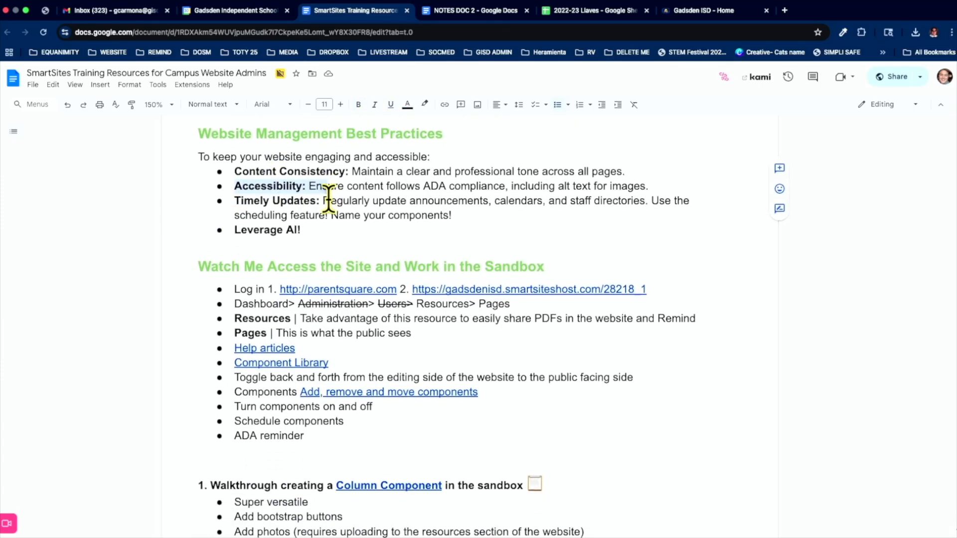
scroll(329, 197, down, 3)
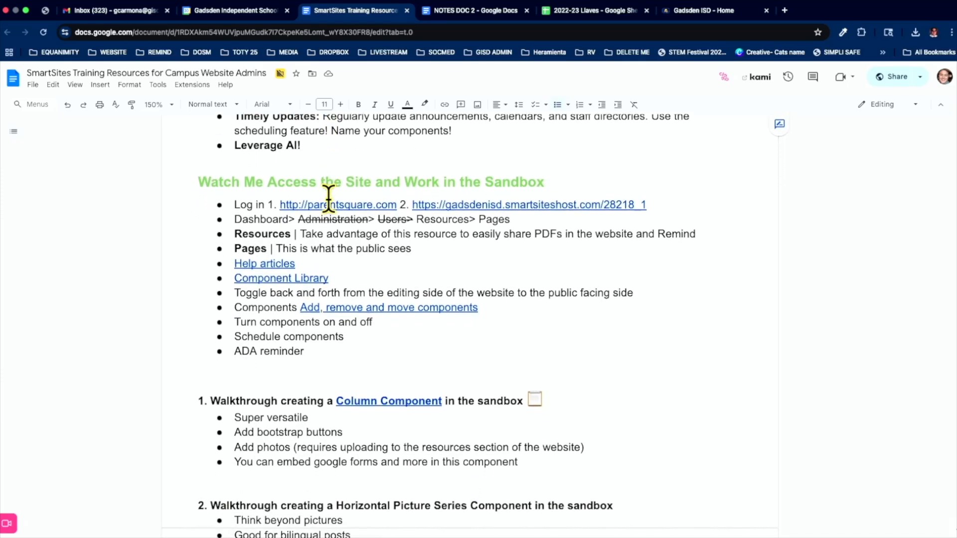
Read the sandbox section on accessing the site and the Column, Horizontal Picture Series and Spotlight Component walkthroughs
scroll(328, 198, down, 1)
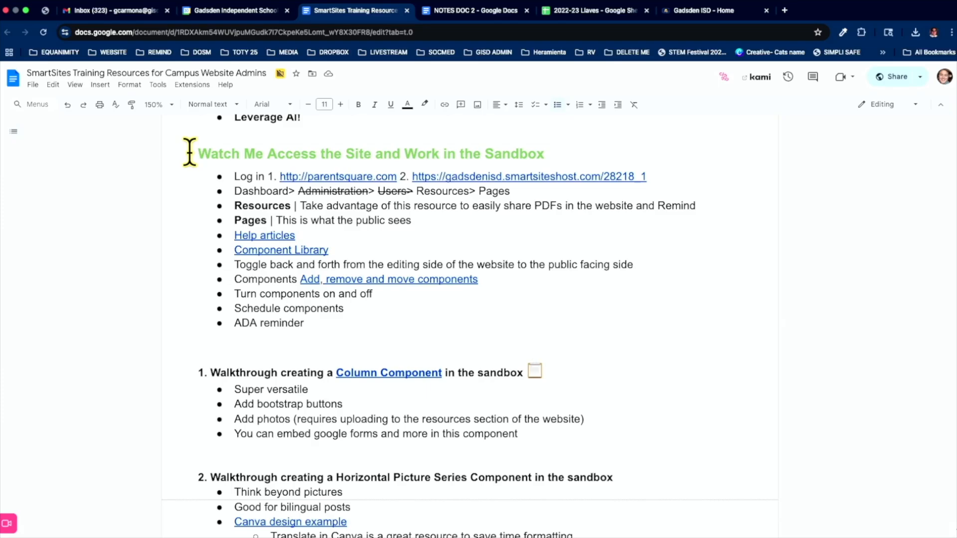
scroll(189, 152, down, 2)
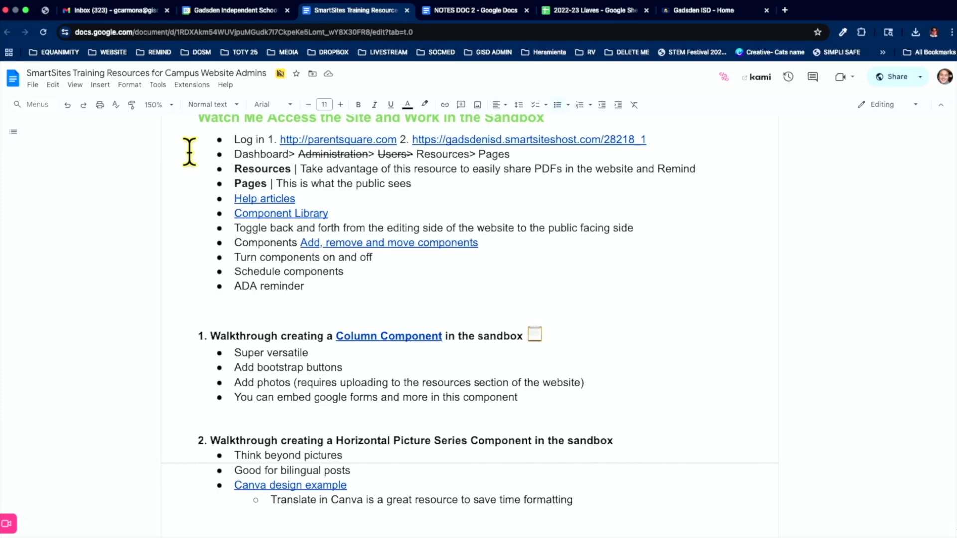
scroll(189, 152, down, 5)
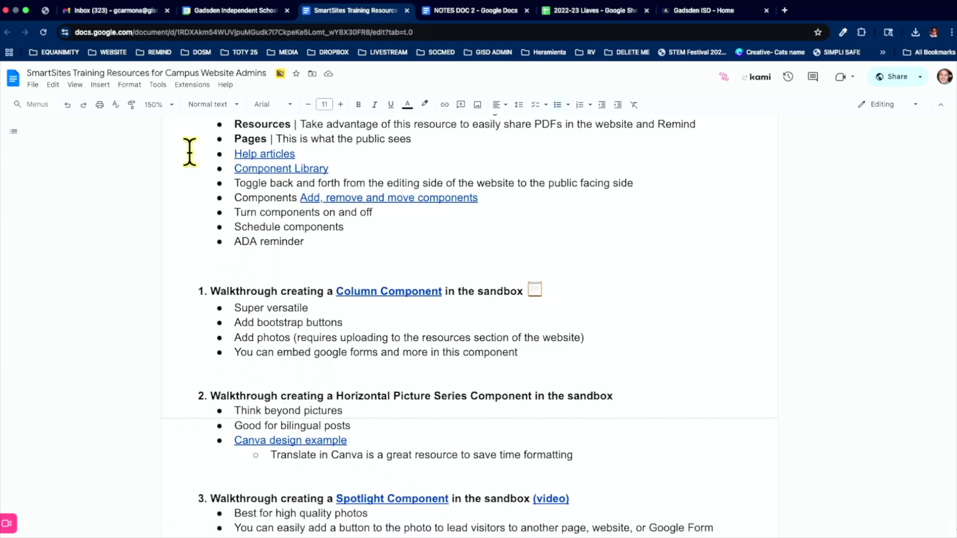
scroll(189, 152, down, 1)
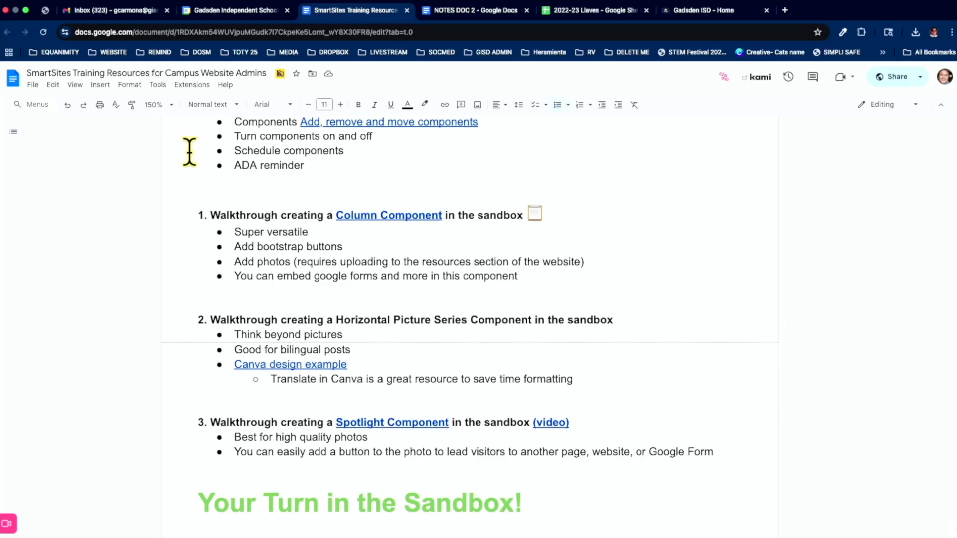
scroll(188, 150, down, 2)
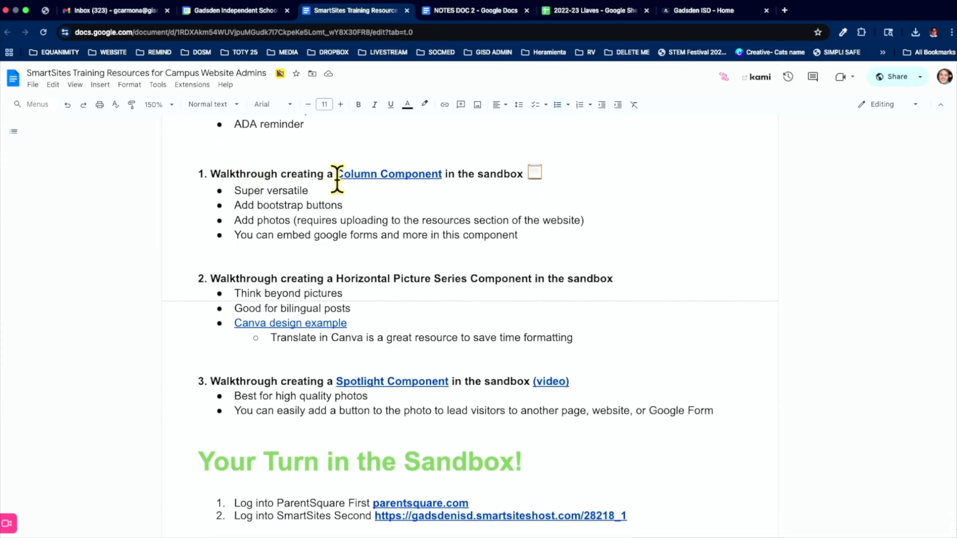
scroll(274, 205, down, 2)
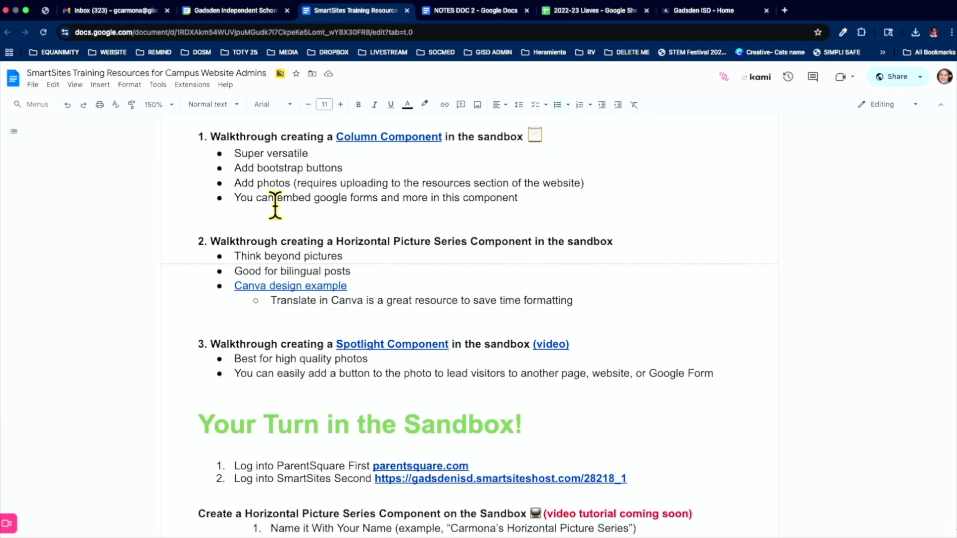
scroll(275, 205, down, 1)
scroll(275, 205, down, 8)
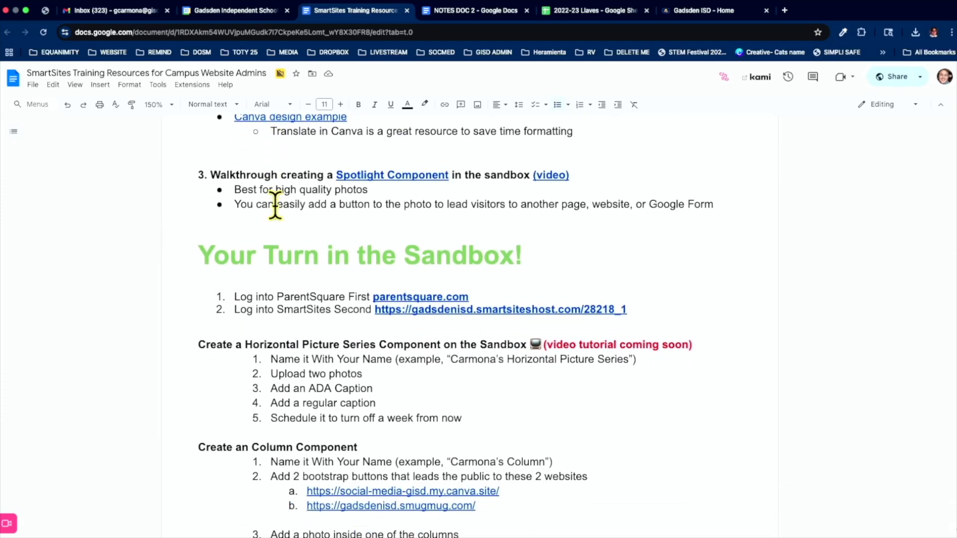
Review the practice tasks under Your Turn in the Sandbox for the picture series, column and spotlight components
scroll(275, 205, up, 2)
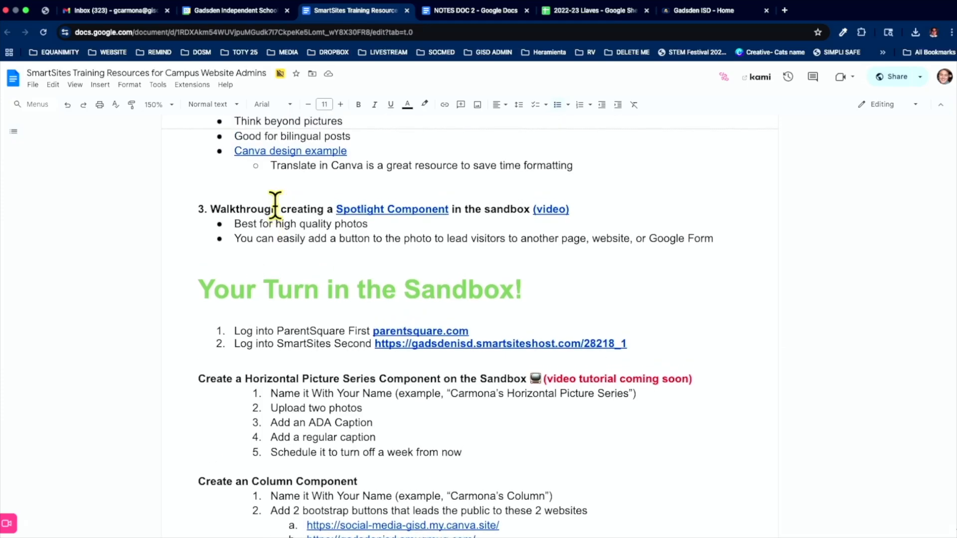
scroll(275, 204, down, 4)
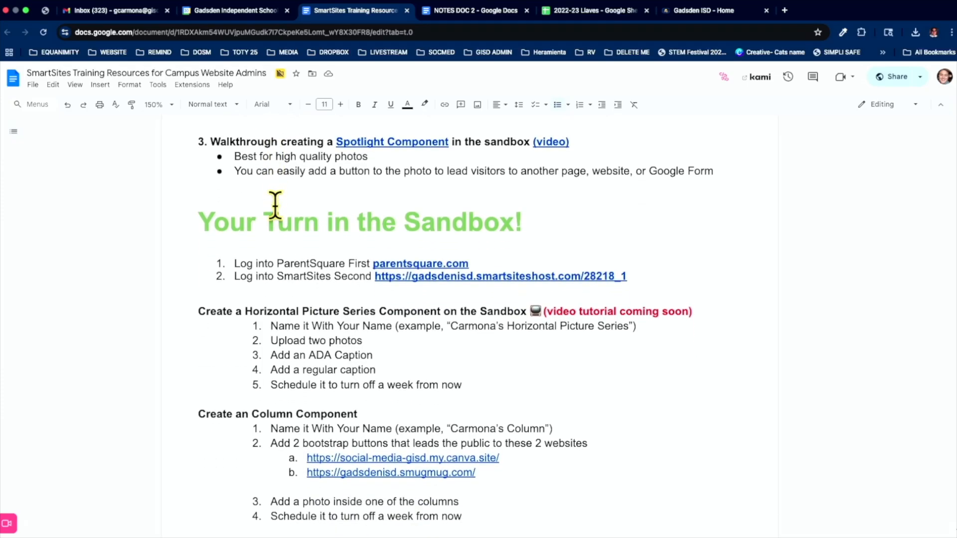
scroll(275, 205, down, 2)
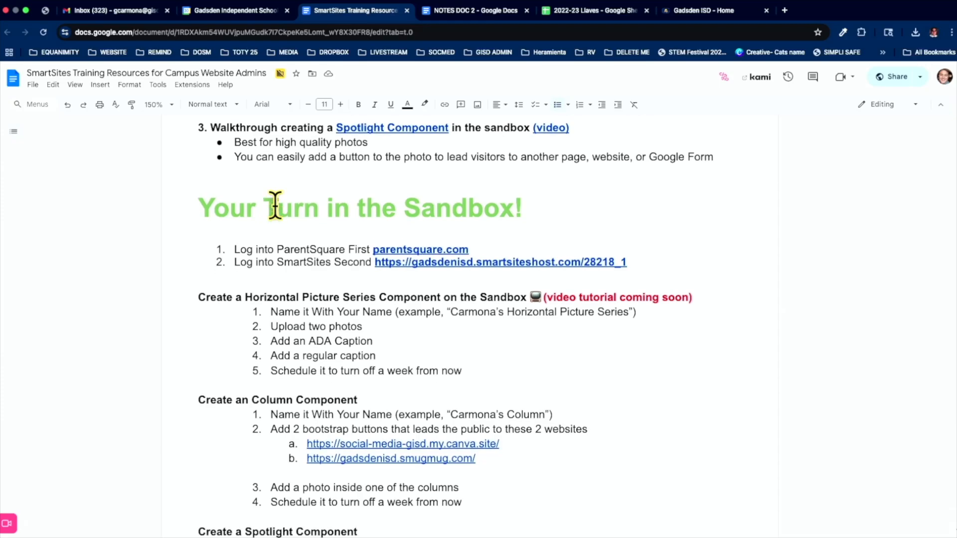
scroll(275, 206, down, 2)
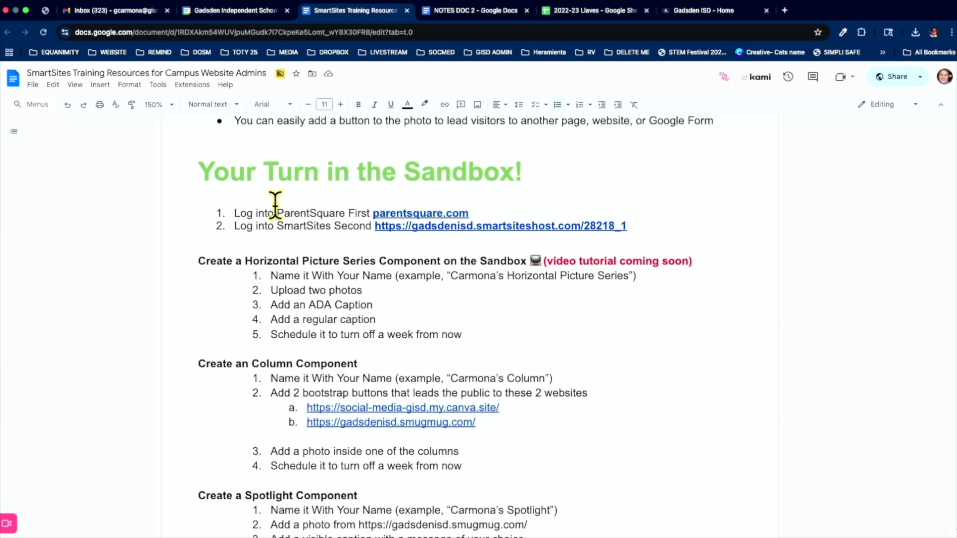
scroll(275, 206, down, 2)
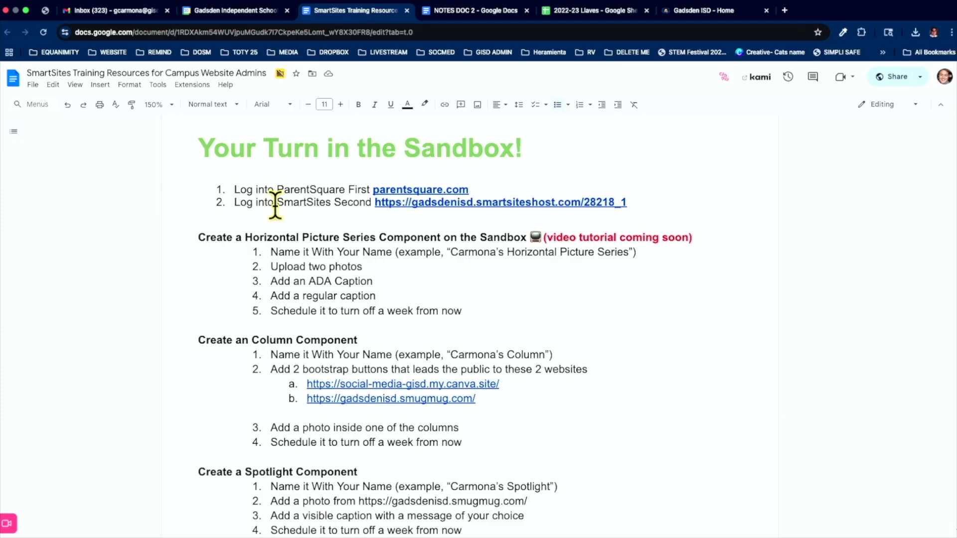
scroll(275, 206, down, 3)
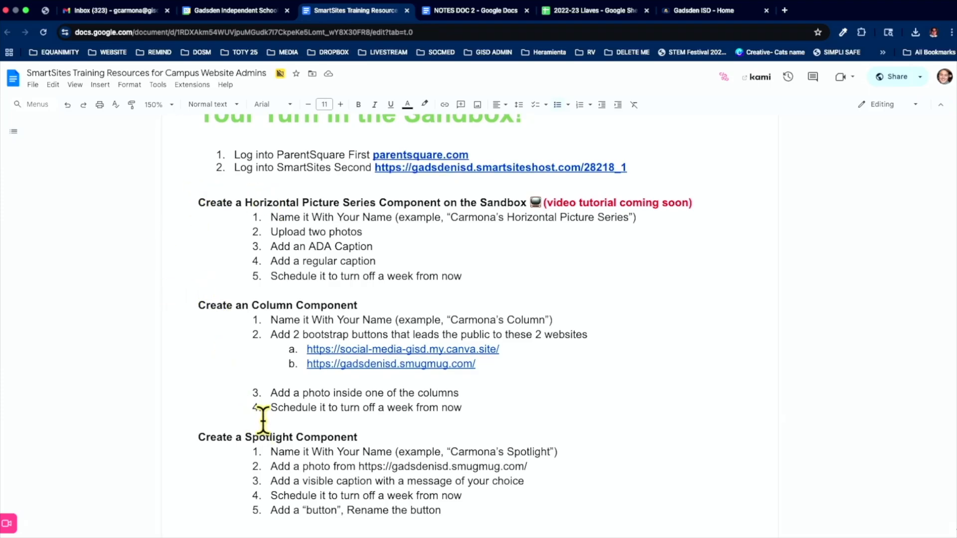
scroll(248, 398, down, 10)
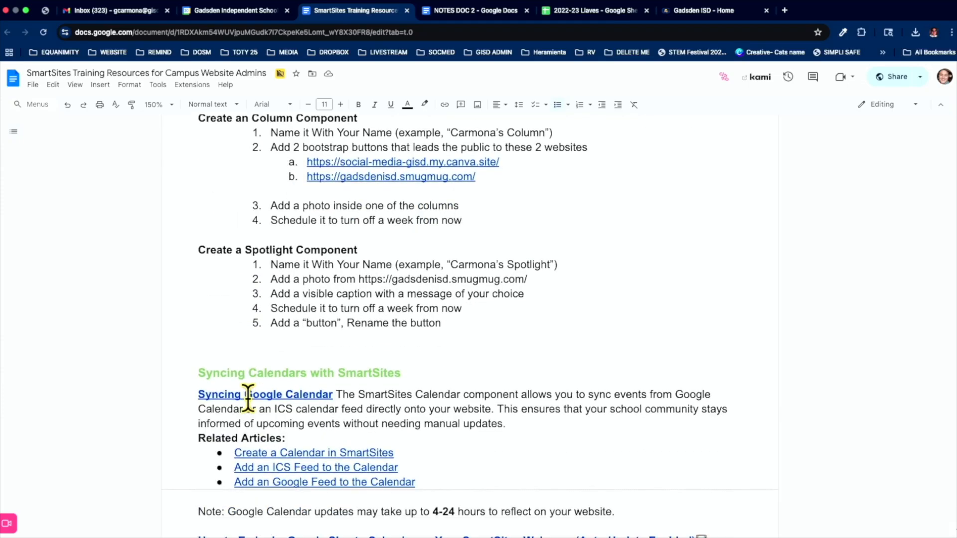
Review the calendar syncing instructions, the embedding guides and the Support & Troubleshooting section
scroll(248, 399, down, 2)
scroll(247, 399, down, 5)
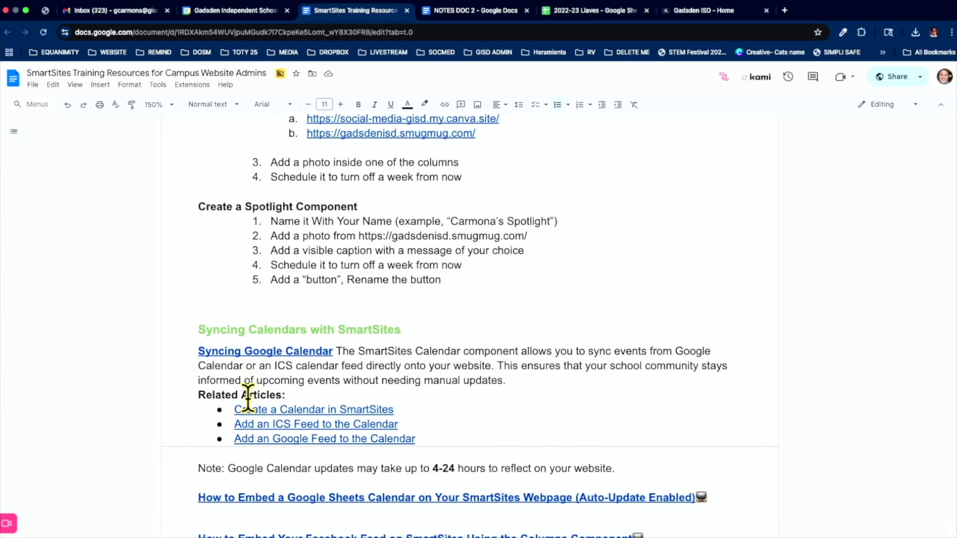
scroll(247, 394, down, 2)
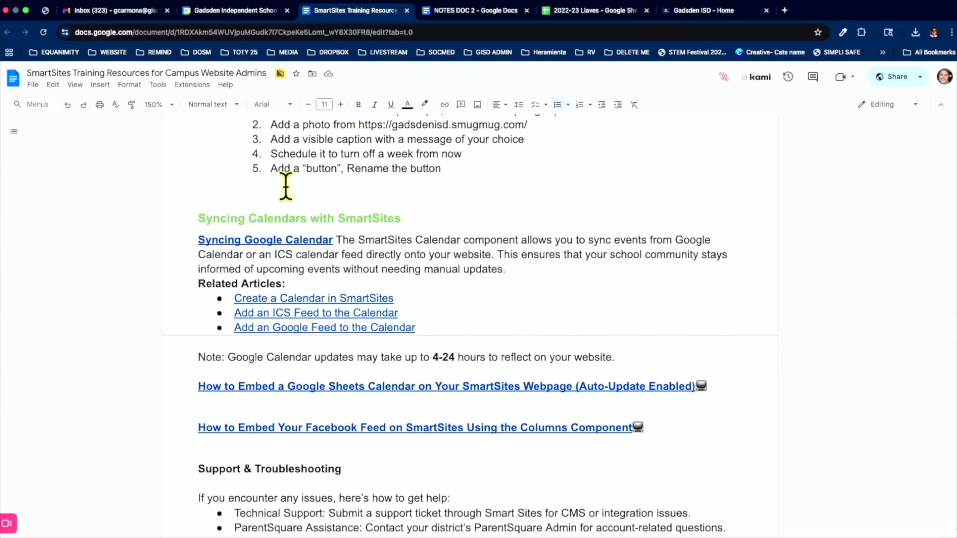
scroll(473, 375, down, 2)
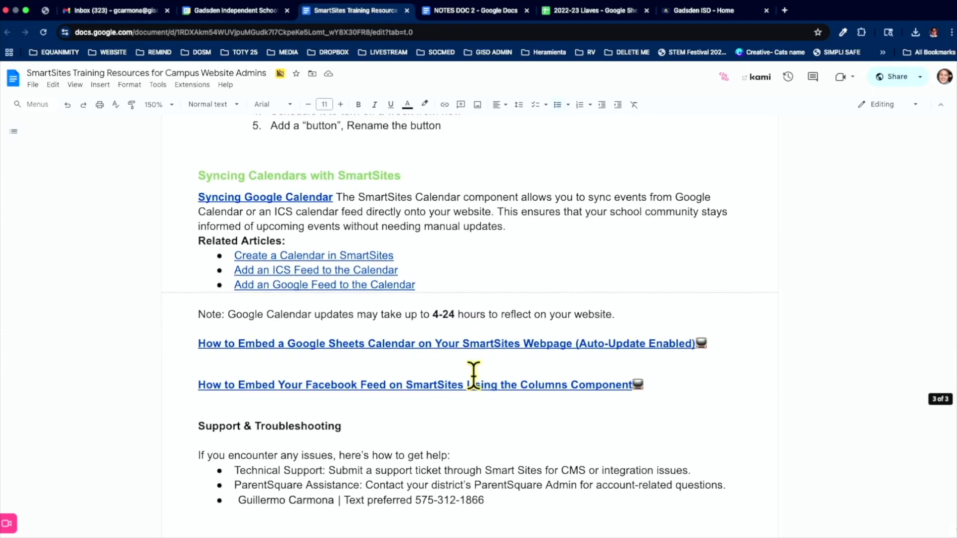
scroll(473, 375, down, 1)
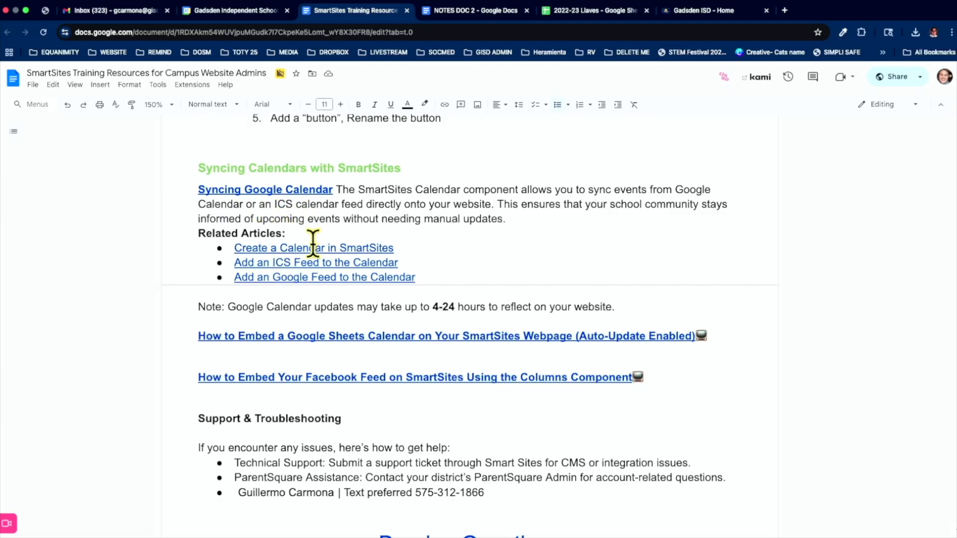
Open the ParentSquare website from the link under Essential Tools & Platforms in the training document
scroll(314, 301, up, 8)
scroll(315, 302, up, 10)
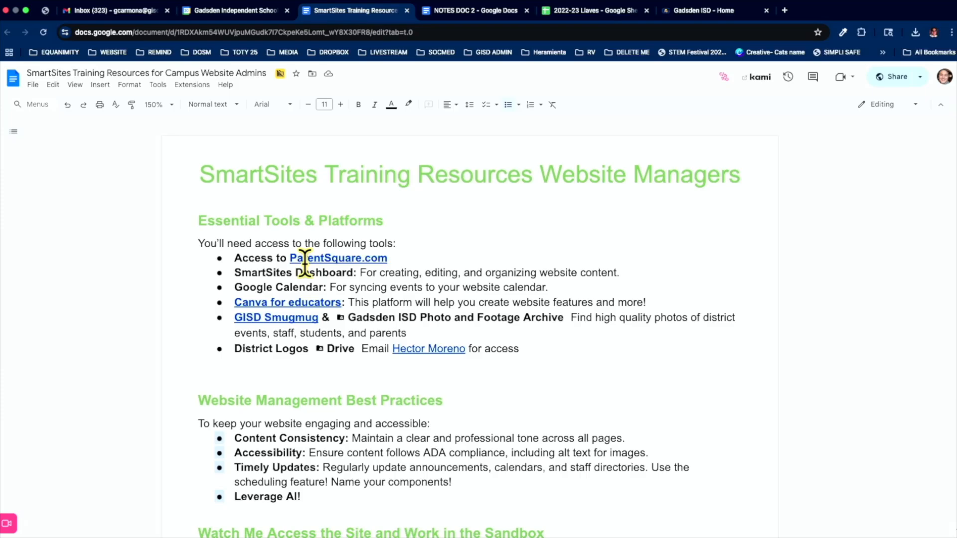
click(327, 258)
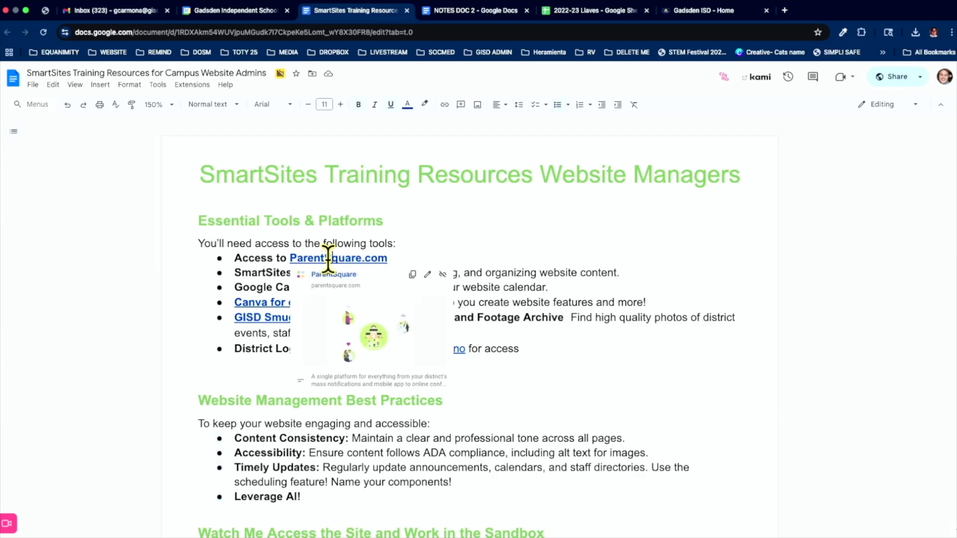
click(333, 274)
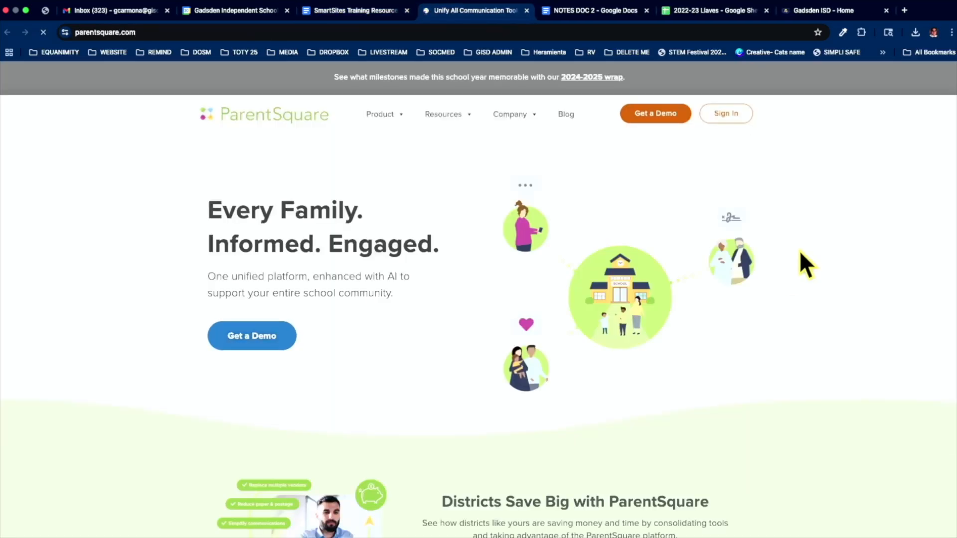
Sign in to ParentSquare through Google with the staff member's district account
click(725, 114)
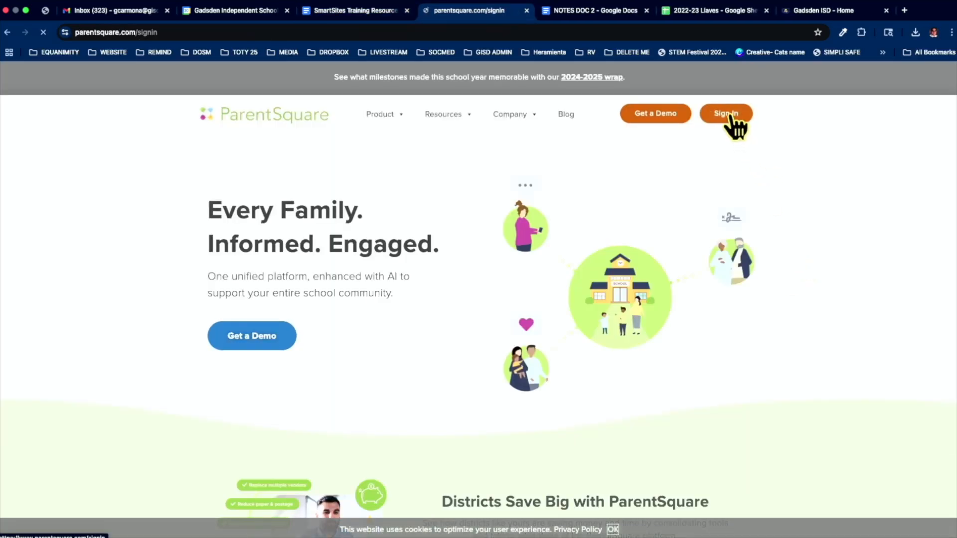
click(532, 305)
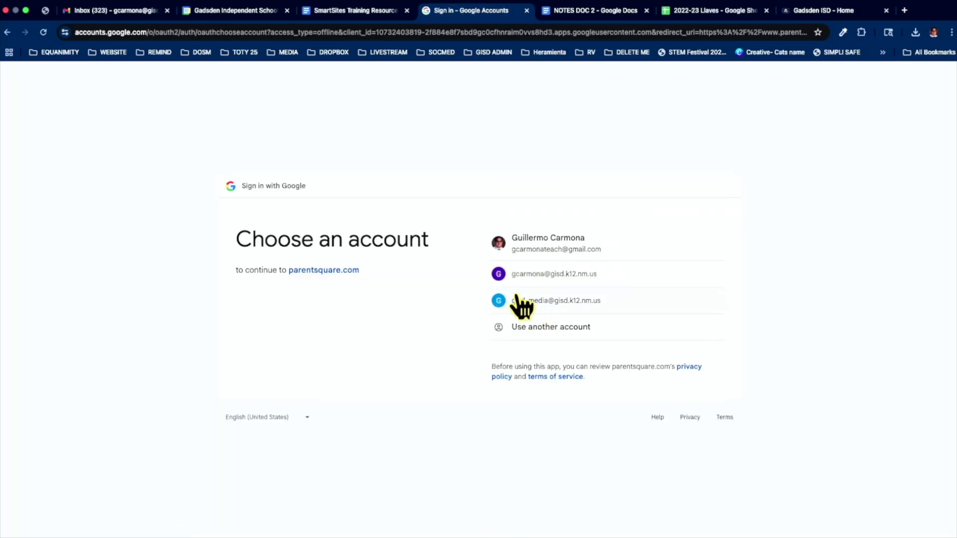
click(542, 280)
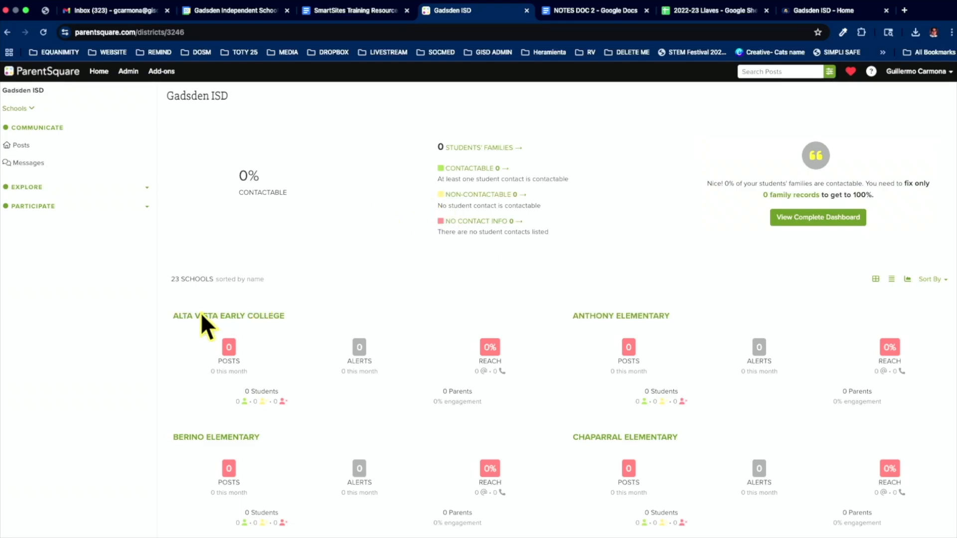
Open the Smart Sites administration dashboard from the Gadsden ISD add-ons in ParentSquare
click(20, 187)
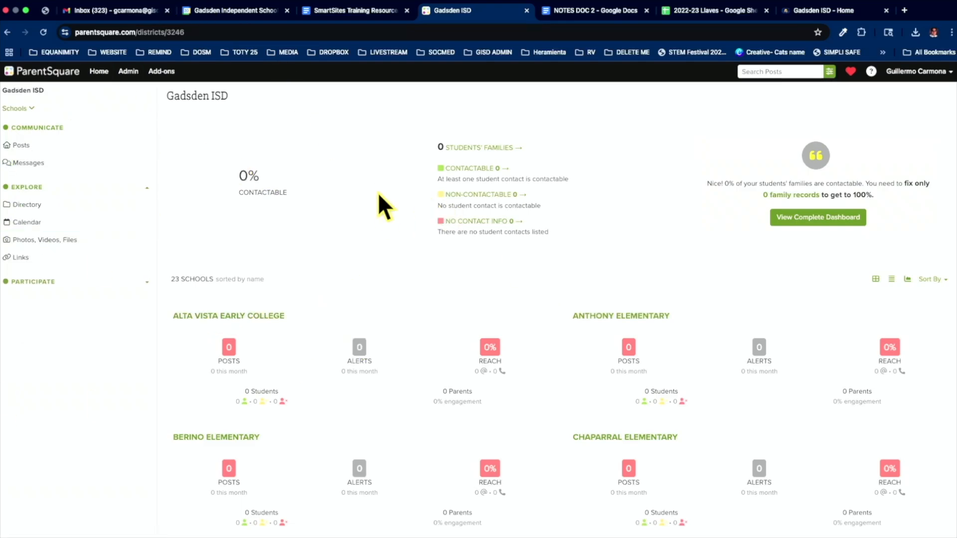
click(162, 75)
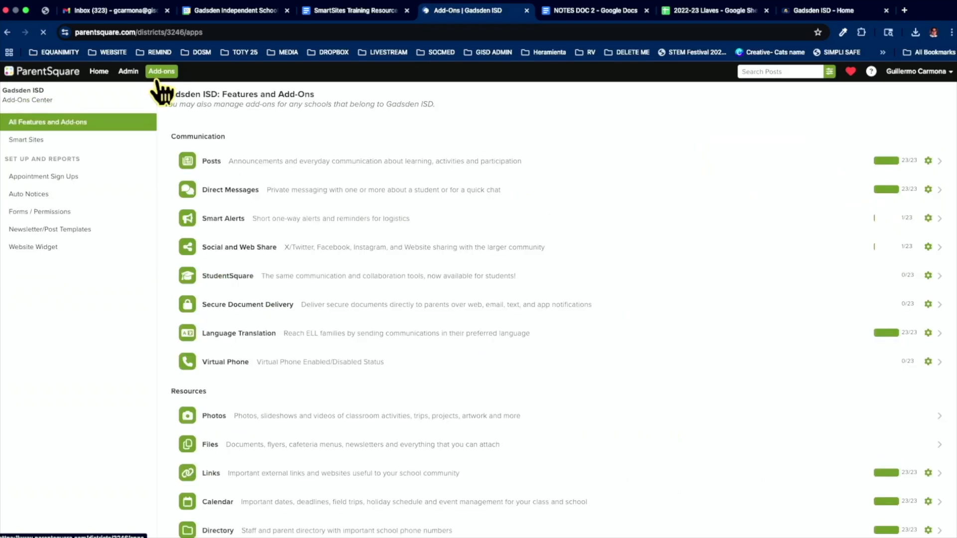
click(29, 140)
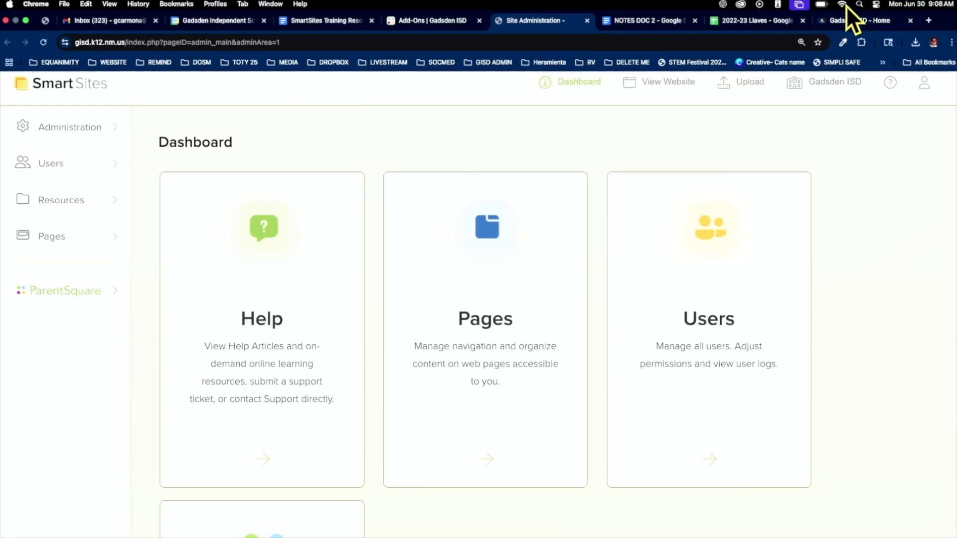
Examine the Gadsden ISD public home page from its header down to the footer links, including Login
click(847, 22)
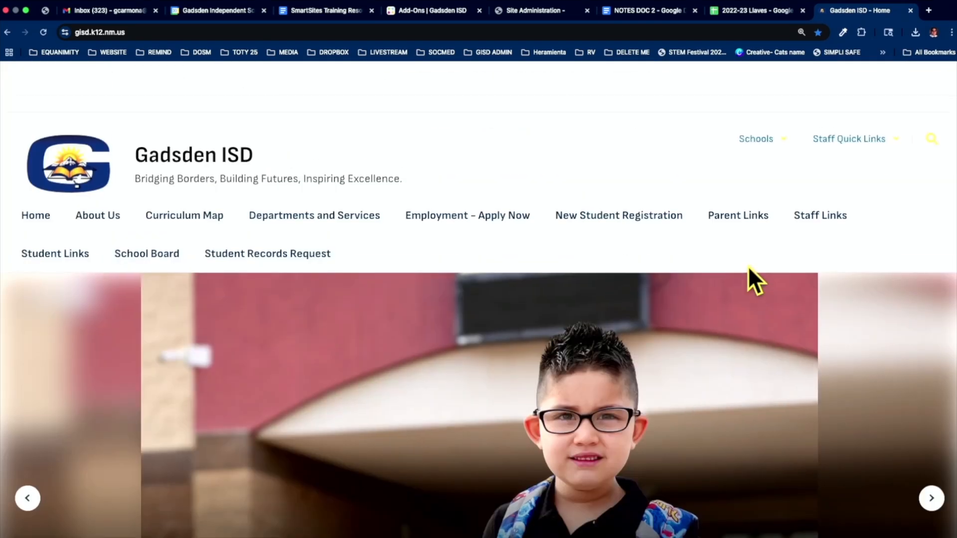
scroll(748, 266, down, 2)
scroll(748, 266, down, 10)
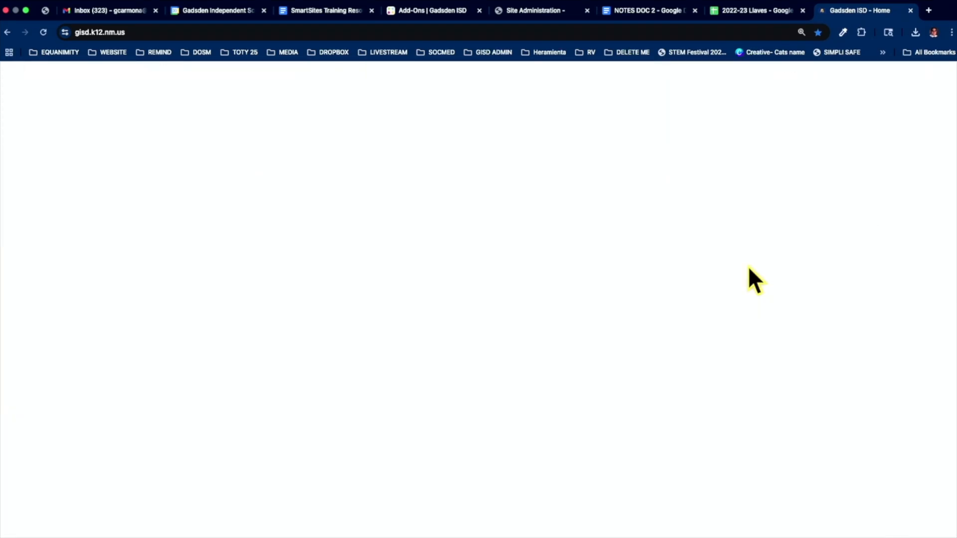
scroll(749, 302, up, 2)
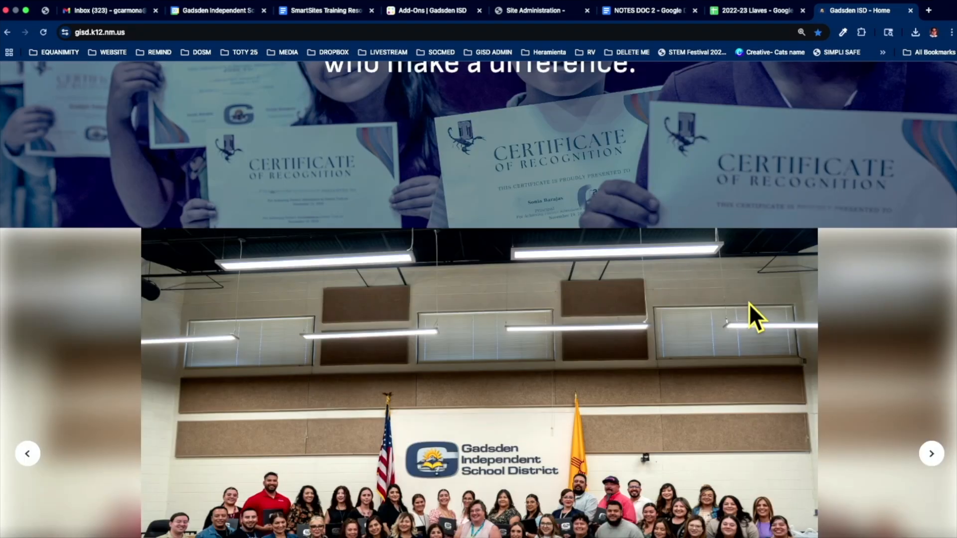
scroll(748, 303, down, 20)
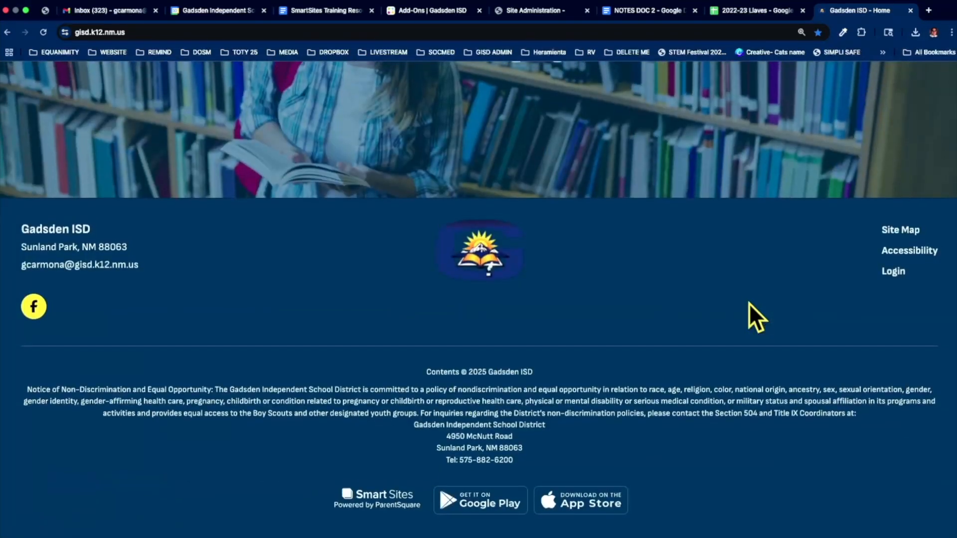
scroll(748, 303, up, 1)
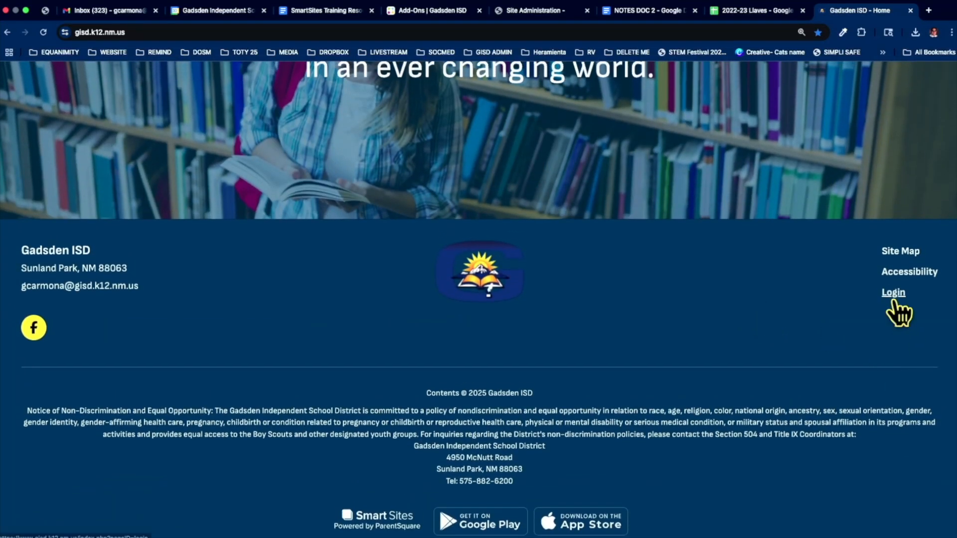
scroll(846, 294, up, 20)
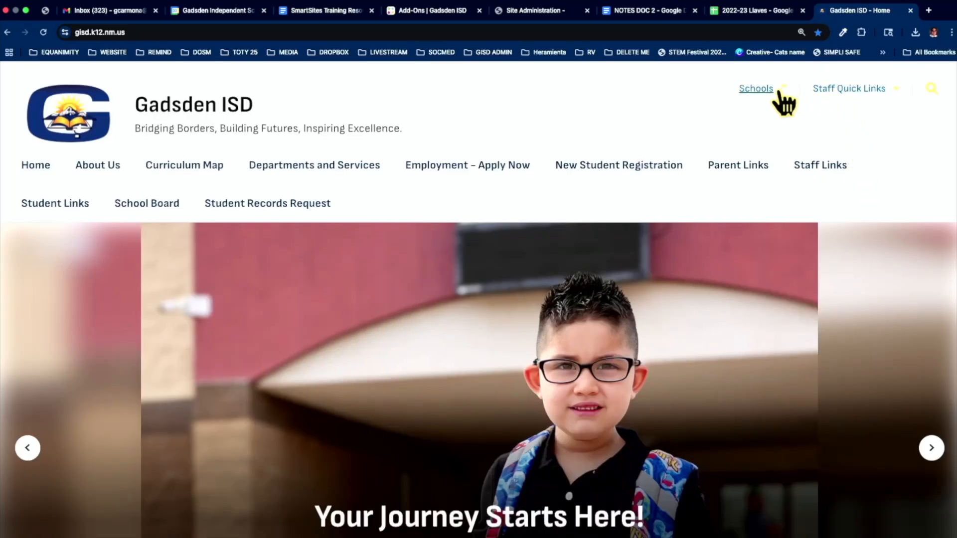
Open the Chaparral Middle School website from the district site's list of middle schools
click(778, 91)
click(397, 311)
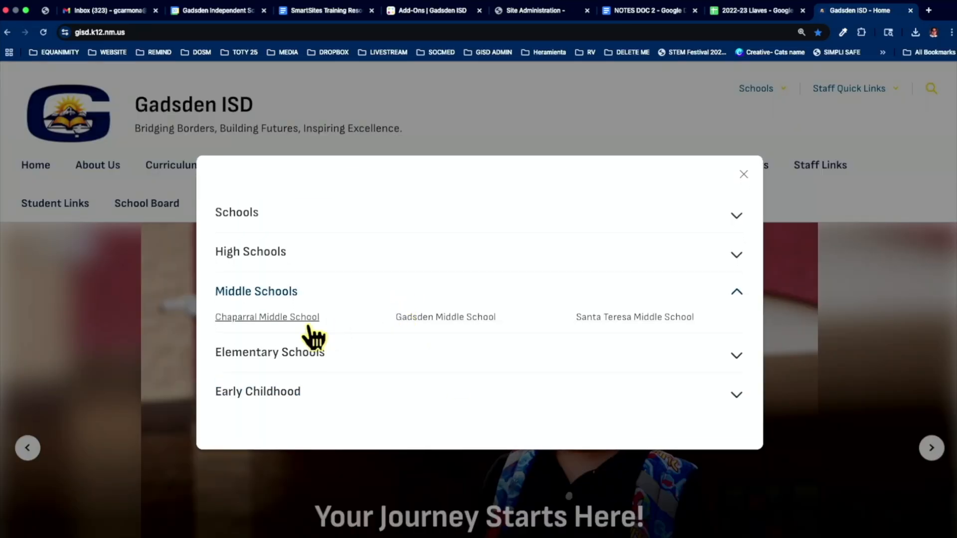
click(268, 321)
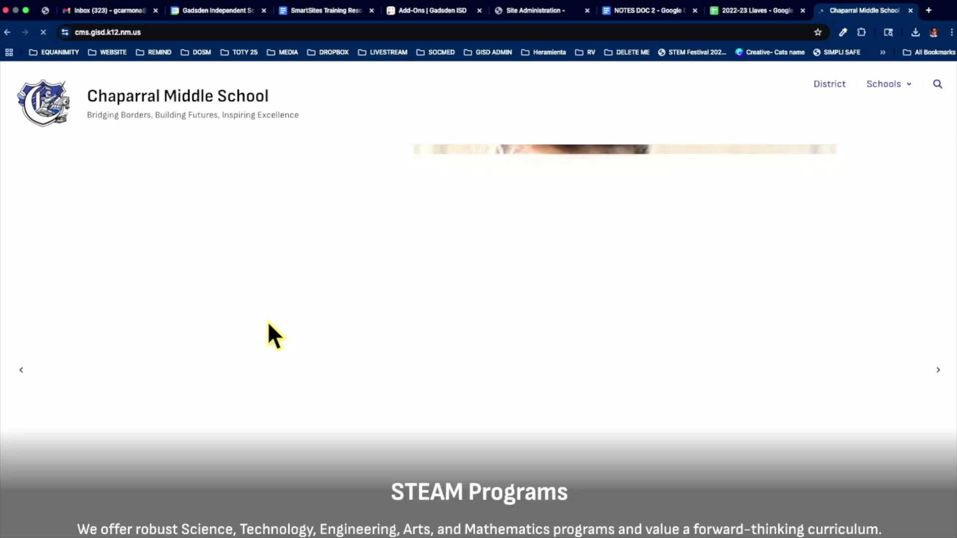
Open the Chaparral Middle School SmartSites dashboard through the Login link in the school site's footer
scroll(671, 282, down, 15)
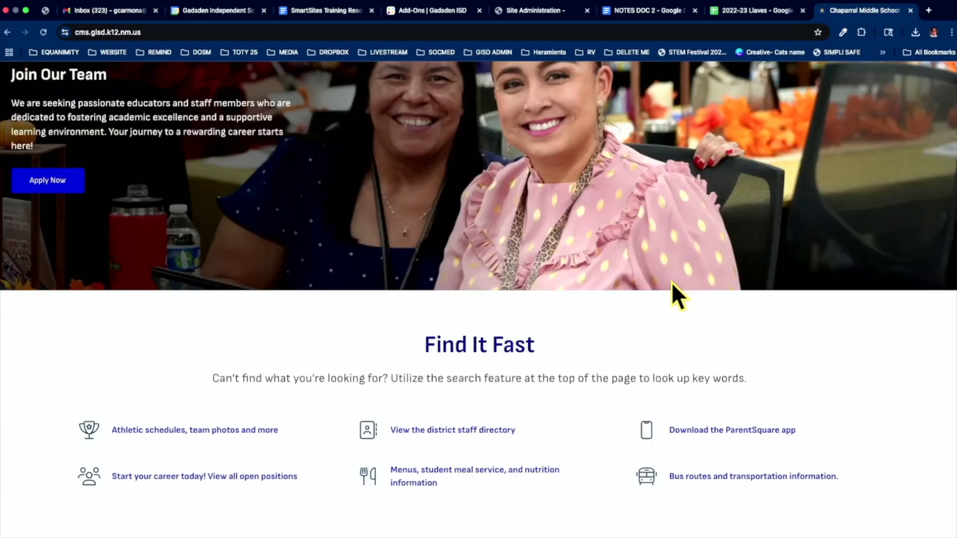
scroll(671, 282, down, 3)
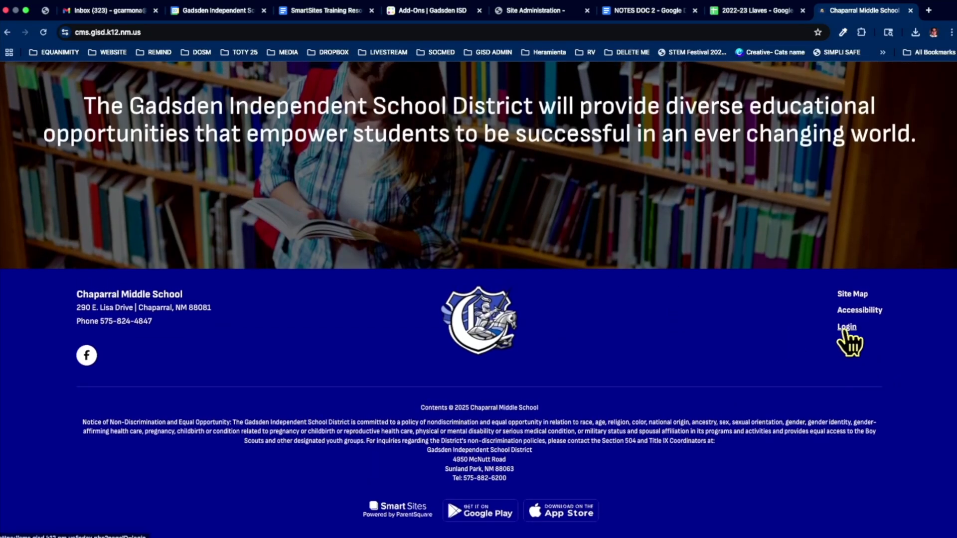
scroll(849, 342, up, 3)
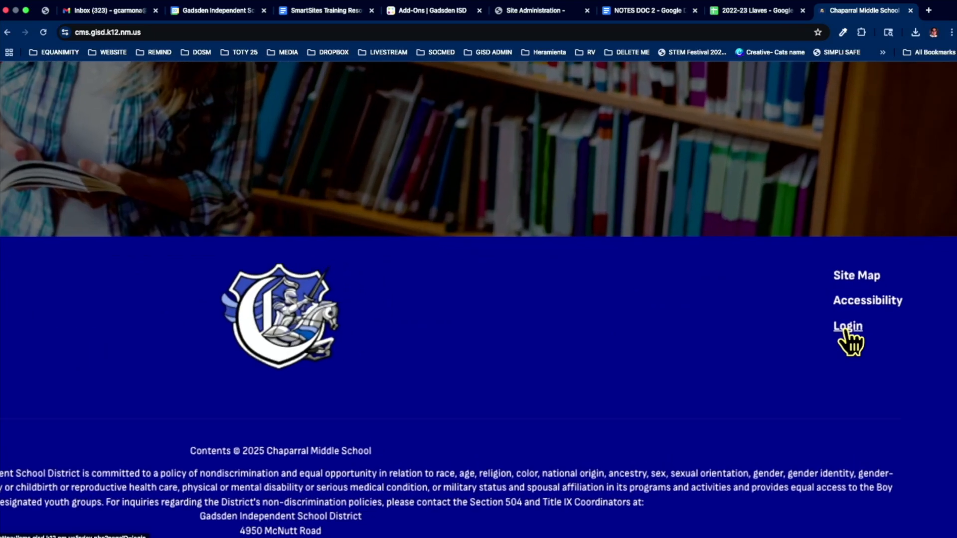
click(845, 329)
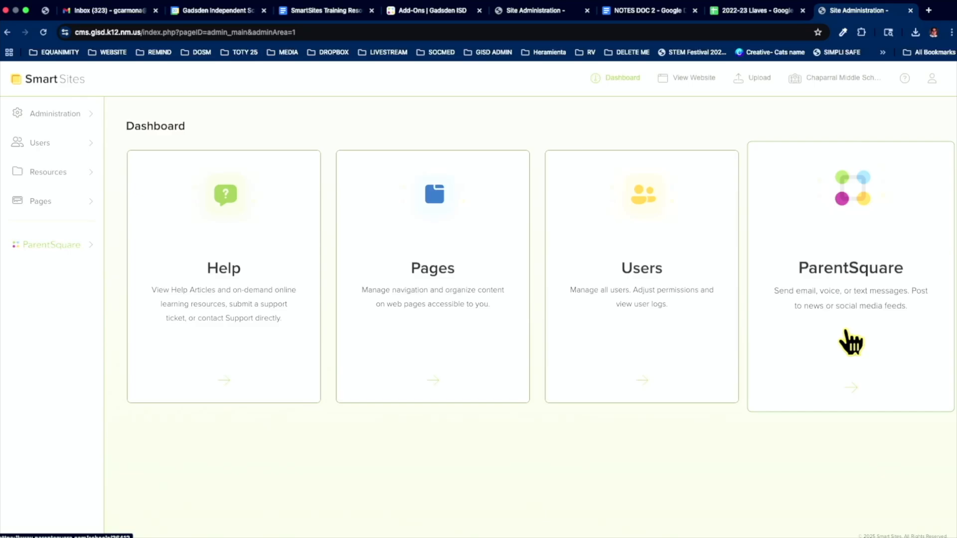
Open the GISD Smugmug photo site from the link in the training document and view its gallery folders
click(297, 13)
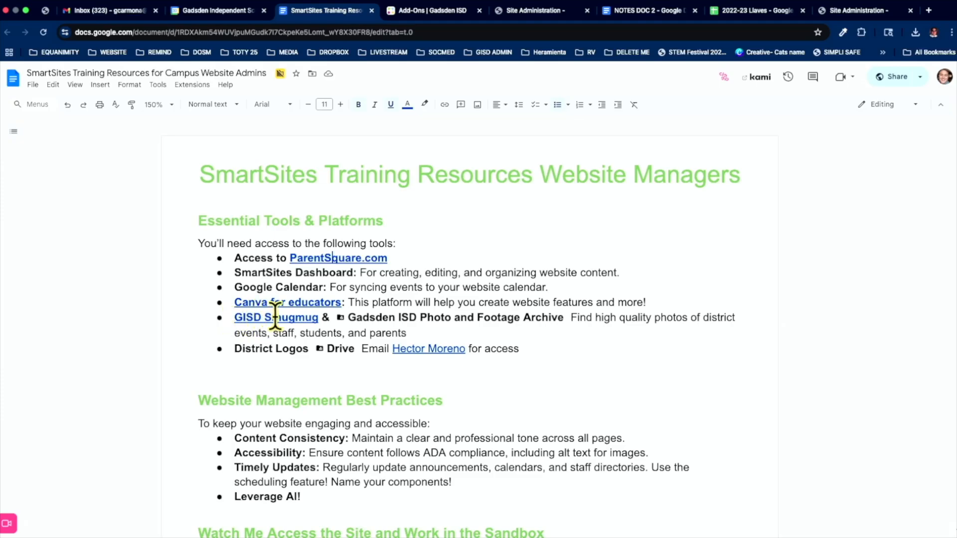
click(269, 317)
click(287, 335)
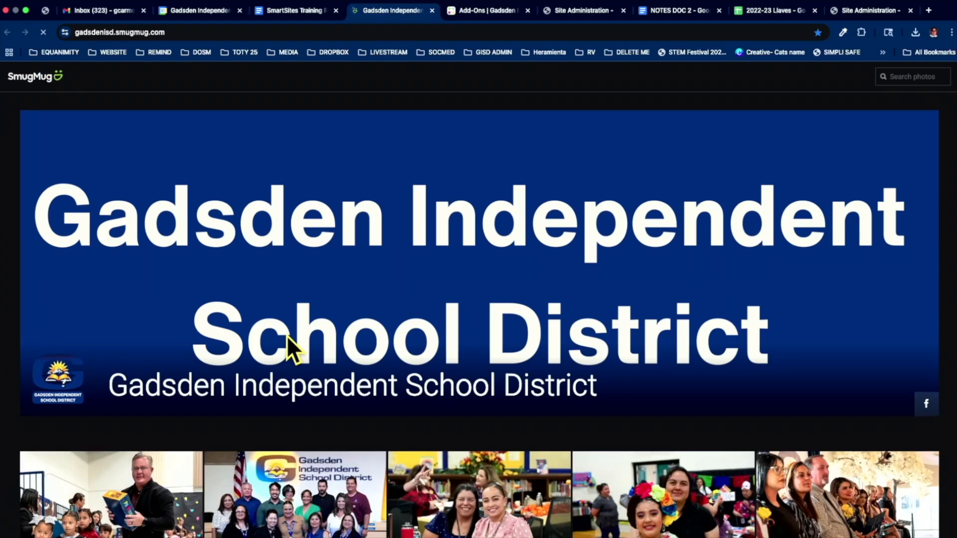
scroll(286, 336, down, 3)
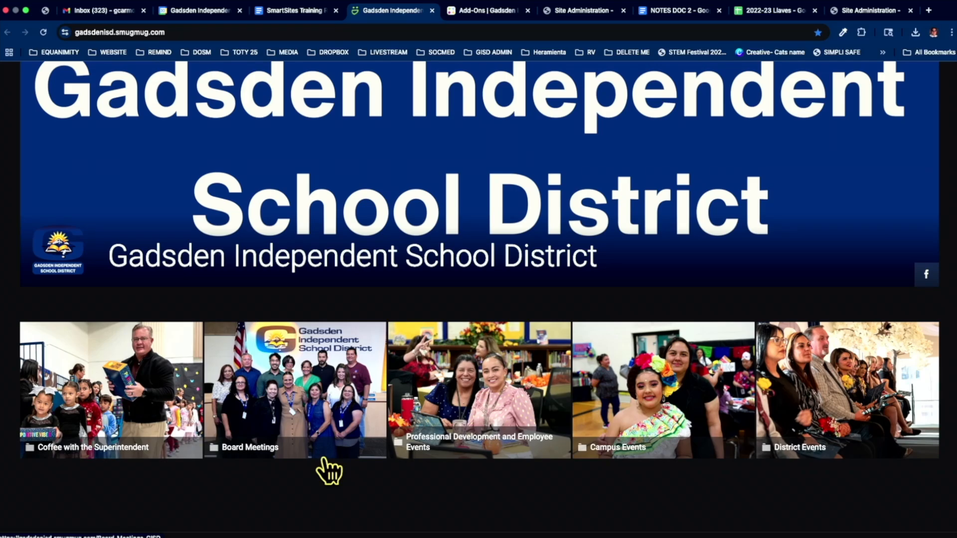
Return to the Chaparral Middle School dashboard, open its public website and look over the home page
mouse_move(322, 10)
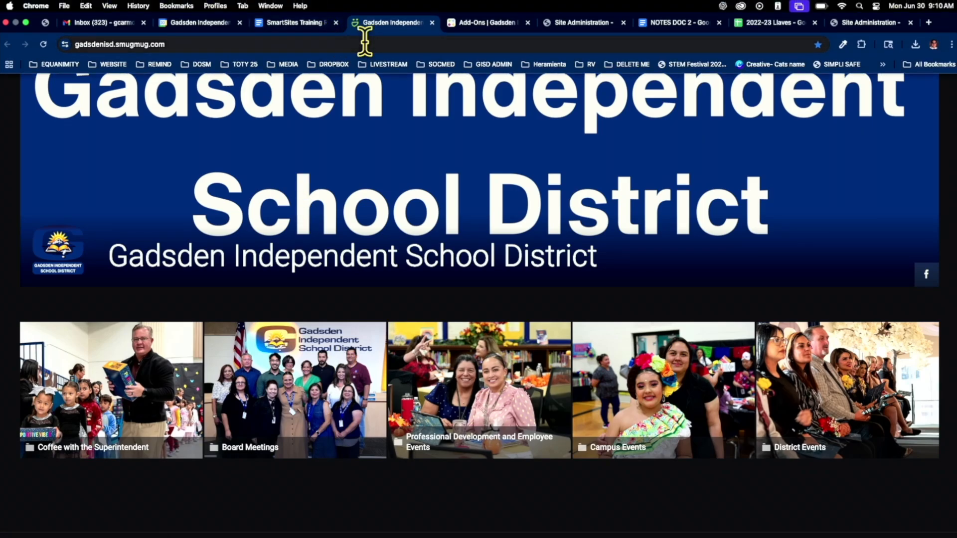
click(191, 23)
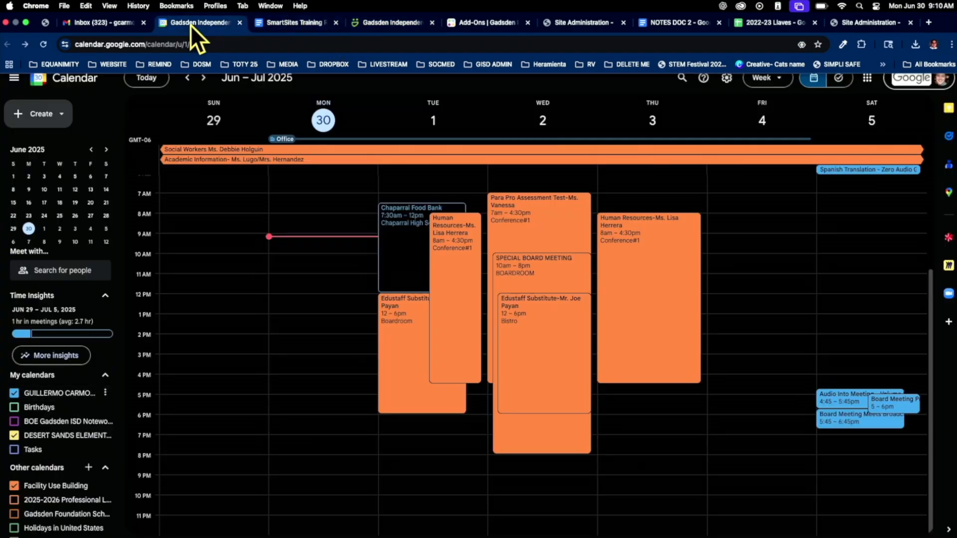
click(282, 22)
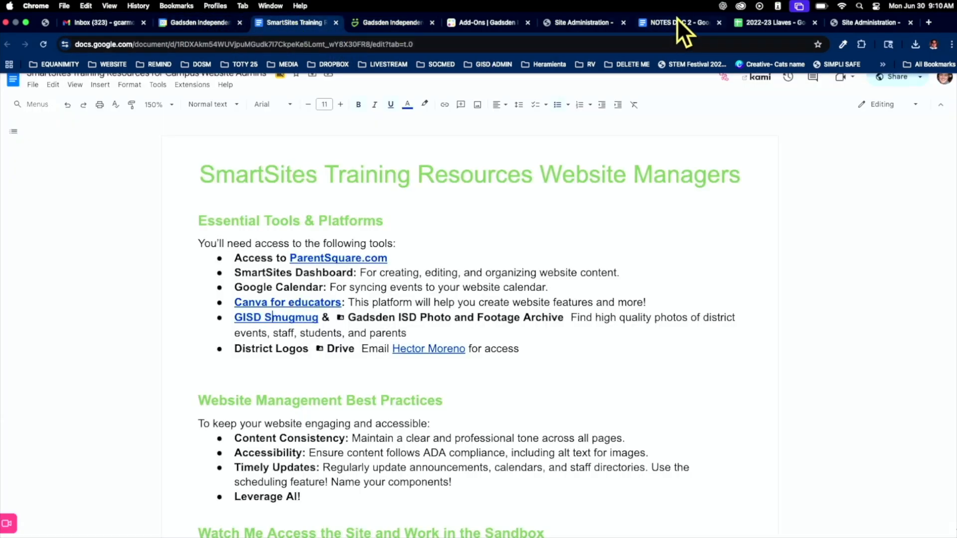
click(859, 24)
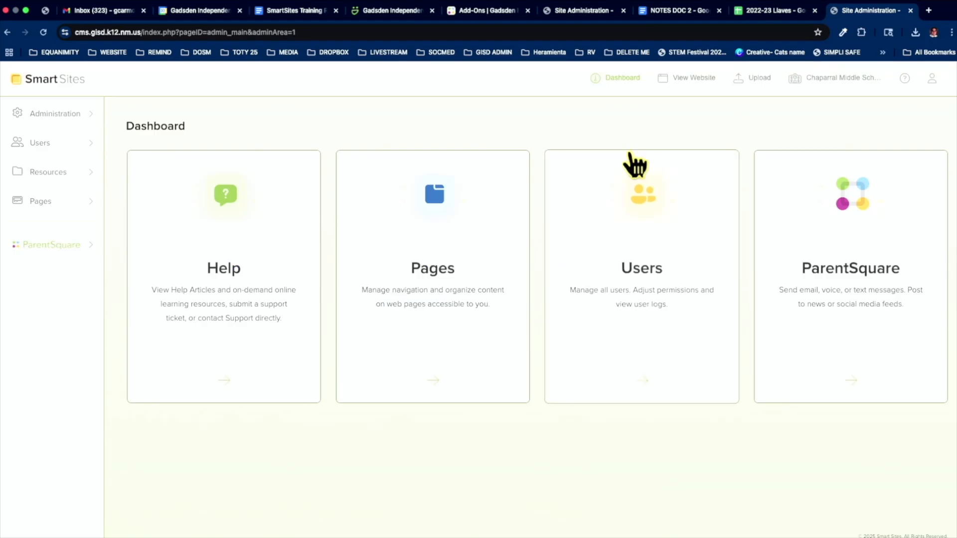
click(690, 79)
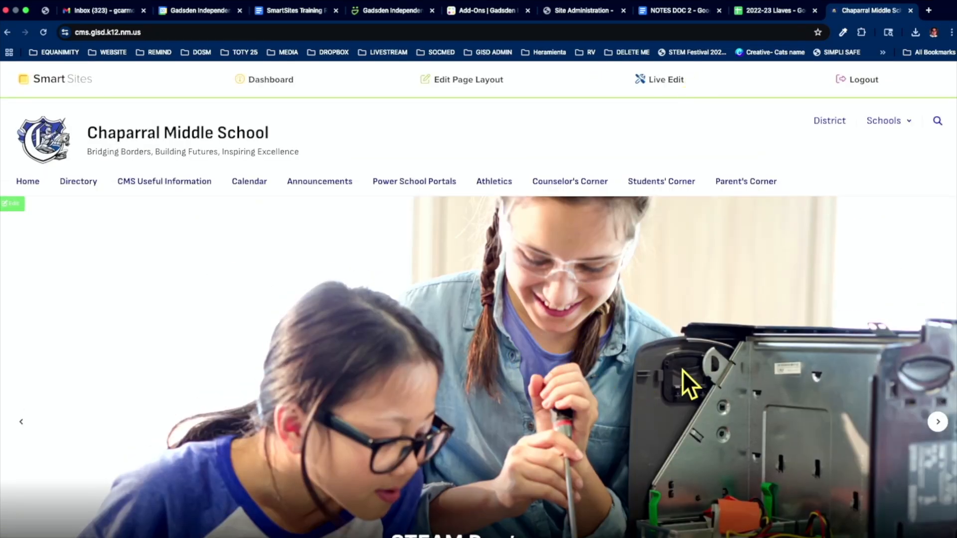
scroll(681, 370, down, 3)
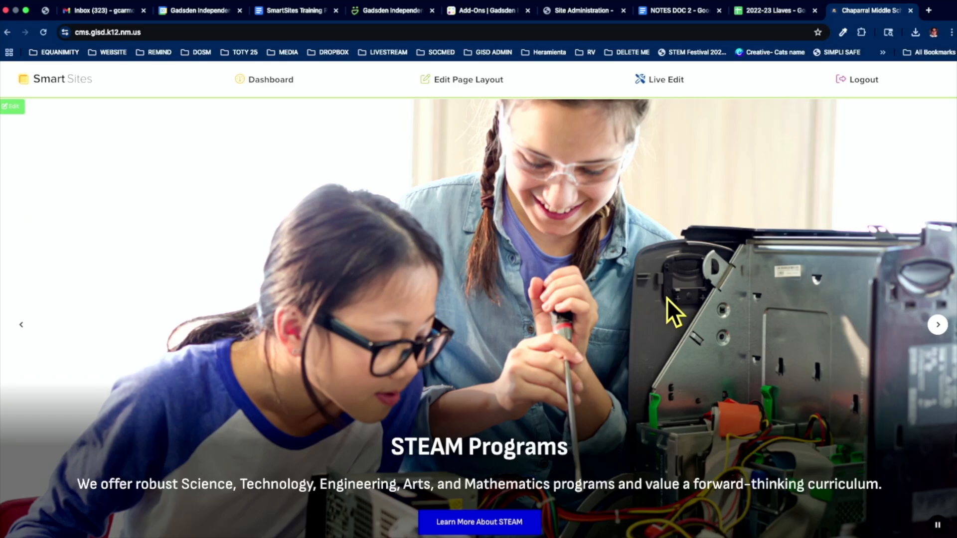
scroll(666, 298, up, 1)
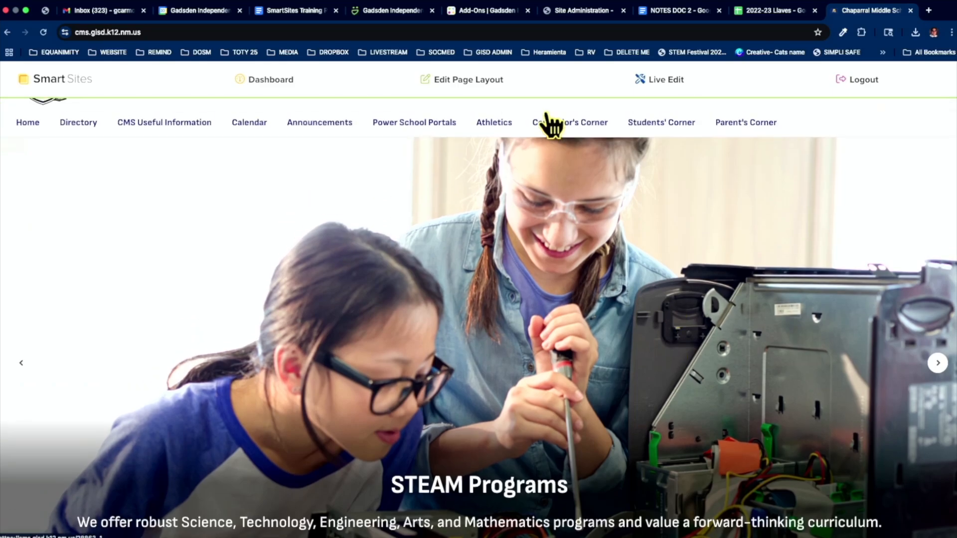
Open the Gadsden ISD Photo and Footage Archive folder in Google Drive from the training document
click(382, 17)
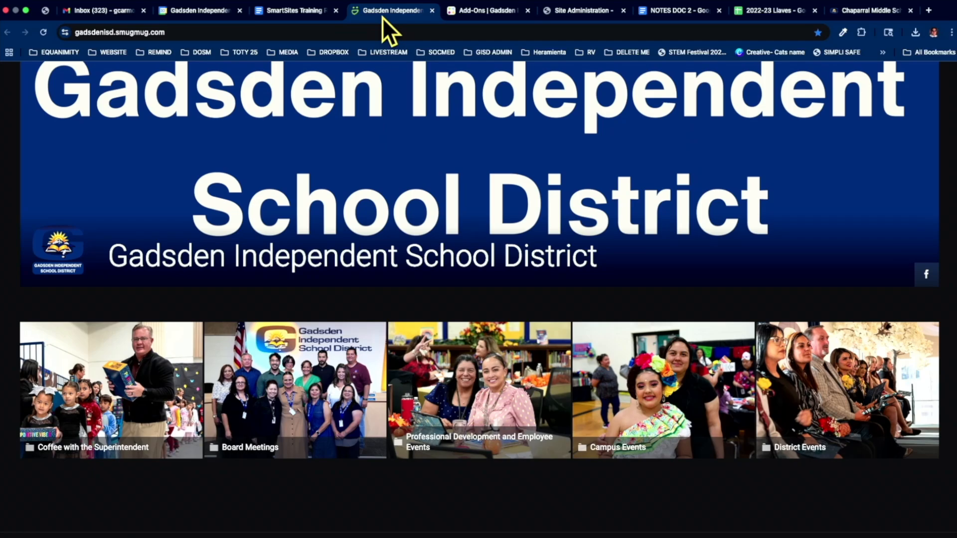
mouse_move(233, 2)
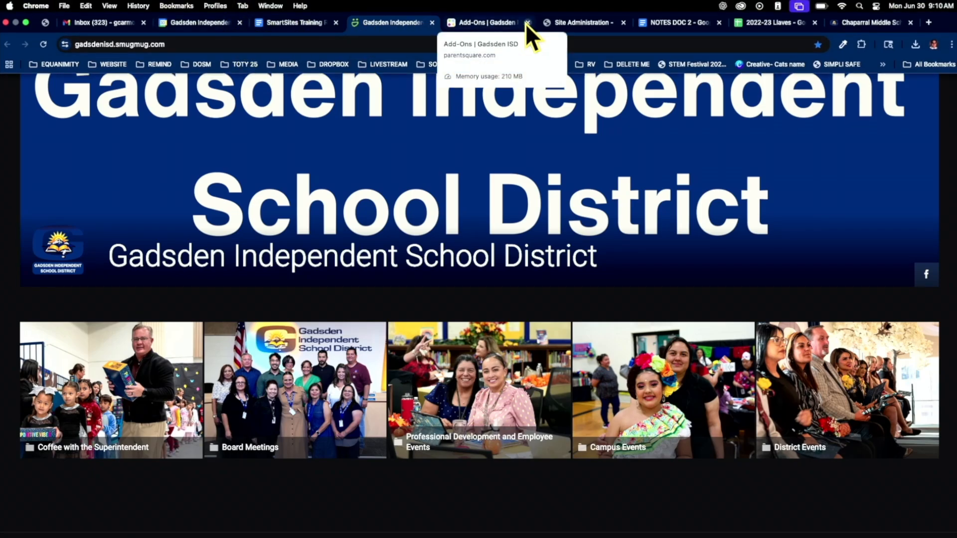
click(282, 23)
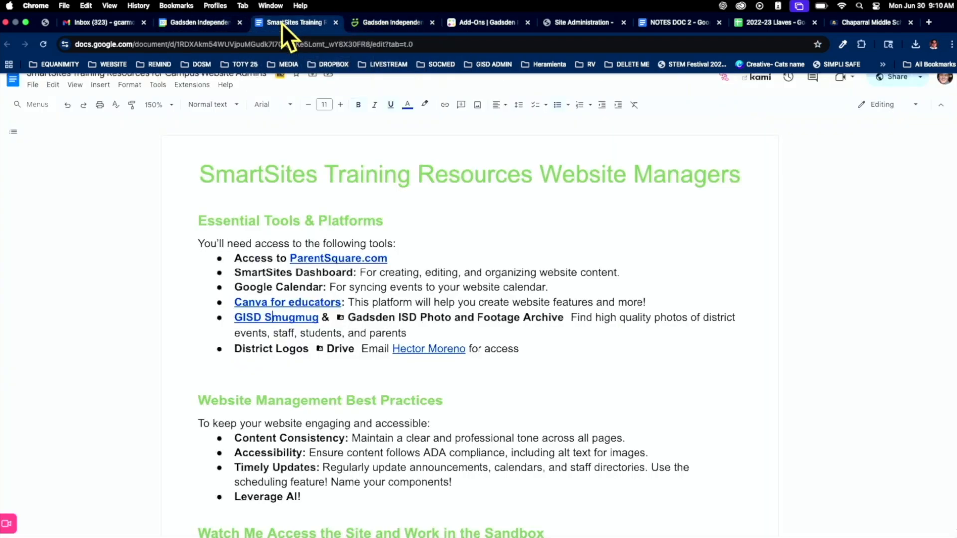
mouse_move(442, 321)
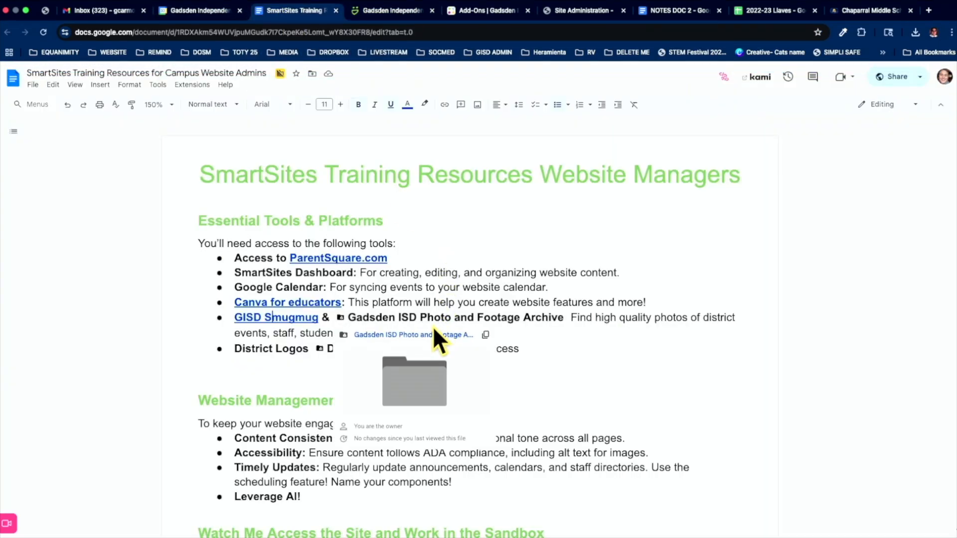
click(431, 332)
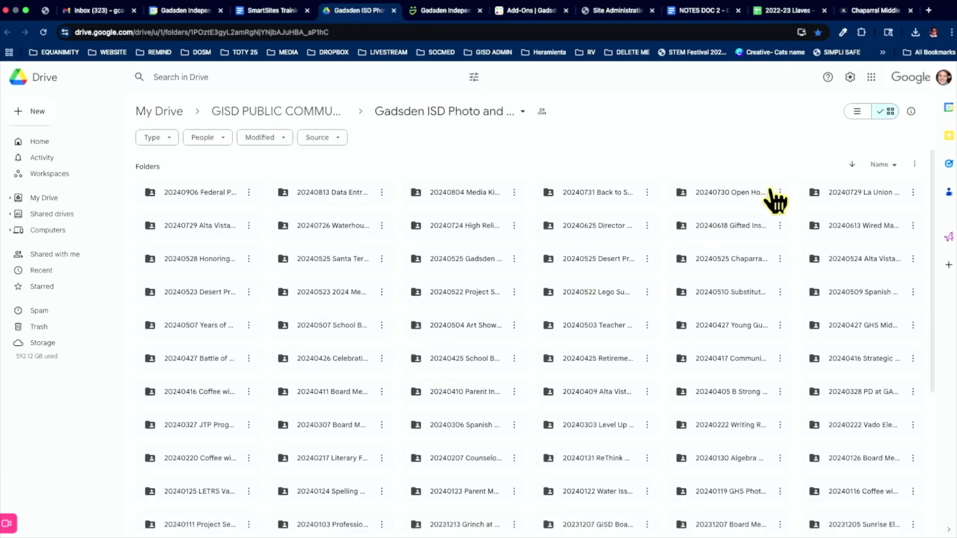
Display the archive's folders as a list and open the folder "20240427 Battle of the Books at GHS"
click(855, 108)
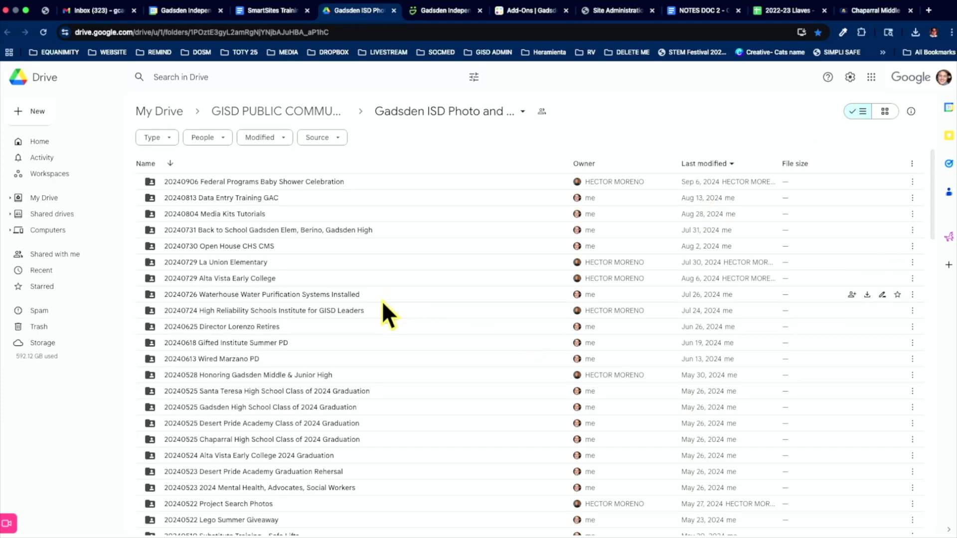
scroll(382, 302, left, 5)
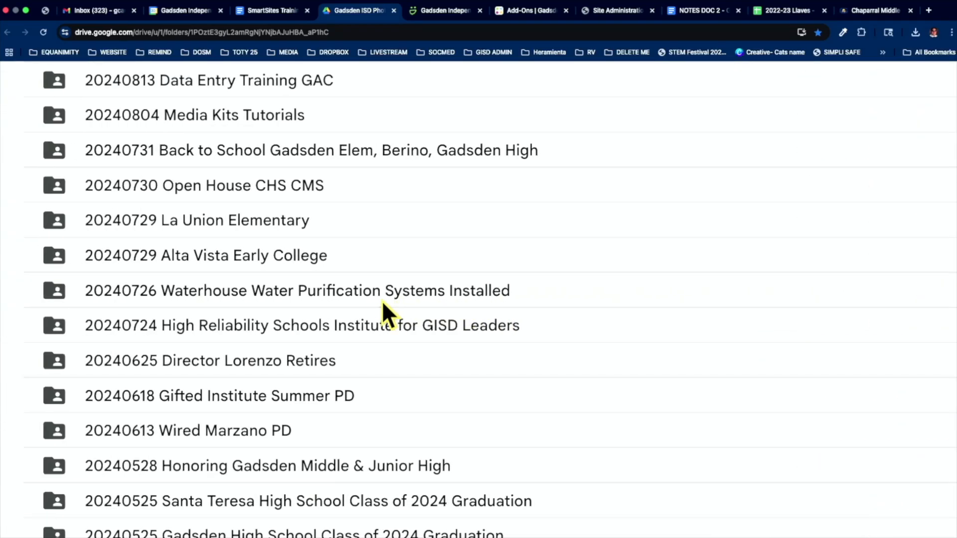
scroll(382, 302, down, 5)
scroll(383, 302, down, 5)
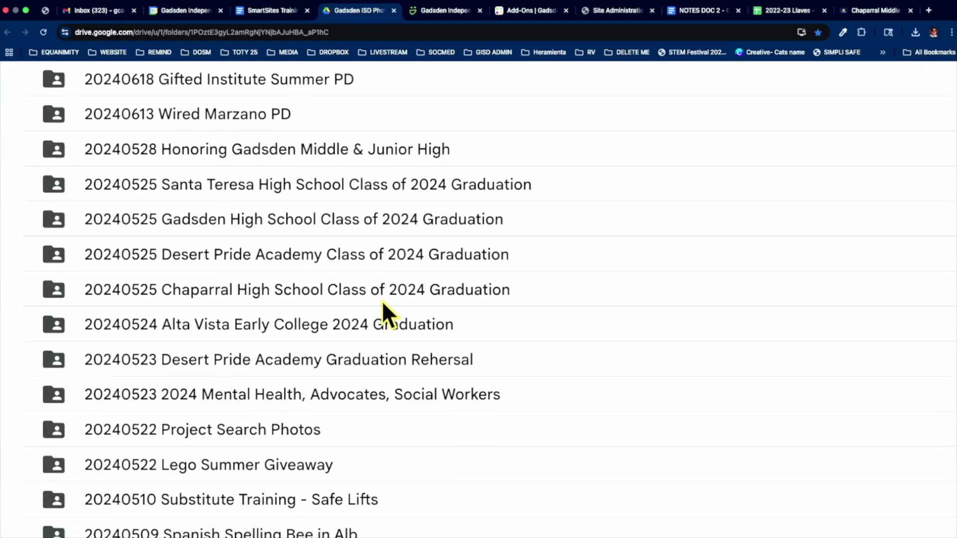
scroll(382, 302, down, 5)
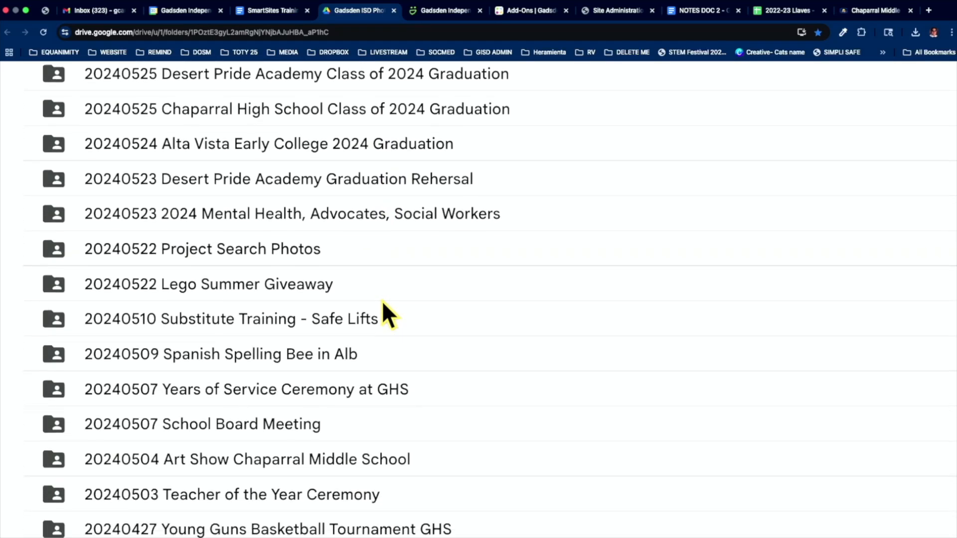
scroll(383, 302, down, 4)
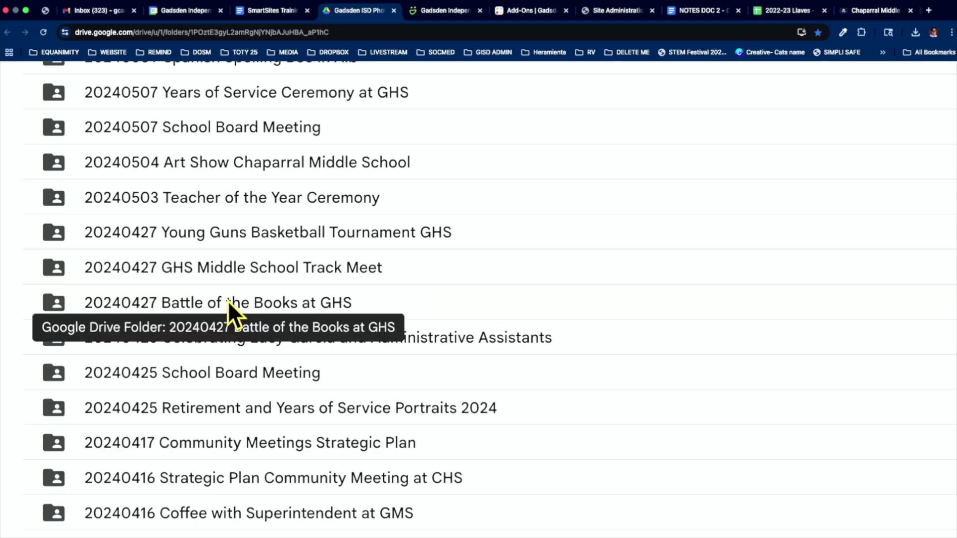
double_click(229, 300)
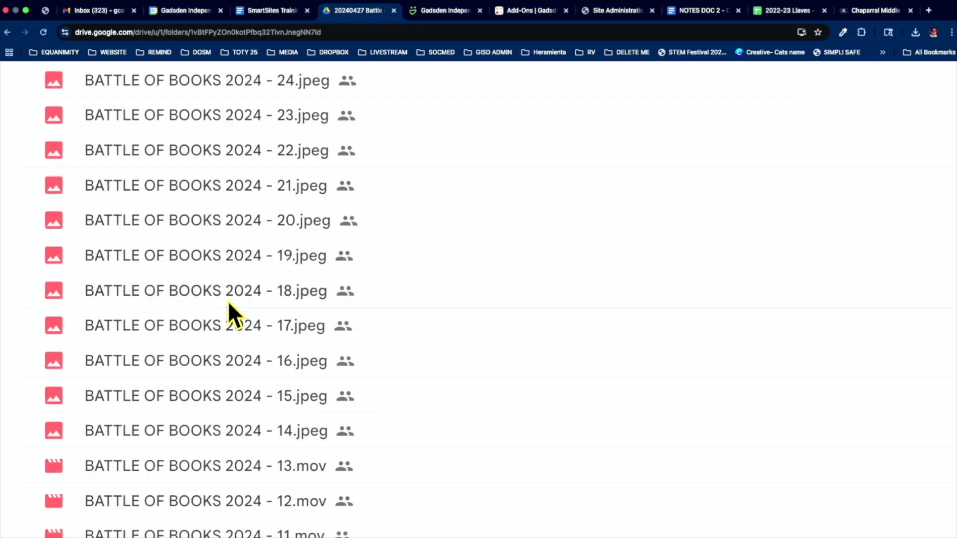
Select the Battle of Books 2024 files 12 through 16 and display the folder's contents as a thumbnail grid
drag(433, 403, 478, 537)
key(super+0)
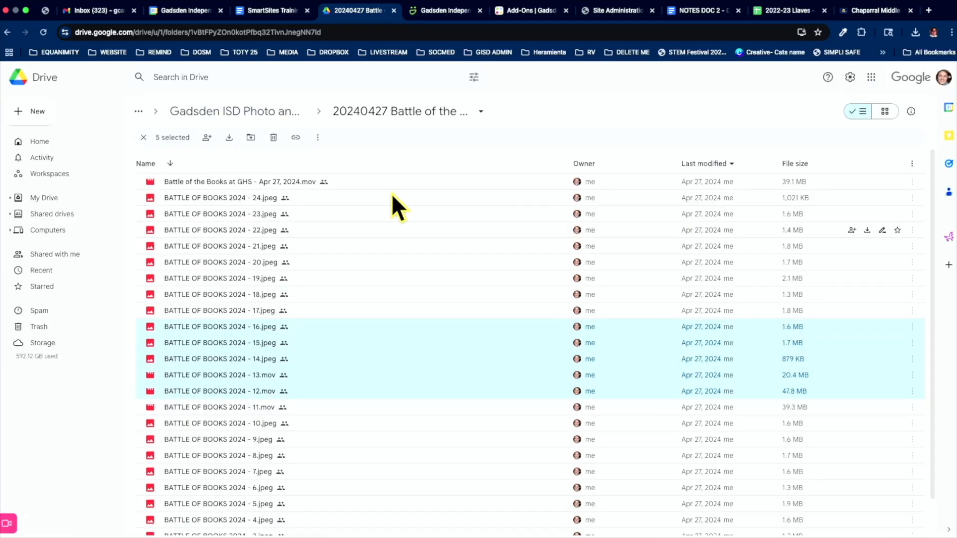
click(886, 111)
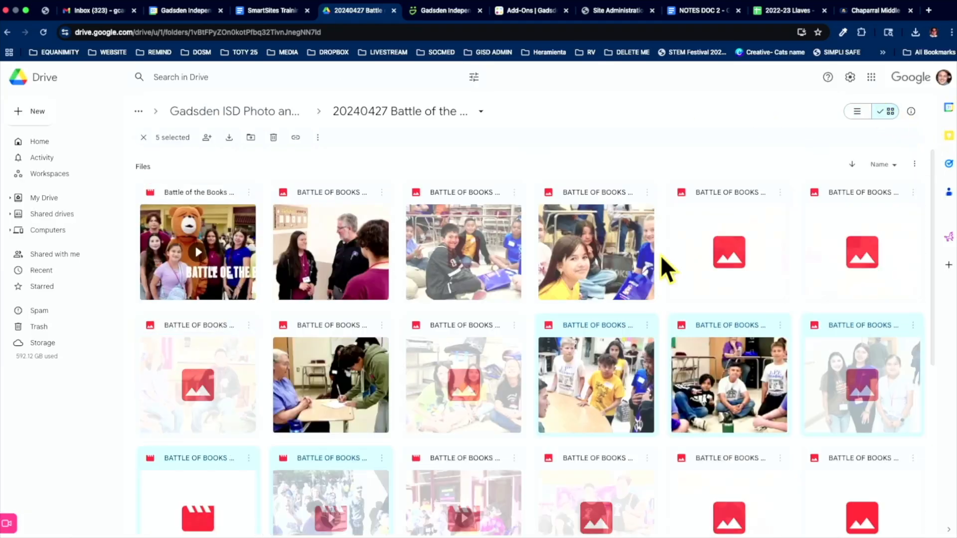
Look through the rest of the Battle of the Books photos and return to the SmartSites training document
scroll(560, 331, down, 5)
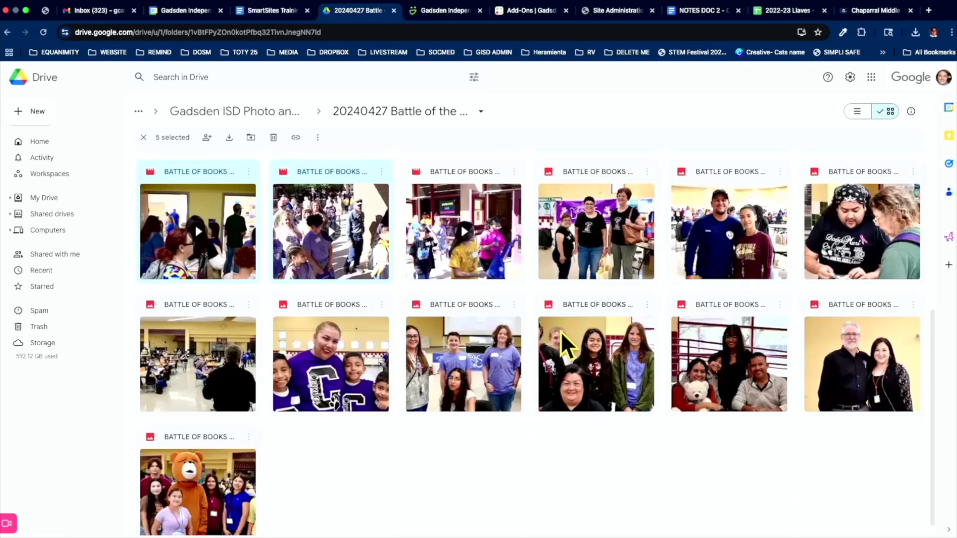
scroll(561, 331, up, 5)
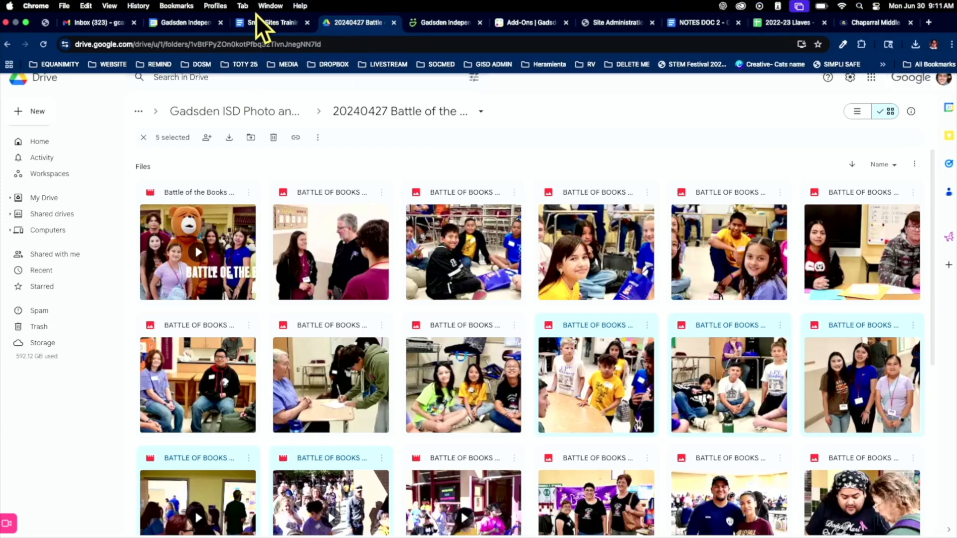
click(263, 23)
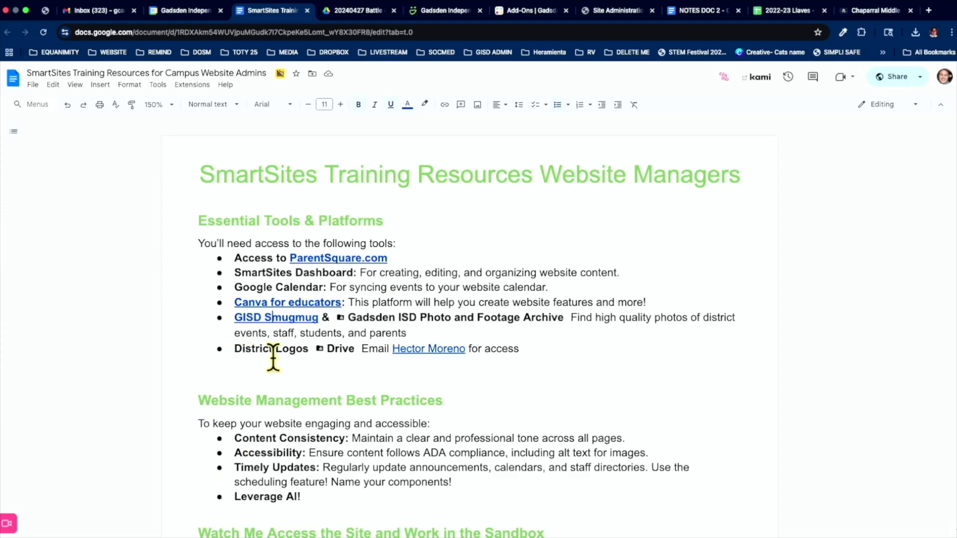
Open the District Logos folder in Google Drive from its link in the training document
mouse_move(335, 352)
mouse_move(338, 350)
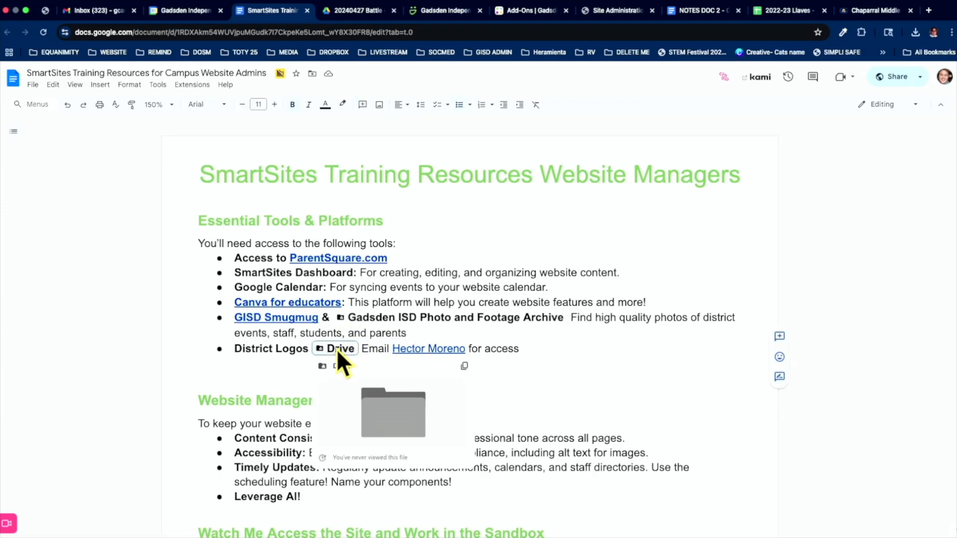
click(336, 370)
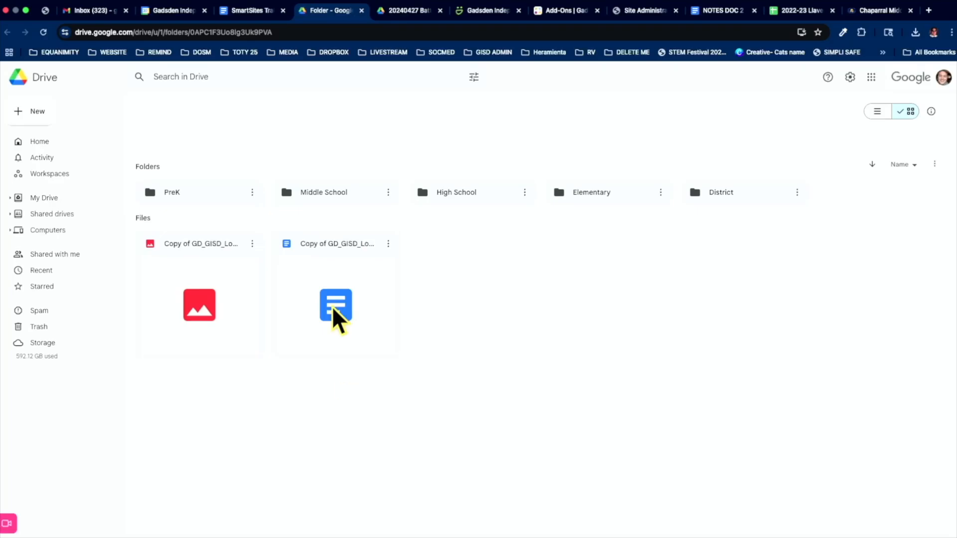
Open the Middle School logos folder, preview GD_SantaTeresaMiddleSchool_Logo.png and close the preview
double_click(315, 209)
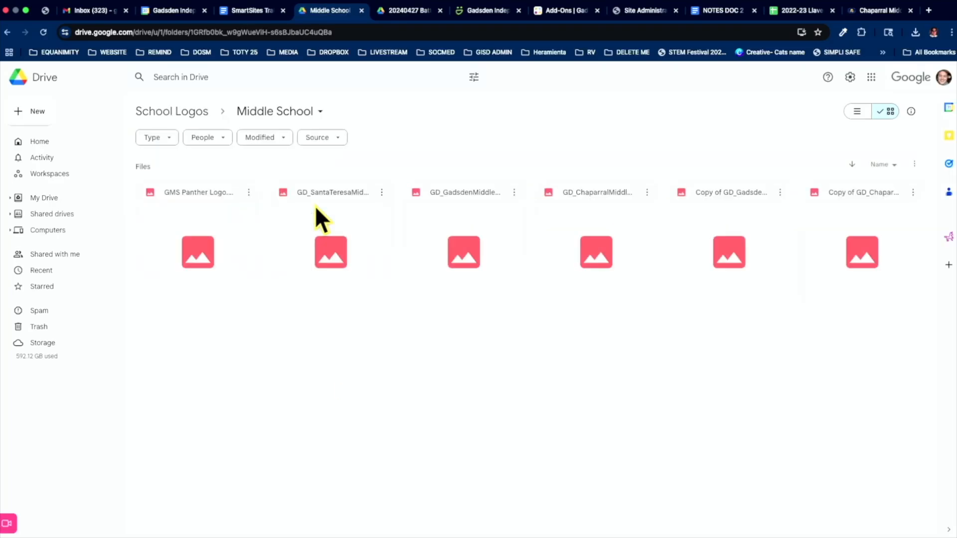
double_click(327, 247)
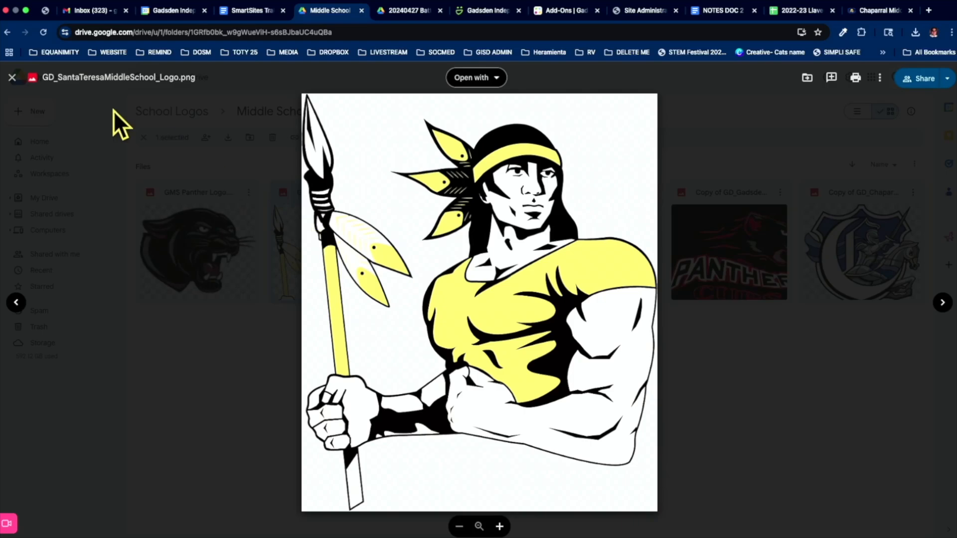
click(12, 79)
Return to the training document and highlight the Accessibility line under Website Management Best Practices
mouse_move(284, 2)
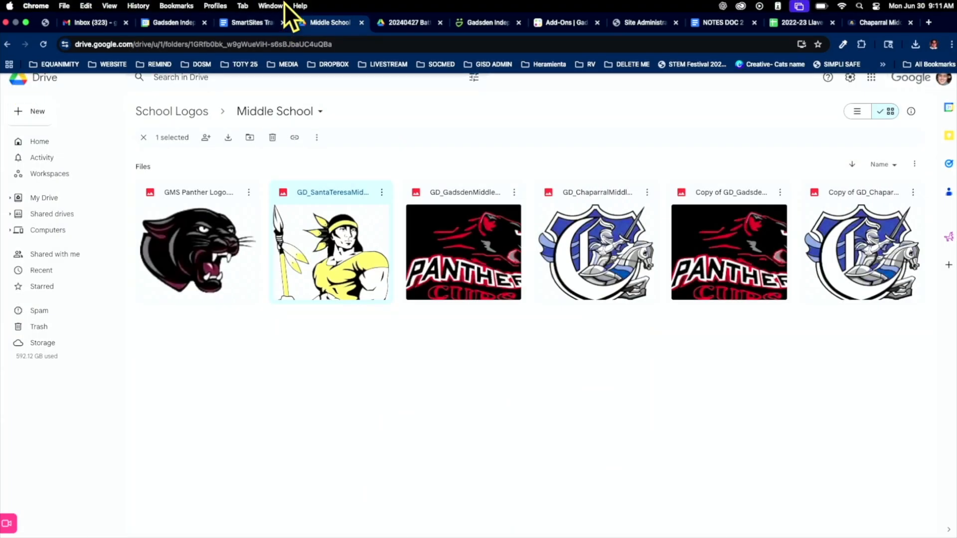
click(245, 27)
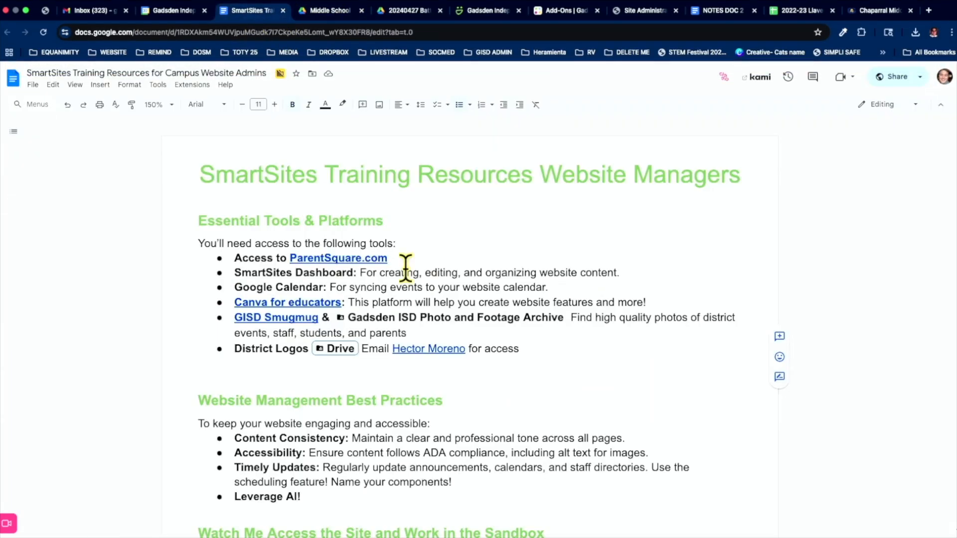
scroll(405, 267, down, 2)
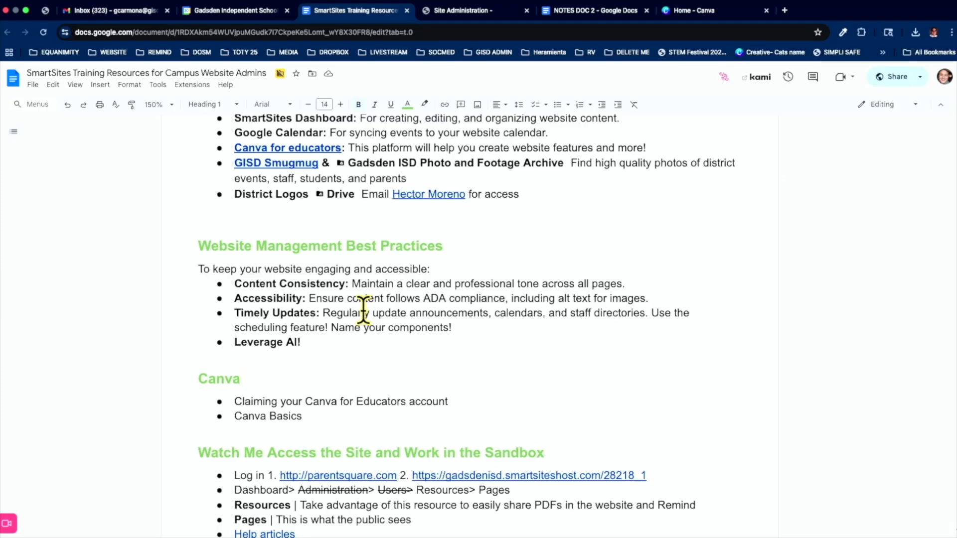
drag(234, 299, 660, 294)
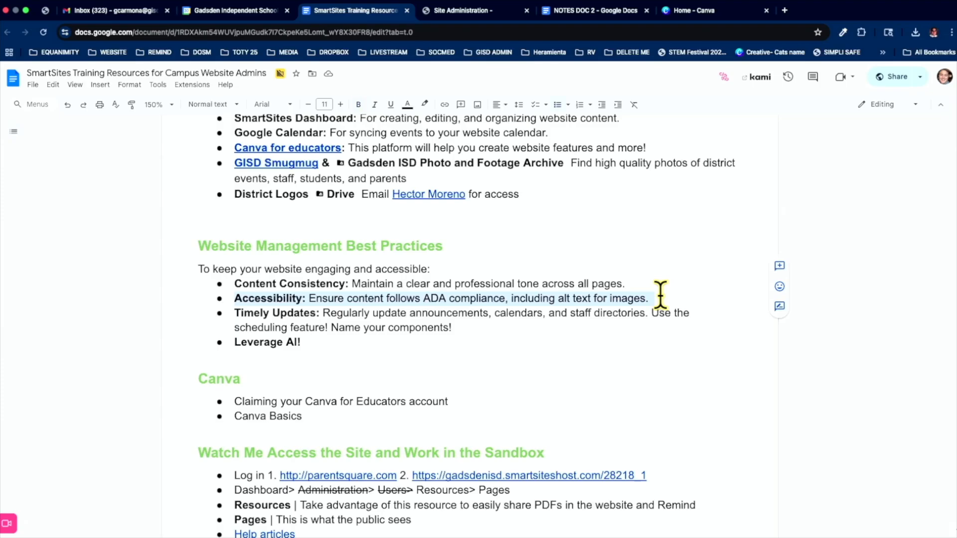
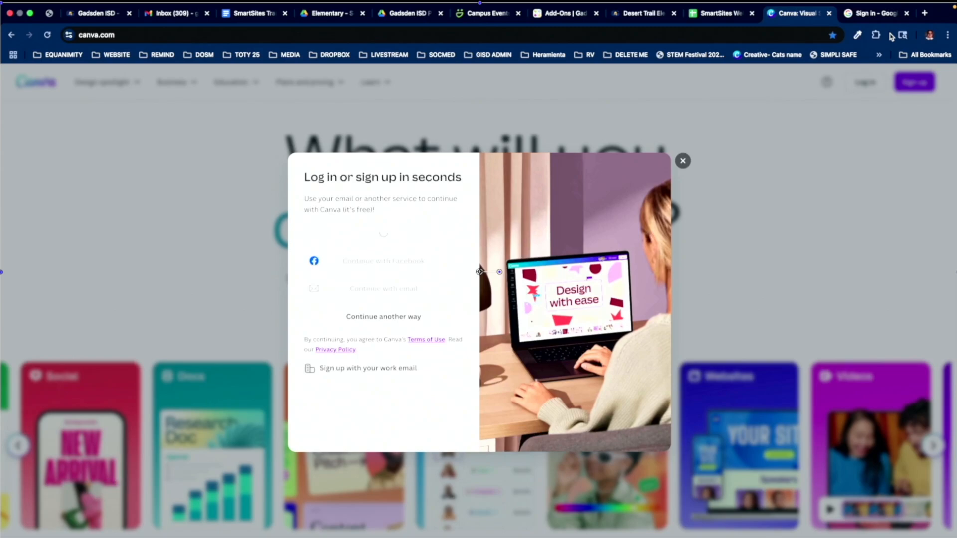
Skip the recorded Canva walkthrough ahead to about 00:04:40, pause on the design editor and resume playback
mouse_move(396, 473)
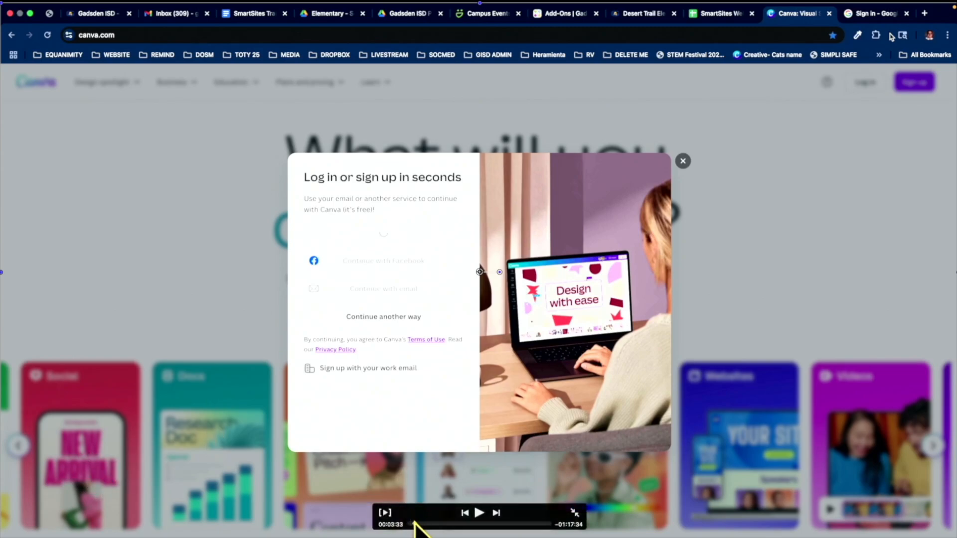
drag(413, 524, 414, 523)
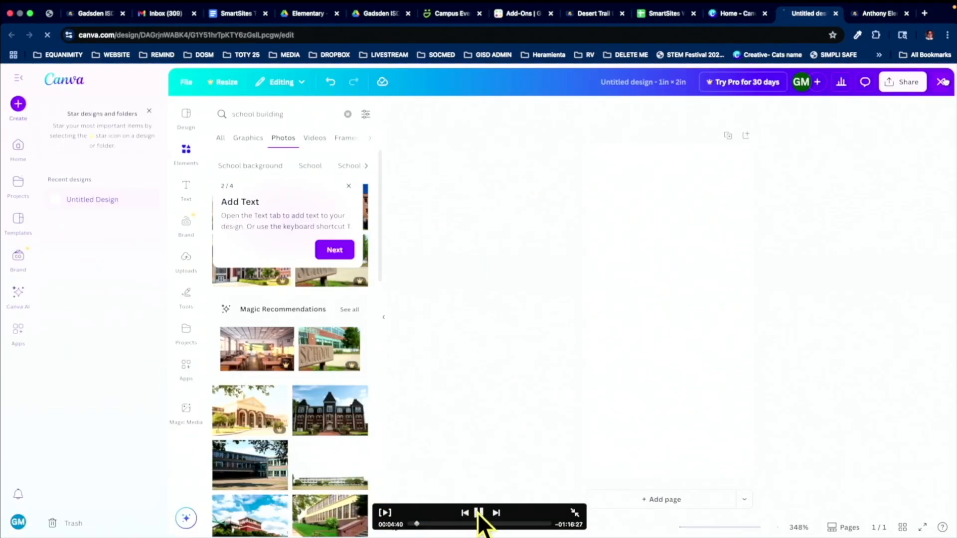
click(479, 513)
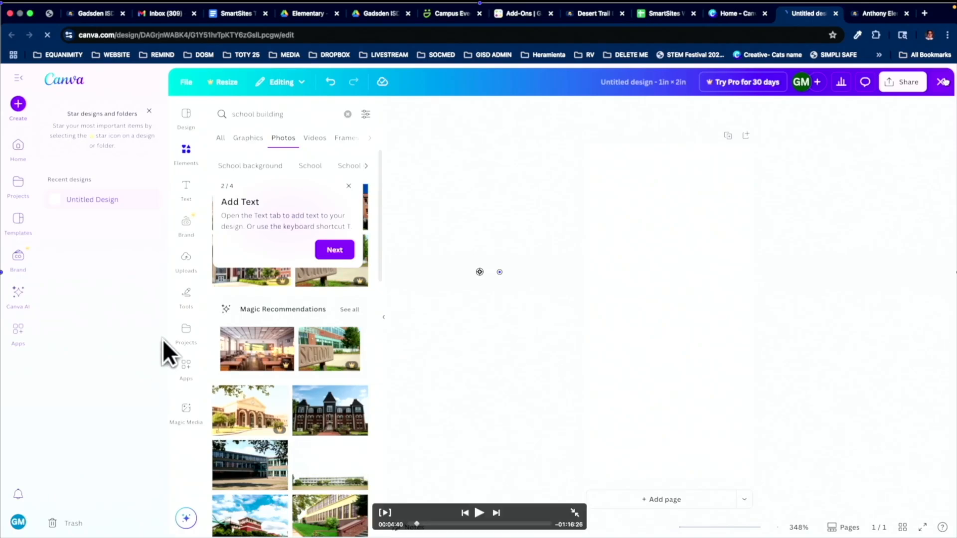
click(479, 513)
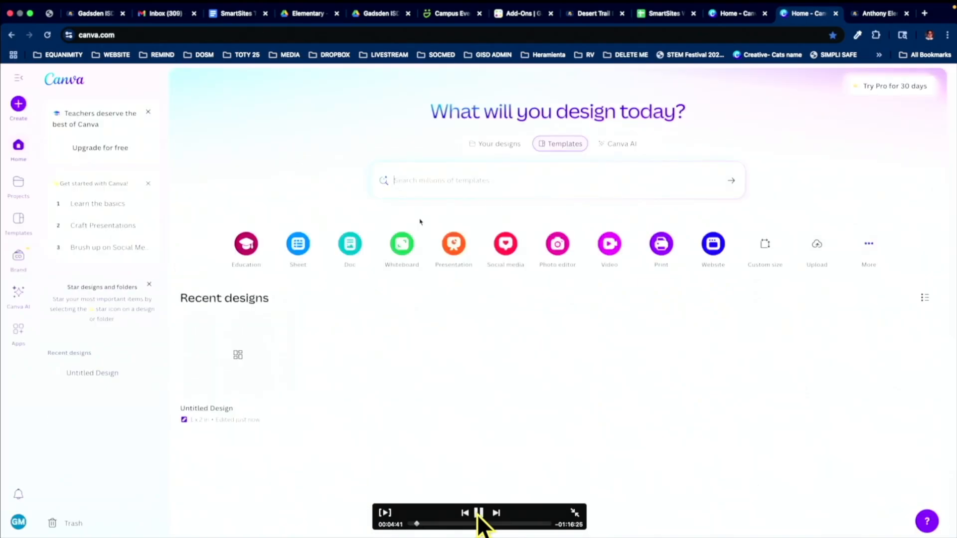
Skip the recording ahead to about 00:05:01 and play the Canva for Education school form, pausing at the school name before resuming
click(415, 525)
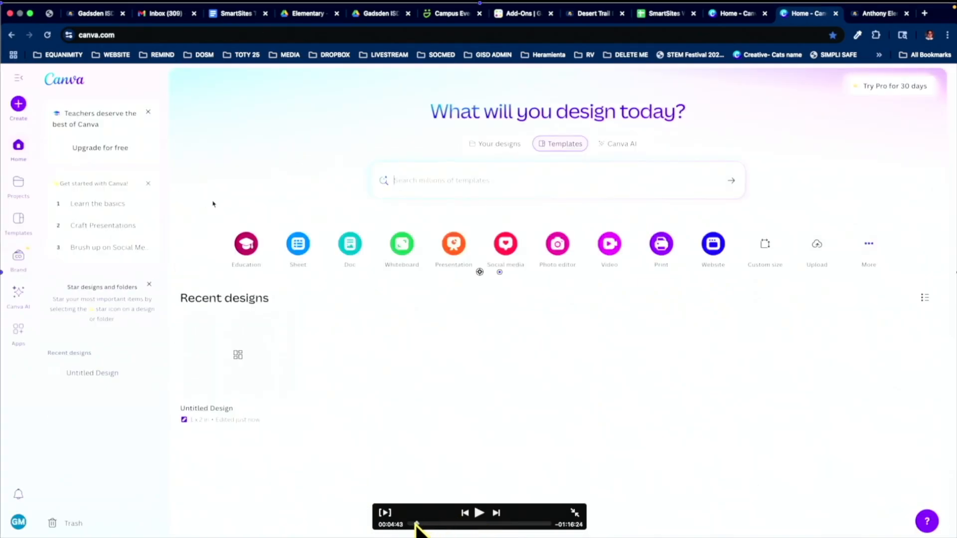
drag(415, 524, 416, 525)
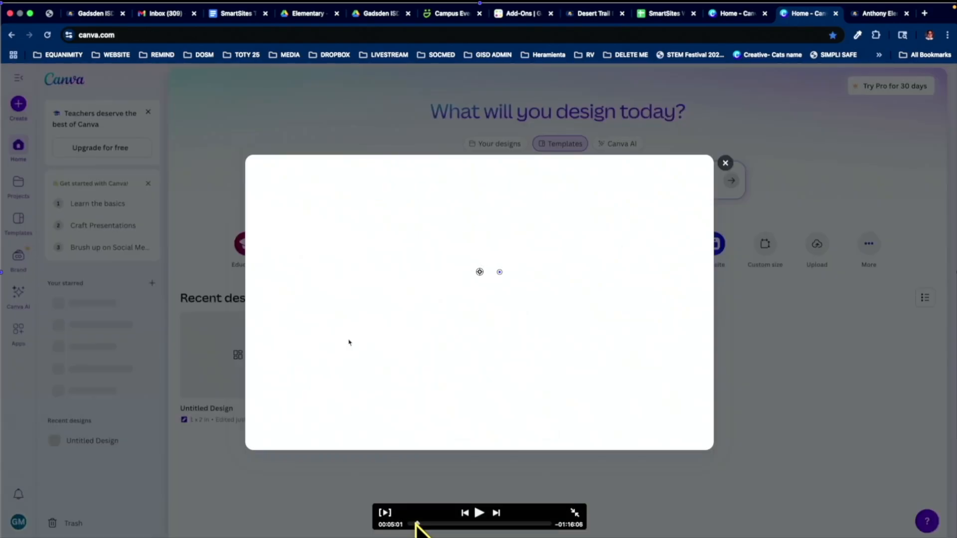
key(space)
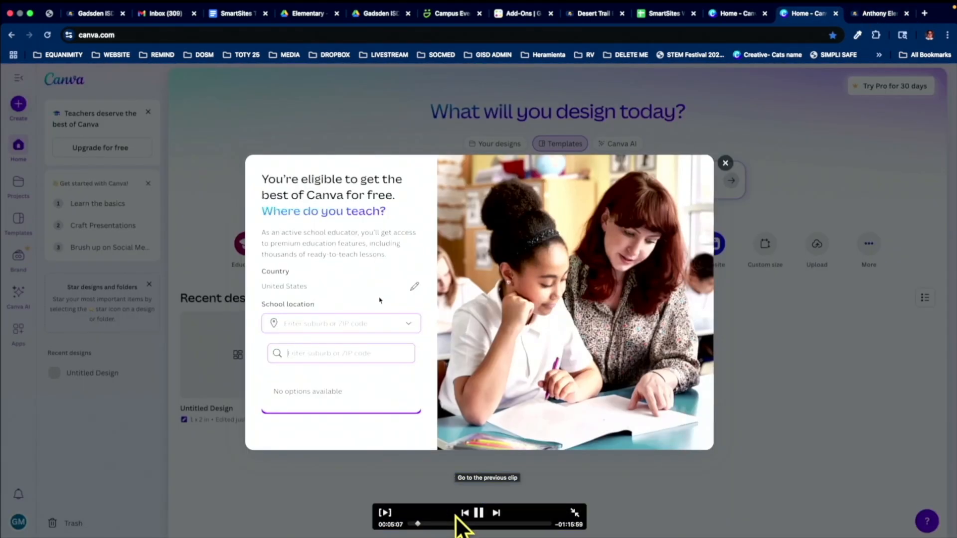
click(478, 513)
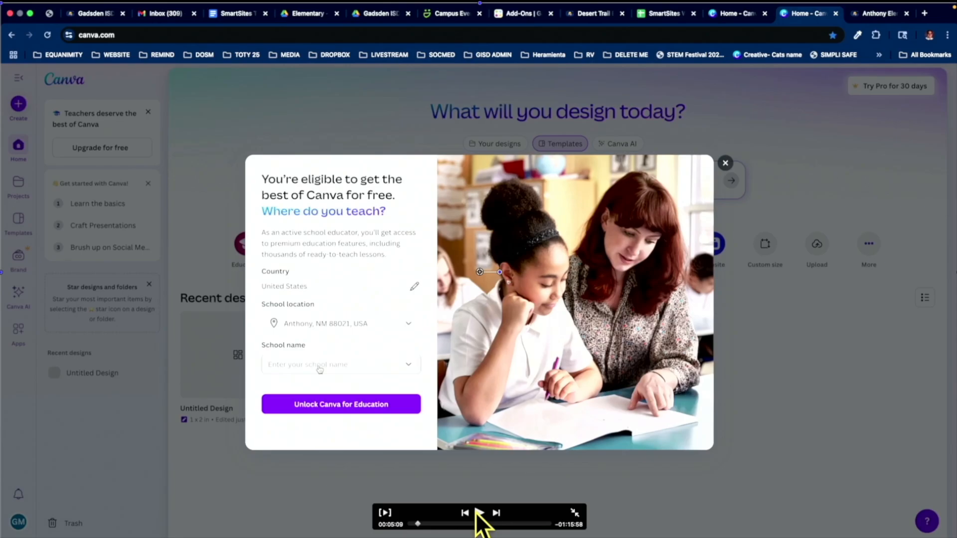
click(478, 513)
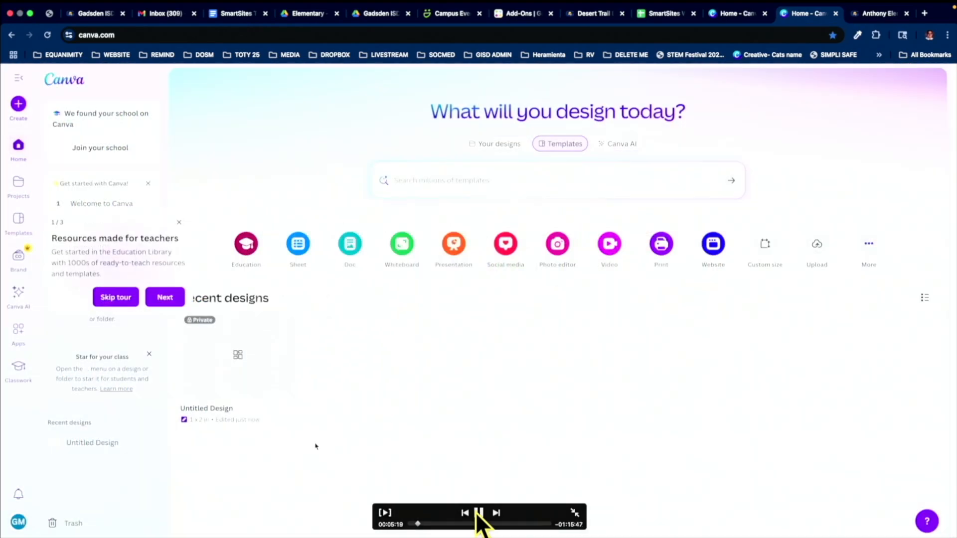
Pause the recording, rewind it to the existing school team selection at about 00:05:13 and resume playback
click(478, 513)
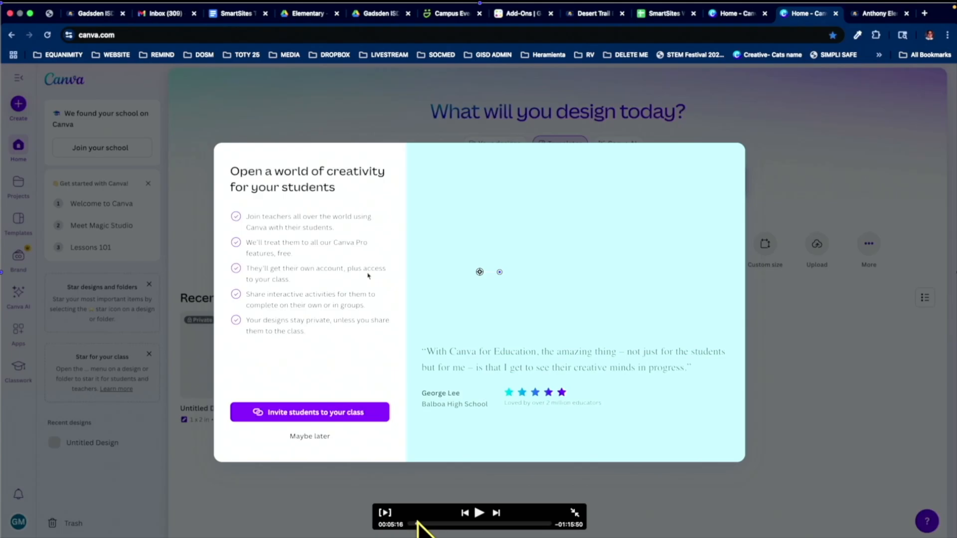
click(418, 522)
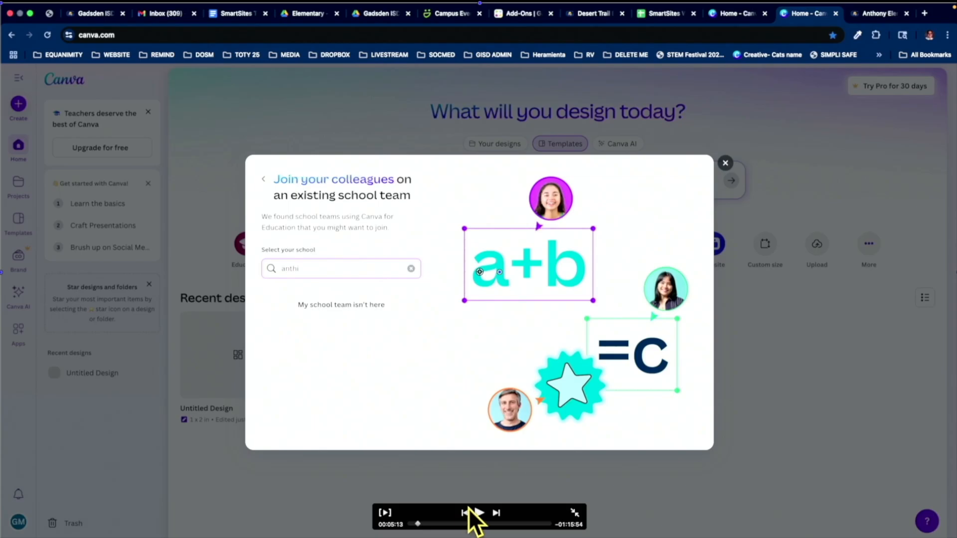
click(480, 513)
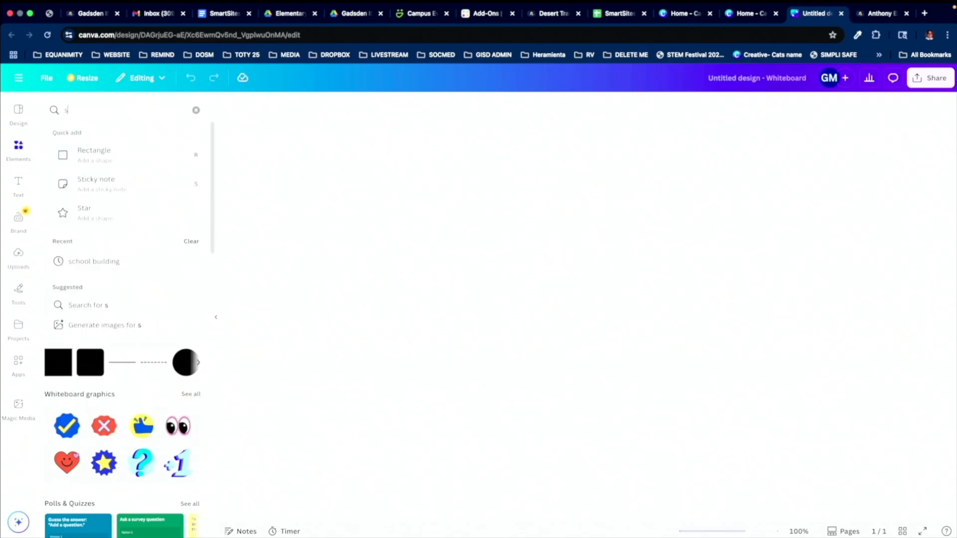
Search the Canva whiteboard's elements for "school building"
text(l)
key(BackSpace)
key(BackSpace)
key(BackSpace)
key(BackSpace)
text(o)
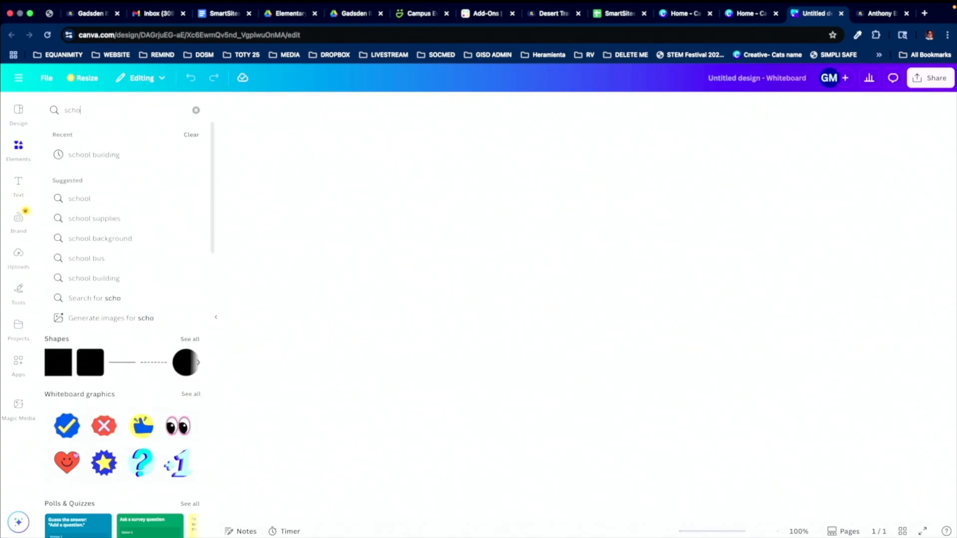
text(ol buil)
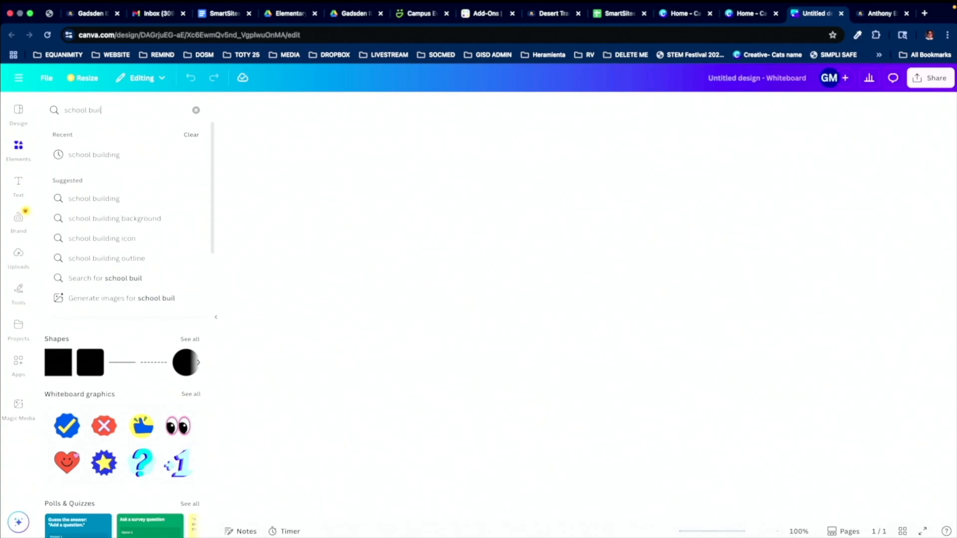
click(90, 160)
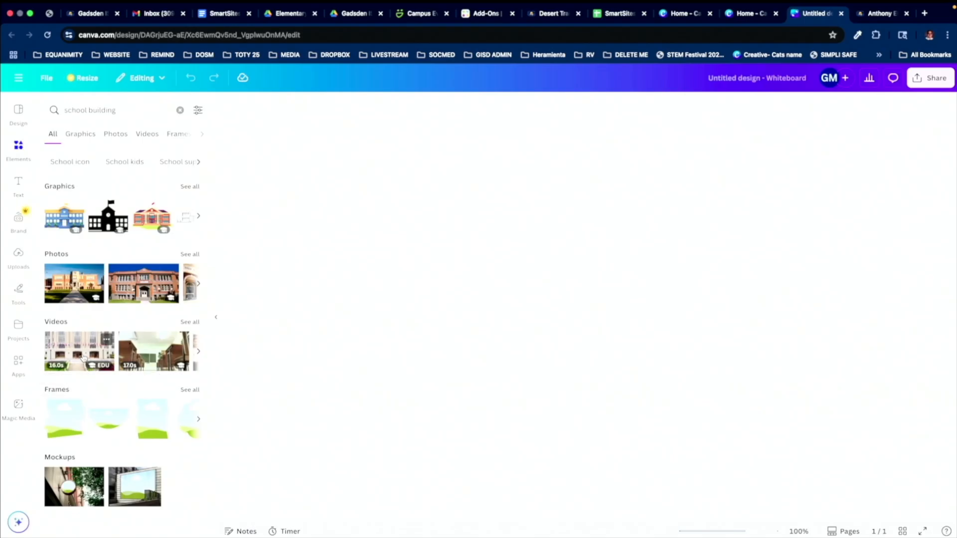
Add the first school building photo to the whiteboard, enlarge it and move it to the middle of the canvas
click(71, 297)
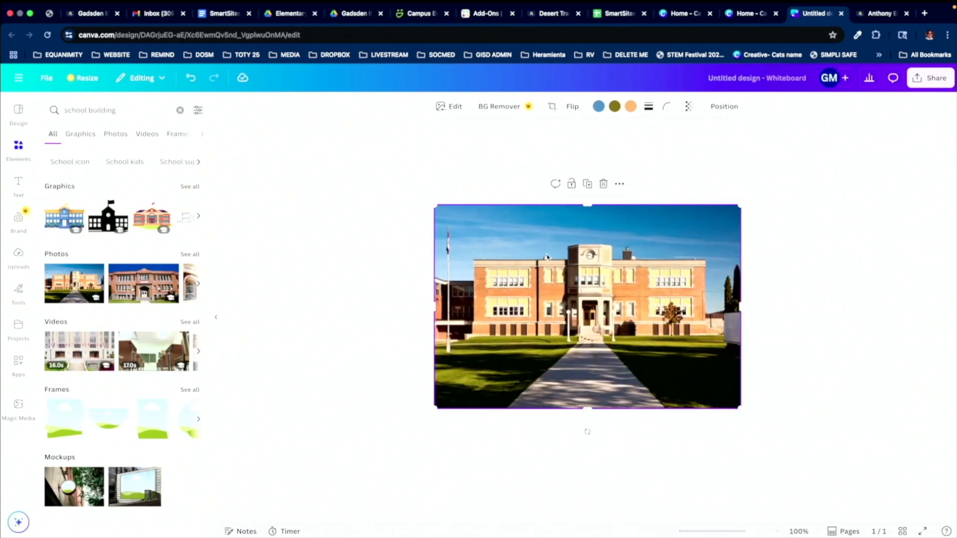
drag(434, 204, 195, 159)
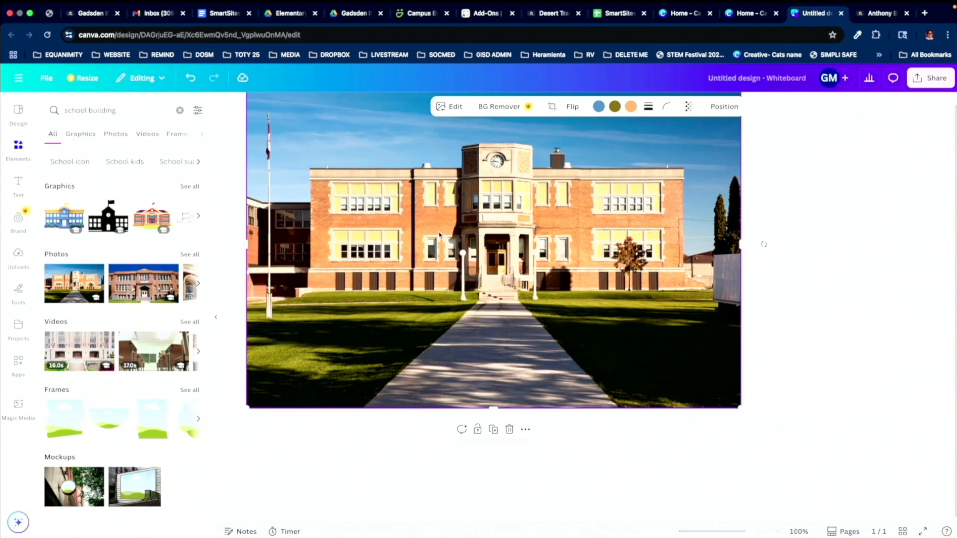
drag(471, 204, 503, 293)
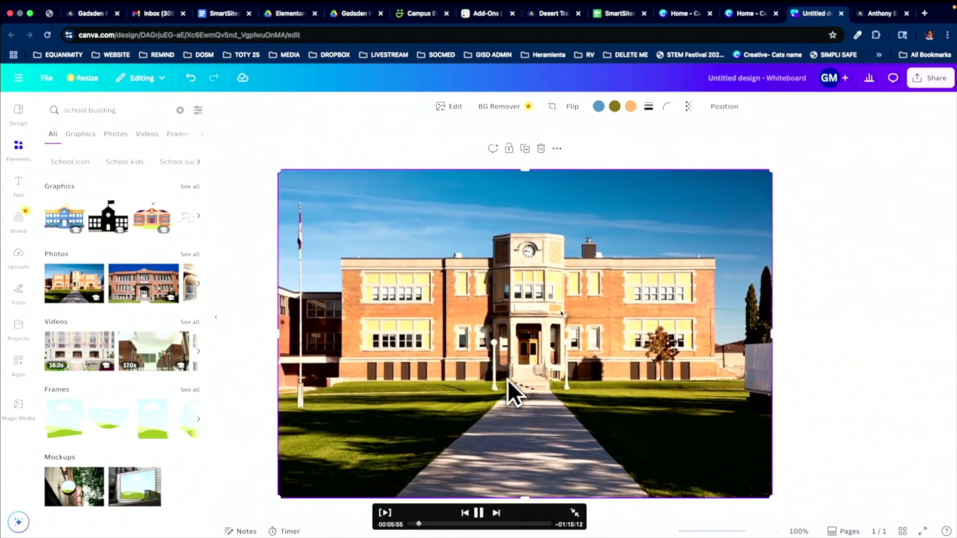
Pause the recording, rewind it to about 00:04:45 on the Canva home page, and play it until the account menu opens
click(478, 512)
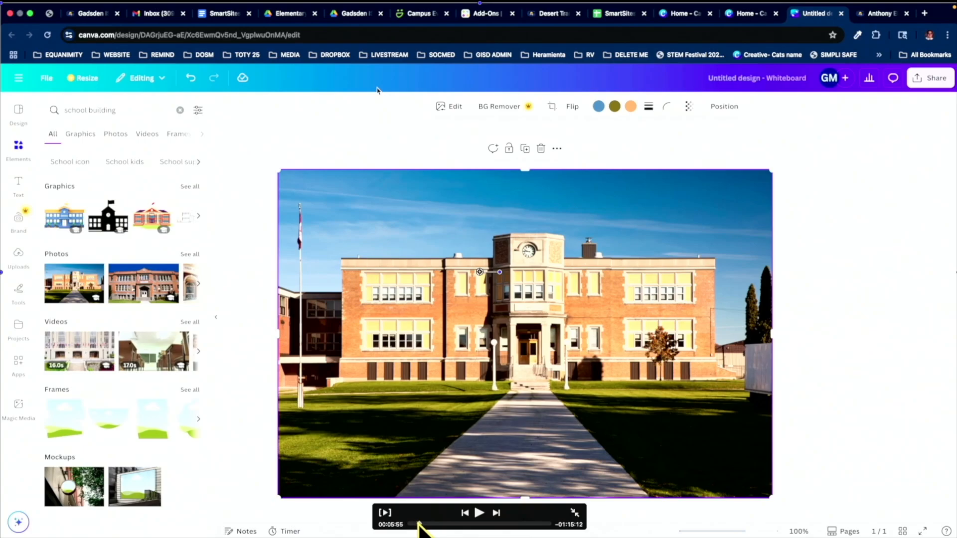
drag(419, 524, 416, 524)
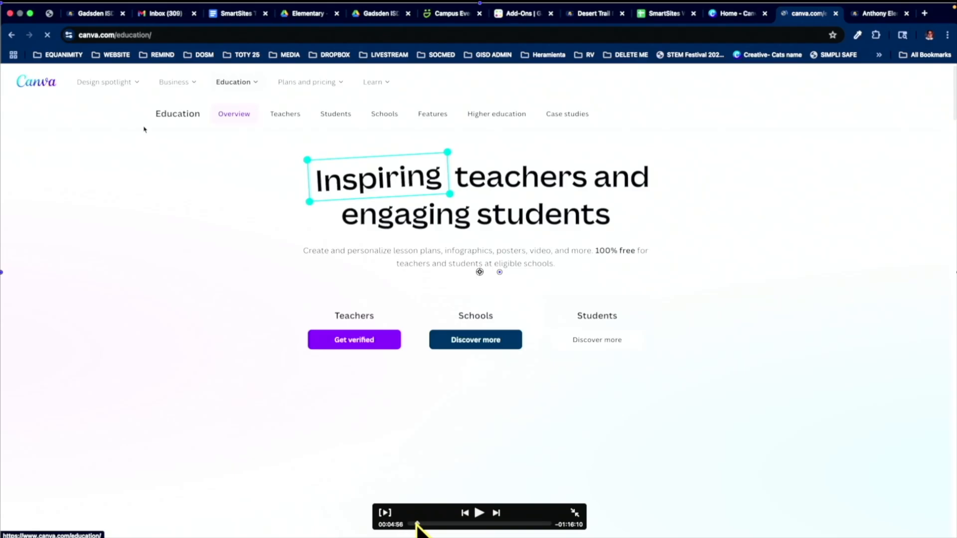
drag(416, 524, 416, 524)
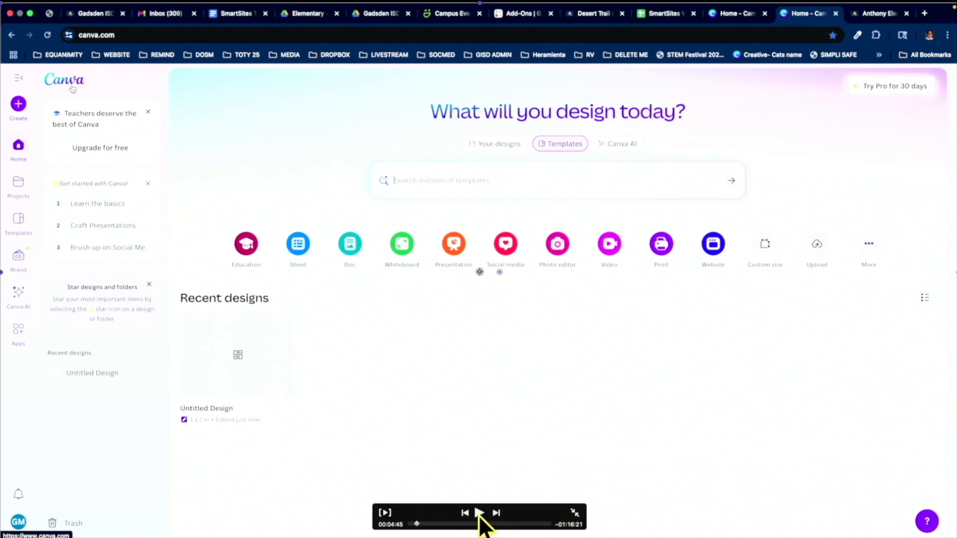
click(479, 512)
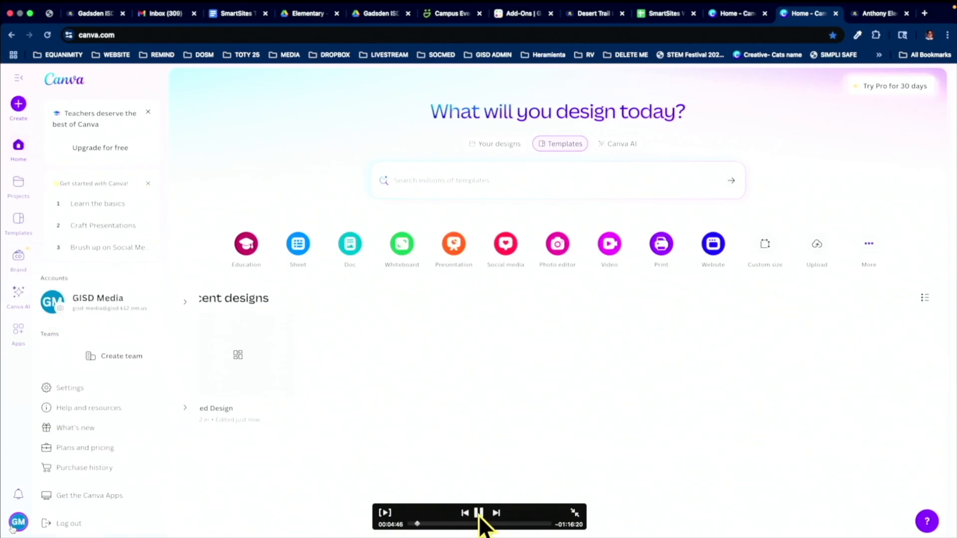
click(479, 513)
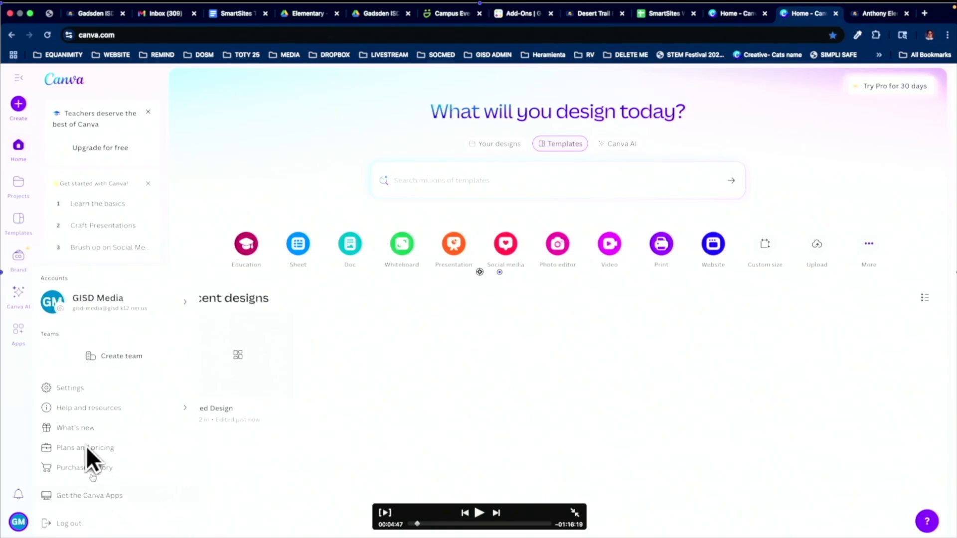
Play the recording from the account menu past the Canva pricing page and pause it at the existing school team selection
click(478, 513)
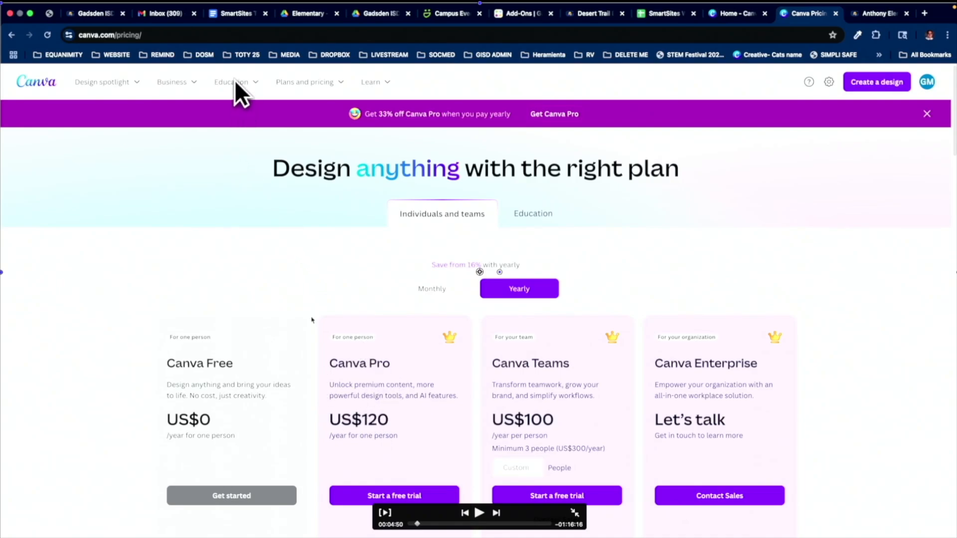
click(477, 512)
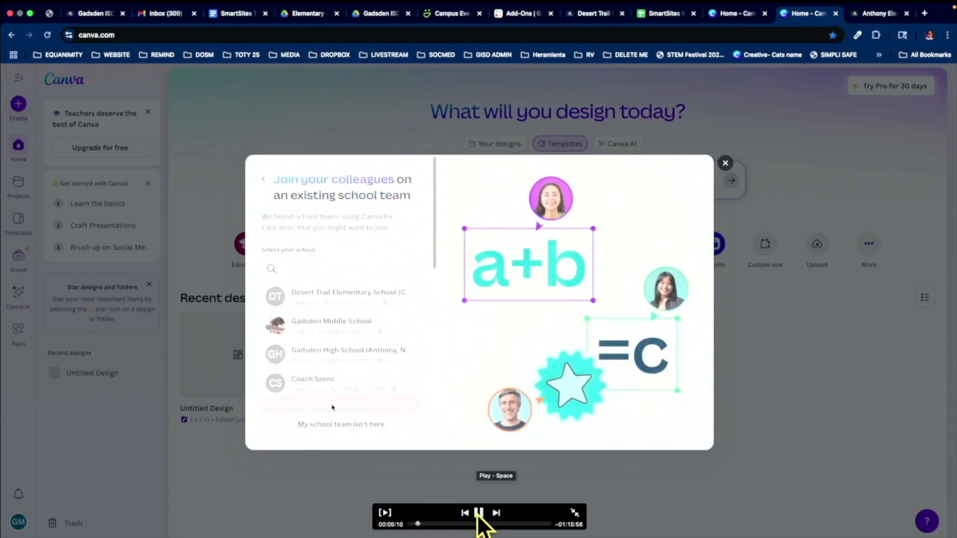
click(477, 513)
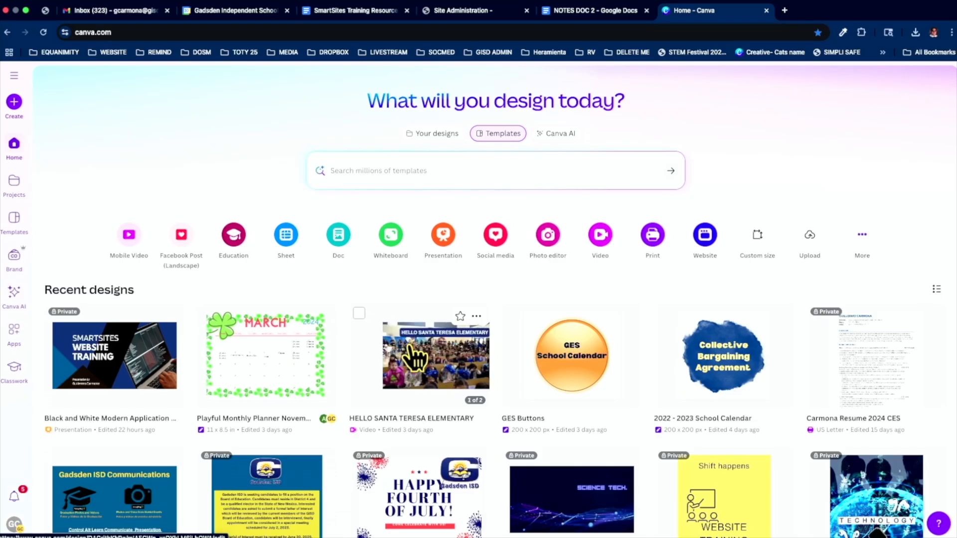
Look over the recent designs on the live Canva home page and expand the navigation sidebar
scroll(413, 356, down, 1)
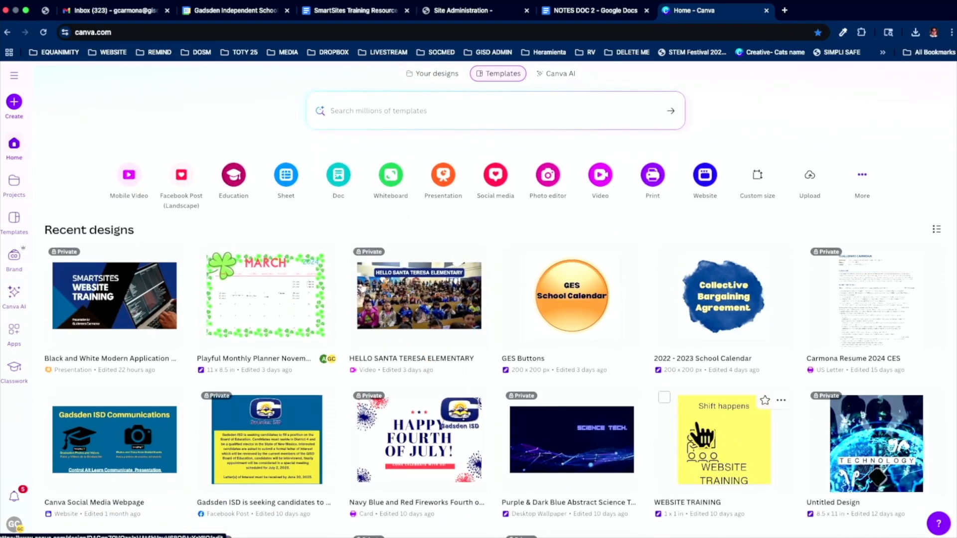
scroll(697, 423, up, 1)
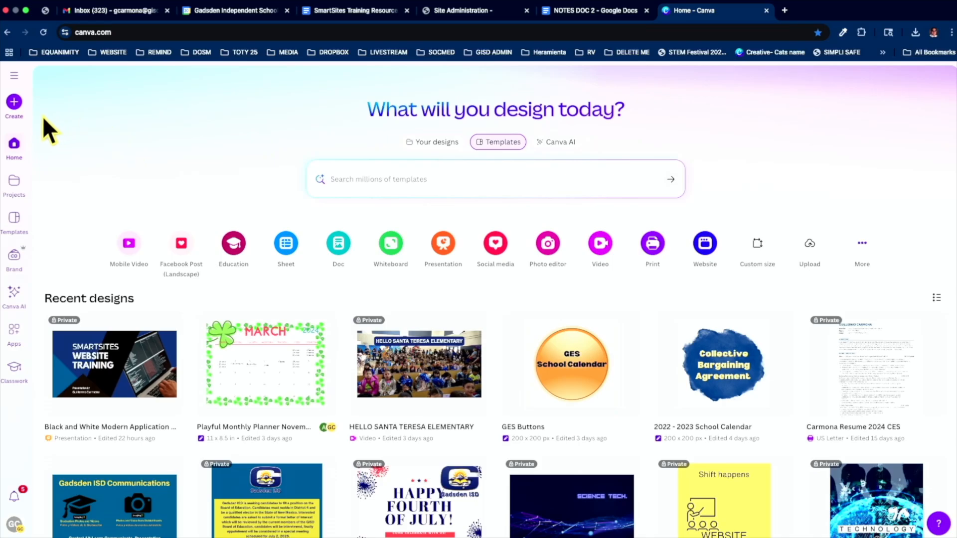
click(15, 76)
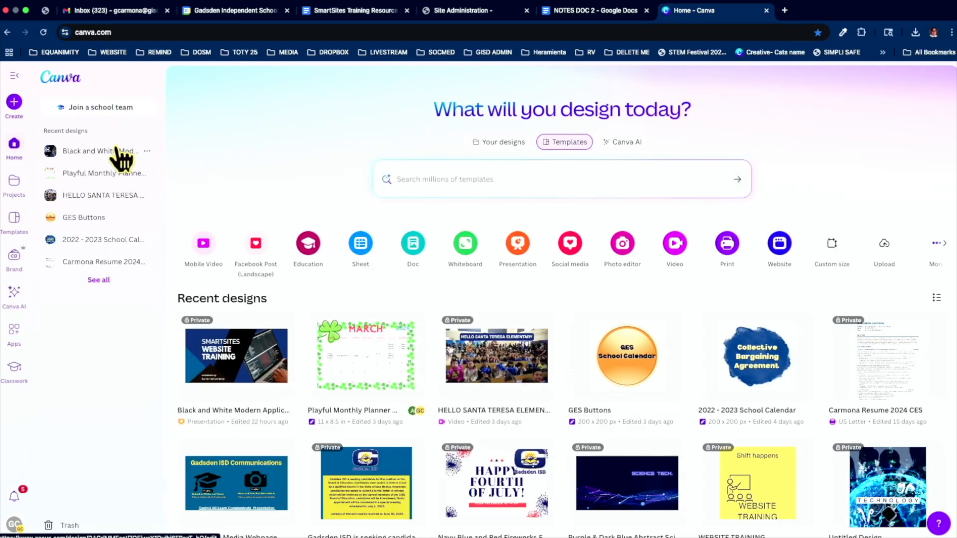
Search the Canva templates for "fourth of July Flyer"
click(428, 180)
text(four)
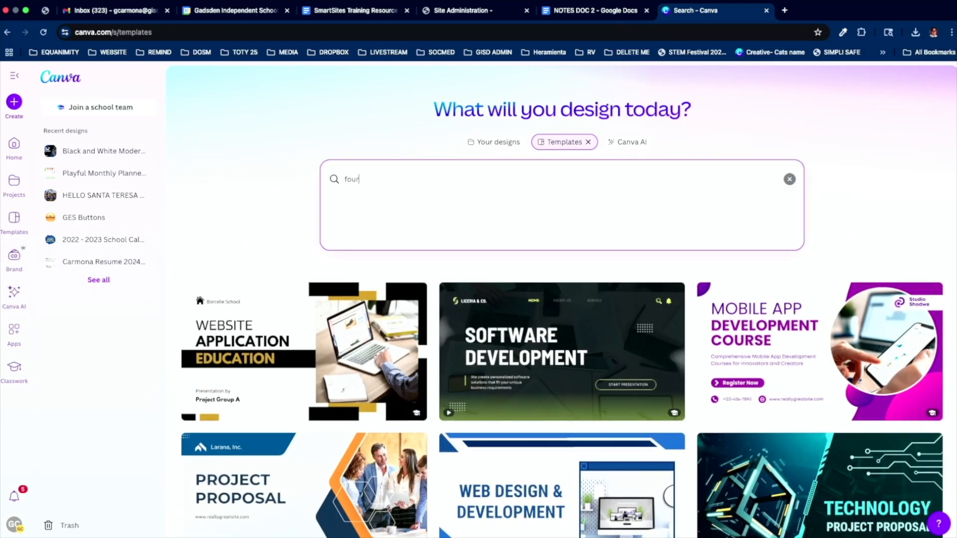
text(th of)
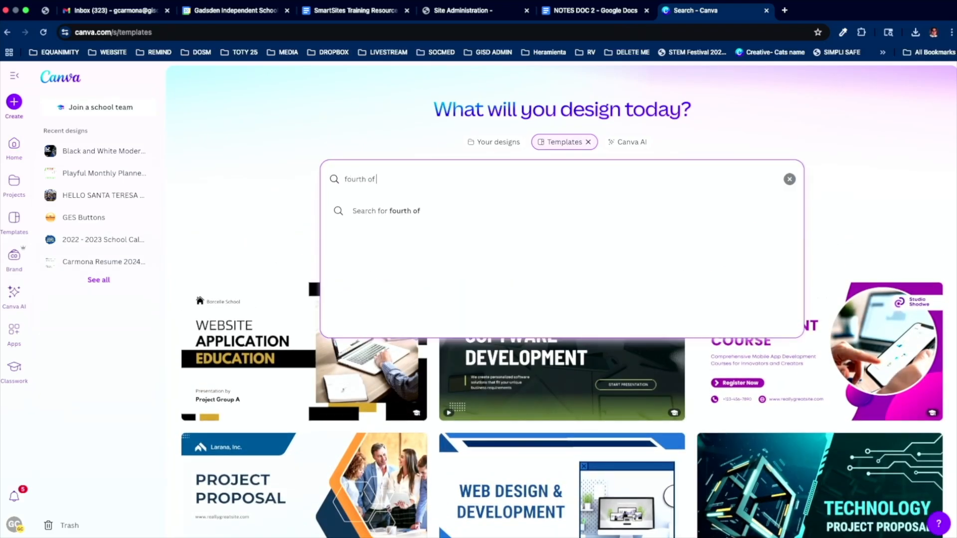
text( July)
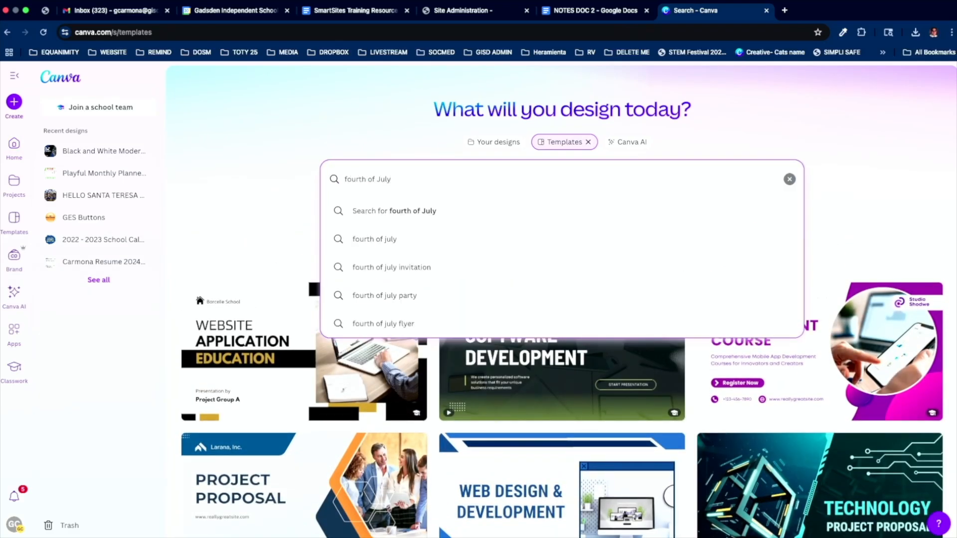
text( Flyer)
key(Return)
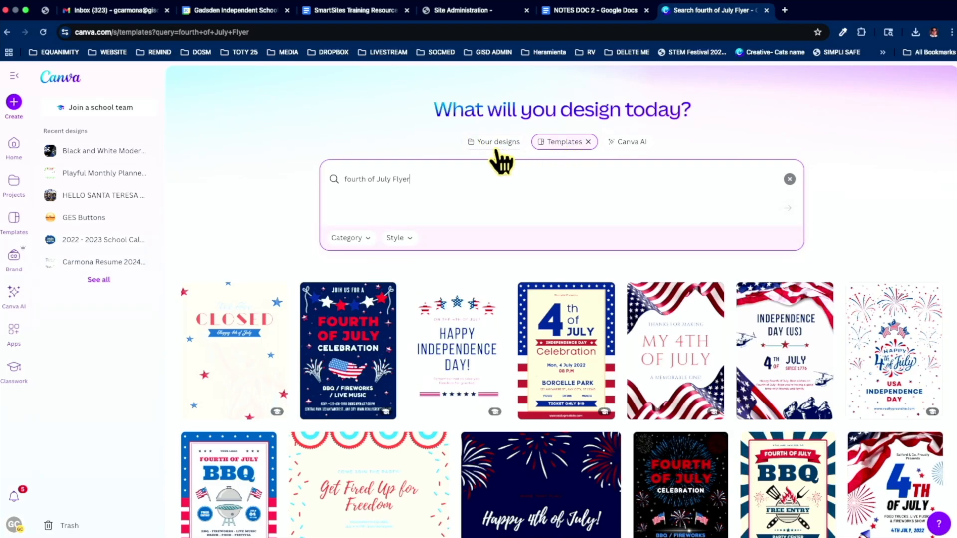
Browse the flyer templates and open the preview of the Red Blue Vintage 4th of July BBQ Party Flyer
scroll(563, 364, down, 1)
scroll(568, 373, down, 3)
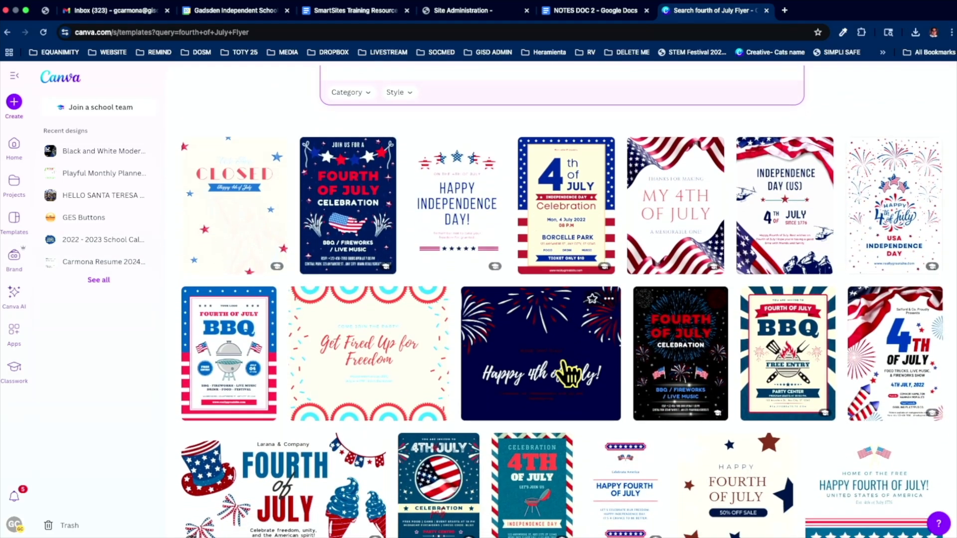
scroll(568, 374, down, 4)
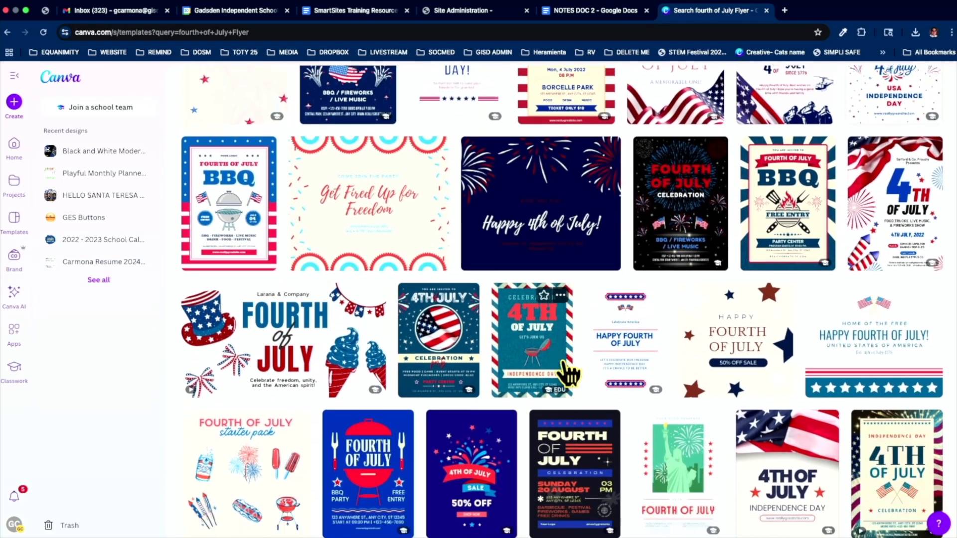
scroll(568, 374, up, 2)
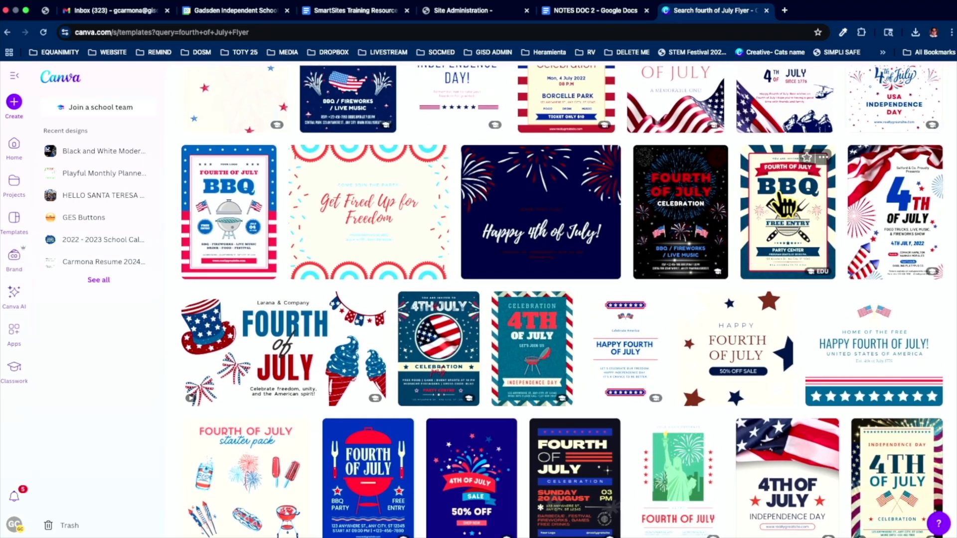
click(781, 199)
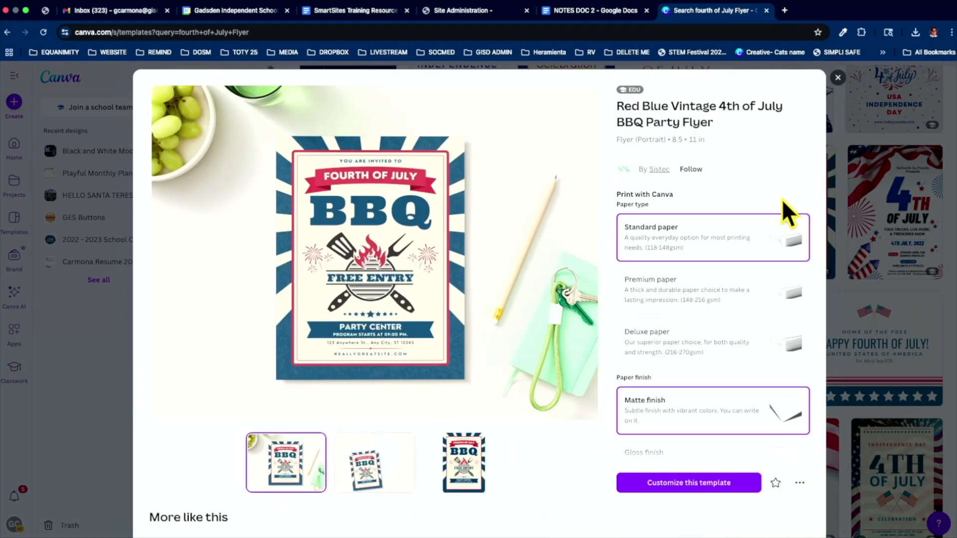
Pick the Black and Green Modern Block Party Flyer from the similar templates and open it for customizing
scroll(385, 396, down, 6)
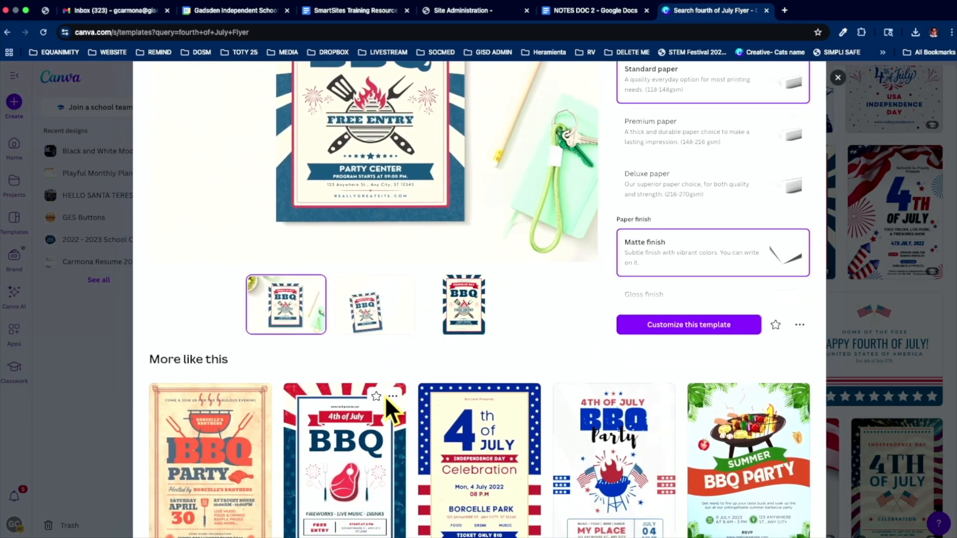
scroll(385, 396, down, 4)
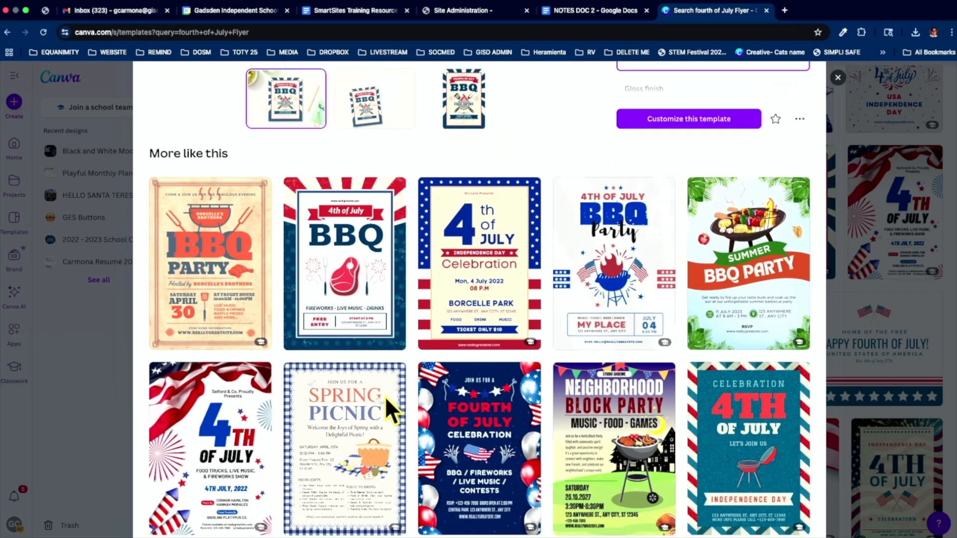
scroll(385, 396, up, 1)
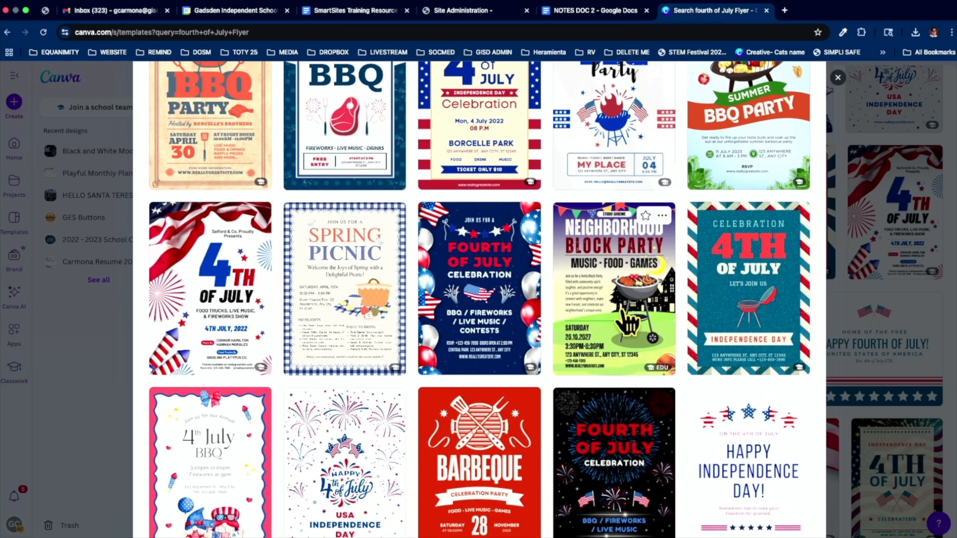
click(624, 314)
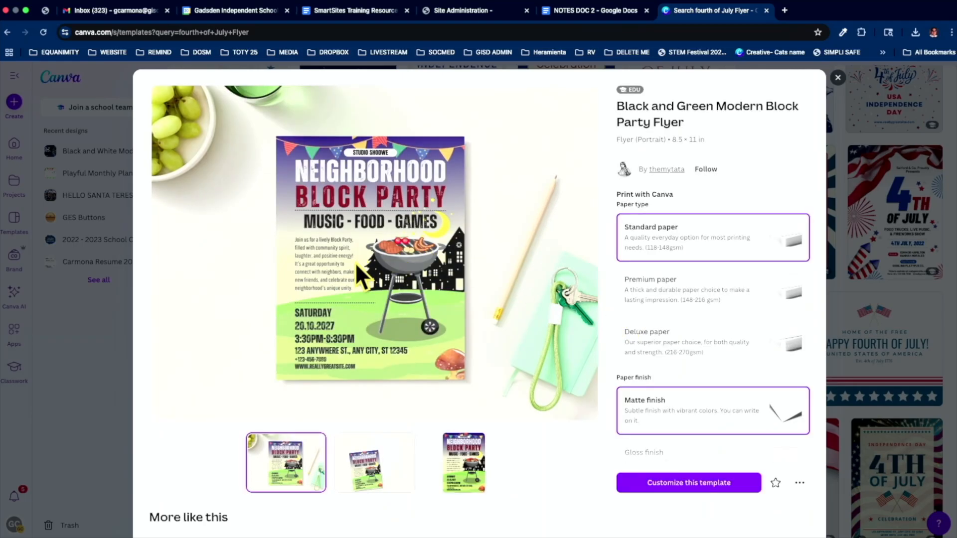
click(682, 483)
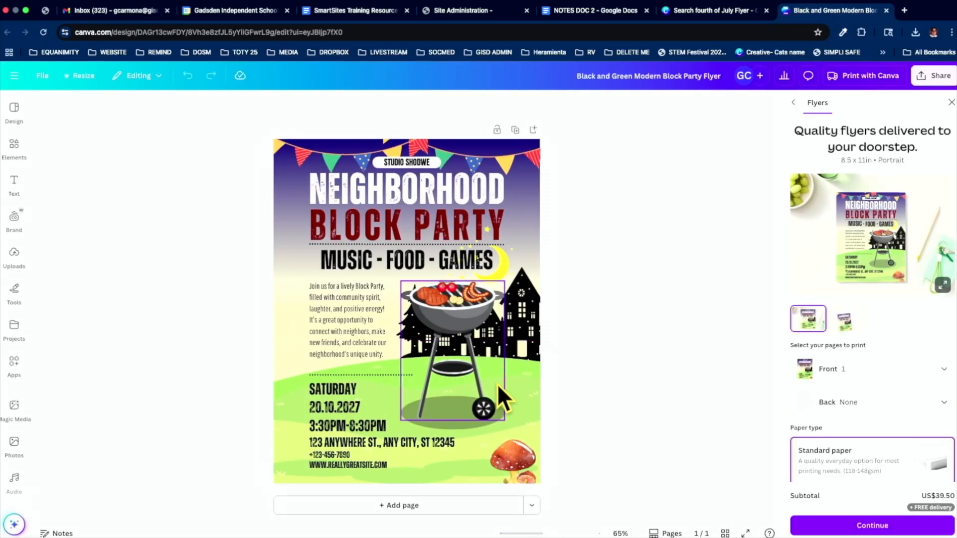
Delete the mushroom graphic from the flyer's lower-right corner
click(516, 464)
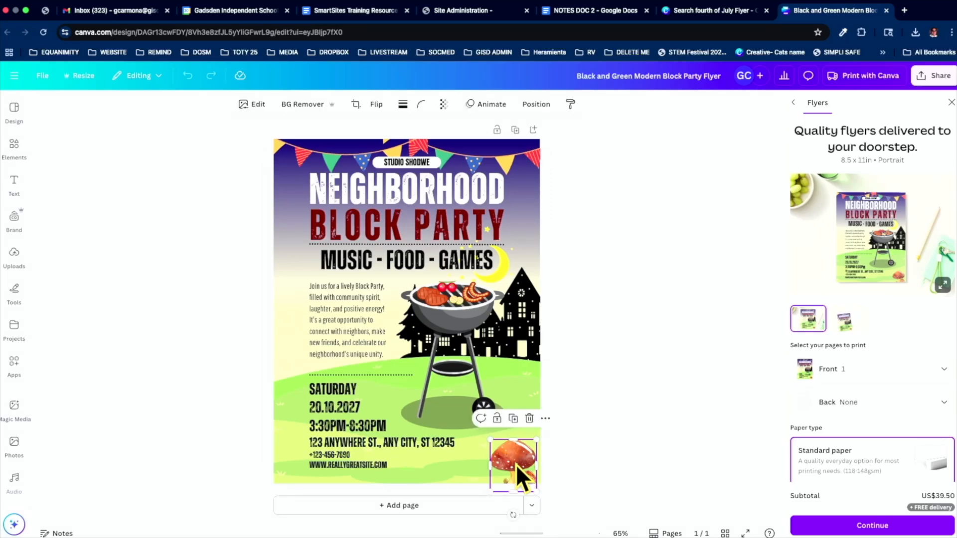
key(BackSpace)
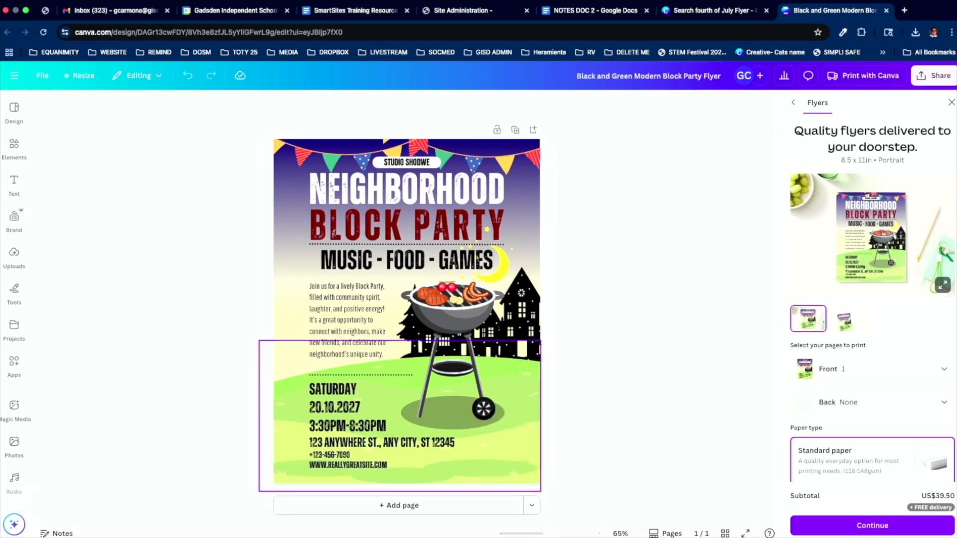
Enlarge the barbecue grill and move it together with its shadow into the flyer's lower-right corner
click(442, 291)
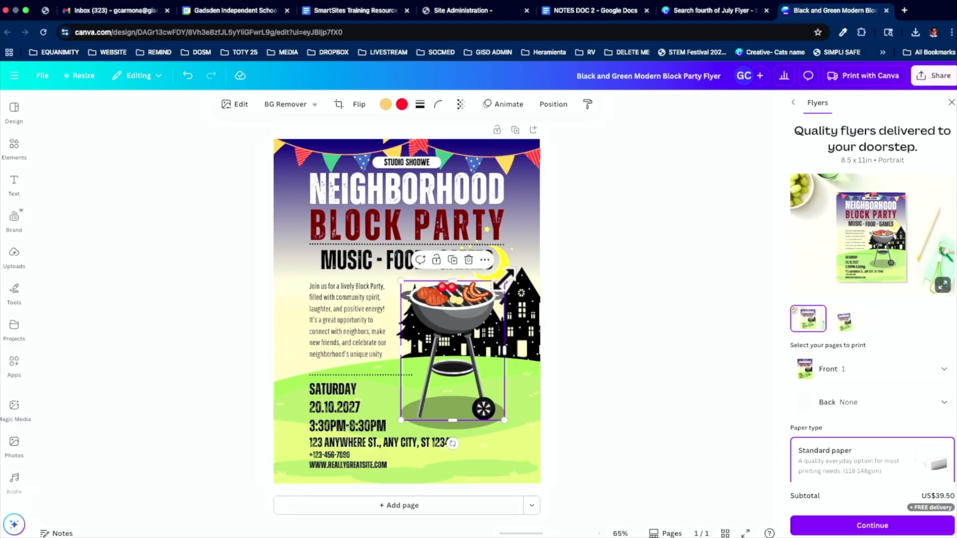
drag(497, 277, 543, 279)
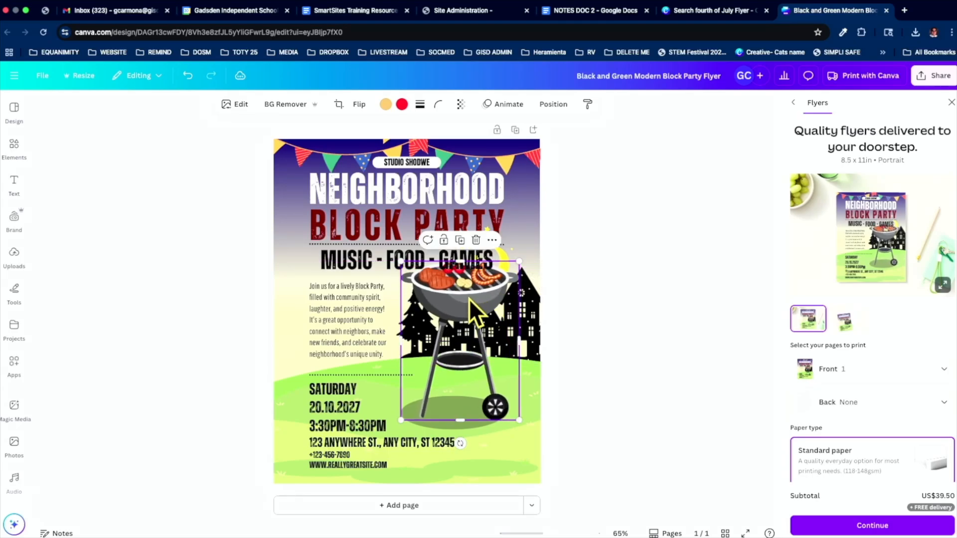
drag(468, 298, 499, 347)
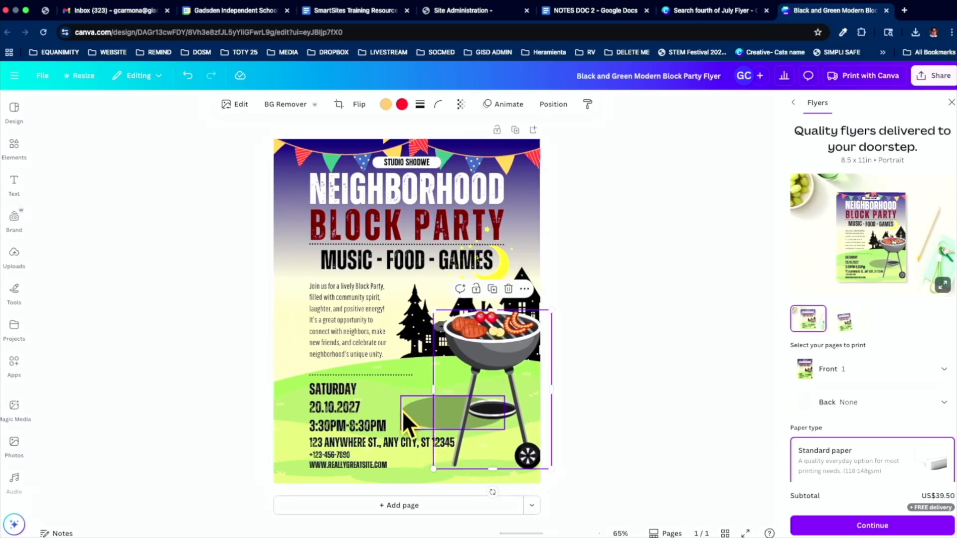
drag(402, 411, 441, 458)
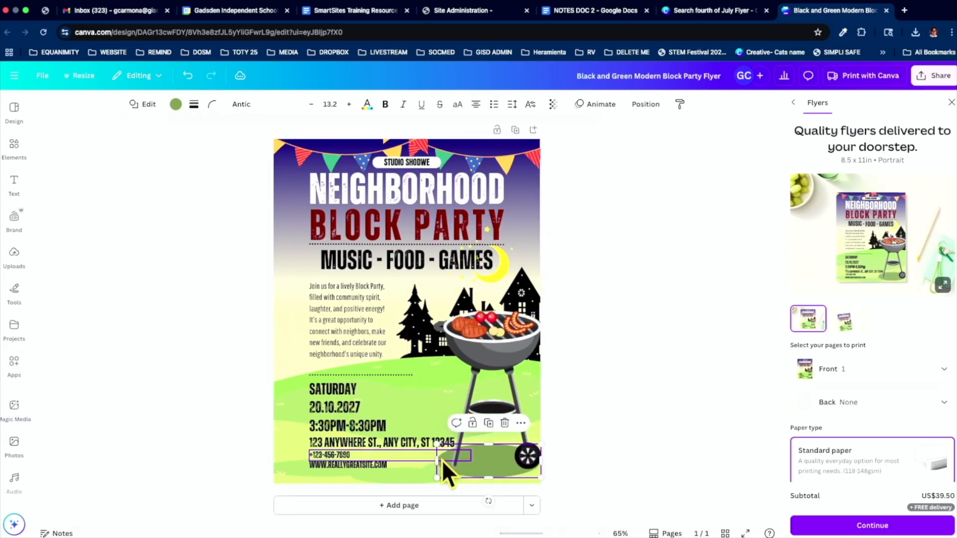
Check that the flyer's SATURDAY line and title text can be edited, leaving the description paragraph selected
click(326, 393)
click(325, 390)
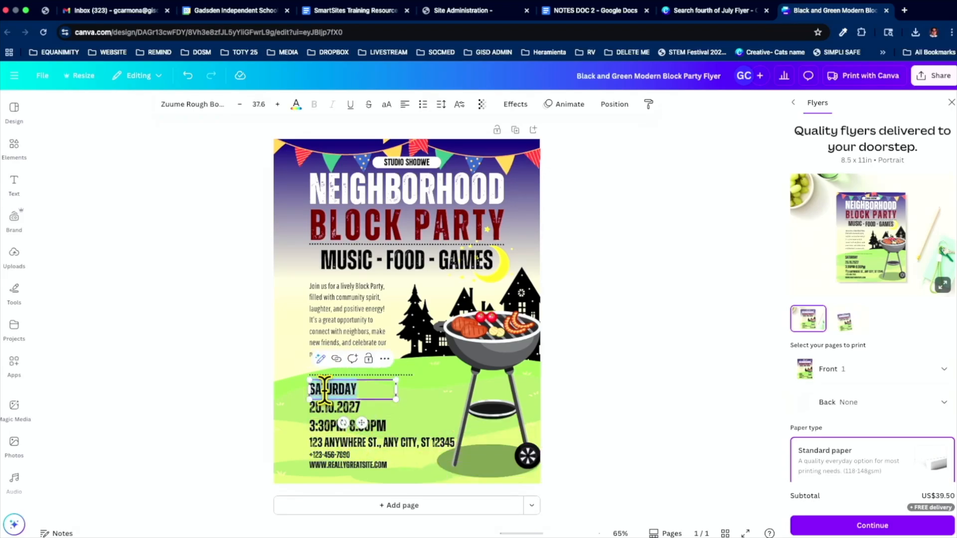
click(360, 182)
click(359, 182)
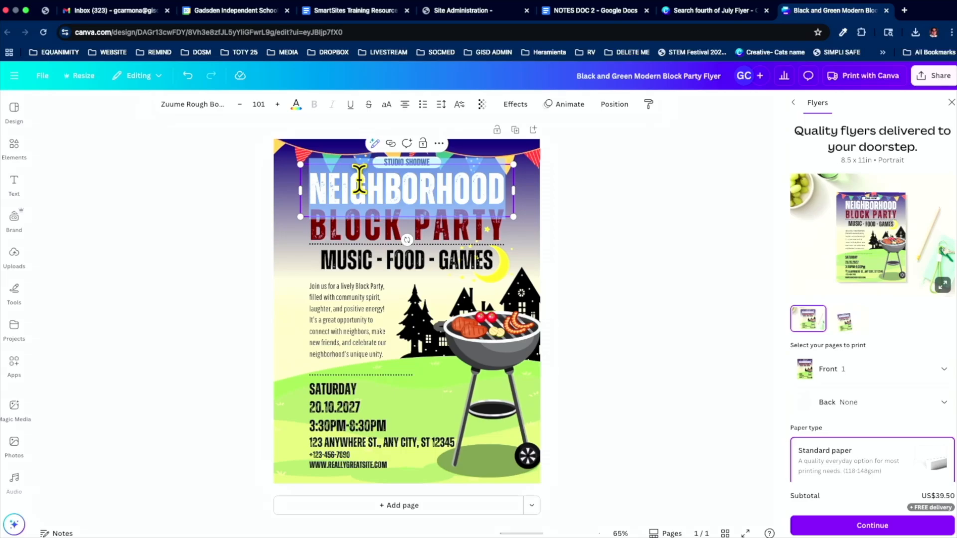
click(633, 219)
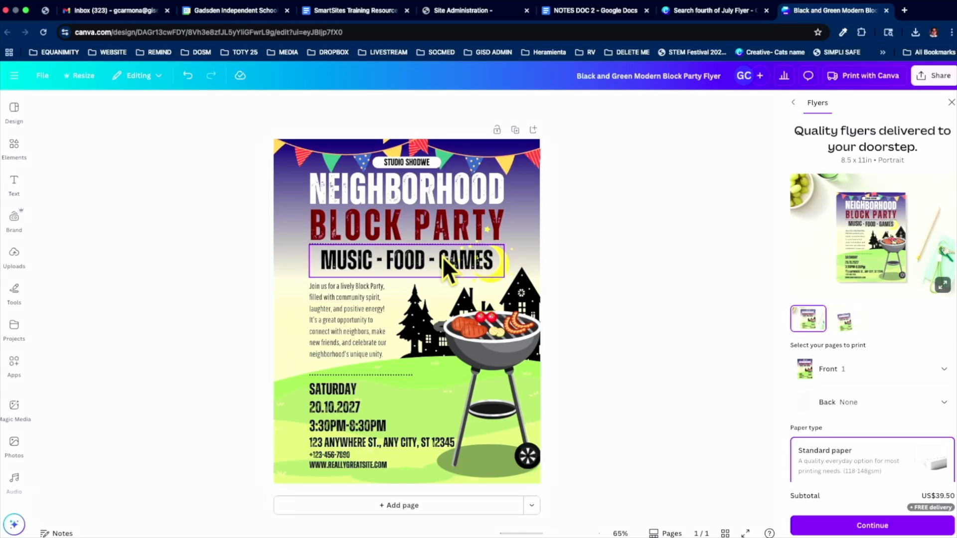
click(367, 190)
click(367, 189)
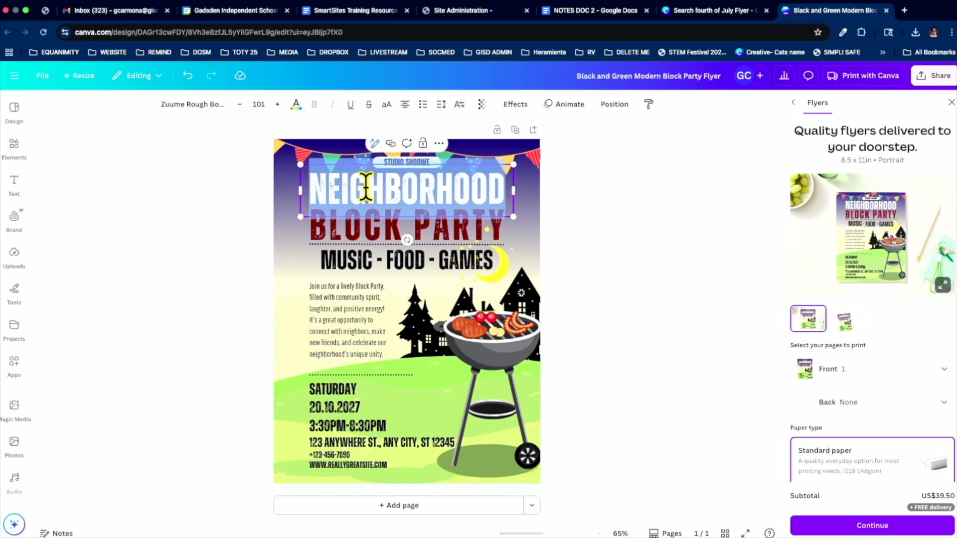
click(354, 238)
click(348, 275)
click(337, 302)
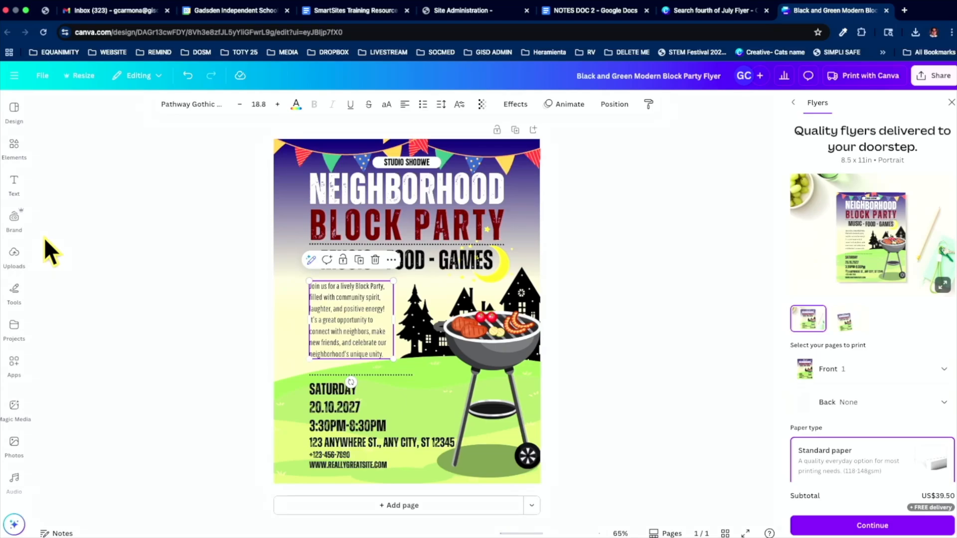
Search the available apps for "translate" and open the Translate app for the flyer
click(15, 363)
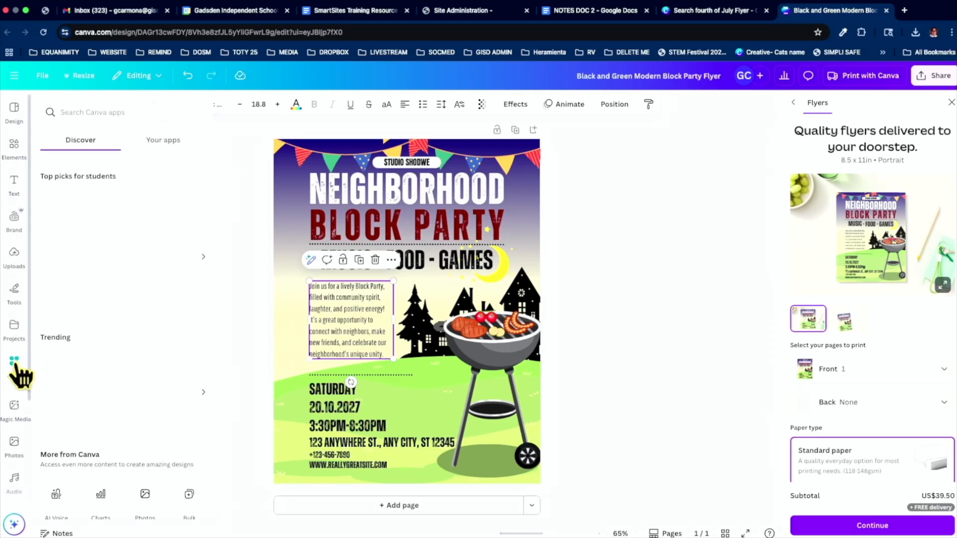
click(92, 108)
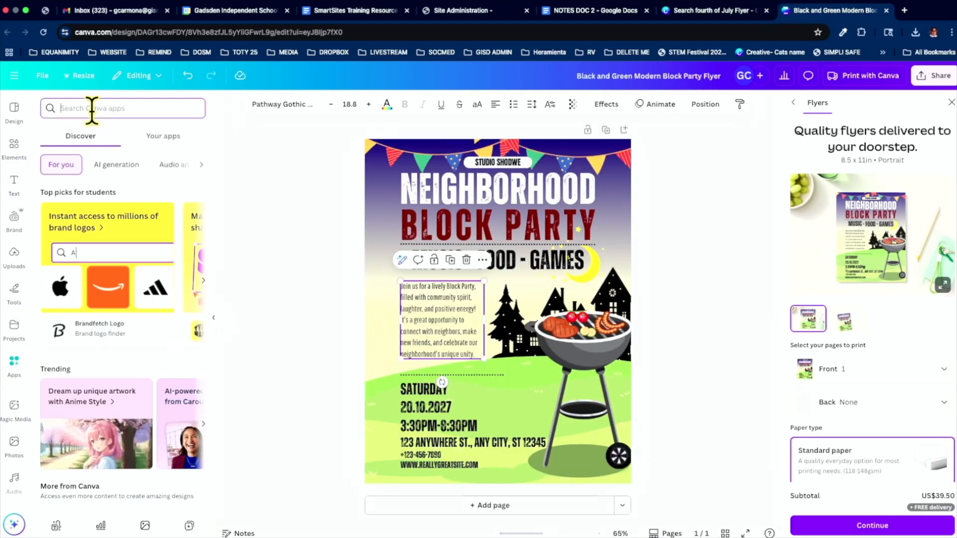
text(tra)
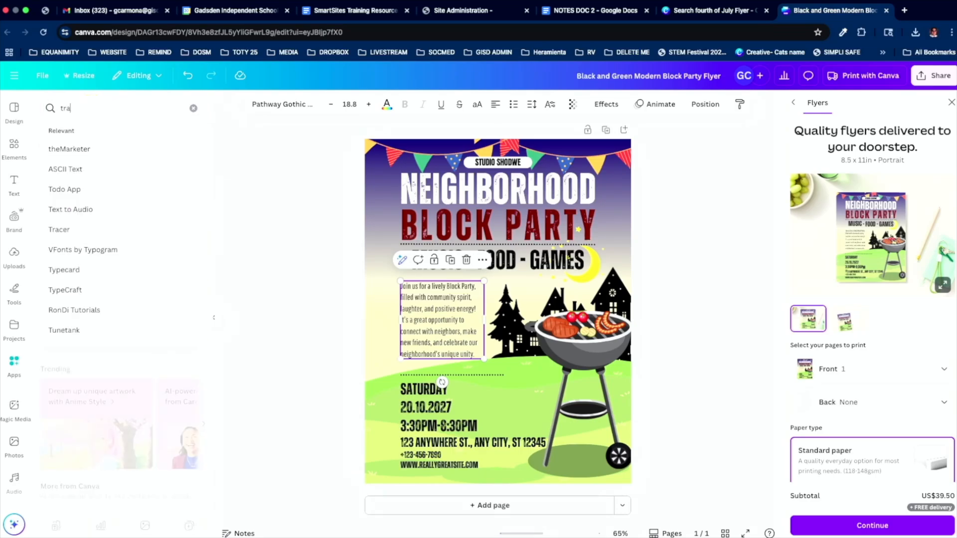
text(nslate)
key(Return)
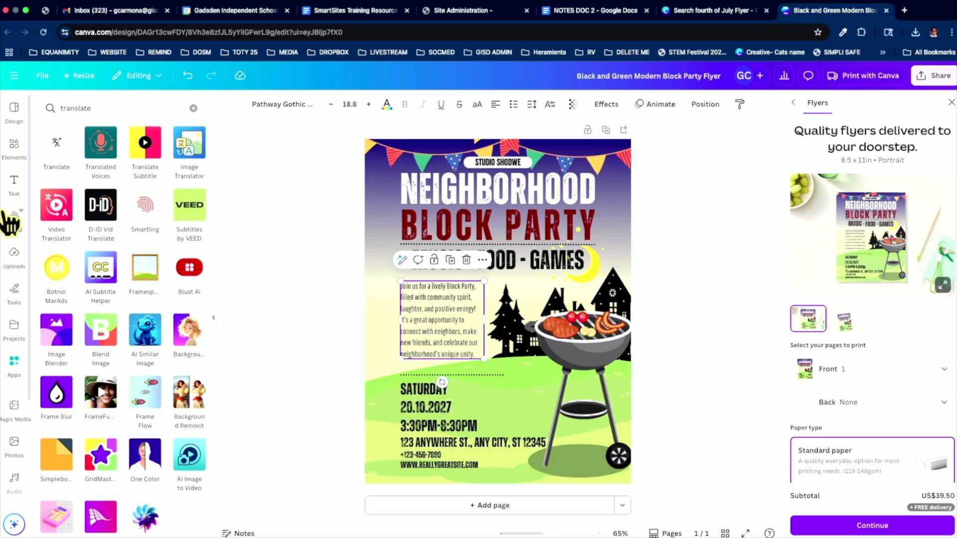
scroll(23, 449, down, 3)
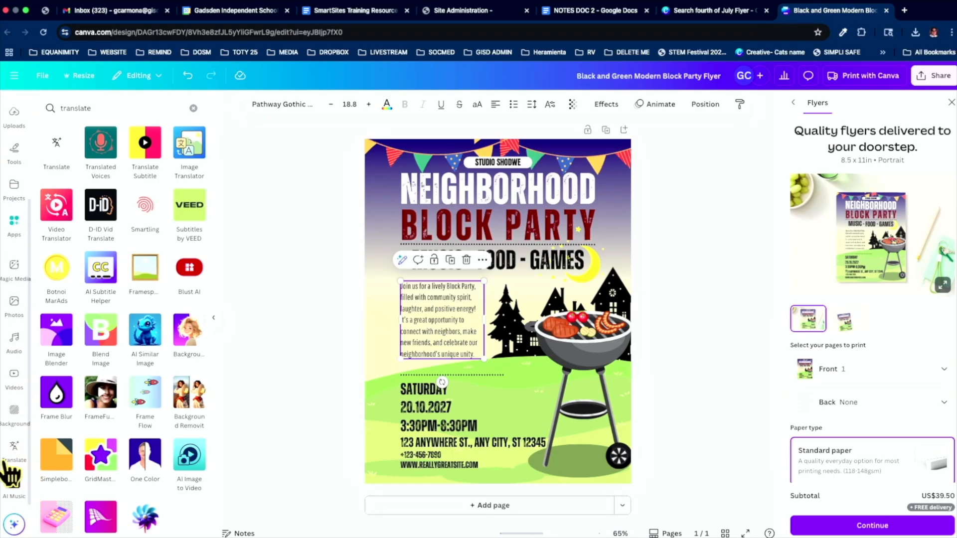
click(12, 448)
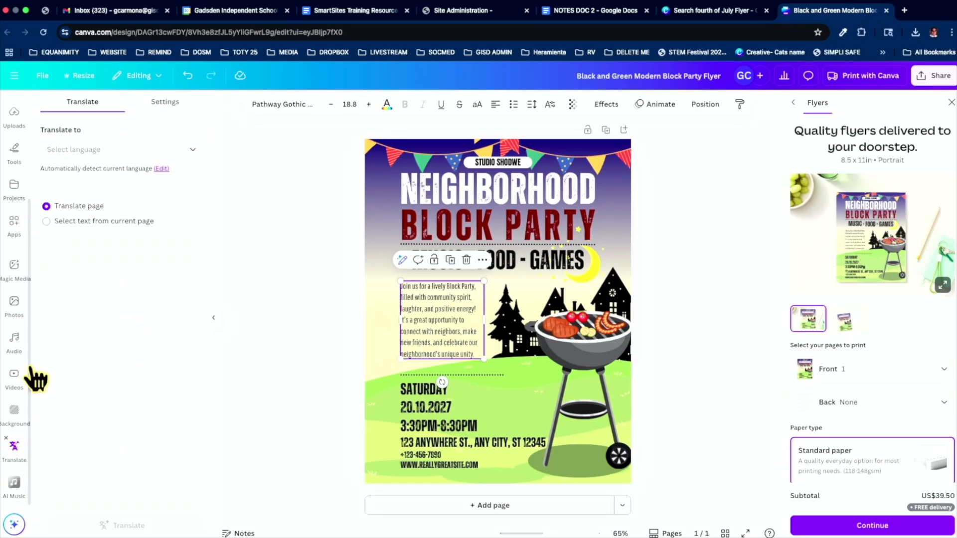
Translate the whole flyer page into Spanish, keeping the original tone of voice
click(95, 152)
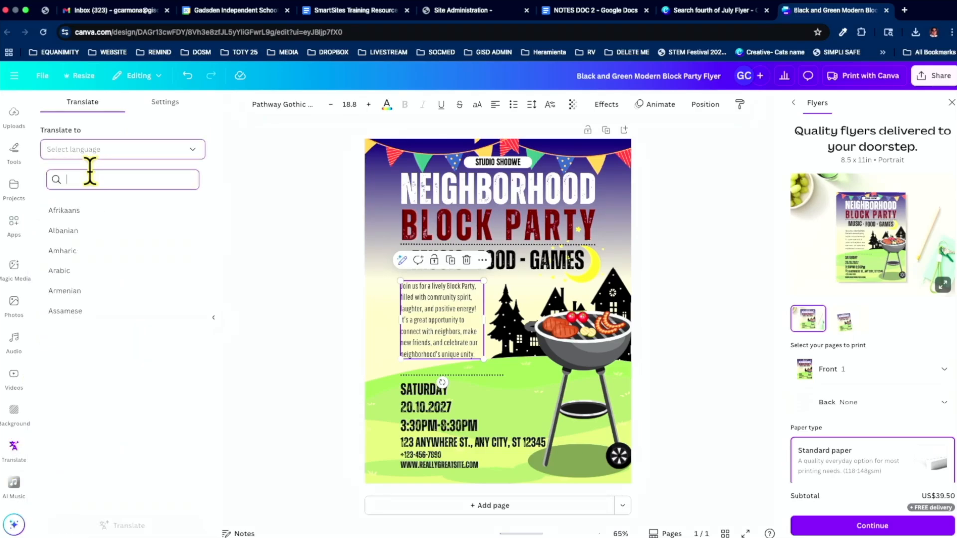
text(soab)
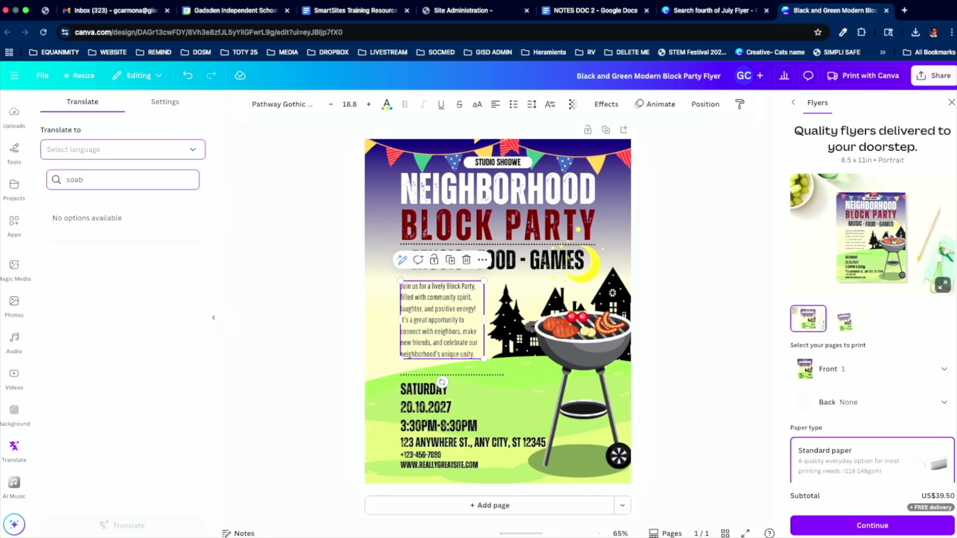
key(BackSpace)
key(BackSpace)
key(BackSpace)
key(BackSpace)
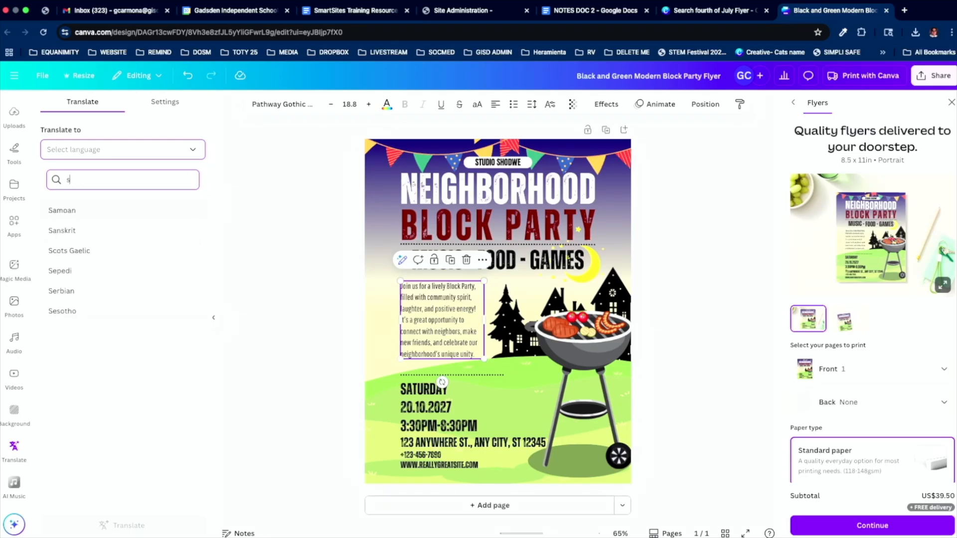
text(panish)
key(Return)
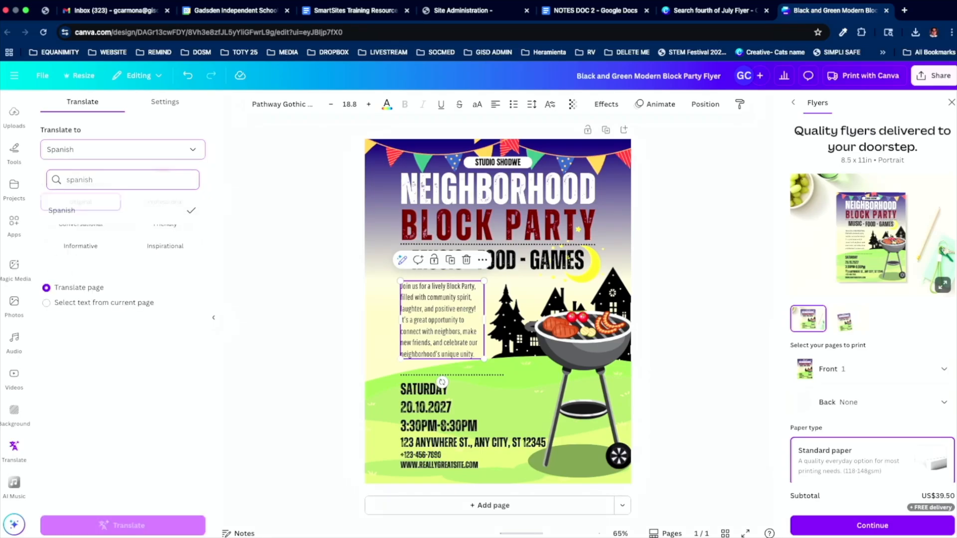
click(107, 524)
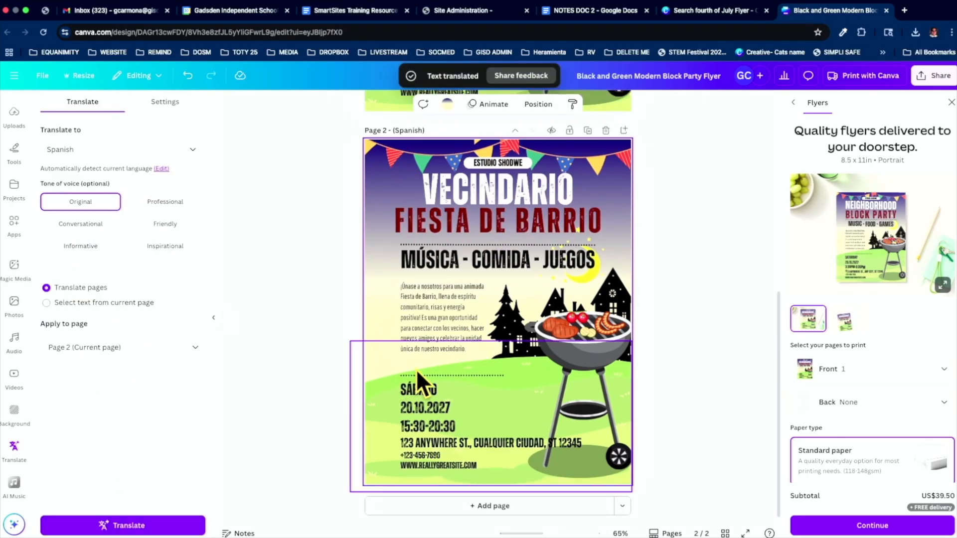
Compare the English flyer page with its Spanish version, examining the title, description and event details
scroll(416, 370, up, 3)
scroll(417, 369, up, 5)
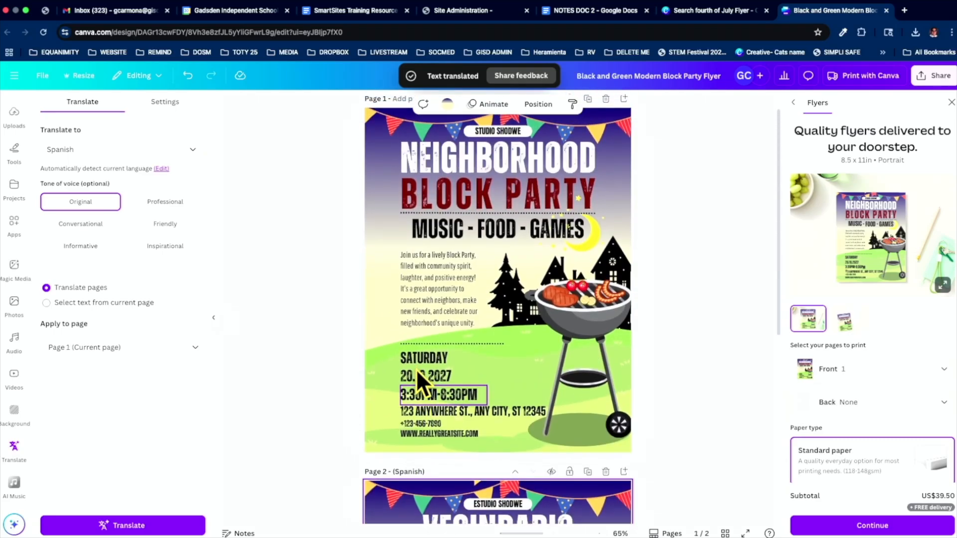
scroll(416, 369, down, 5)
scroll(417, 369, down, 1)
scroll(417, 369, up, 4)
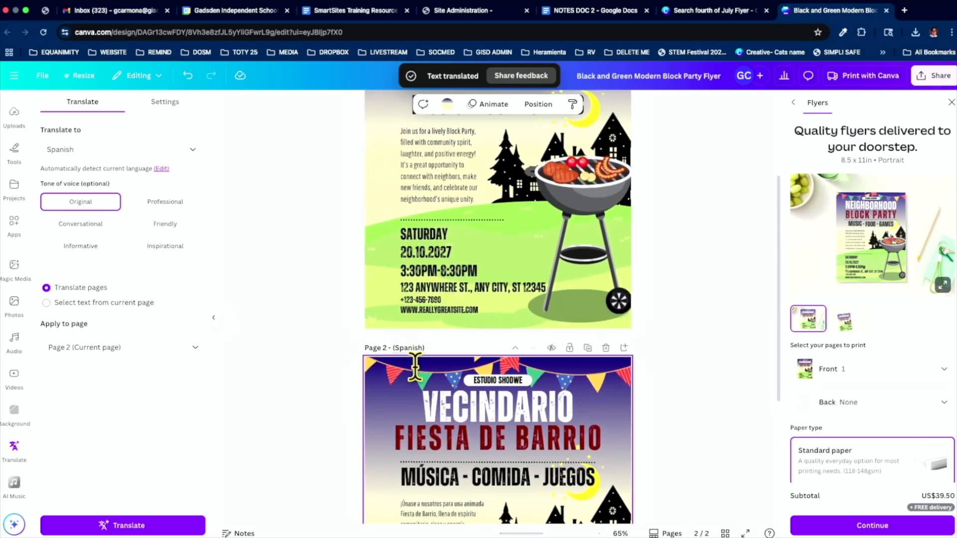
scroll(417, 369, down, 4)
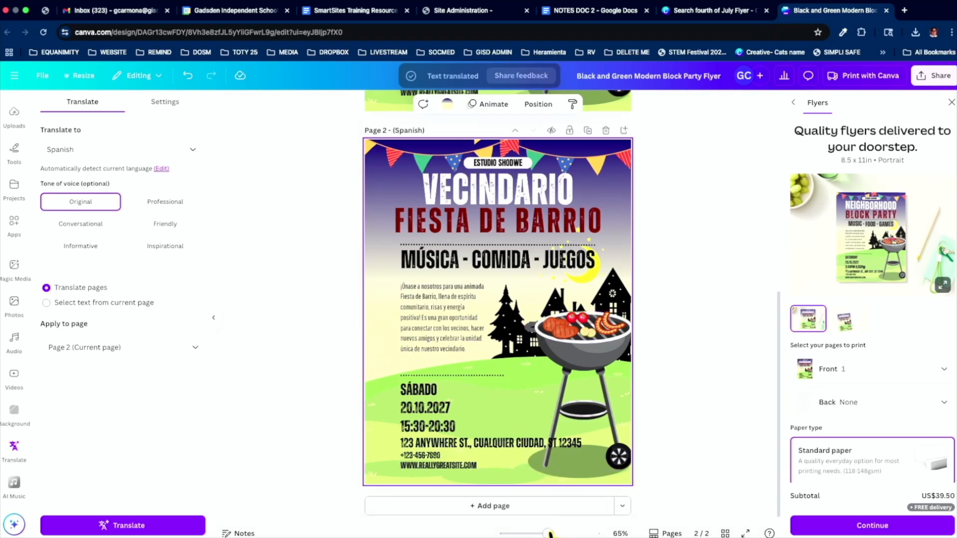
drag(549, 534, 555, 534)
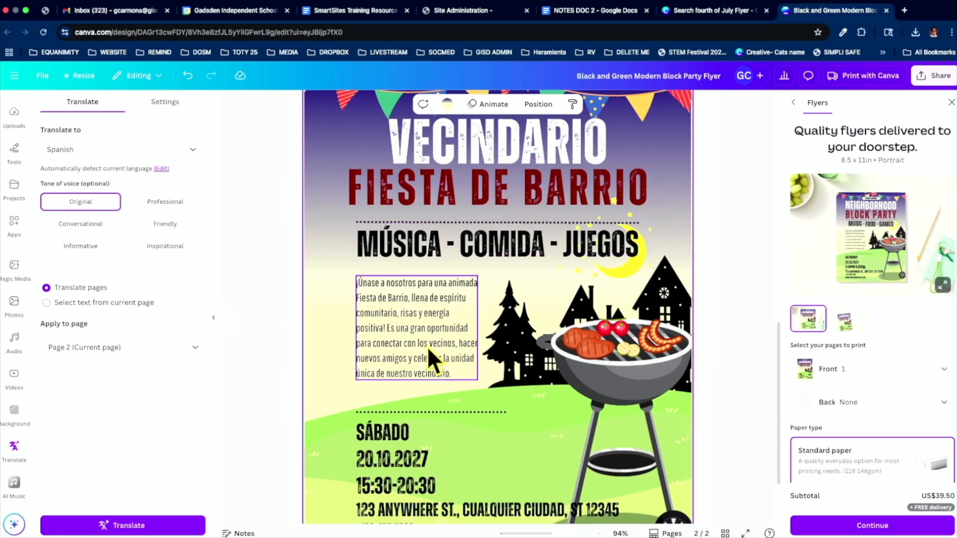
scroll(444, 376, down, 3)
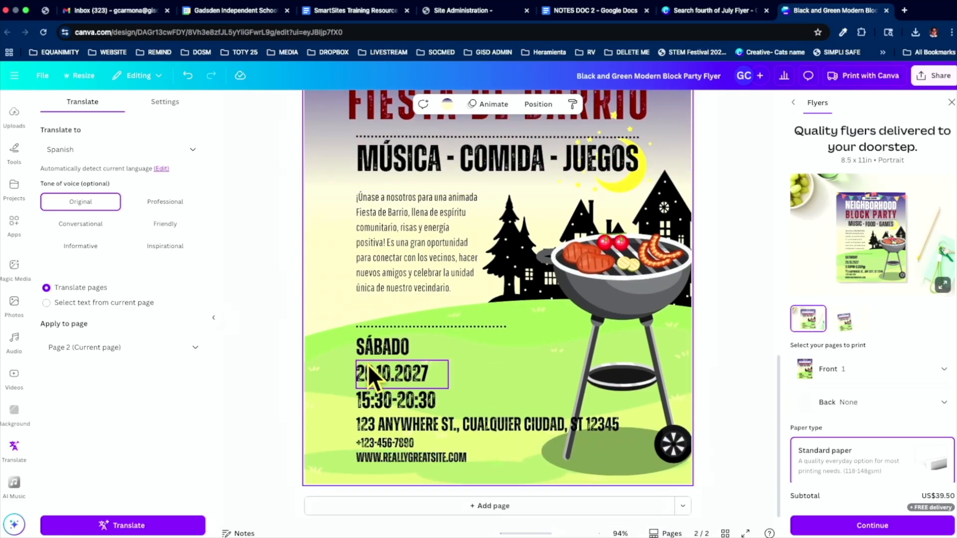
scroll(500, 314, up, 10)
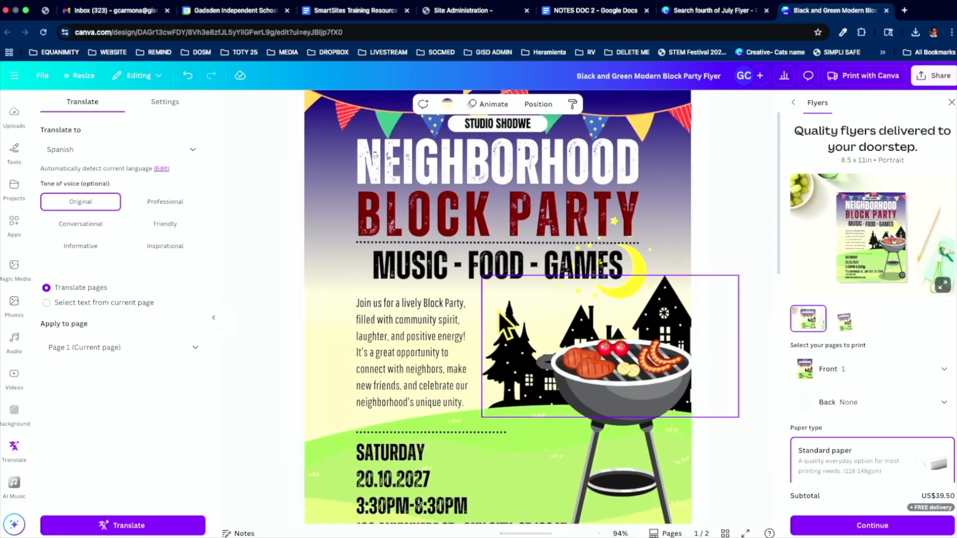
scroll(500, 313, down, 6)
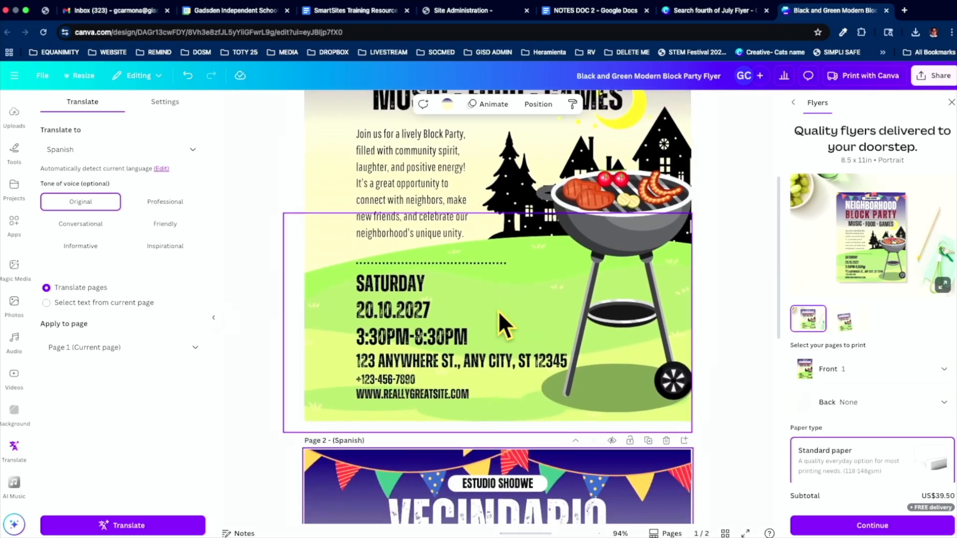
scroll(498, 310, up, 7)
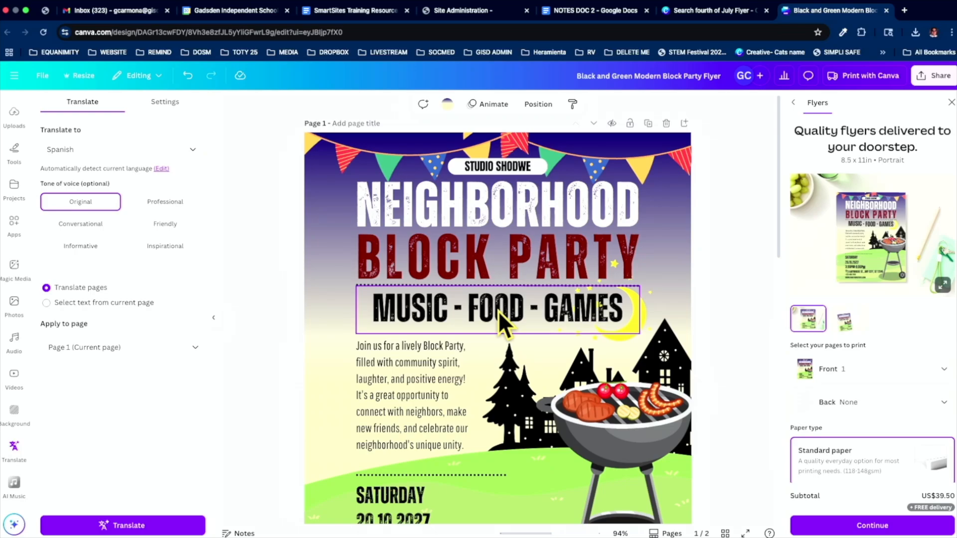
scroll(498, 310, down, 3)
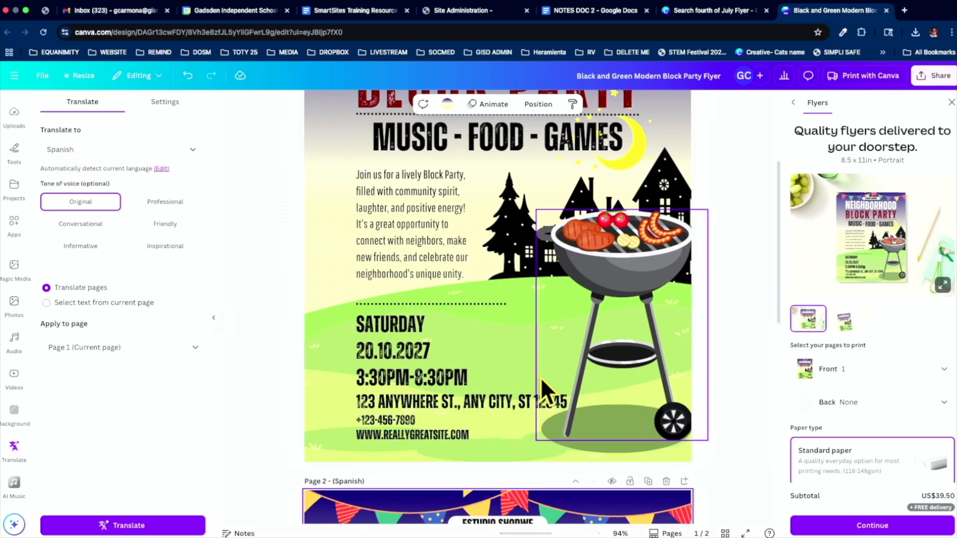
Browse the Elements library's categories, including shapes, graphics, stickers, photos, videos and audio
scroll(17, 160, up, 3)
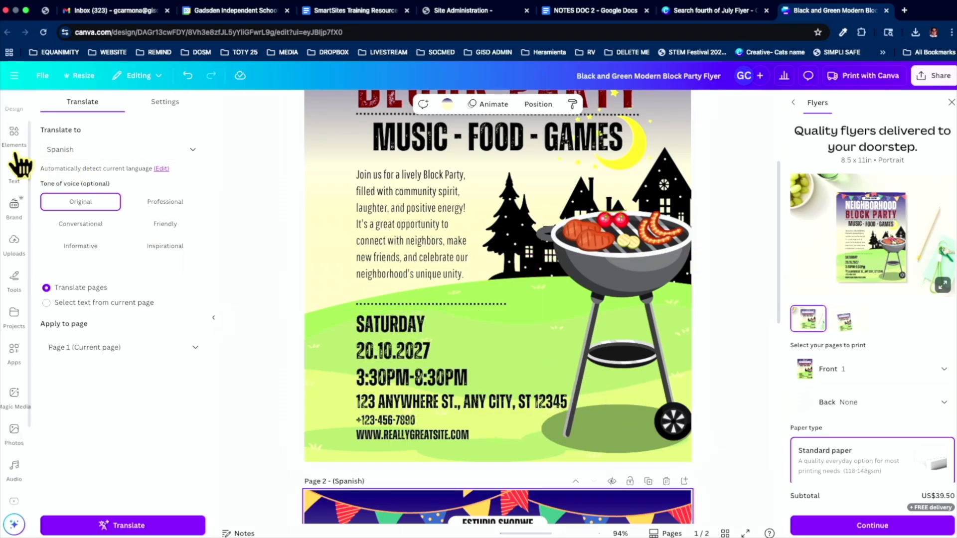
scroll(17, 162, up, 1)
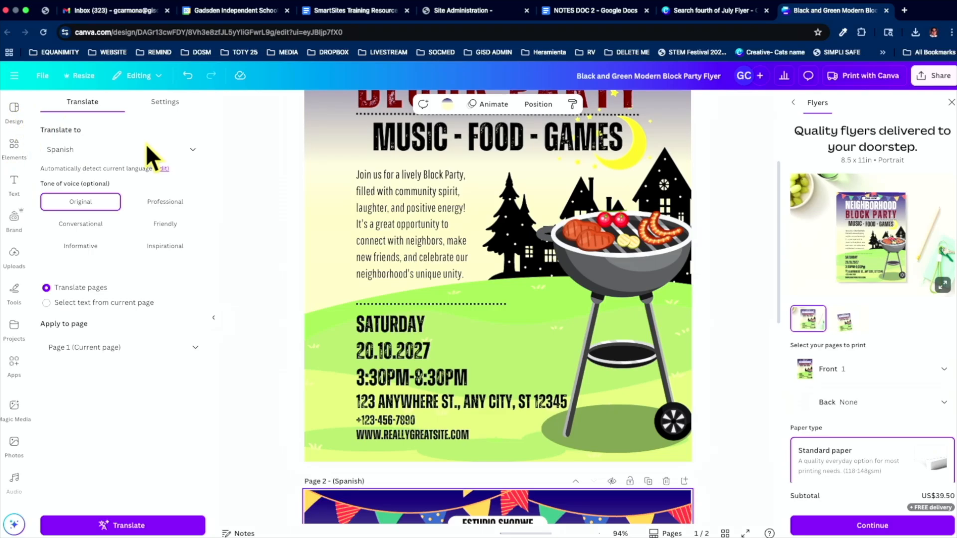
scroll(305, 179, up, 2)
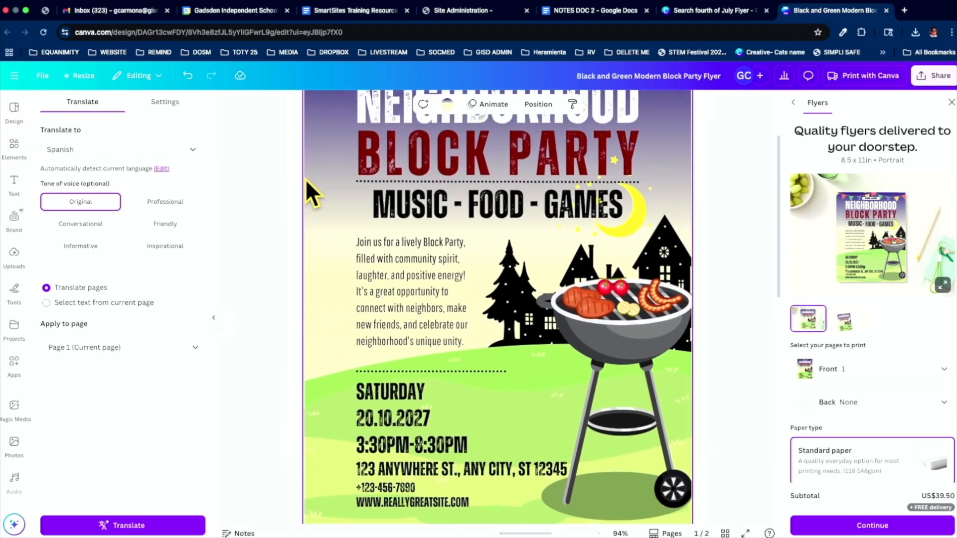
click(15, 145)
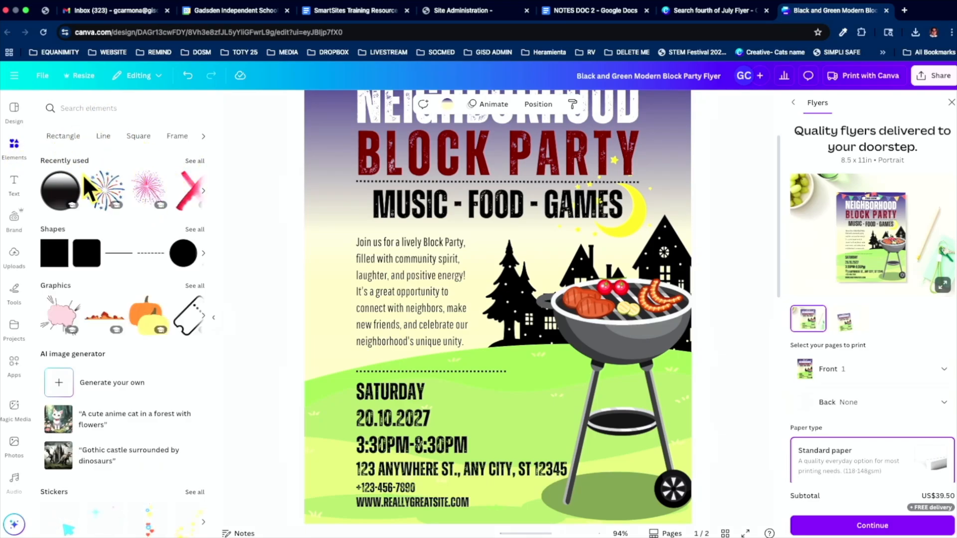
scroll(80, 237, down, 2)
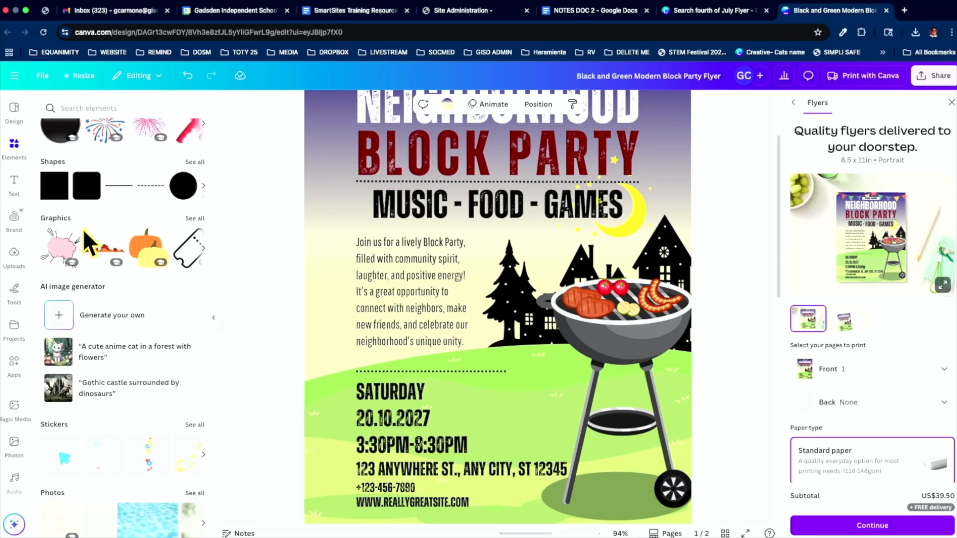
scroll(82, 228, down, 5)
scroll(85, 239, down, 1)
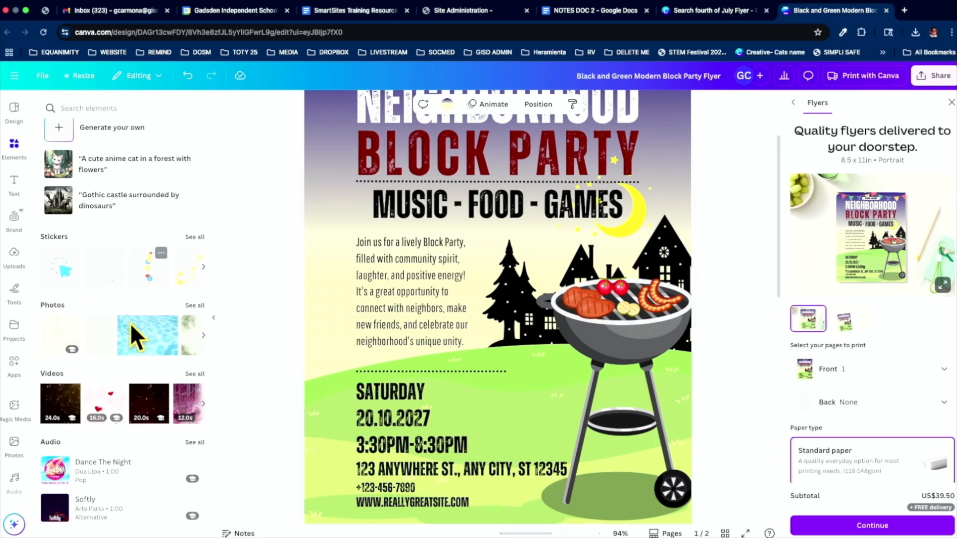
scroll(92, 359, down, 1)
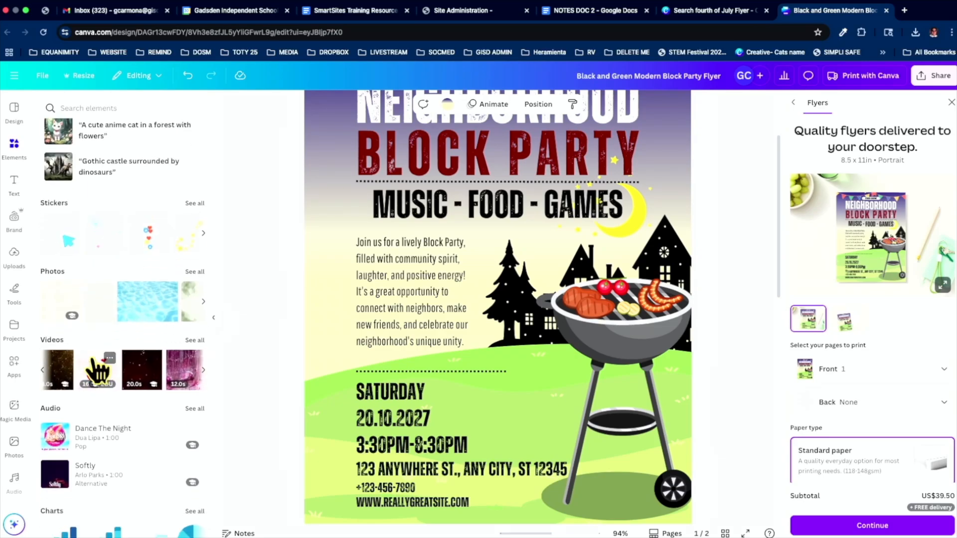
scroll(97, 299, up, 8)
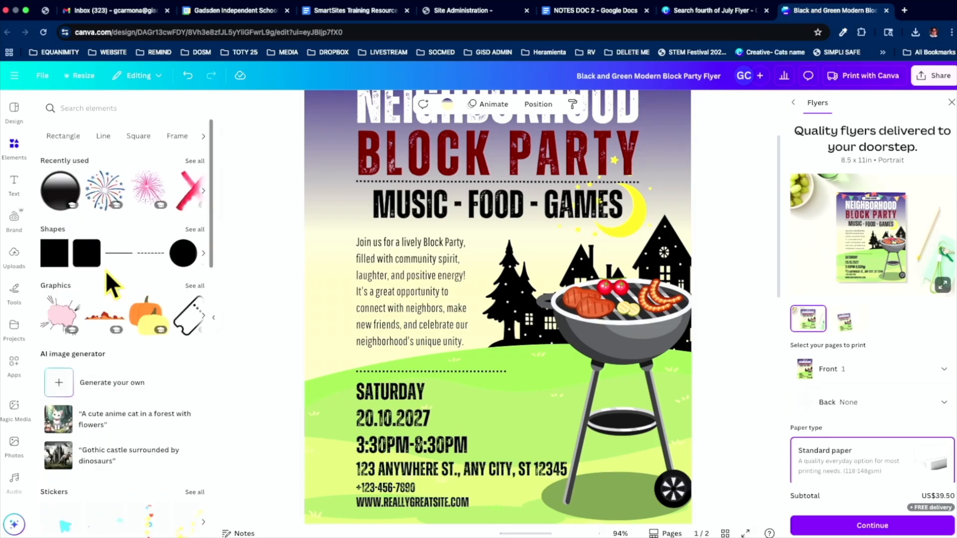
Search the elements for "barbecue" and browse the full set of matching graphics
click(91, 109)
text(bar)
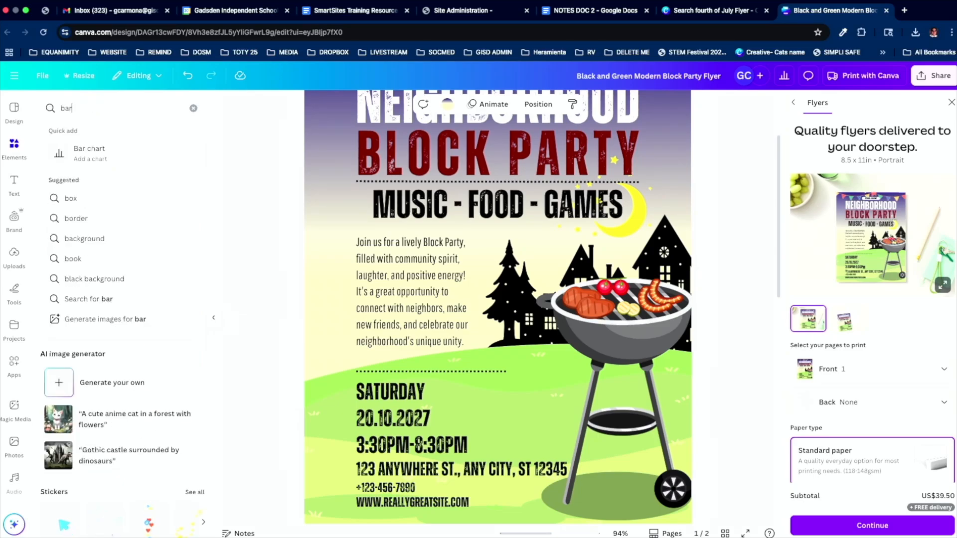
text(becue)
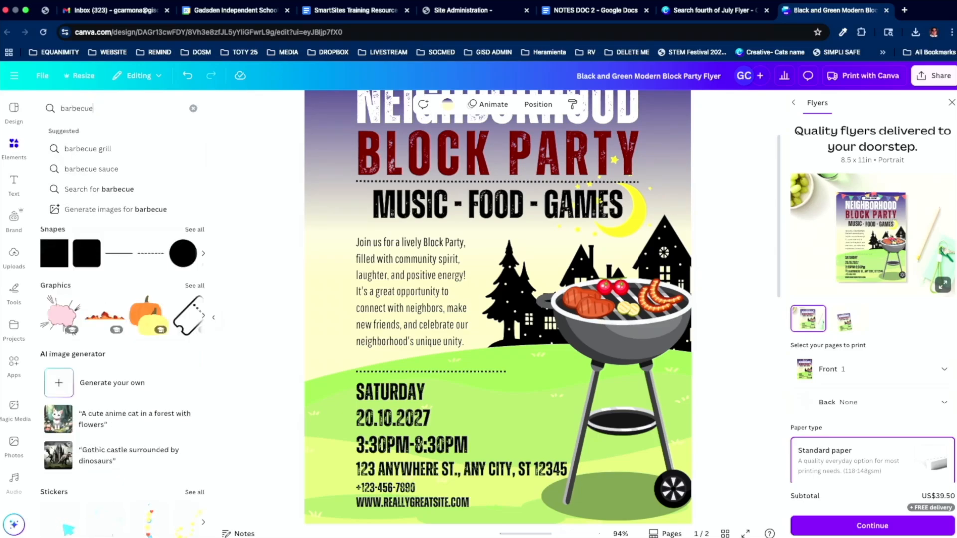
key(Return)
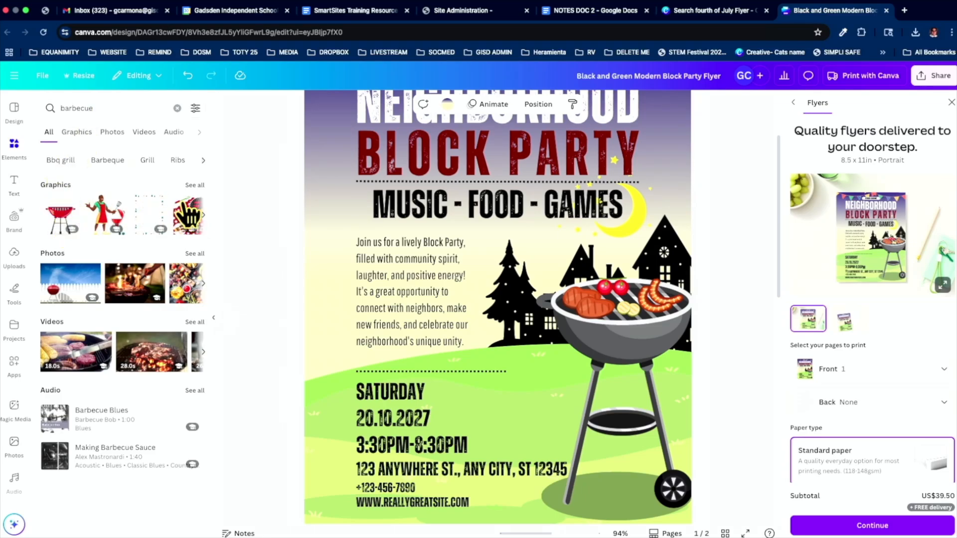
scroll(139, 227, right, 3)
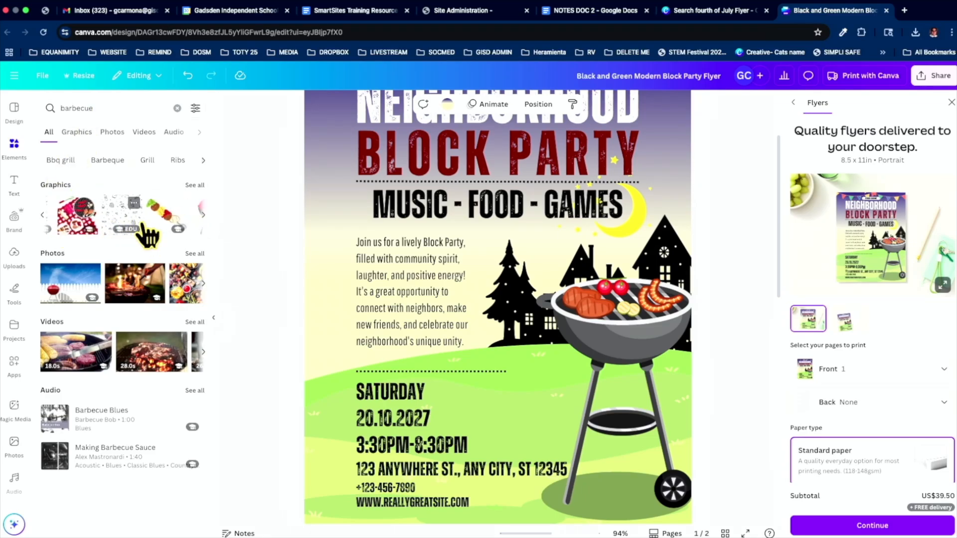
scroll(143, 225, right, 1)
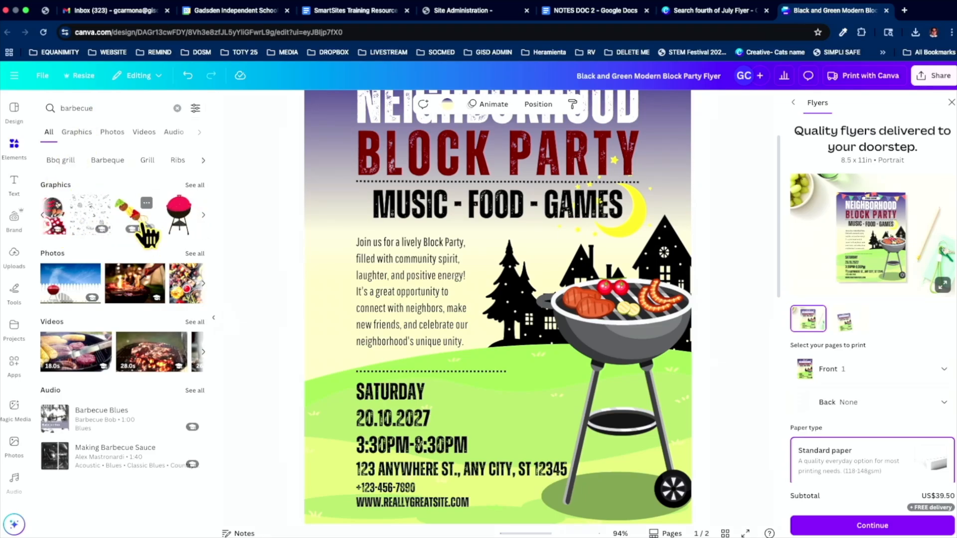
click(194, 186)
scroll(134, 331, down, 3)
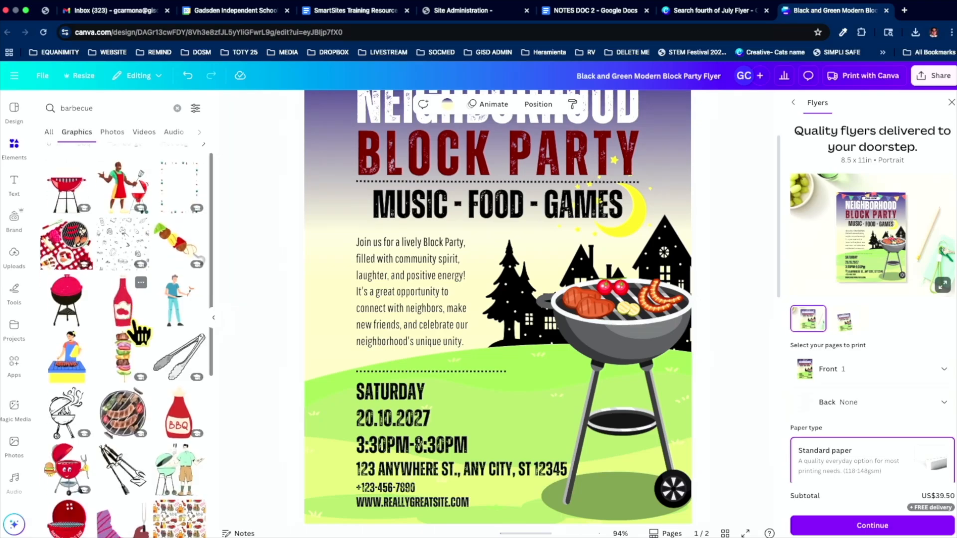
scroll(135, 331, down, 3)
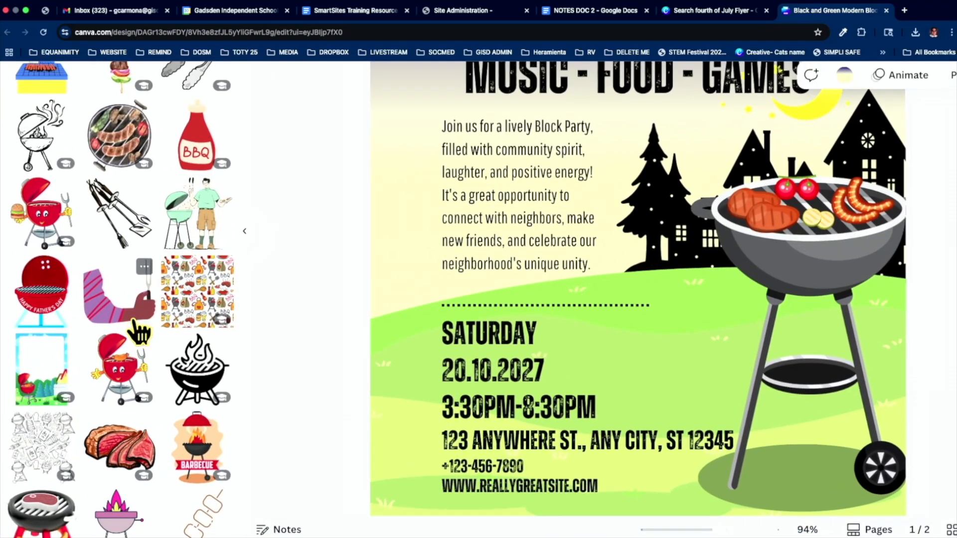
Add the sliced roast meat graphic to the English flyer page and place it just below the grill's bowl
scroll(135, 331, down, 3)
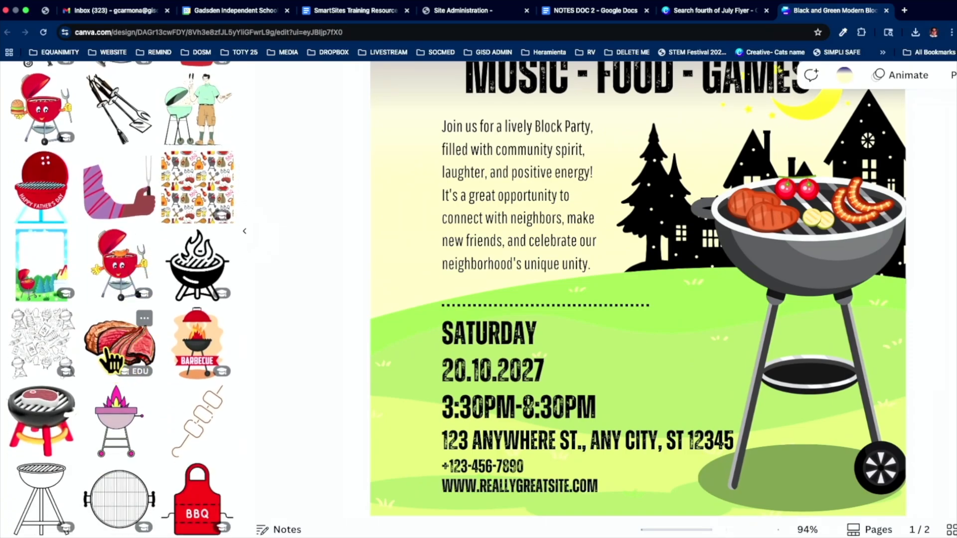
click(104, 348)
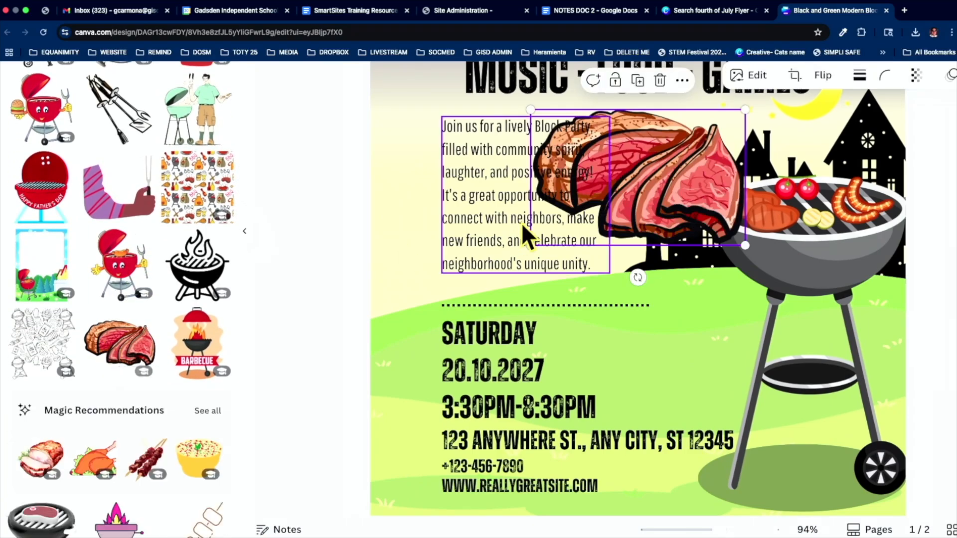
drag(647, 176, 799, 352)
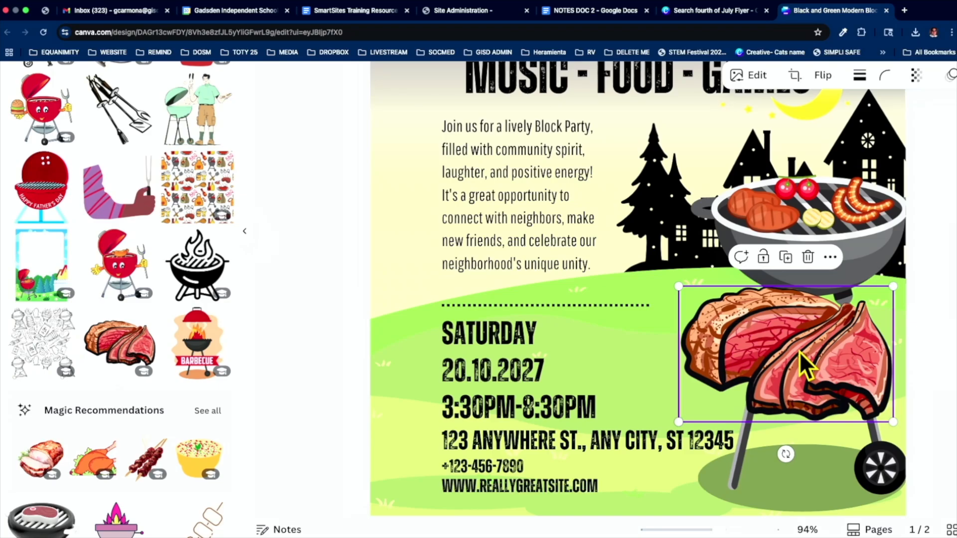
scroll(799, 351, up, 3)
scroll(799, 351, down, 1)
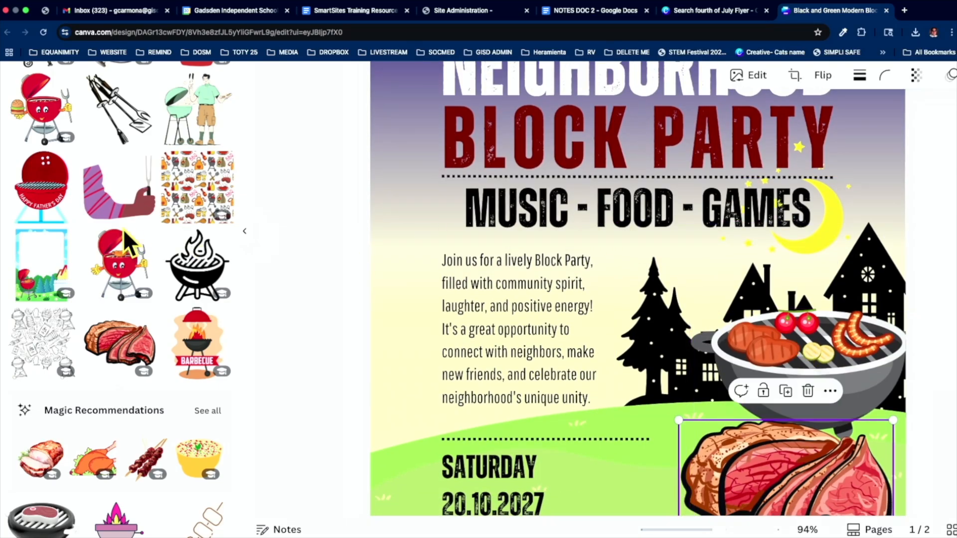
scroll(124, 229, up, 1)
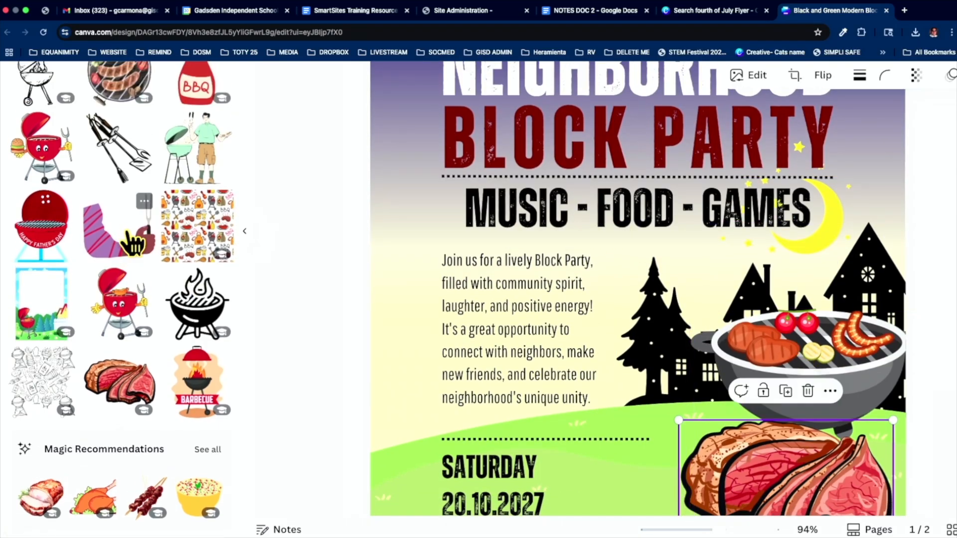
click(135, 247)
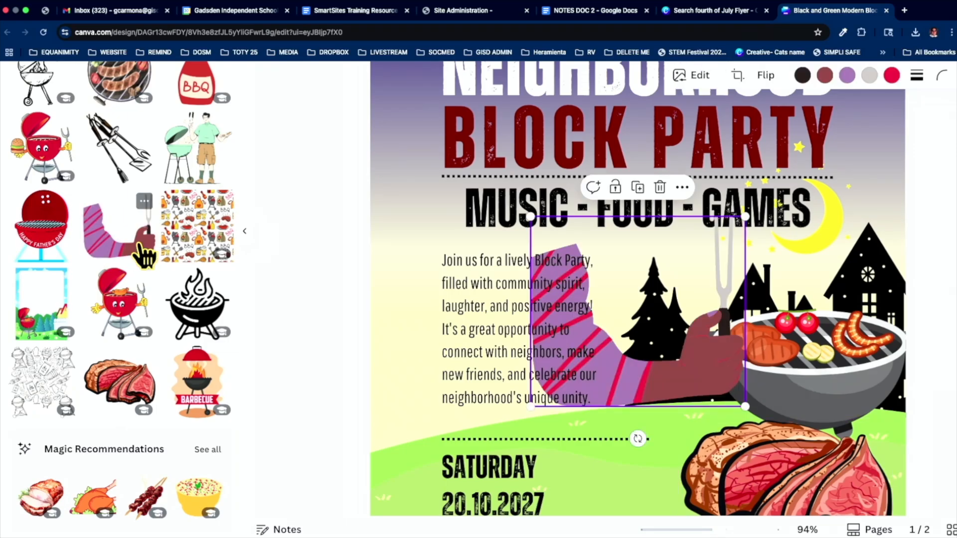
key(Delete)
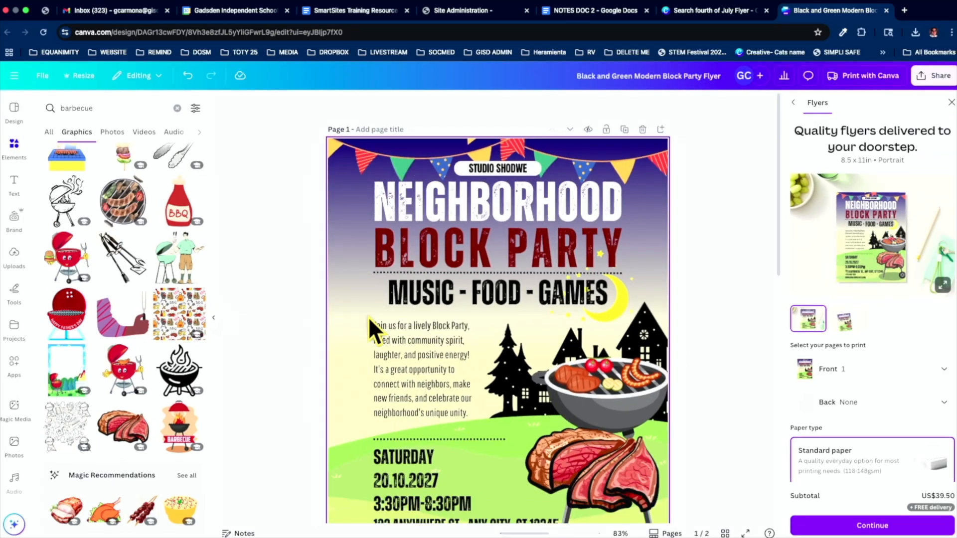
Delete the event description paragraph from the English flyer page
scroll(369, 317, down, 2)
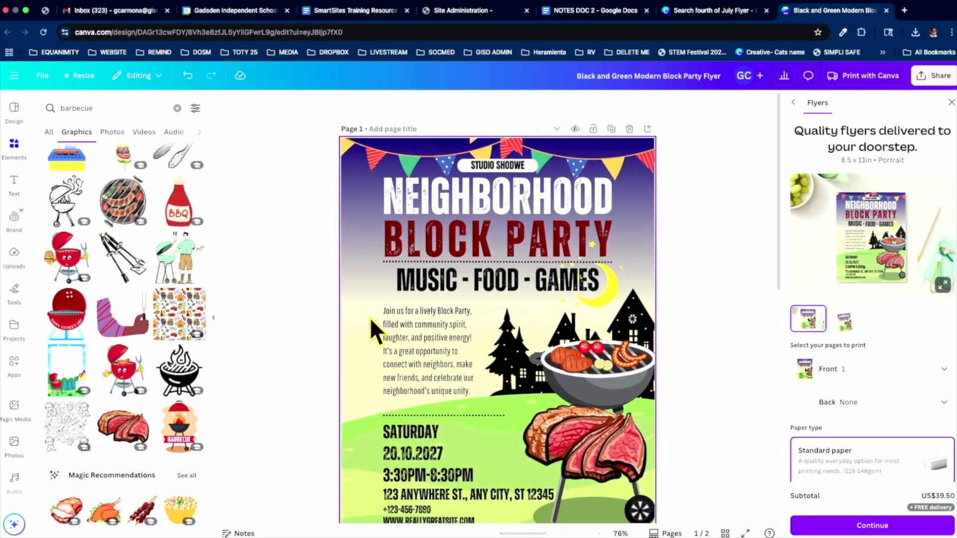
click(397, 317)
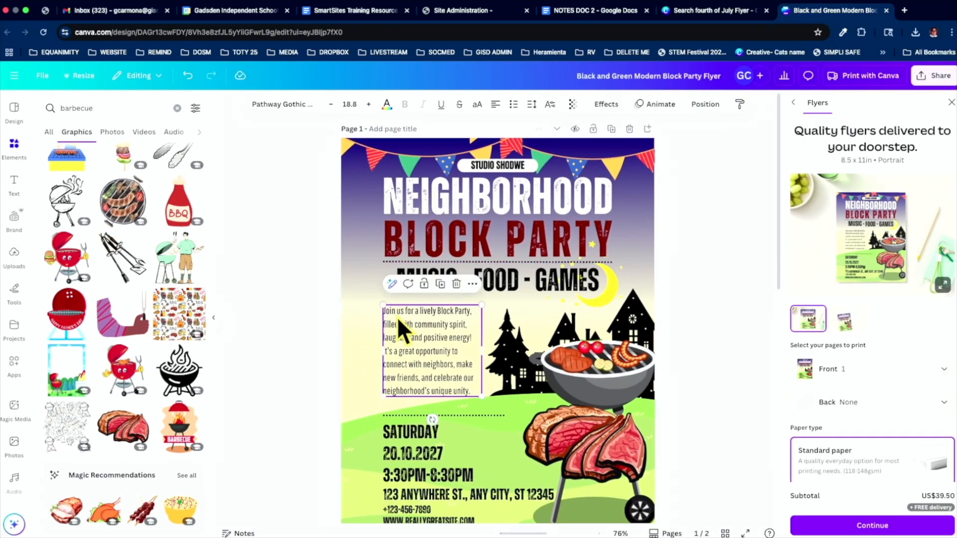
key(BackSpace)
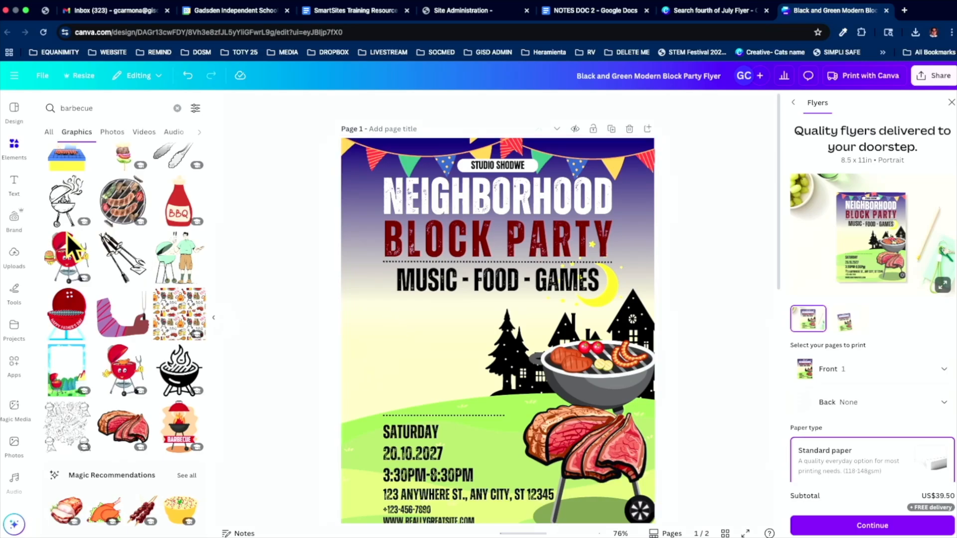
Add the uploaded portrait of the man in a dark suit beside the grill and crop its lower part to waist level
scroll(152, 275, up, 3)
scroll(152, 275, up, 2)
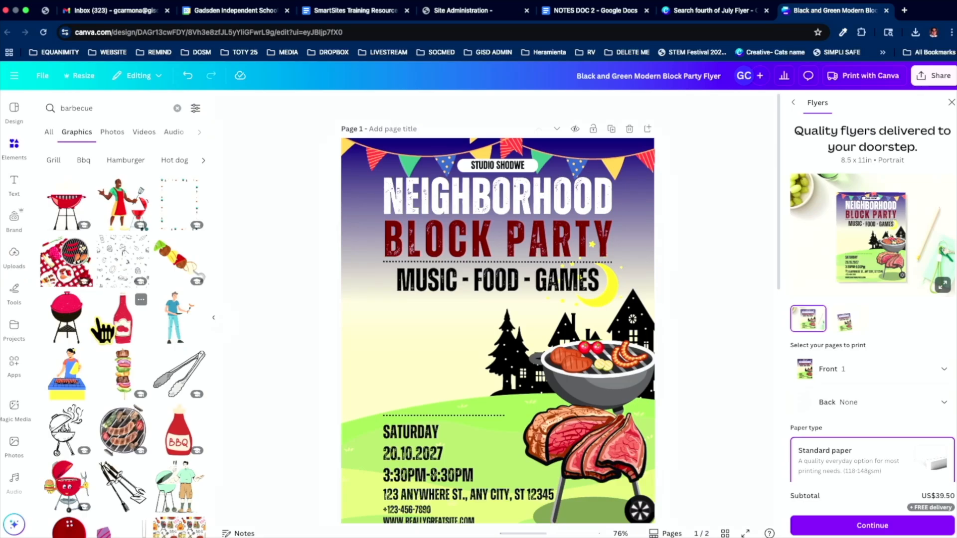
click(15, 254)
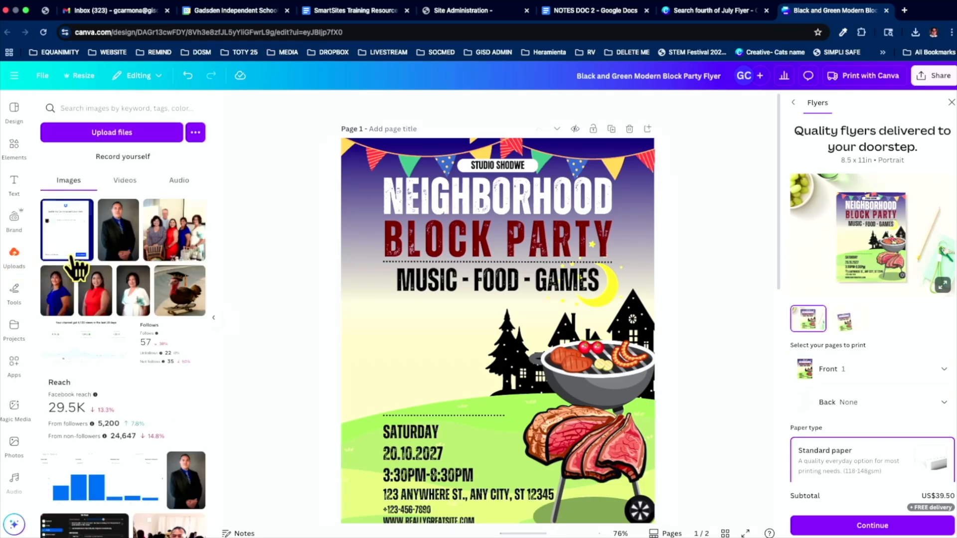
click(117, 234)
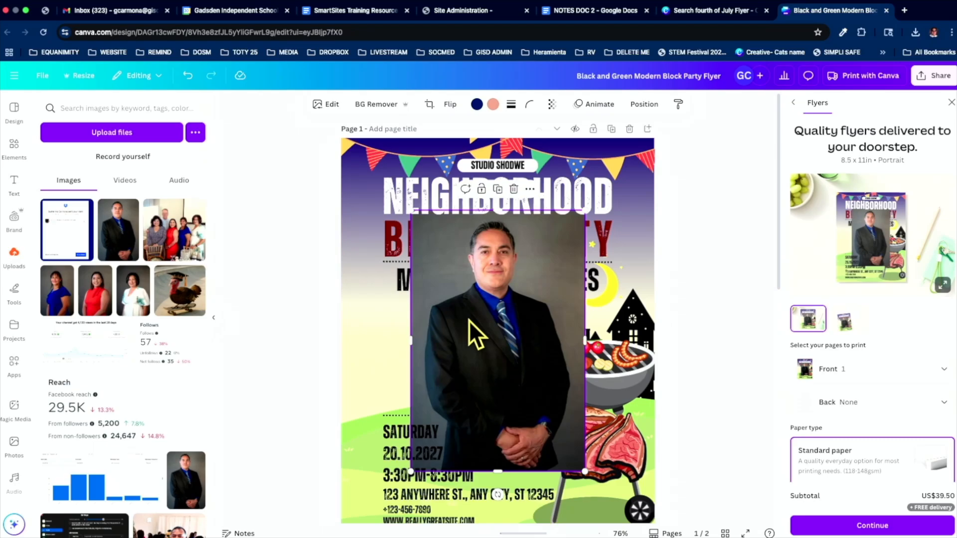
drag(468, 321, 414, 361)
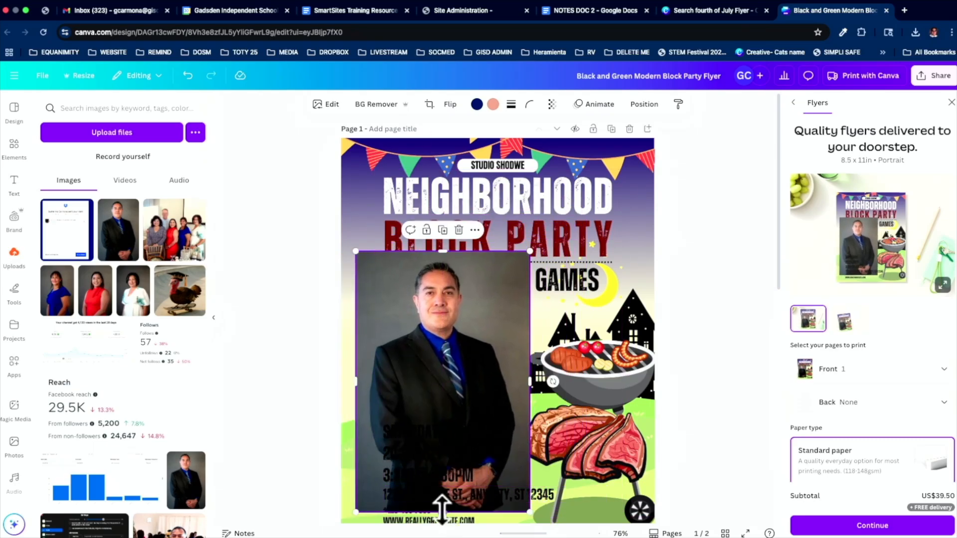
drag(441, 508, 451, 433)
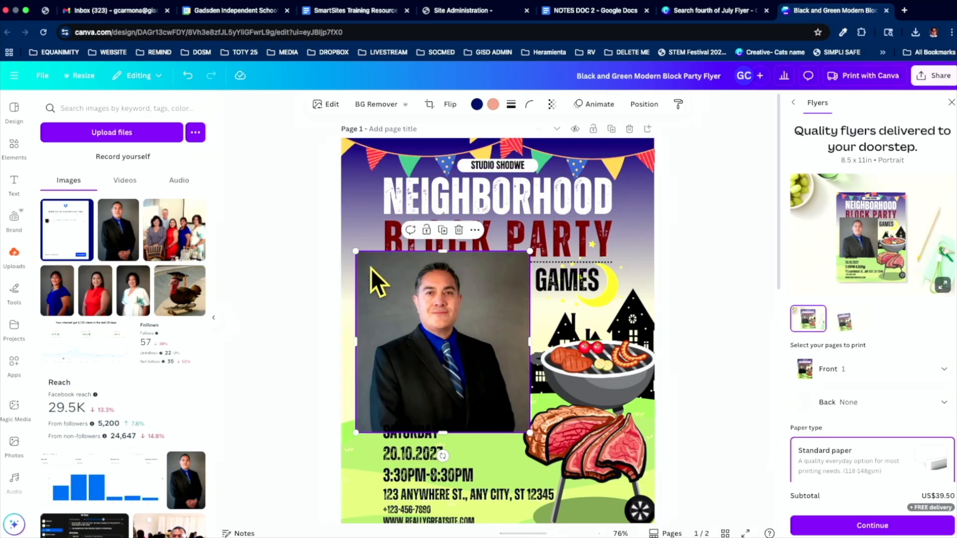
Remove the portrait's background, then shrink it and place it in the empty area beside the trees
click(377, 106)
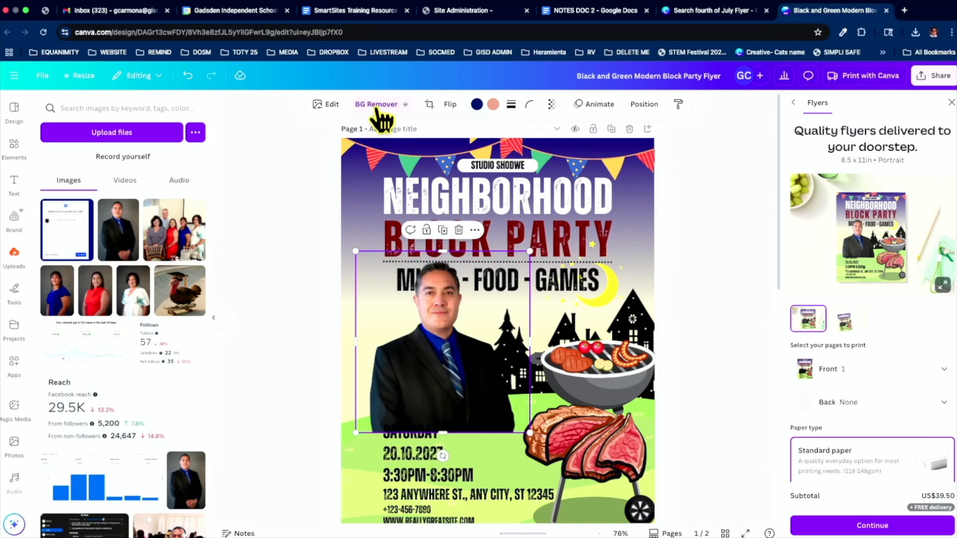
drag(426, 315, 401, 347)
drag(505, 463, 462, 421)
drag(401, 375, 399, 408)
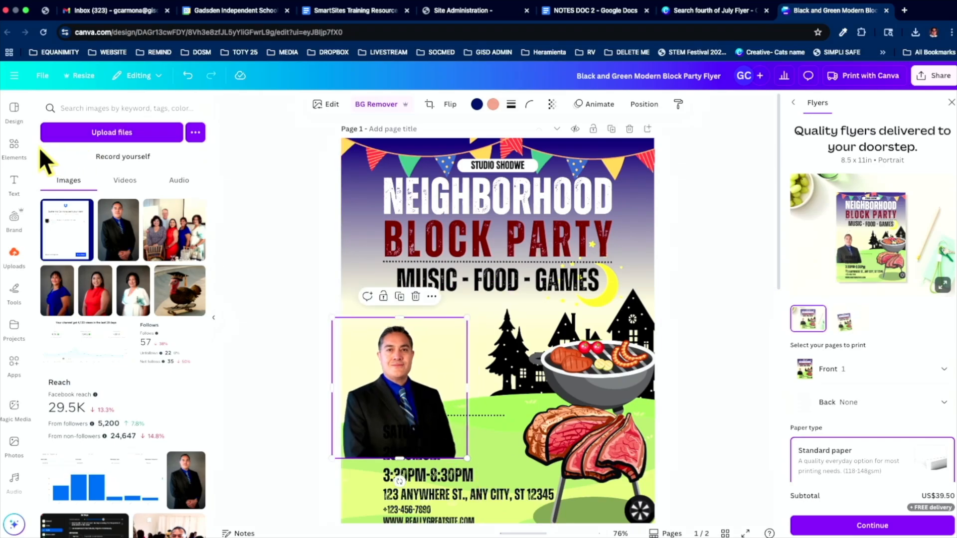
Search the elements for "chefs hat" and add the photo of a white chef's hat leaning to one side
click(14, 148)
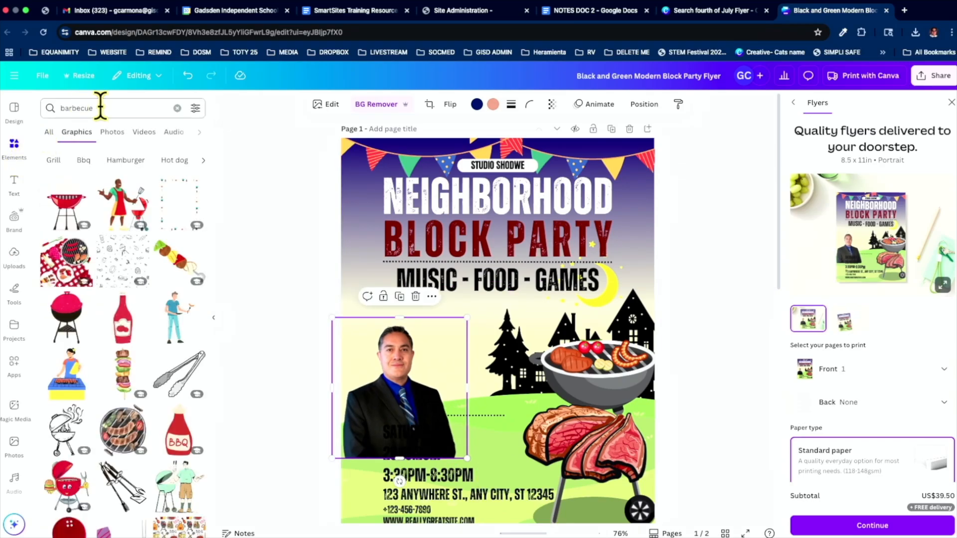
click(177, 108)
text(c)
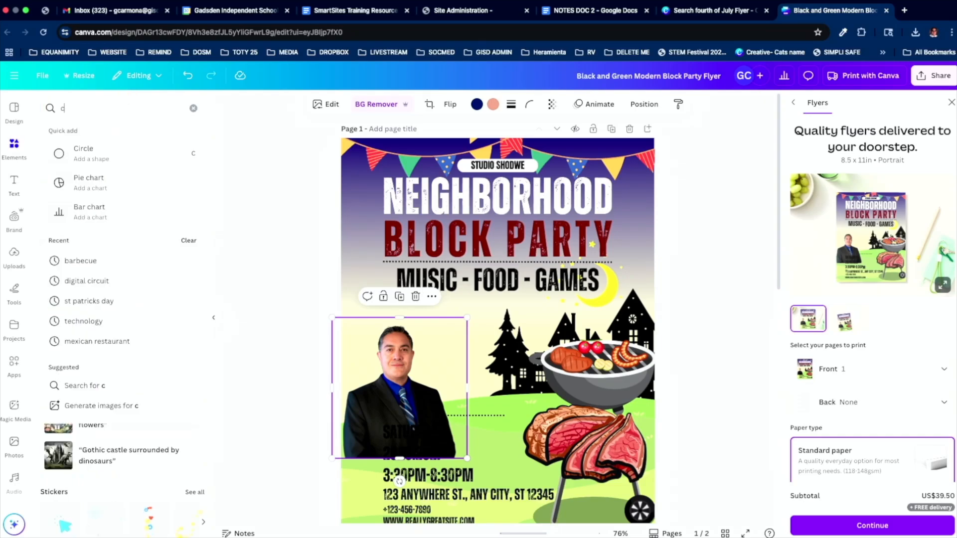
text(hefs)
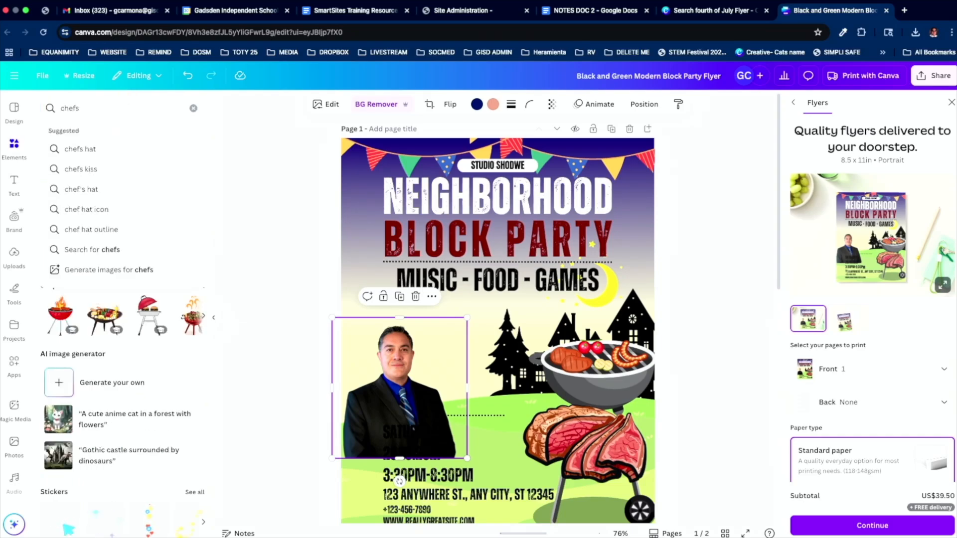
click(100, 153)
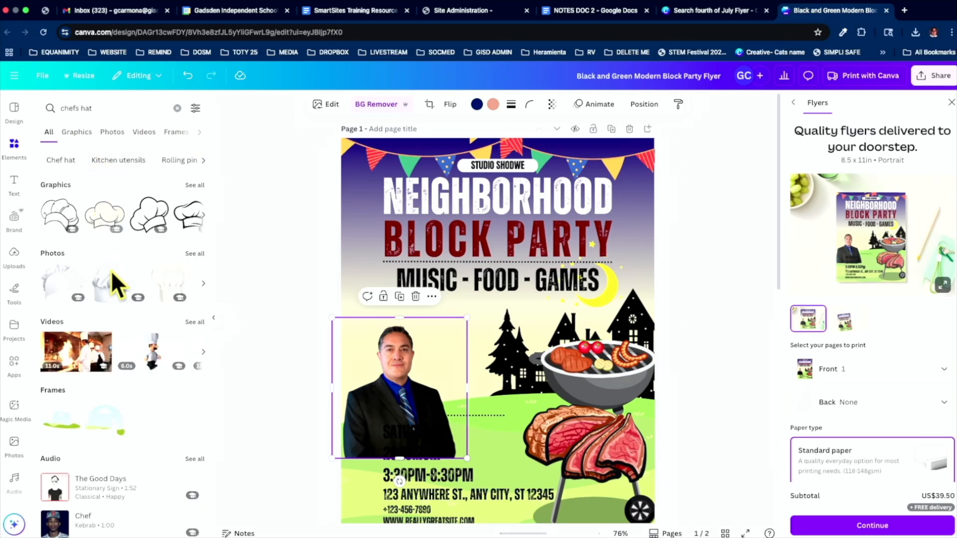
click(116, 295)
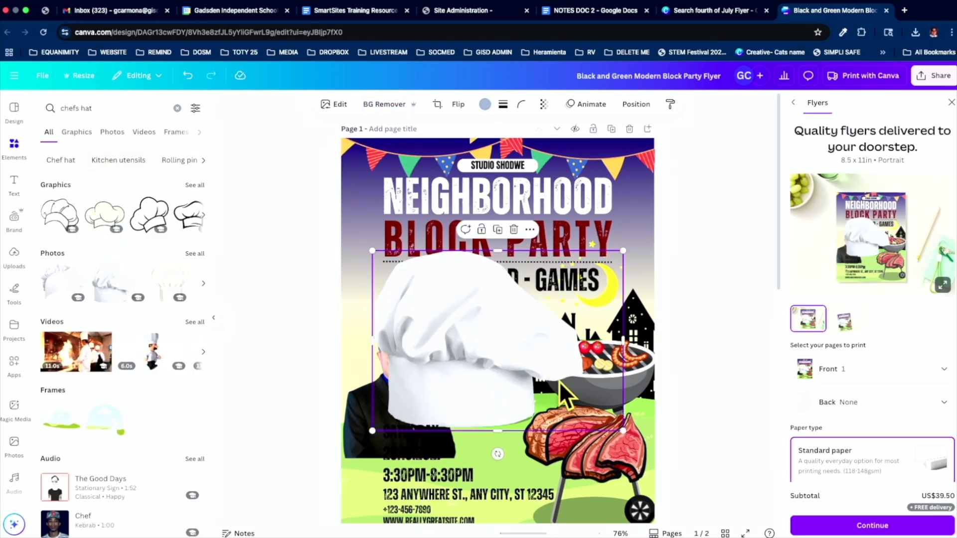
Shrink the chef's hat, tilt it slightly and fit it onto the man's head
drag(620, 426, 433, 294)
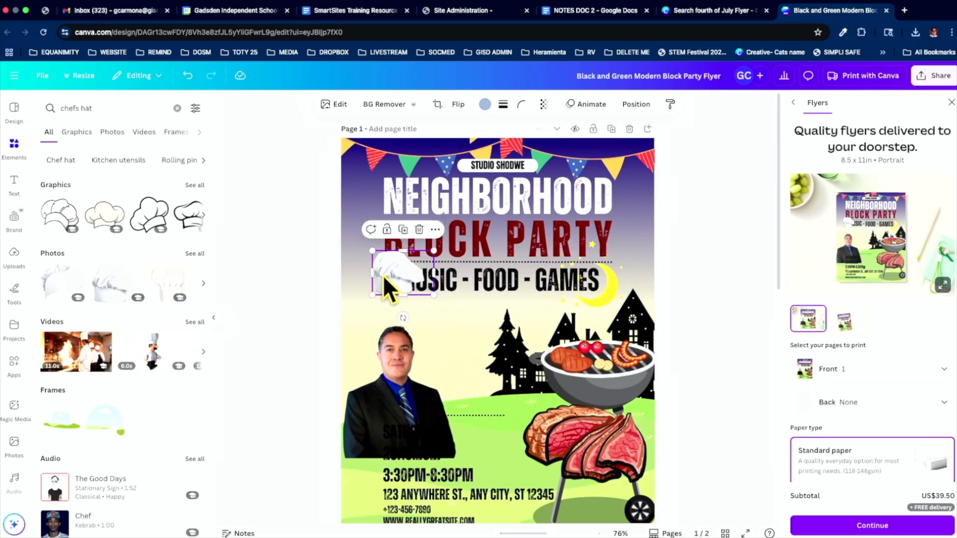
drag(383, 277, 382, 318)
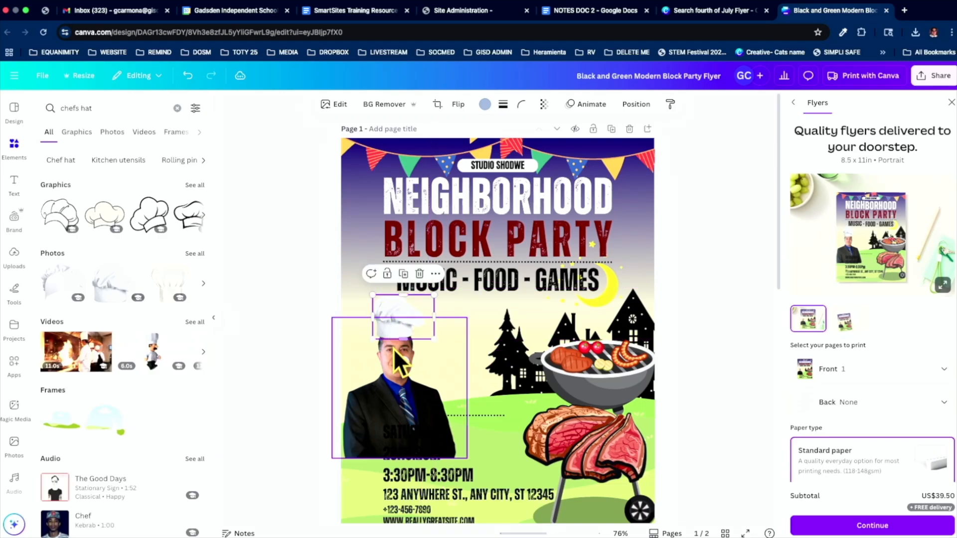
drag(402, 357, 407, 361)
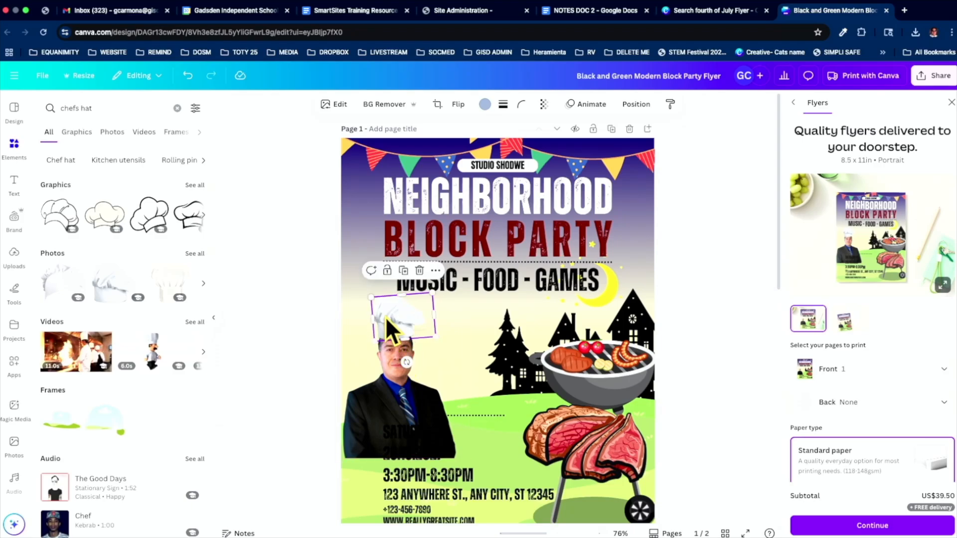
drag(391, 327, 384, 316)
click(473, 389)
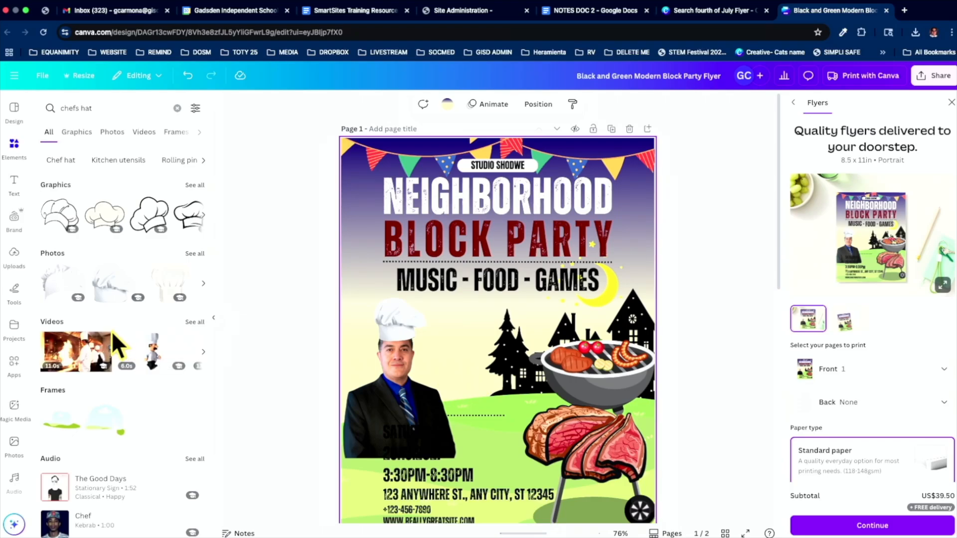
Add the 7-second video of the cartoon chef giving a thumbs-up, remove its background and play it
click(193, 322)
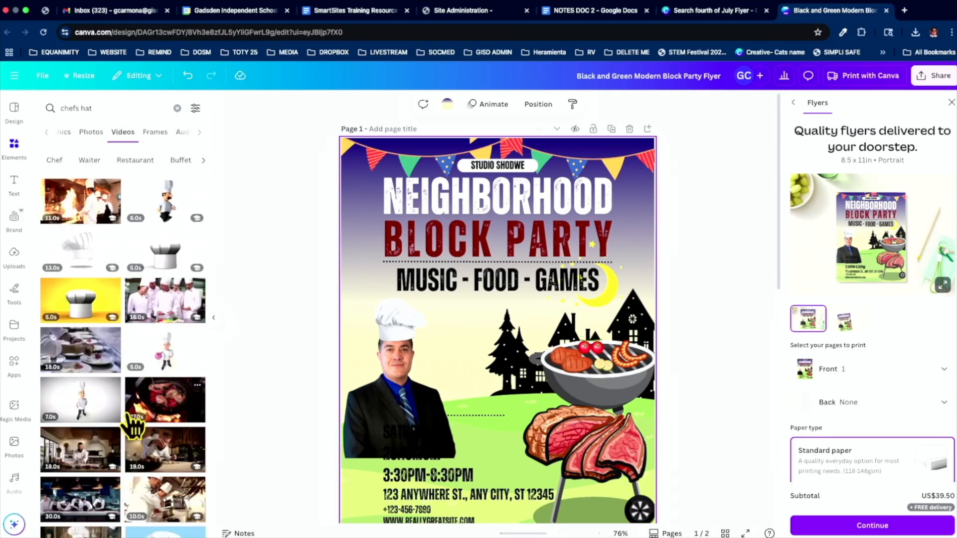
click(83, 404)
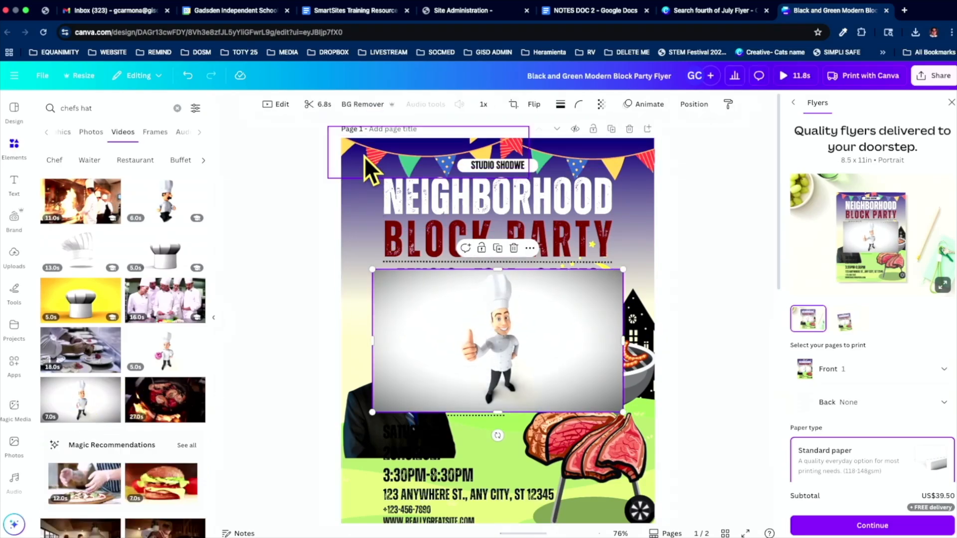
click(363, 105)
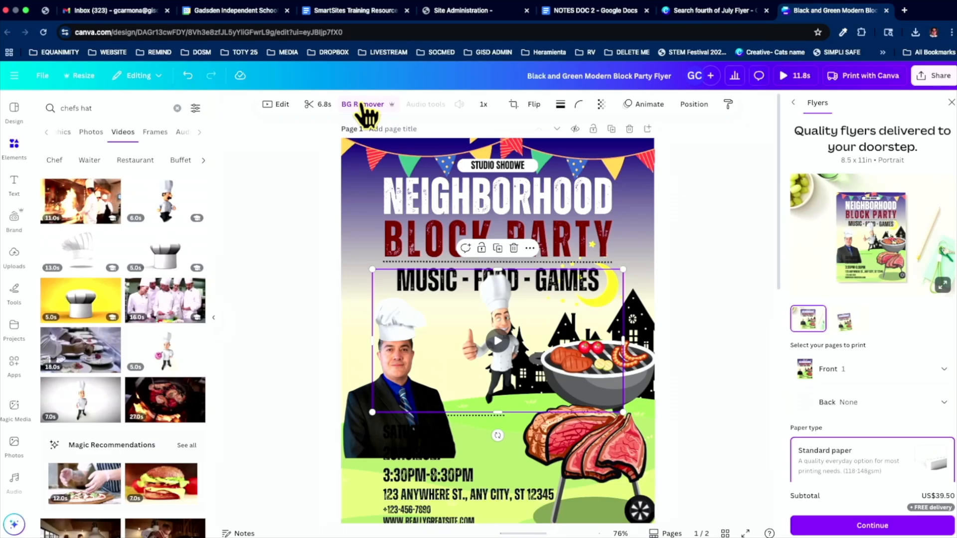
click(493, 349)
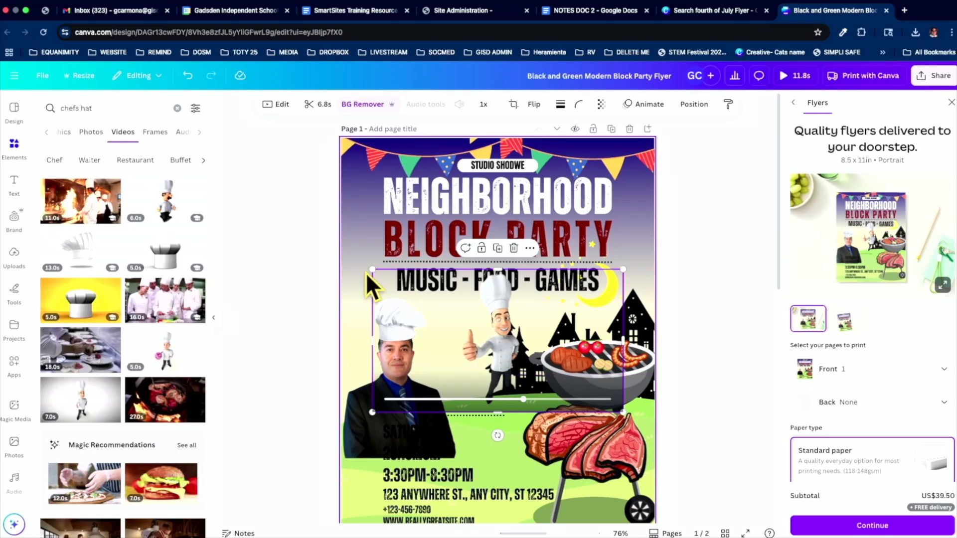
Delete the man's portrait and the separate chef's hat photo from the flyer page
click(363, 399)
key(Delete)
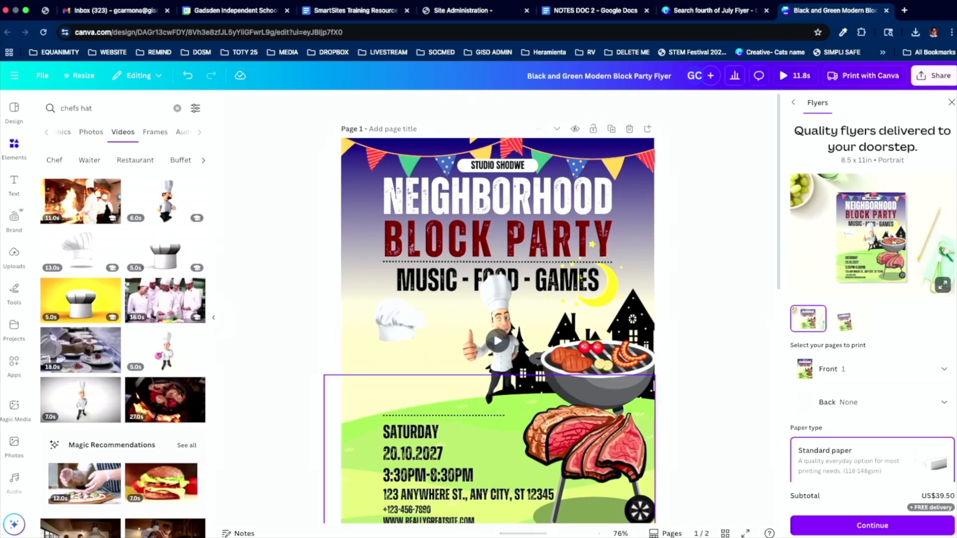
click(401, 322)
drag(390, 322, 374, 378)
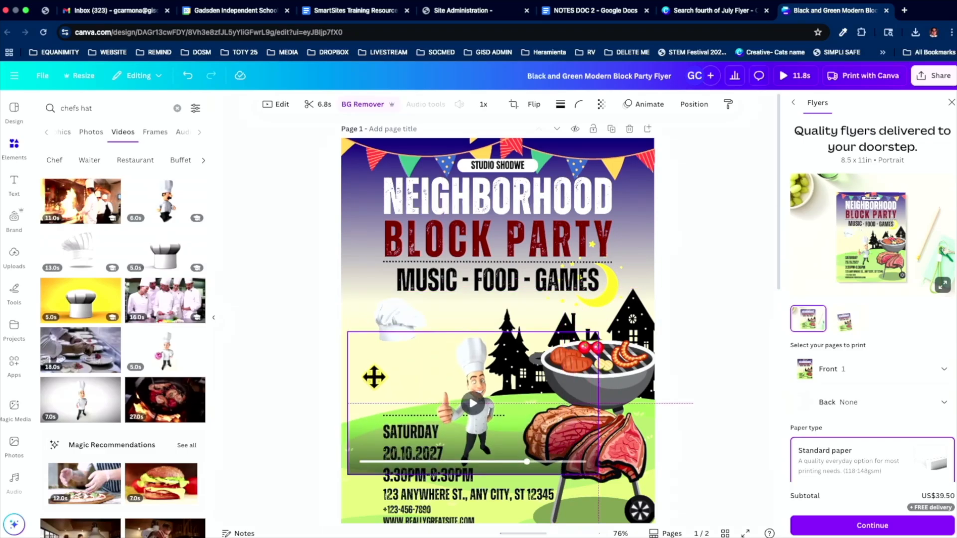
click(388, 324)
key(Delete)
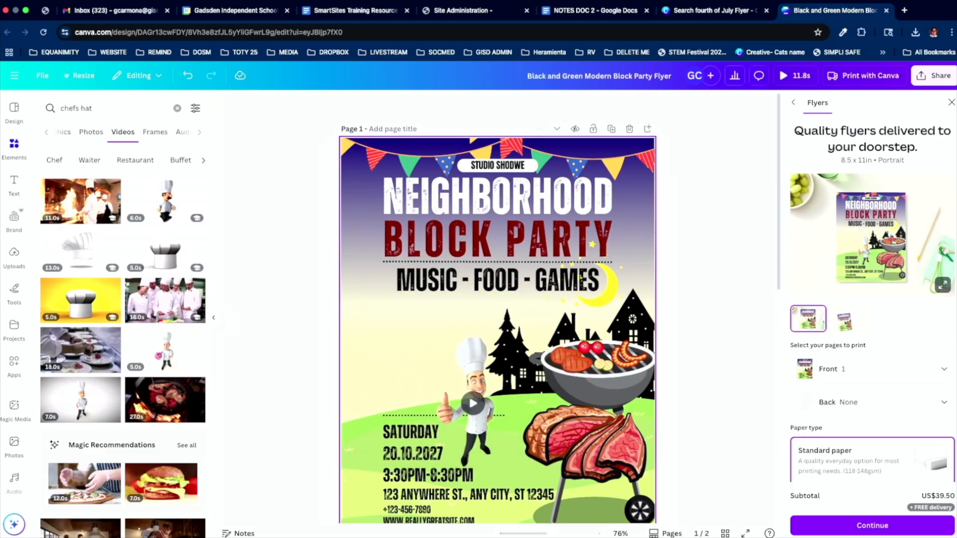
Move the cartoon chef video into the open space beside the trees, above the event date
click(471, 341)
drag(456, 341, 435, 299)
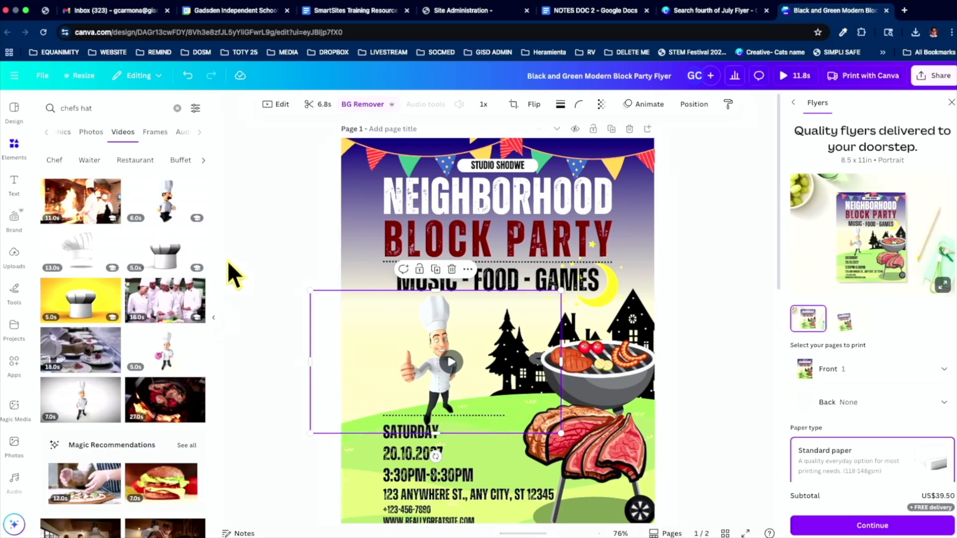
Return to the home page and open the GES Buttons design from the recent designs
click(14, 116)
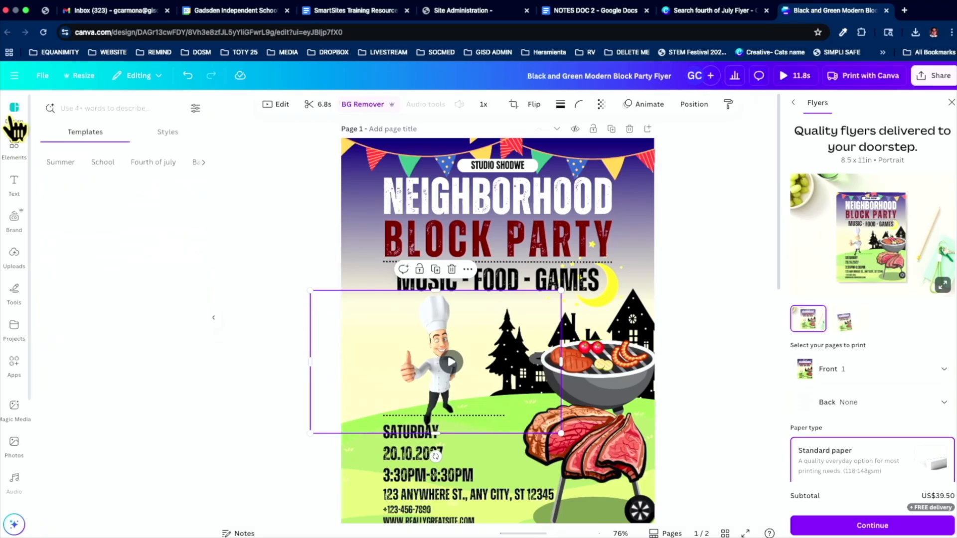
click(14, 76)
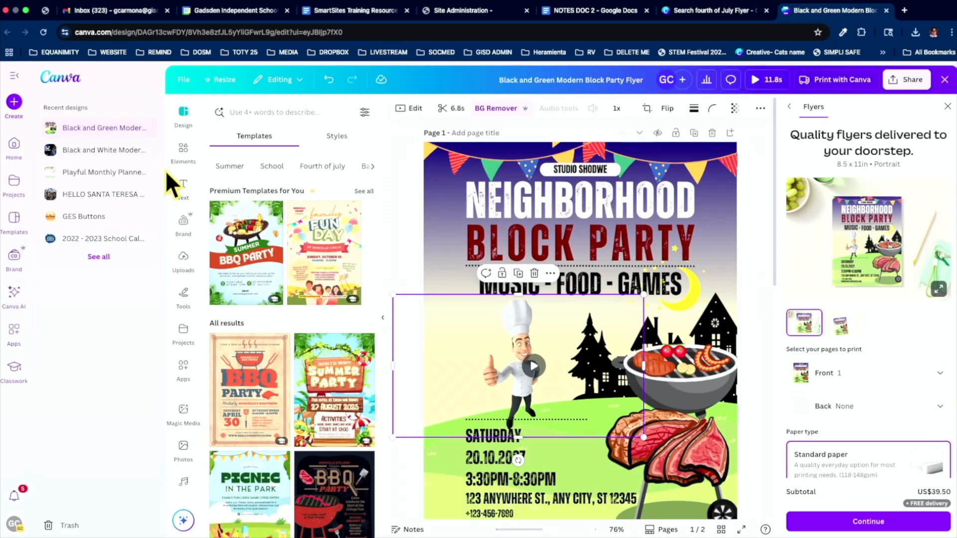
click(21, 146)
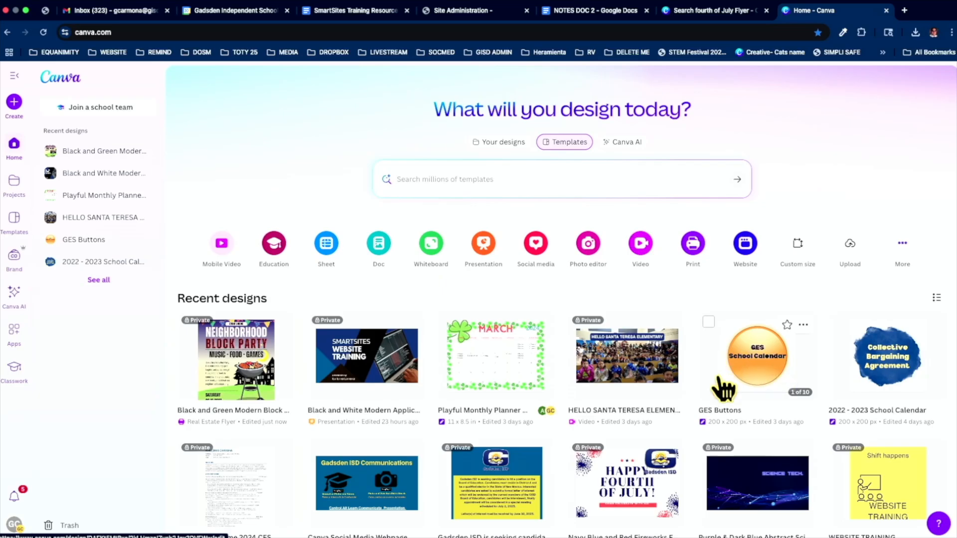
click(754, 354)
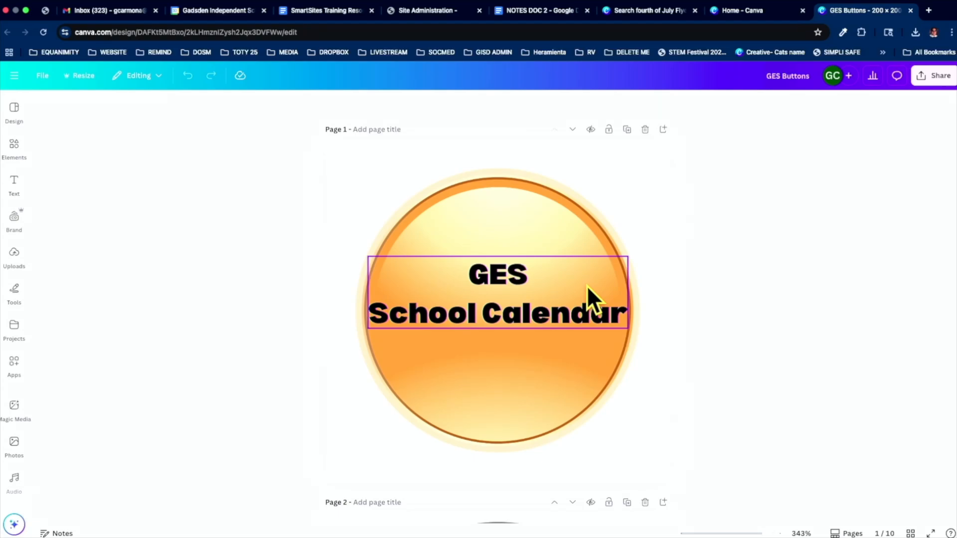
Look through the pages of the GES Buttons design to examine the different button styles, and return to the first page
scroll(587, 299, down, 1)
scroll(574, 305, down, 15)
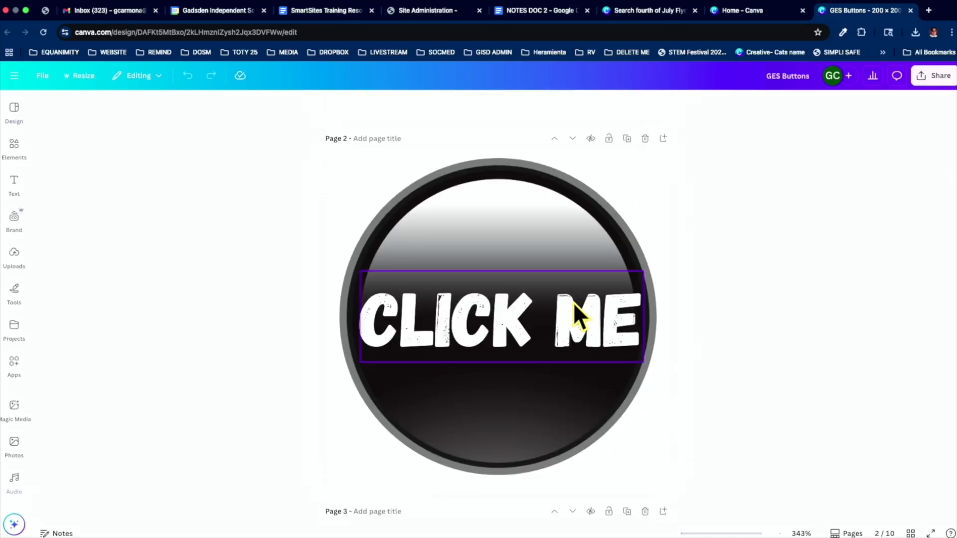
scroll(574, 305, up, 15)
scroll(573, 302, down, 8)
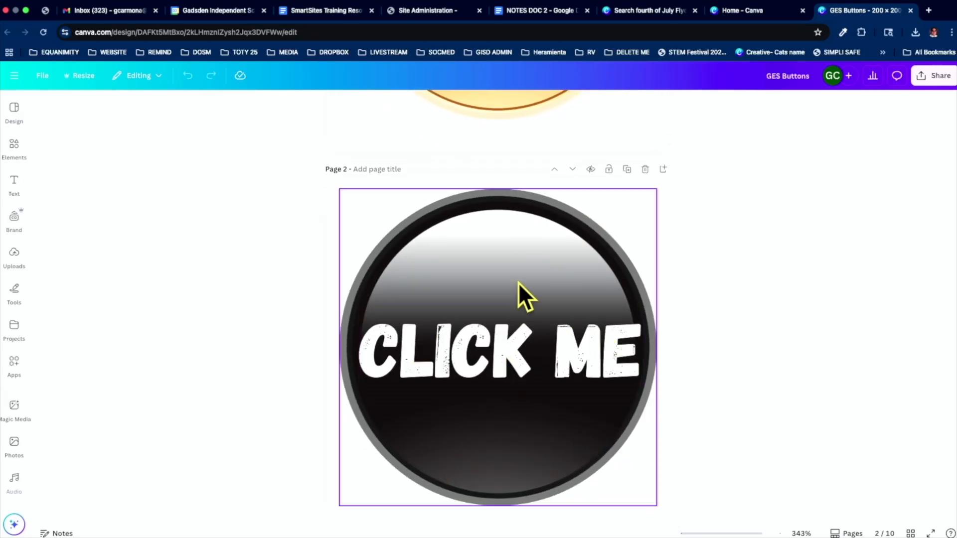
scroll(501, 323, down, 5)
scroll(501, 324, up, 2)
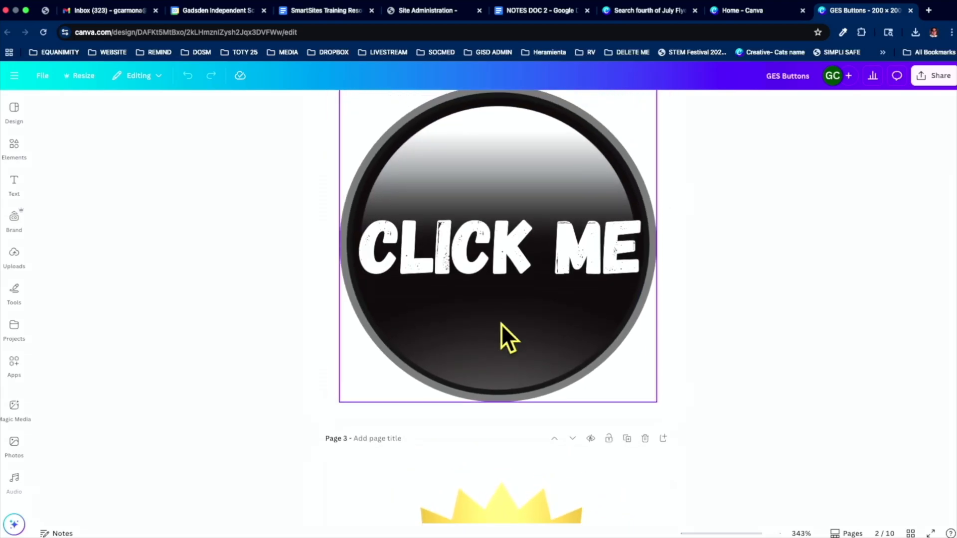
scroll(501, 323, up, 1)
scroll(501, 324, down, 1)
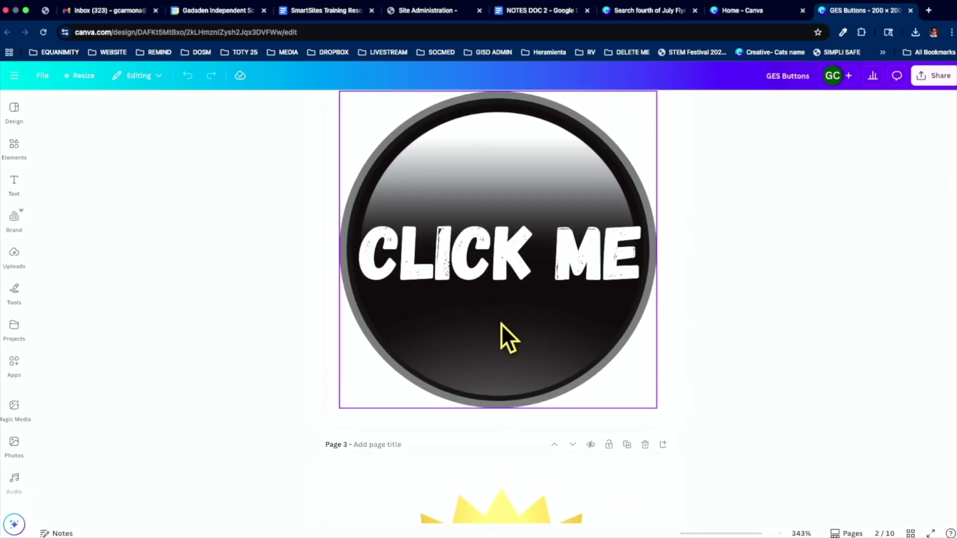
scroll(501, 324, down, 15)
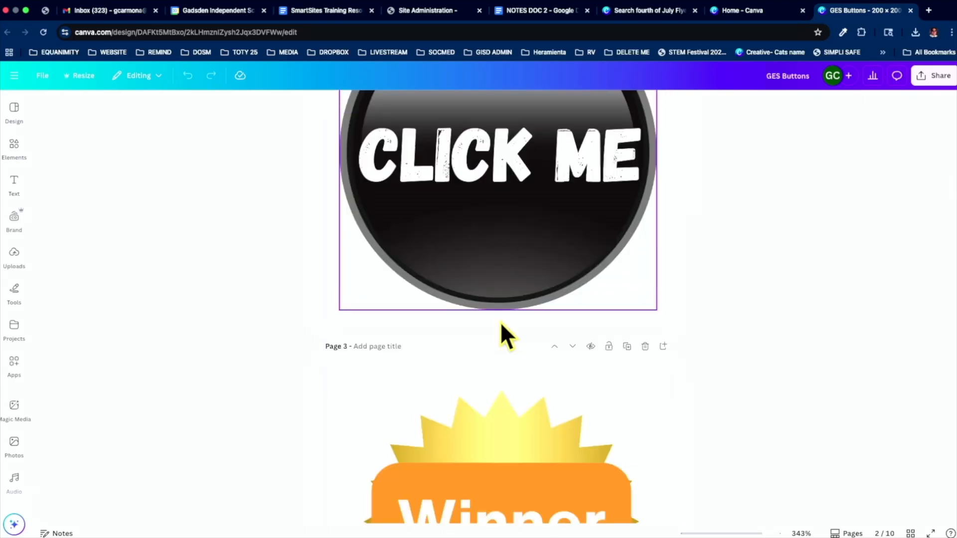
scroll(500, 322, down, 15)
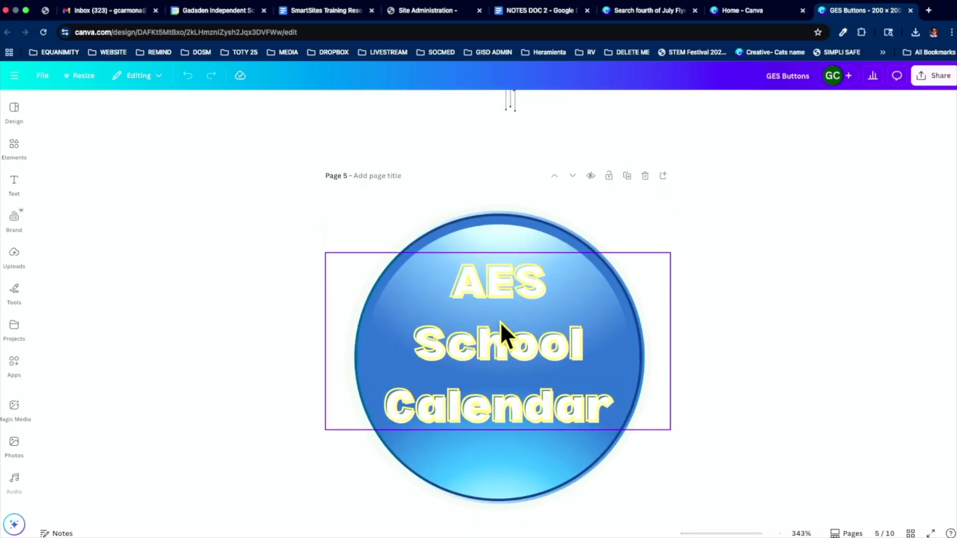
scroll(500, 322, down, 5)
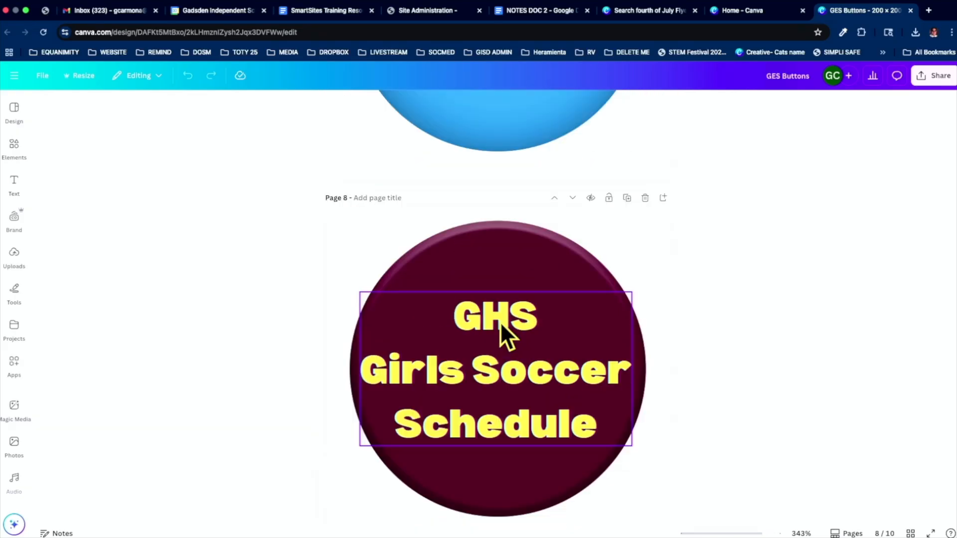
scroll(501, 321, up, 20)
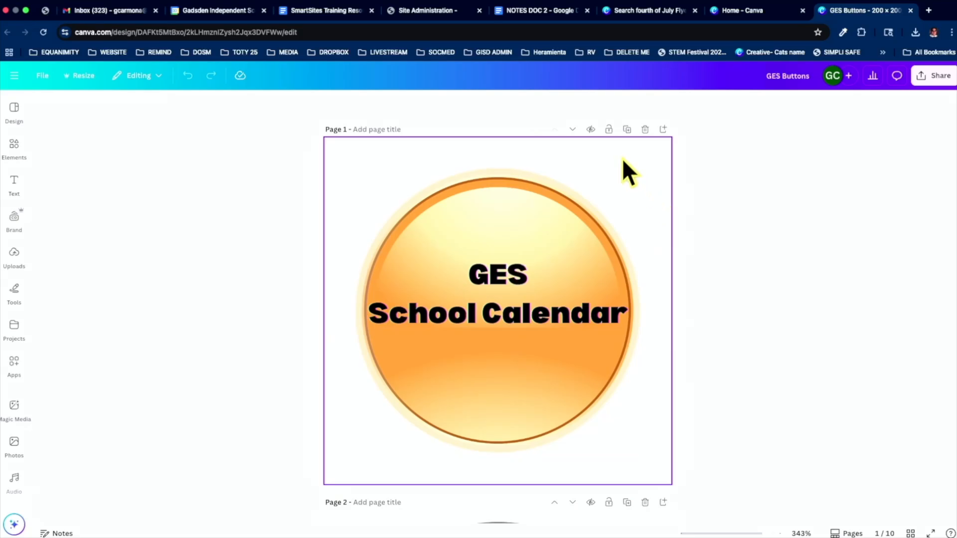
Duplicate the GES School Calendar page and delete the text and orange button graphic from the copy
click(627, 130)
click(560, 270)
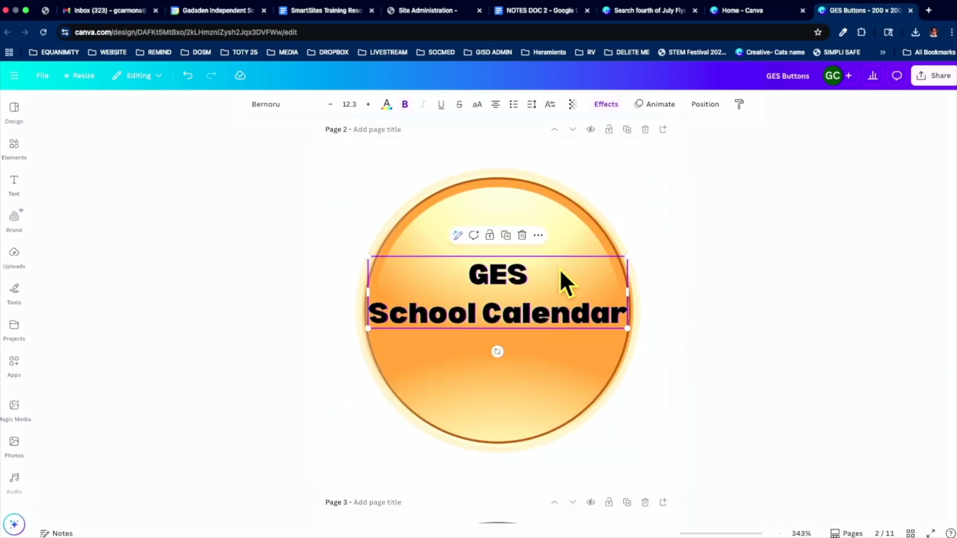
key(Delete)
click(560, 269)
key(Delete)
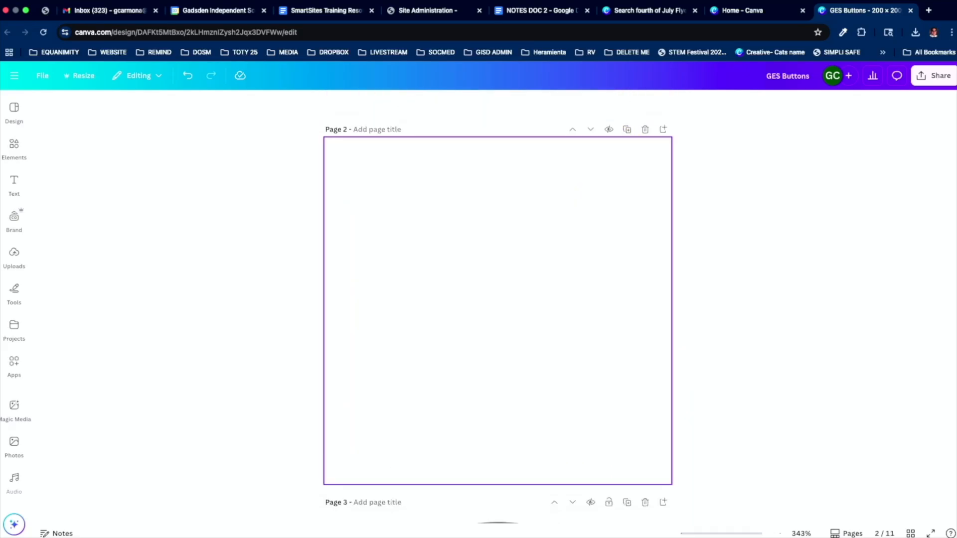
Search the elements for "button" and show all matching graphics
click(14, 146)
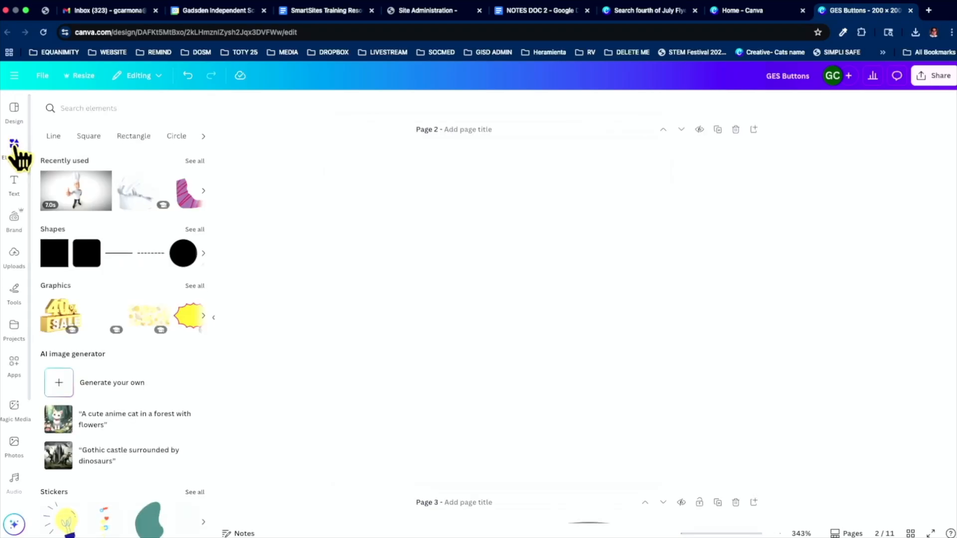
click(79, 111)
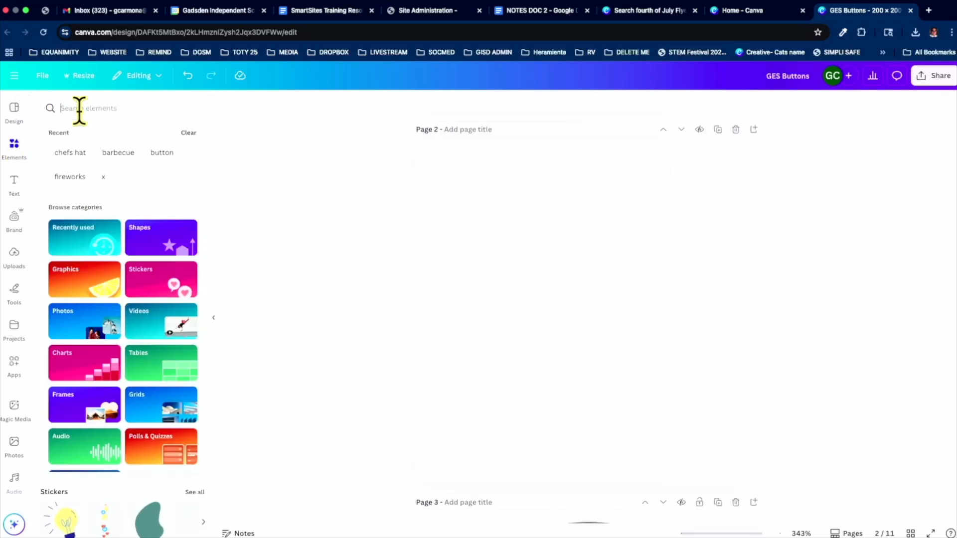
text(button)
key(Return)
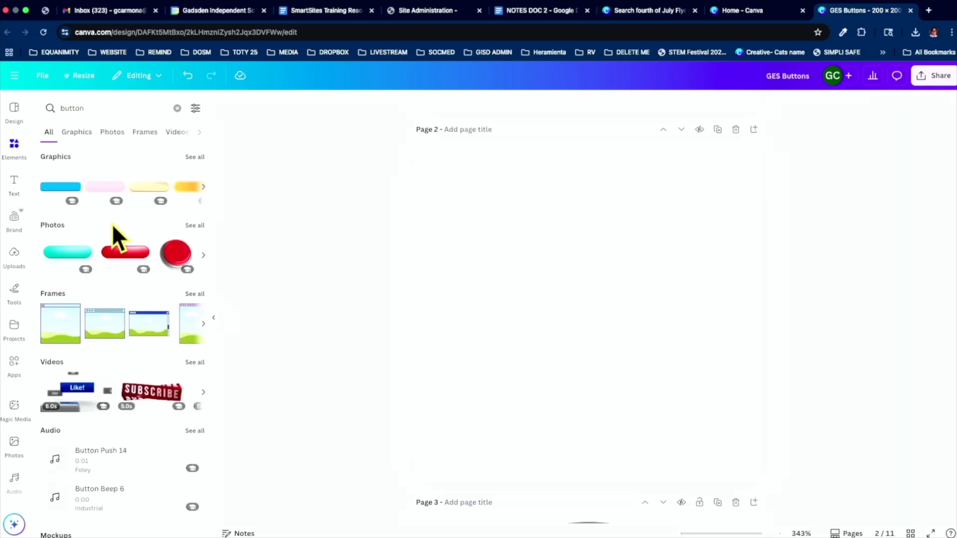
click(195, 158)
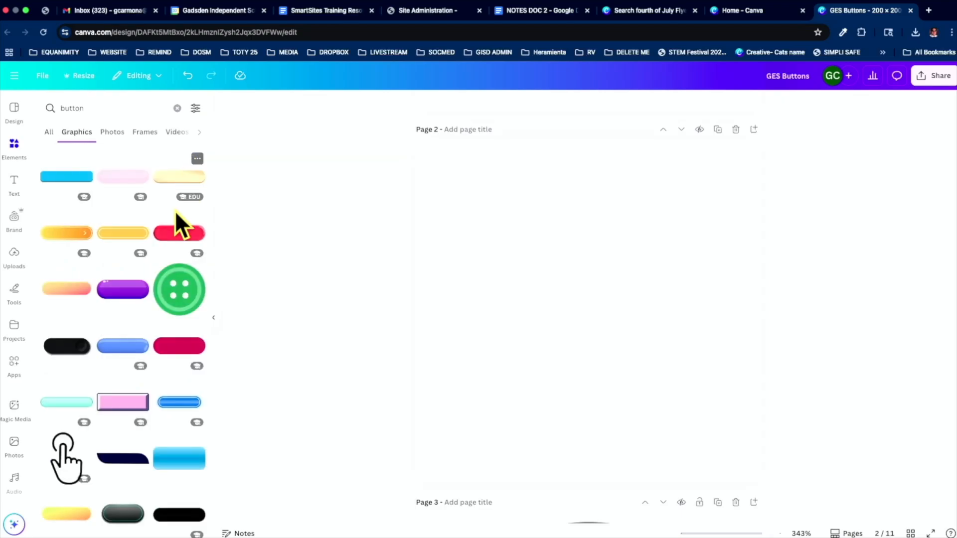
Add the glossy pink pill-shaped button graphic to the blank page 2, enlarge it to nearly the page width and center it
scroll(136, 373, down, 4)
scroll(134, 371, down, 5)
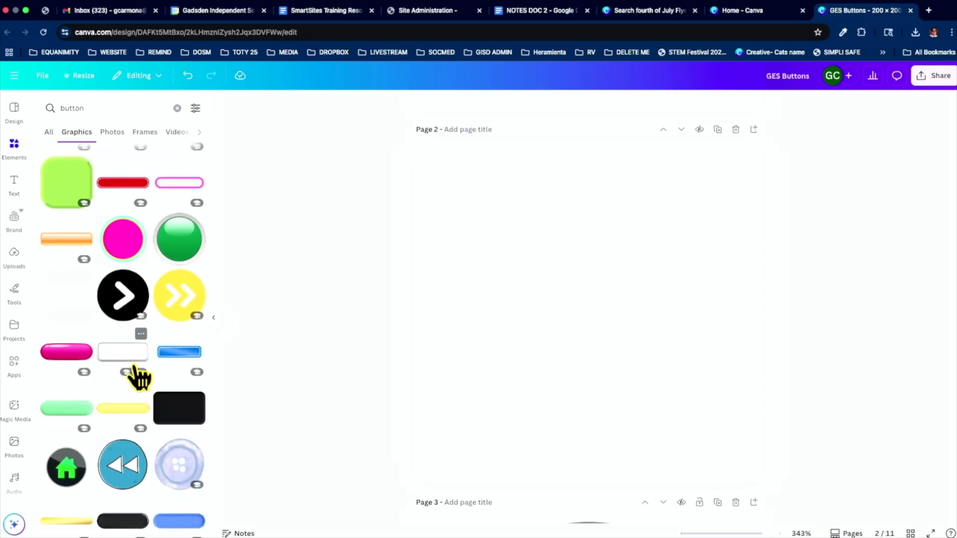
scroll(135, 376, down, 3)
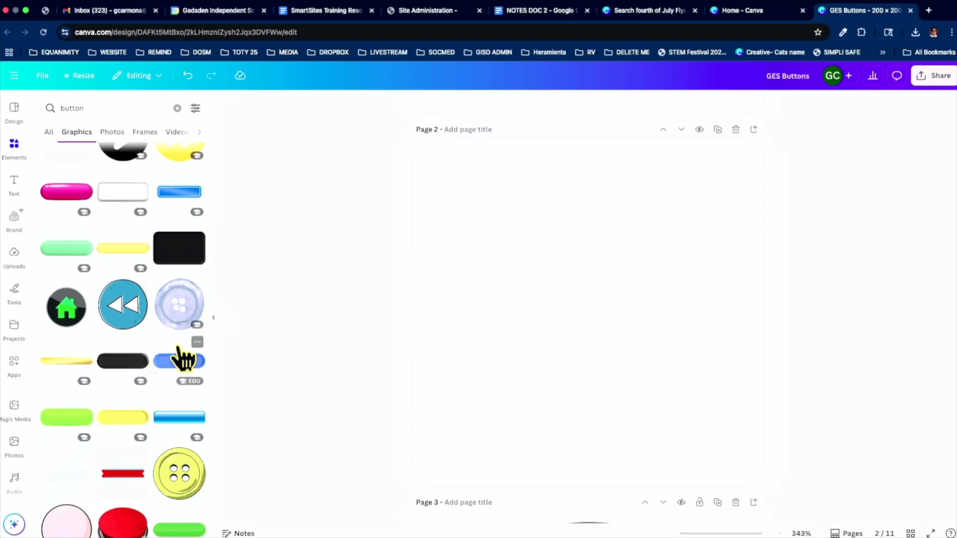
scroll(177, 325, up, 3)
scroll(174, 325, up, 4)
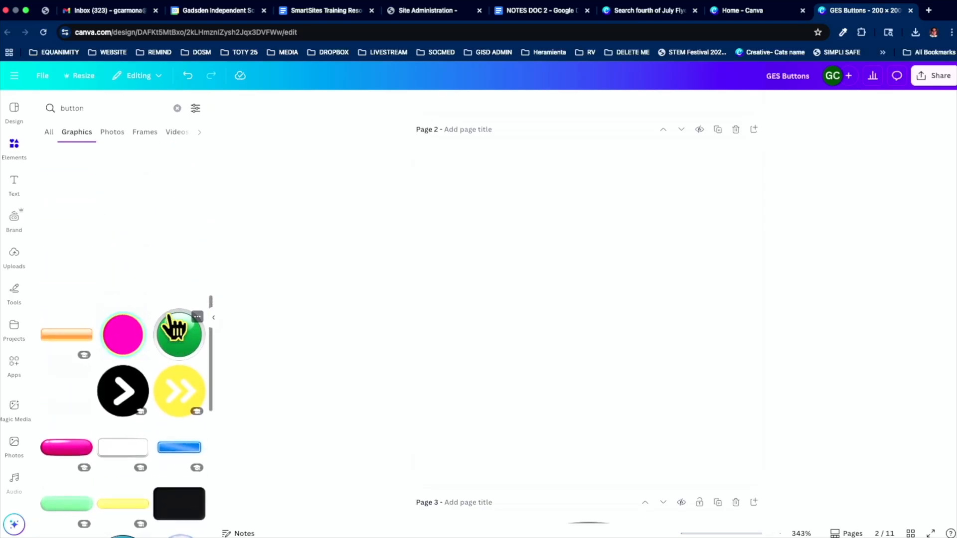
click(75, 456)
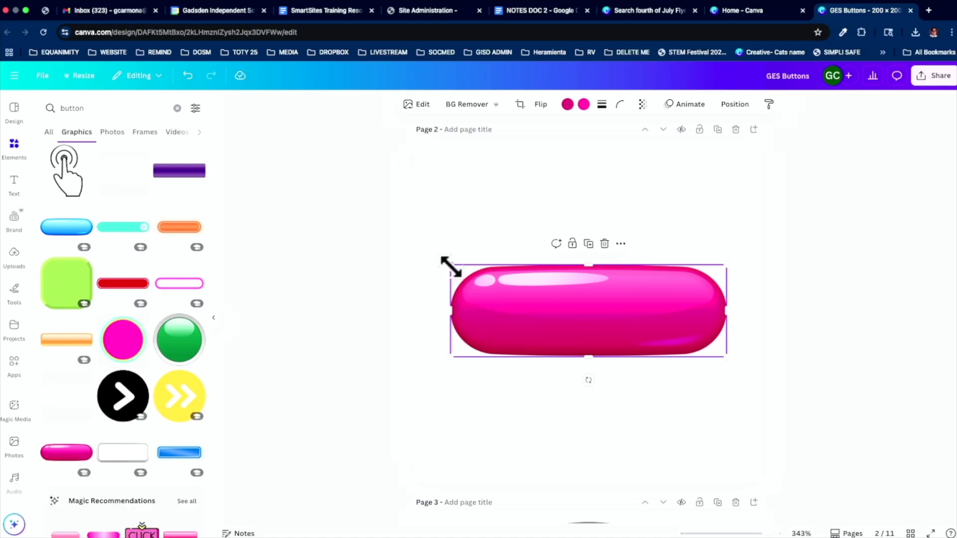
drag(450, 265, 401, 248)
drag(519, 294, 542, 298)
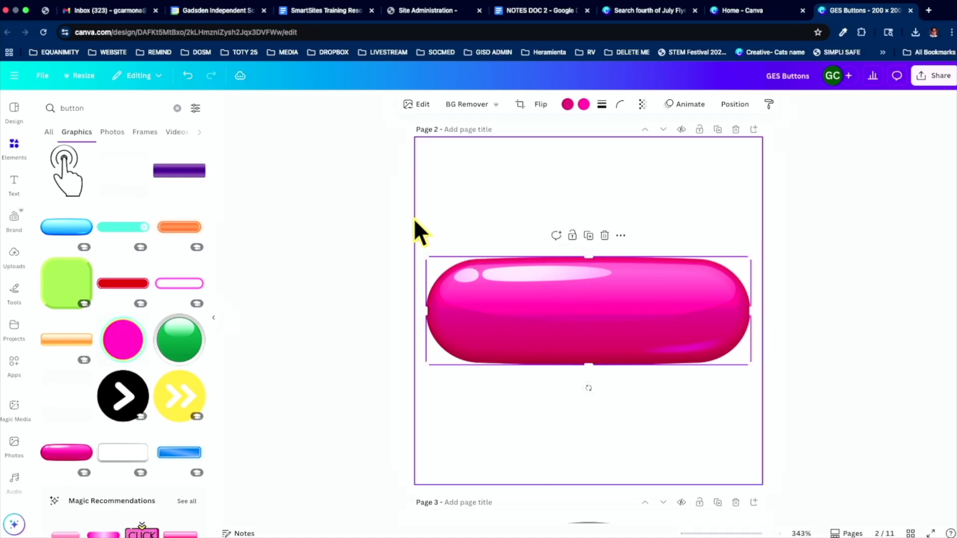
Add a text box reading "PINK WEEK" to the page with the pink button
click(530, 198)
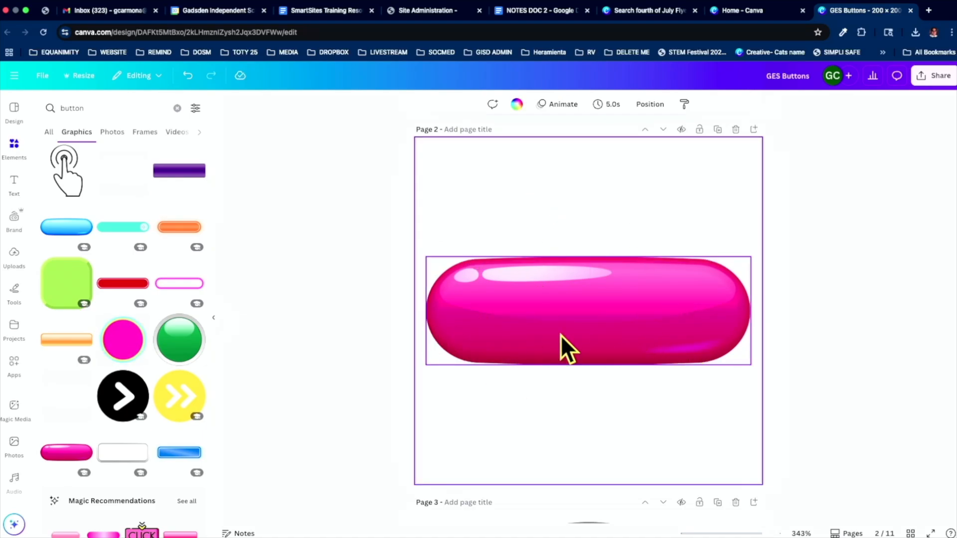
click(13, 192)
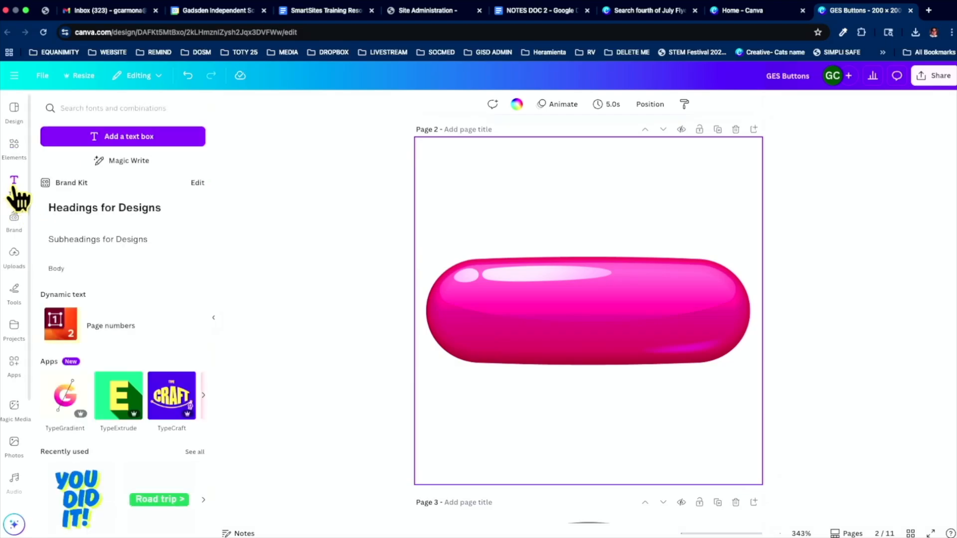
click(79, 141)
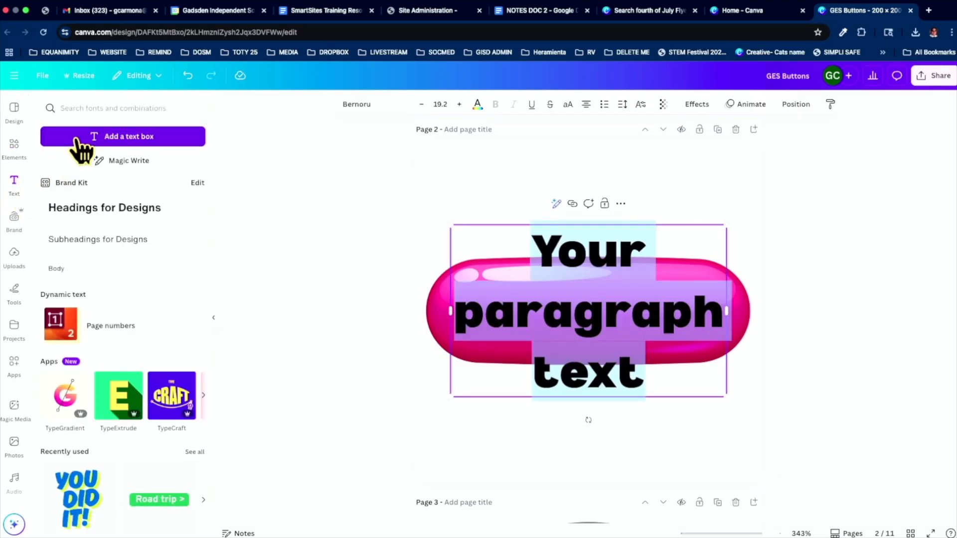
text(PINK WEEK)
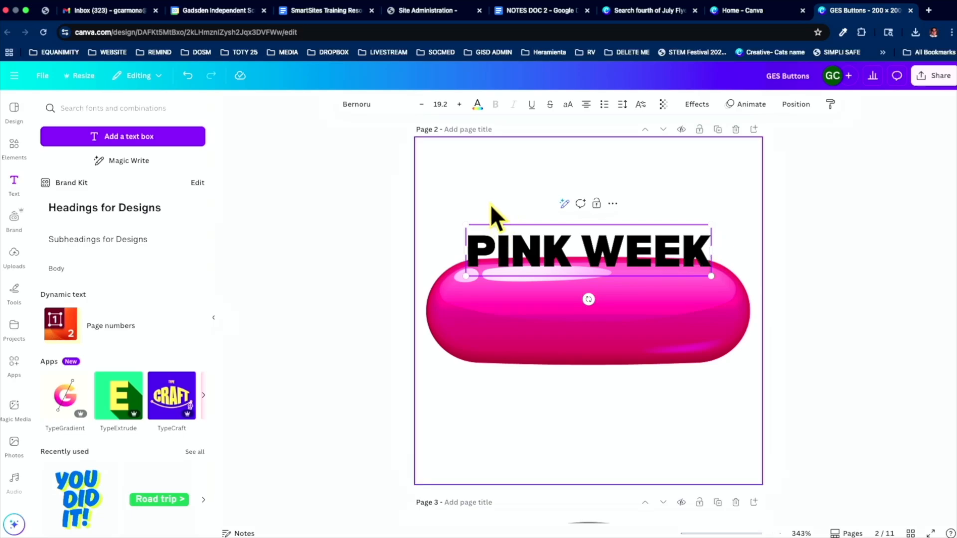
Enlarge the PINK WEEK text to about size 23.4 and center it on the pink button
drag(513, 244, 521, 301)
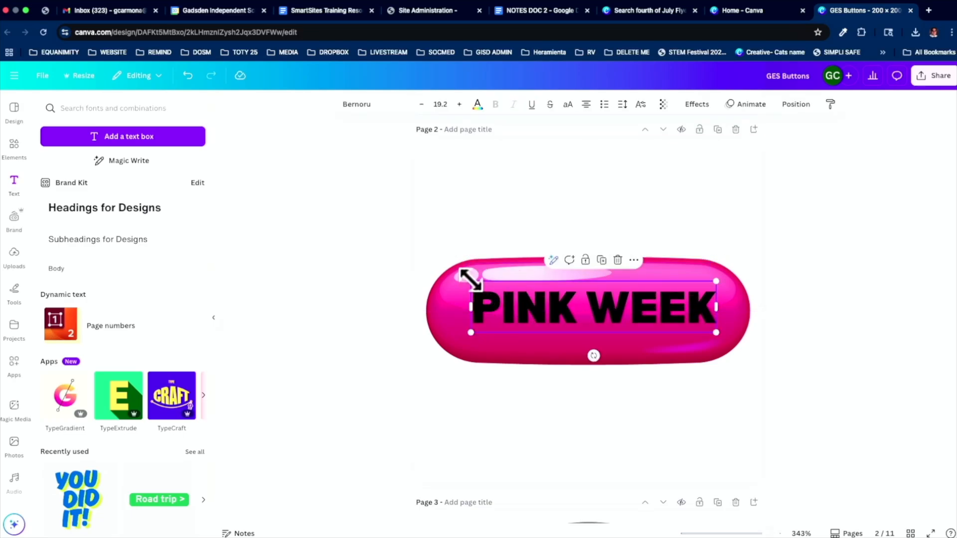
drag(470, 282, 413, 267)
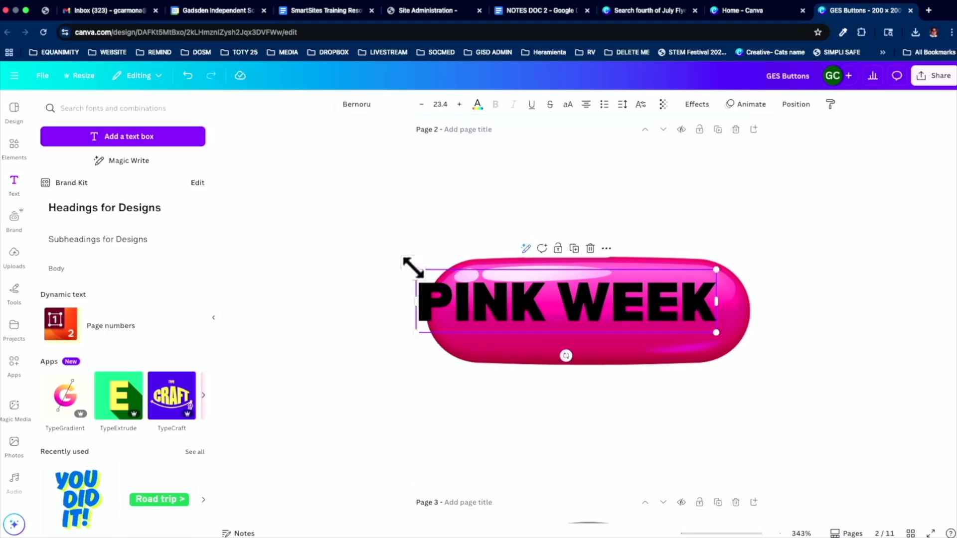
click(458, 240)
drag(476, 283, 500, 296)
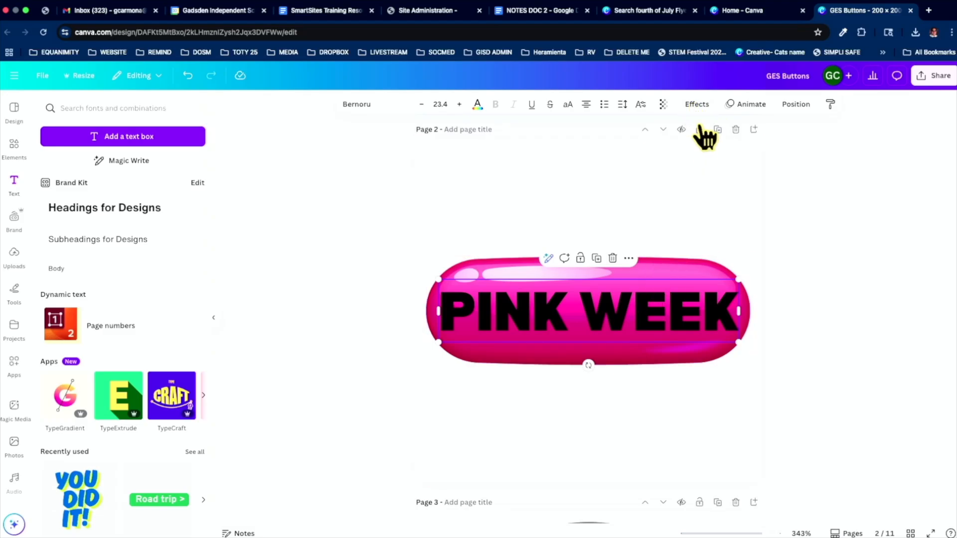
Try the Neon effect on the PINK WEEK text, and replace it with the Background effect
click(697, 106)
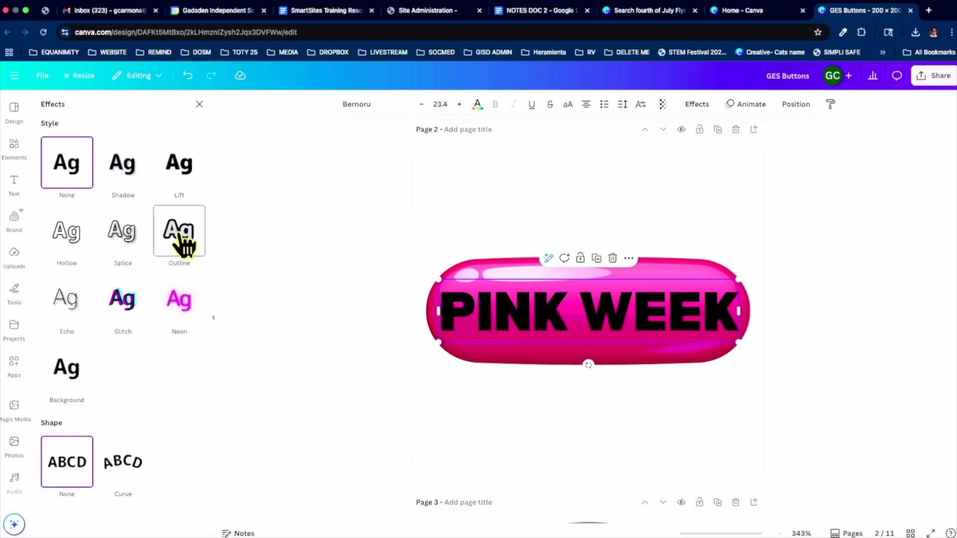
click(179, 301)
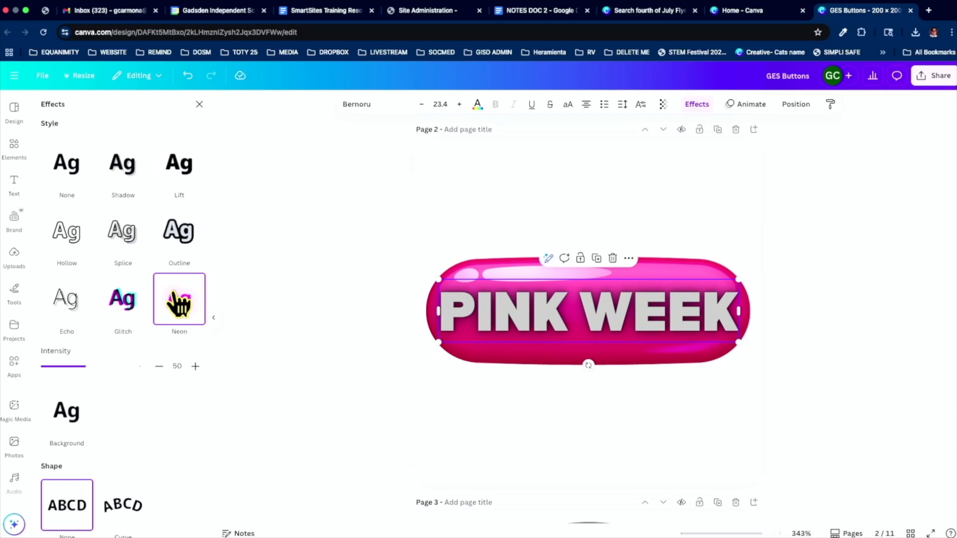
click(180, 301)
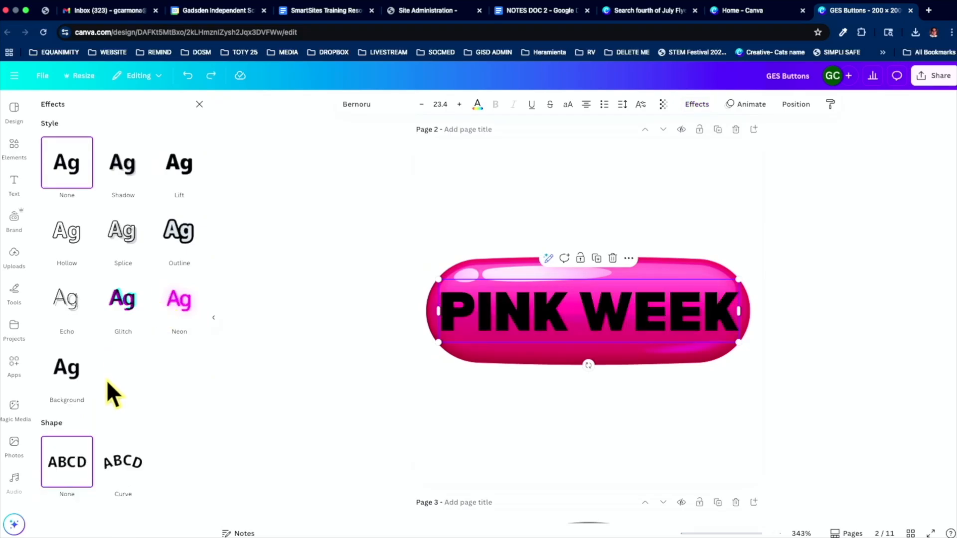
click(79, 379)
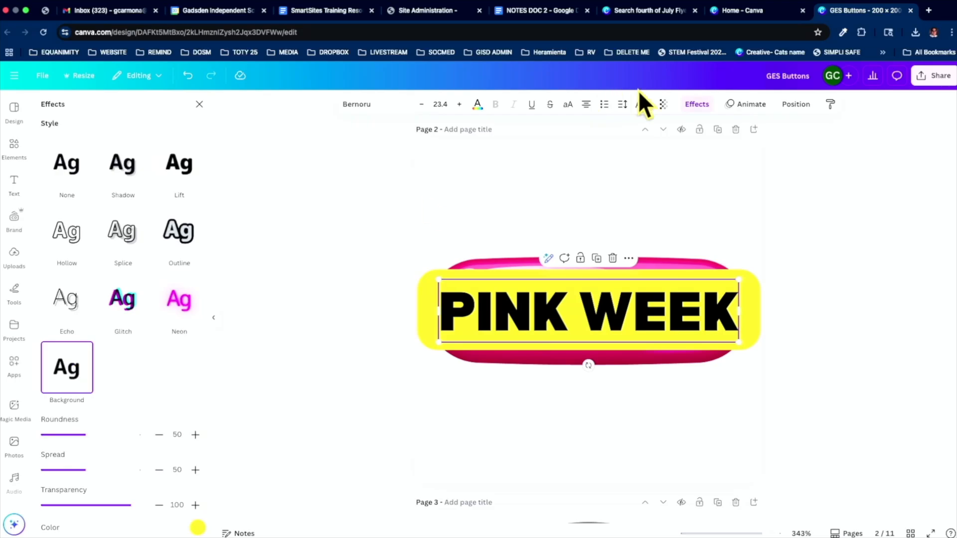
scroll(160, 389, down, 2)
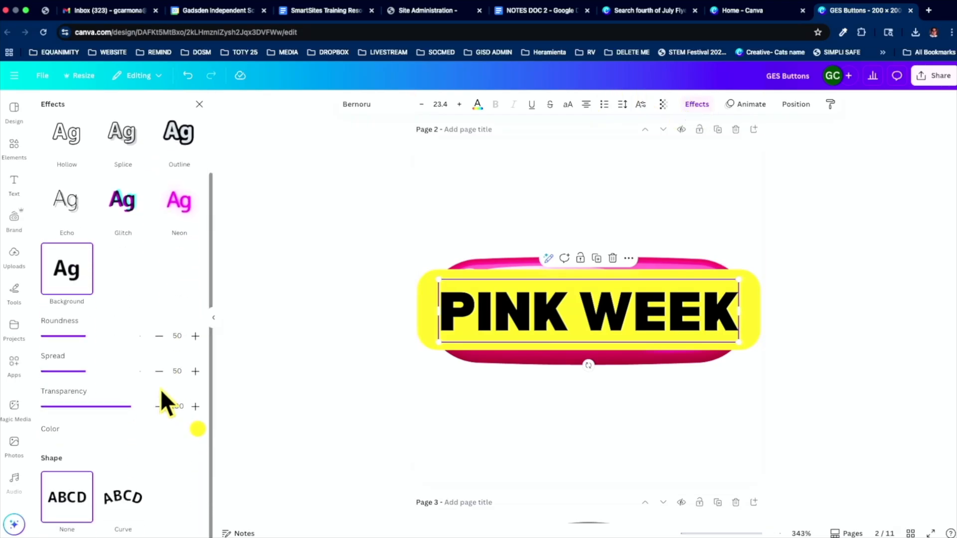
Try a white background effect behind the PINK WEEK text, shrink the text to about size 17.2 and reposition it on the button
click(197, 430)
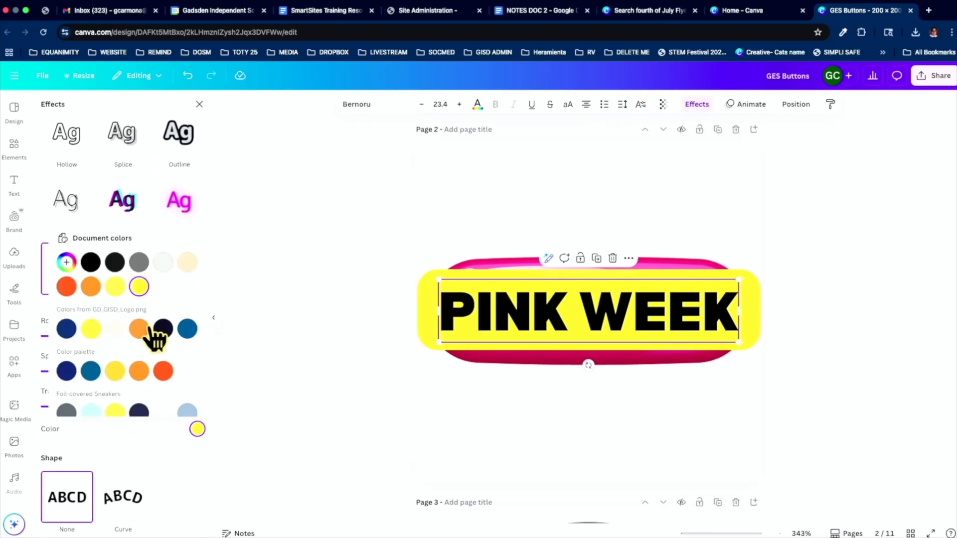
click(163, 290)
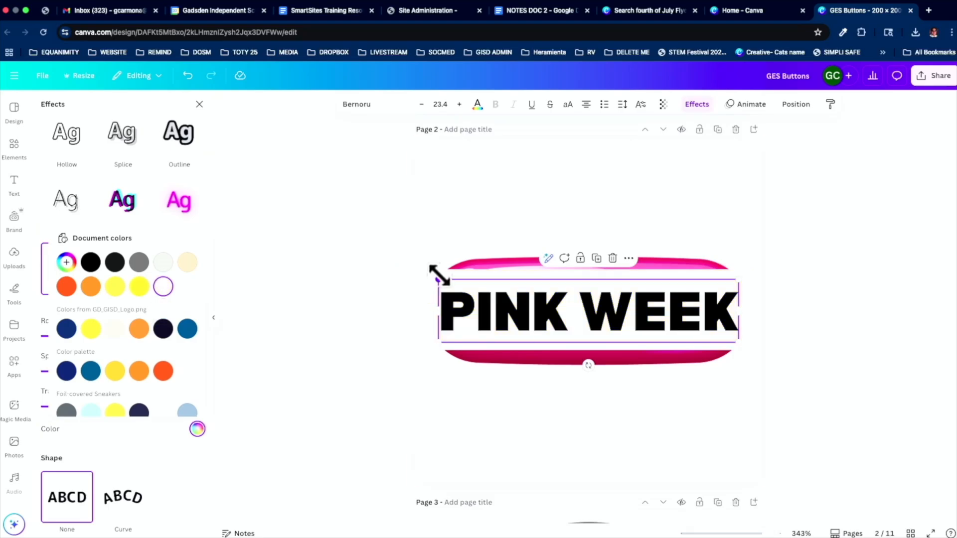
drag(438, 275, 518, 297)
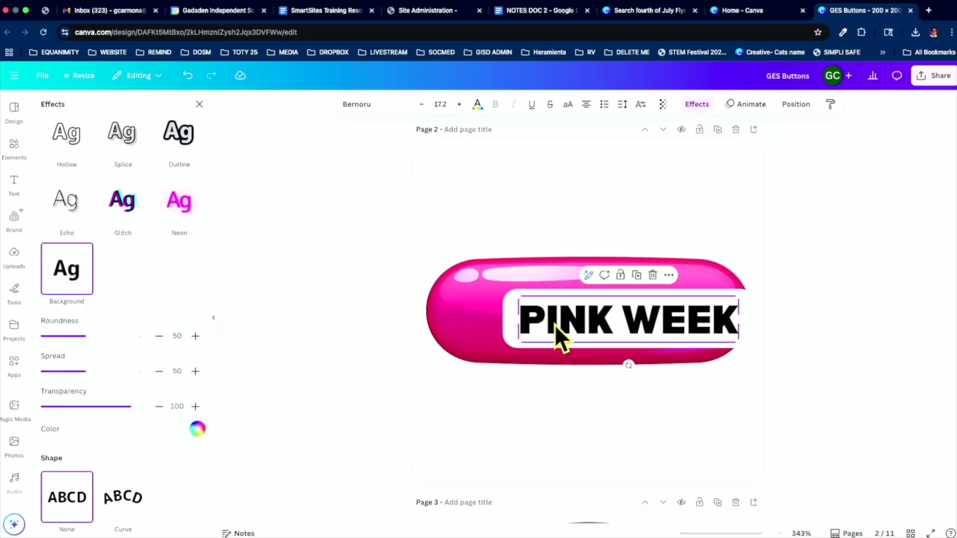
drag(556, 325, 512, 315)
Undo the move, resize, white color and Background effect on the PINK WEEK text, and deselect it
key(super+z)
key(super+z)
key(super+z)
key(super+z)
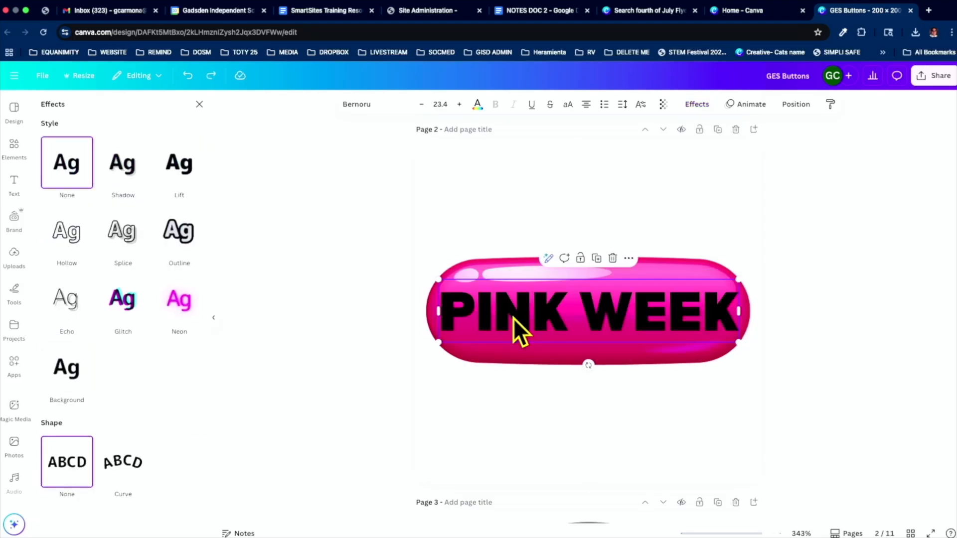
click(471, 189)
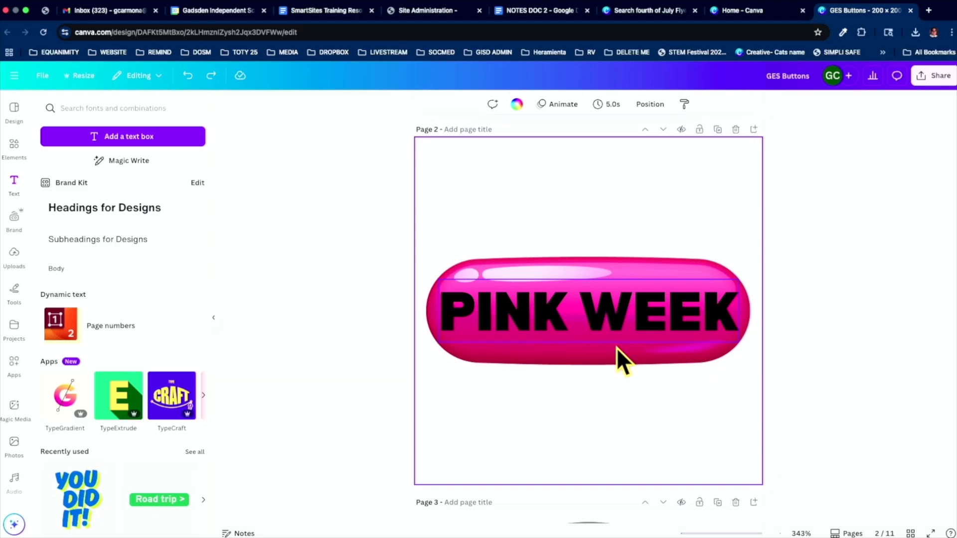
Look through the other button pages of the design and return to the PINK WEEK button on page 2
scroll(574, 261, up, 7)
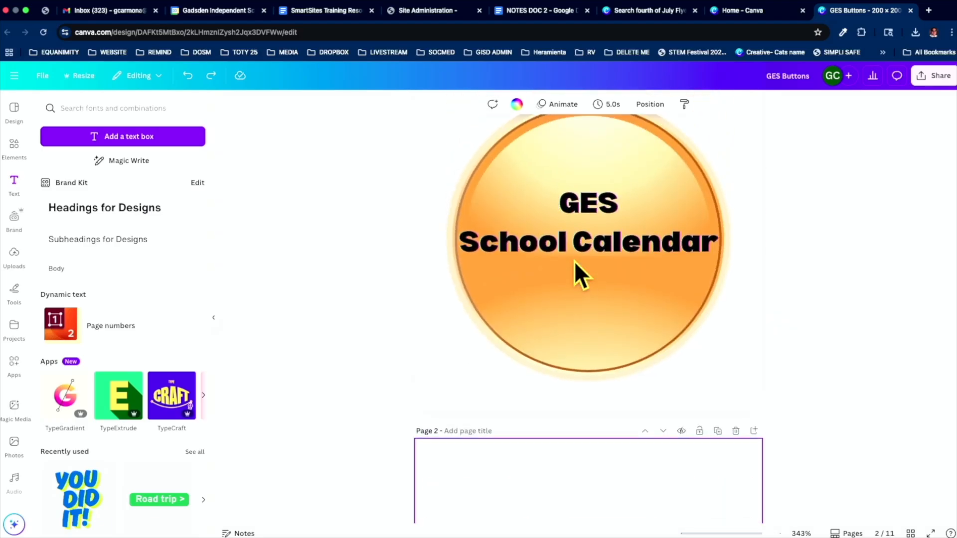
scroll(574, 261, down, 20)
scroll(574, 261, down, 18)
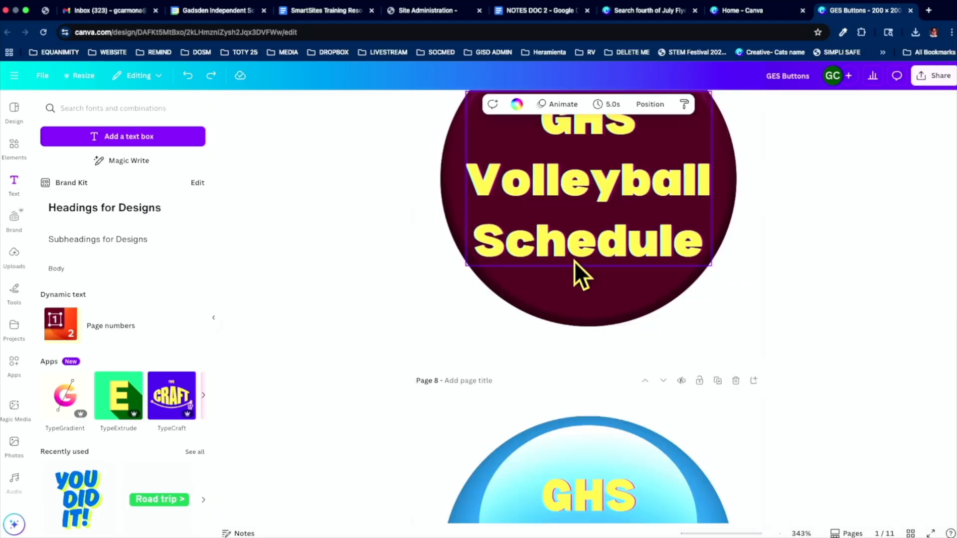
scroll(574, 261, up, 16)
scroll(574, 261, up, 20)
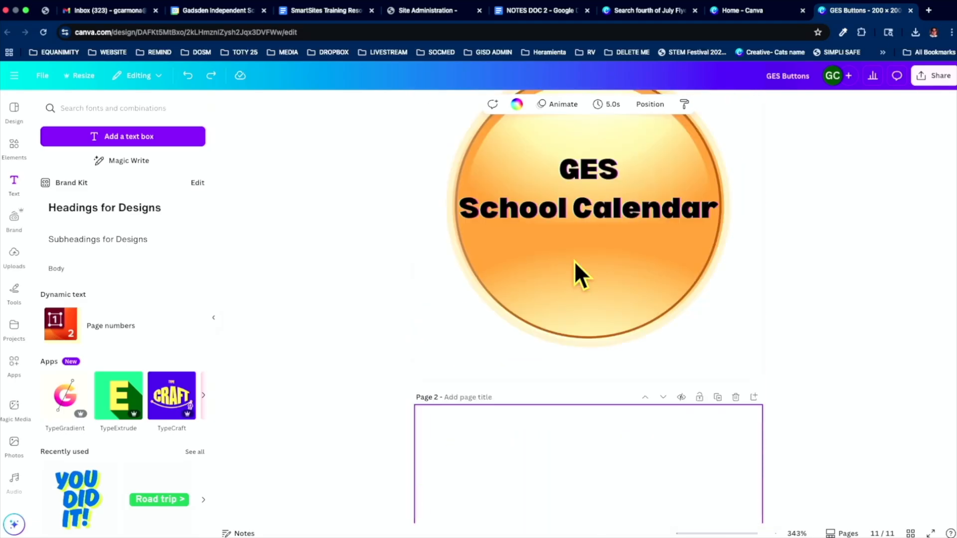
scroll(581, 273, down, 6)
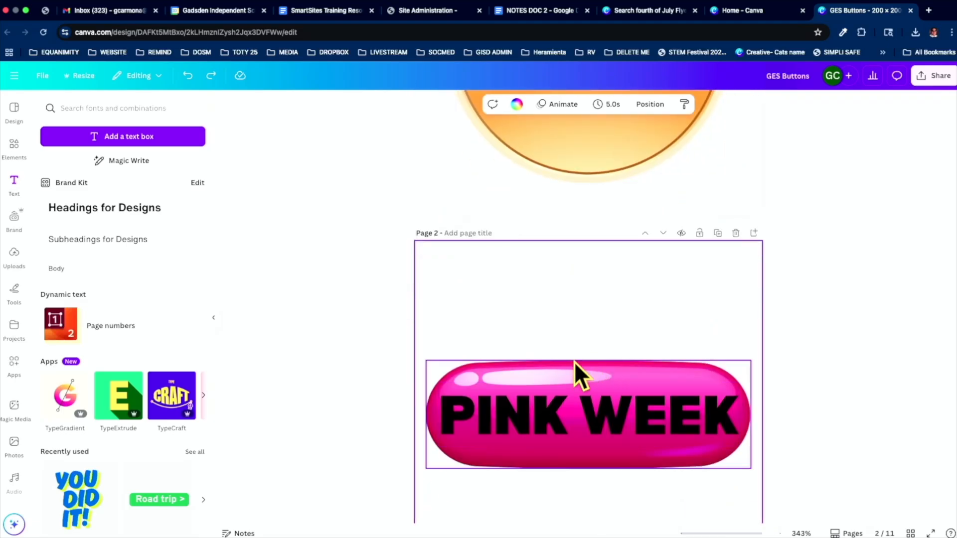
Set up the design's download as a PNG file with a transparent background
click(939, 84)
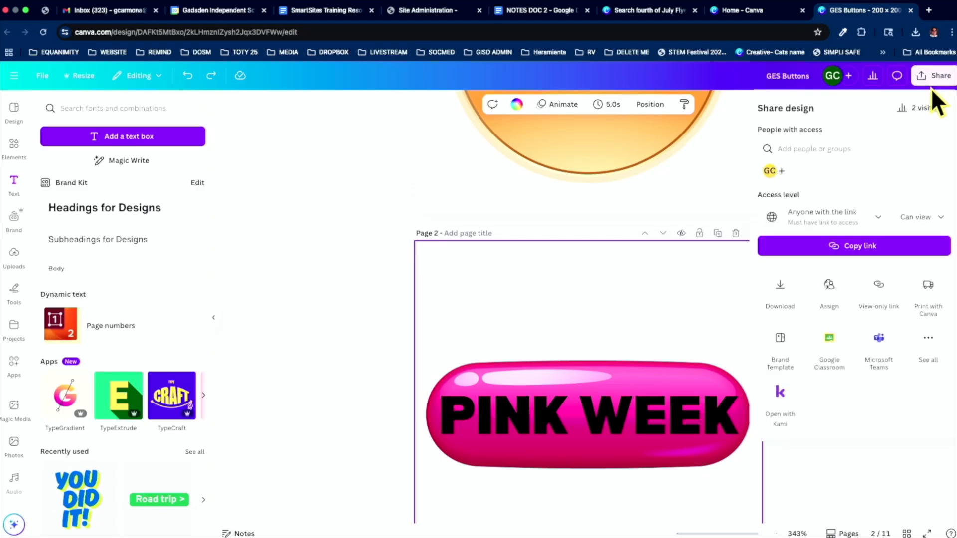
click(780, 292)
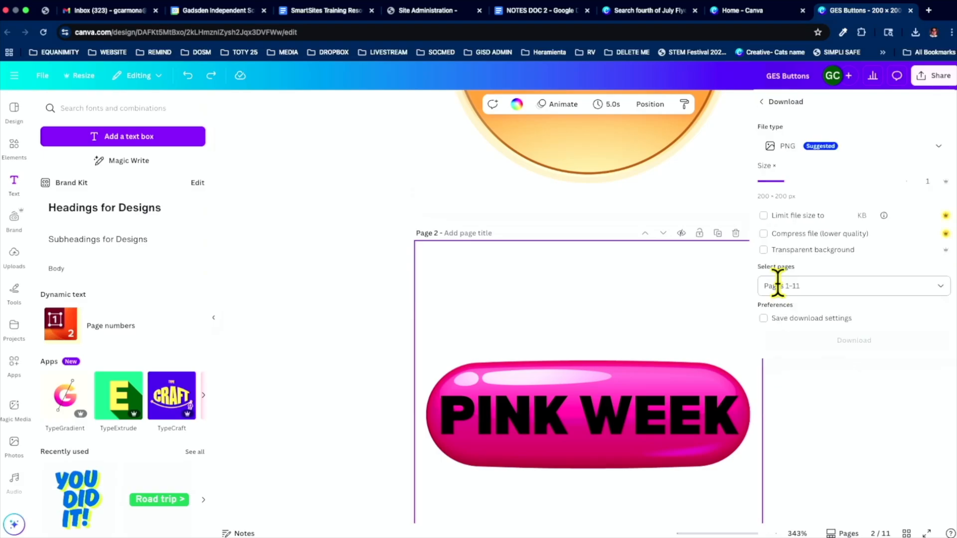
right_click(772, 130)
click(607, 97)
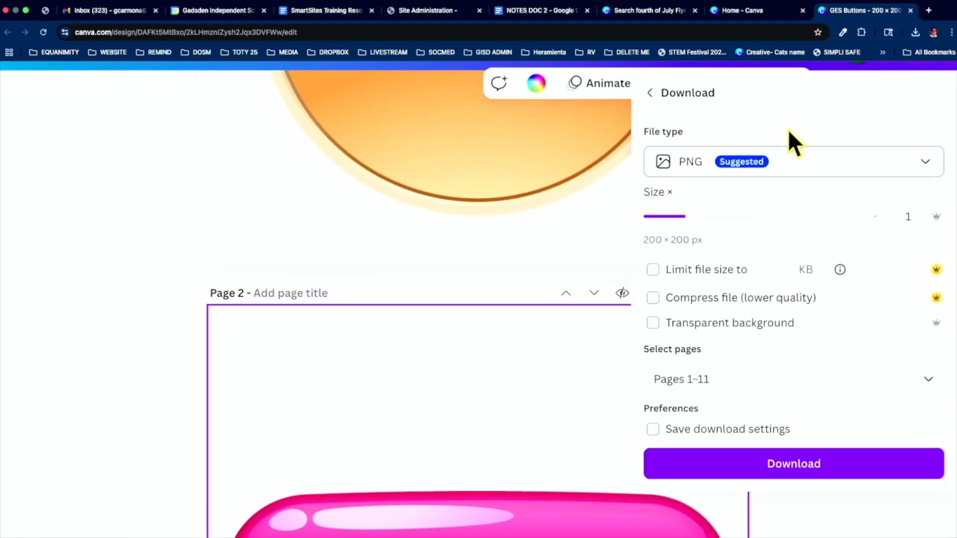
click(773, 170)
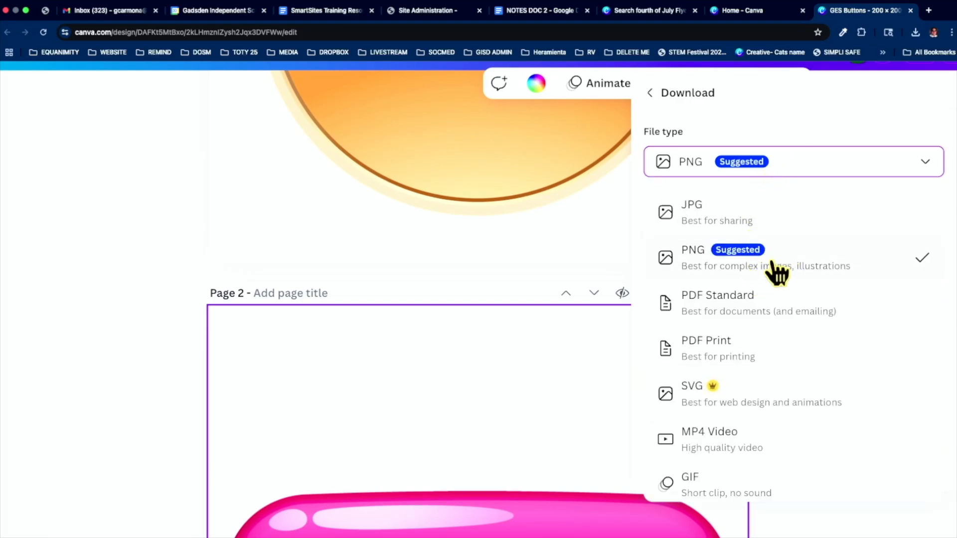
scroll(748, 402, down, 1)
scroll(748, 402, up, 1)
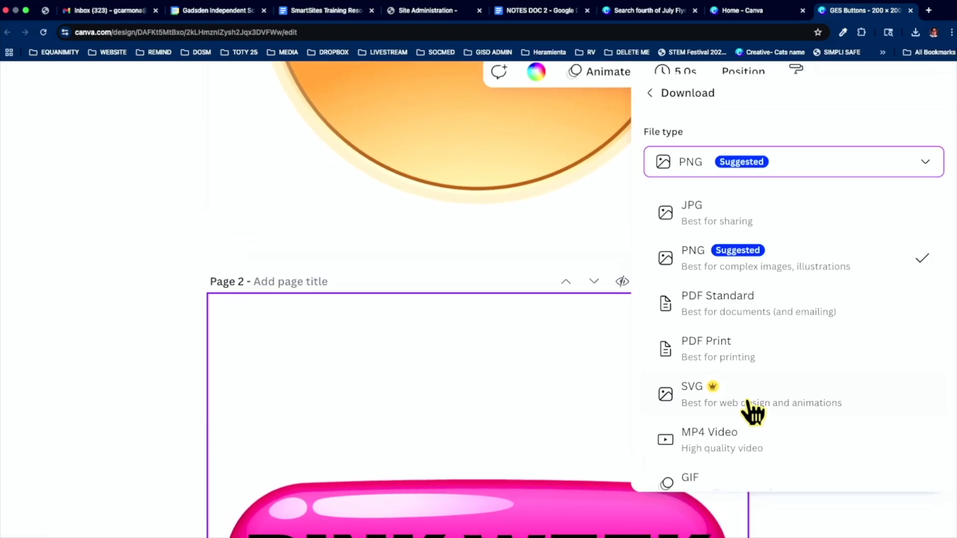
click(721, 269)
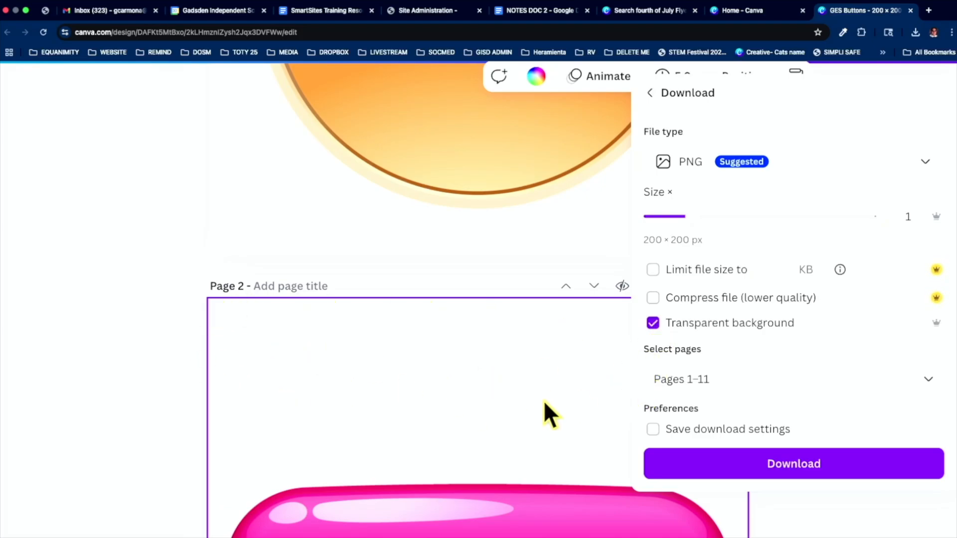
scroll(543, 399, down, 3)
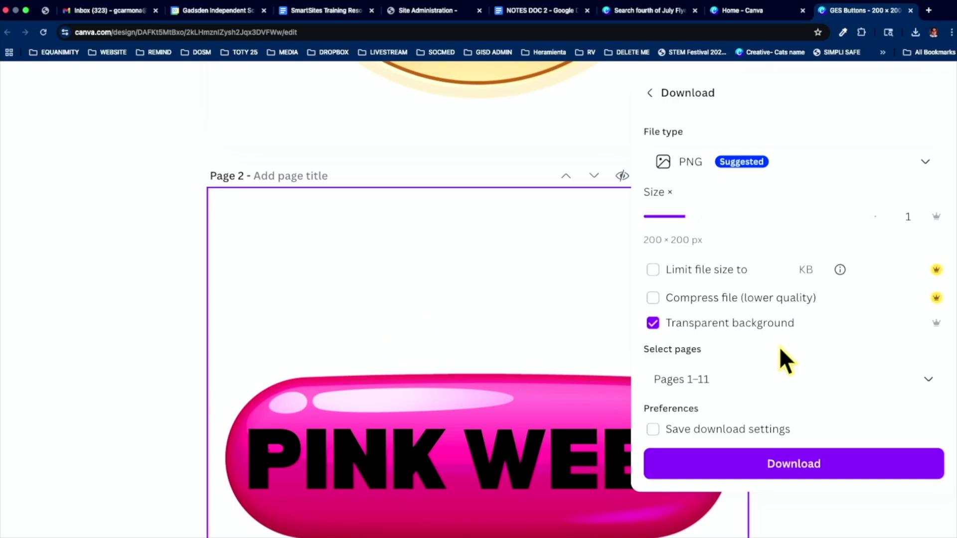
Limit the download to the current page (Page 2) and download the PINK WEEK button
click(706, 383)
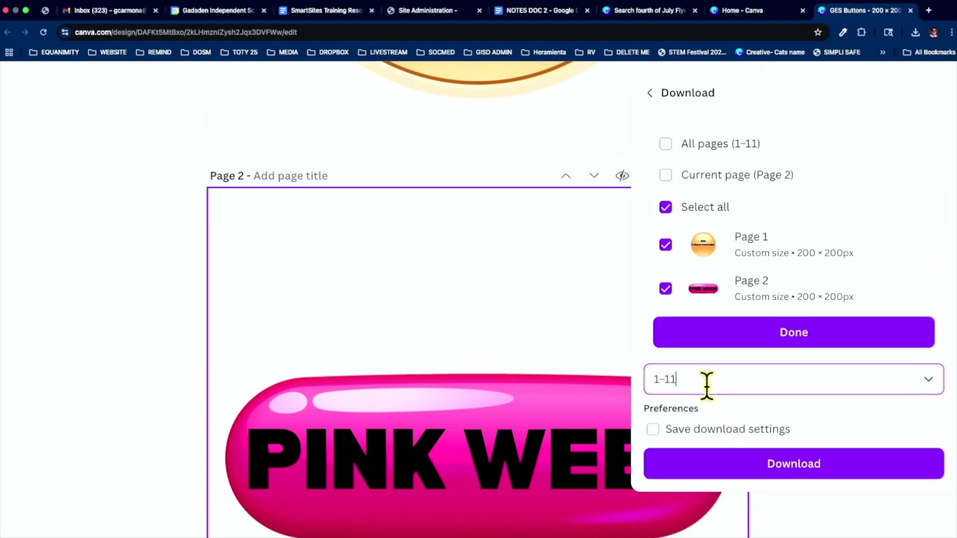
scroll(722, 250, down, 1)
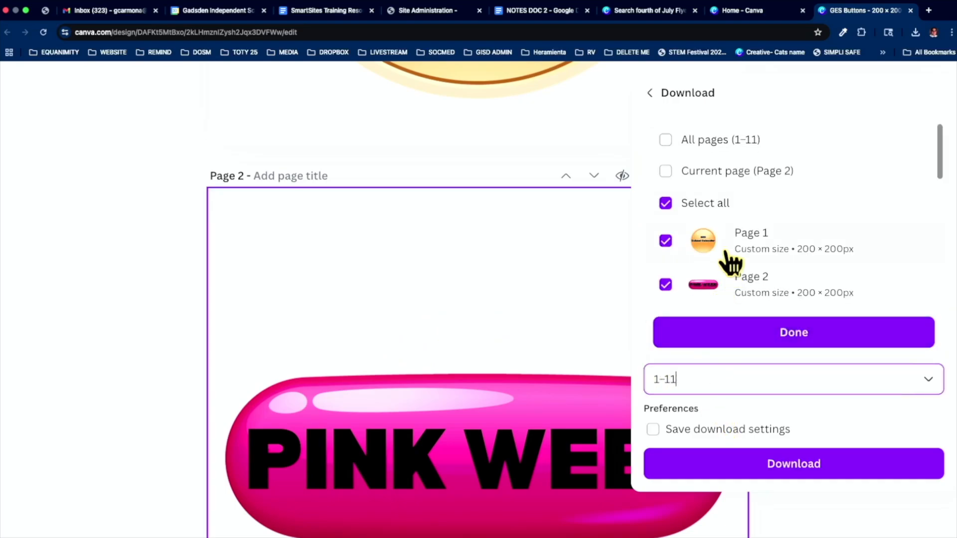
click(666, 170)
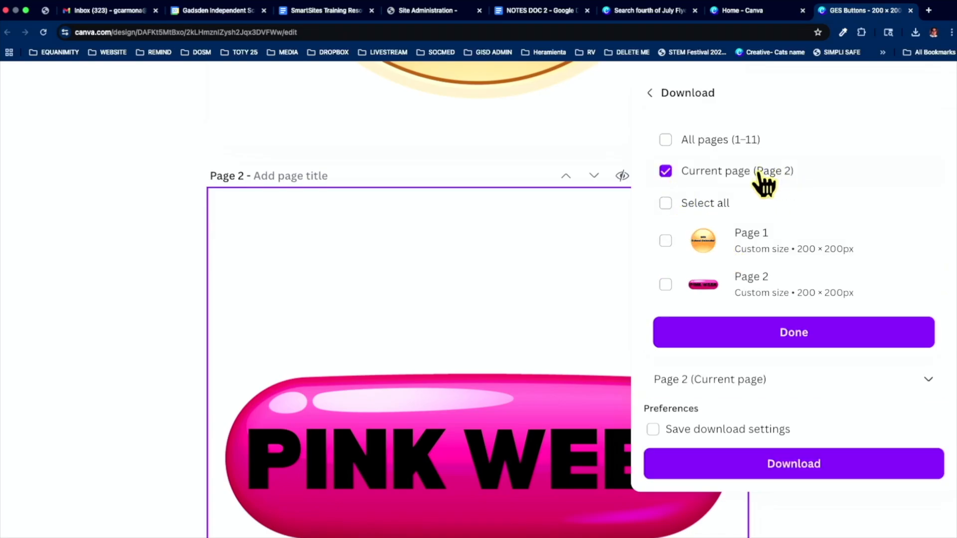
click(794, 333)
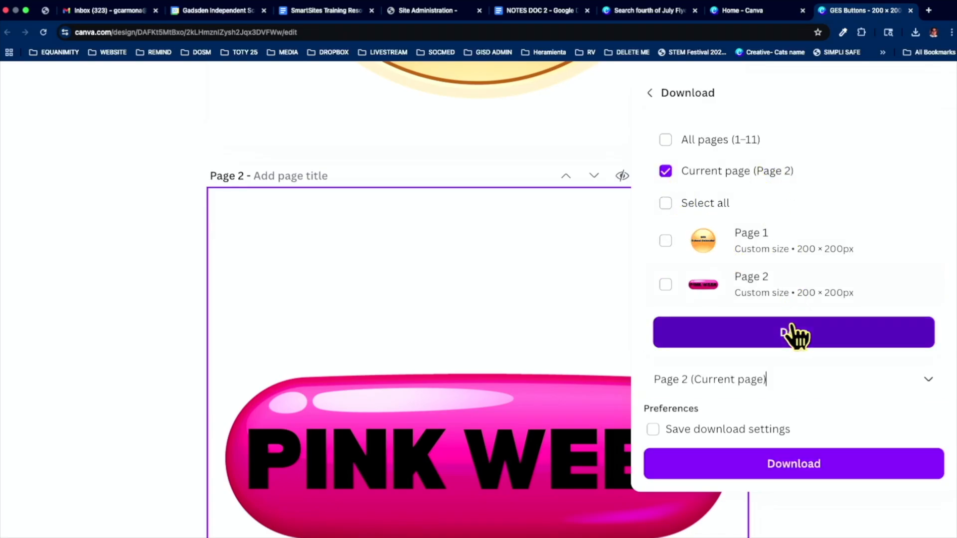
click(799, 462)
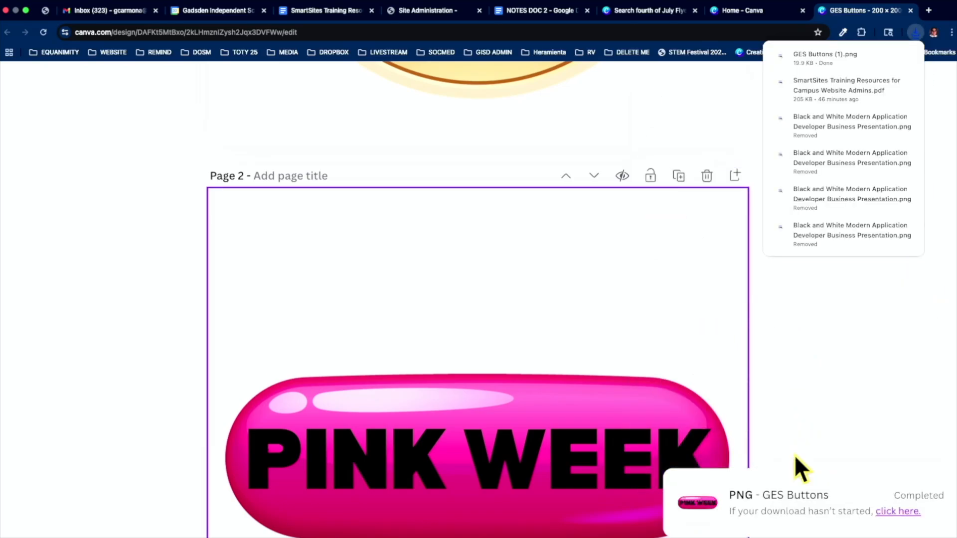
Switch to Finder, open GES Buttons (1).png from the Downloads folder to check the button, close it and return to Chrome
key(ctrl+Up)
click(419, 25)
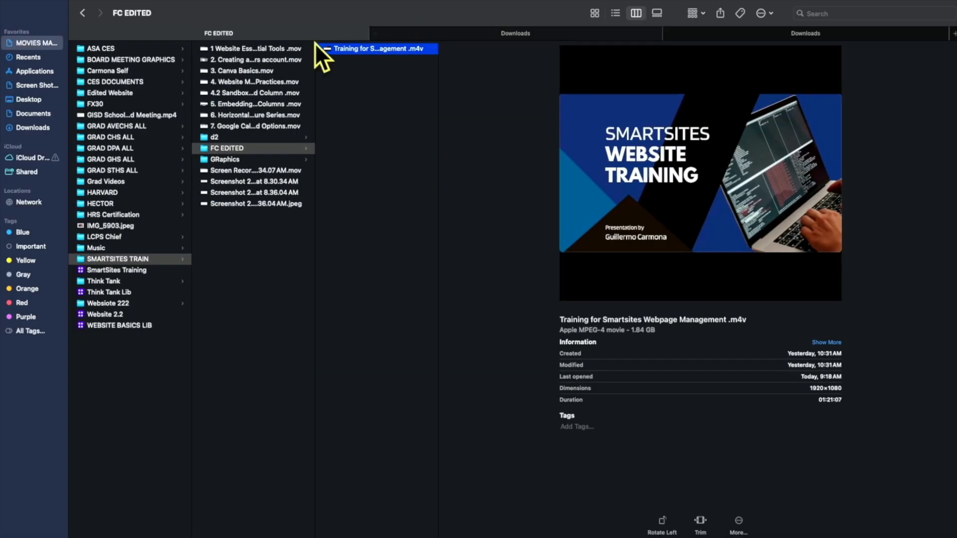
click(28, 129)
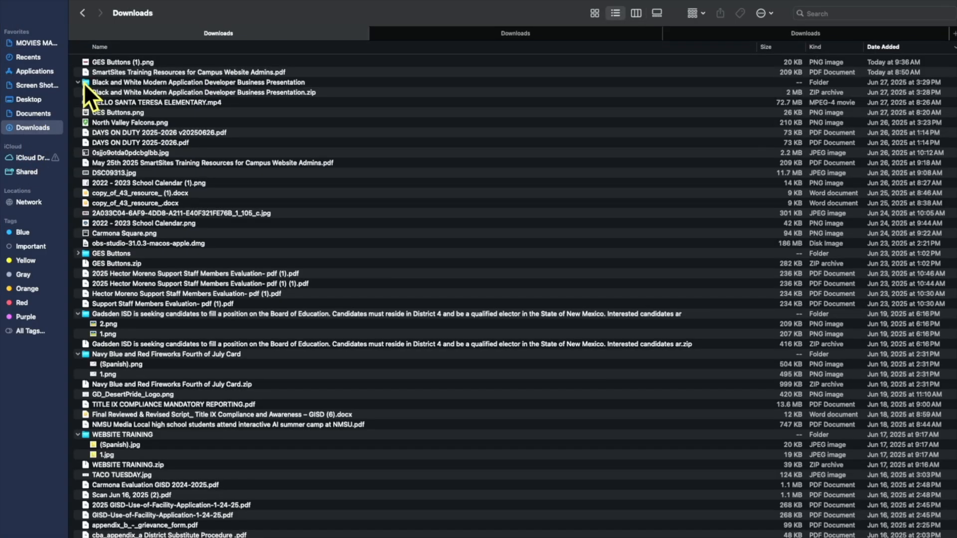
double_click(109, 65)
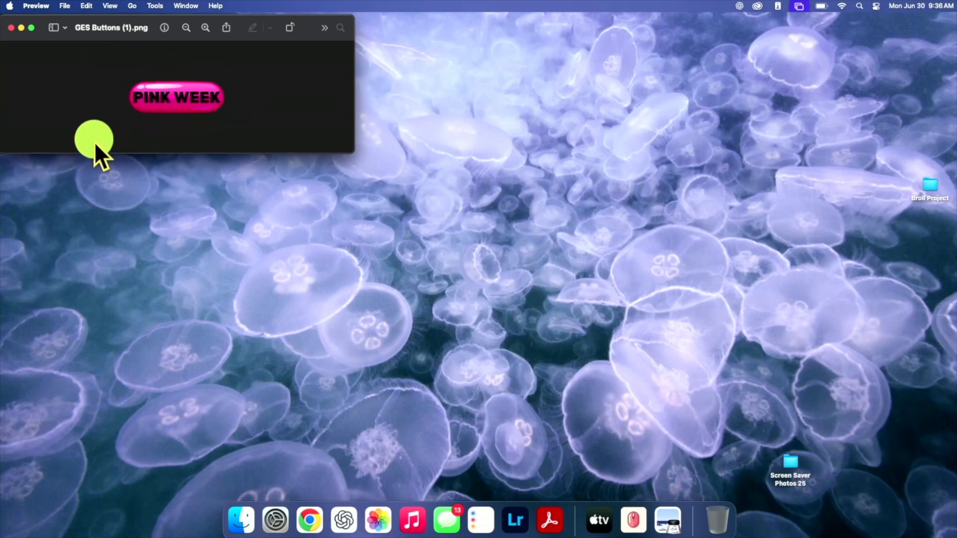
click(10, 29)
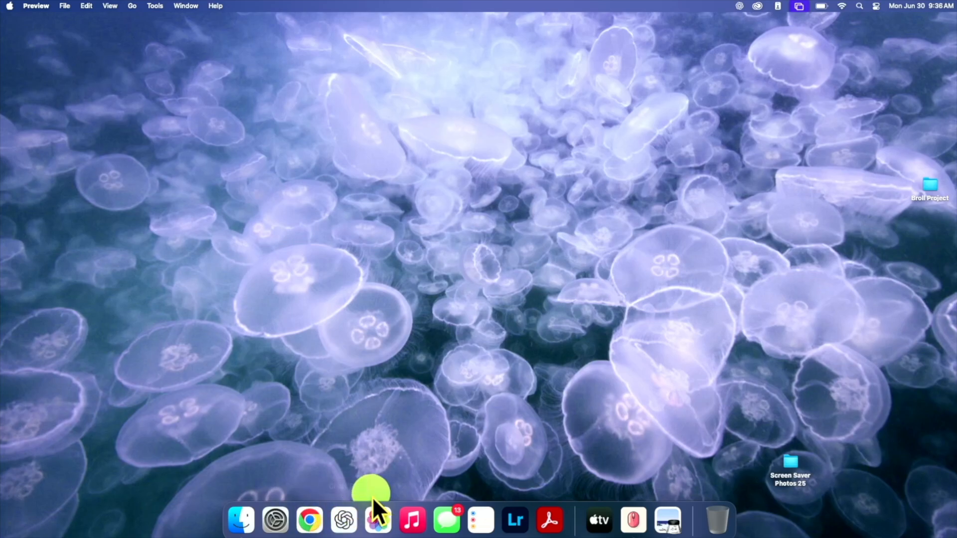
click(320, 521)
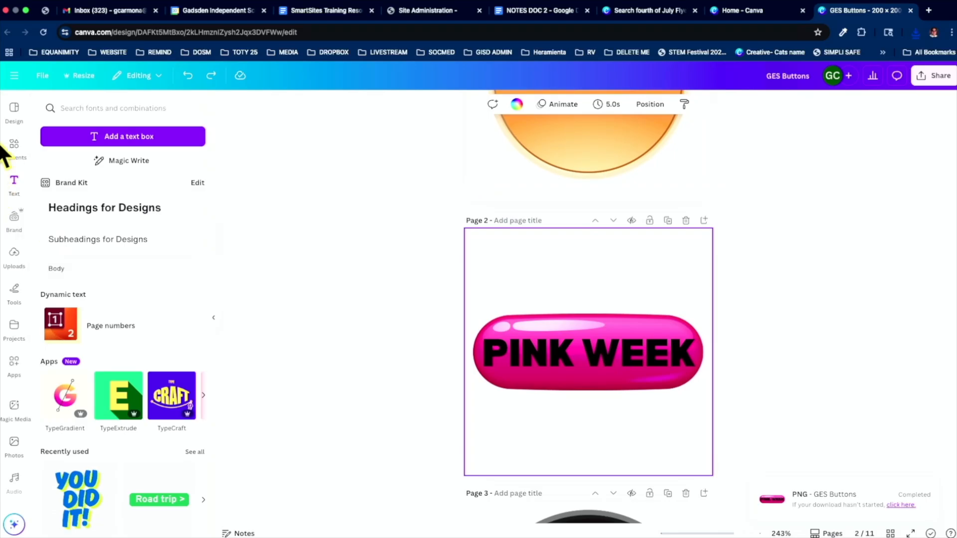
Go to the Canva home page, open the GES Buttons design from the recent designs and show its uploaded images
click(15, 77)
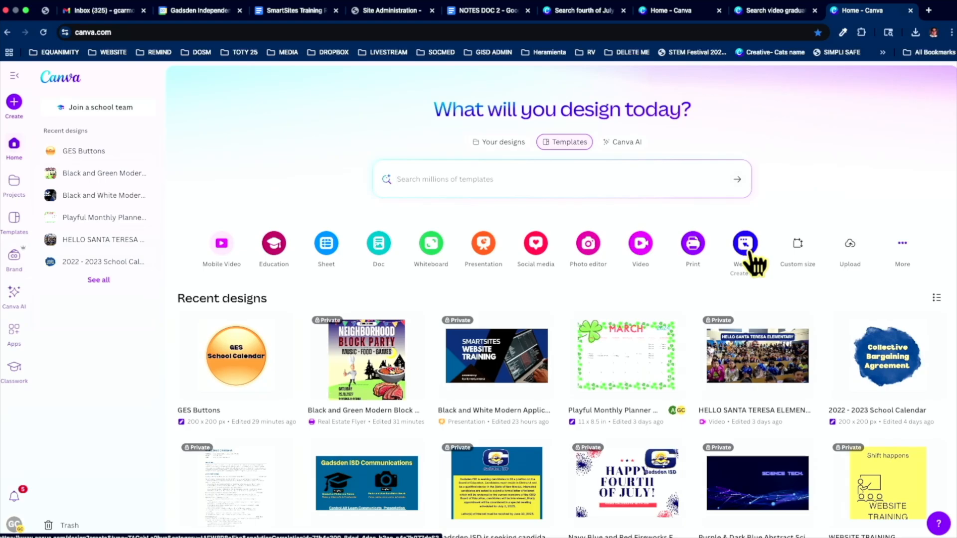
click(250, 371)
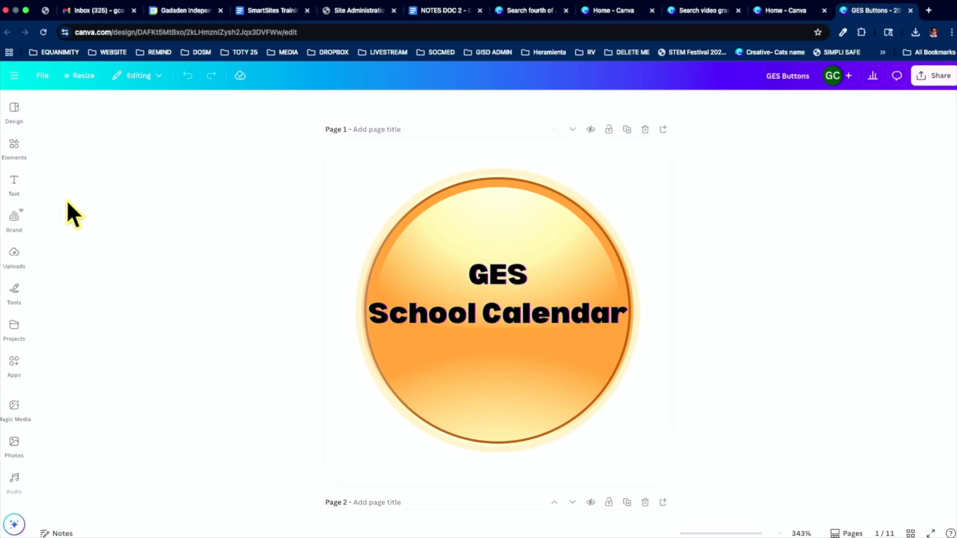
click(22, 268)
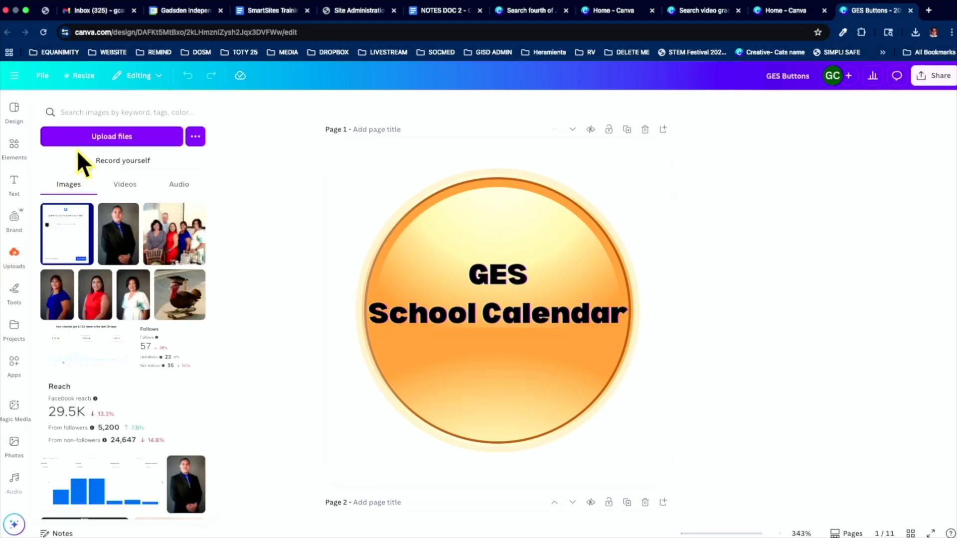
Upload Untitled-327.jpg from the Grad CHS Edited folder in MOVIES MAC to the design's images
click(91, 145)
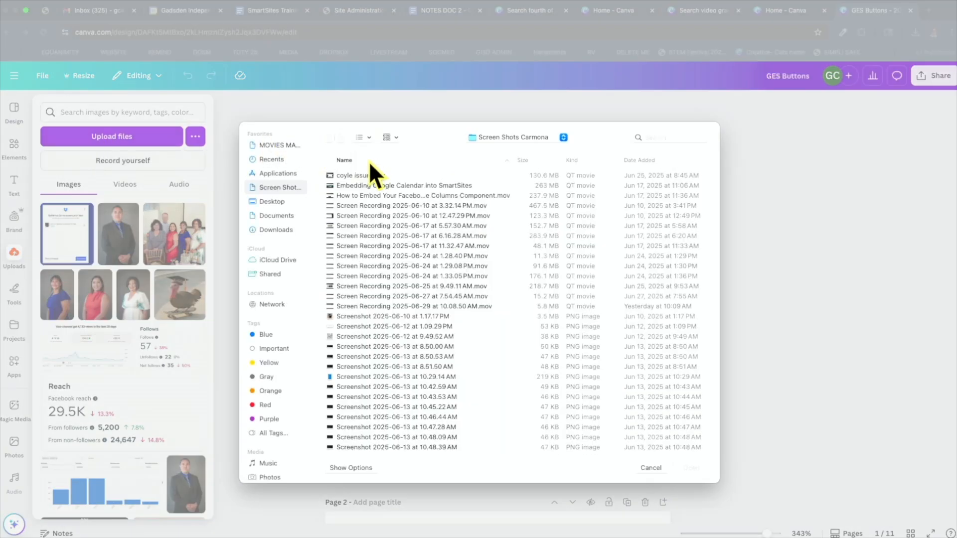
click(277, 143)
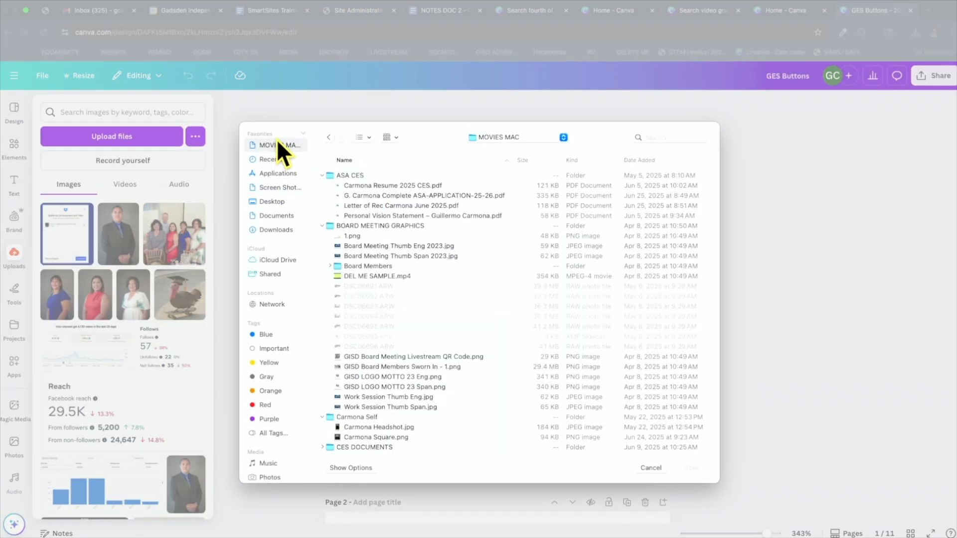
click(321, 175)
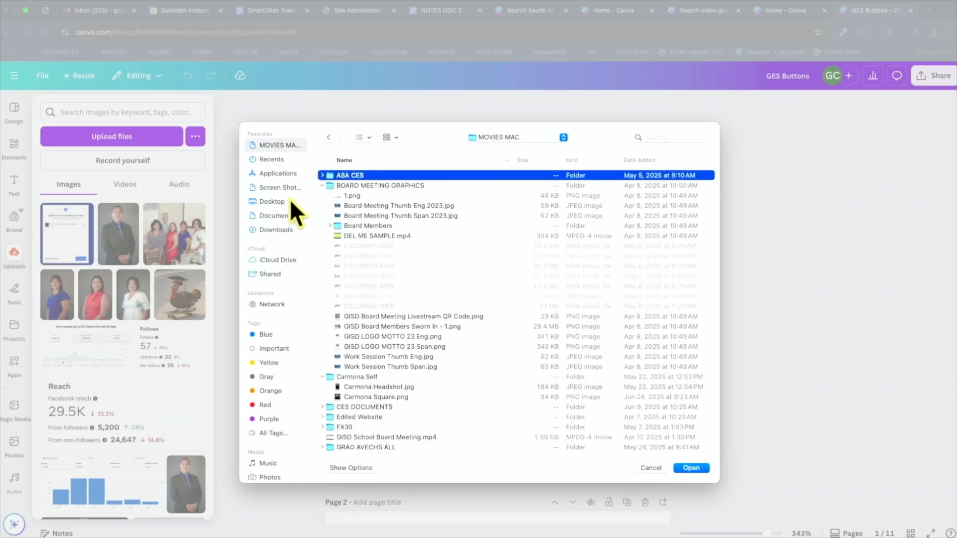
scroll(364, 381, down, 10)
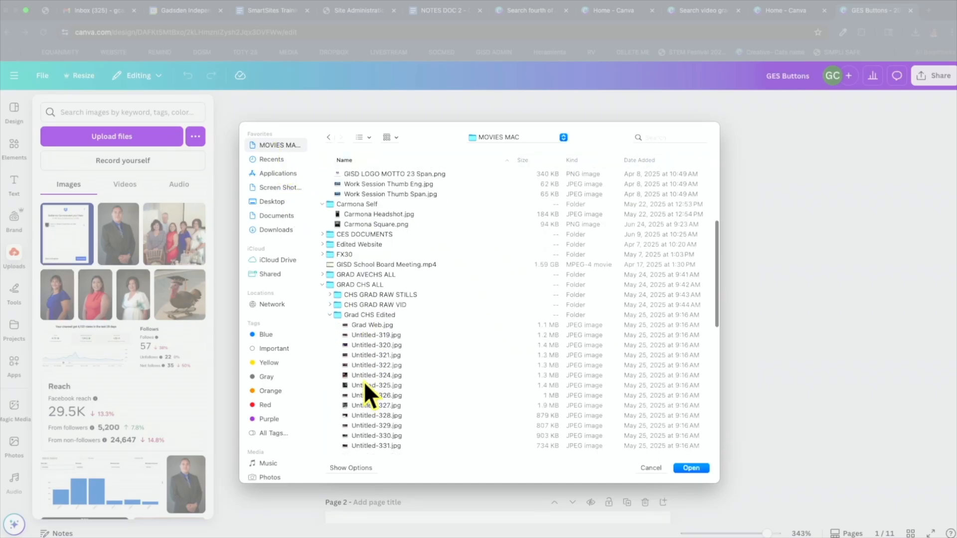
scroll(364, 381, down, 2)
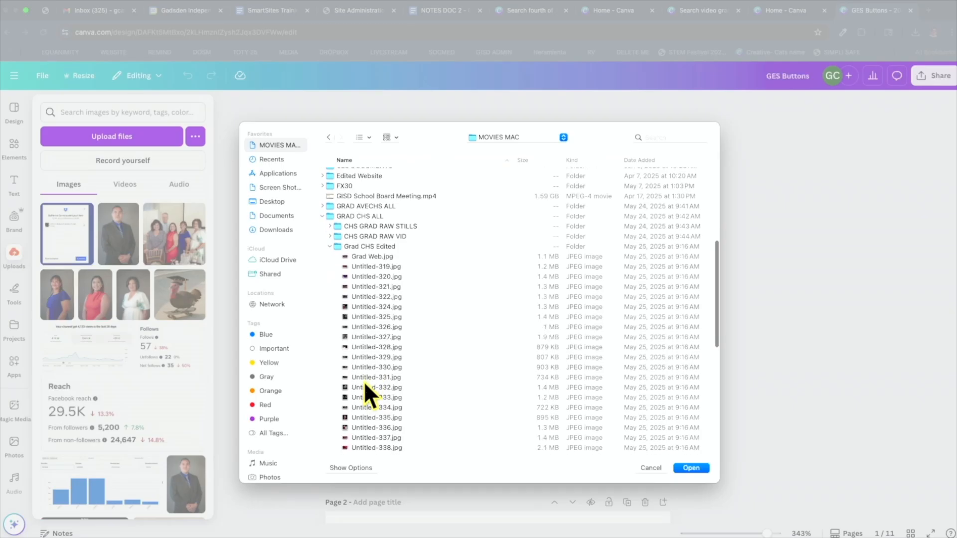
click(363, 339)
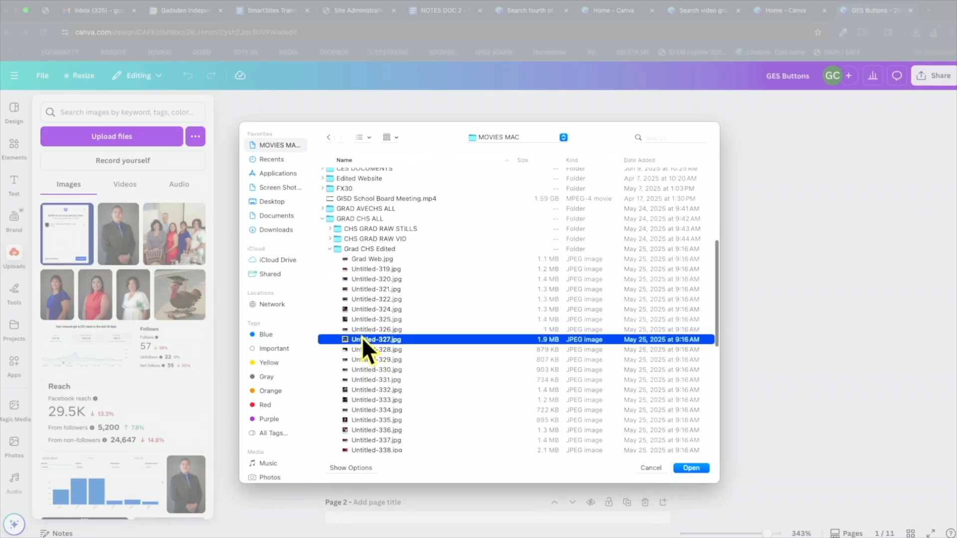
click(692, 468)
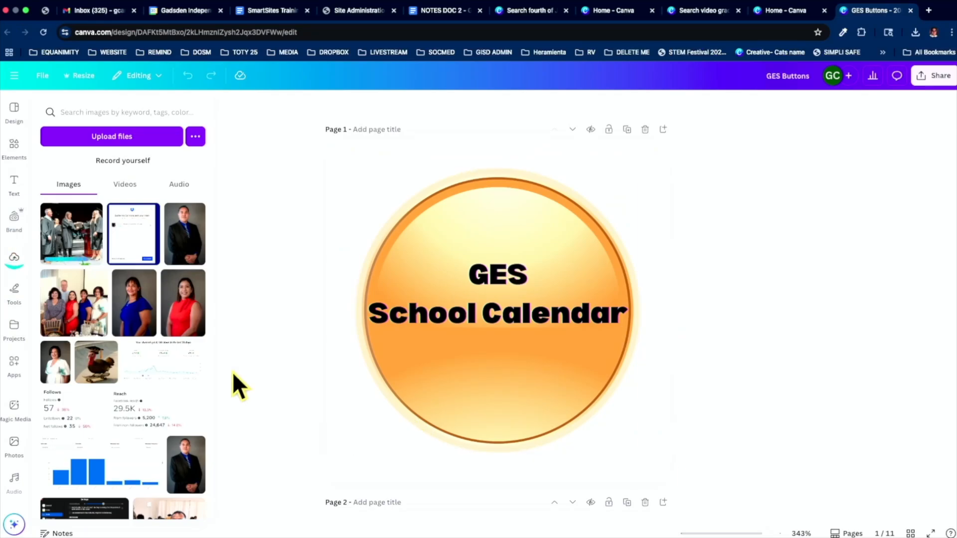
Add the uploaded graduation photo to Page 1, shrink it and place it over the button's lower-left edge
click(73, 249)
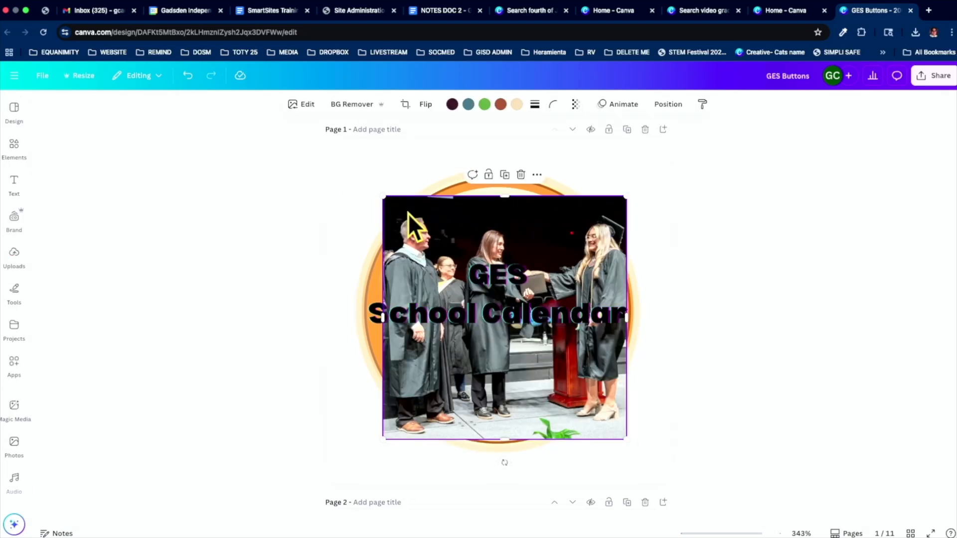
drag(408, 211, 427, 300)
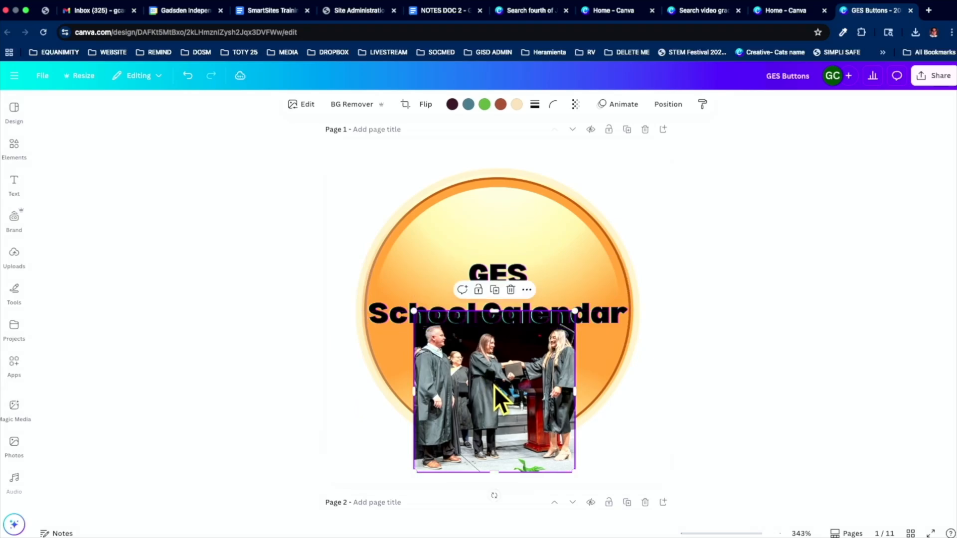
drag(494, 385, 428, 396)
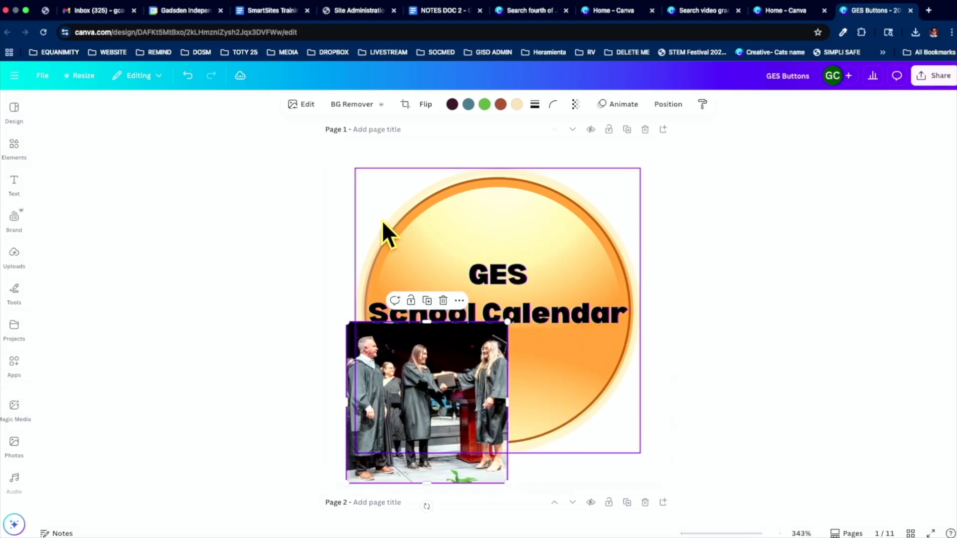
Remove the graduation photo's background, flip it horizontally and move it to the button's lower-right edge
click(352, 104)
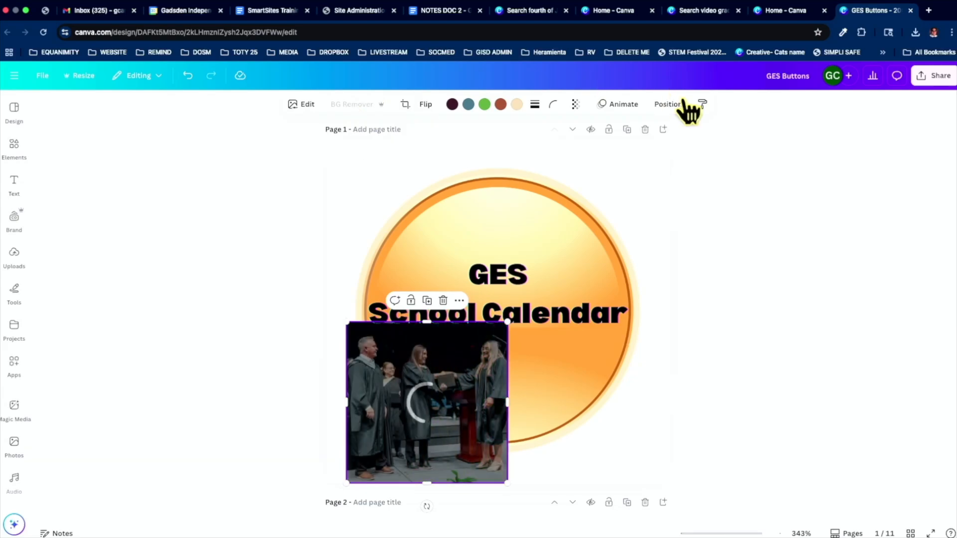
click(421, 111)
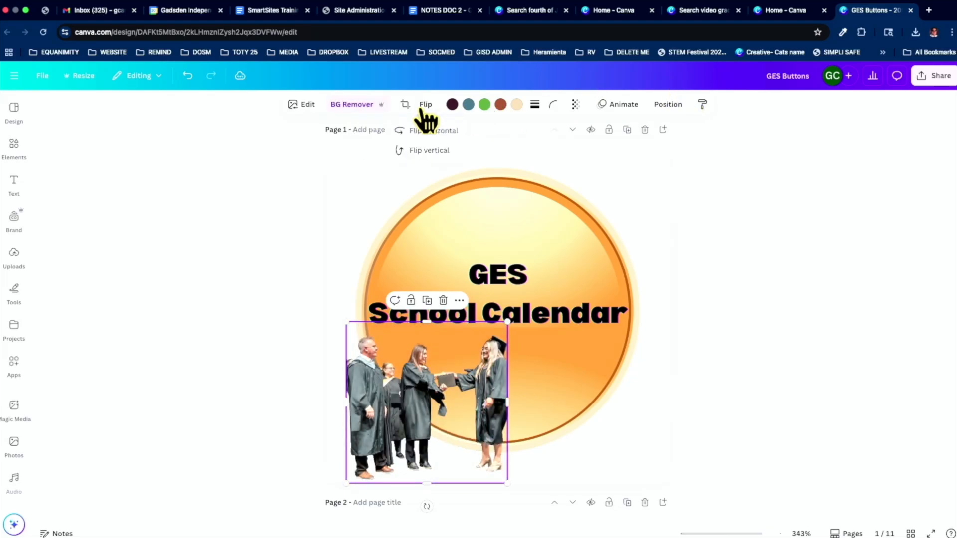
click(423, 131)
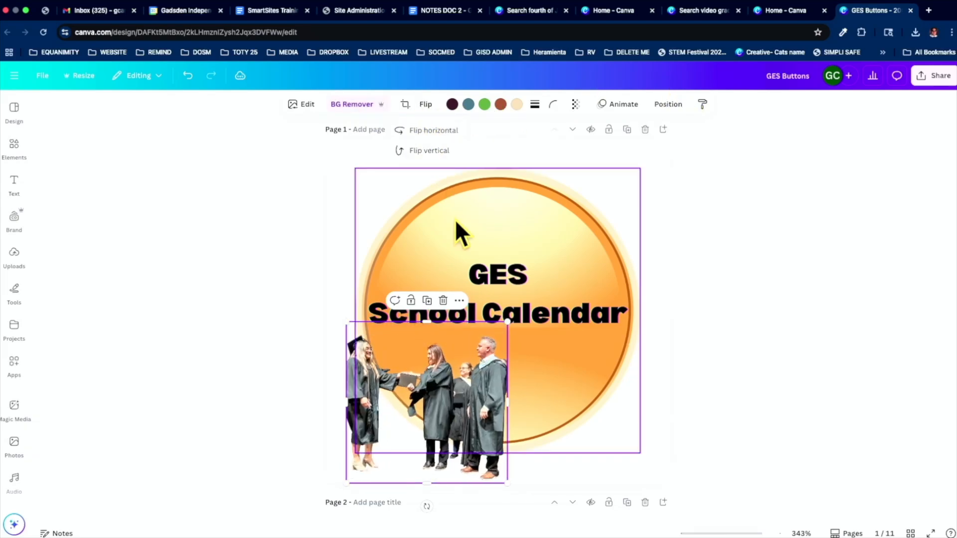
drag(419, 392, 579, 396)
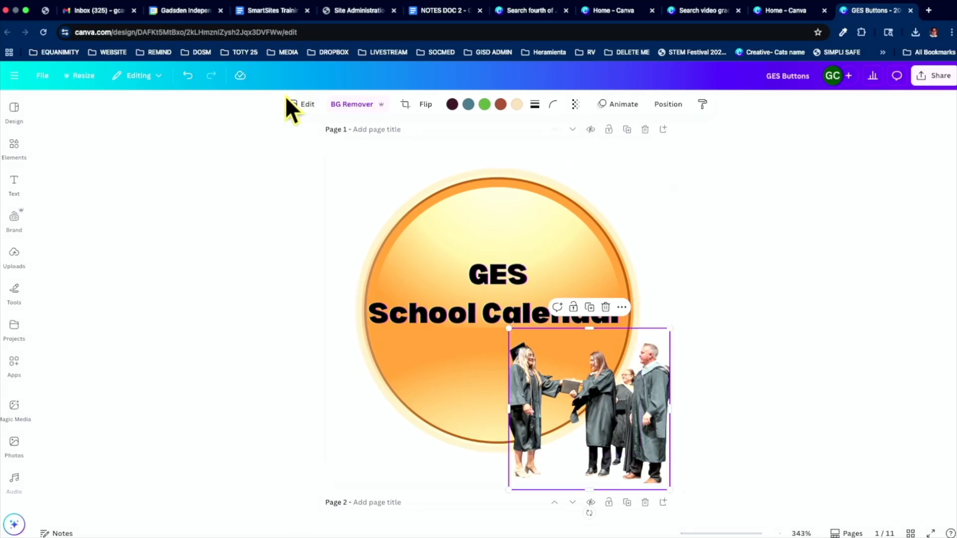
Set the graduation photo's temperature to -10 and brightness to 12, and apply Auto-adjust to it
click(297, 103)
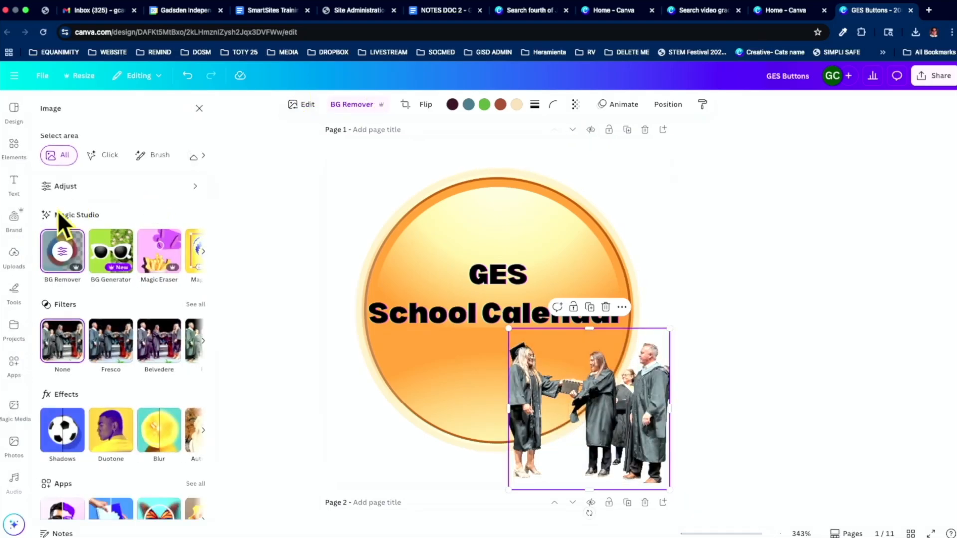
click(57, 188)
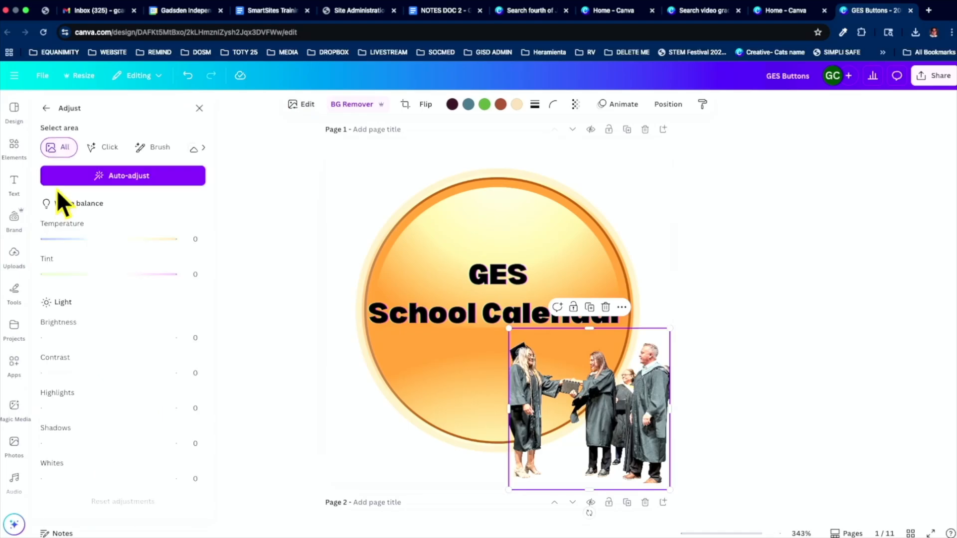
mouse_move(113, 246)
mouse_down()
mouse_move(145, 258)
mouse_move(109, 259)
mouse_up()
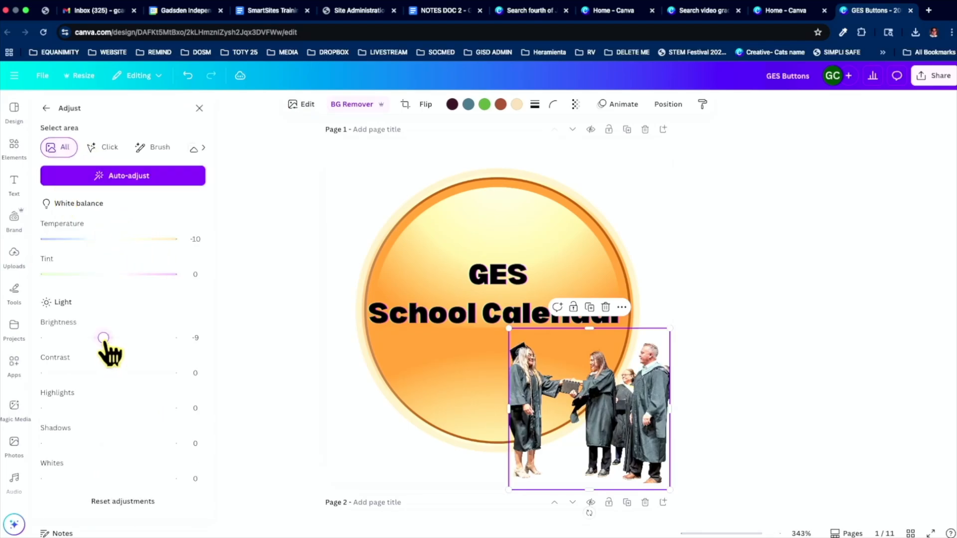
mouse_move(107, 352)
mouse_down()
mouse_move(154, 357)
mouse_move(122, 356)
mouse_up()
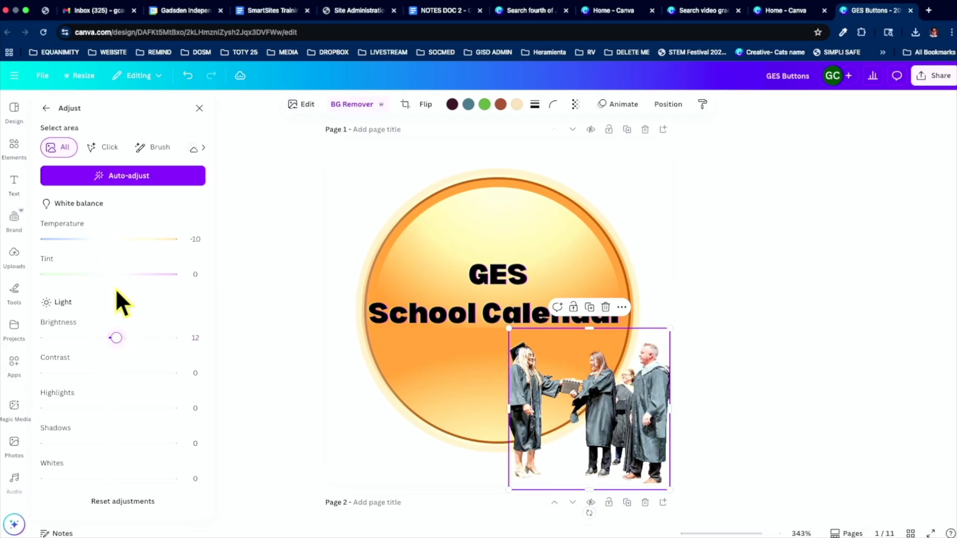
click(109, 180)
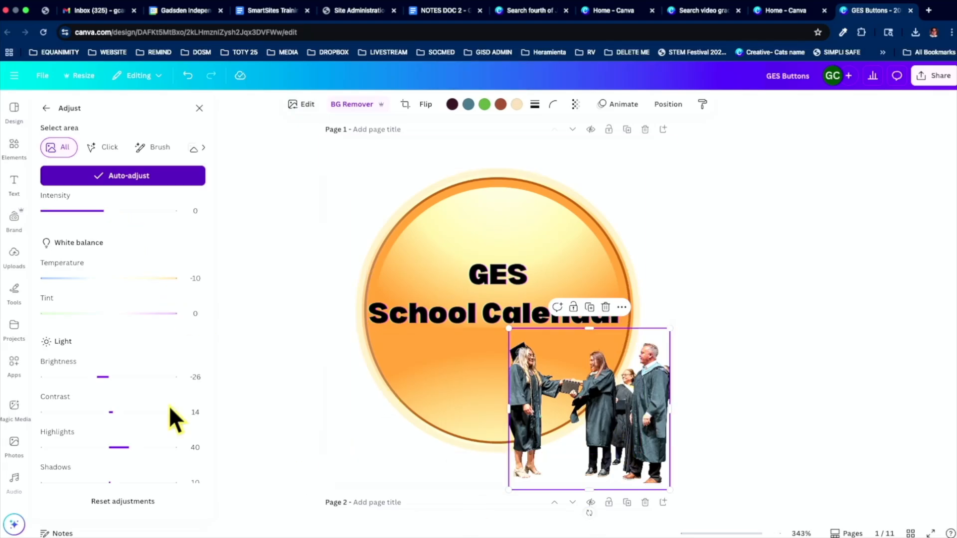
click(199, 108)
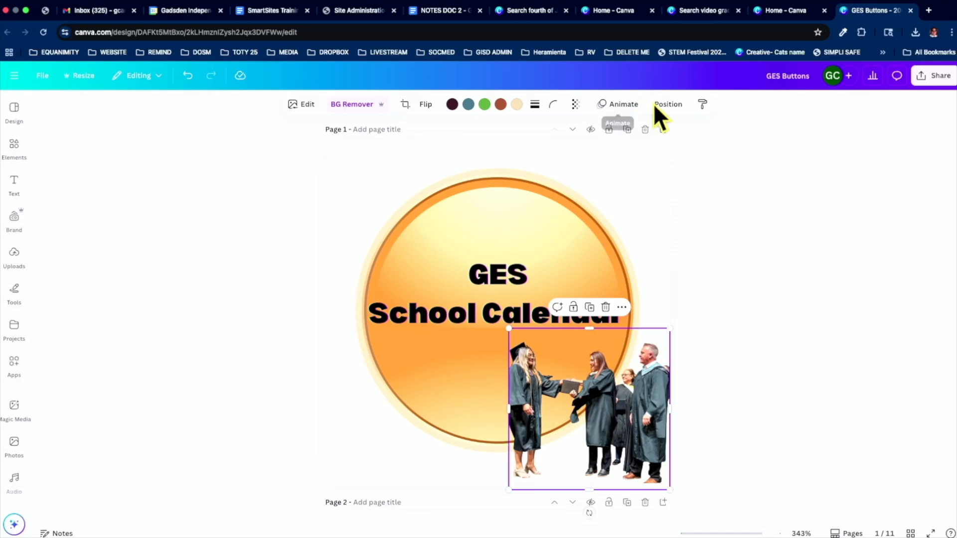
Apply the Shake Zoom animation to the graduation photo on Page 1
click(617, 105)
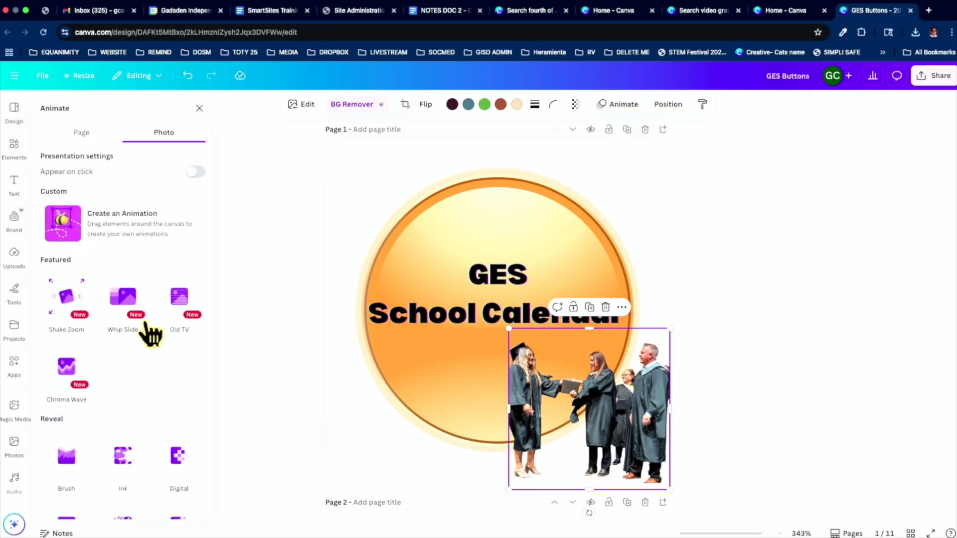
click(76, 312)
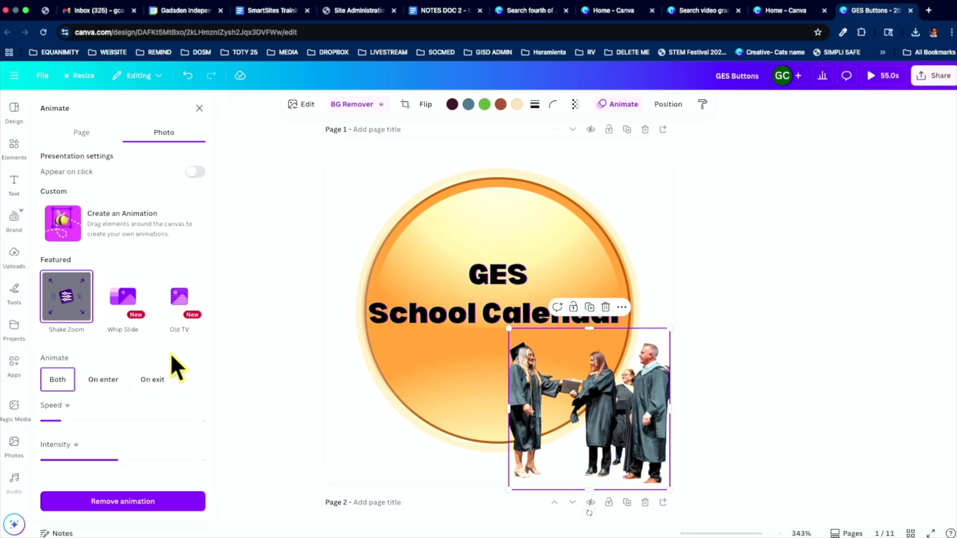
Place the uploaded bar chart image on Page 1 and delete it again
click(11, 257)
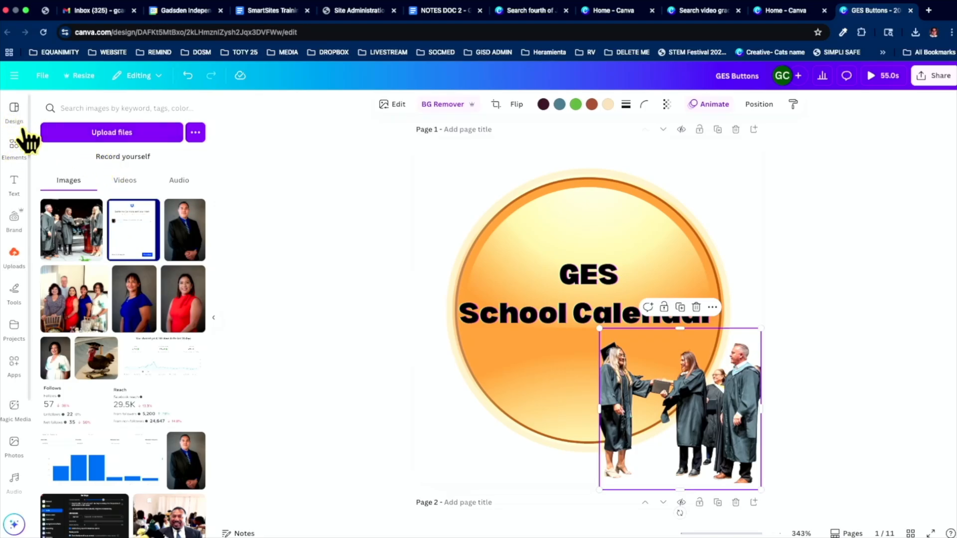
click(85, 471)
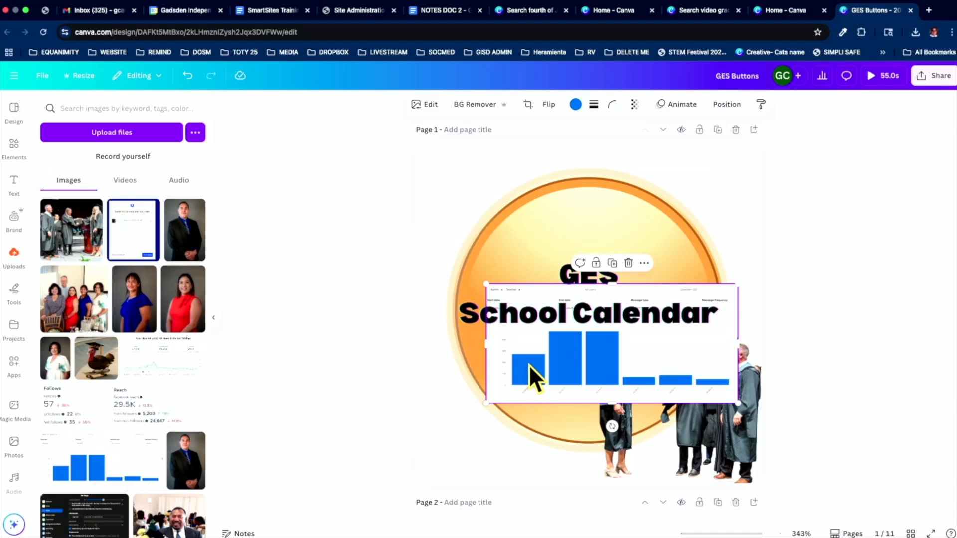
key(Delete)
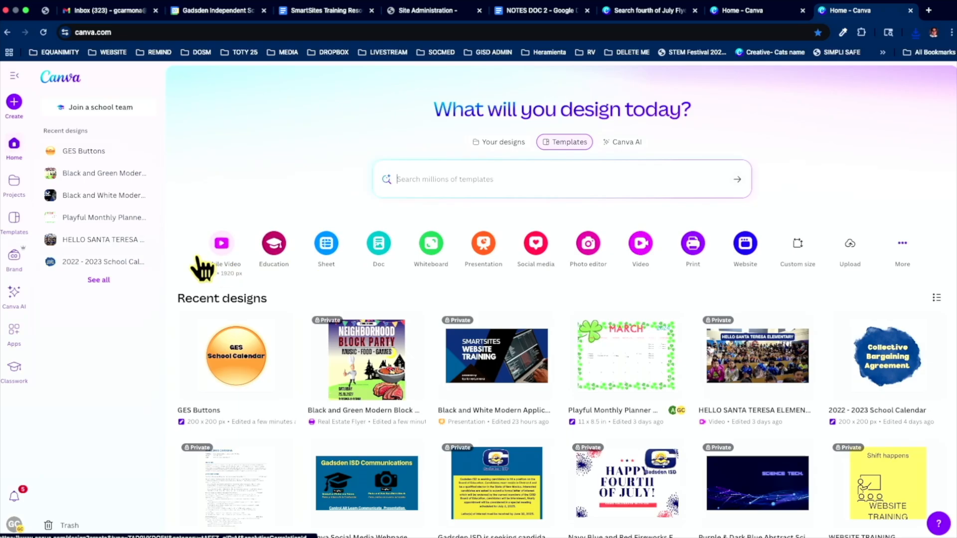
Open the full list of design types from the Canva home page and browse the video templates
click(903, 244)
scroll(504, 284, down, 10)
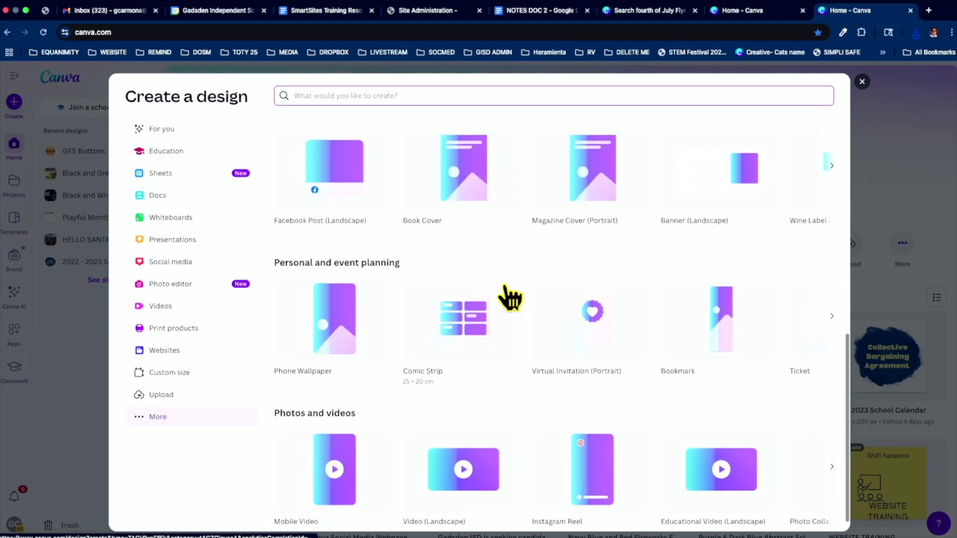
click(155, 309)
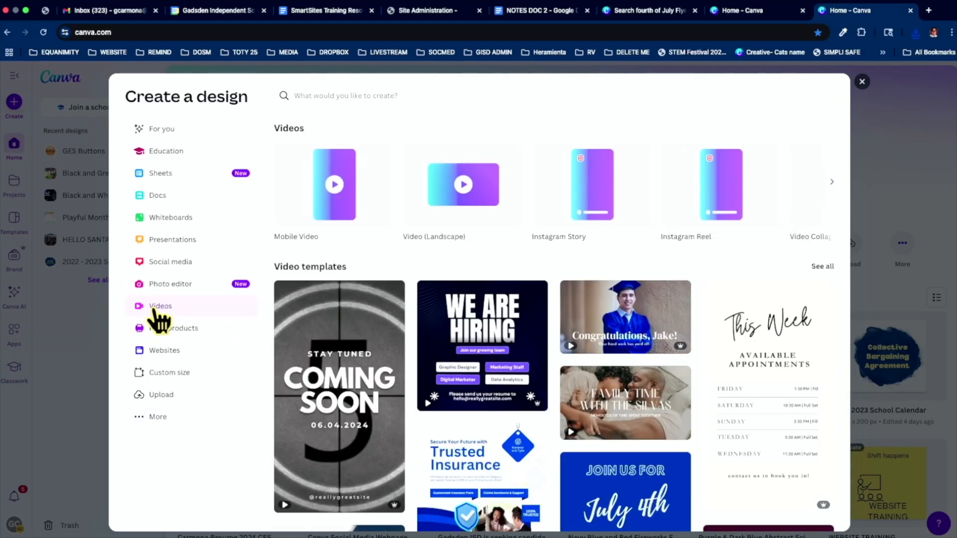
scroll(603, 401, down, 6)
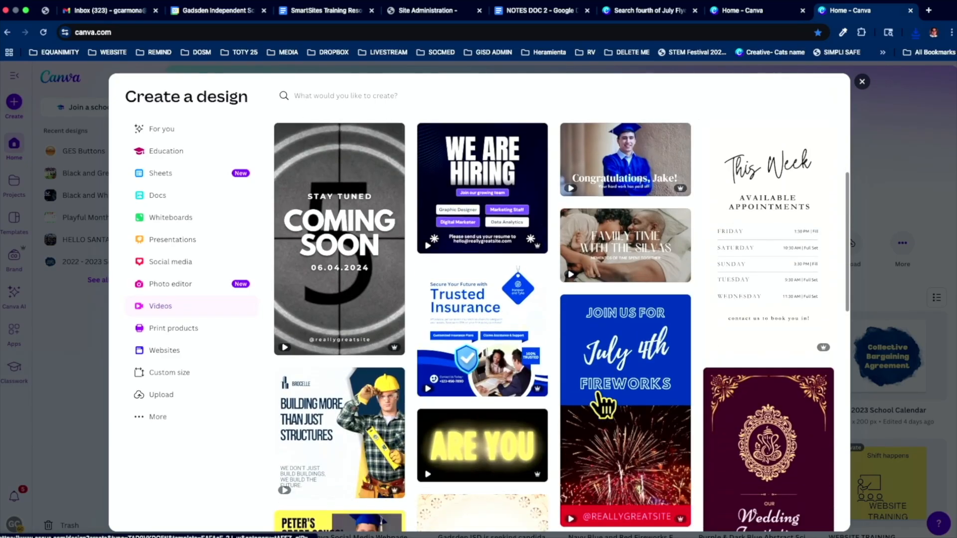
scroll(603, 406, down, 8)
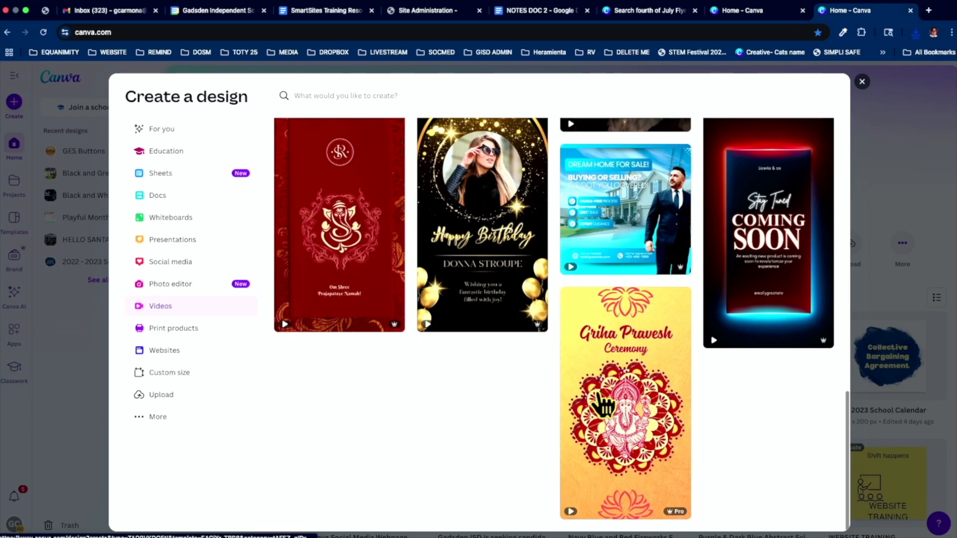
scroll(603, 406, up, 6)
scroll(603, 404, up, 8)
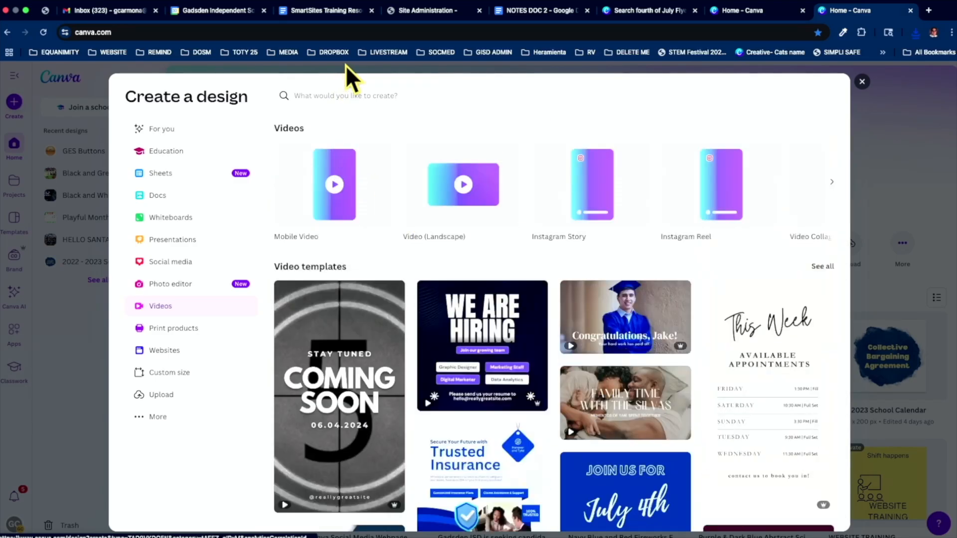
Search the design types for "graduation" and close the Create a design window
click(341, 95)
text(graduation)
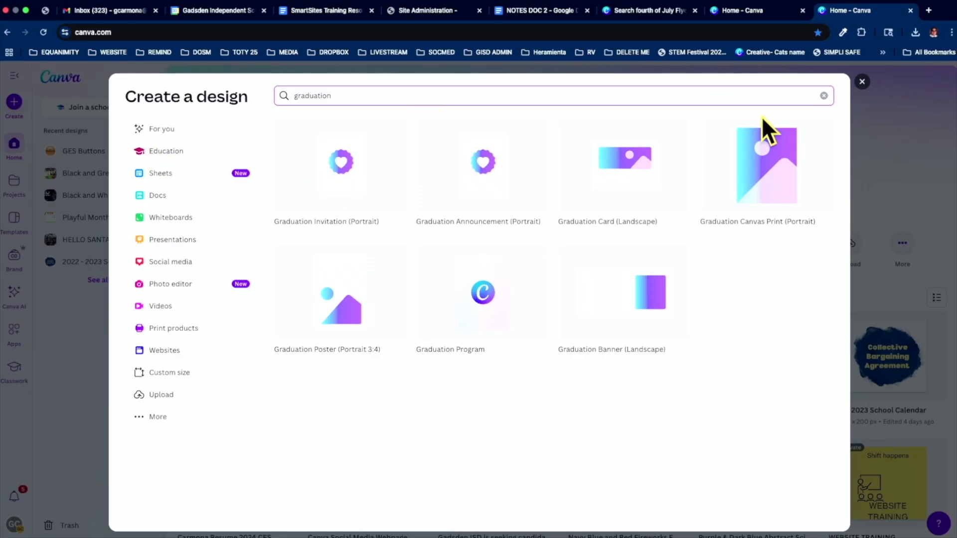
click(862, 82)
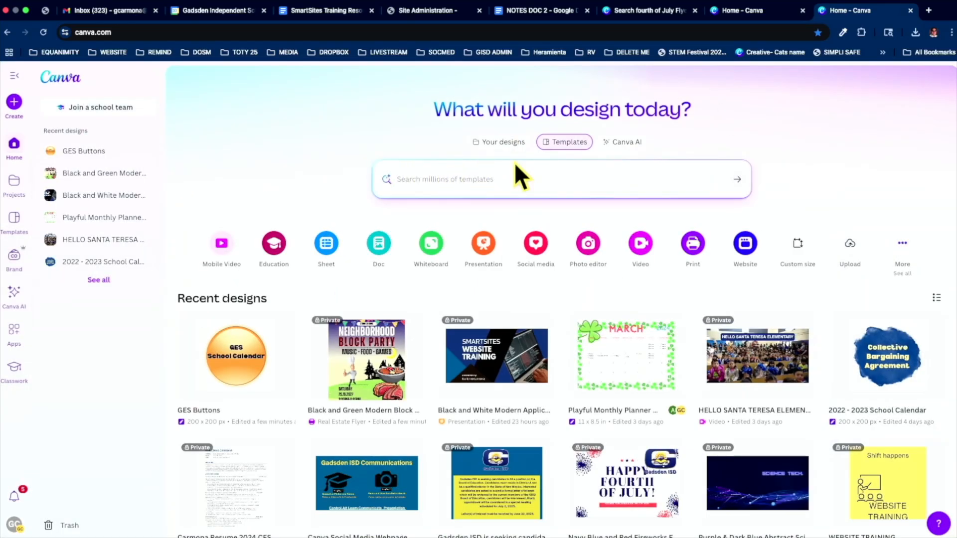
Search the Canva templates for "video graduation"
click(501, 147)
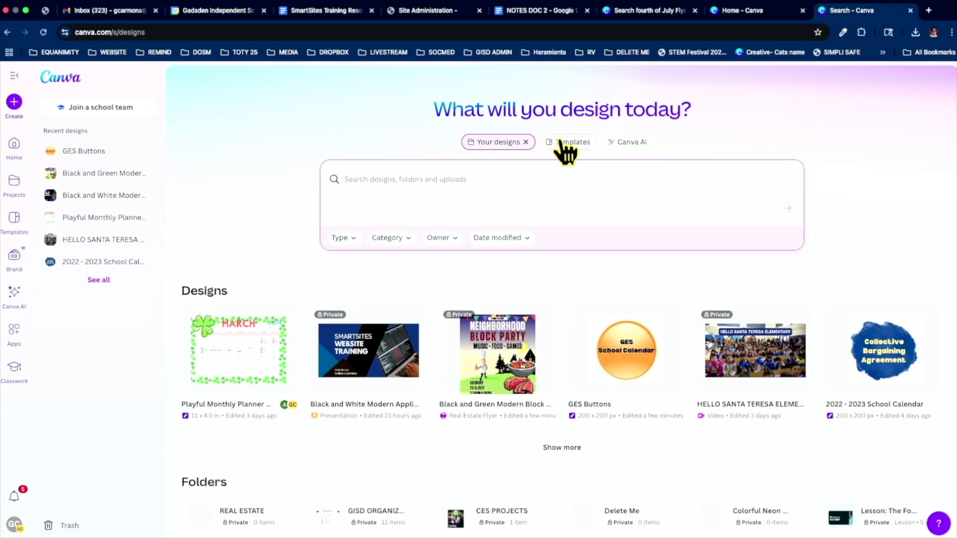
click(564, 147)
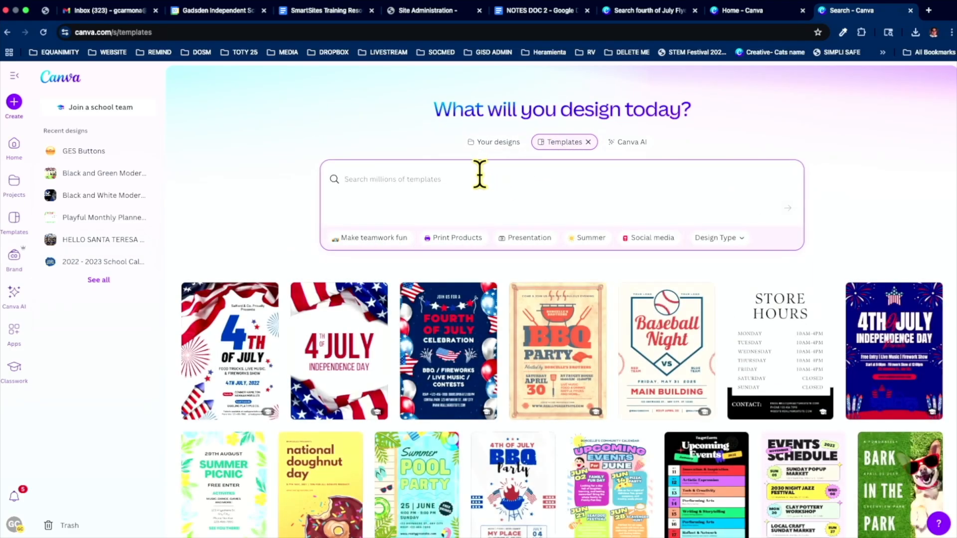
text(vid)
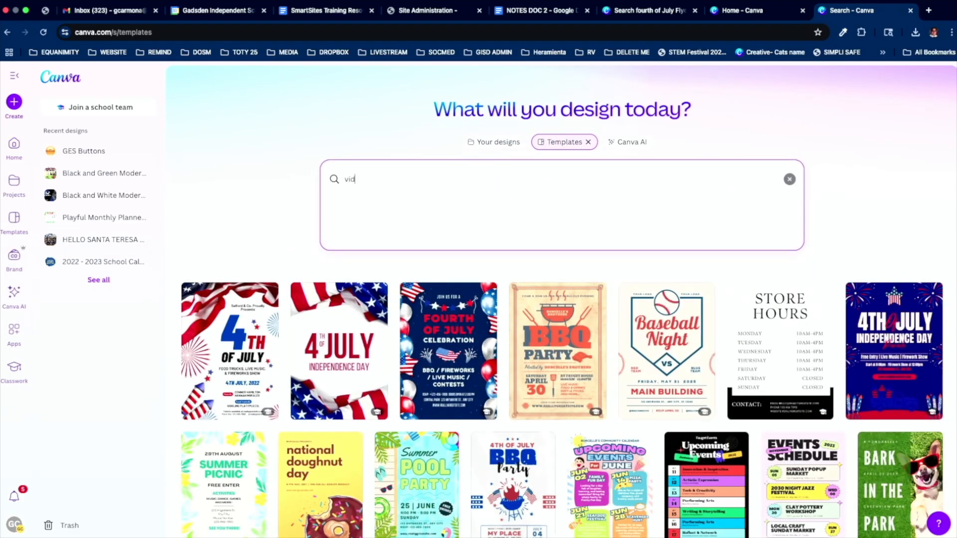
text(eo graduation)
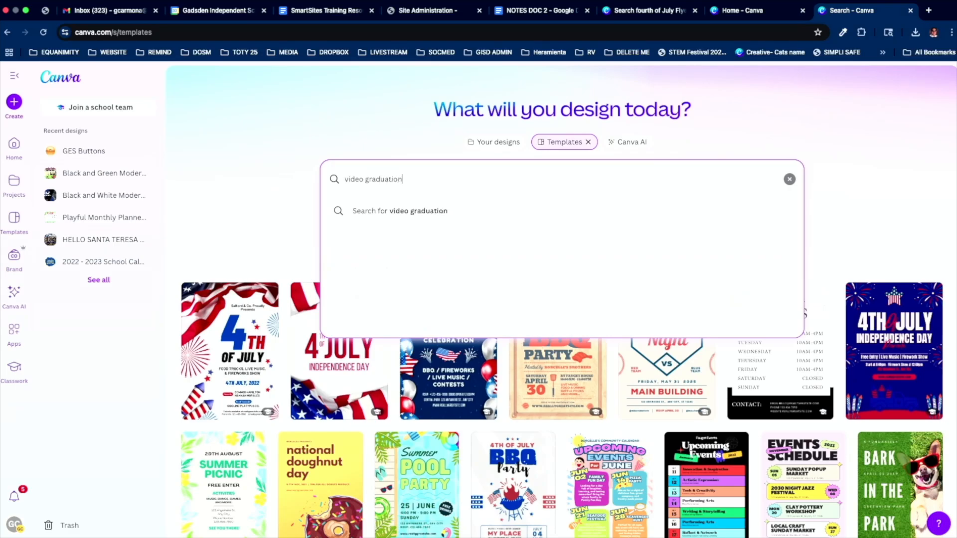
key(Return)
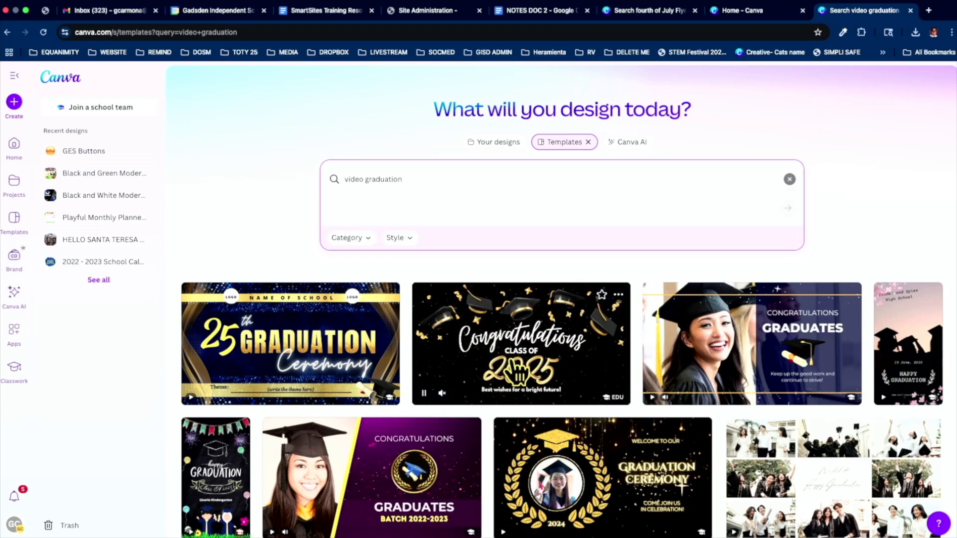
Open the black and gold "Congratulations Class of 2025" video template for editing and shorten its first page to 5.4 seconds
click(502, 354)
click(652, 223)
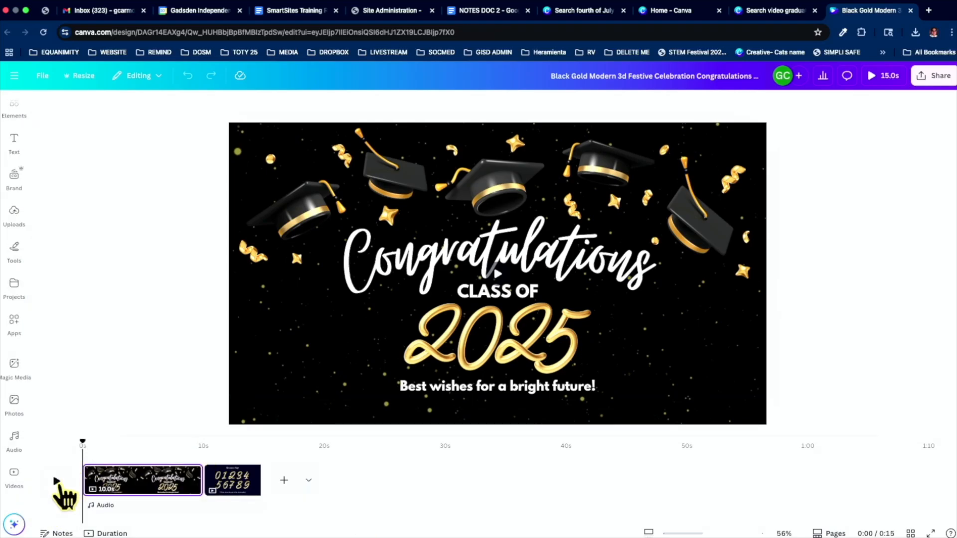
click(56, 481)
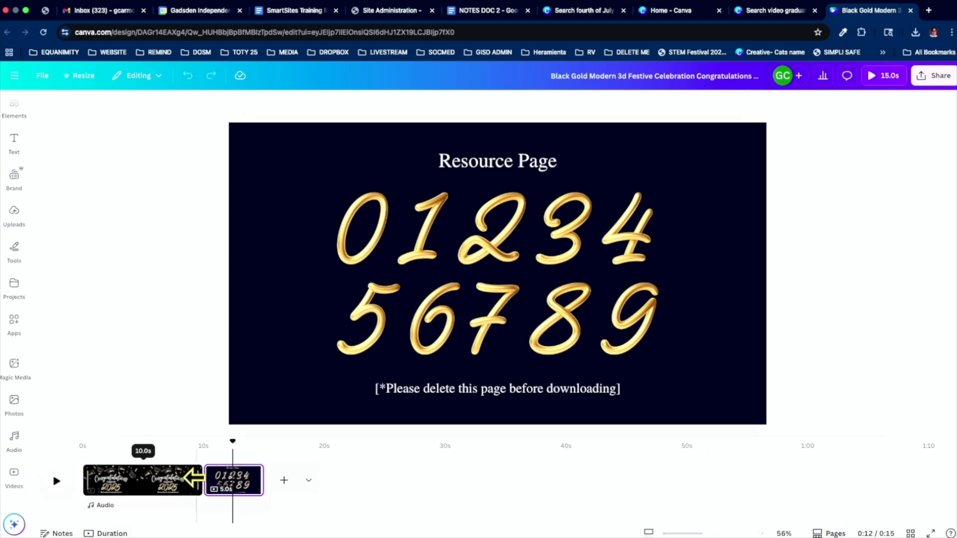
drag(195, 479, 143, 482)
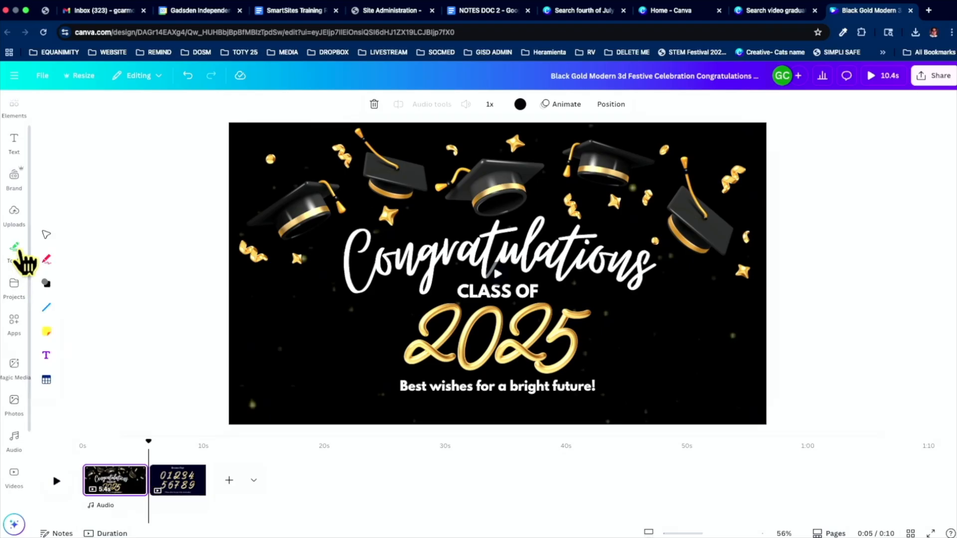
Insert the uploaded 20-second video of the seated schoolchildren into the timeline between the congratulations page and the resource page
click(18, 219)
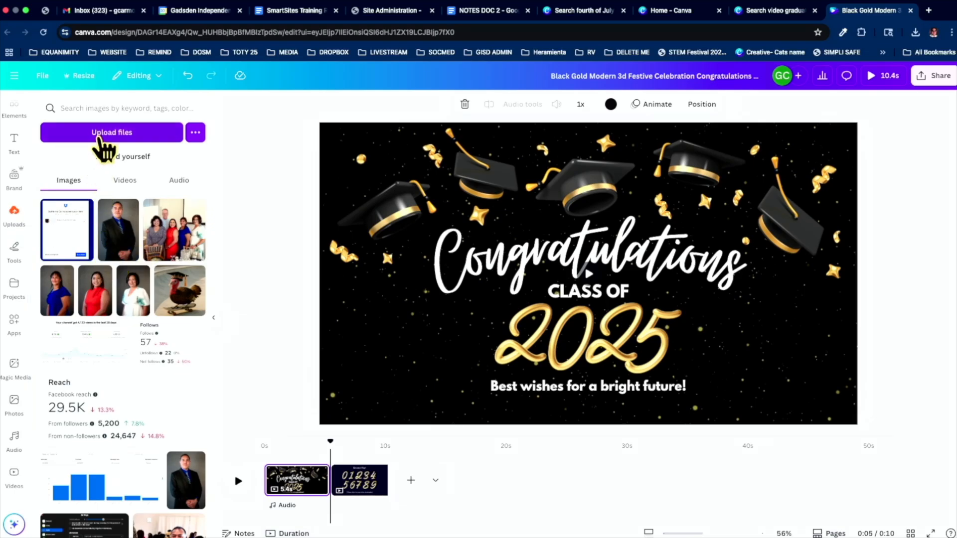
click(120, 187)
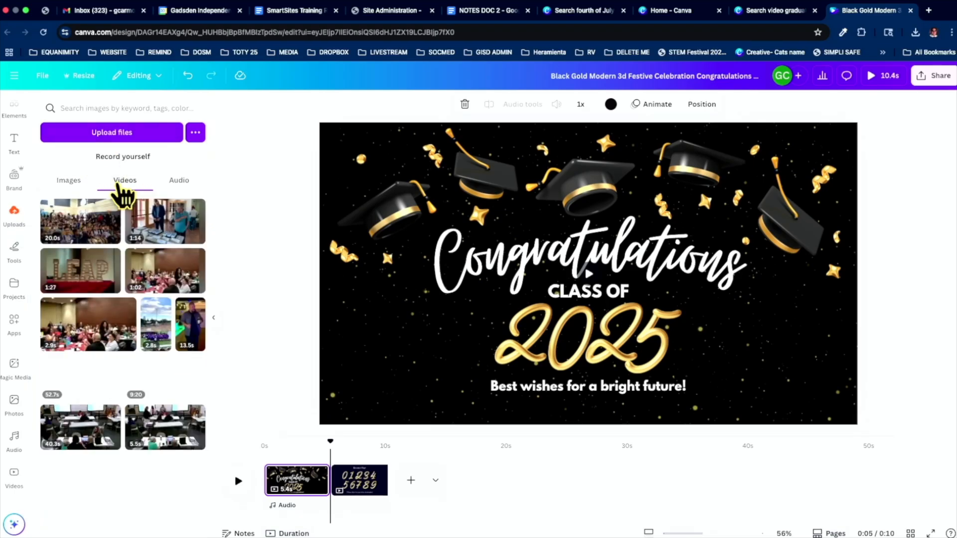
mouse_move(91, 242)
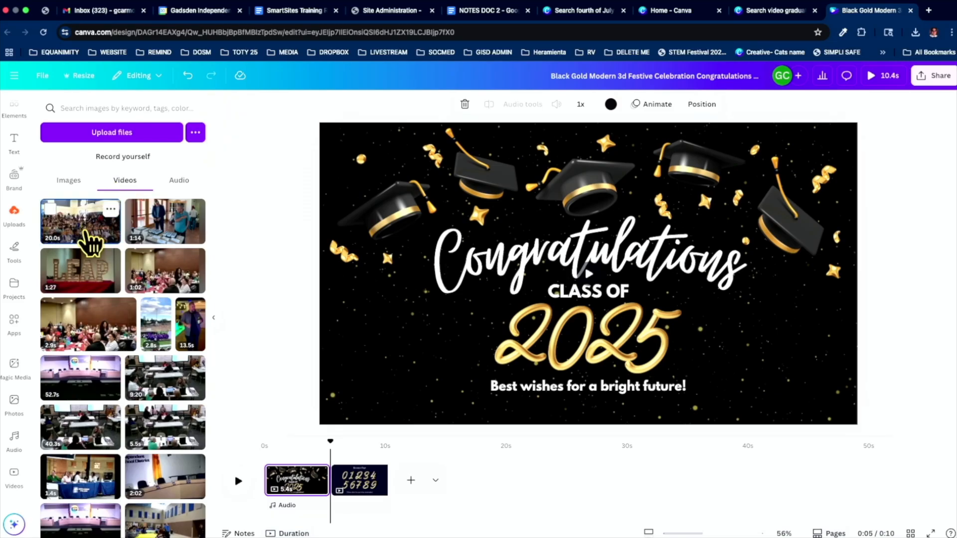
drag(90, 242, 338, 496)
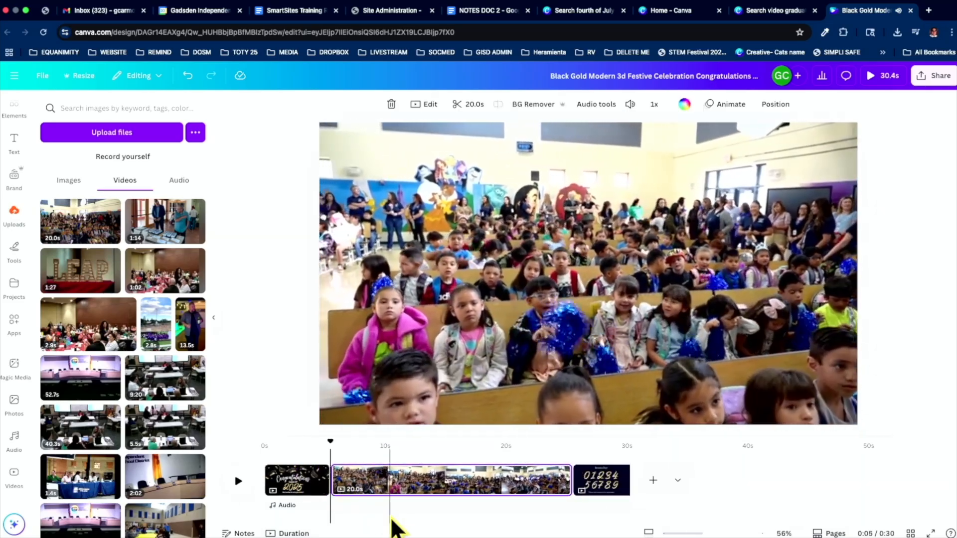
Preview the inserted schoolchildren video briefly, pause it and dismiss the Live Caption overlay
click(238, 482)
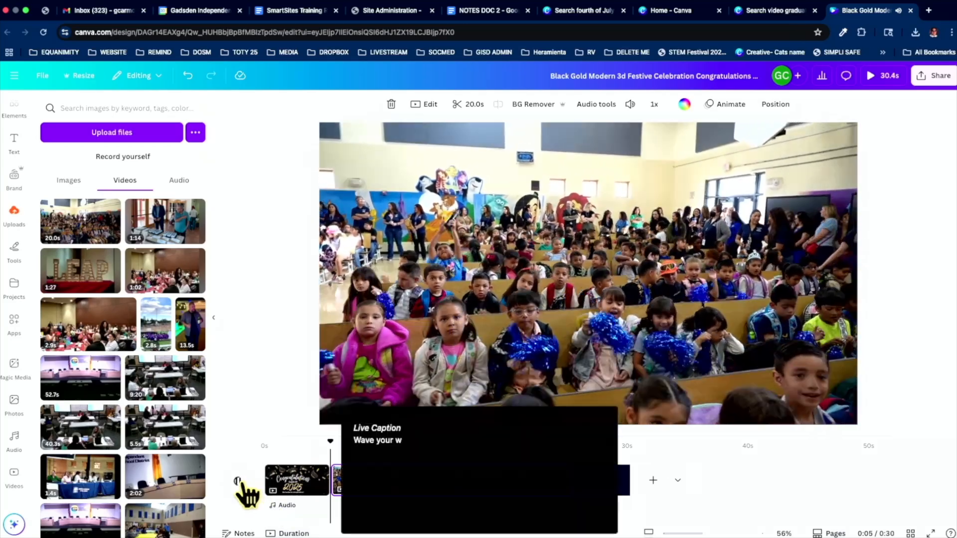
key(space)
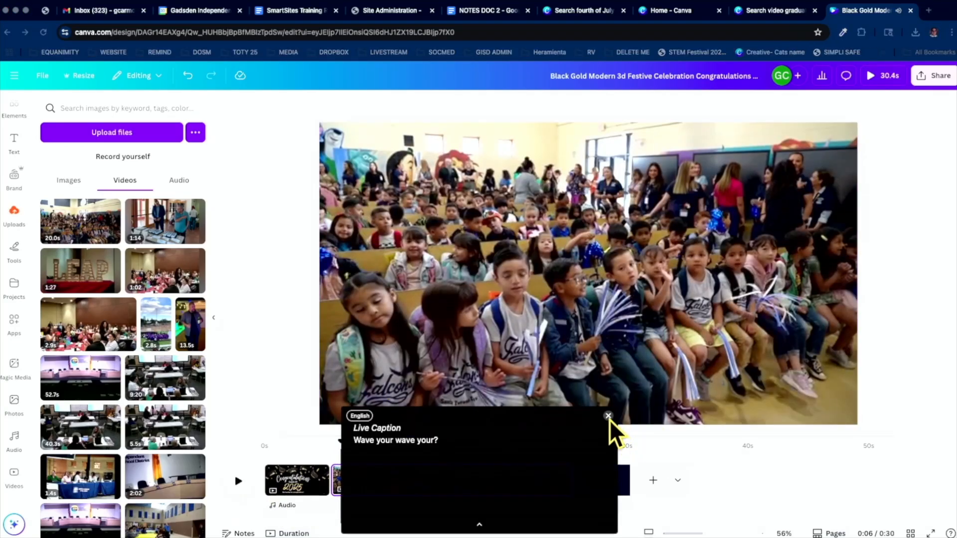
click(609, 420)
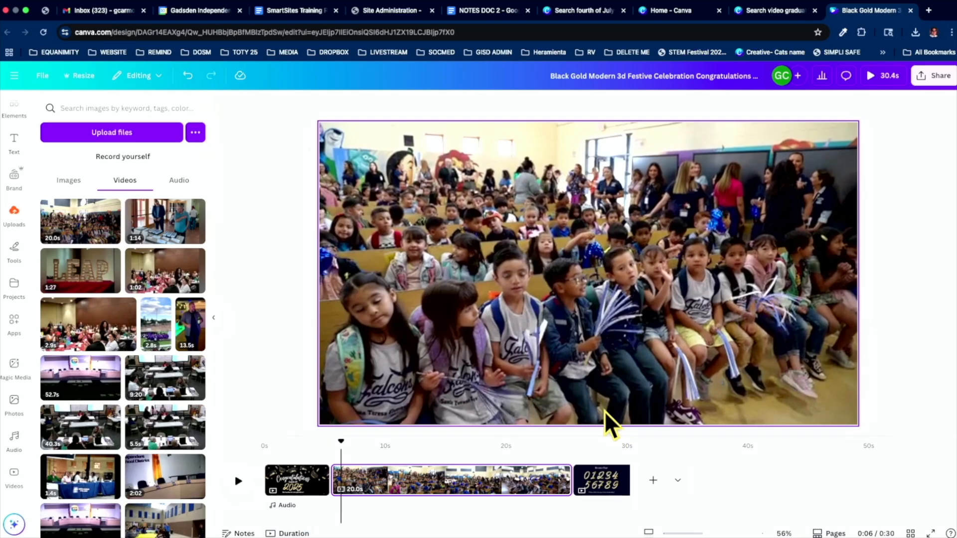
Turn off Bluetooth in the Mac's System Settings, switch back to the Canva design and resume playing the video
mouse_move(175, 2)
click(9, 5)
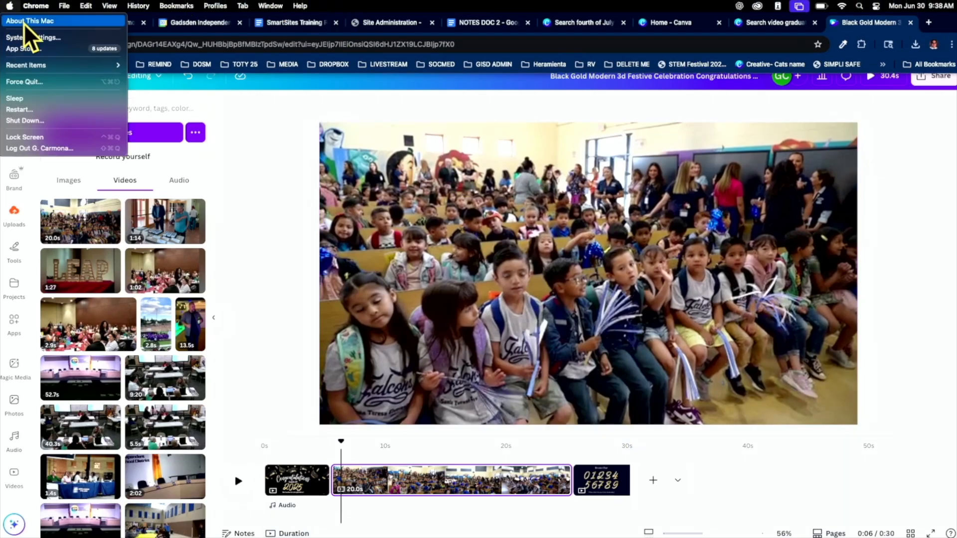
click(35, 41)
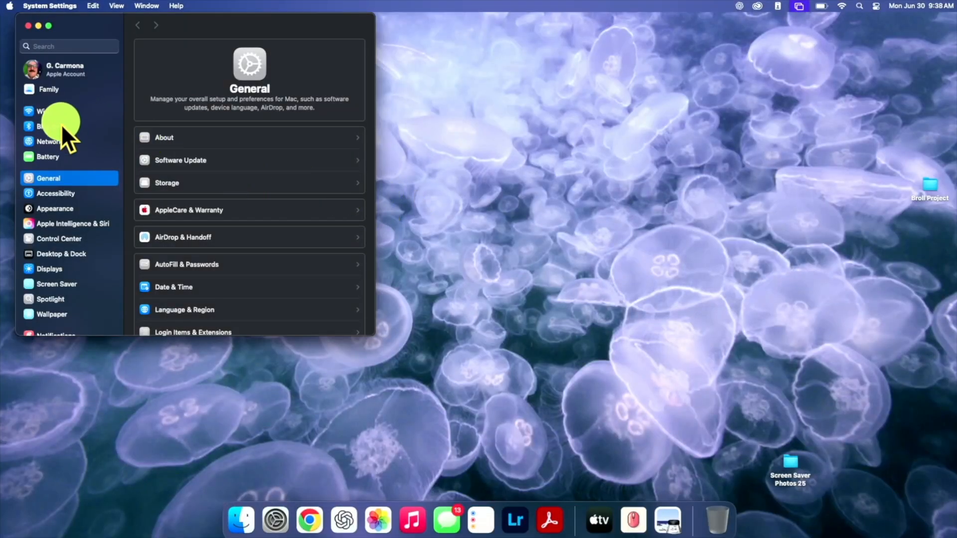
click(62, 126)
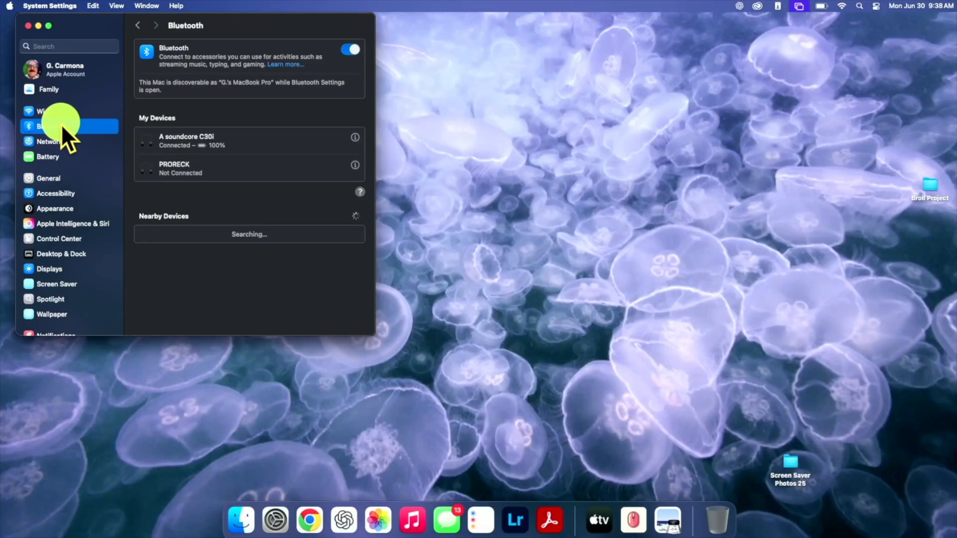
click(347, 50)
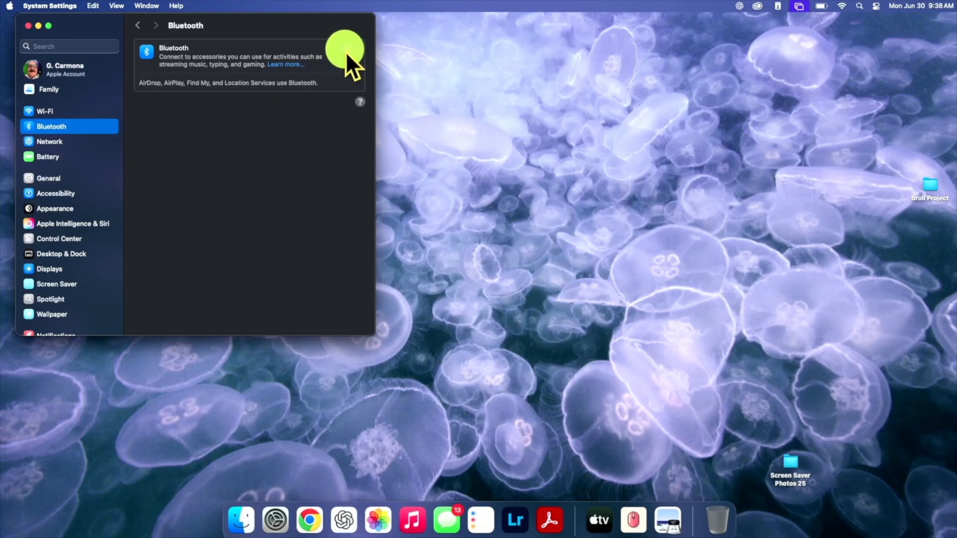
key(ctrl+Up)
click(352, 13)
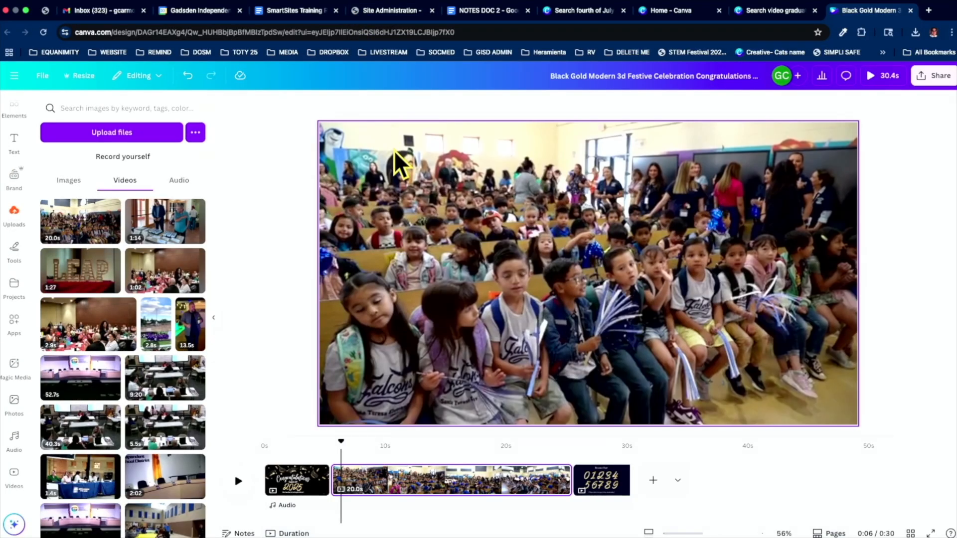
click(246, 482)
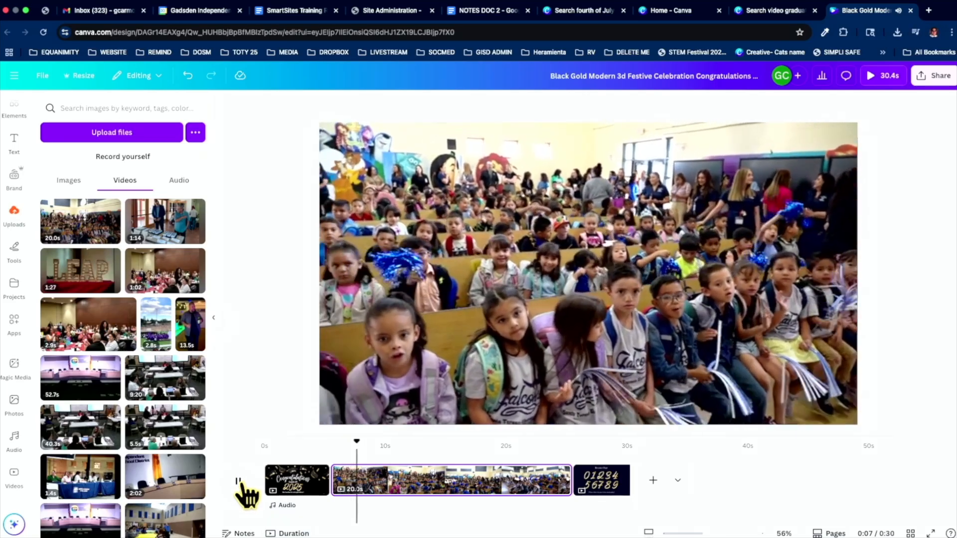
Mute the 20-second crowd clip by setting its volume to 0
key(XF86AudioLowerVolume)
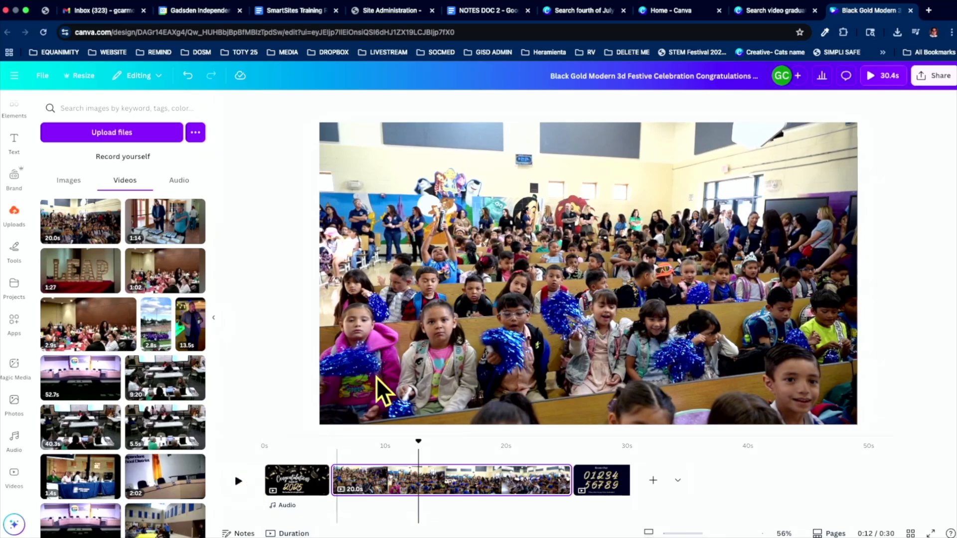
click(378, 482)
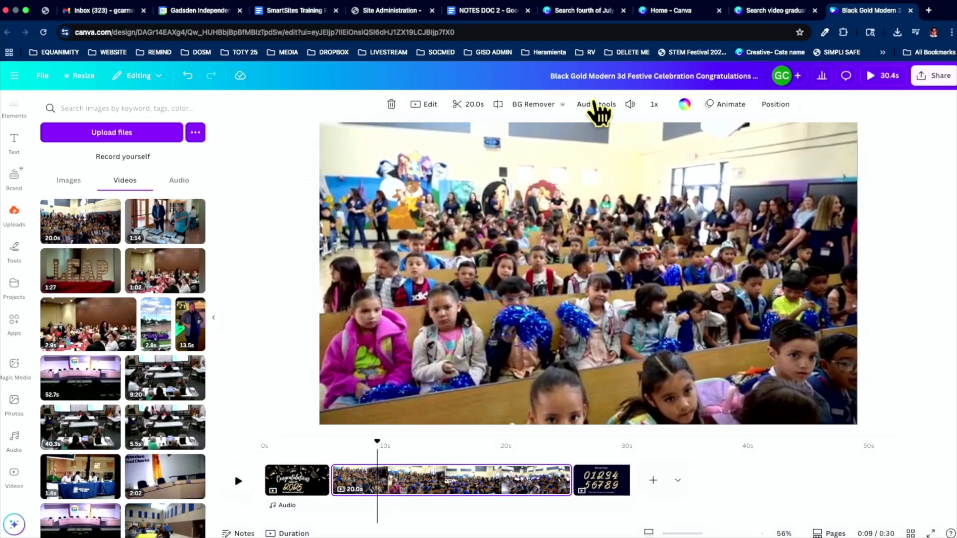
click(629, 104)
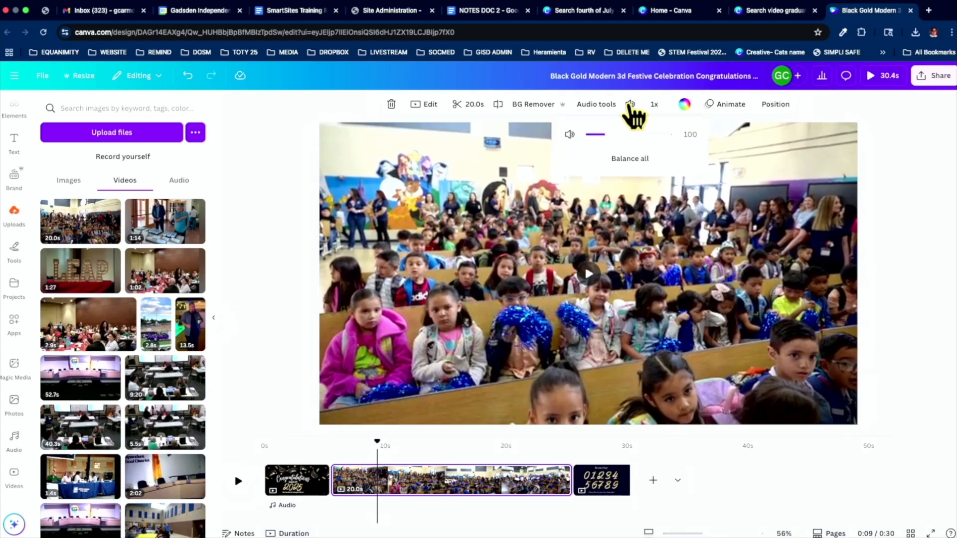
drag(609, 134, 532, 135)
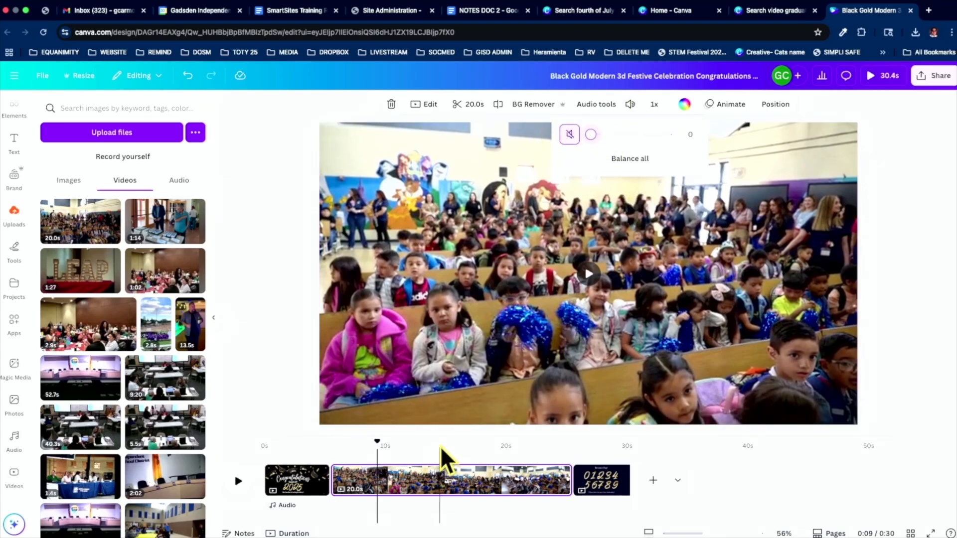
Split the crowd clip into two pages at about 13 seconds on the timeline
click(435, 479)
click(433, 470)
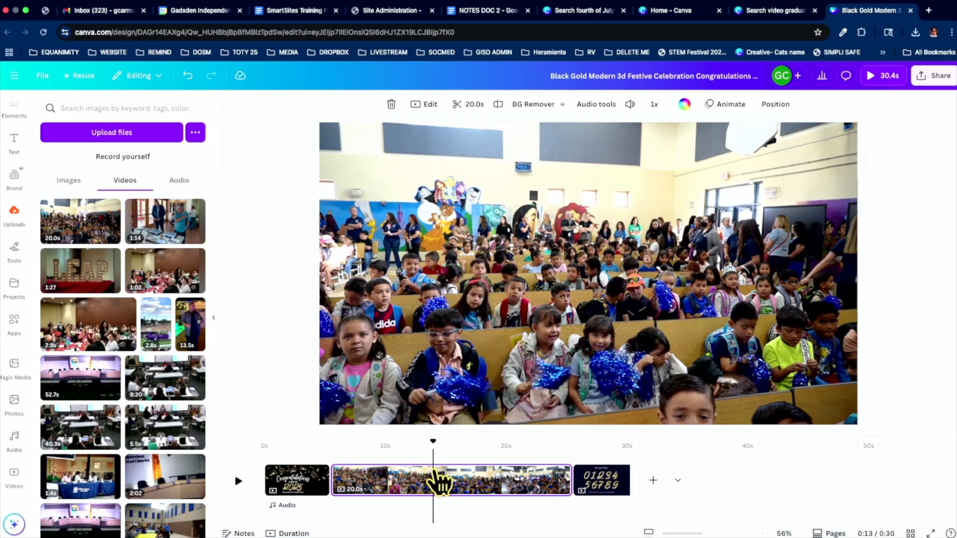
right_click(435, 473)
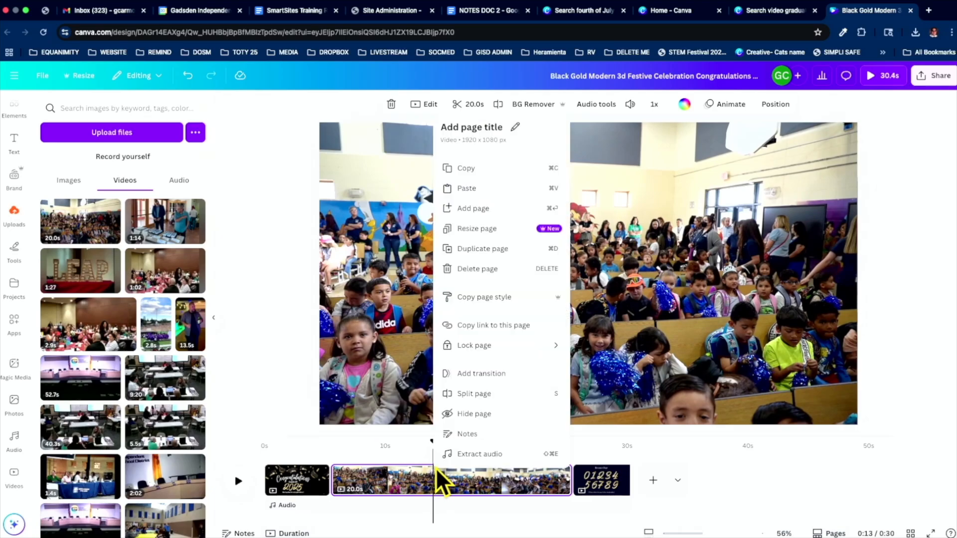
click(467, 397)
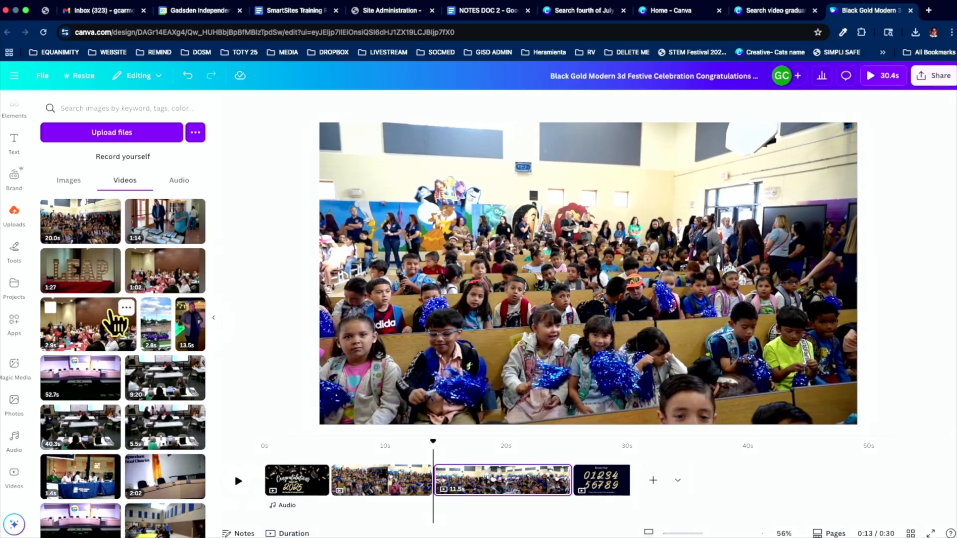
Insert the uploaded 1:11 video of children holding certificates between the two halves of the crowd clip
scroll(152, 413, down, 5)
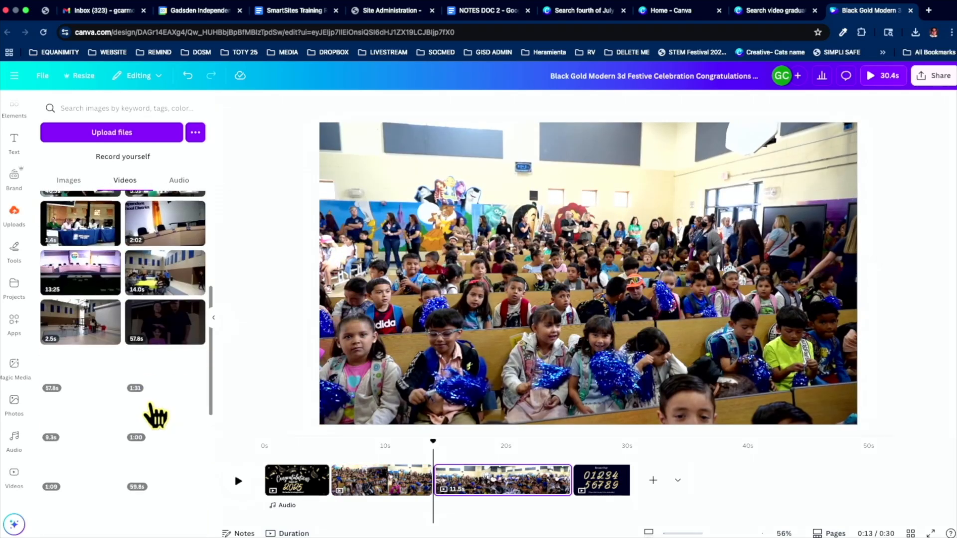
scroll(156, 415, down, 3)
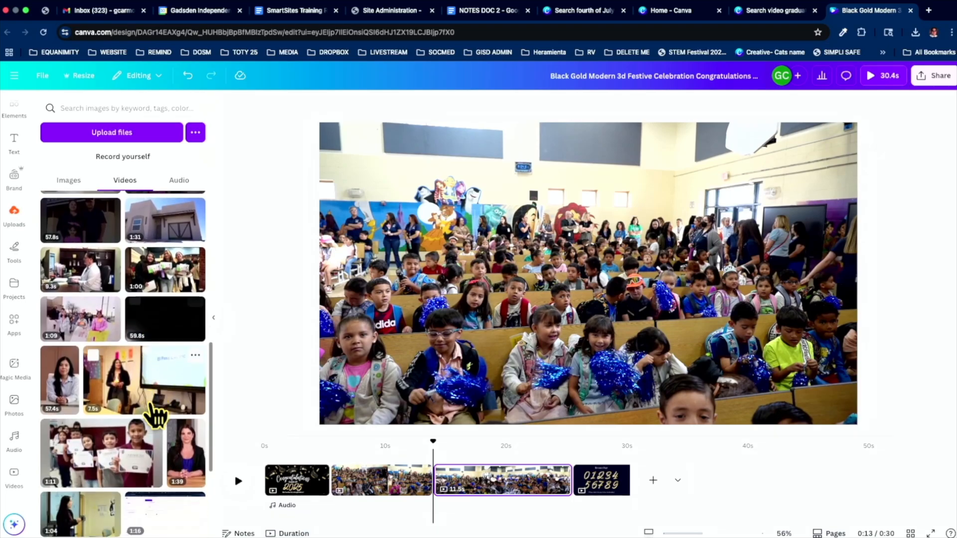
scroll(156, 415, down, 1)
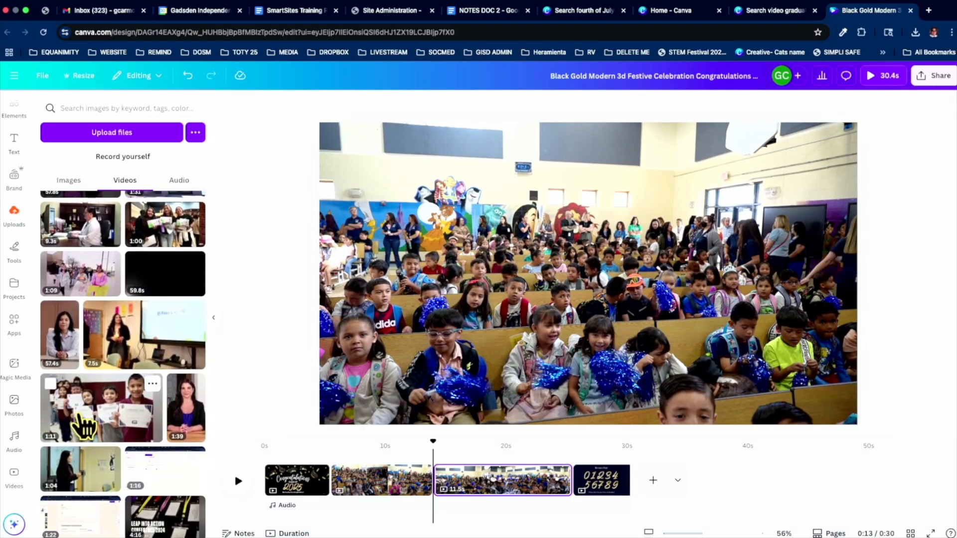
drag(84, 426, 433, 483)
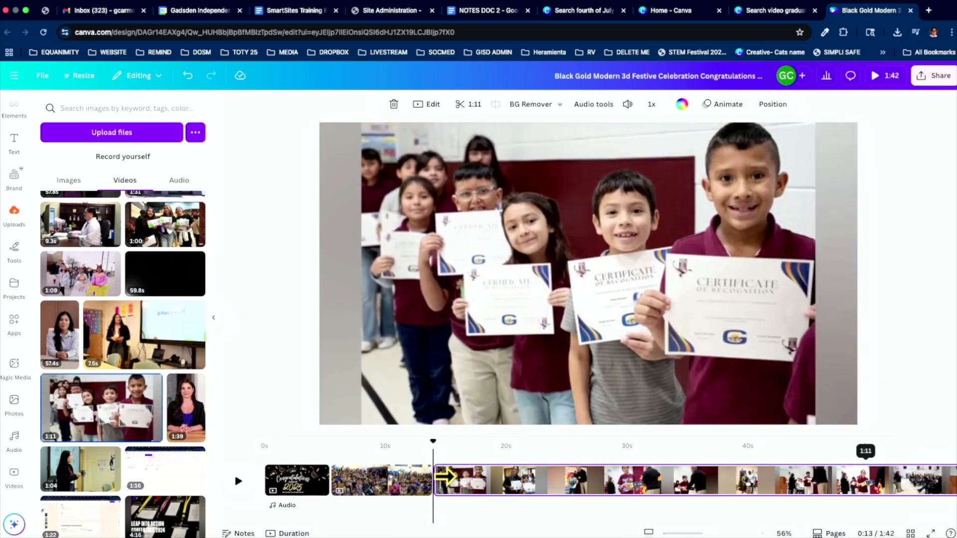
Trim the certificate clip at its start and end to a length of about 26.3 seconds
drag(438, 481, 620, 491)
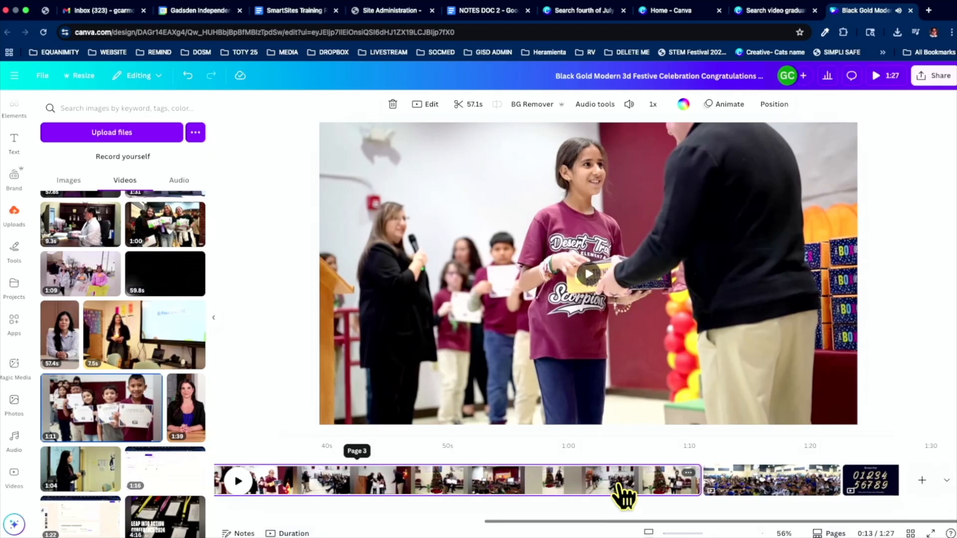
click(688, 474)
click(698, 476)
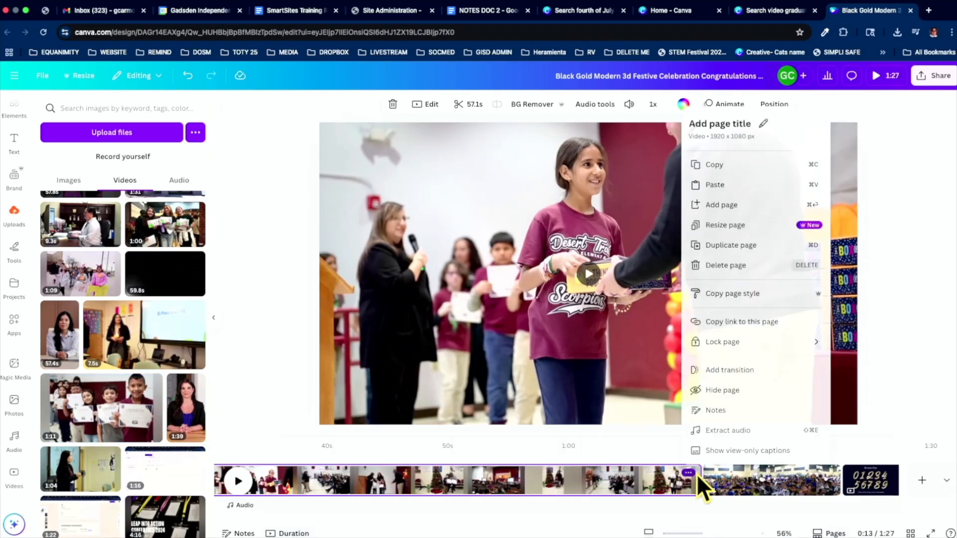
drag(696, 471, 334, 508)
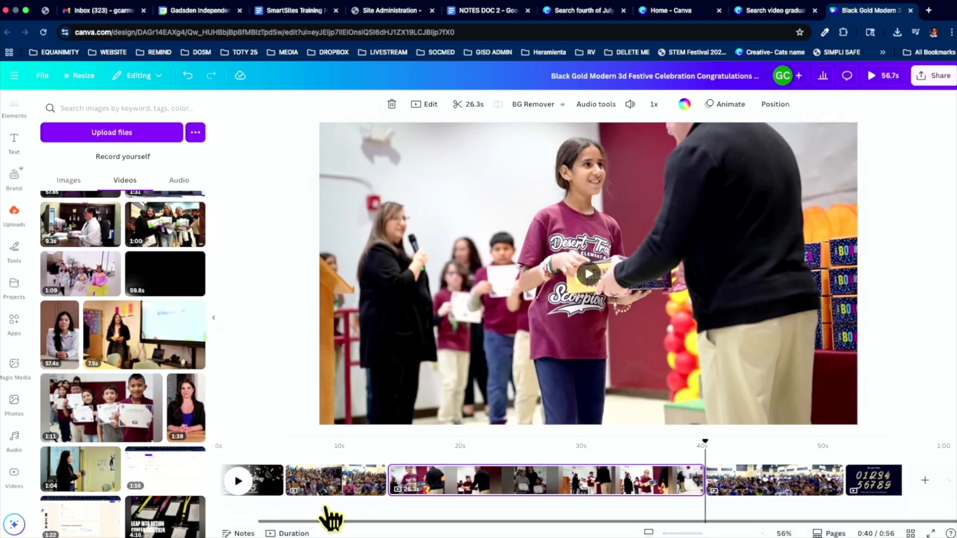
Preview the sequence from the Congratulations title page and mute the certificate clip's audio
click(253, 471)
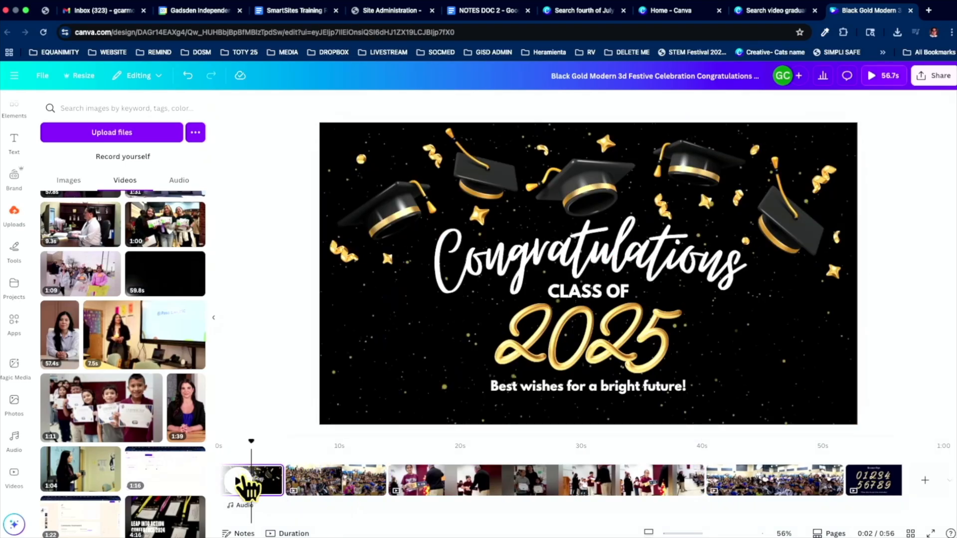
click(242, 479)
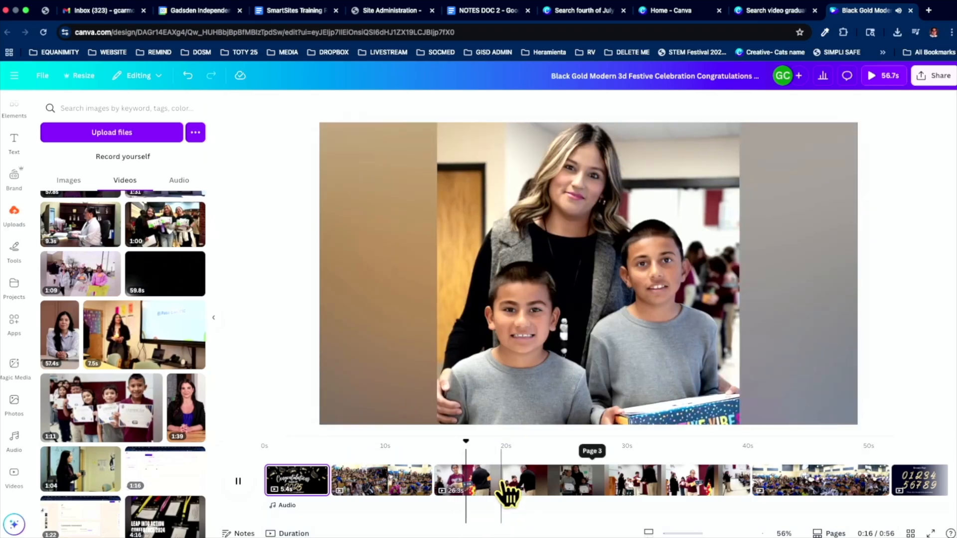
click(501, 483)
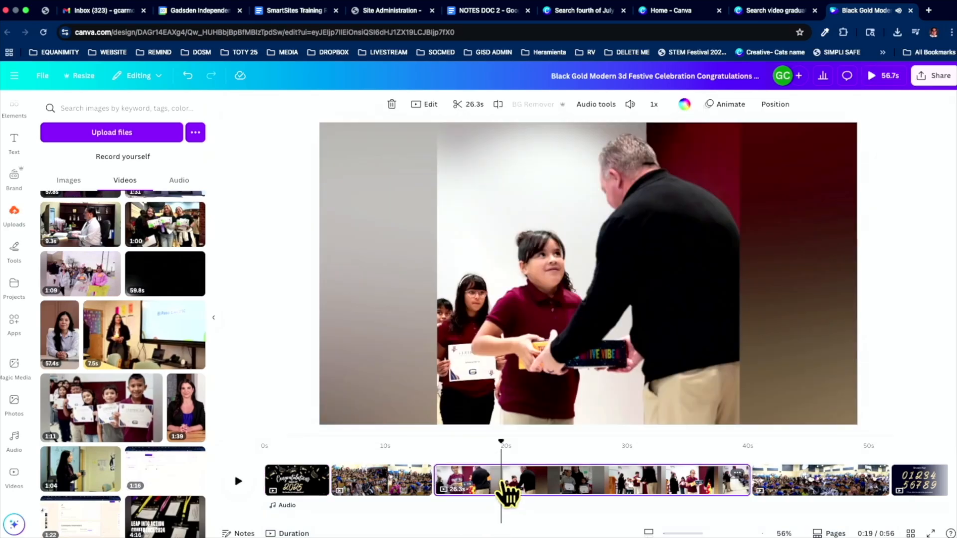
click(630, 104)
click(569, 134)
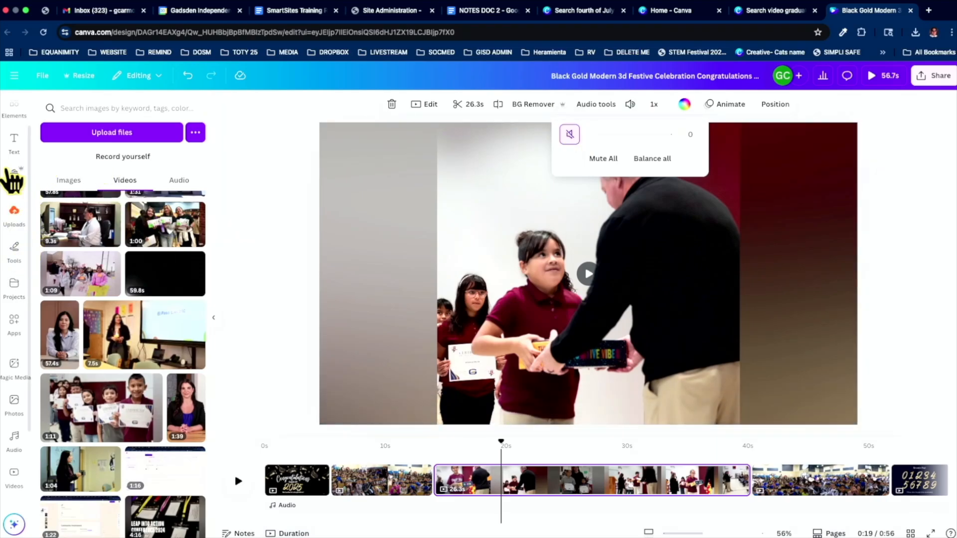
Search the elements library for "kids song"
click(14, 124)
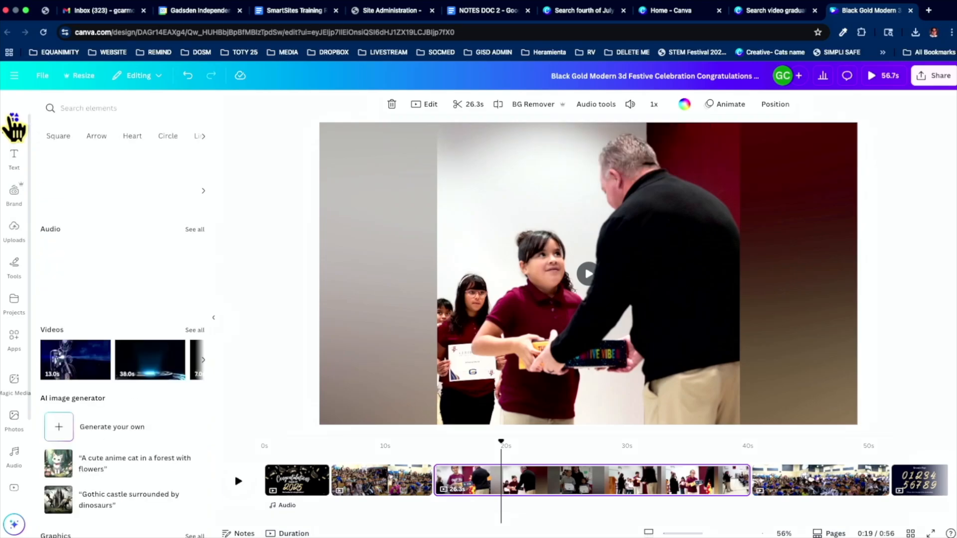
click(73, 108)
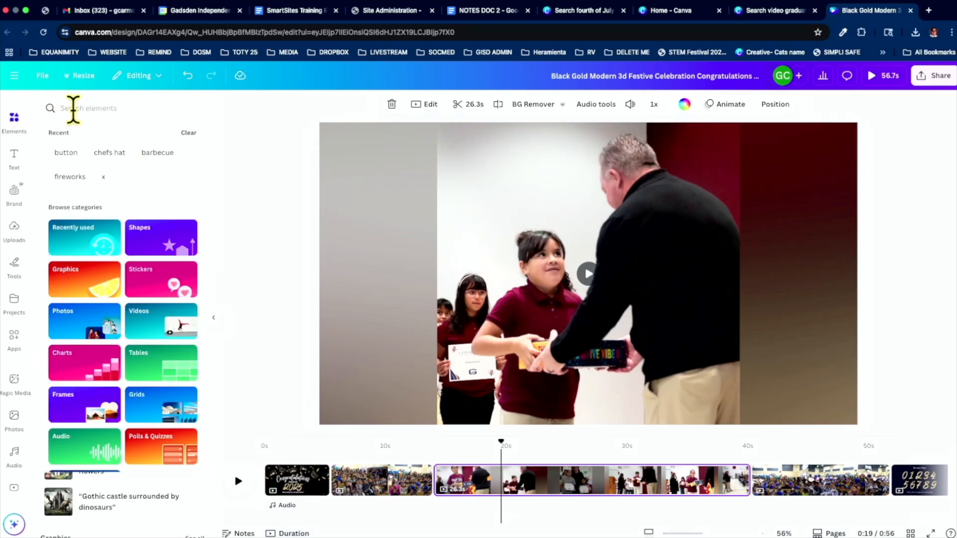
text(kids s)
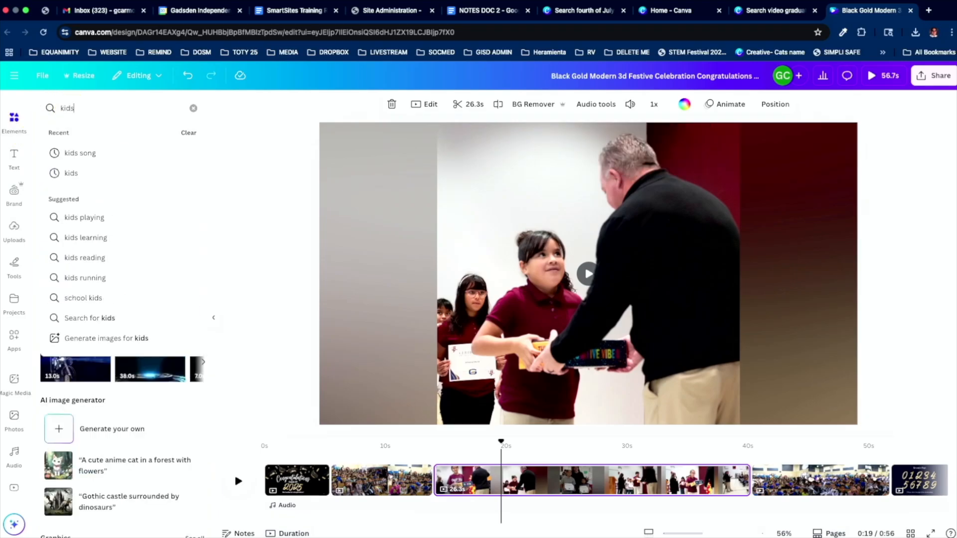
key(BackSpace)
key(BackSpace)
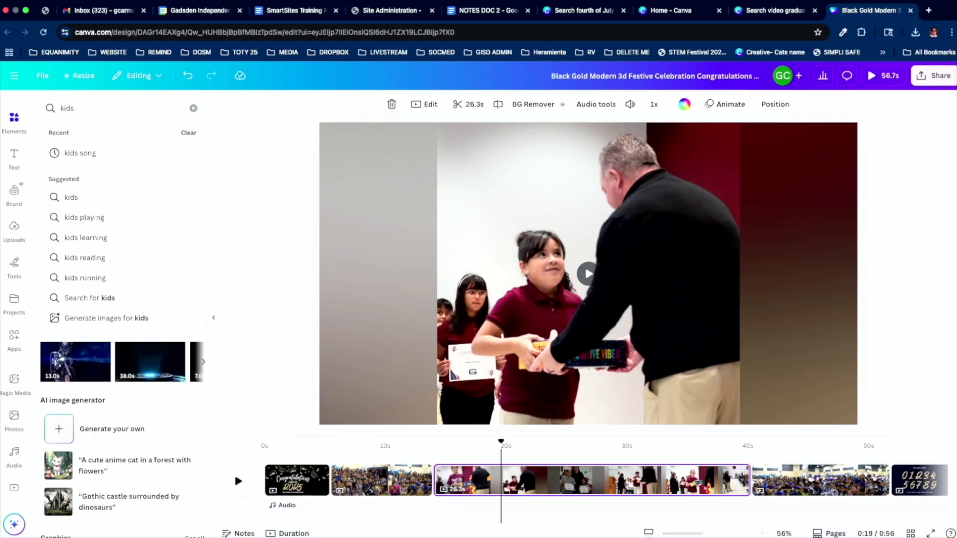
text(song)
key(Return)
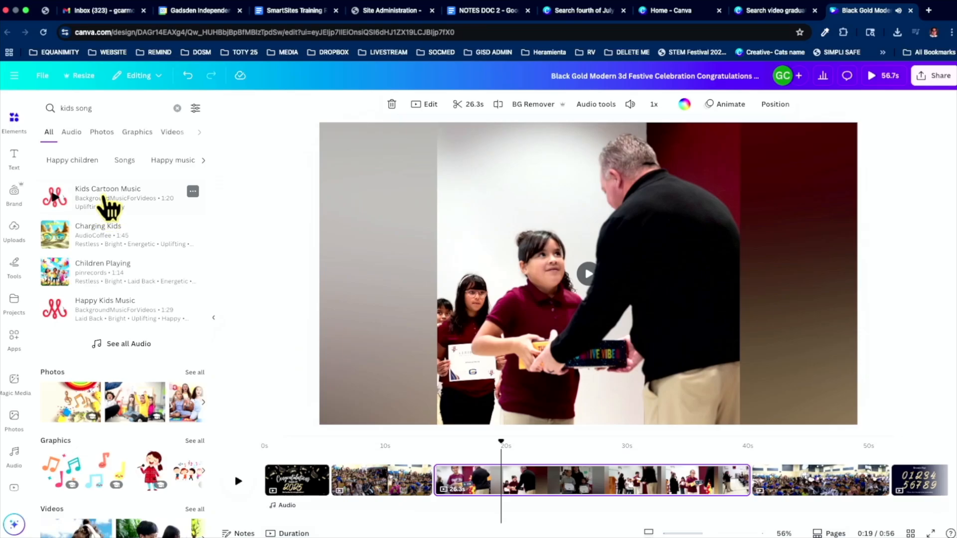
Add Kids Cartoon Music as a soundtrack starting at the beginning of the video and set its volume to 30
drag(104, 200, 269, 506)
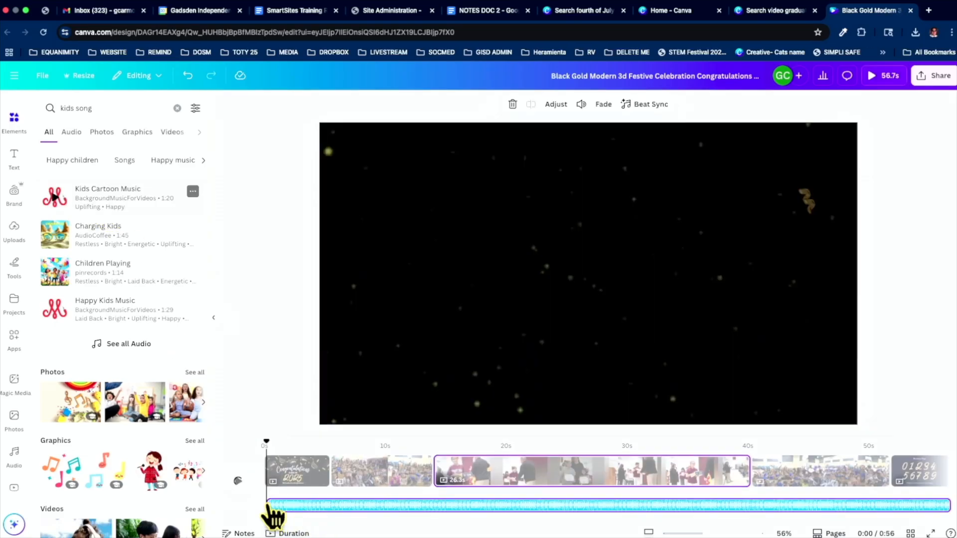
click(321, 506)
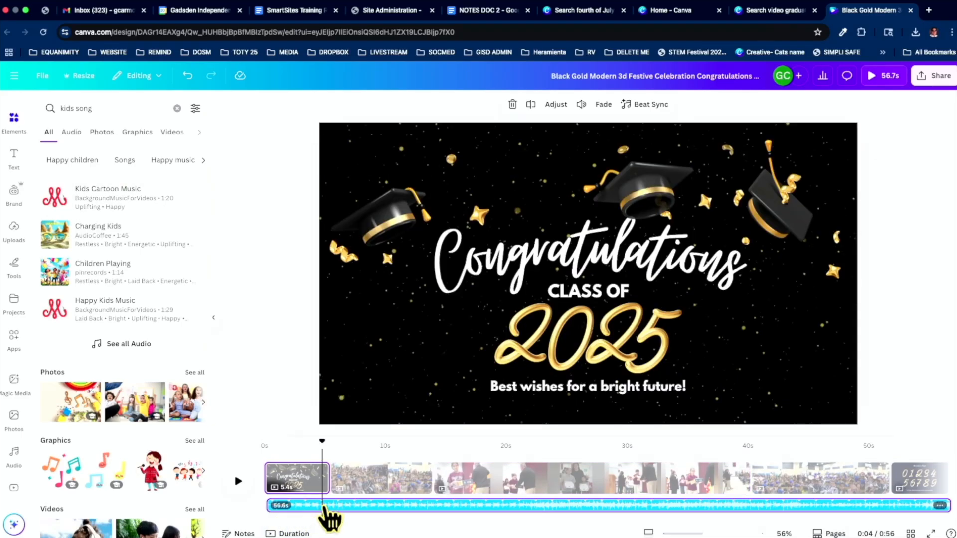
click(580, 104)
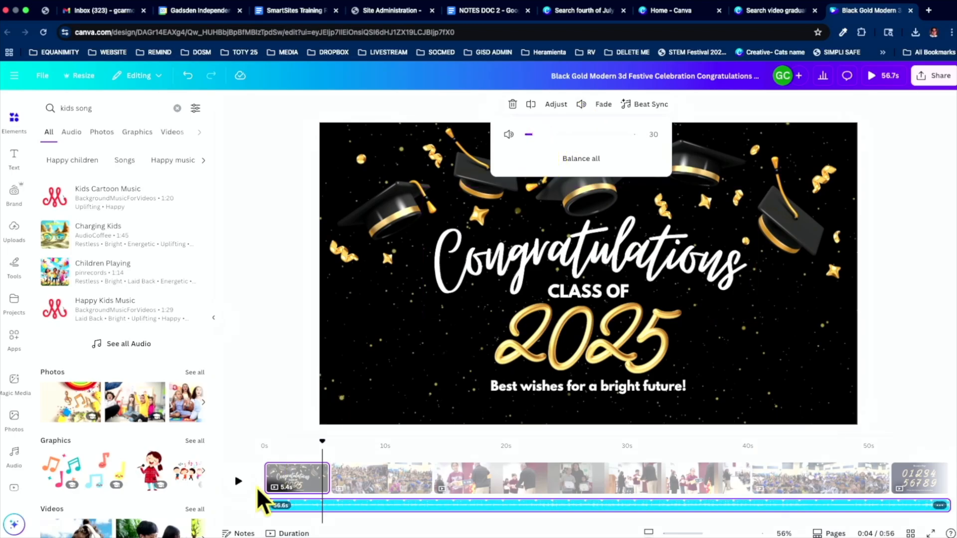
Play back the video with the music to about 17 seconds and split the certificate clip at that point
click(264, 471)
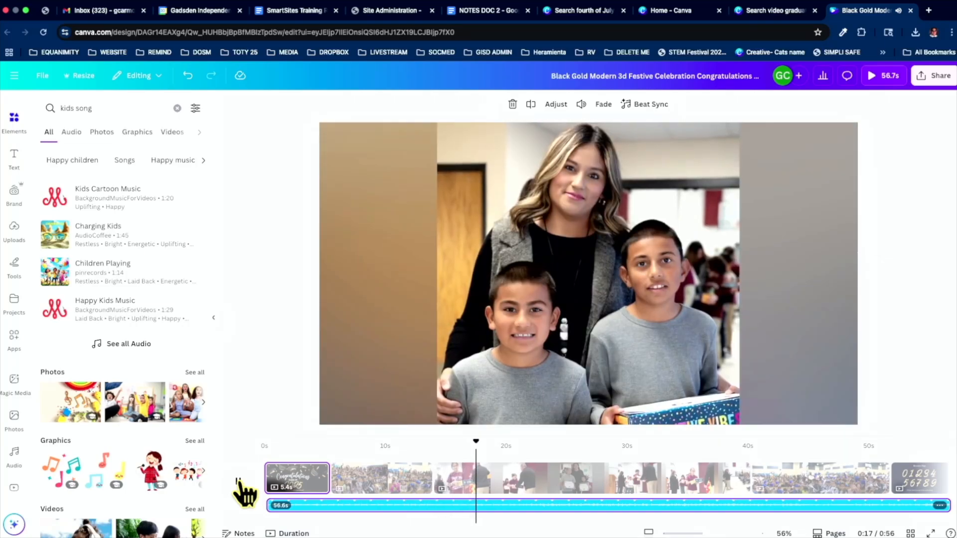
click(239, 482)
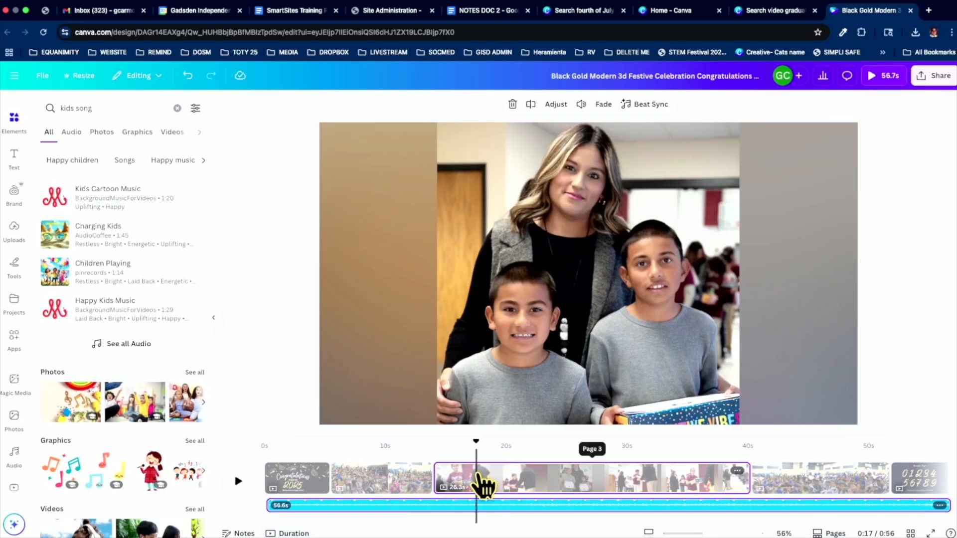
click(480, 480)
right_click(480, 481)
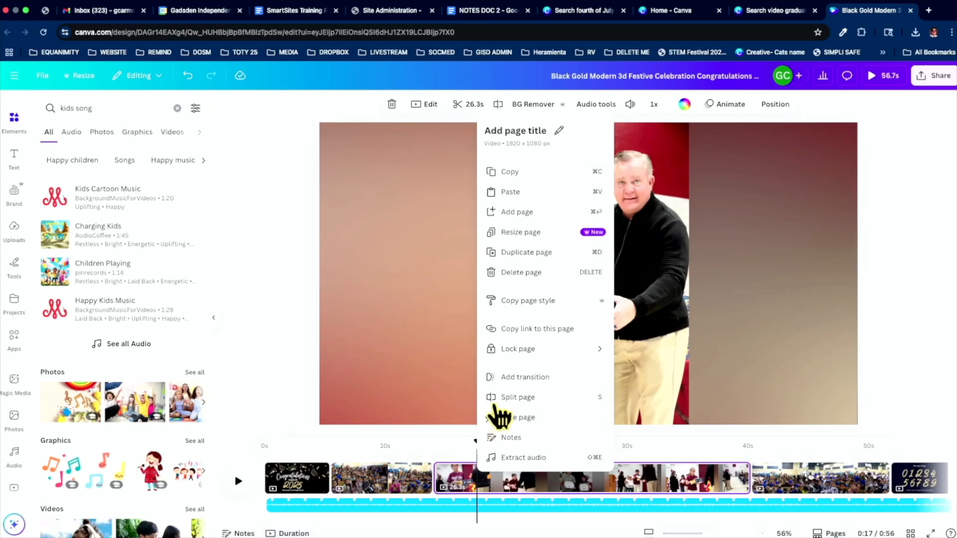
click(521, 398)
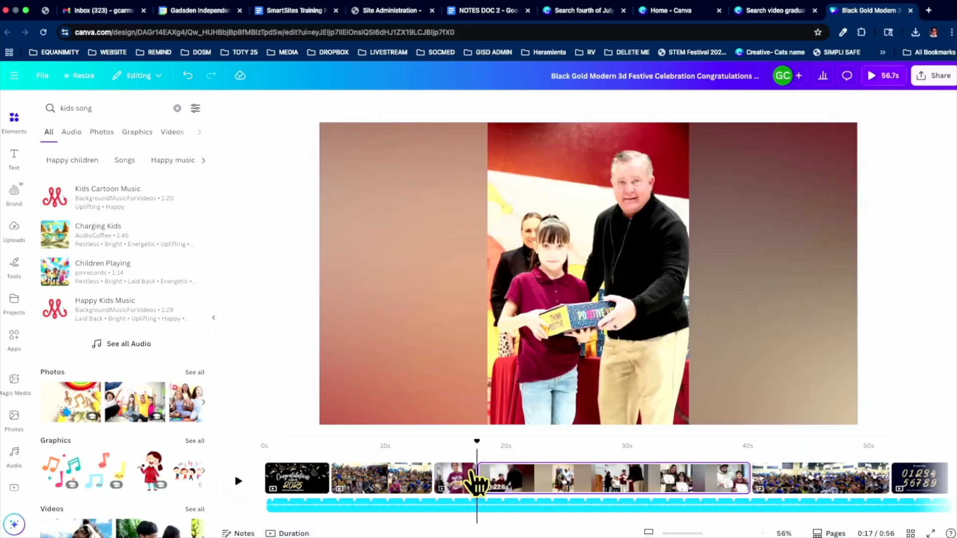
Add a heading text reading "HELLO FROM DESERT TRAIL" over the short clip at about 15 seconds
click(455, 477)
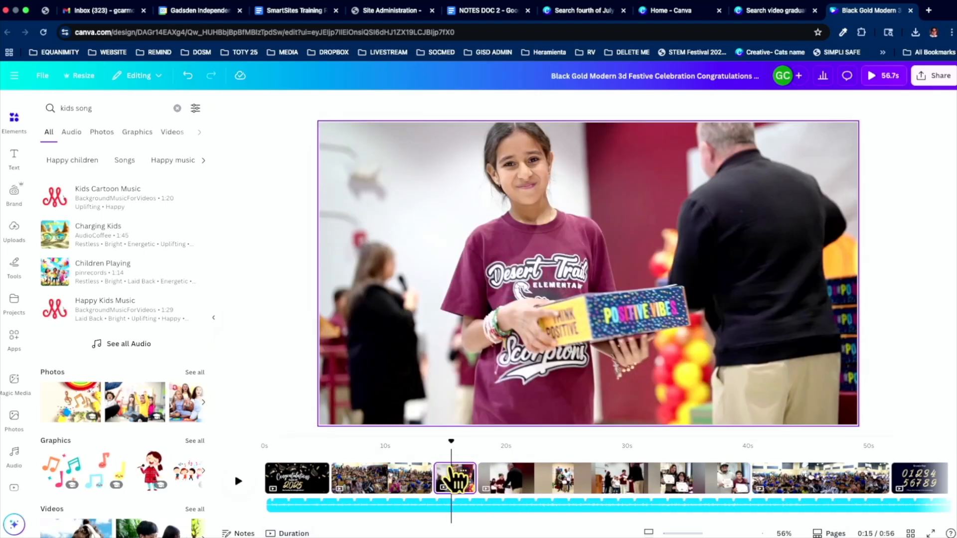
click(14, 166)
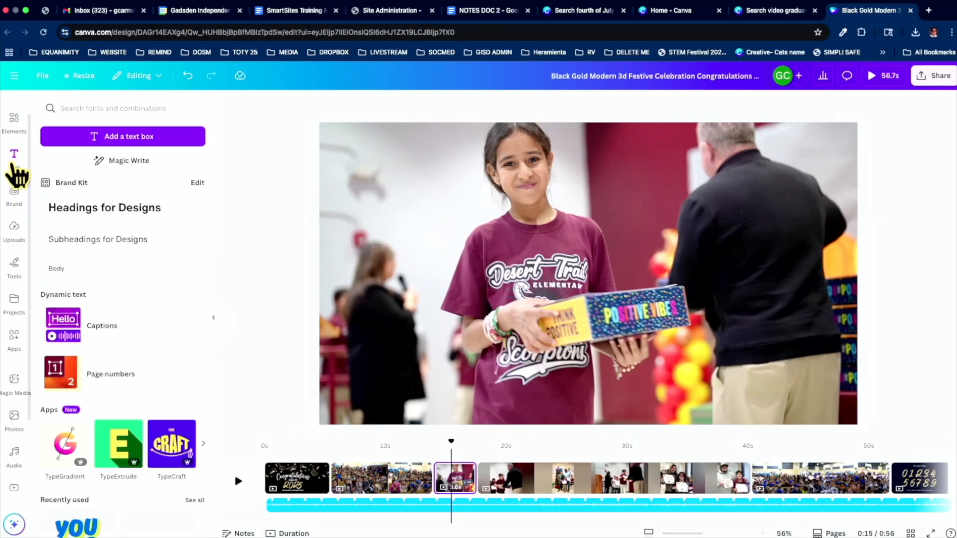
click(81, 208)
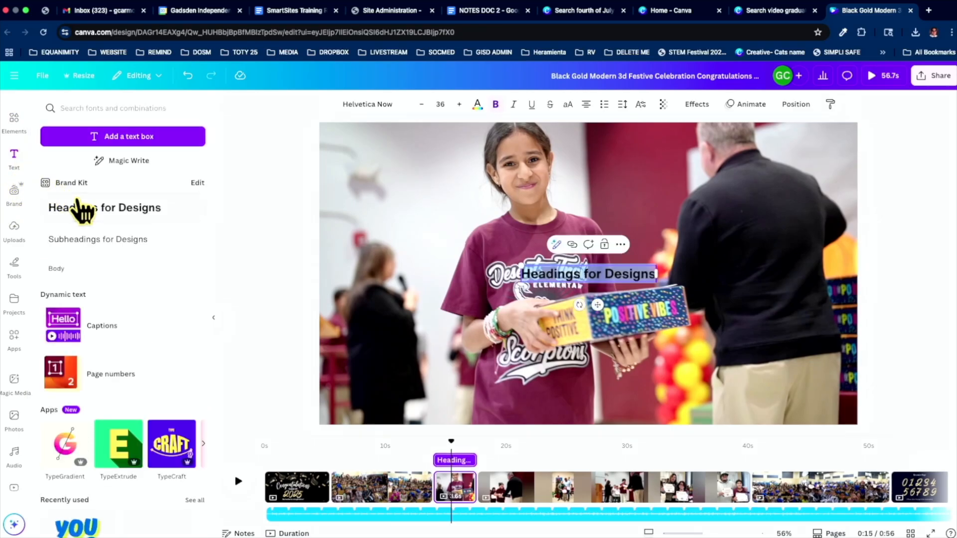
text(HELLP)
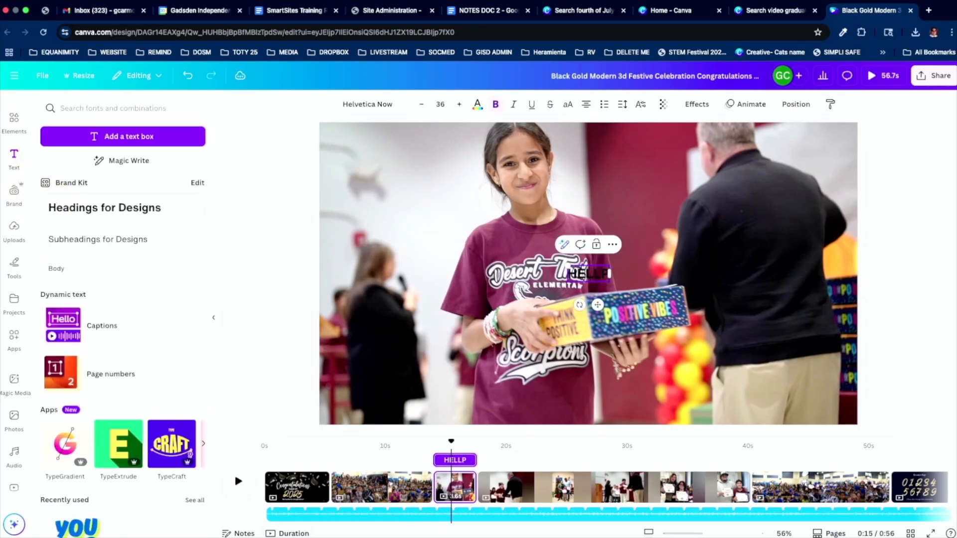
key(BackSpace)
text(O FROM )
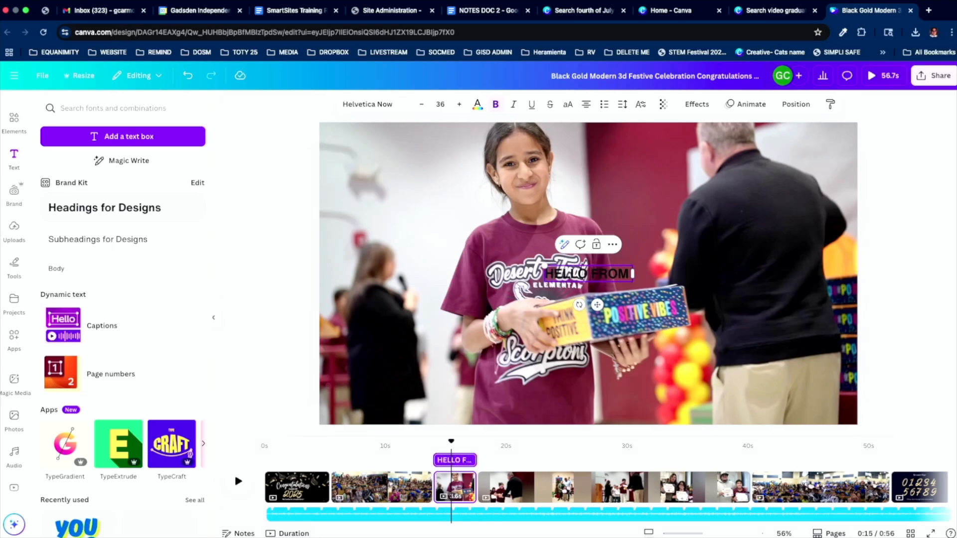
text(DESERT TRO)
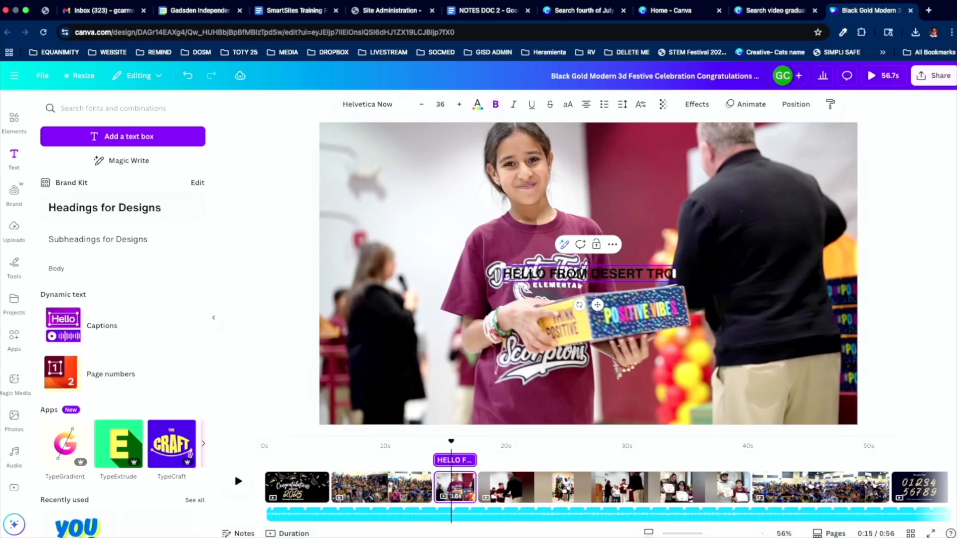
key(BackSpace)
text(AIL)
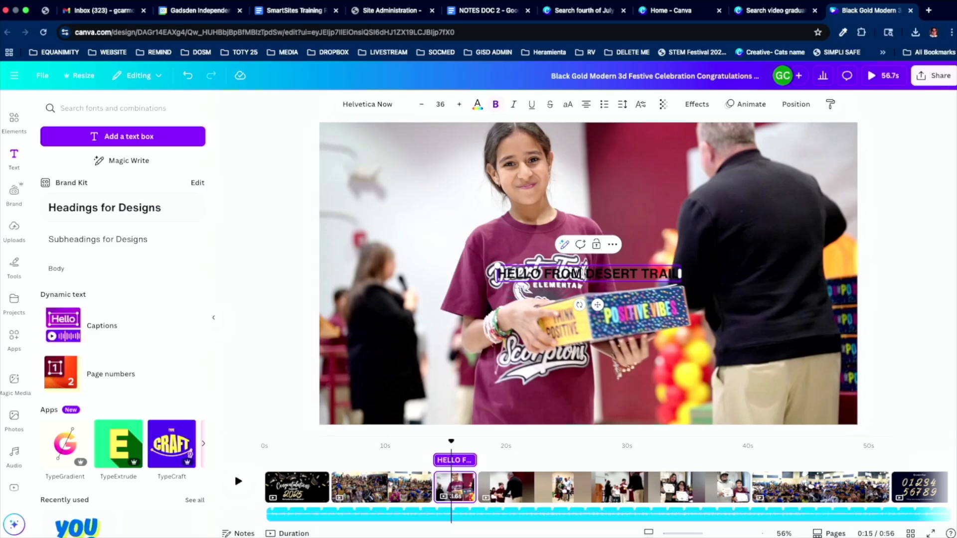
Move the heading to the clear upper-left area of the frame, beside the girl's head
click(469, 246)
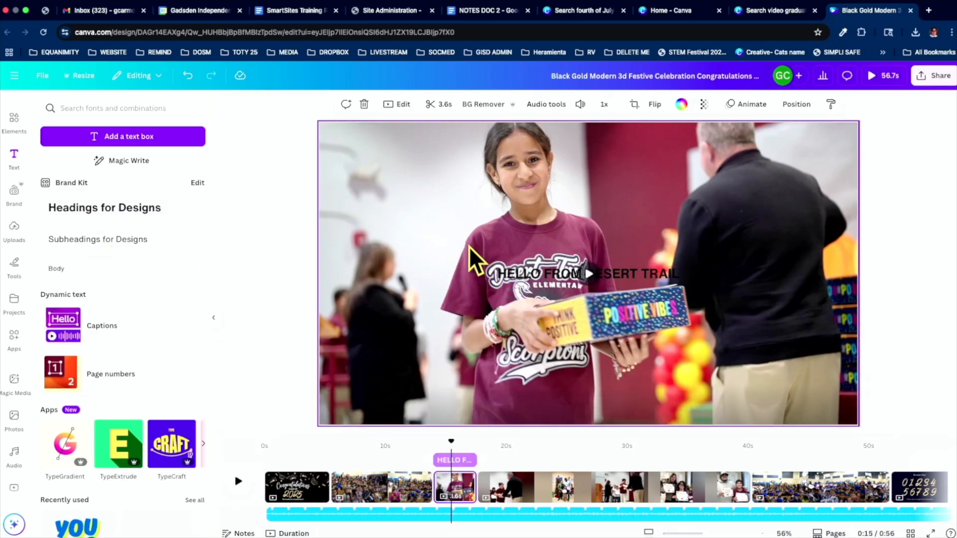
click(521, 274)
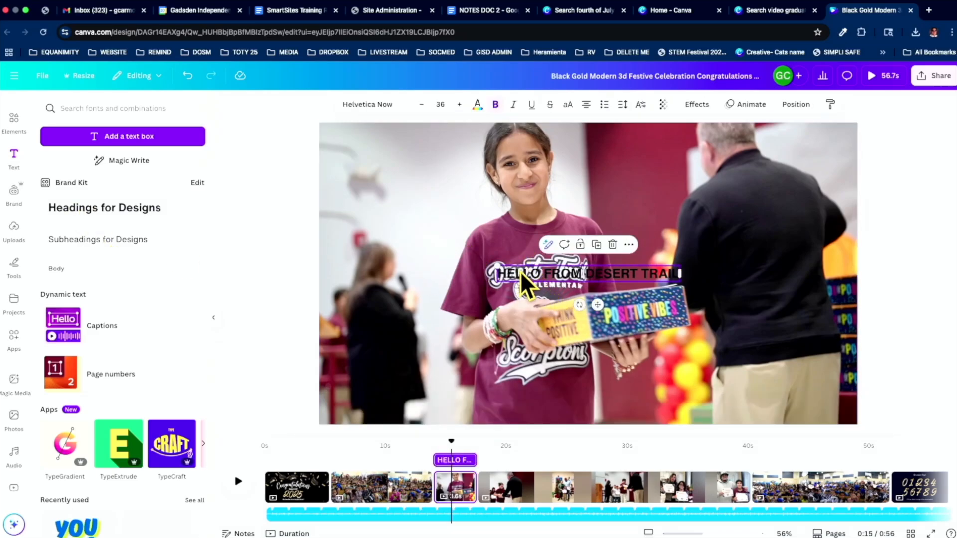
click(467, 247)
drag(534, 276, 373, 201)
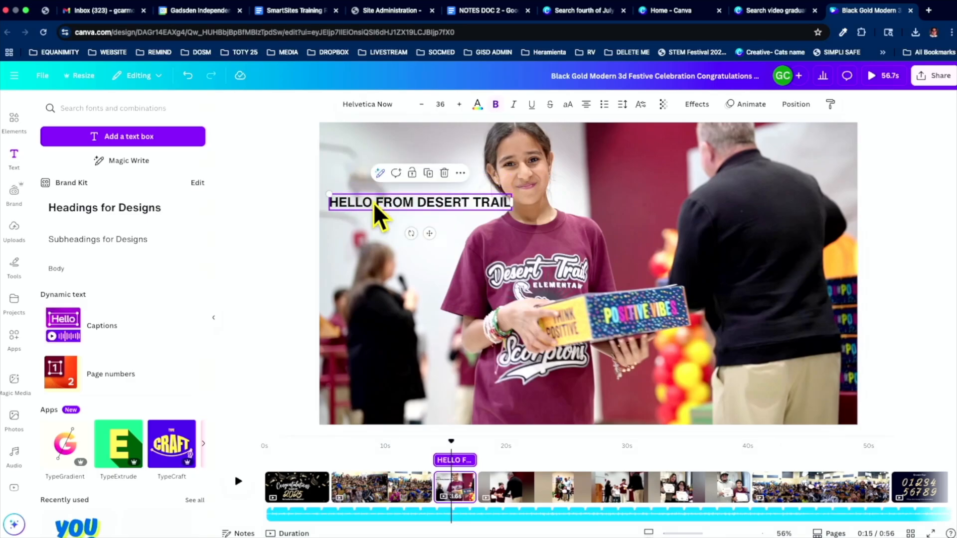
Apply the Background text effect to the heading and set the effect's color to white
double_click(372, 201)
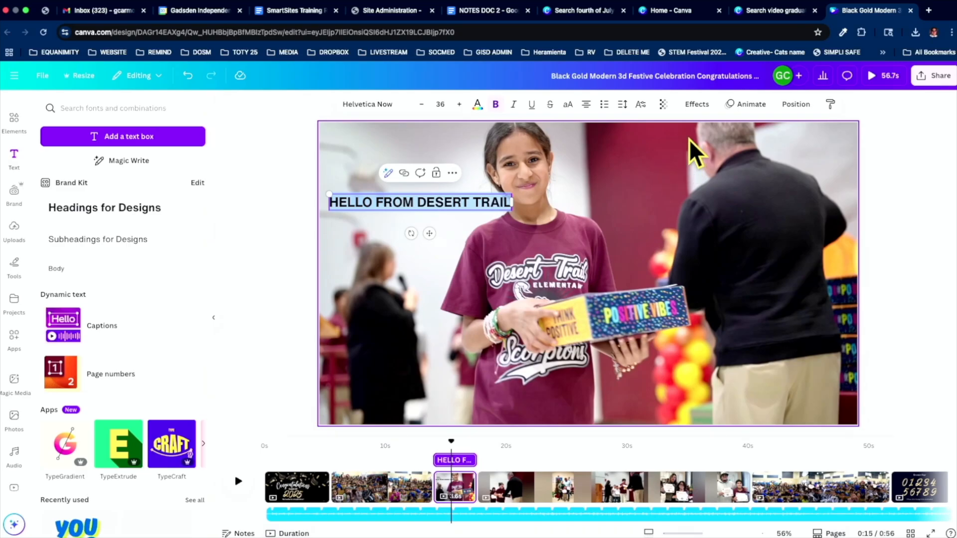
click(693, 105)
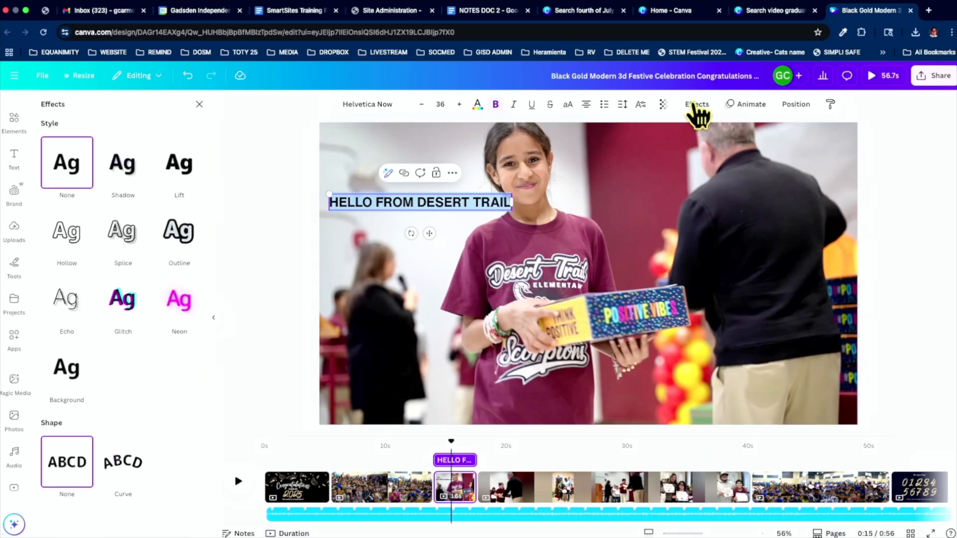
click(74, 376)
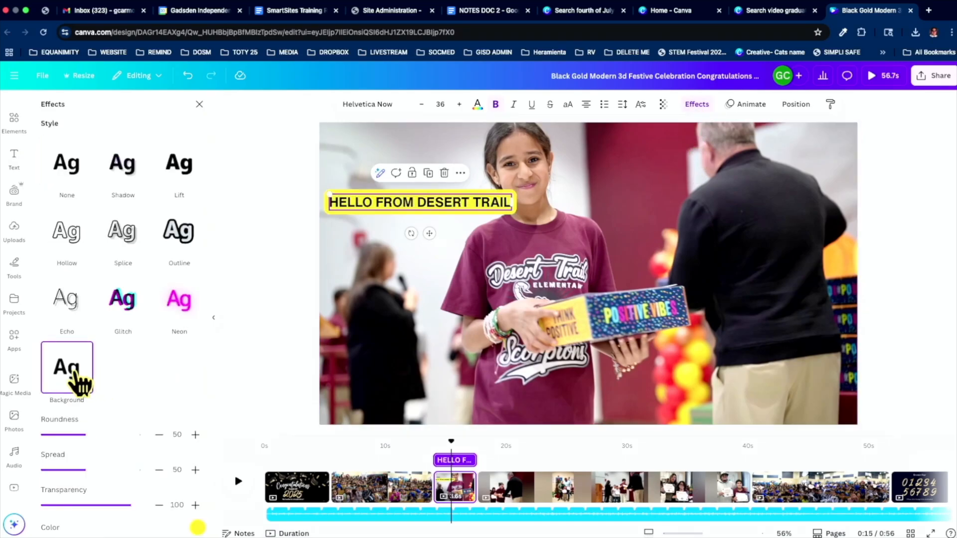
click(198, 527)
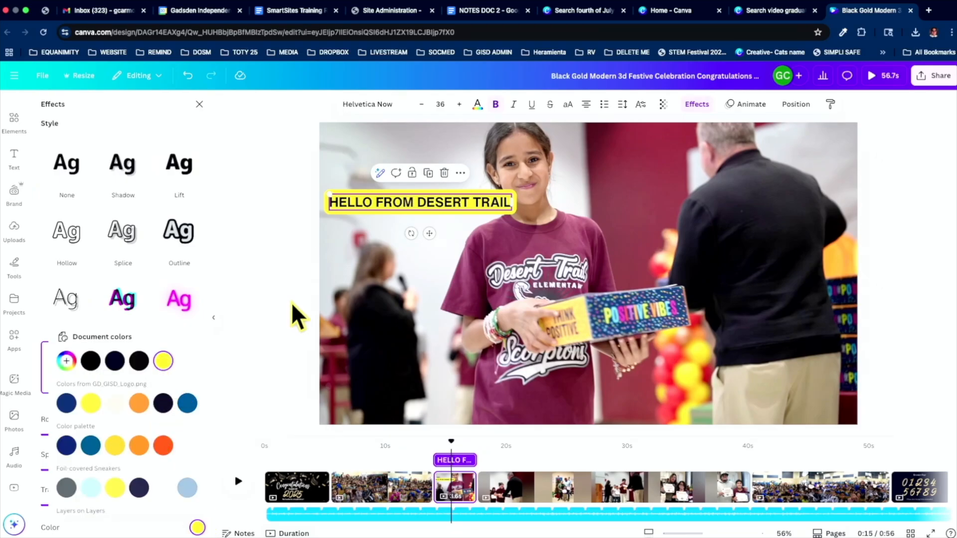
click(189, 363)
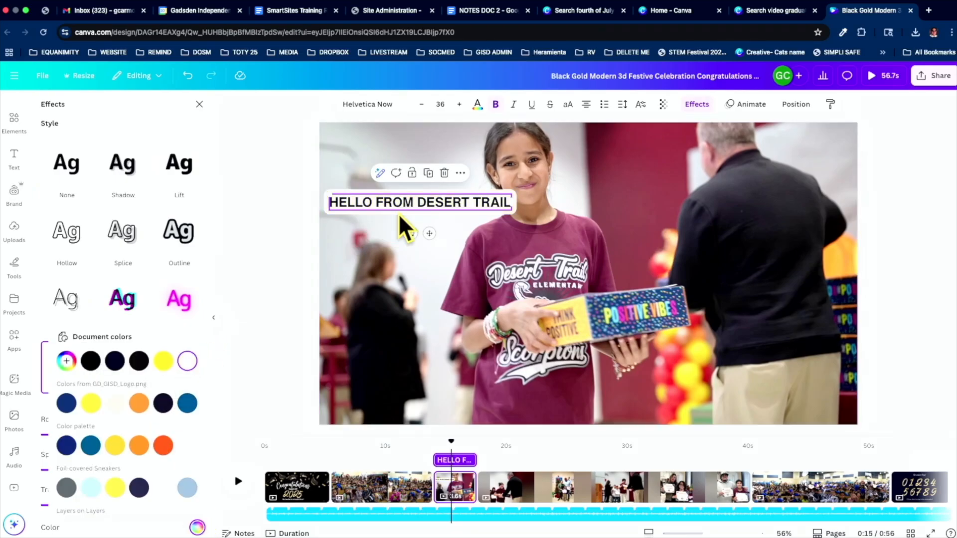
Enlarge the heading to size 53.6 at the bottom centre of the frame, and preview the video from about 11 seconds
drag(327, 191, 249, 165)
drag(386, 207, 577, 384)
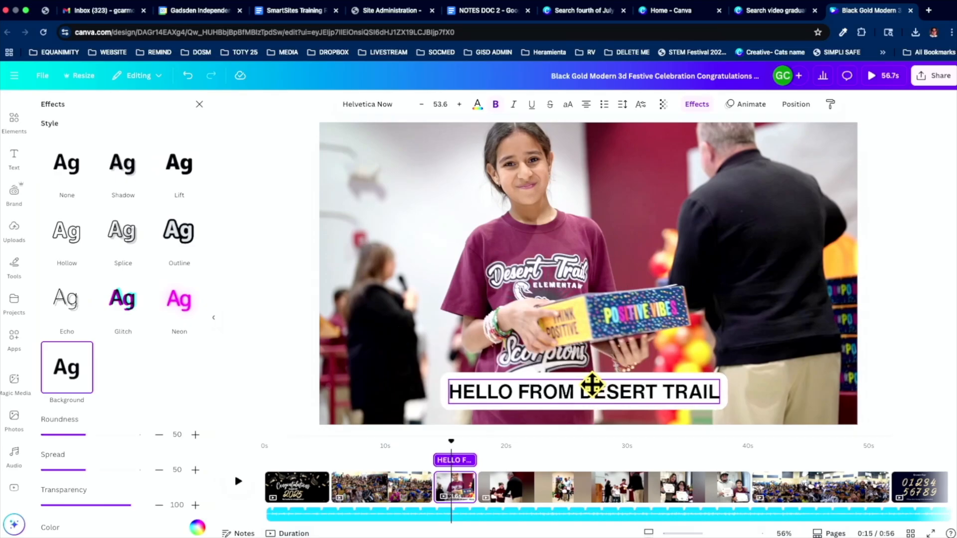
click(402, 455)
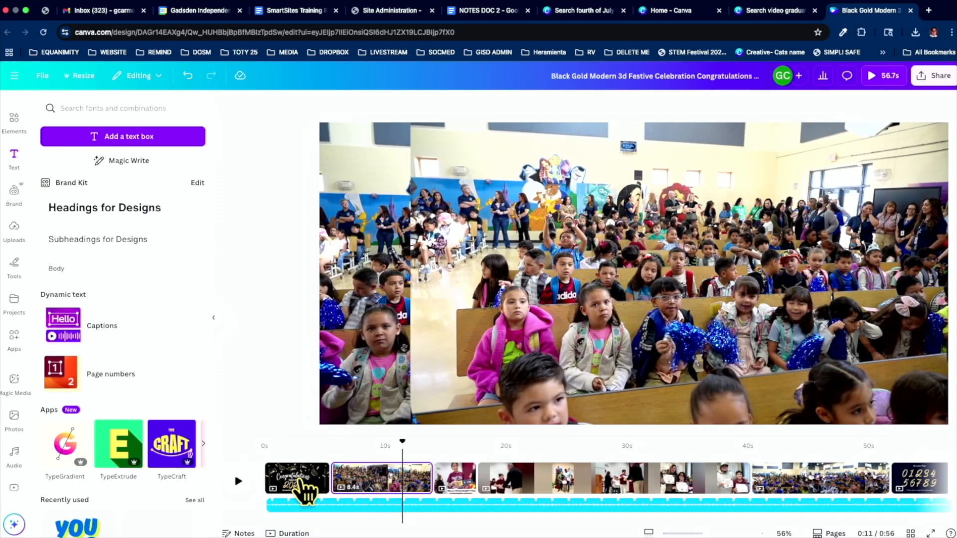
click(244, 484)
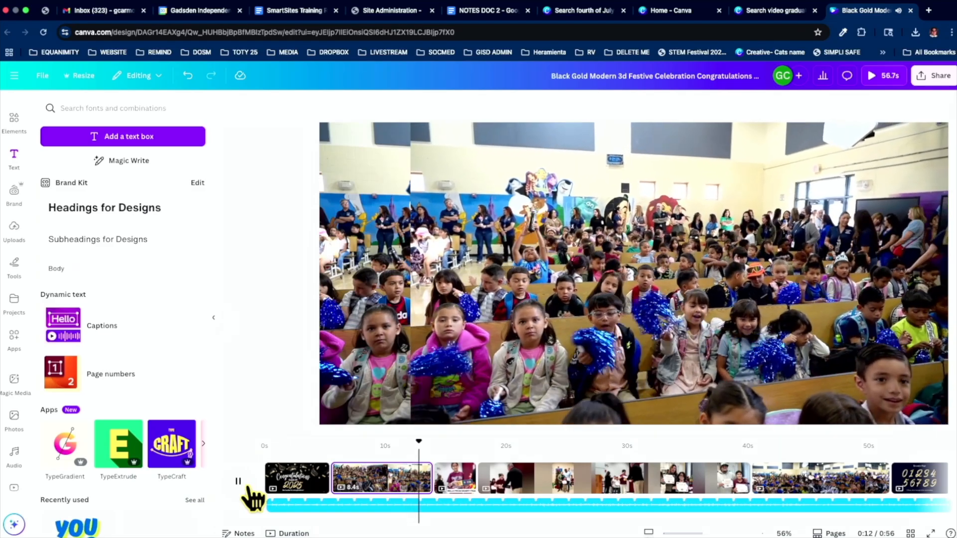
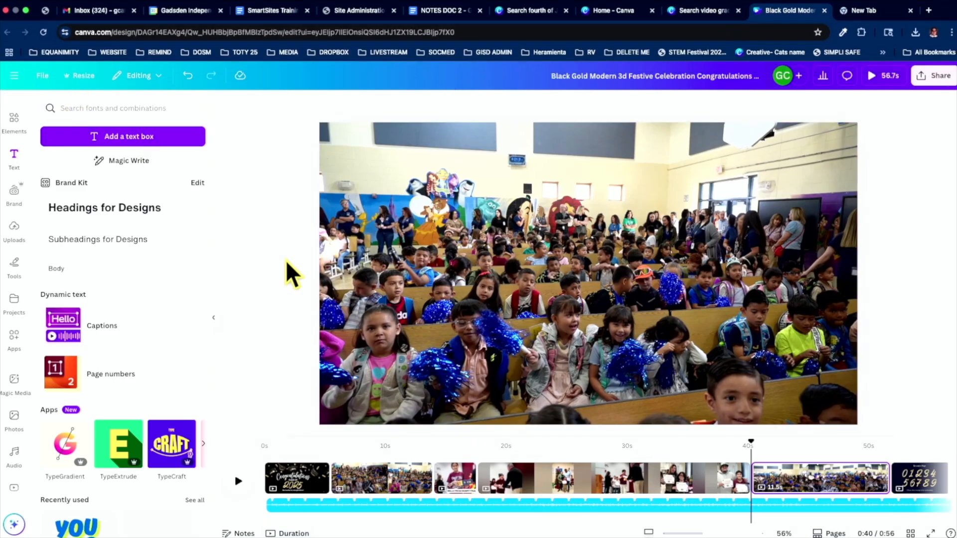
Switch to the new browser tab and open YouTube
click(860, 12)
click(662, 31)
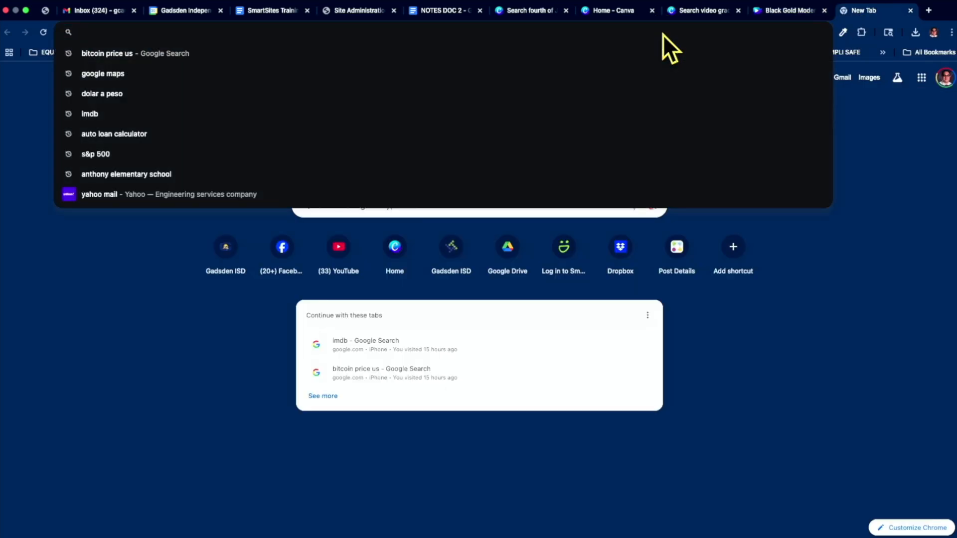
text(yaou)
key(BackSpace)
key(BackSpace)
key(BackSpace)
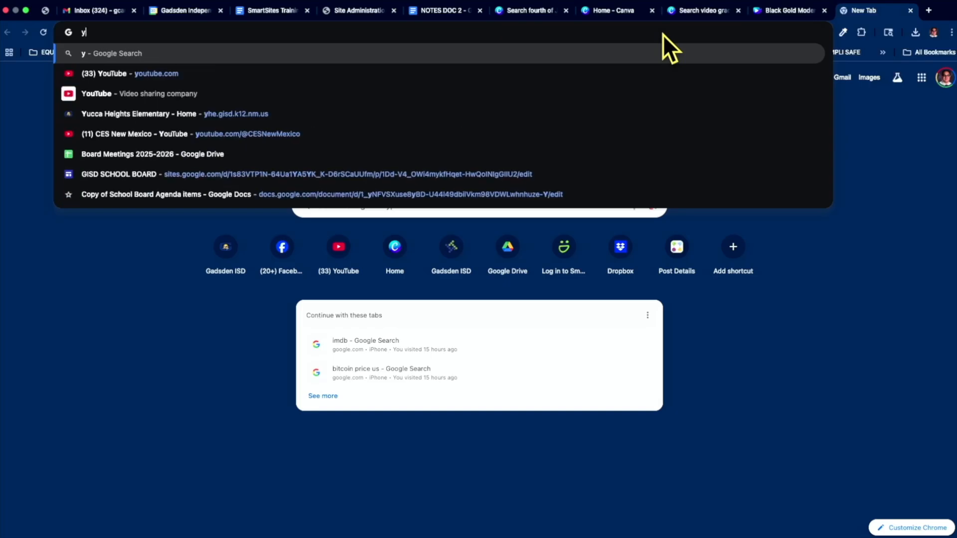
text(out)
key(Return)
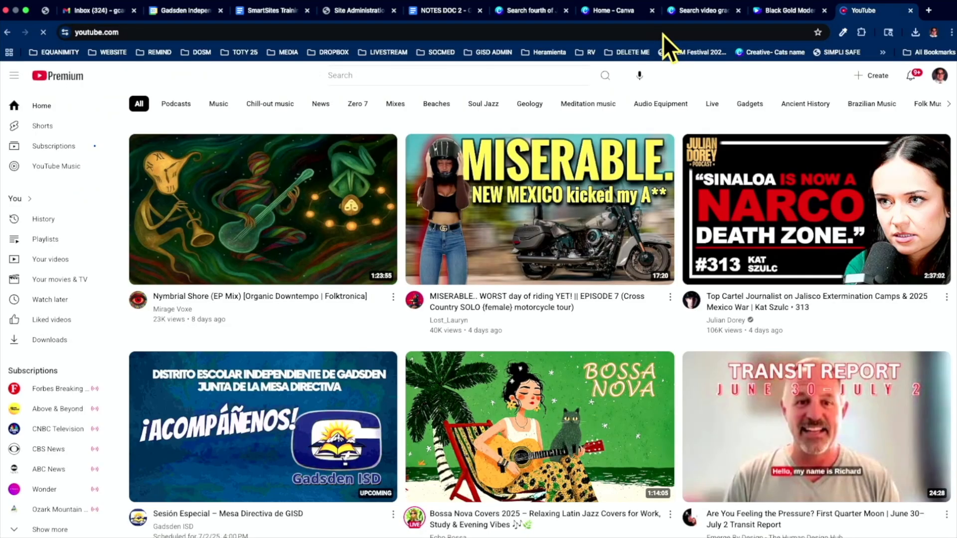
Search YouTube for "canva basics for teachers"
click(497, 75)
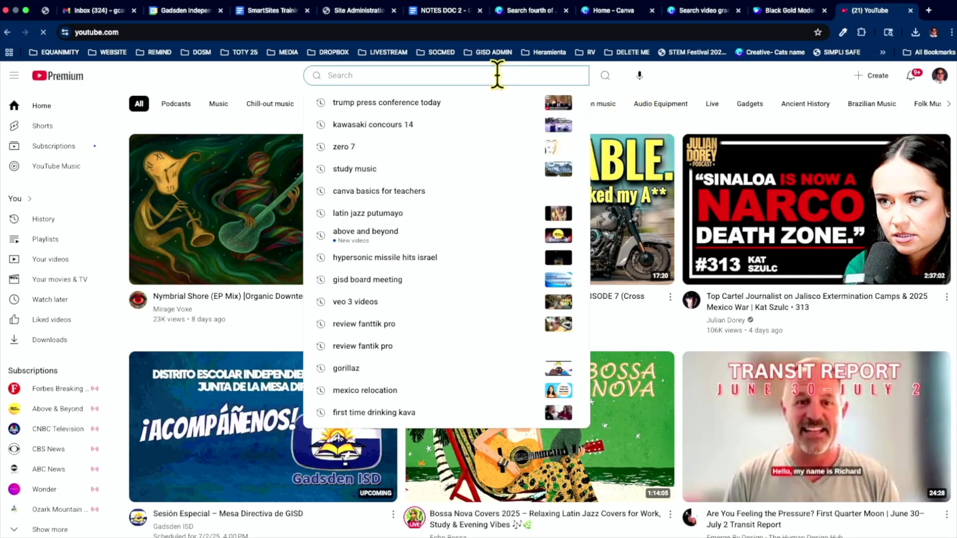
text(canva basics)
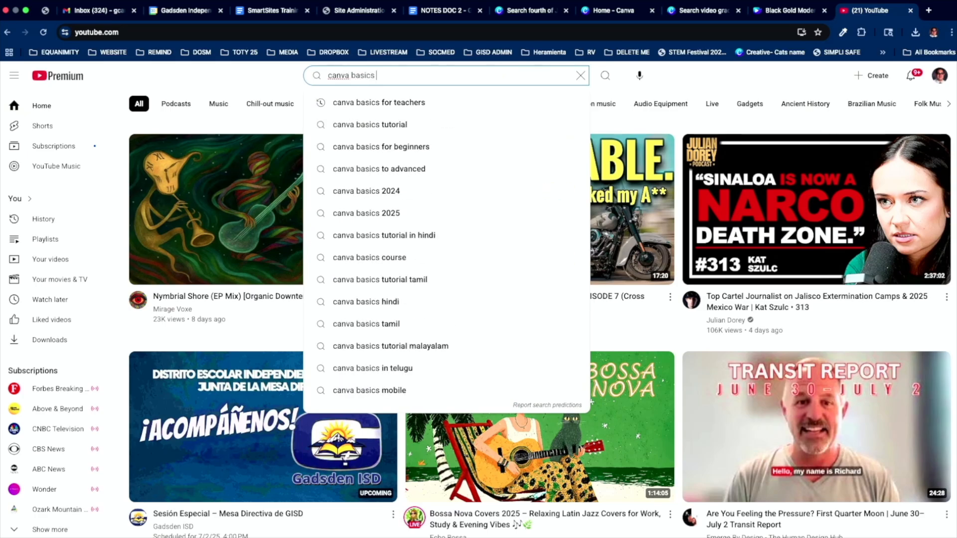
text( for )
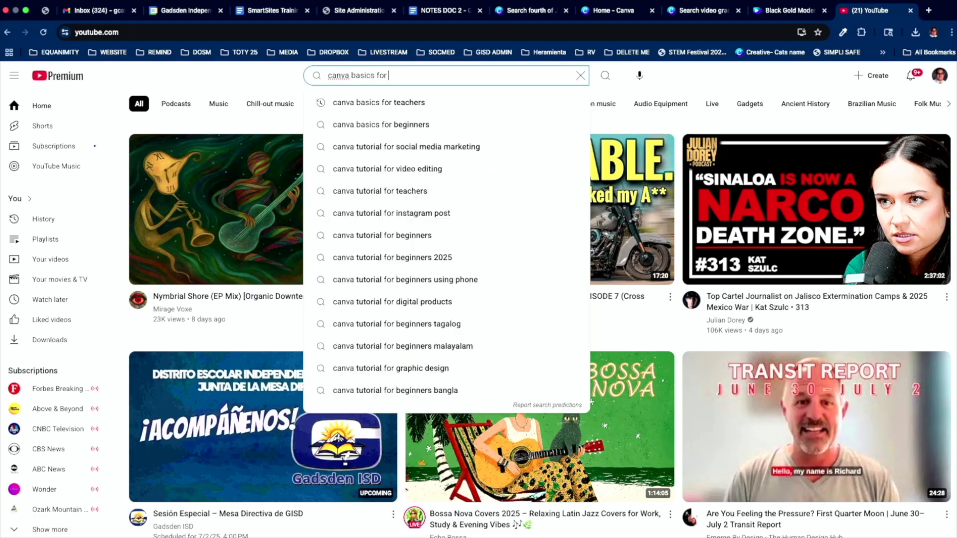
text(teachers)
key(Return)
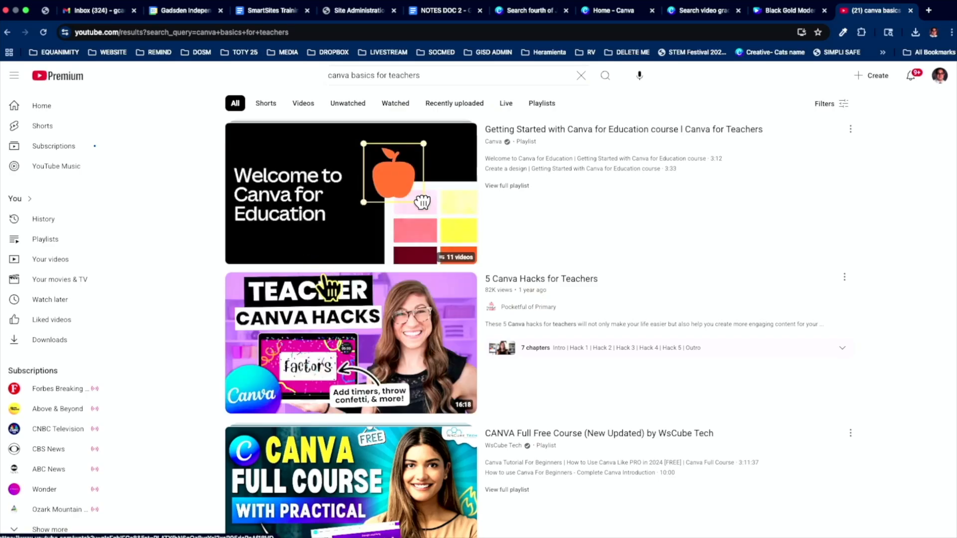
Browse the search results and open the video "Top 5 Things Teachers Should Know About Canvas LMS"
scroll(329, 286, down, 7)
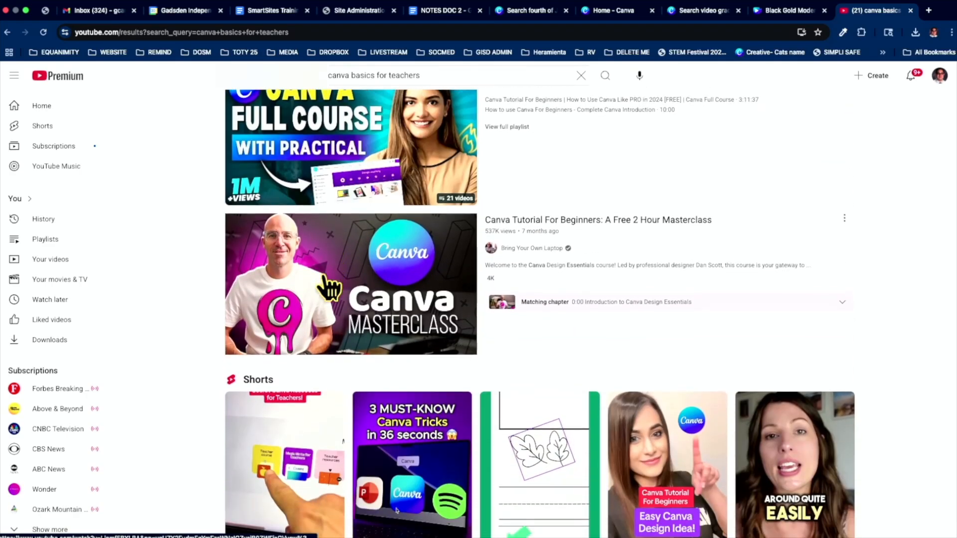
scroll(326, 283, down, 9)
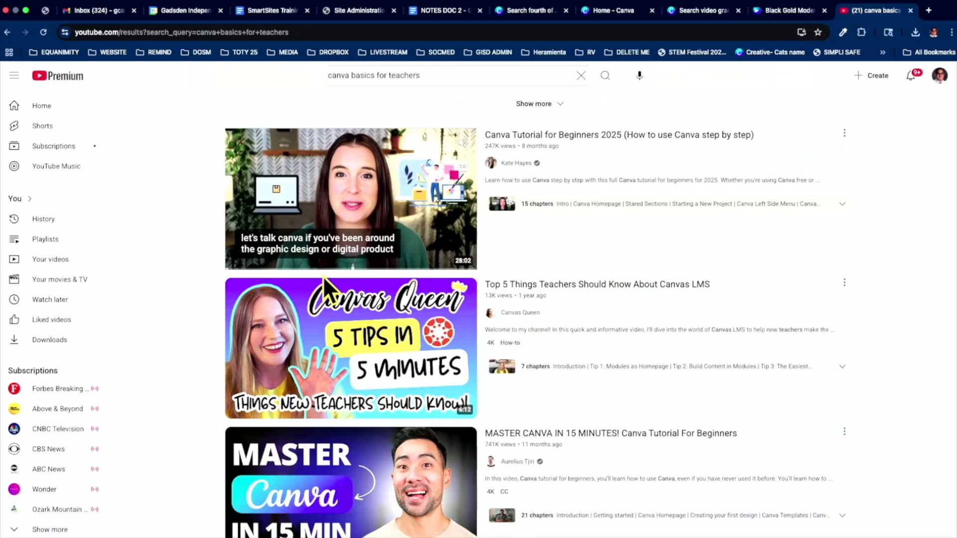
mouse_move(366, 384)
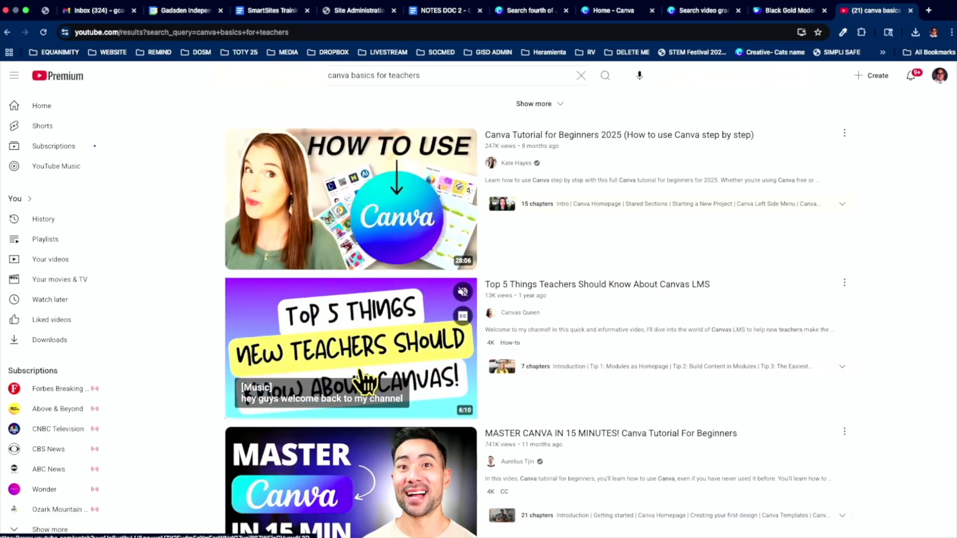
click(327, 350)
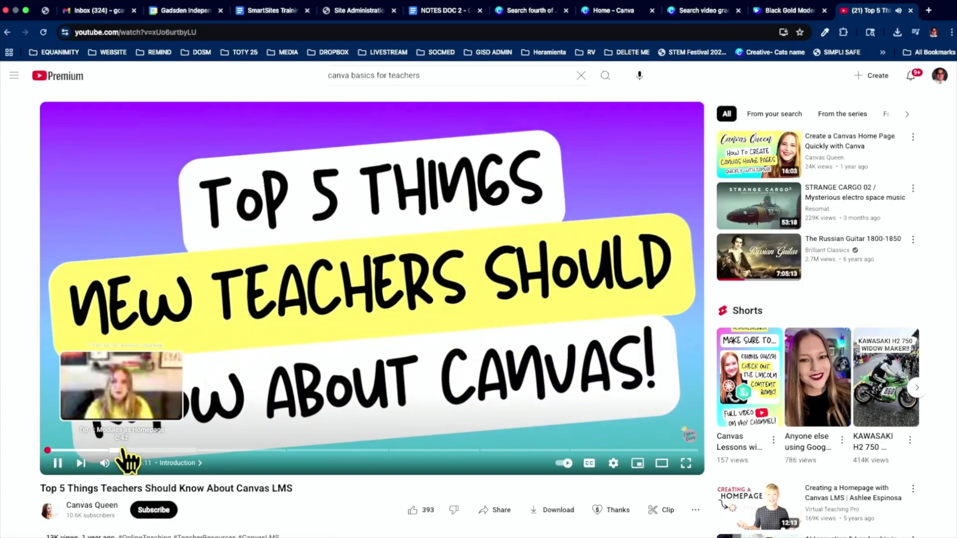
Pause the video and skim forward through its first two tips to about 1:53
click(123, 450)
click(57, 462)
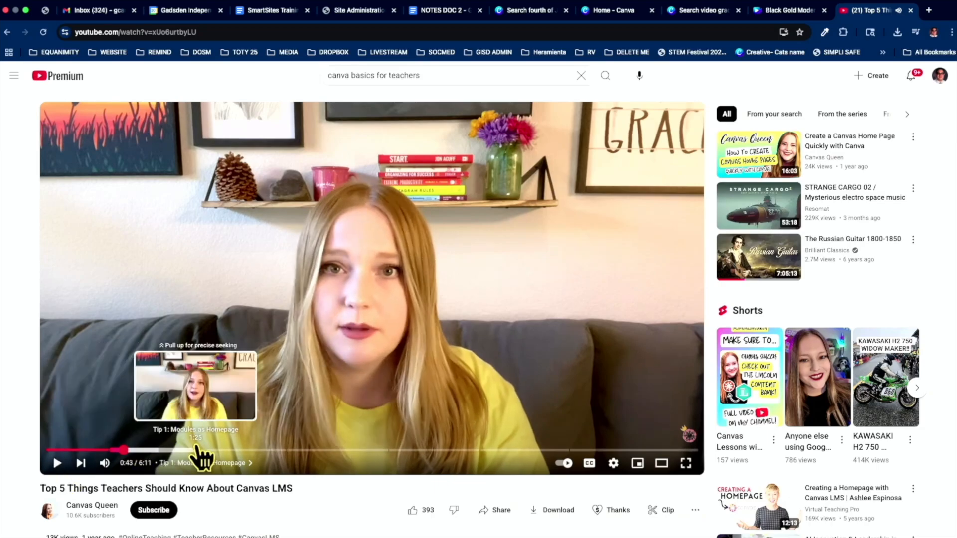
click(137, 451)
click(156, 450)
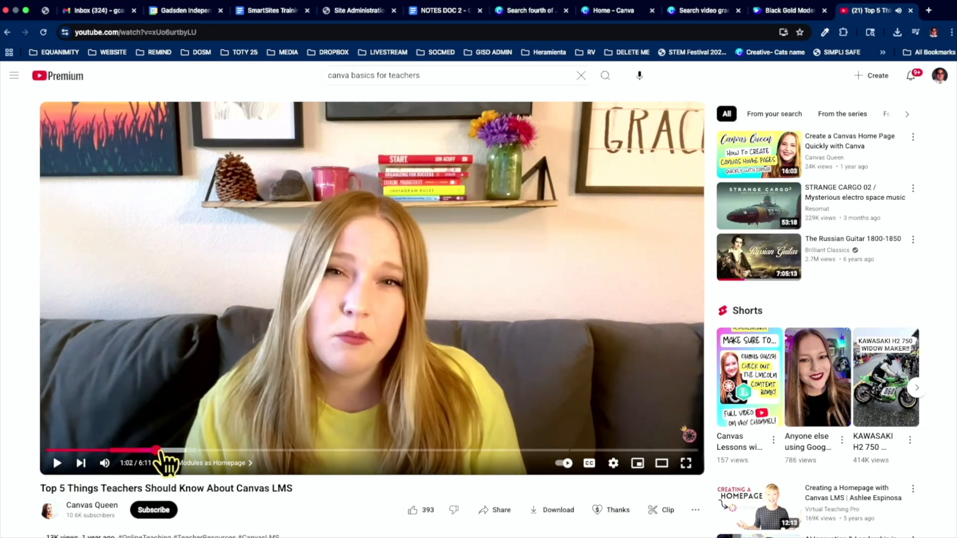
click(192, 450)
click(208, 451)
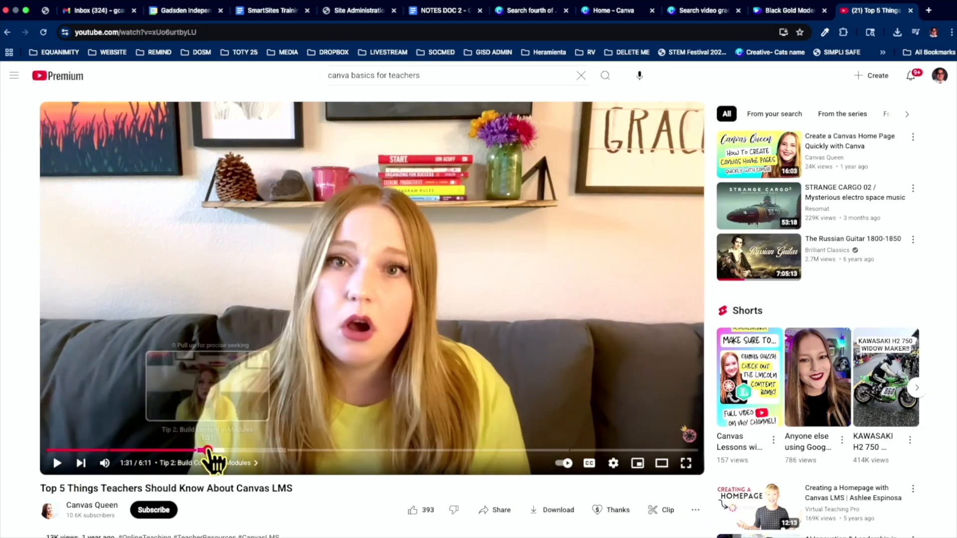
click(247, 450)
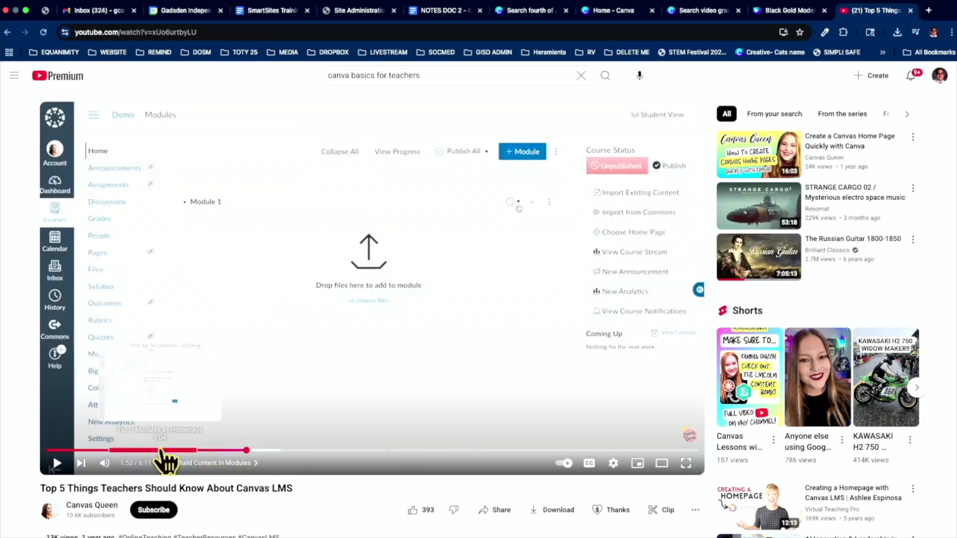
Switch to the SmartSites Training Resources document in Google Docs and go to its Canva section
click(255, 7)
scroll(340, 305, down, 3)
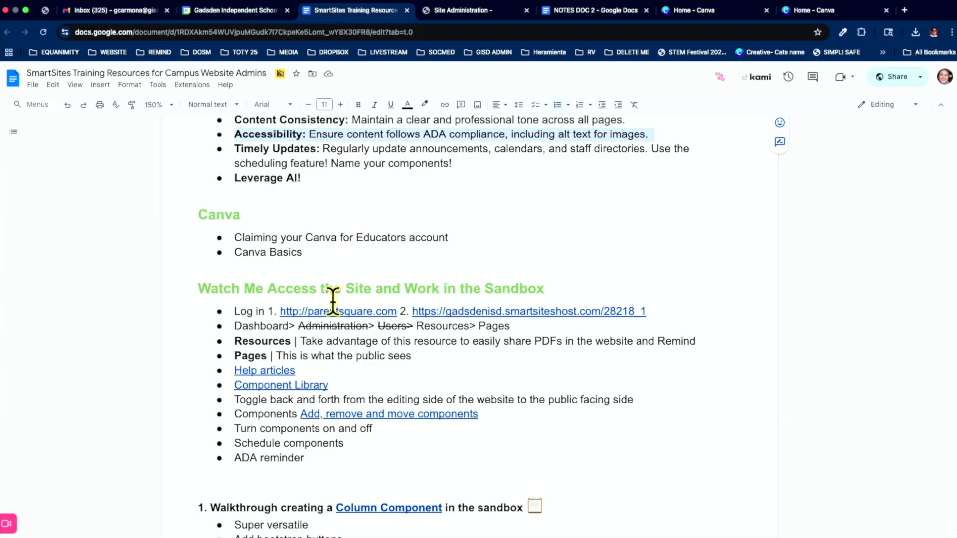
Open ParentSquare from the login link in the training outline and sign out of the current account
click(321, 312)
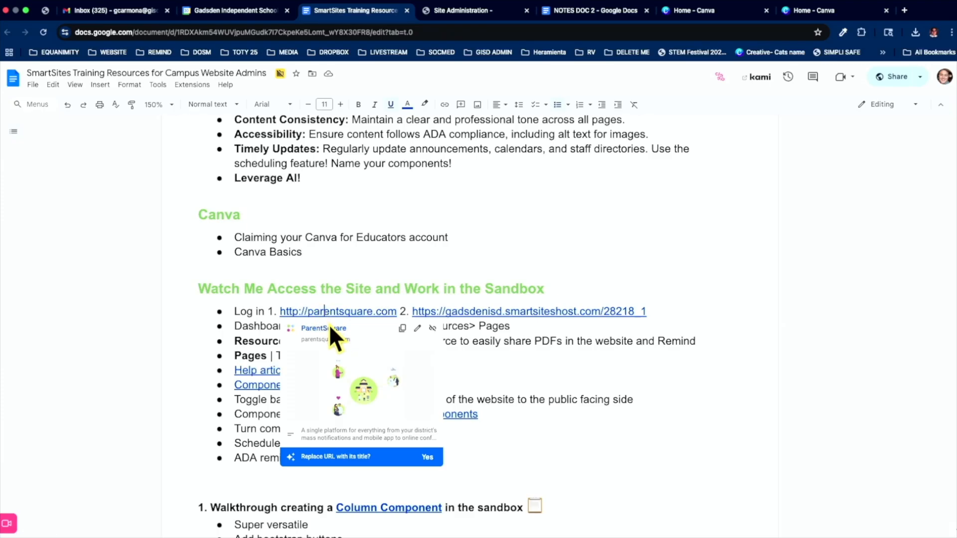
click(330, 328)
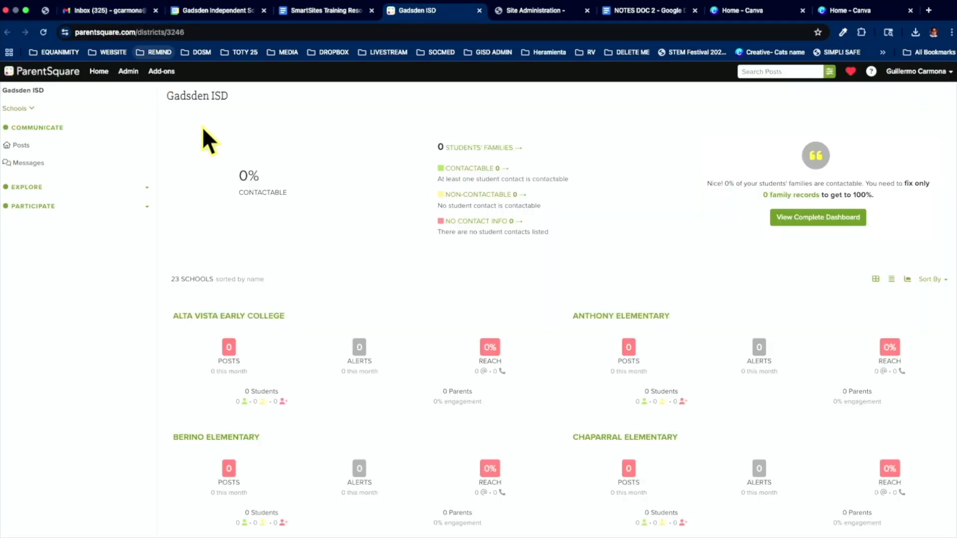
click(912, 74)
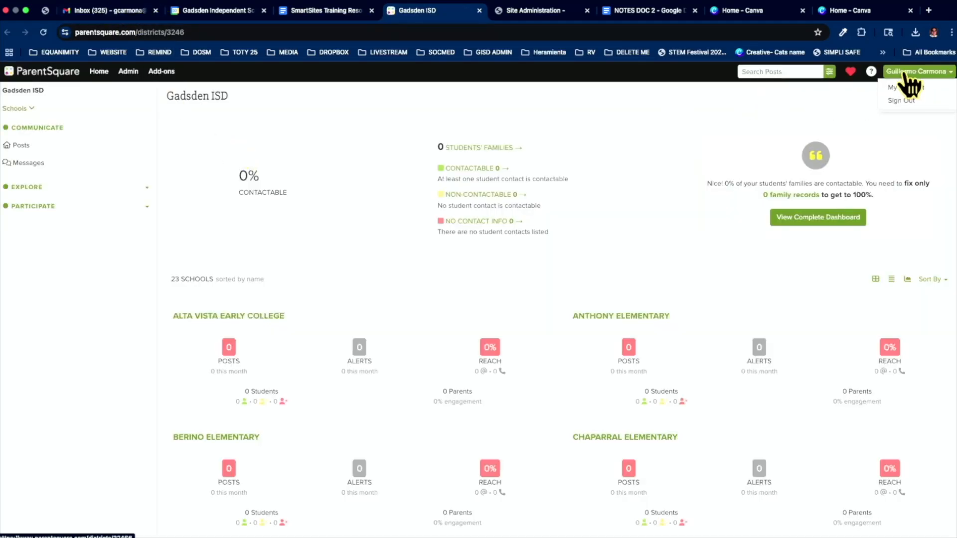
click(905, 98)
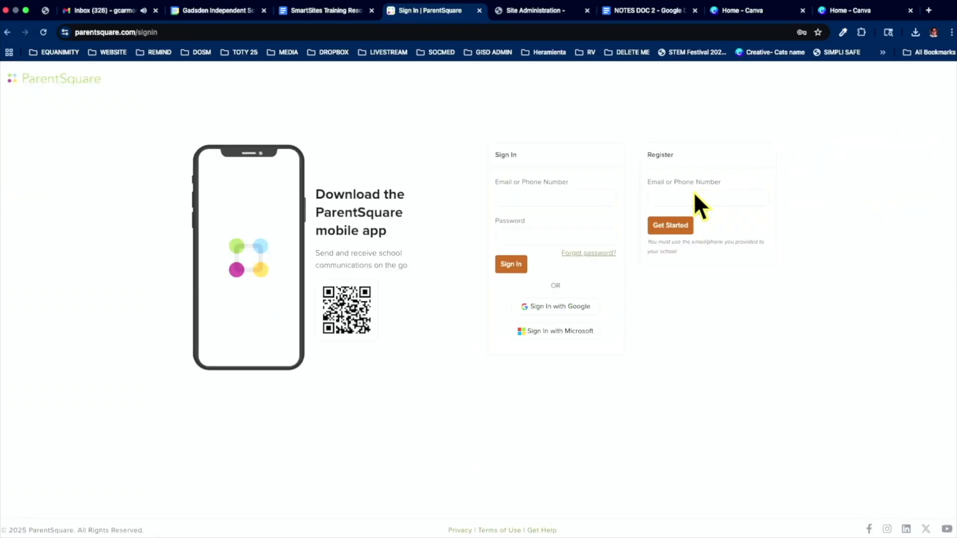
Sign in to ParentSquare with the district Google account and open Smart Sites from the add-ons
click(555, 311)
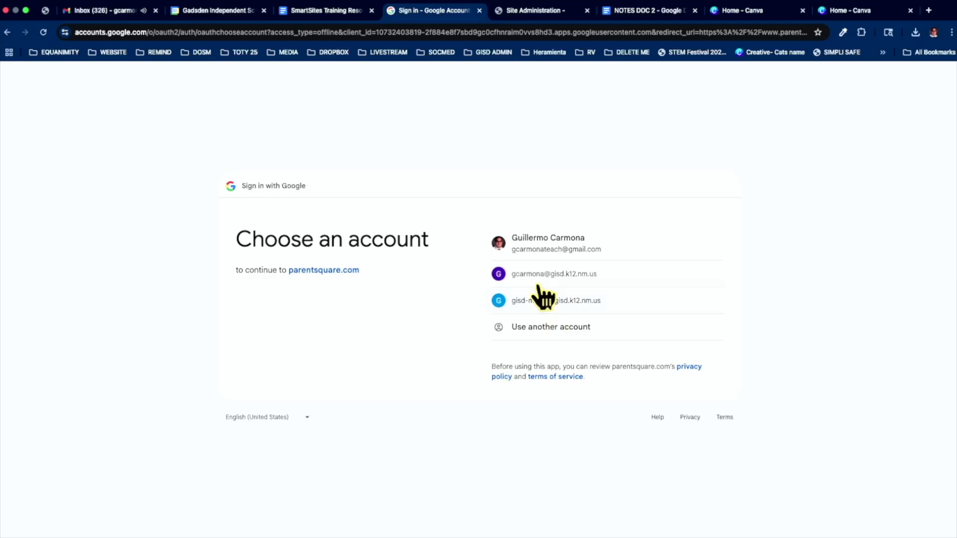
click(535, 282)
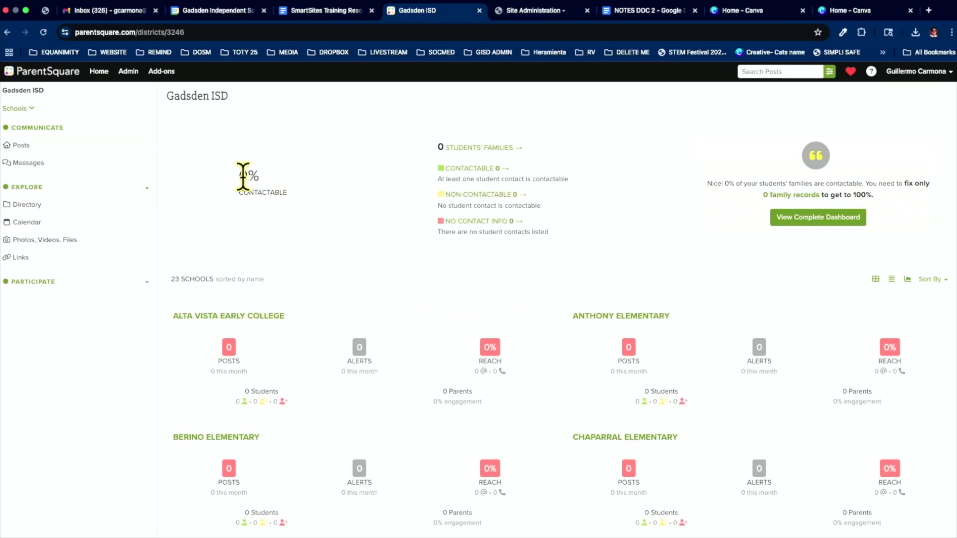
click(159, 73)
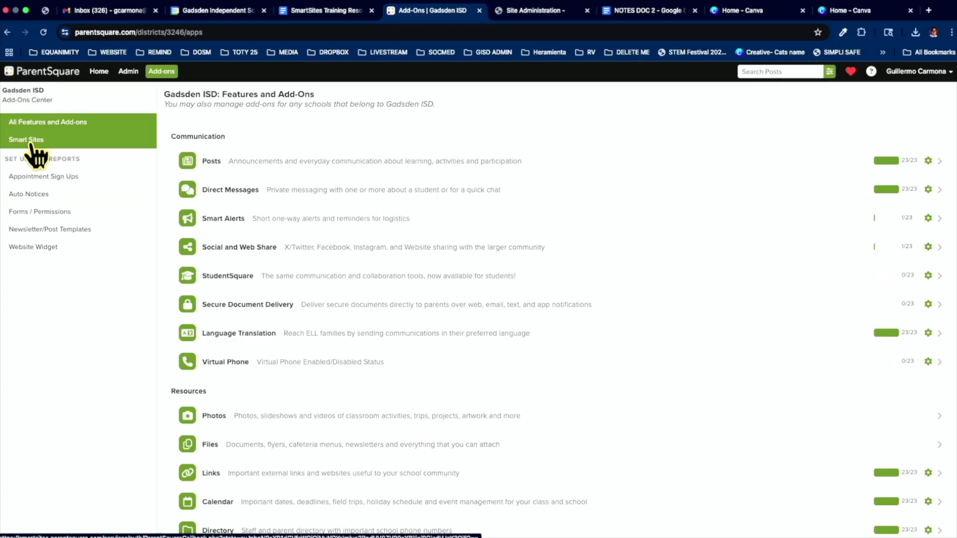
click(30, 140)
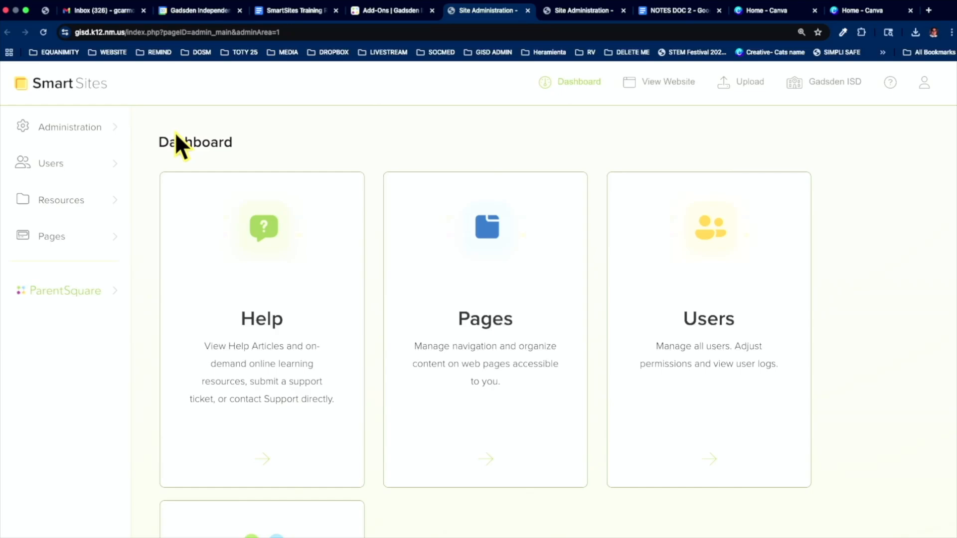
View the public Gadsden ISD website and return to the Smart Sites dashboard
click(657, 89)
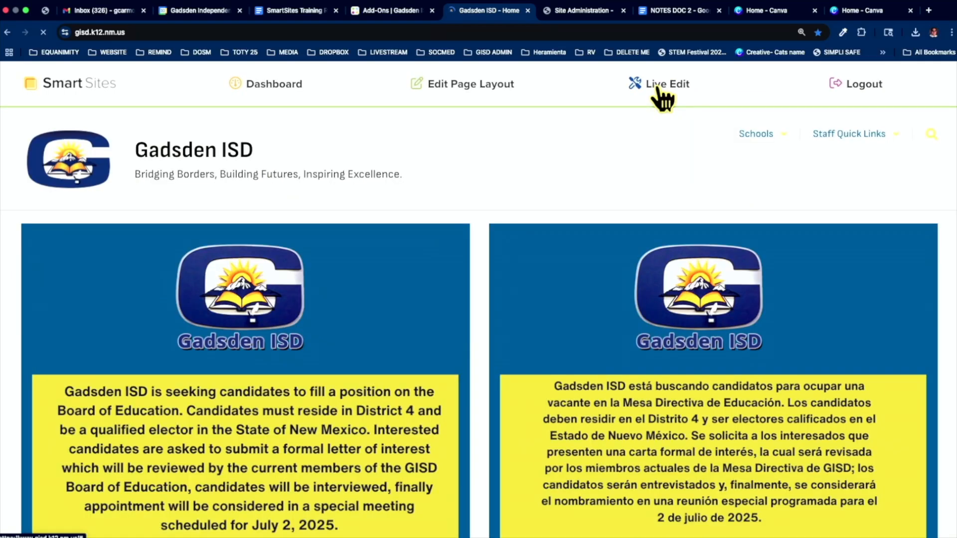
click(270, 89)
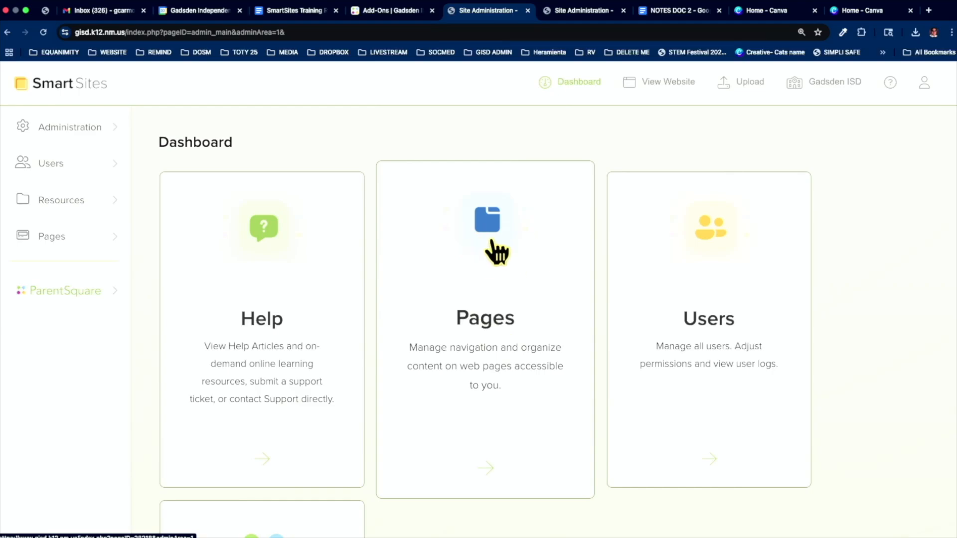
Search the Smart Sites help articles for "column component" and open the "Columns Component" article
click(278, 311)
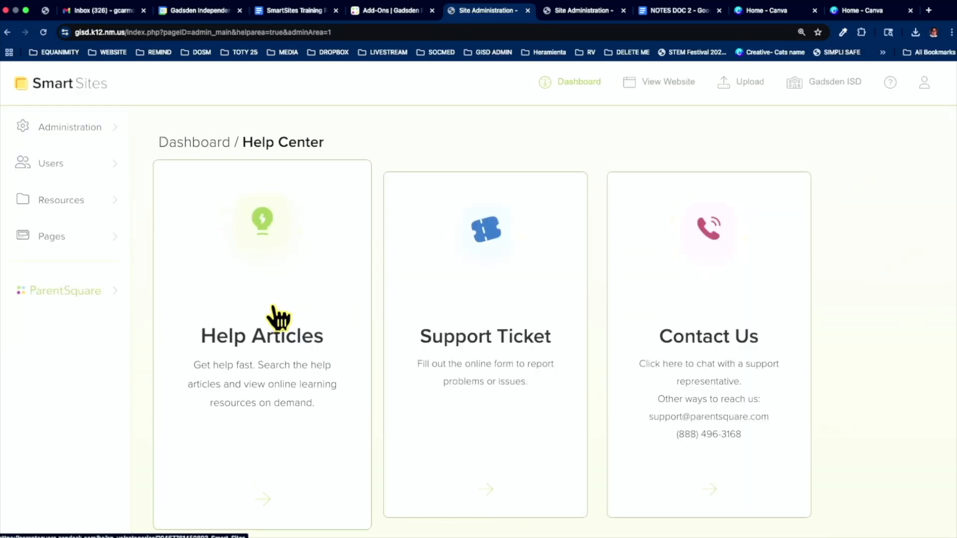
click(274, 307)
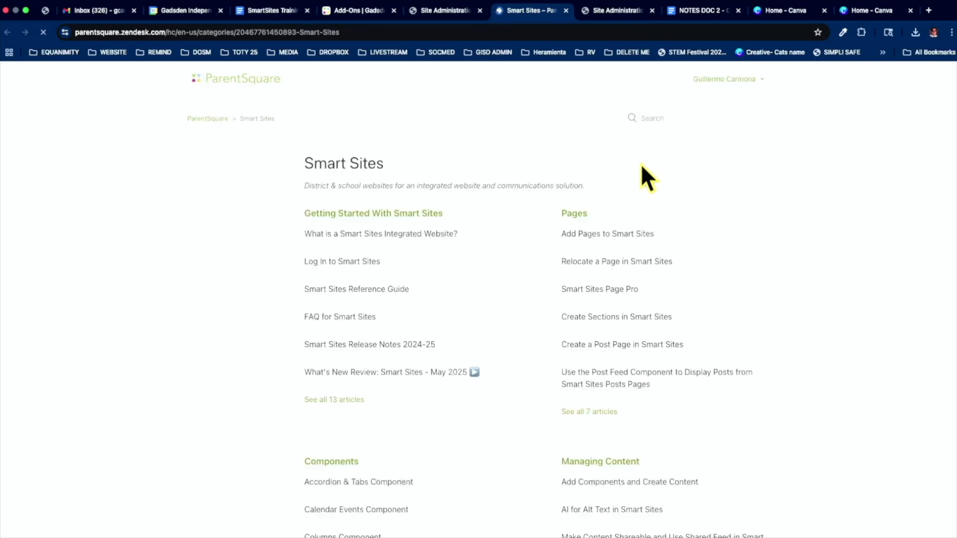
click(681, 119)
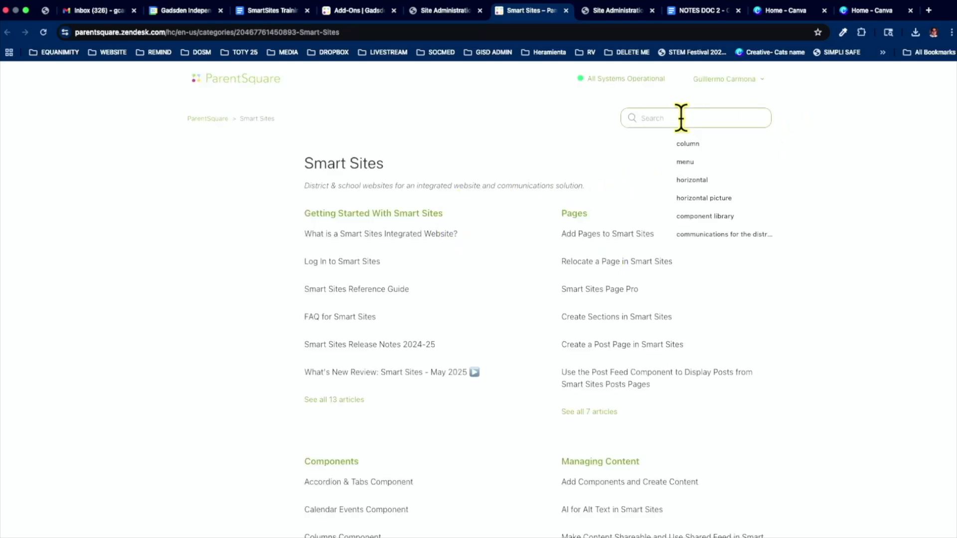
text(columen co)
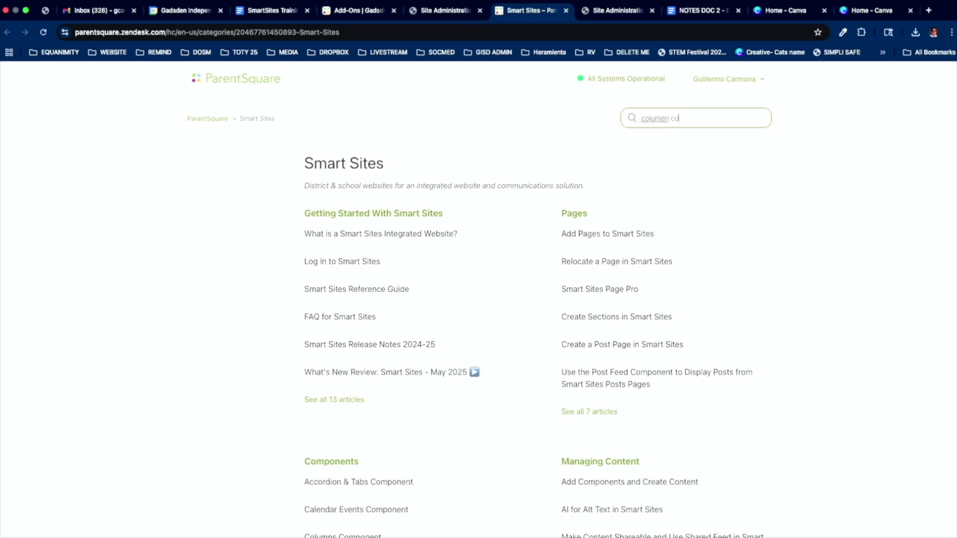
text(mponent)
click(666, 118)
key(BackSpace)
key(Return)
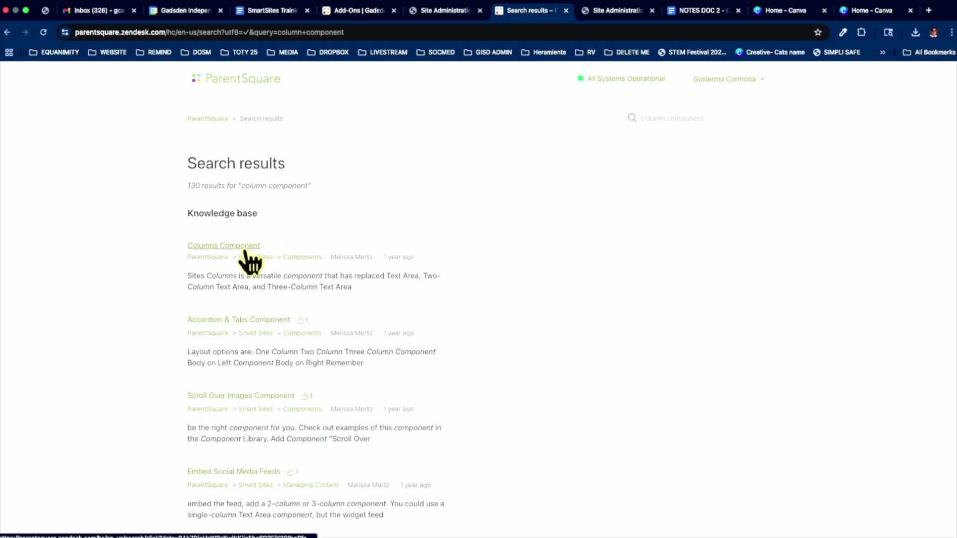
scroll(239, 253, up, 4)
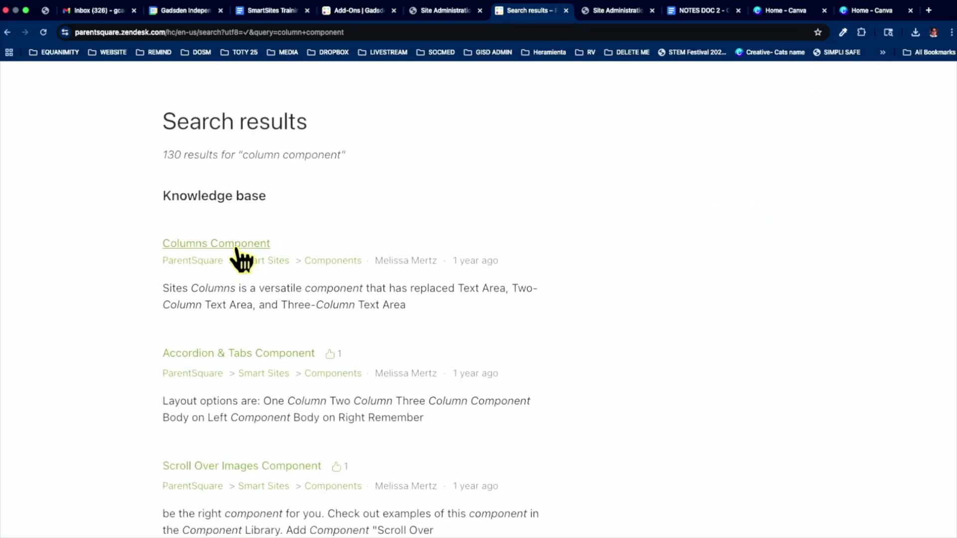
click(241, 245)
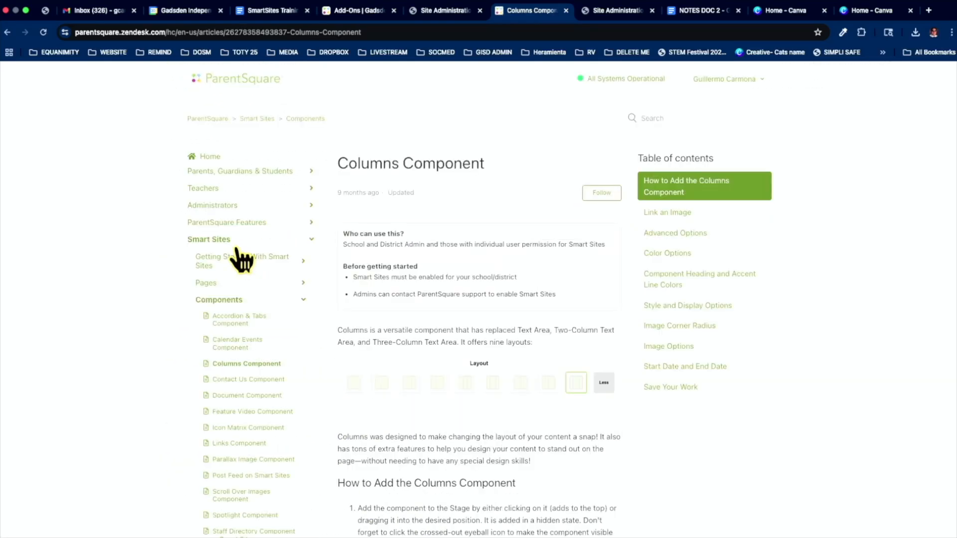
Return to the Smart Sites administration site, show the Resources categories, and go back to the dashboard
click(432, 14)
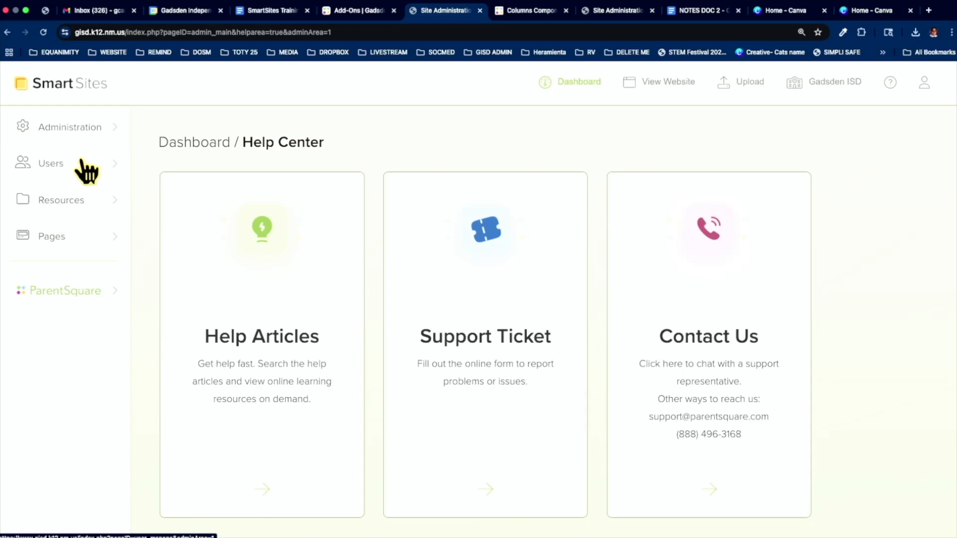
click(60, 206)
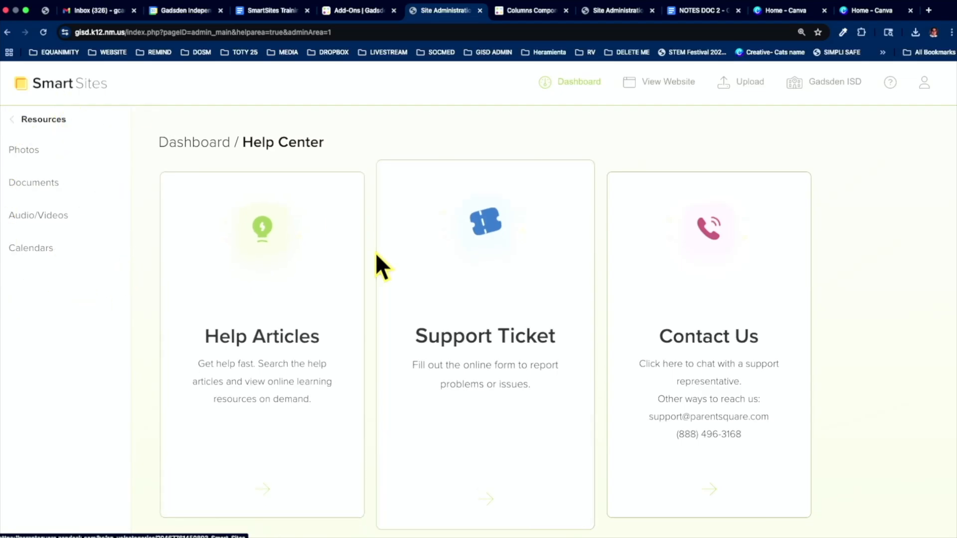
click(572, 88)
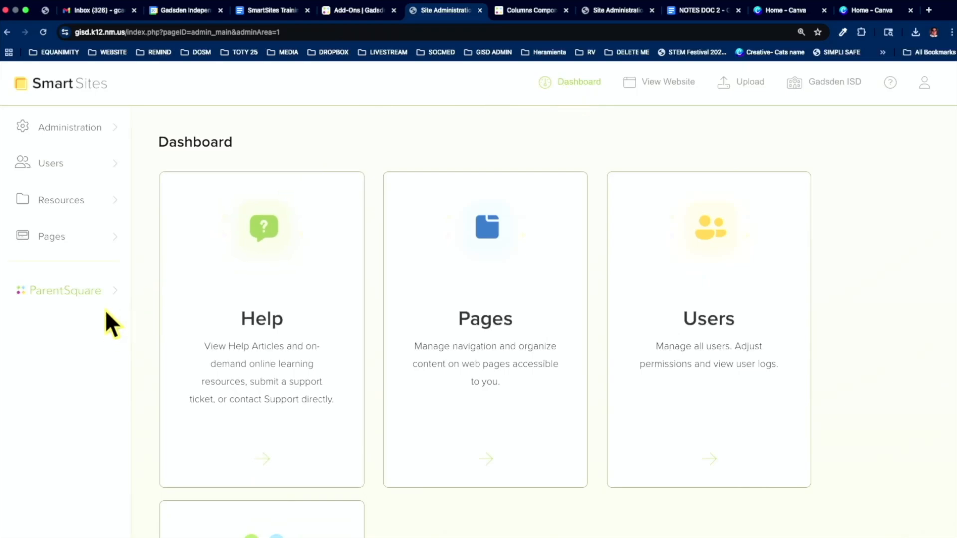
Expand the site's Pages list and open Sandbox 3 from the Sandbox group
click(112, 241)
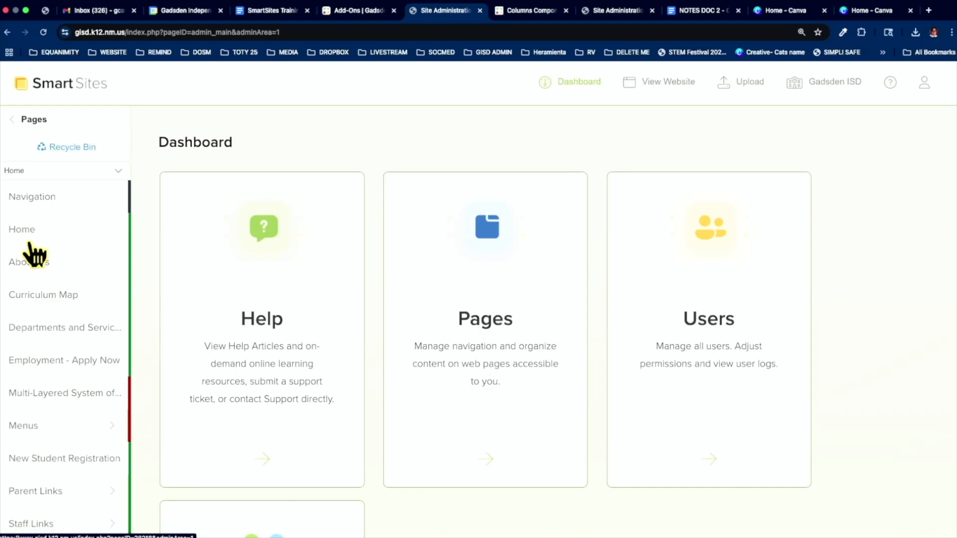
scroll(35, 255, down, 10)
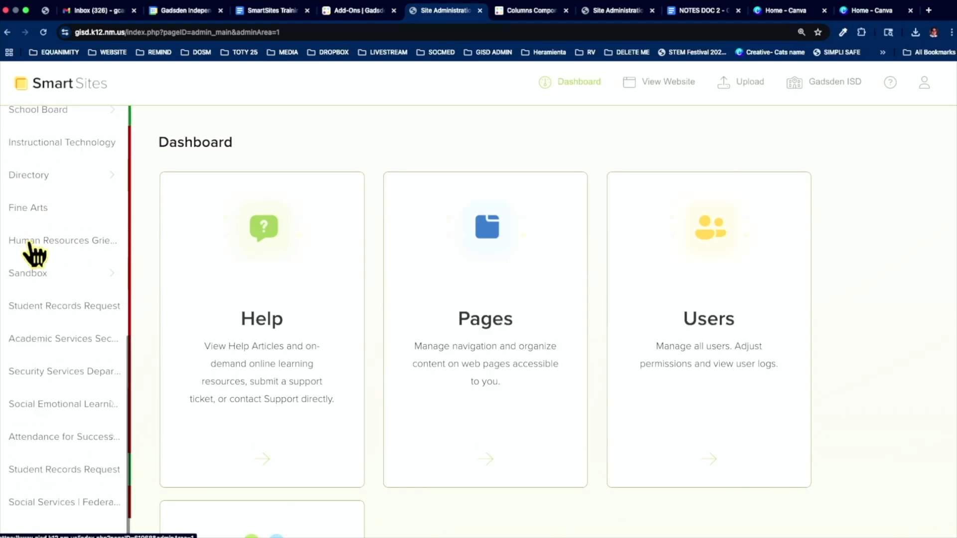
click(113, 273)
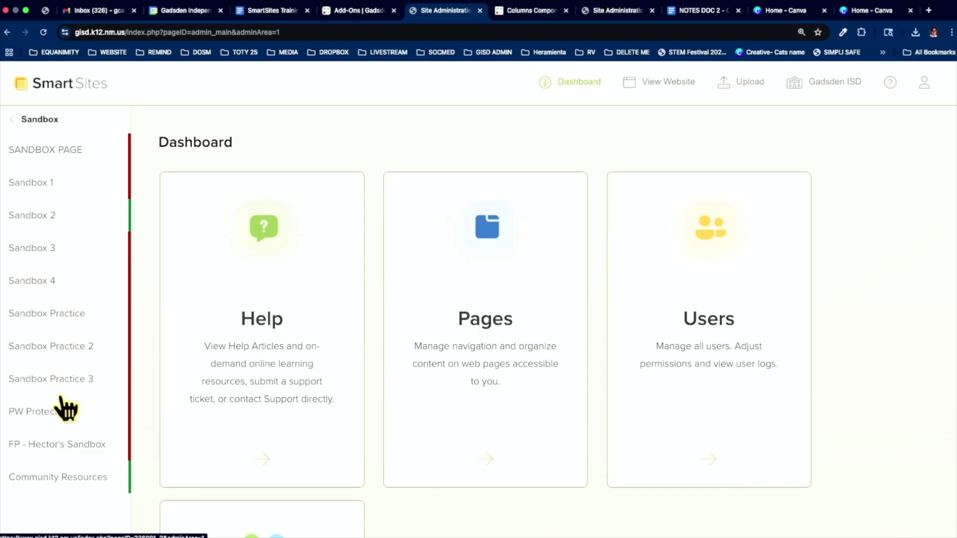
click(32, 246)
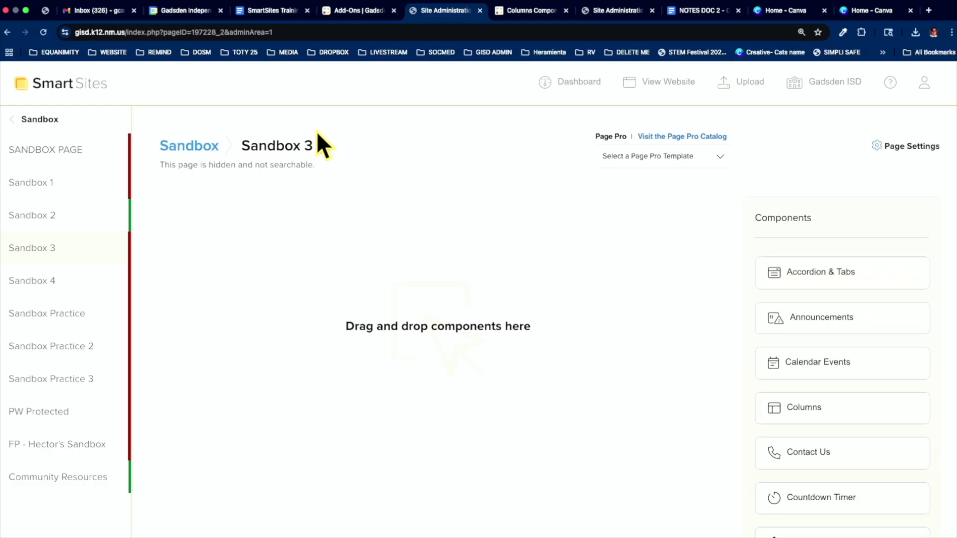
Return to the dashboard and reach Sandbox 3 again through the Pages card and the Sandbox group
click(561, 84)
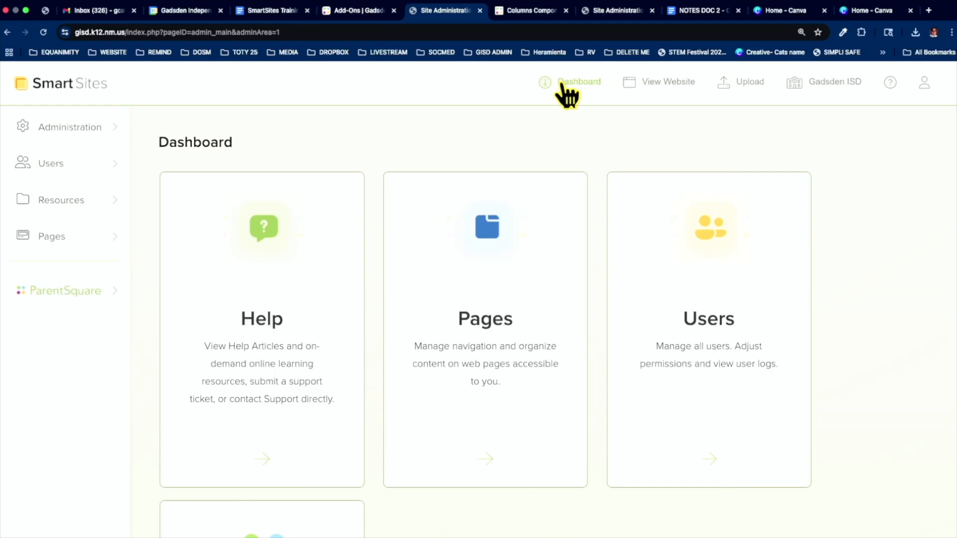
click(470, 245)
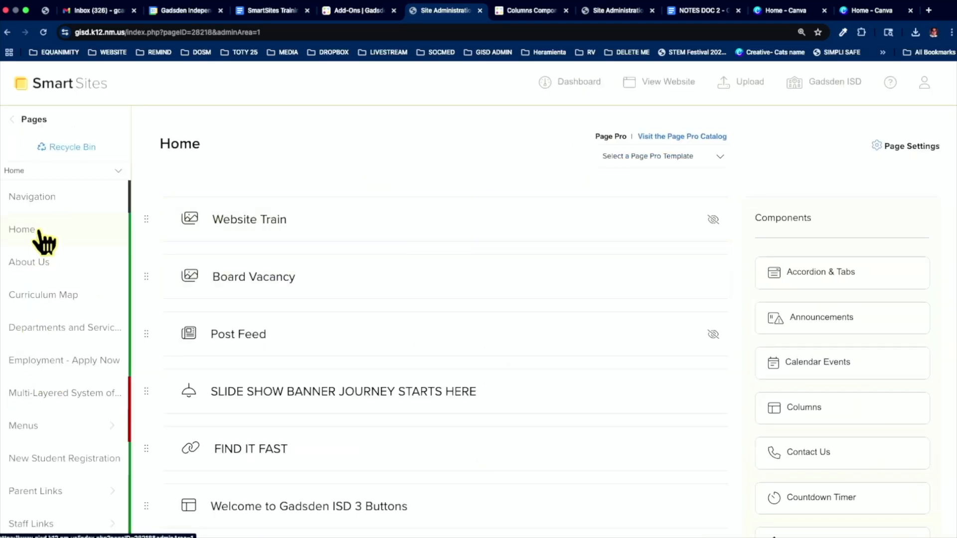
scroll(56, 348, down, 7)
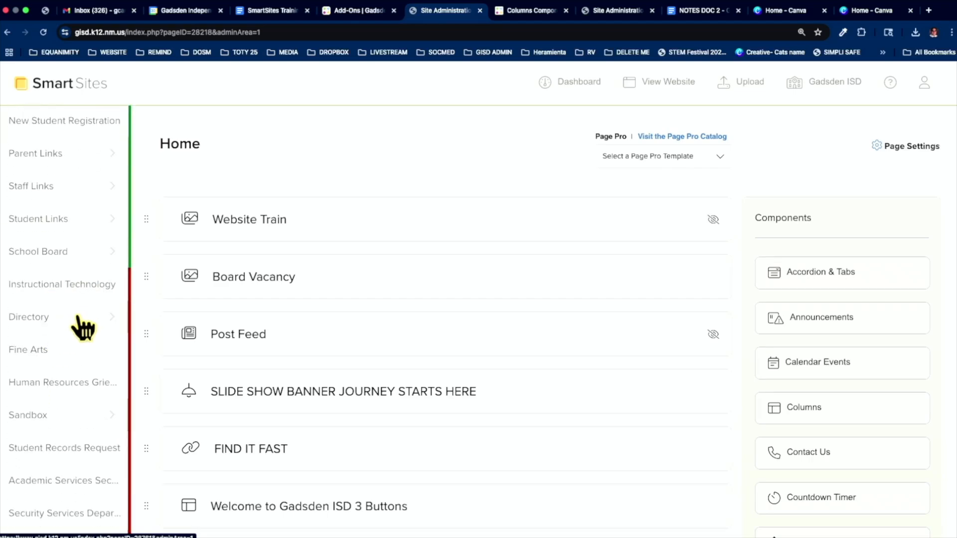
scroll(75, 326, down, 3)
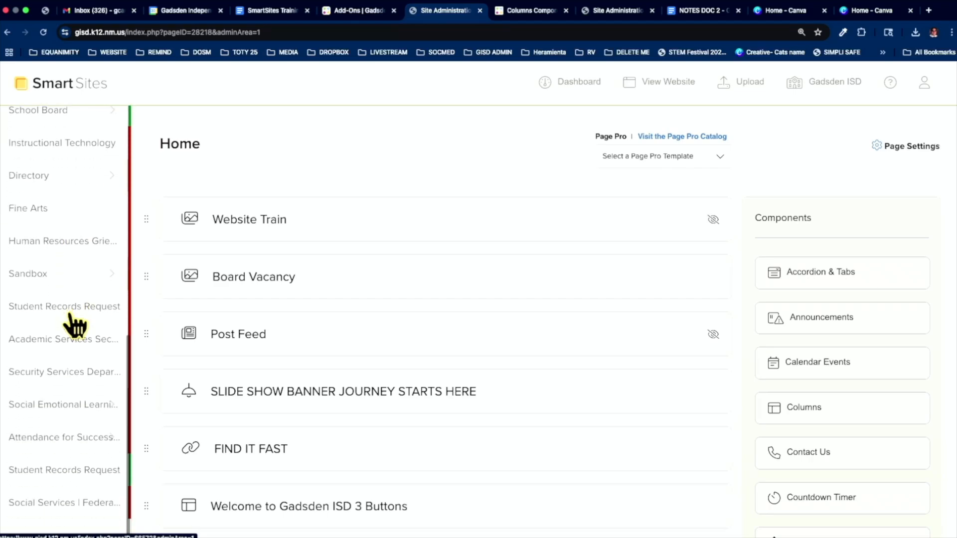
click(114, 283)
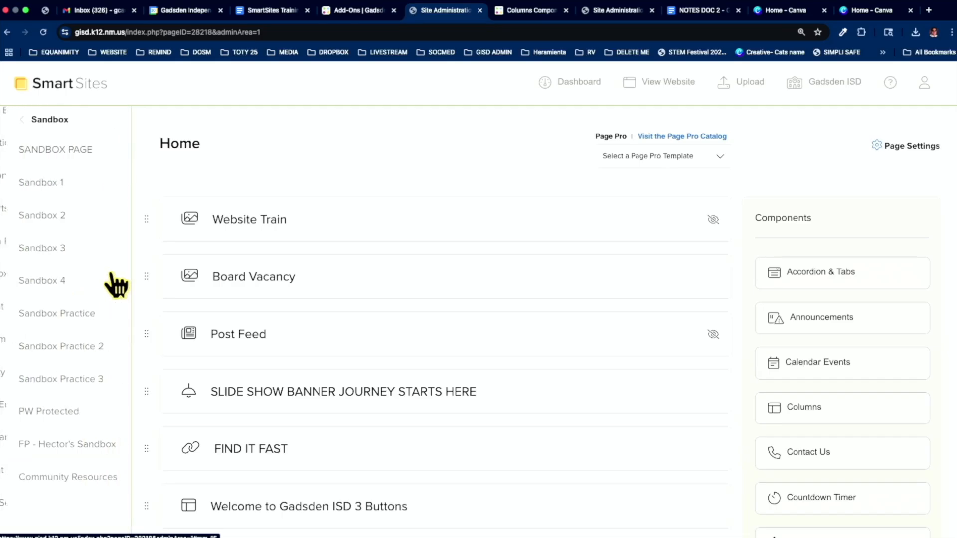
click(40, 251)
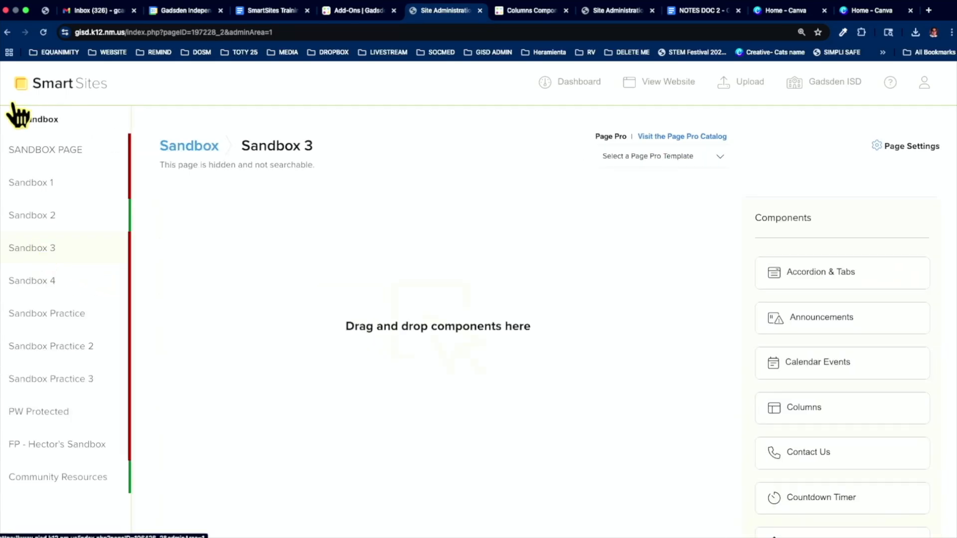
Go back to the Home page editor, look over its component list, and view the public website
click(7, 31)
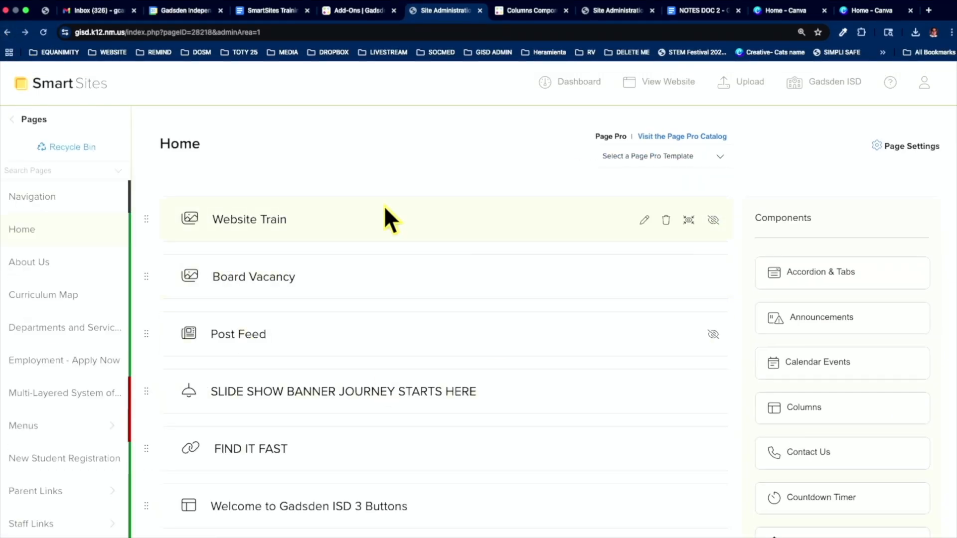
scroll(382, 296, down, 8)
scroll(382, 297, down, 8)
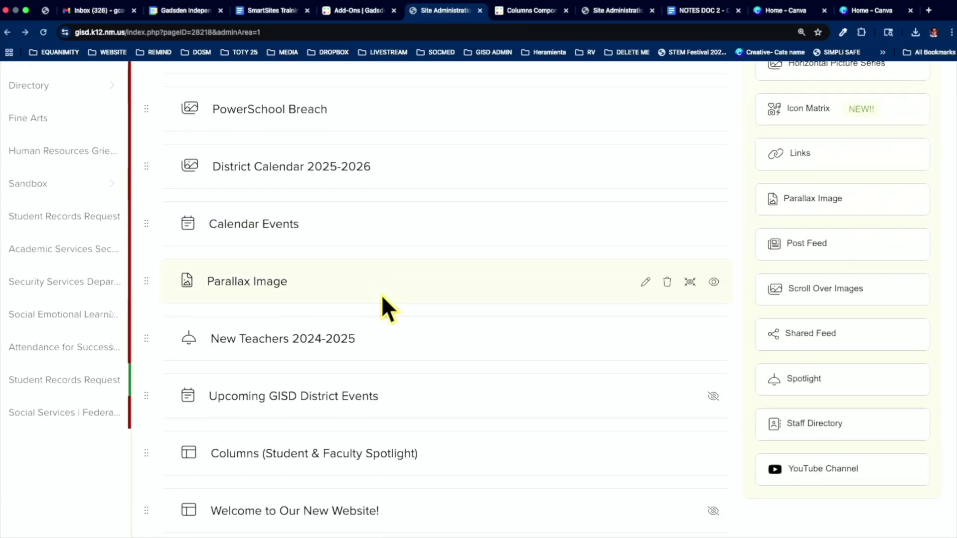
scroll(382, 298, up, 6)
scroll(382, 297, up, 6)
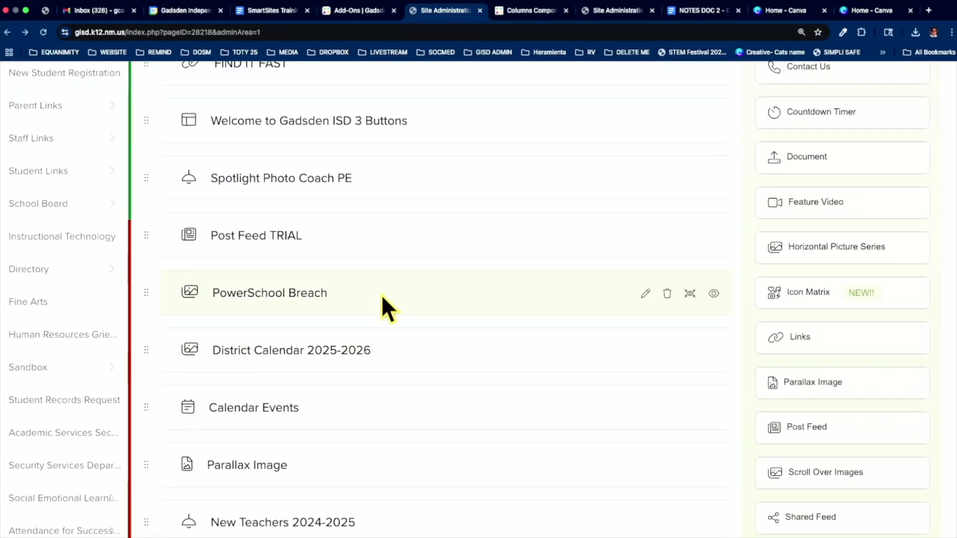
scroll(383, 296, up, 5)
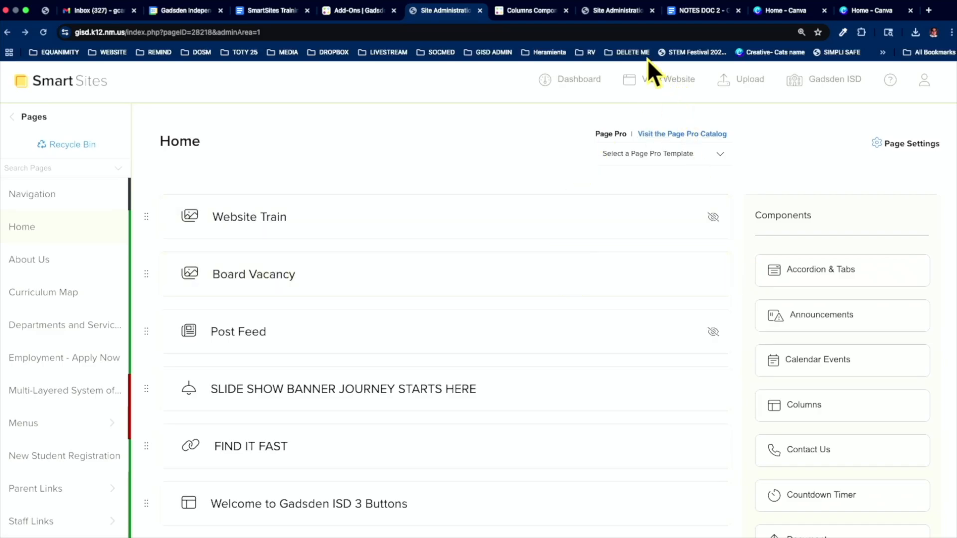
click(658, 84)
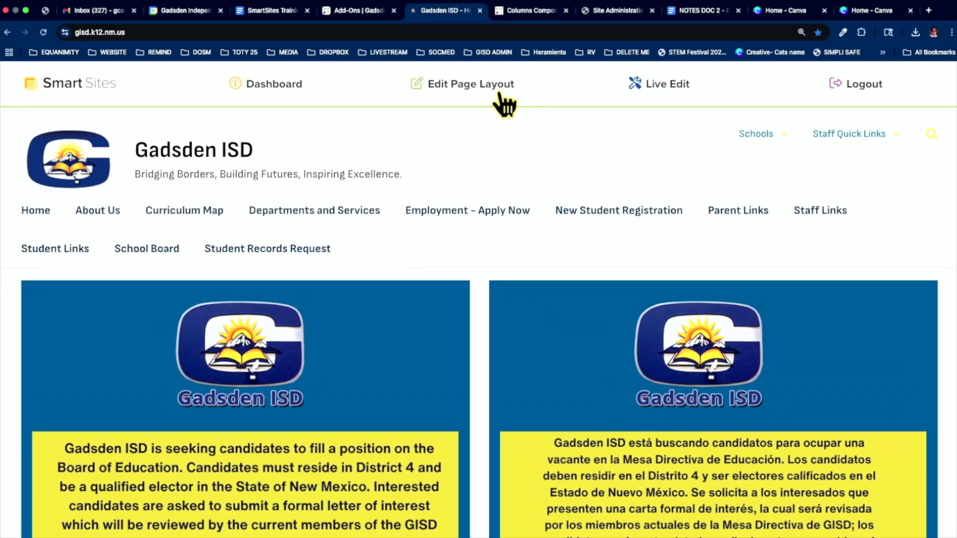
Make the Home page's Website Train component visible, view it on the public website, and check the document linked from its Spanish training image
click(491, 95)
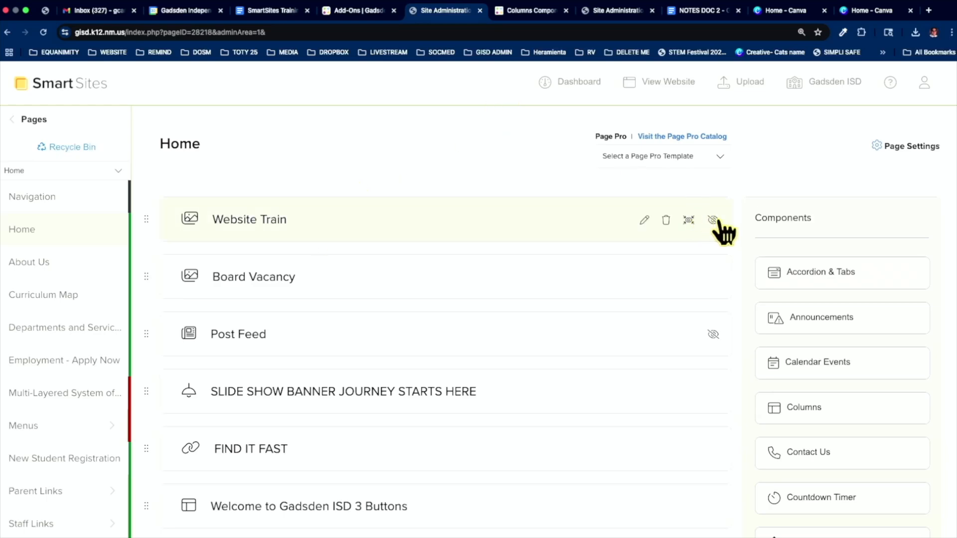
click(661, 85)
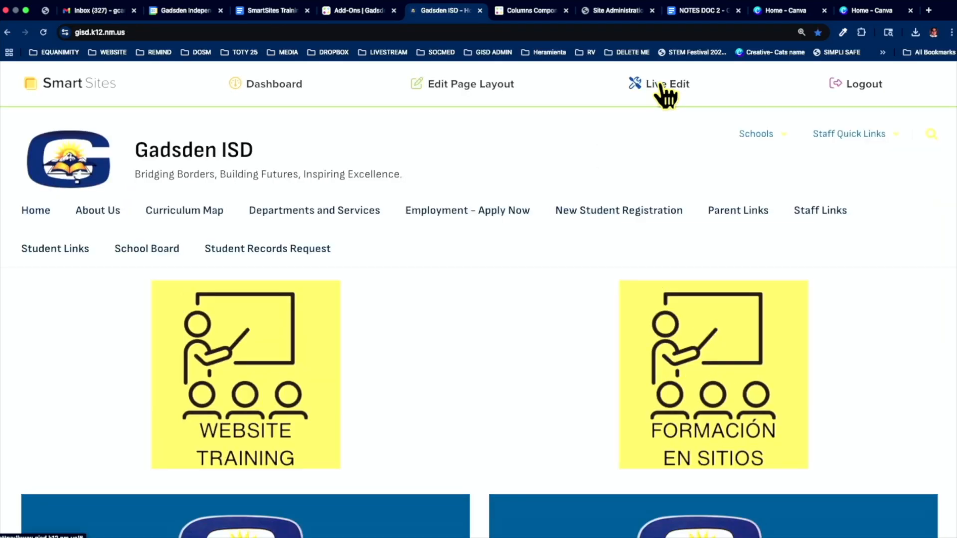
click(720, 409)
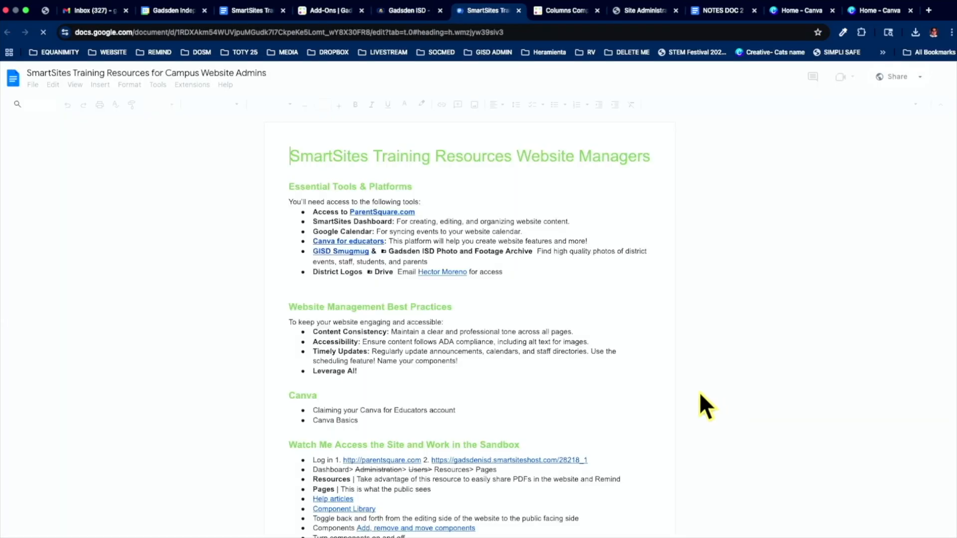
click(517, 10)
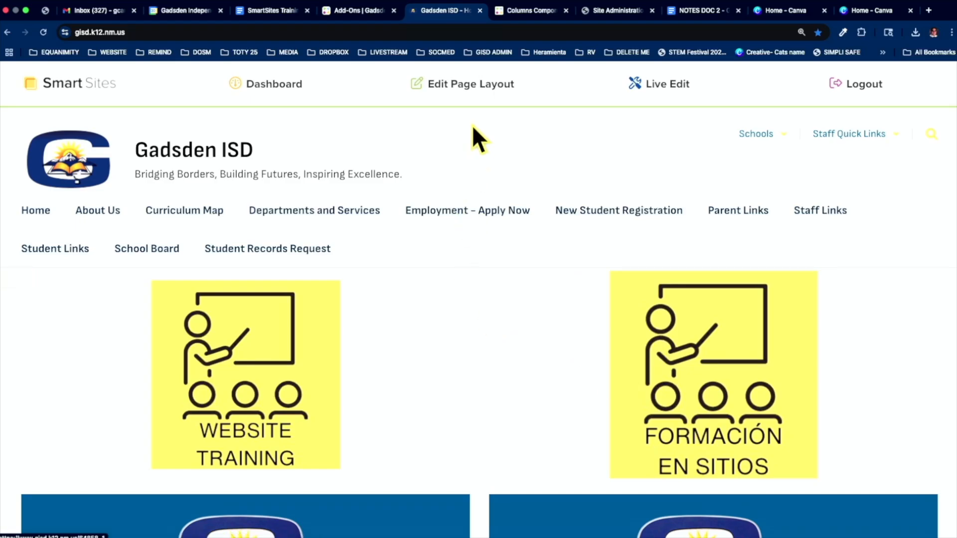
Hide the Website Train component on the Home page again and check the public website
click(468, 88)
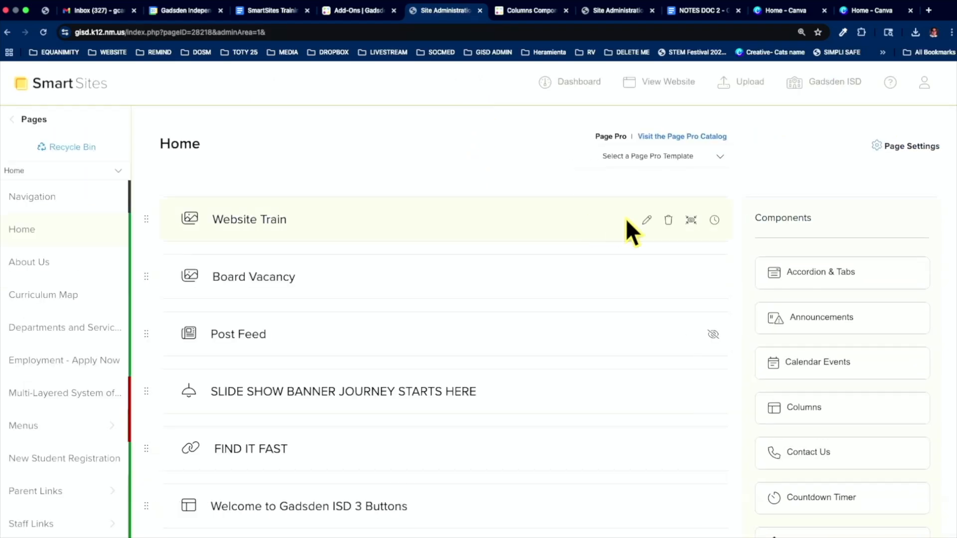
click(715, 221)
click(644, 93)
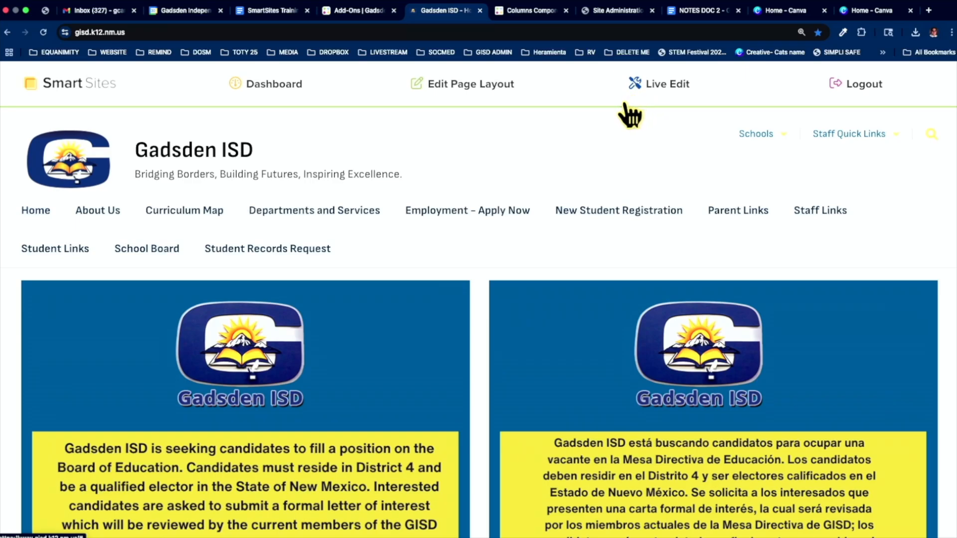
Go to the dashboard and open Sandbox 3 for editing from the Sandbox group of the site's pages
click(258, 83)
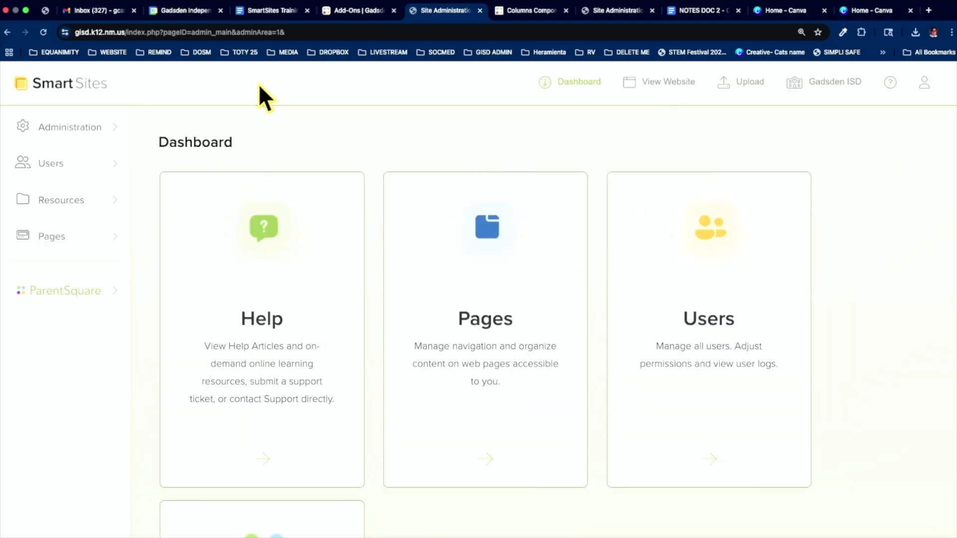
click(110, 238)
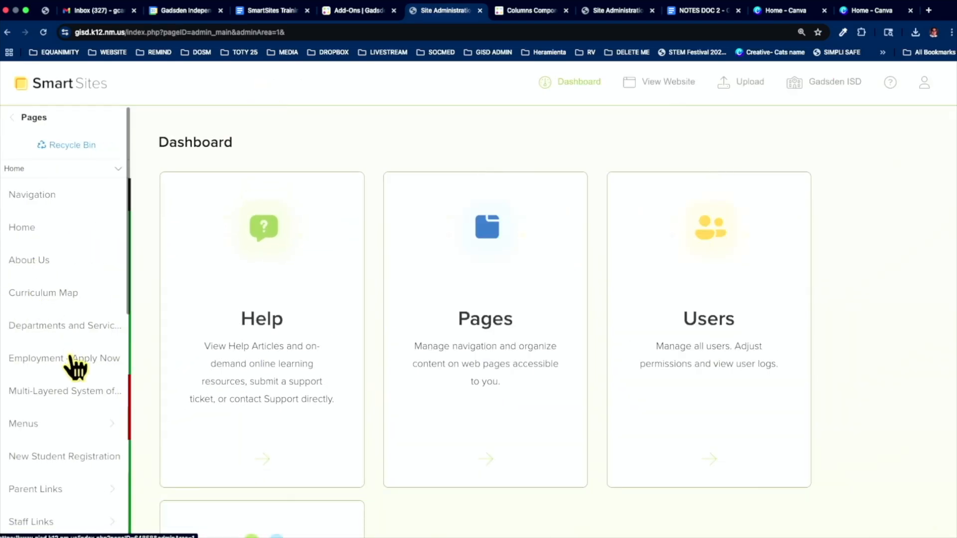
scroll(75, 366, down, 8)
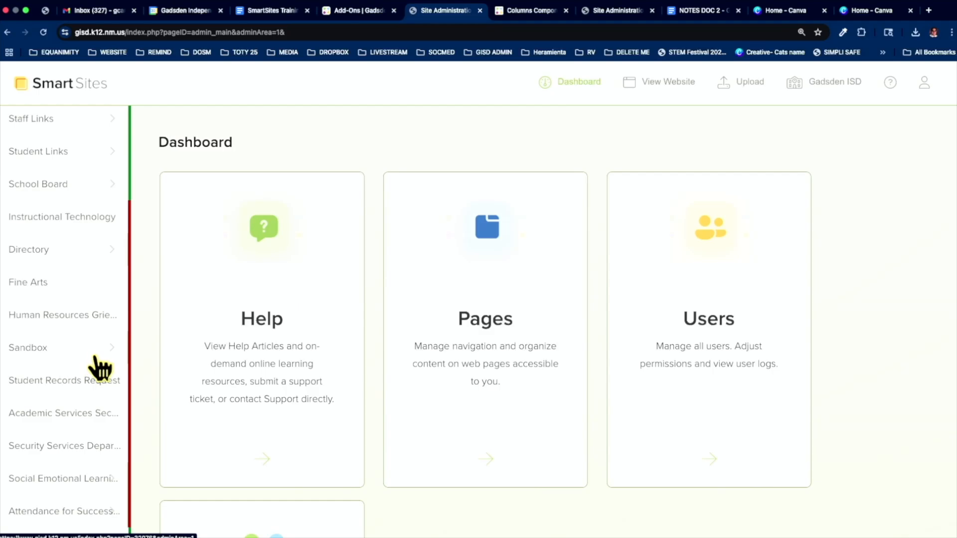
click(111, 351)
click(49, 251)
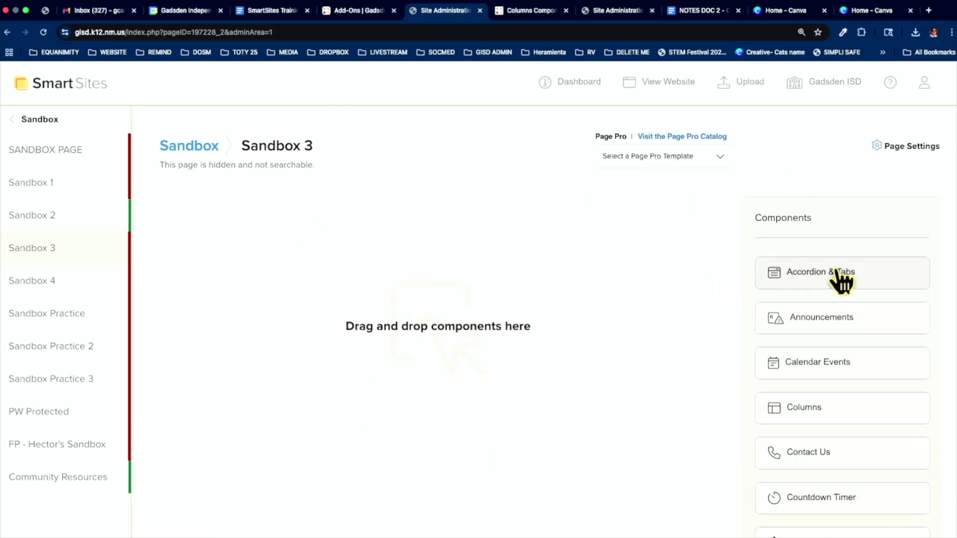
Look through the available components and add Columns, Horizontal Picture Series, and Spotlight to Sandbox 3
scroll(817, 218, down, 3)
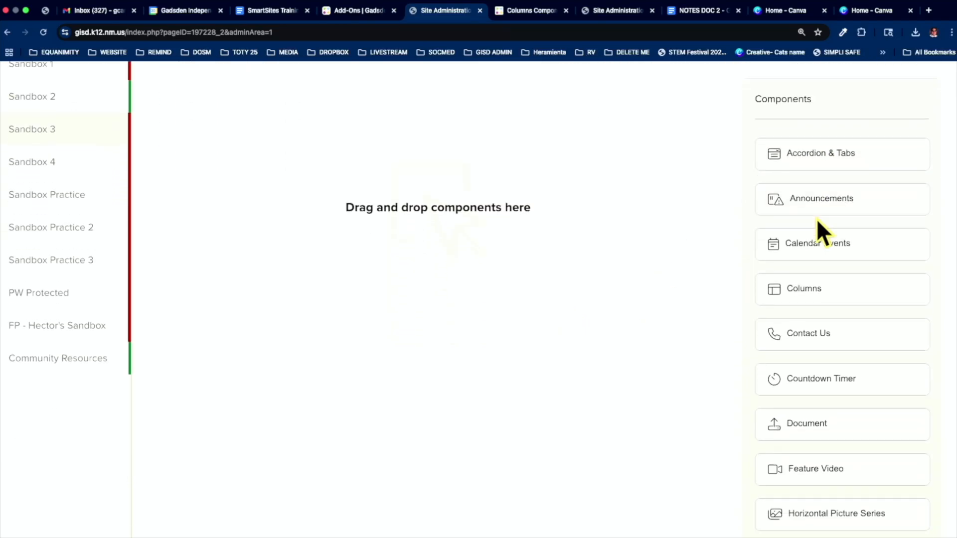
scroll(817, 219, down, 4)
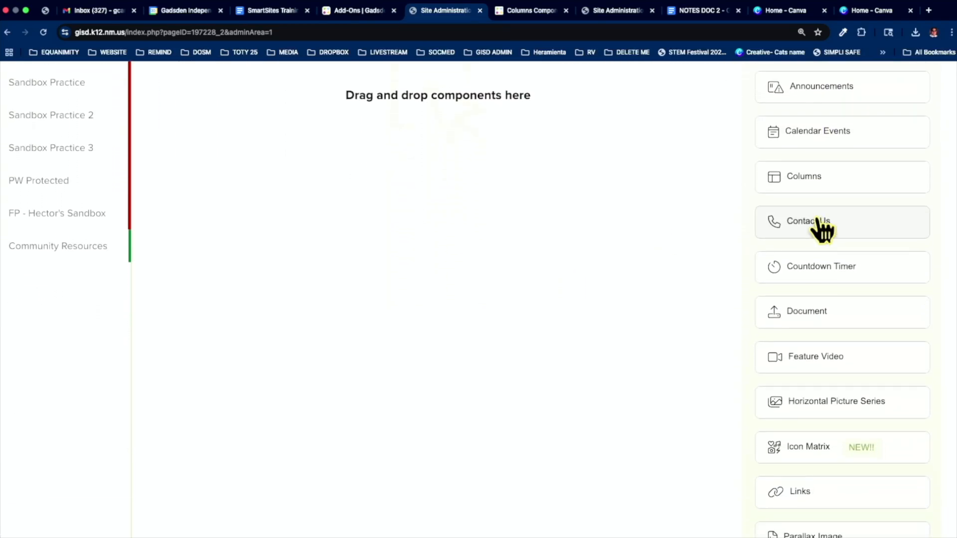
scroll(816, 219, up, 6)
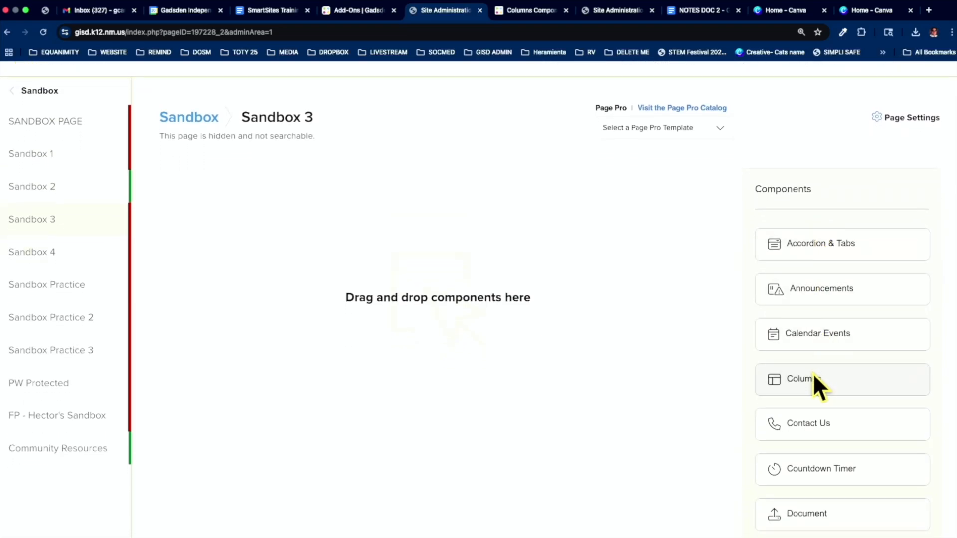
scroll(813, 383, down, 5)
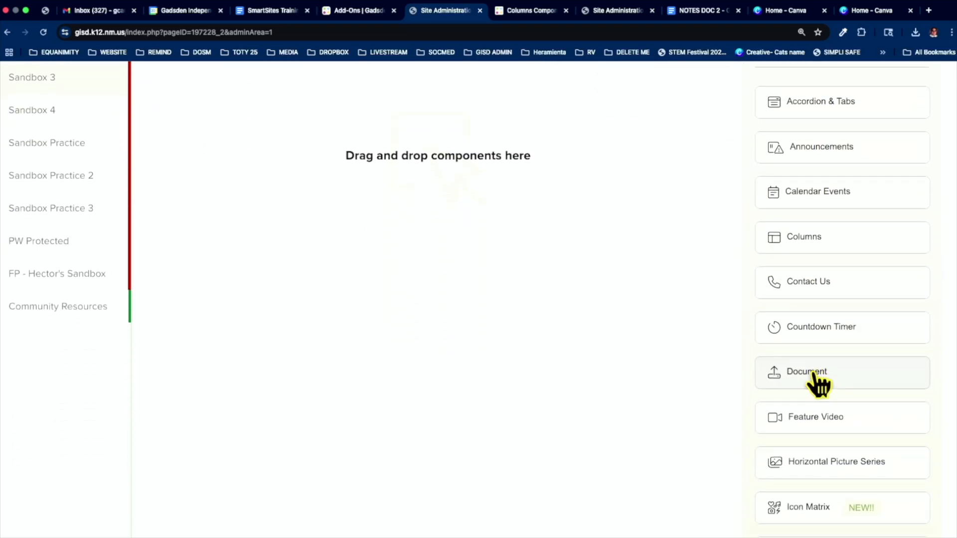
scroll(817, 396, down, 6)
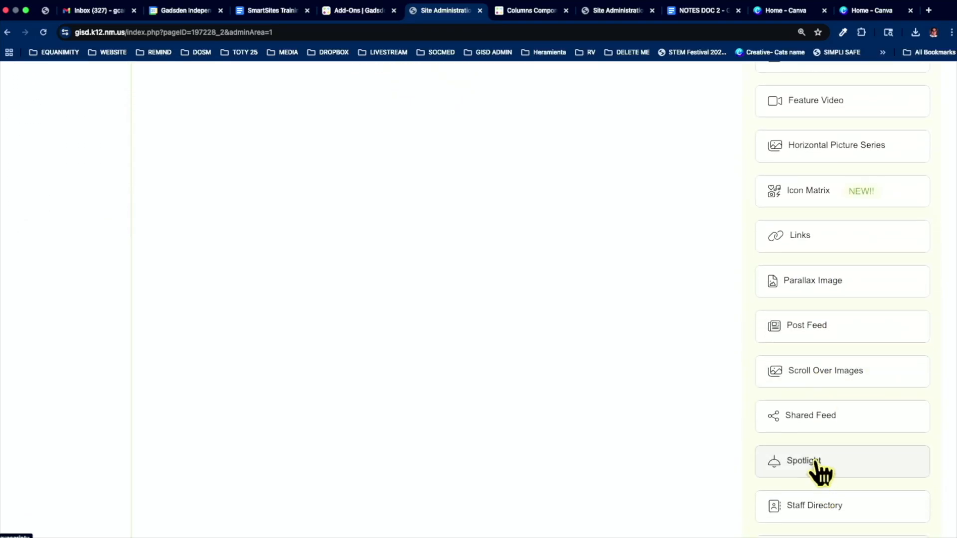
scroll(818, 473, up, 10)
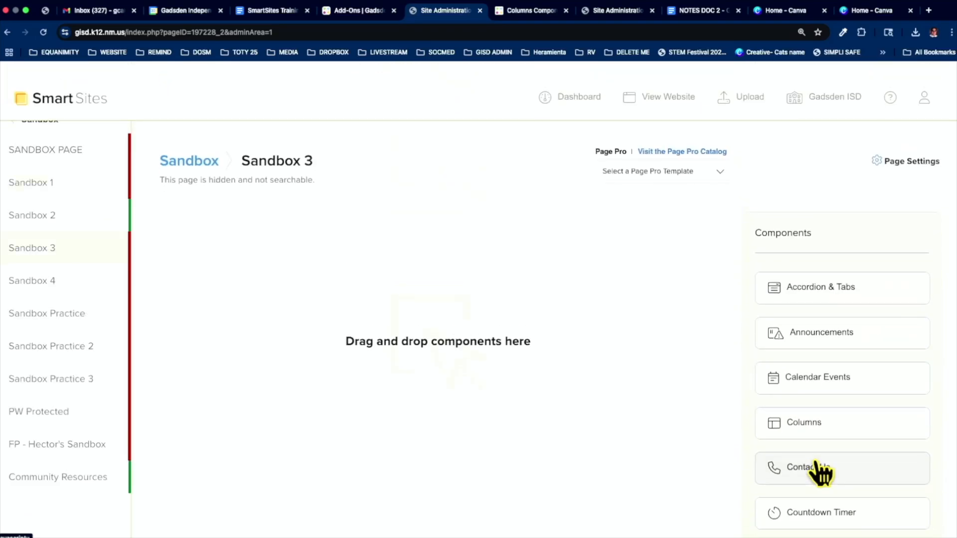
click(815, 413)
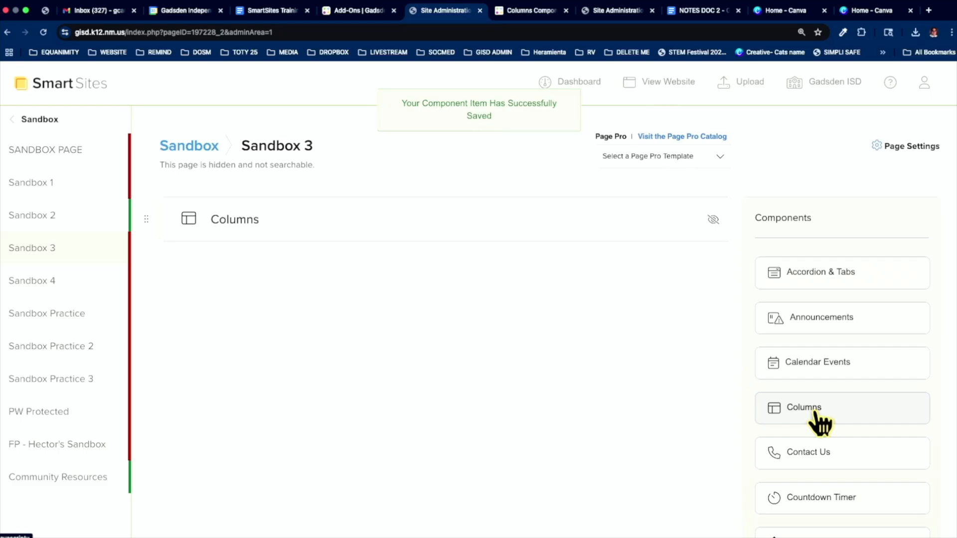
scroll(815, 435, down, 4)
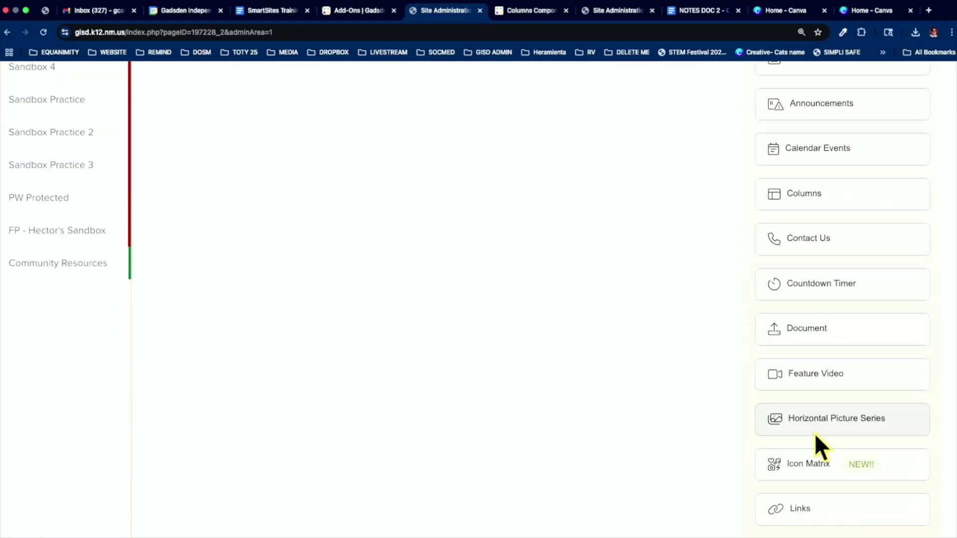
click(808, 410)
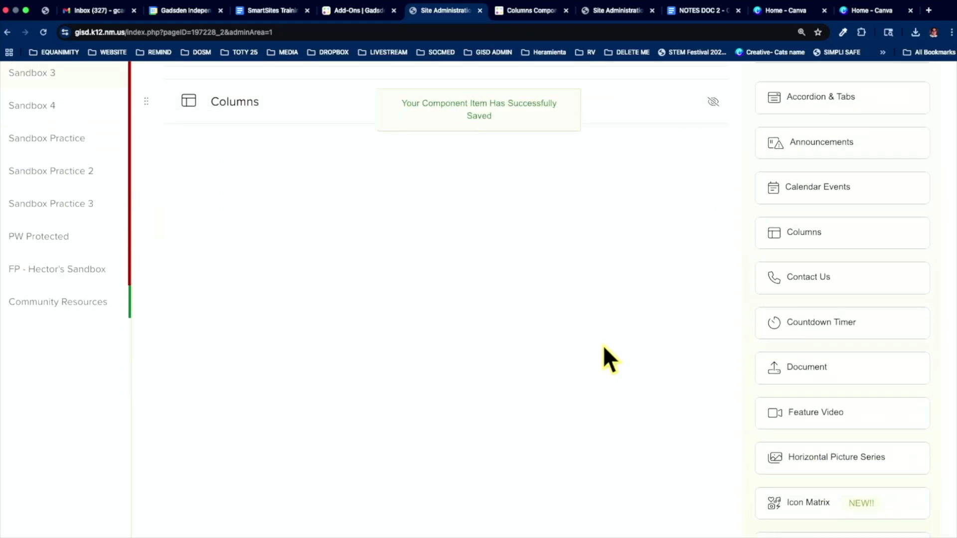
scroll(602, 345, down, 5)
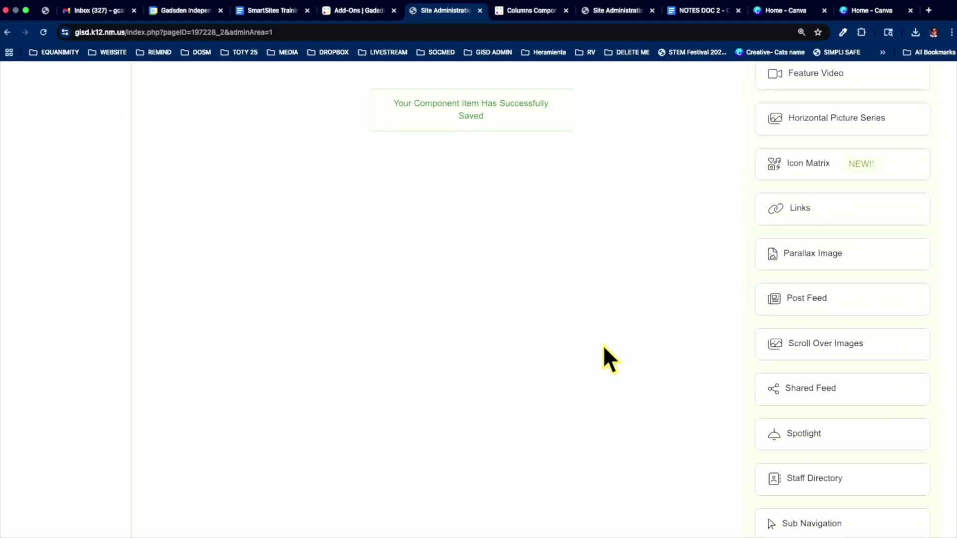
click(781, 388)
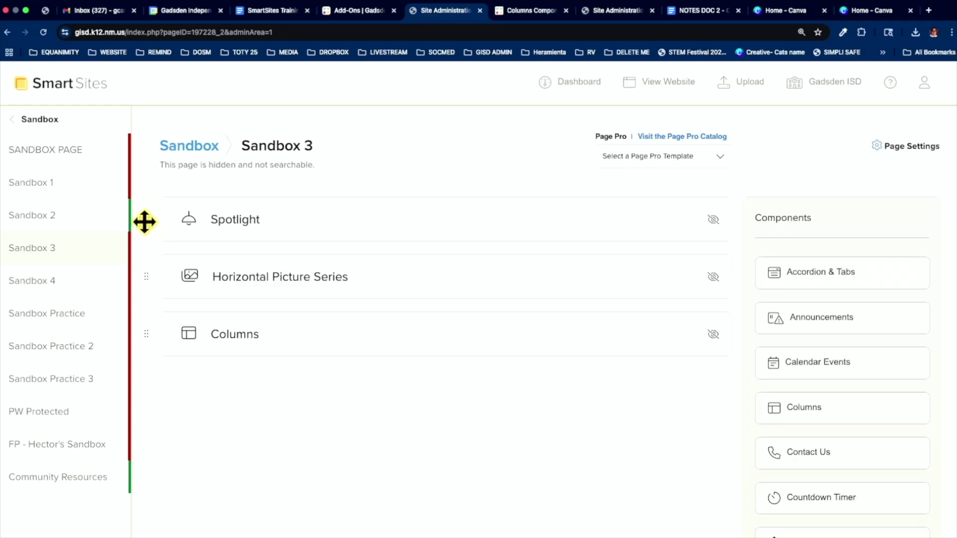
Reorder Sandbox 3's components as Columns, Horizontal Picture Series, Spotlight, and preview the Columns component
drag(148, 215, 153, 422)
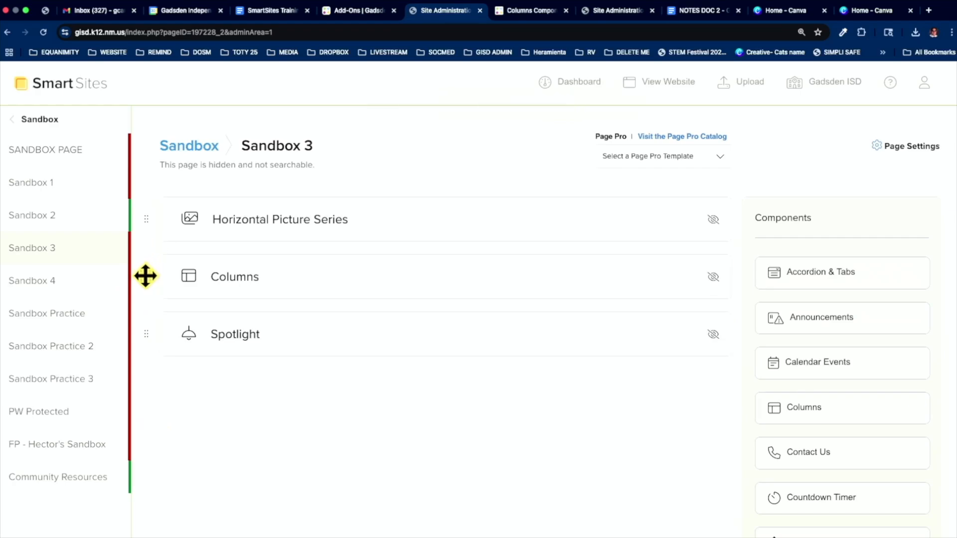
mouse_move(146, 275)
mouse_down()
mouse_move(149, 190)
mouse_move(135, 225)
mouse_move(132, 175)
mouse_move(179, 207)
mouse_move(141, 209)
mouse_move(151, 276)
mouse_up()
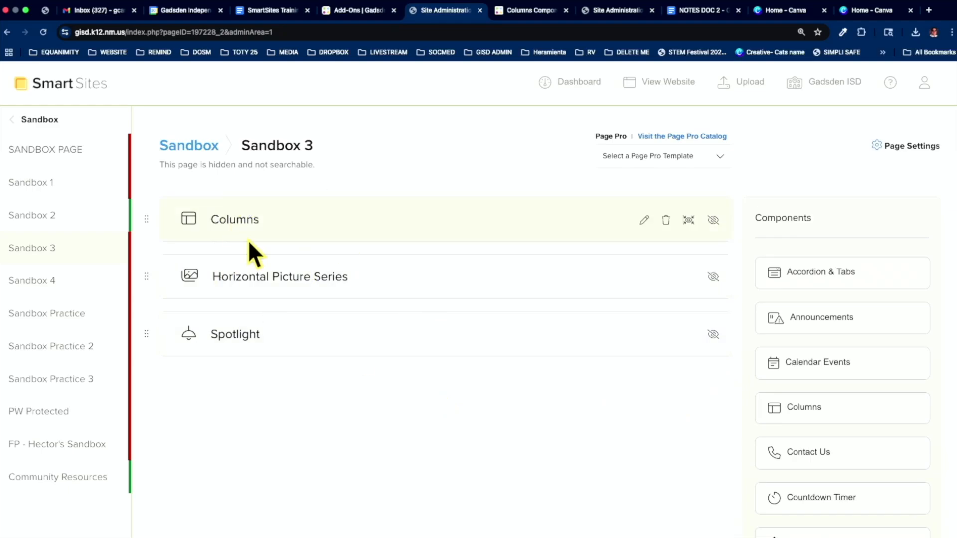
click(689, 221)
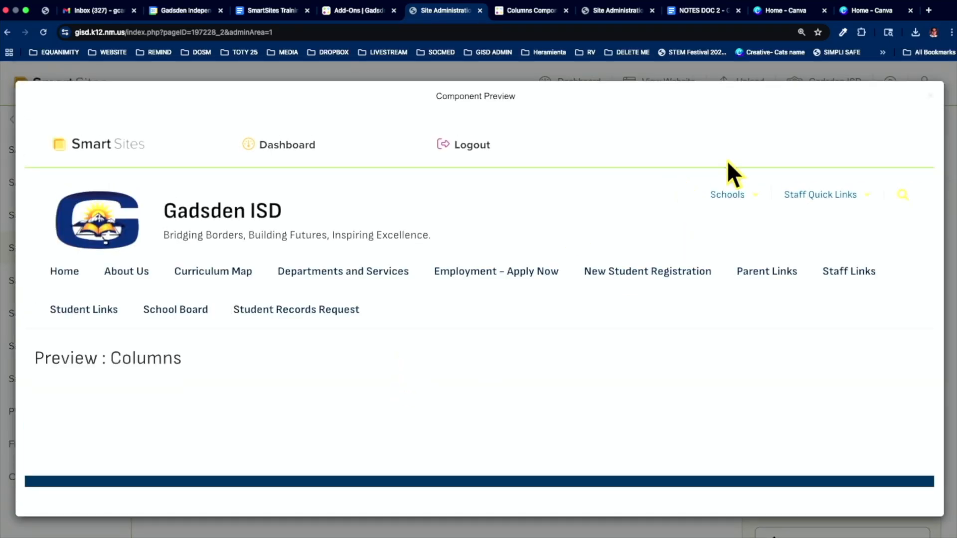
click(925, 94)
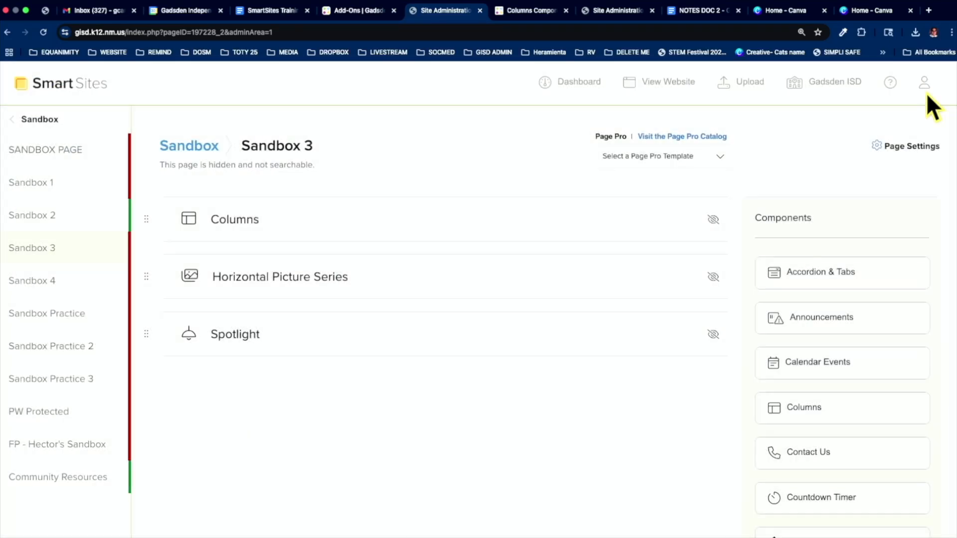
Delete the Columns component from Sandbox 3 and add a new Columns component in its place
mouse_move(677, 224)
click(667, 224)
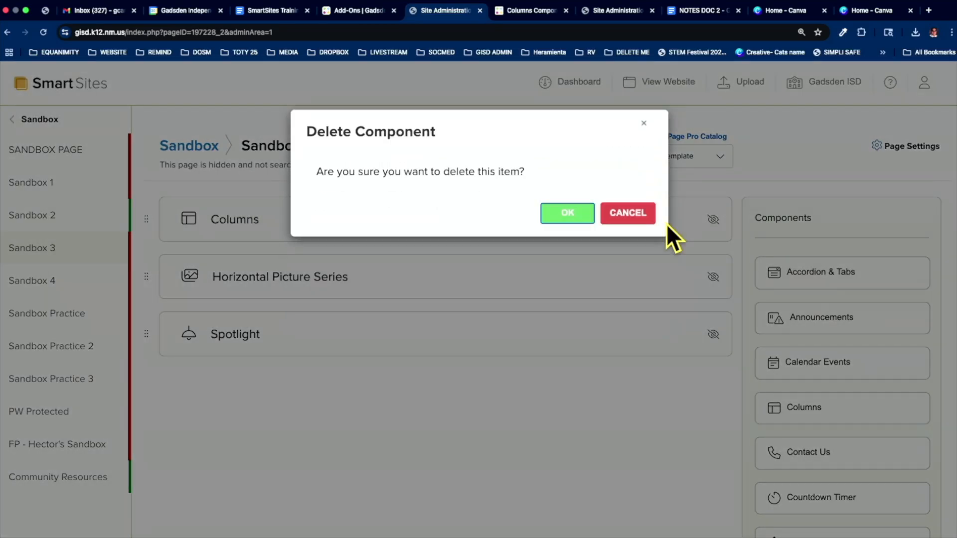
click(581, 214)
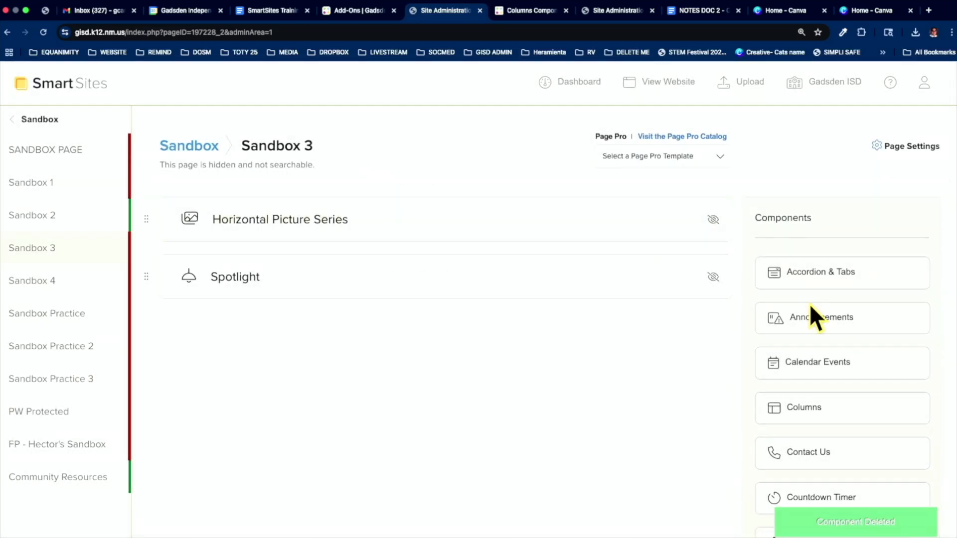
click(813, 399)
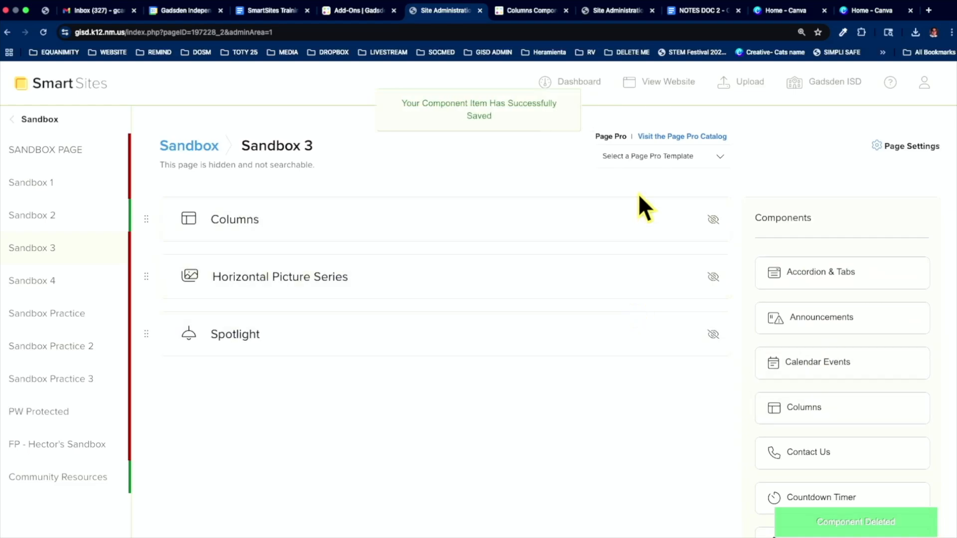
mouse_move(647, 226)
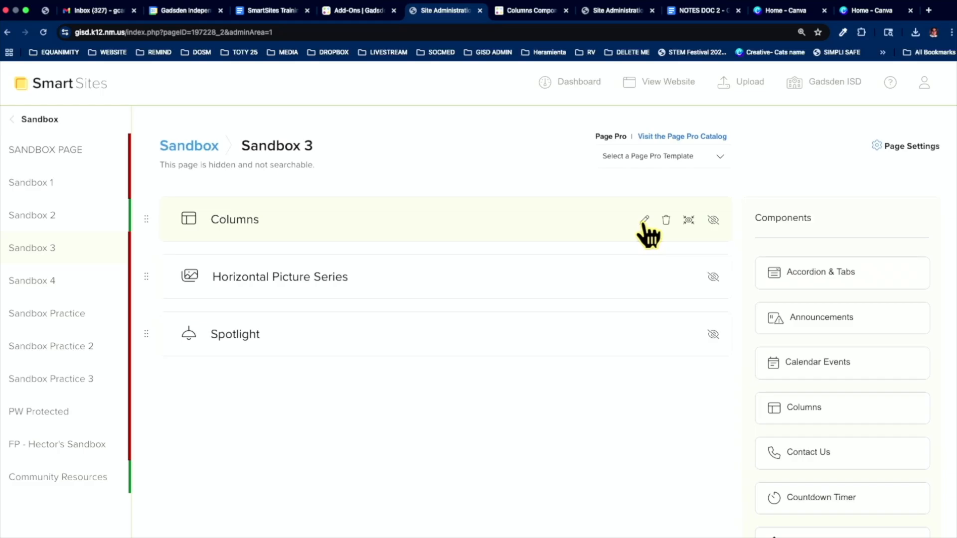
Leave Sandbox 3 for the Photo Drawer in Resources and look over its existing photo folders
click(570, 82)
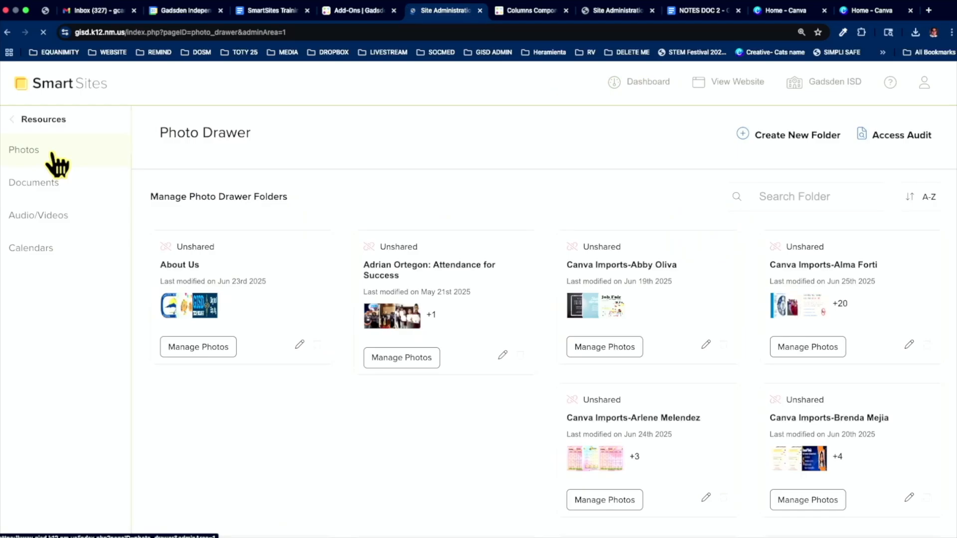
scroll(393, 350, down, 3)
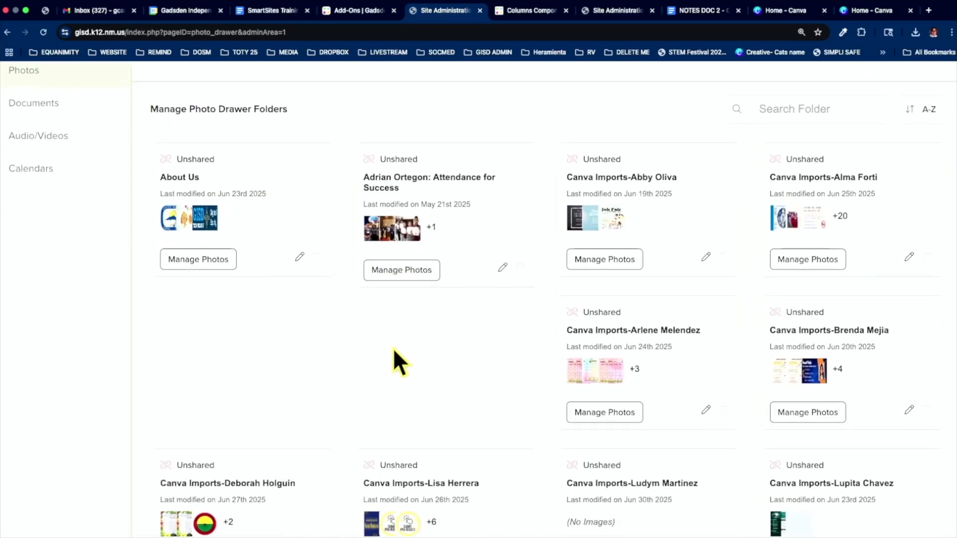
scroll(393, 348, down, 5)
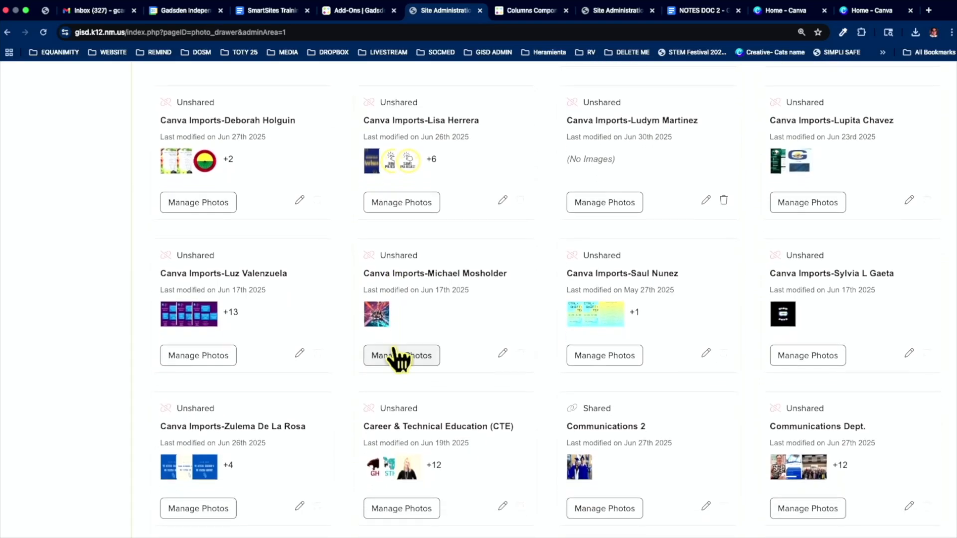
scroll(393, 348, down, 2)
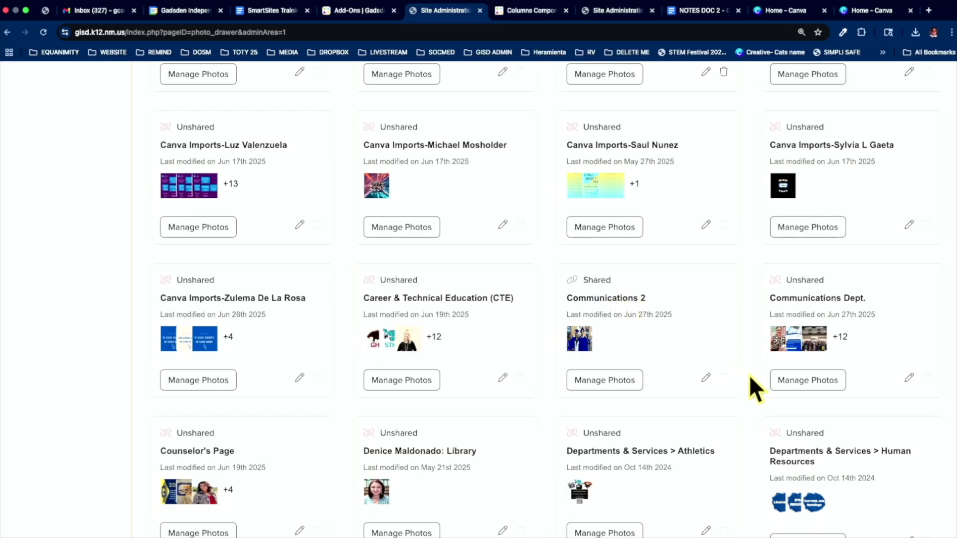
scroll(649, 313, up, 8)
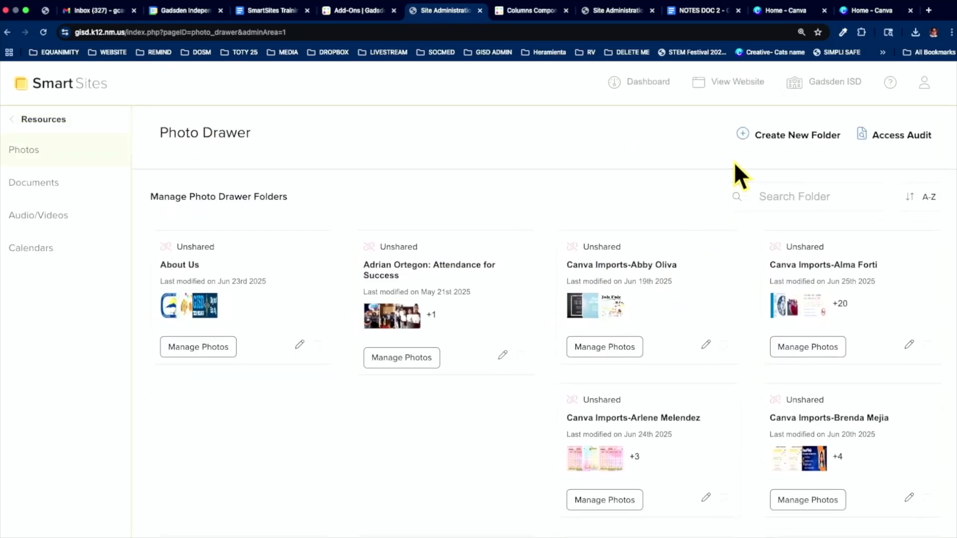
Create a Photo Drawer folder named "Communications 3" that is not shared with all campuses
click(750, 140)
click(453, 163)
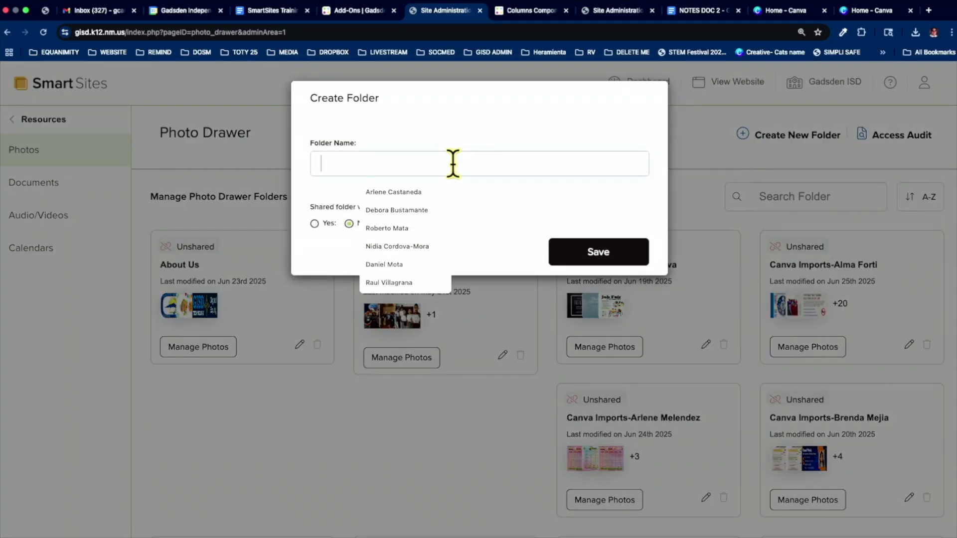
text(Communi)
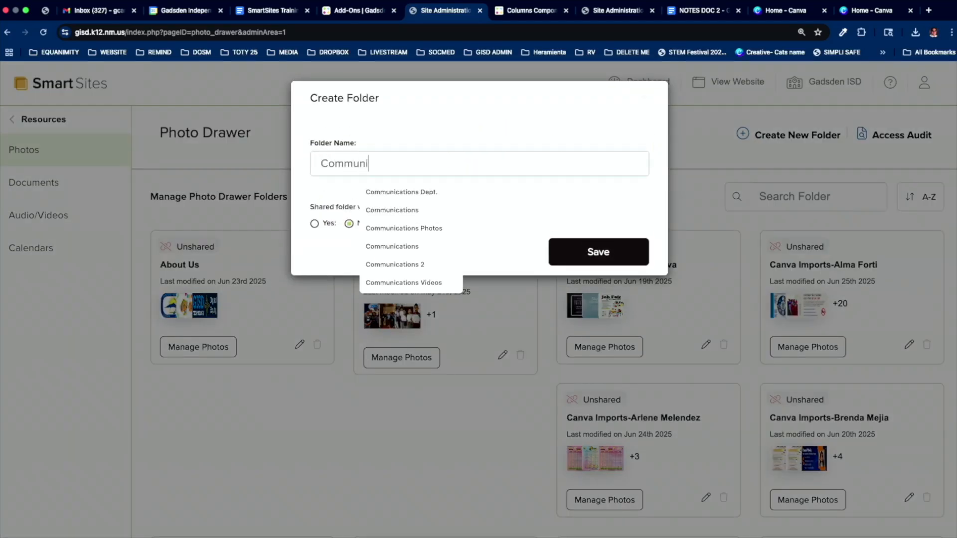
text(cations 3)
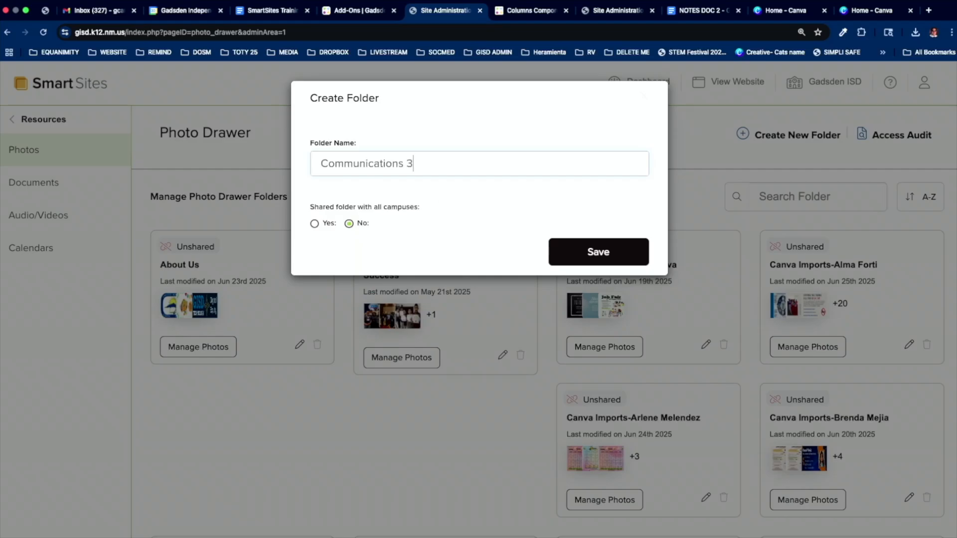
click(593, 252)
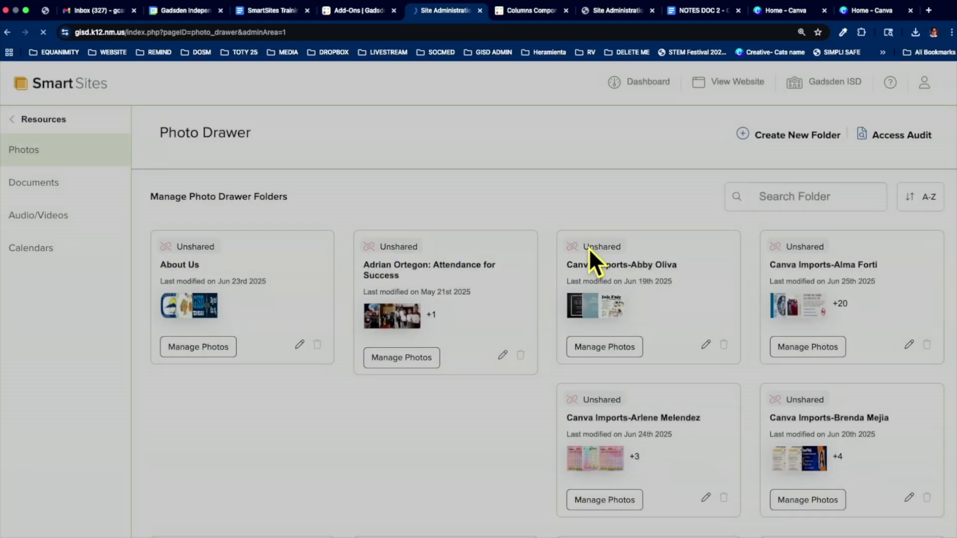
Open the Communications 3 photo folder and upload Untitled-348.jpg from the Grad CHS Edited folder
scroll(588, 246, down, 10)
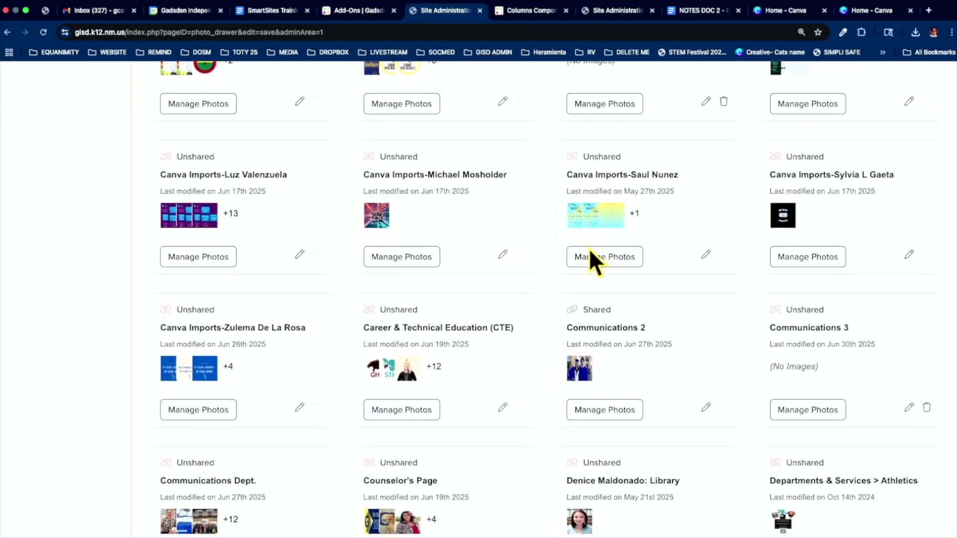
scroll(591, 249, down, 3)
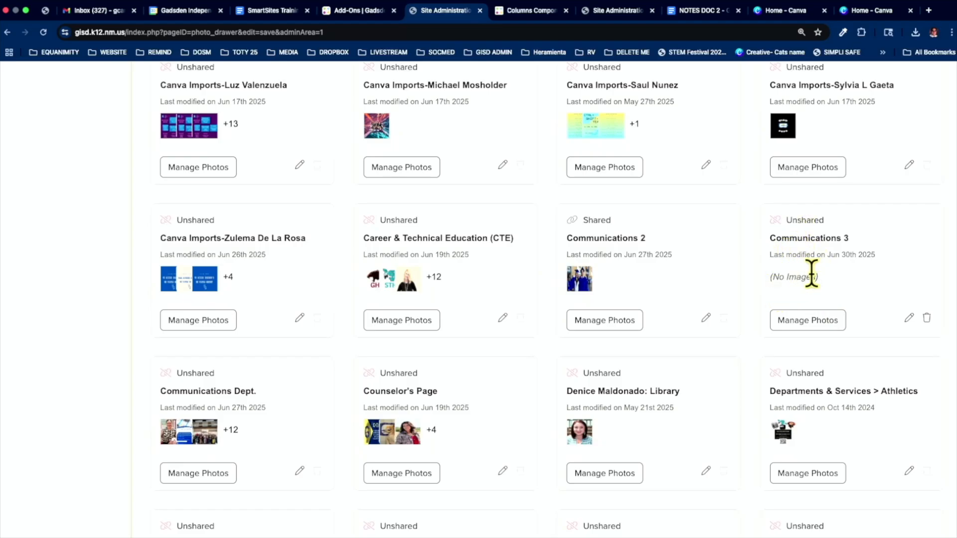
click(809, 328)
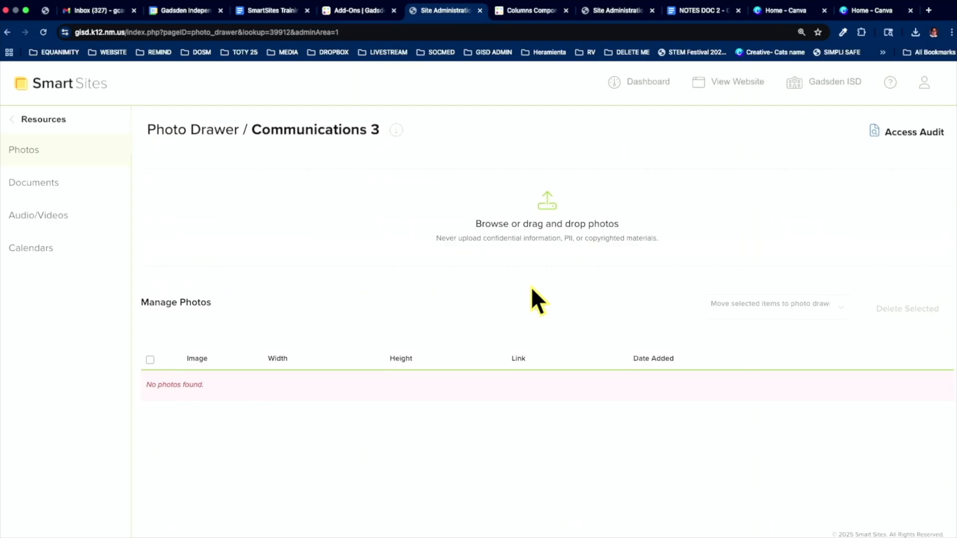
click(546, 222)
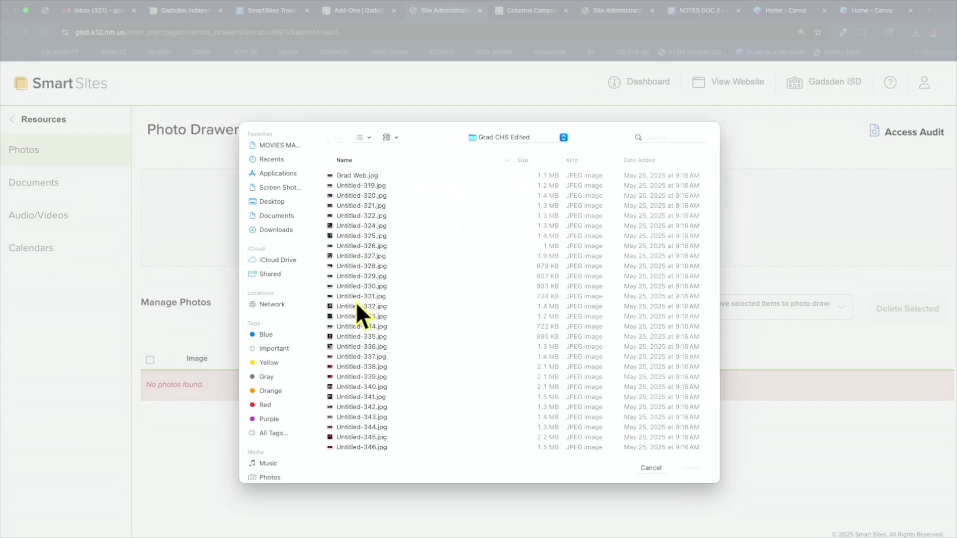
scroll(356, 304, down, 5)
click(363, 374)
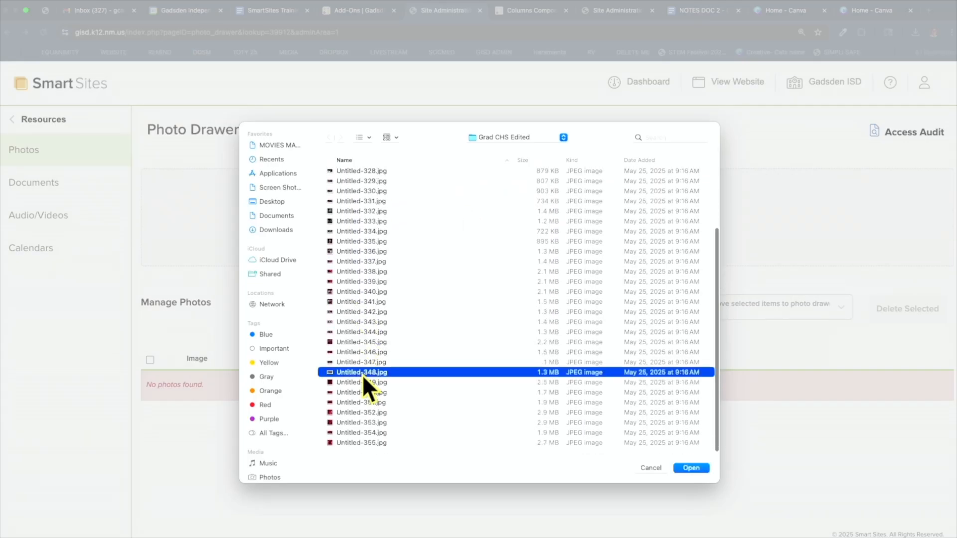
click(691, 467)
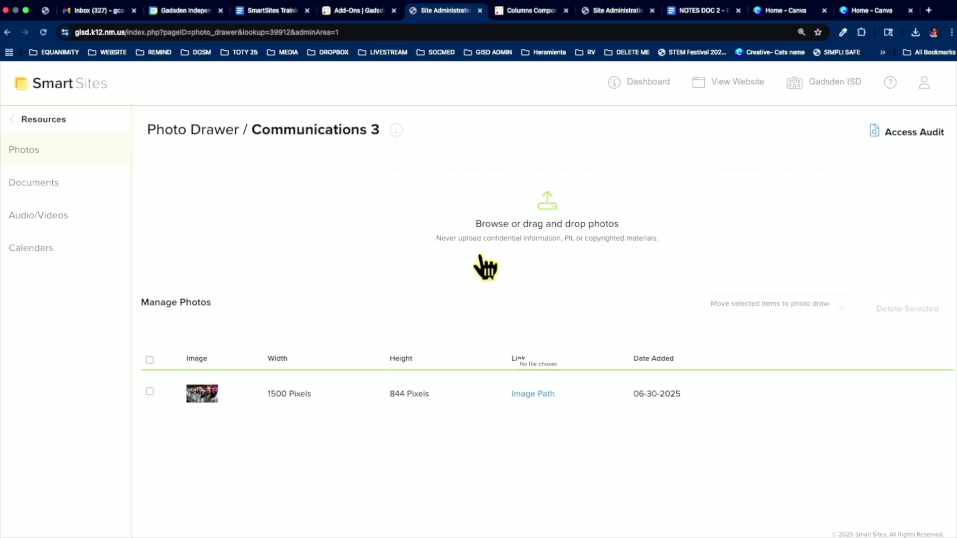
Copy the uploaded photo's Image Path link address and paste it above the topic list in NOTES DOC 2, with blank lines below it
right_click(533, 394)
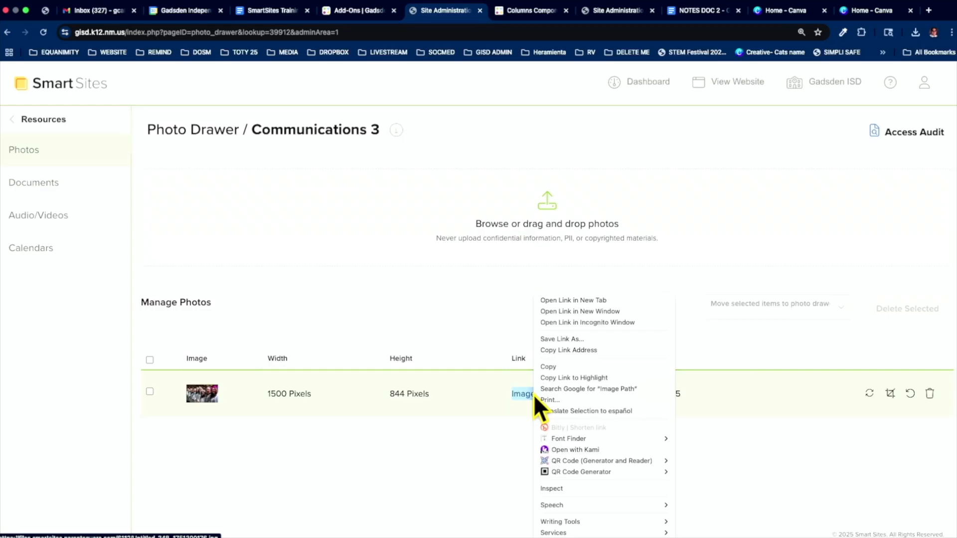
click(560, 352)
click(691, 12)
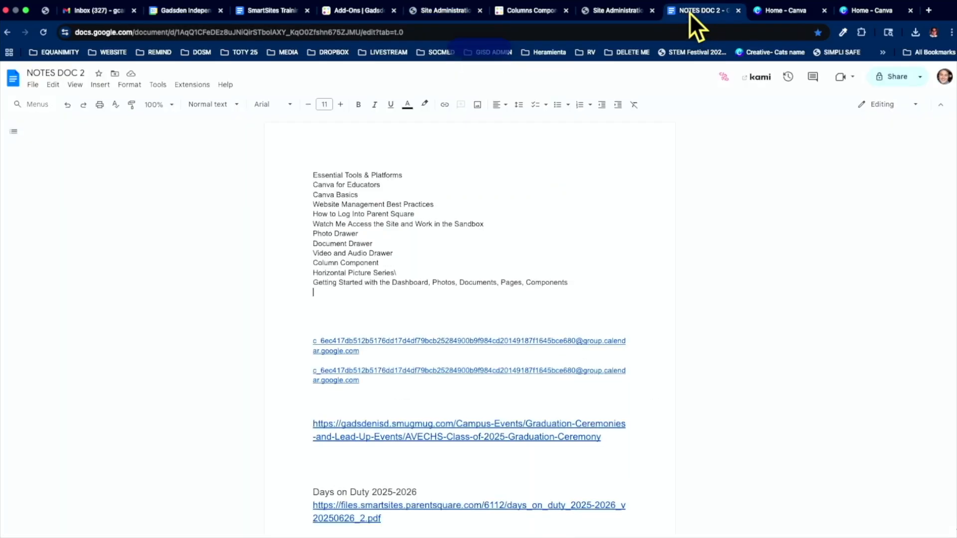
click(311, 173)
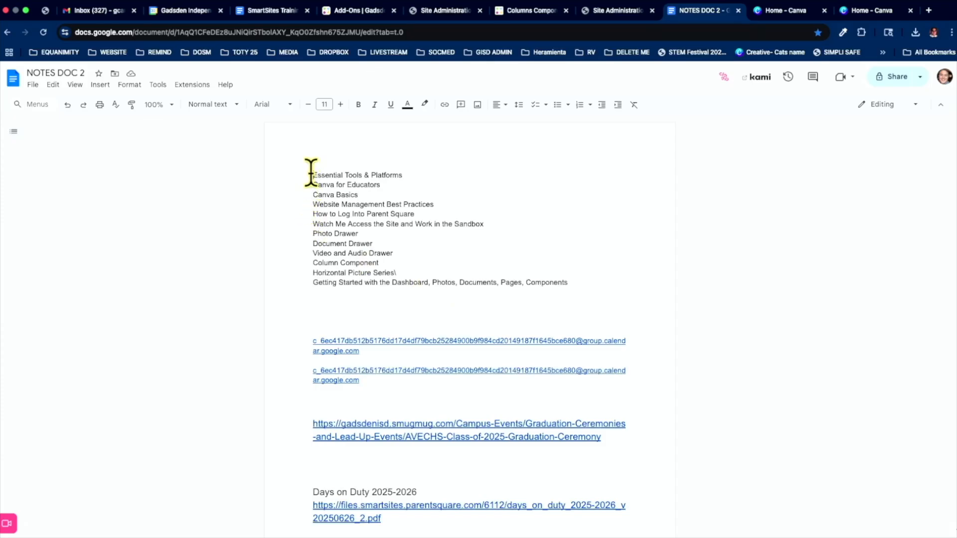
key(Return)
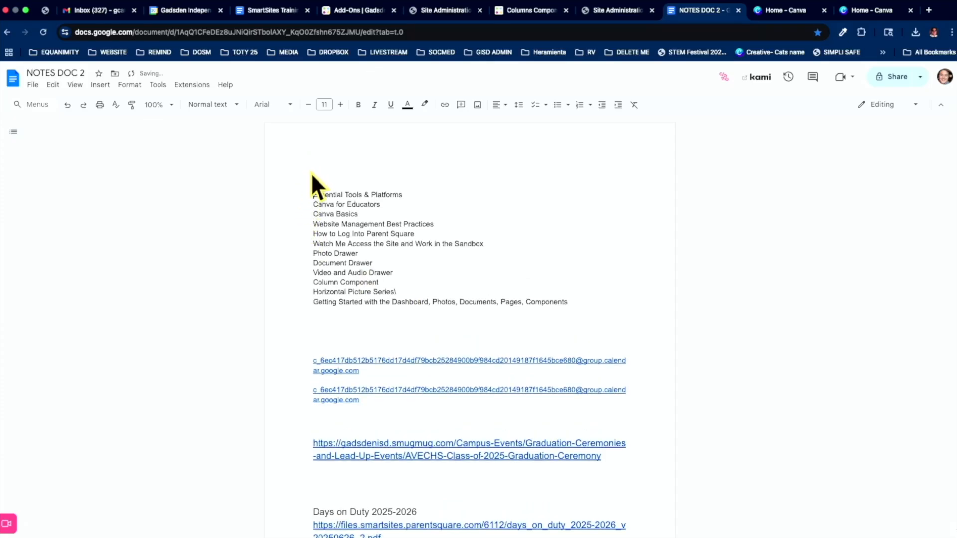
key(Up)
key(Up)
key(super+v)
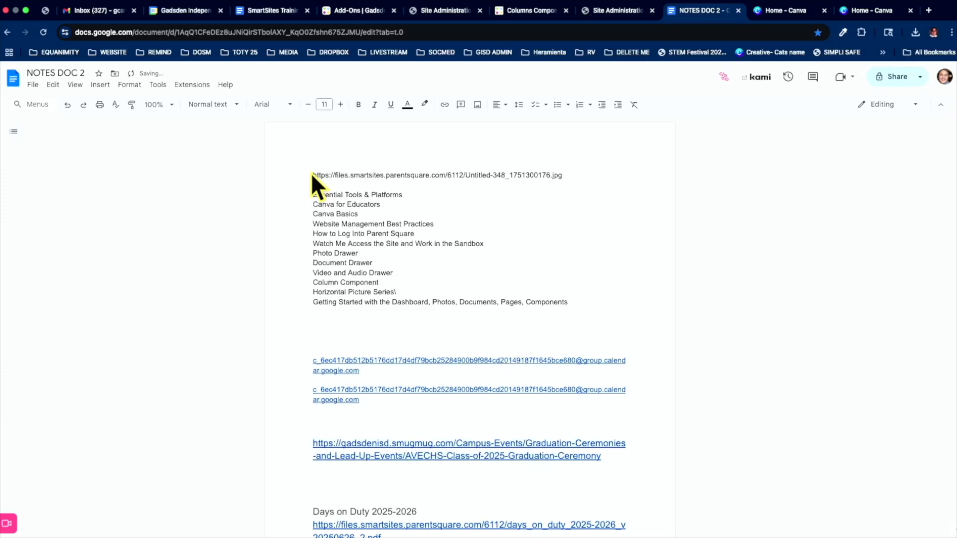
key(Return)
key(Return)
key(Return)
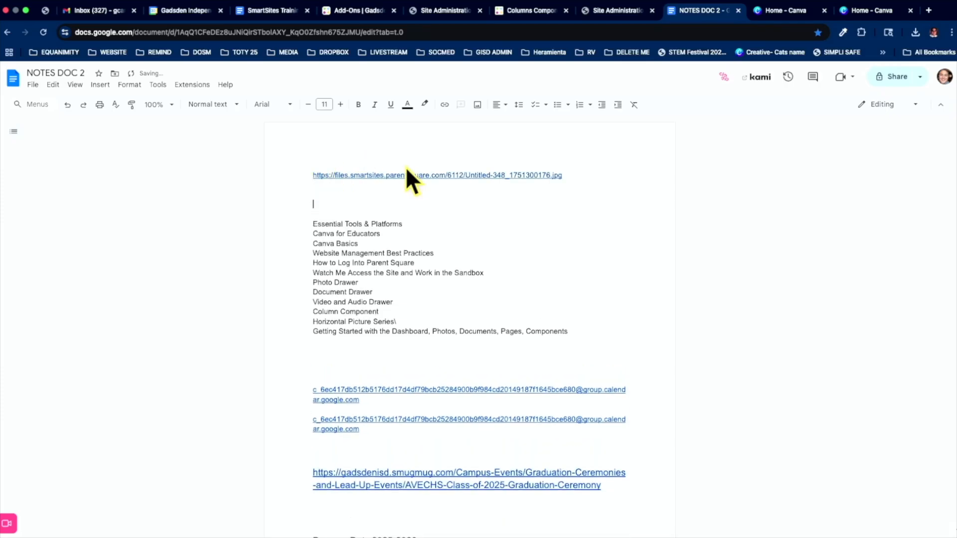
Copy the photo link from NOTES DOC 2, view the image in a new browser tab, and close that tab
click(402, 176)
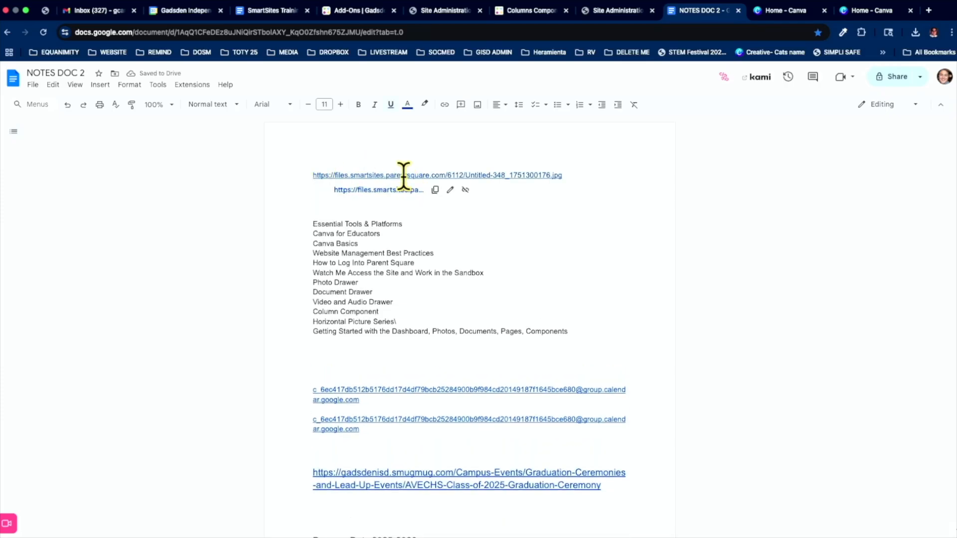
click(436, 191)
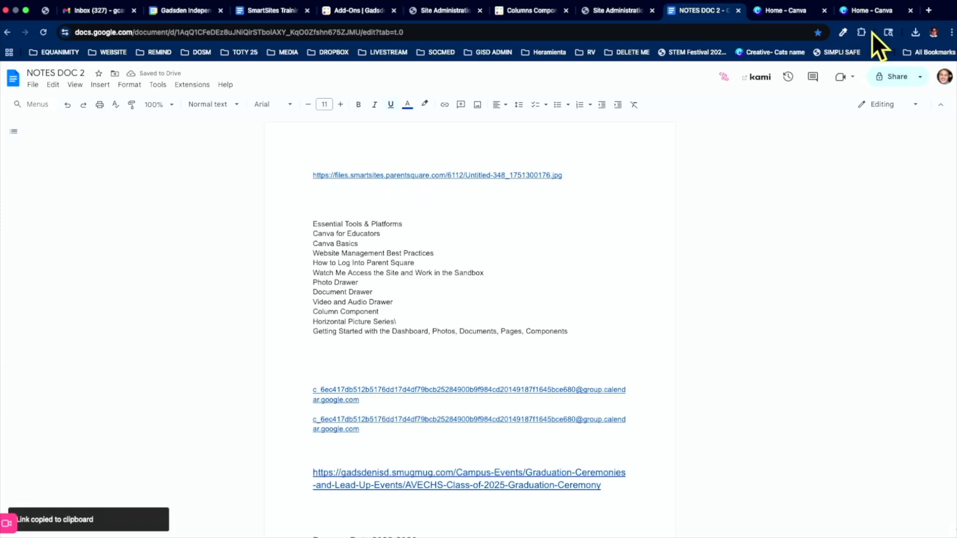
click(926, 13)
click(737, 34)
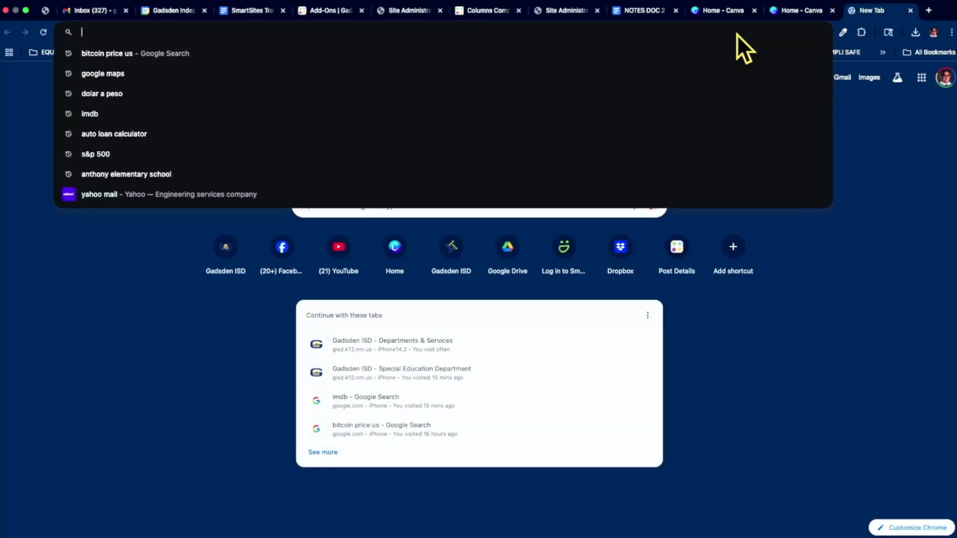
key(super+v)
key(Return)
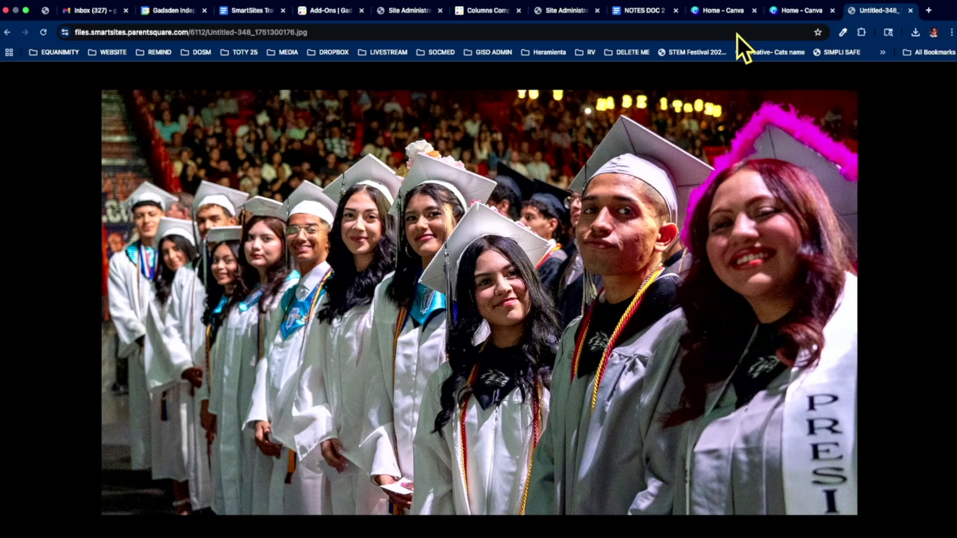
click(910, 11)
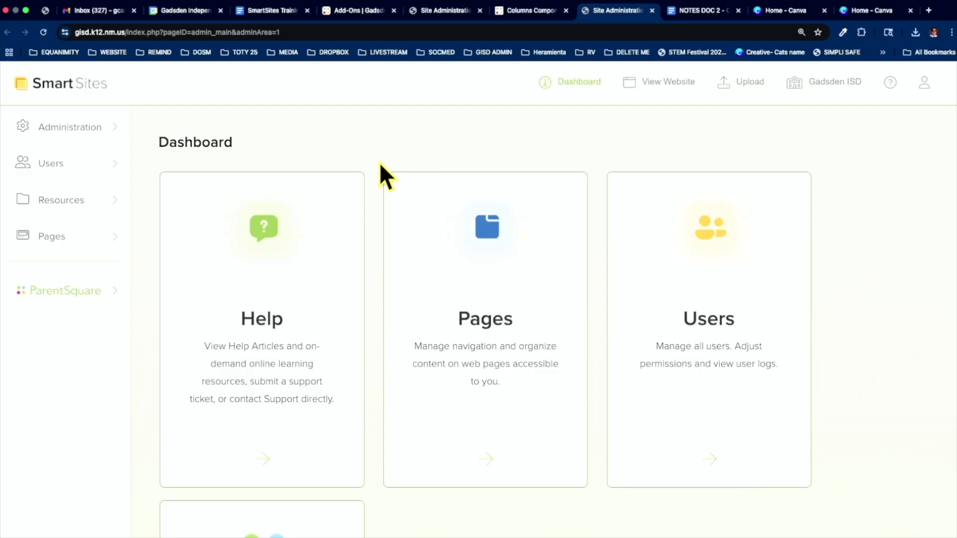
Open the Document Drawer in Smart Sites Resources and look over its existing folders
mouse_move(100, 206)
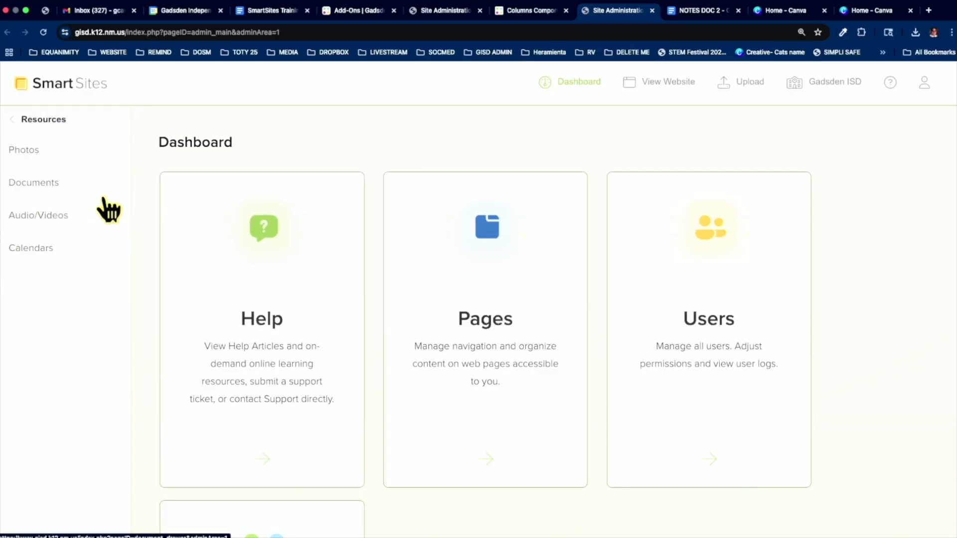
click(58, 188)
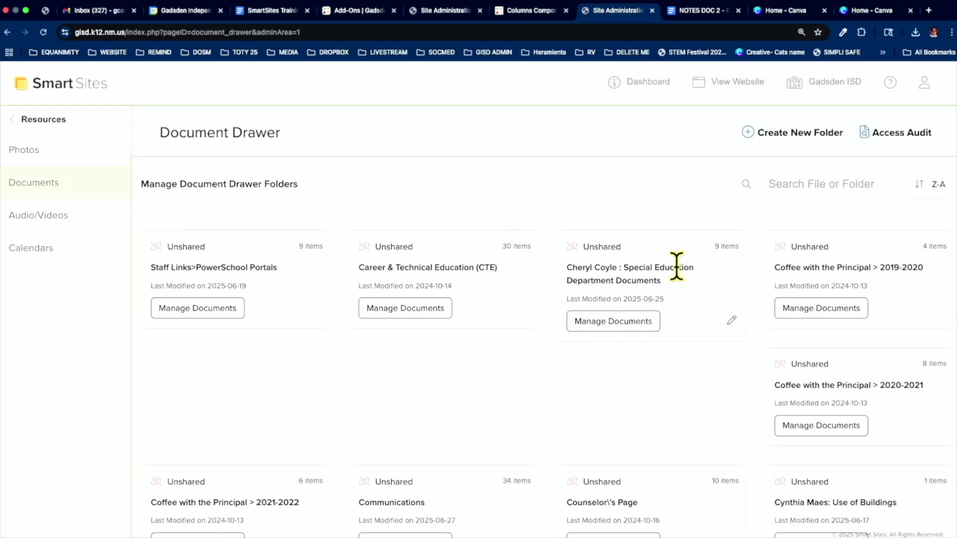
scroll(676, 269, down, 6)
scroll(677, 269, down, 5)
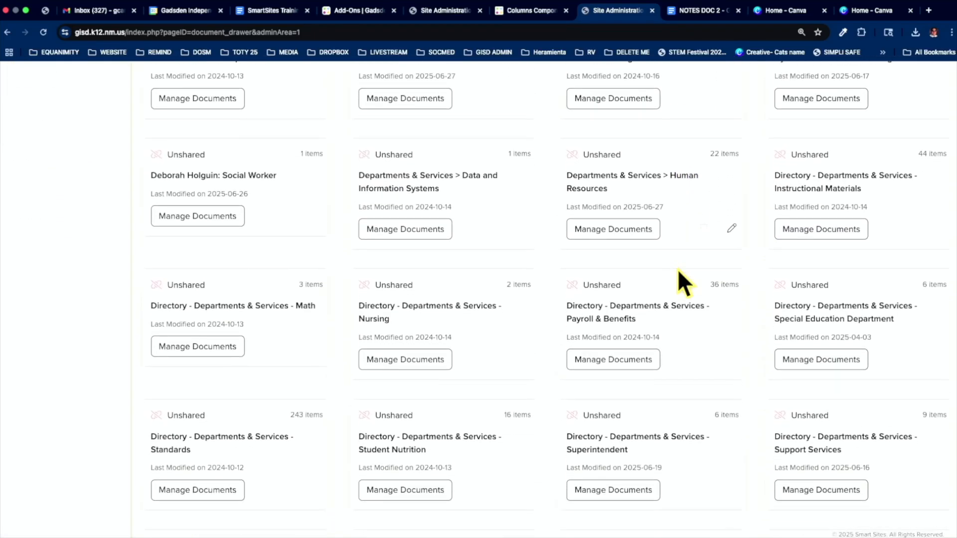
scroll(677, 269, down, 2)
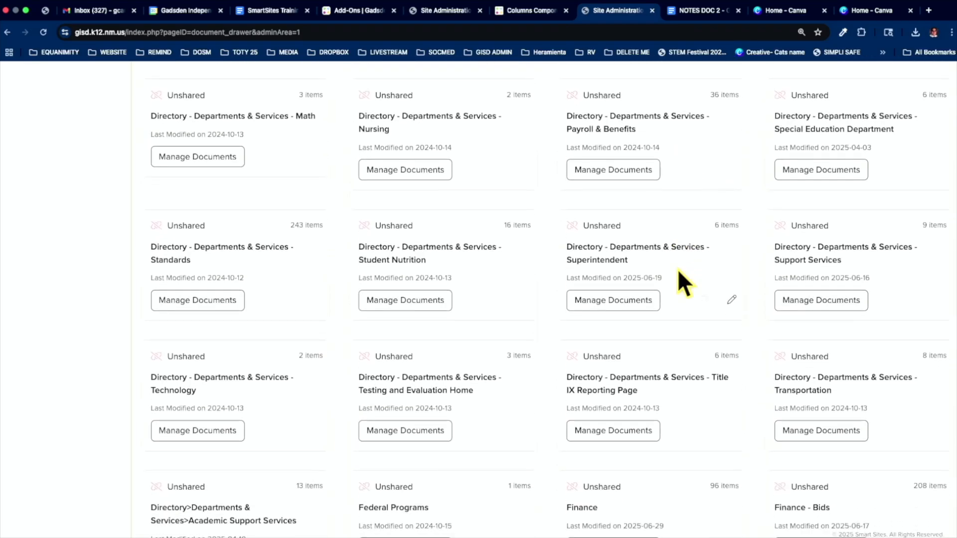
scroll(677, 269, up, 5)
scroll(677, 270, up, 8)
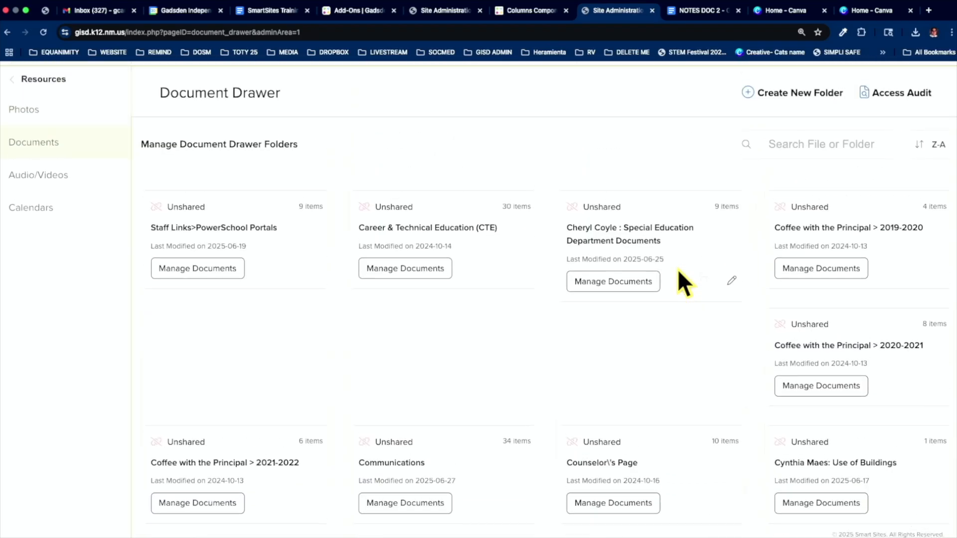
Search the Document Drawer for "comm" and open the Communications folder's documents
click(773, 193)
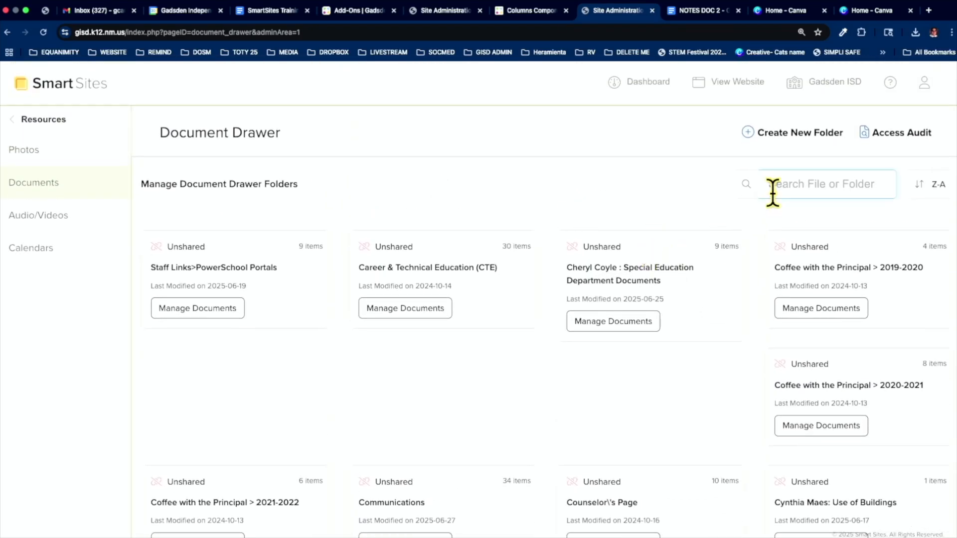
text(comm)
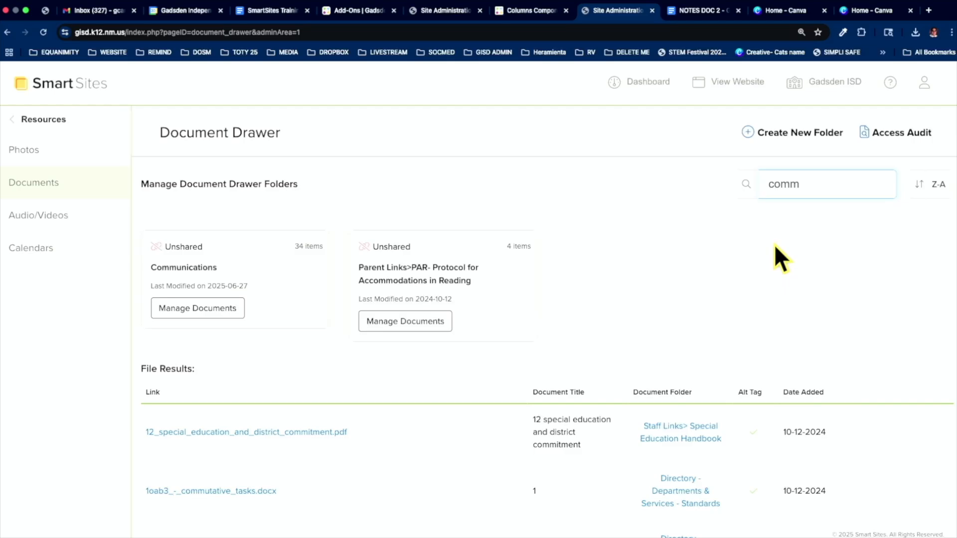
click(189, 308)
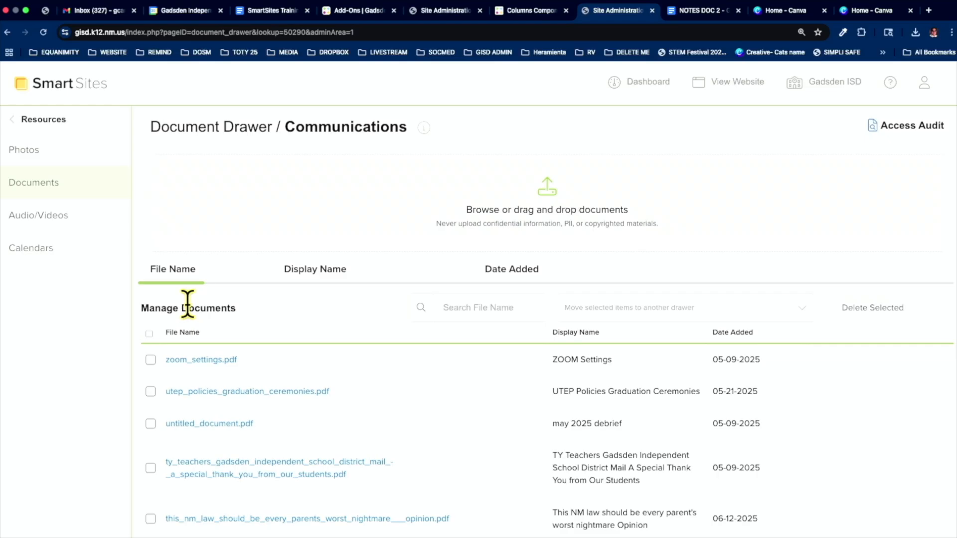
Switch to the SmartSites Training Resources Google Doc, download it as a PDF document, and leave the document
click(262, 18)
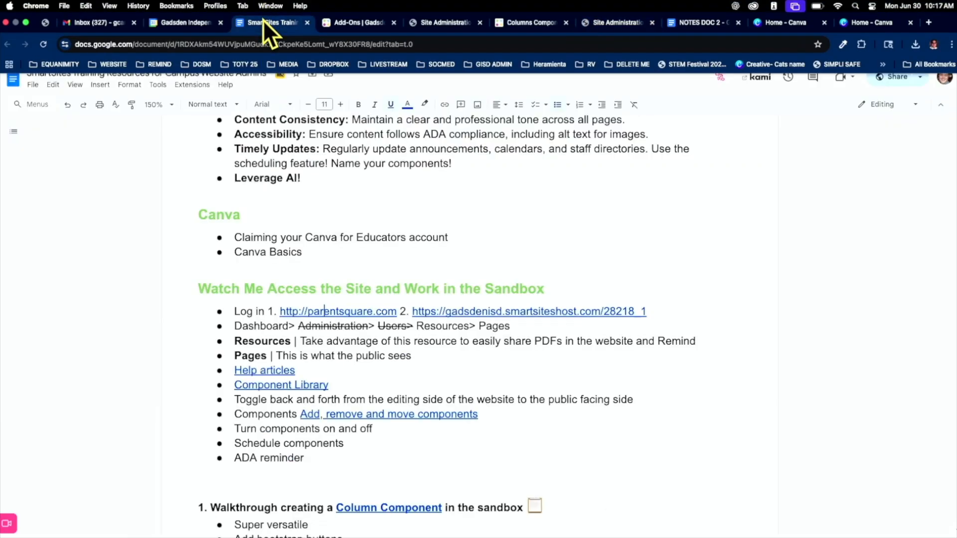
scroll(273, 249, up, 10)
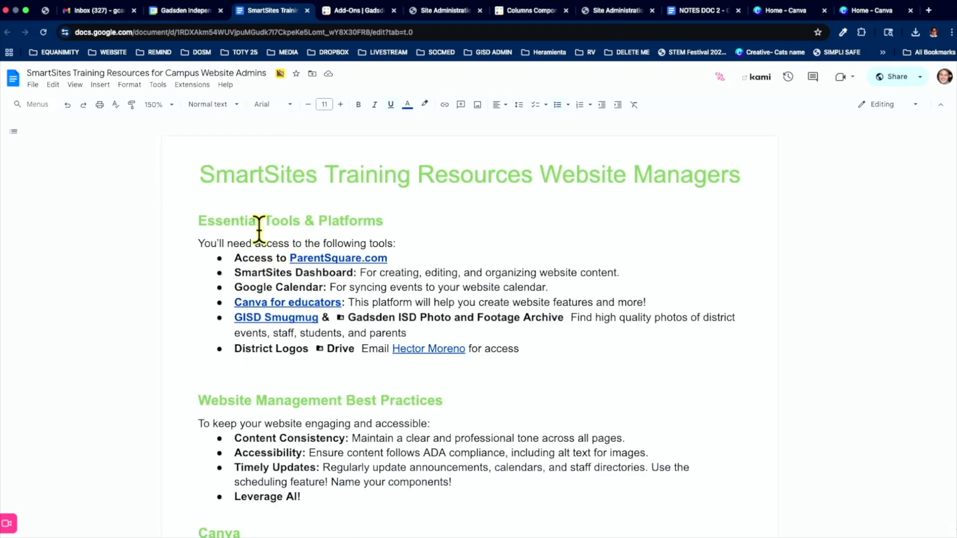
click(33, 84)
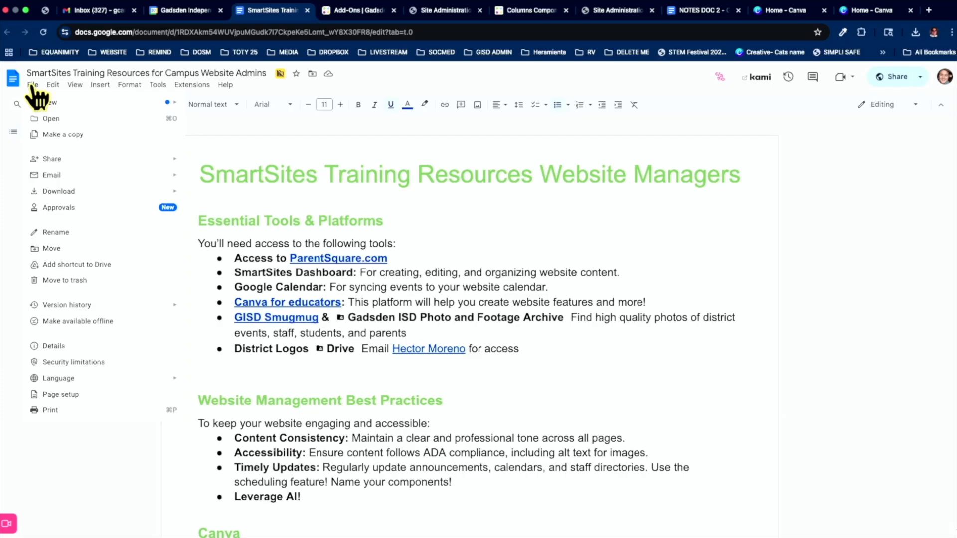
mouse_move(71, 194)
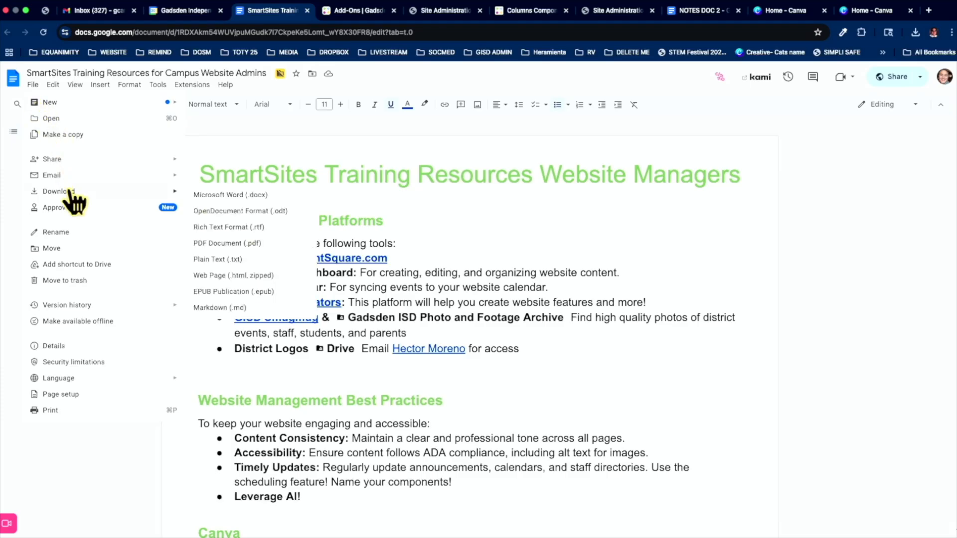
click(230, 243)
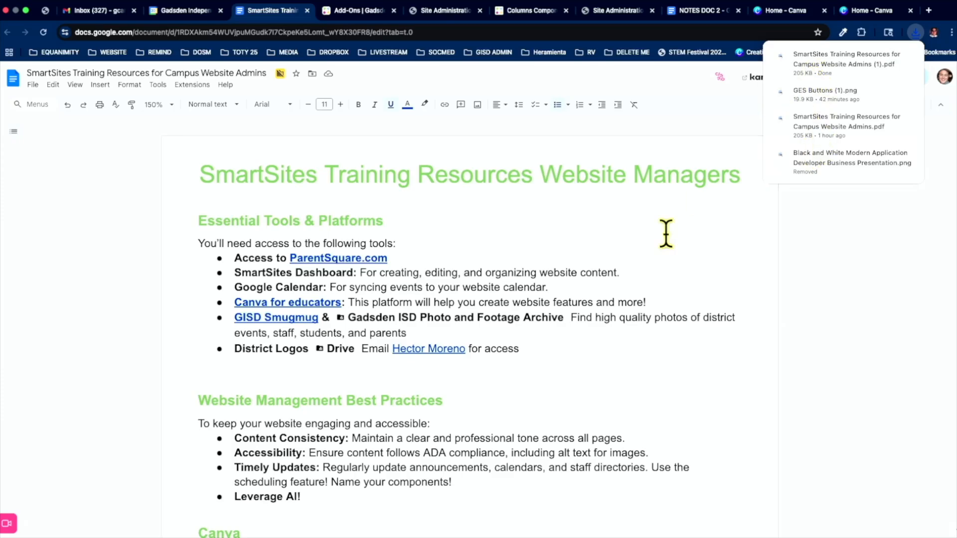
click(512, 14)
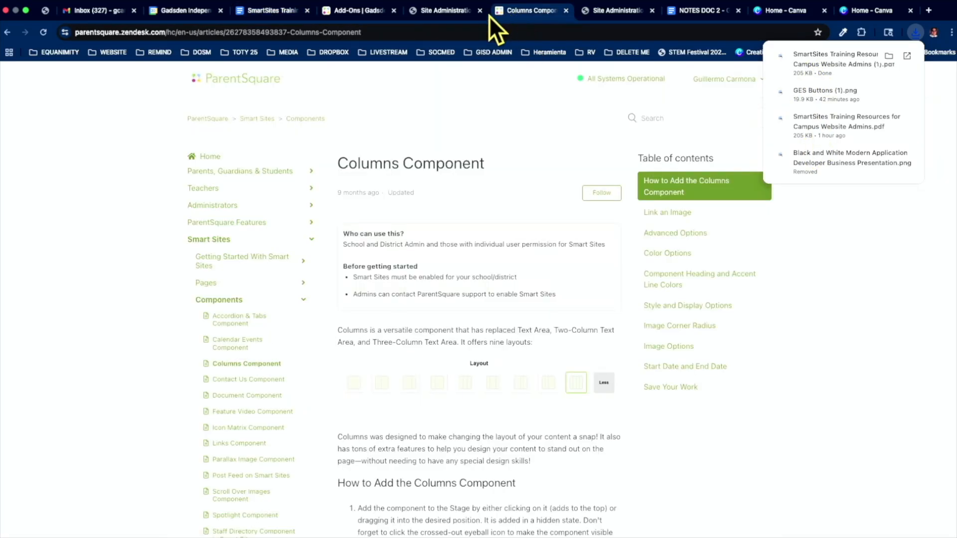
Close the Photo Drawer tab and return to the Communications folder of the Document Drawer
click(444, 17)
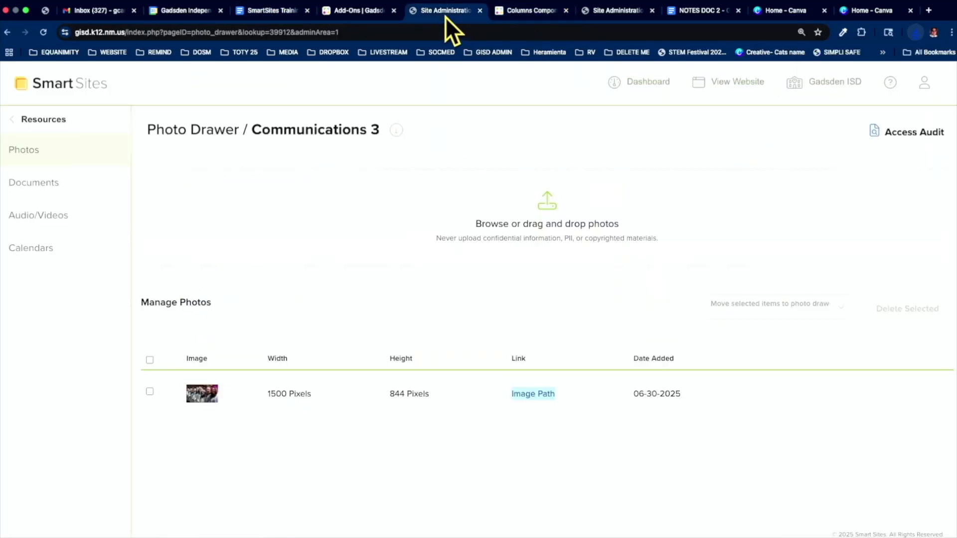
click(479, 10)
click(516, 10)
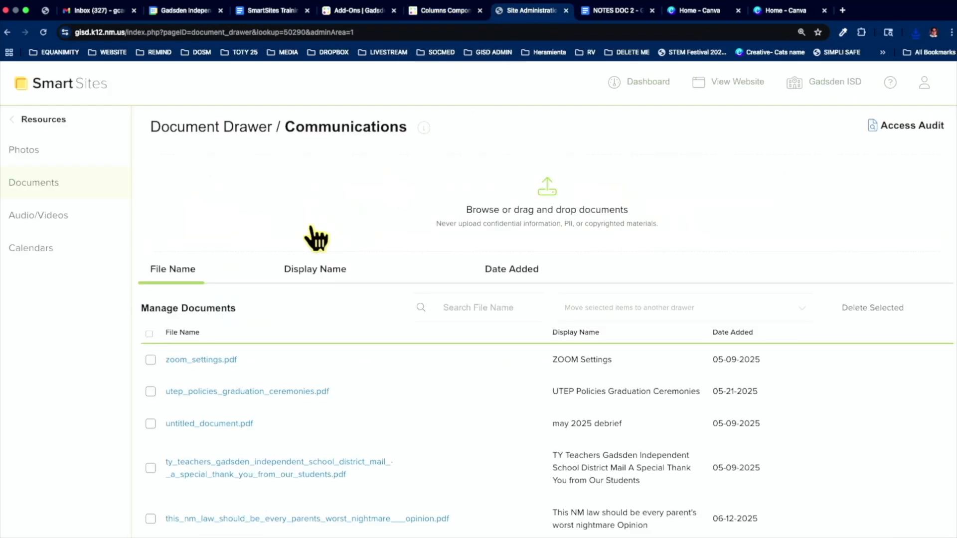
Upload SmartSites Training Resources for Campus Website Admins (1).pdf from Downloads to the Communications document drawer
click(522, 207)
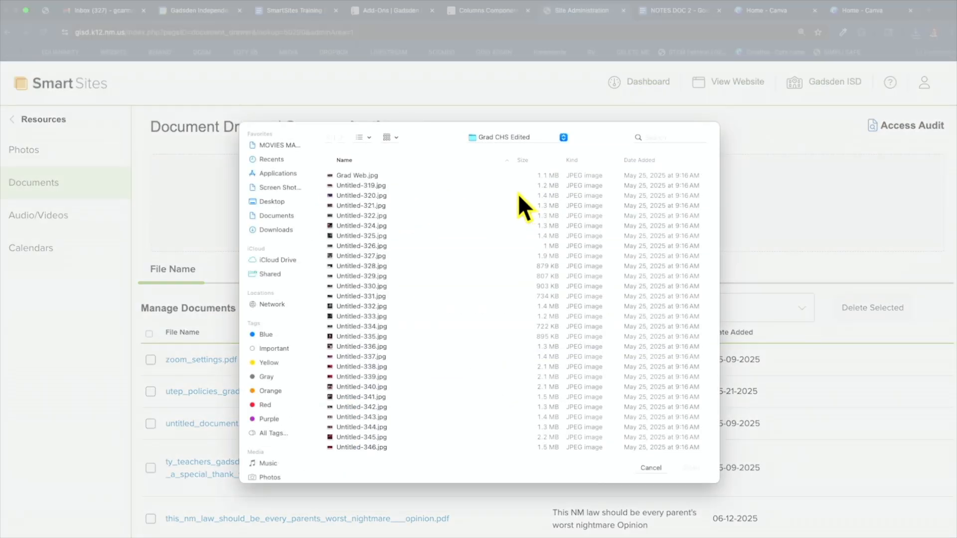
click(277, 231)
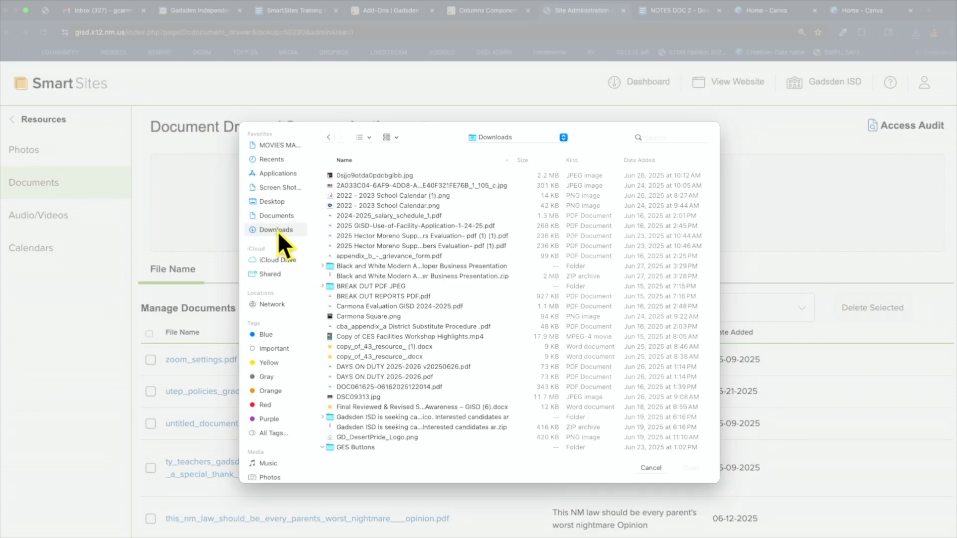
click(652, 159)
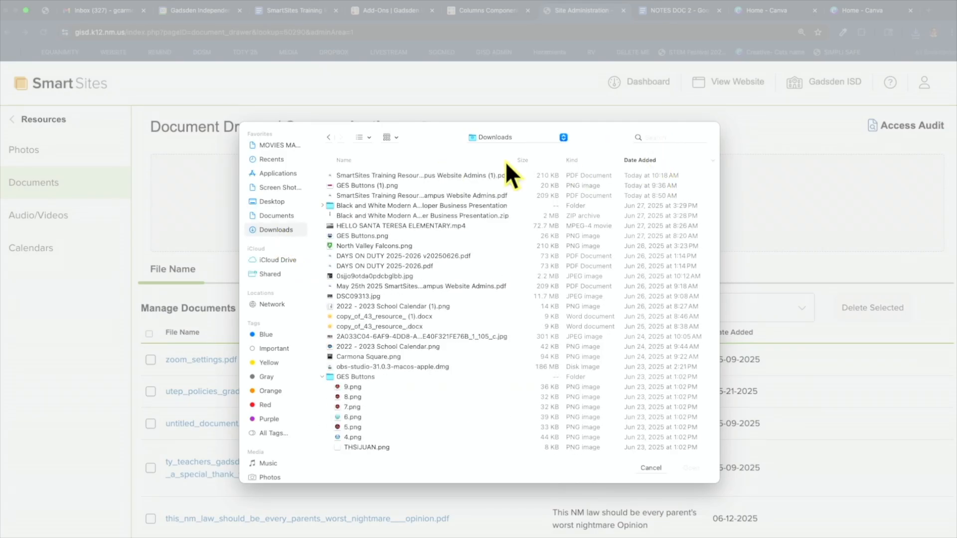
click(356, 174)
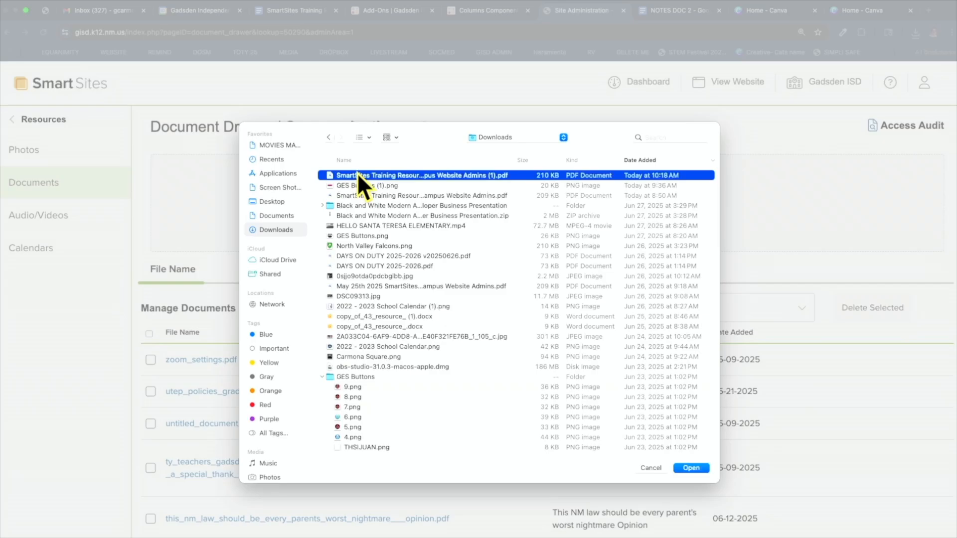
click(690, 465)
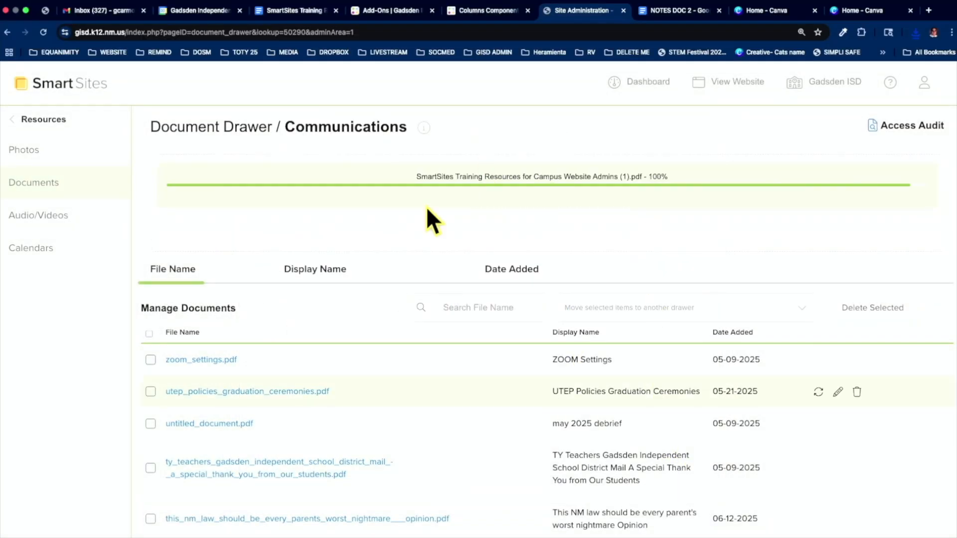
Search the Communications documents for "smar" and copy the link address of smartsites_training_resources_for_campus_website_admins_1.pdf
scroll(432, 466, down, 2)
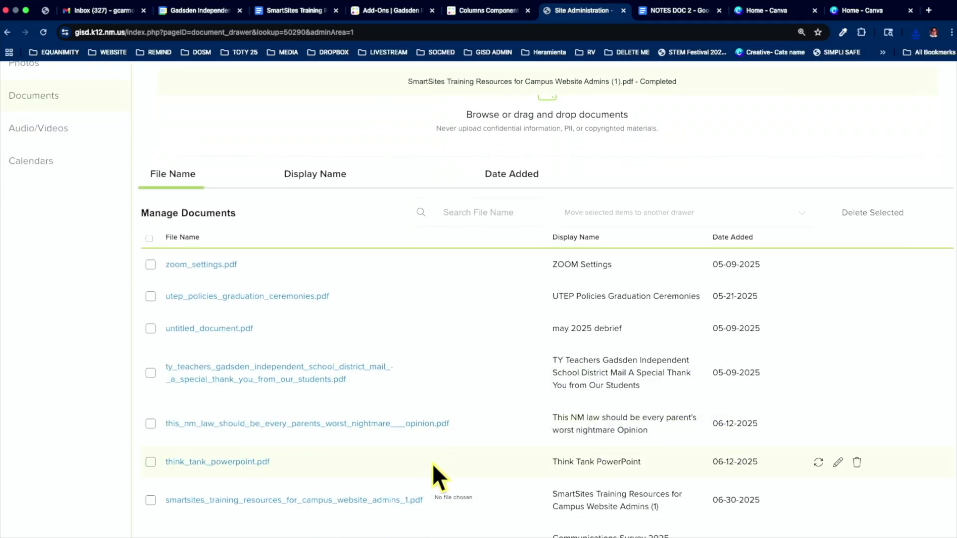
scroll(432, 464, down, 4)
scroll(432, 464, up, 6)
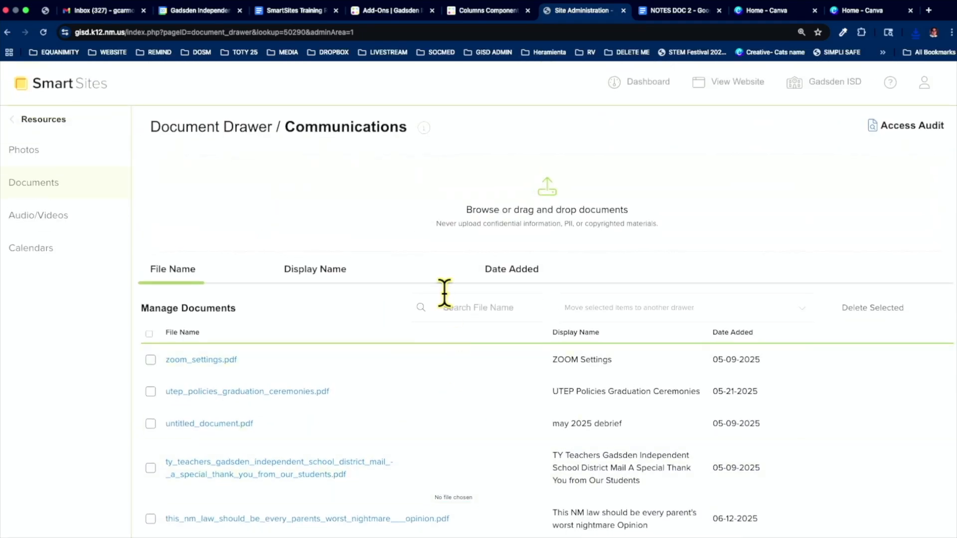
click(450, 312)
text(sm)
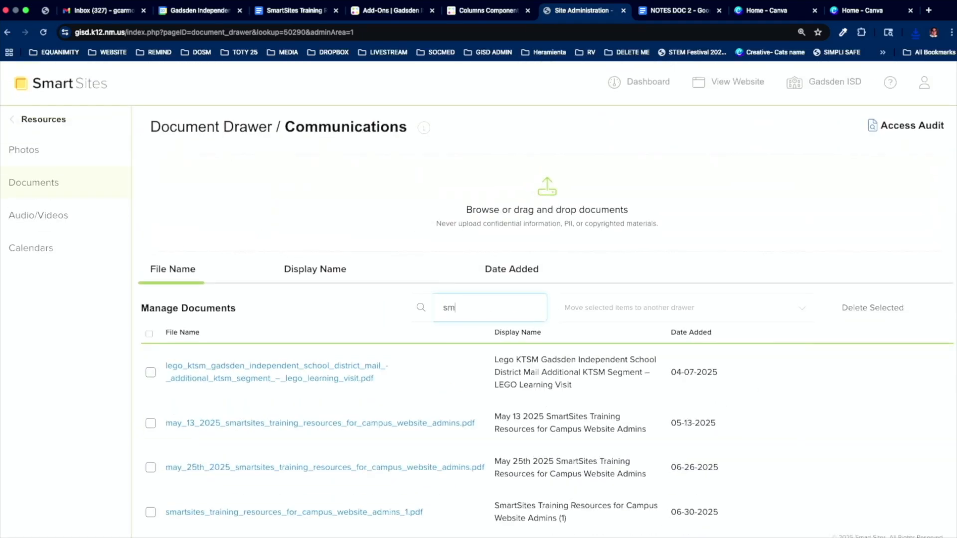
text(ar)
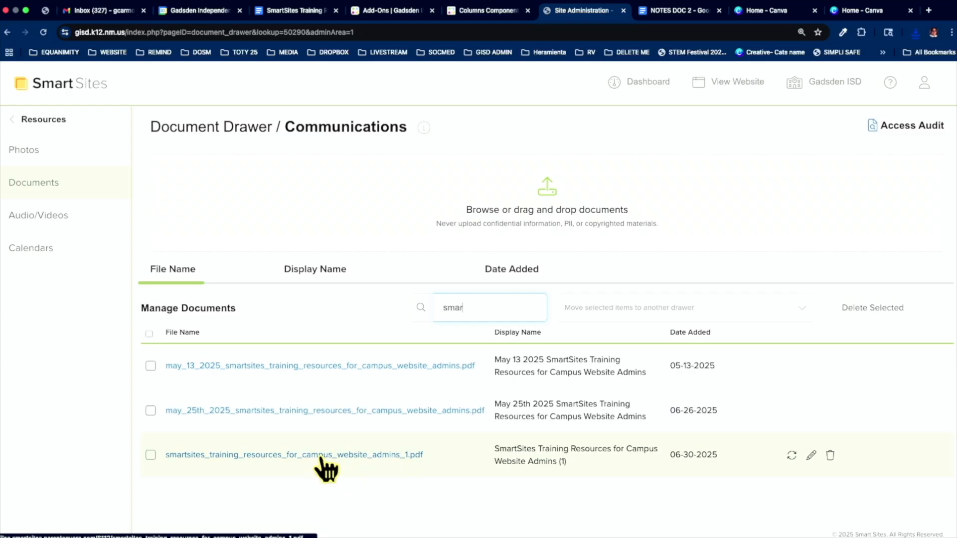
right_click(321, 459)
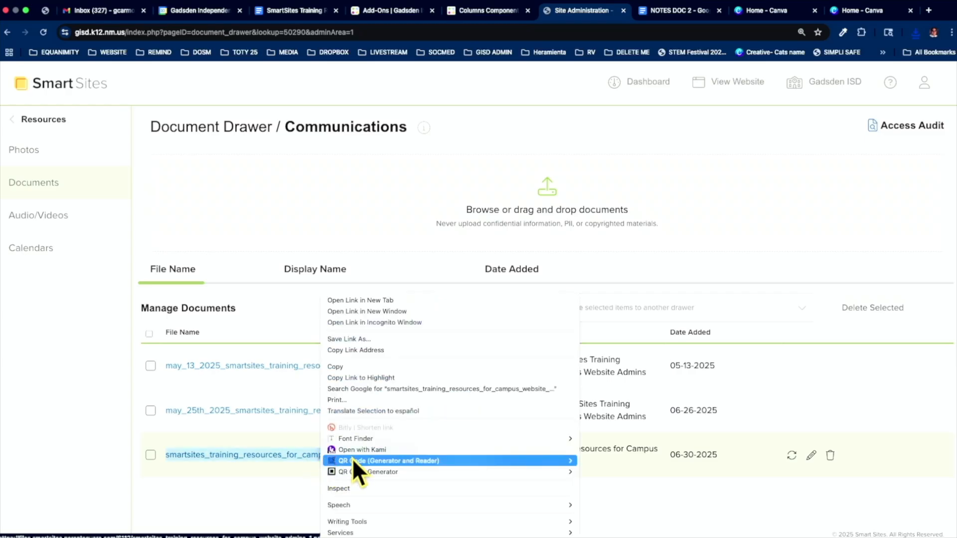
click(373, 350)
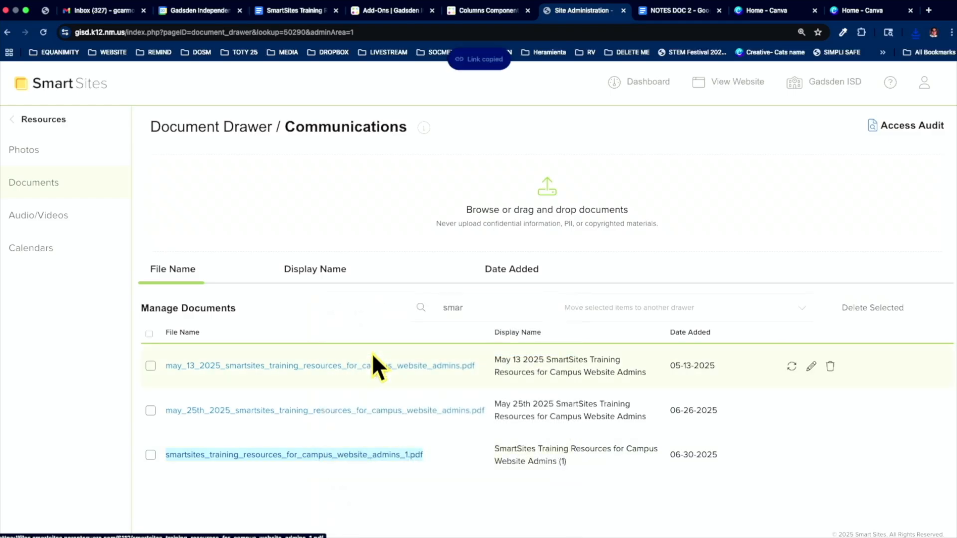
Switch to NOTES DOC 2, add blank lines above the photo link, and paste the PDF link there
click(663, 11)
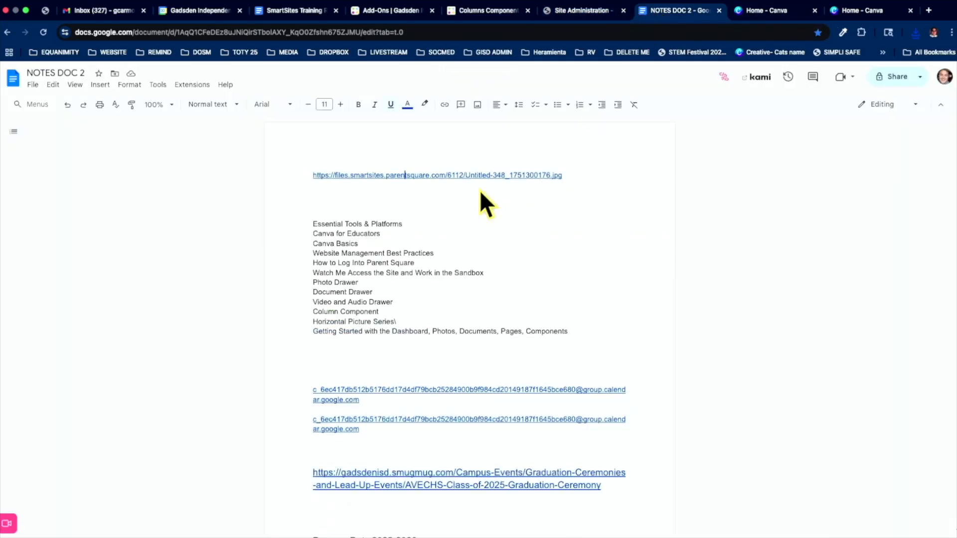
click(305, 172)
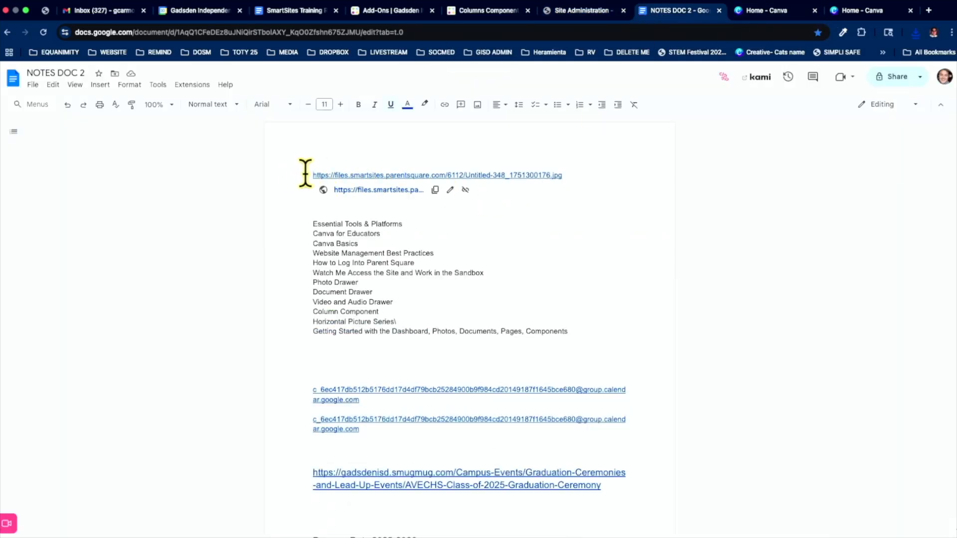
key(Return)
key(Return)
key(Return)
key(Up)
key(Up)
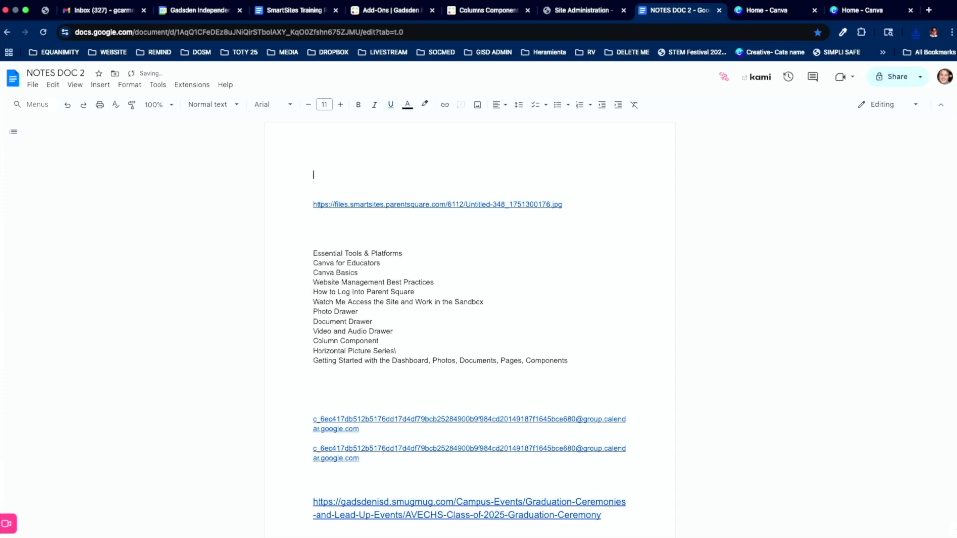
key(super+v)
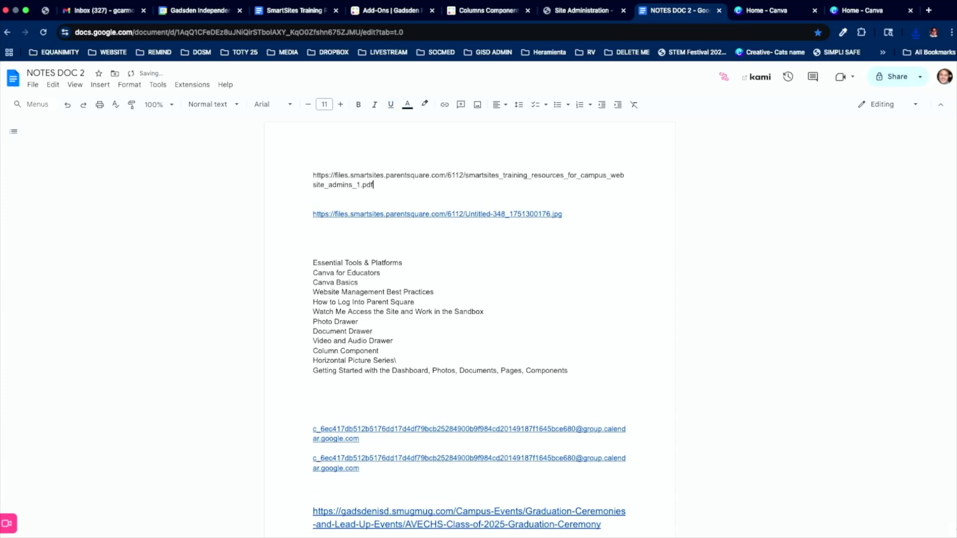
key(Return)
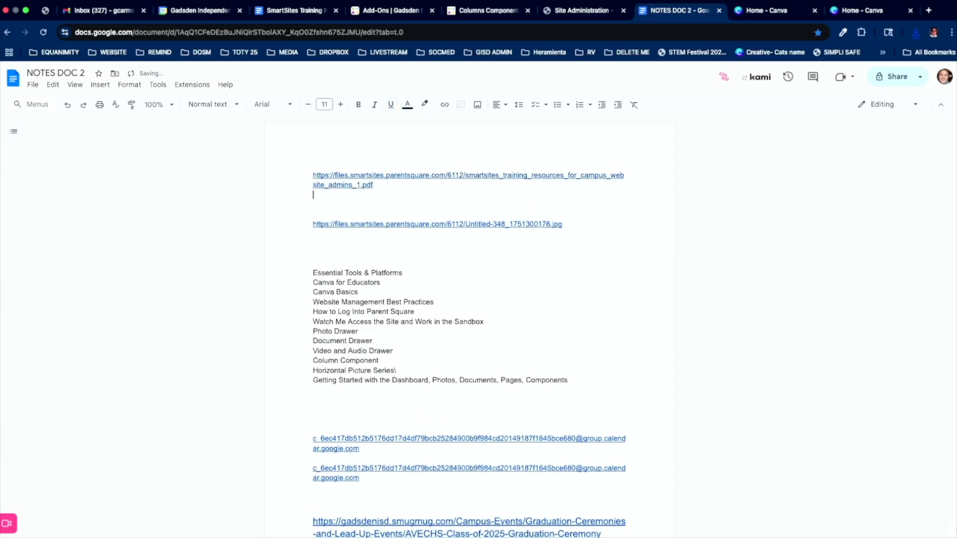
Open the pasted PDF link from NOTES DOC 2, view the document enlarged, and close its tab
click(330, 181)
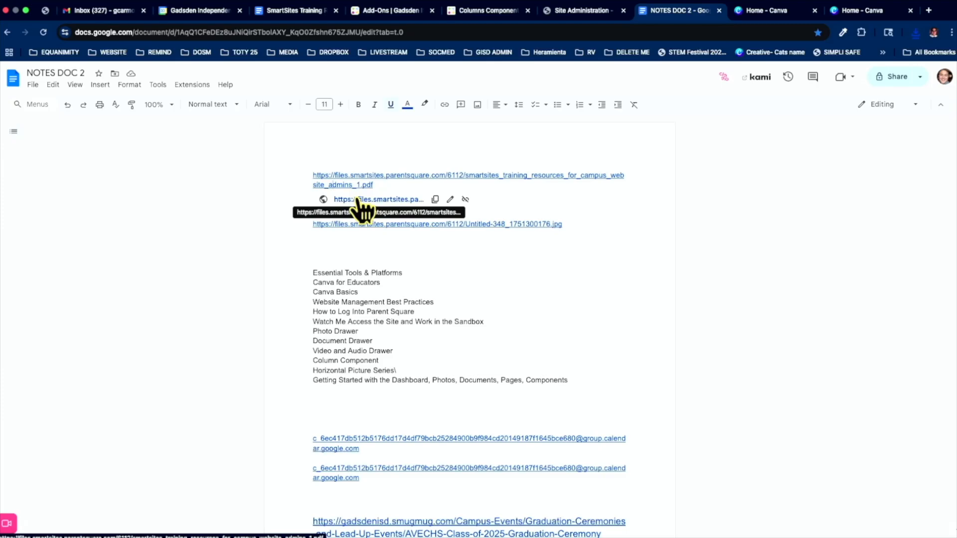
click(357, 198)
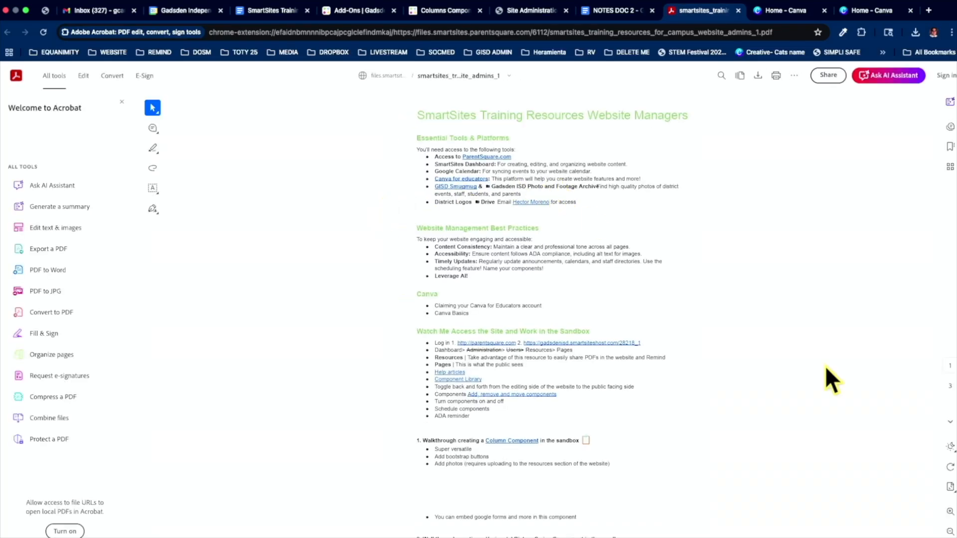
click(949, 511)
click(949, 512)
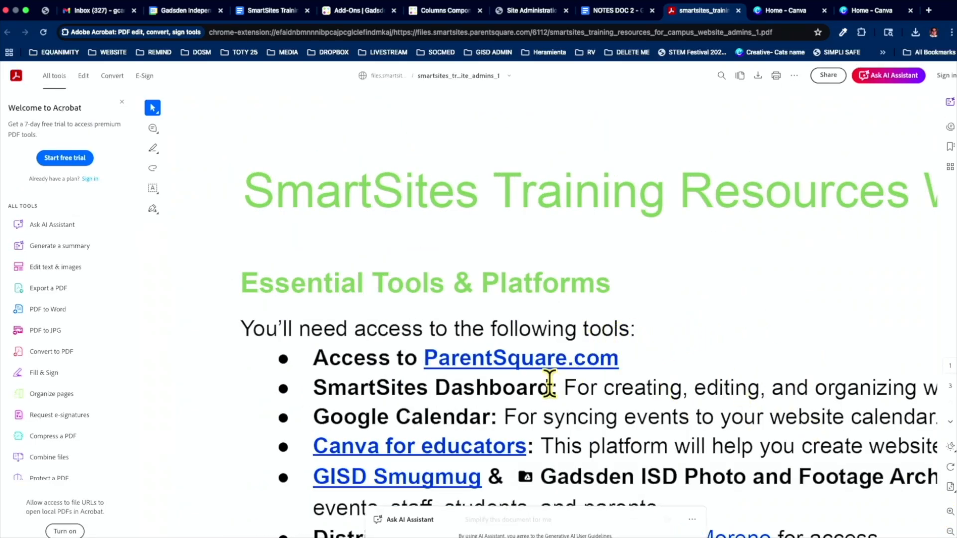
scroll(515, 361, down, 3)
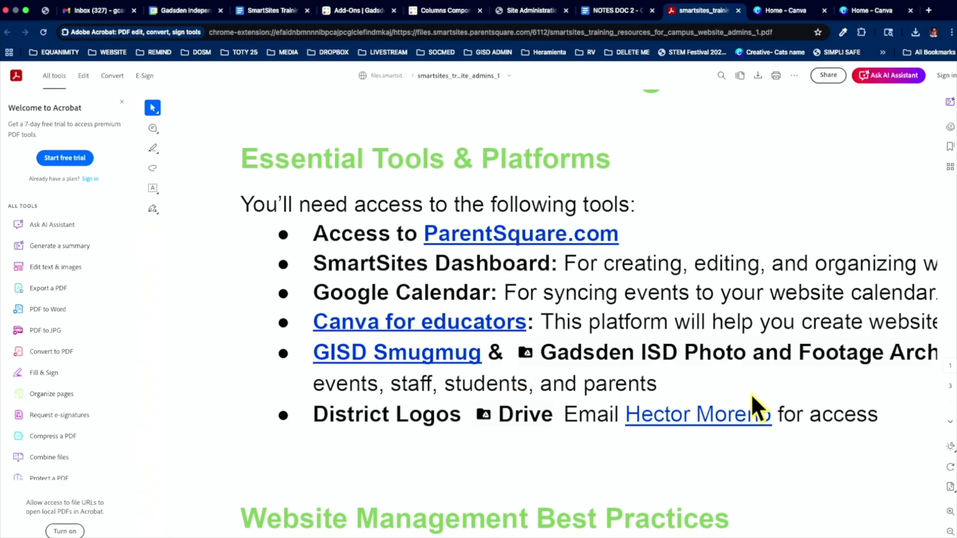
scroll(729, 407, down, 2)
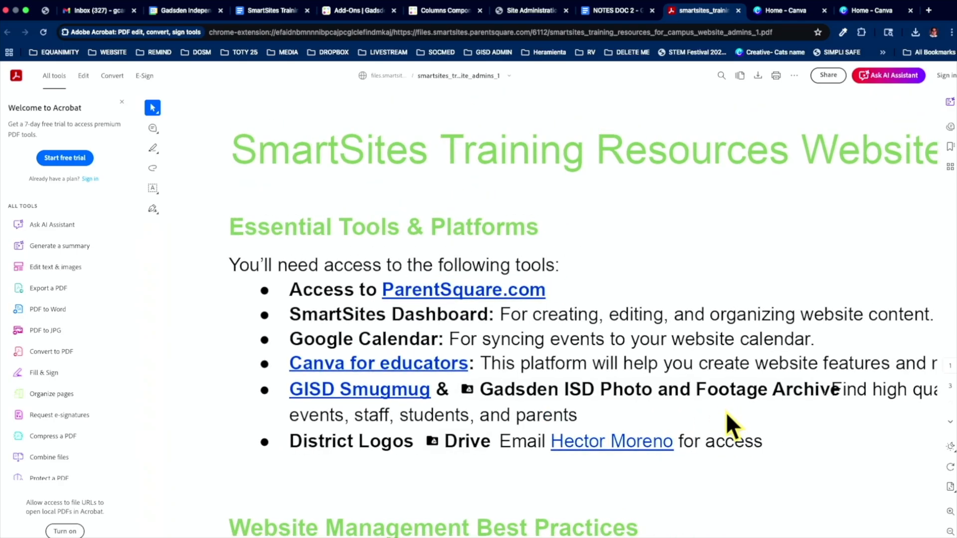
click(738, 11)
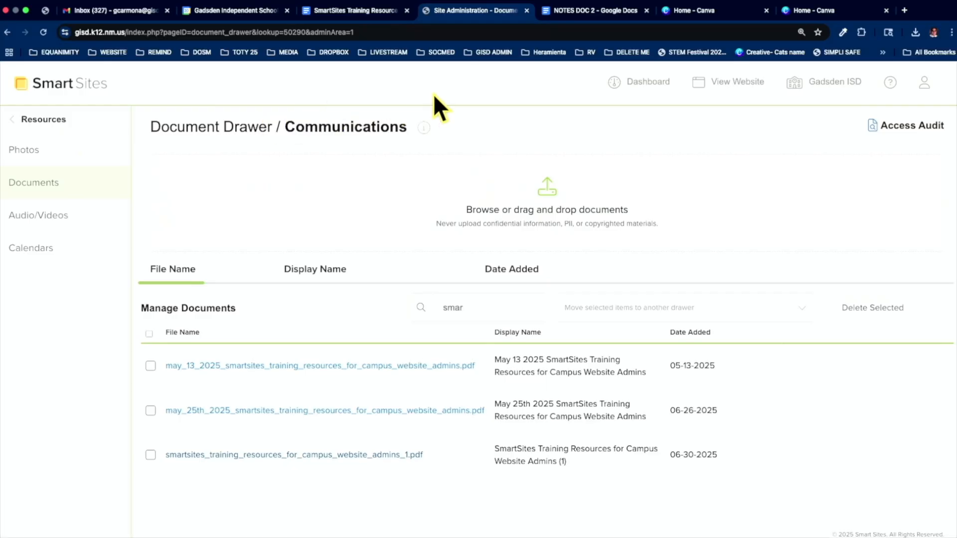
Go to the Smart Sites Dashboard and open the Sandbox 3 page under Sandbox in Pages
click(642, 82)
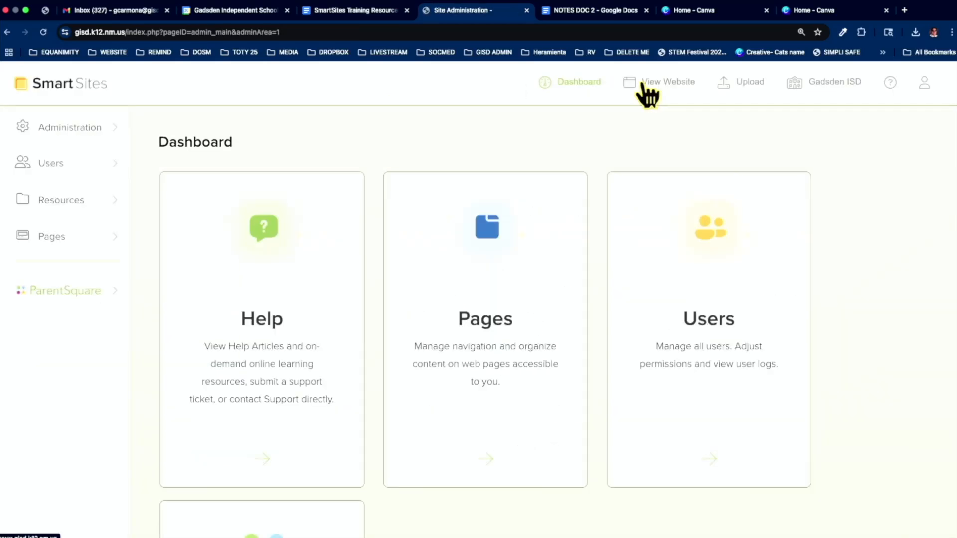
click(114, 241)
scroll(64, 363, down, 10)
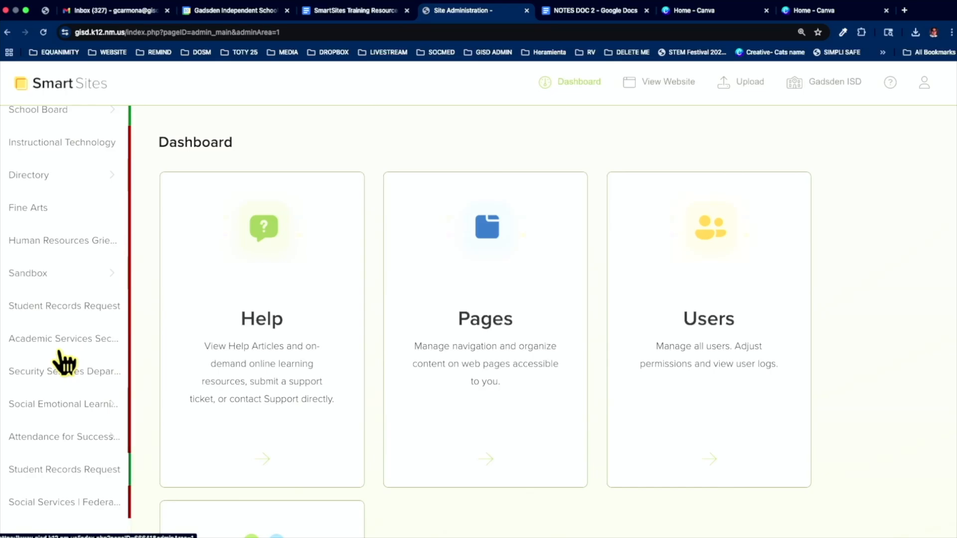
click(111, 275)
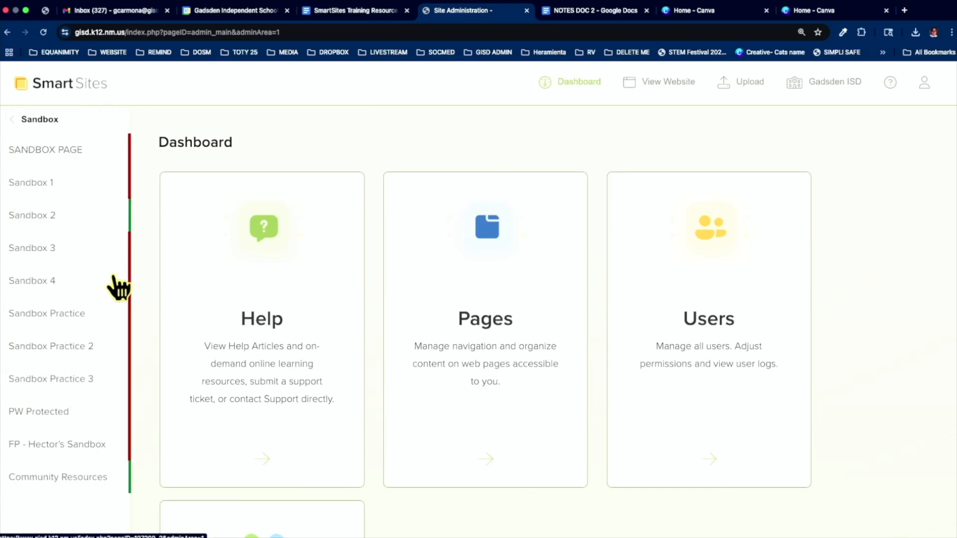
click(56, 257)
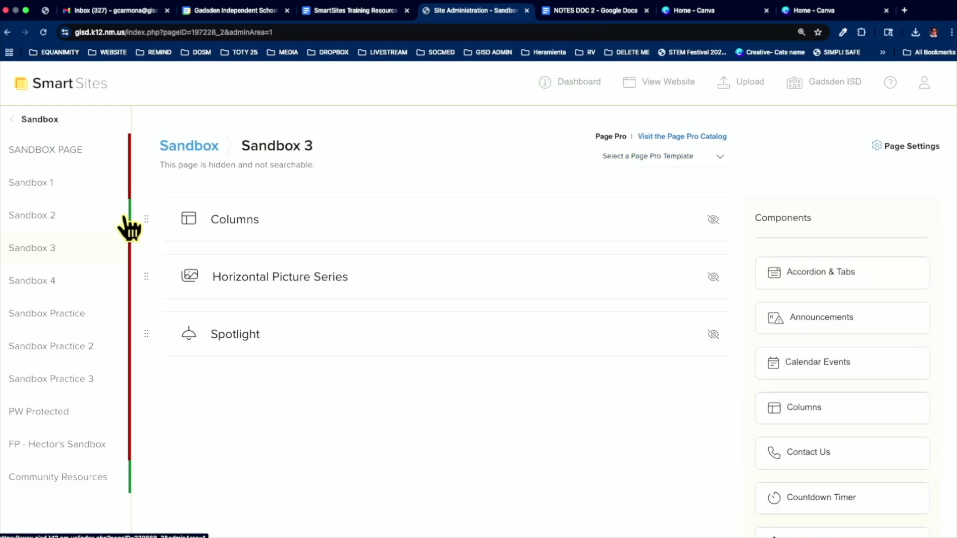
mouse_move(230, 208)
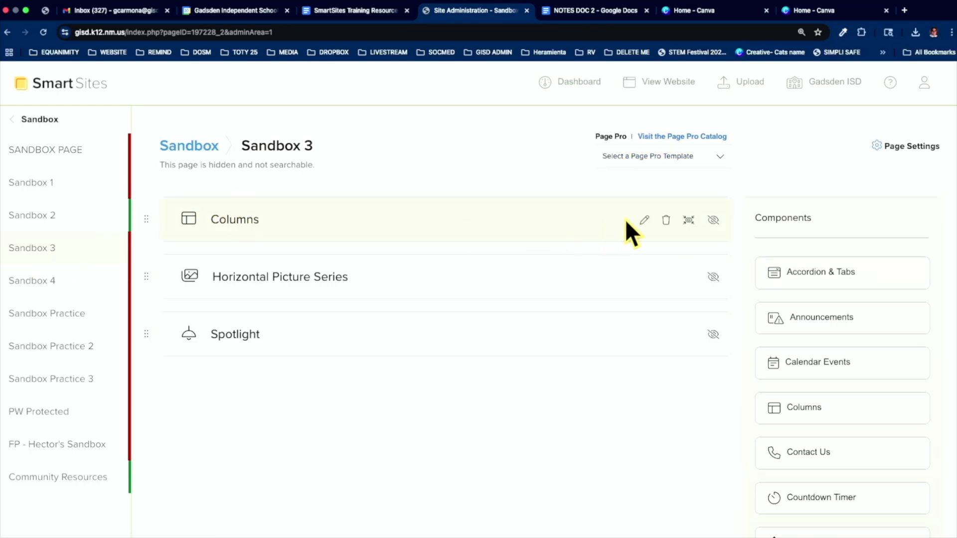
click(642, 220)
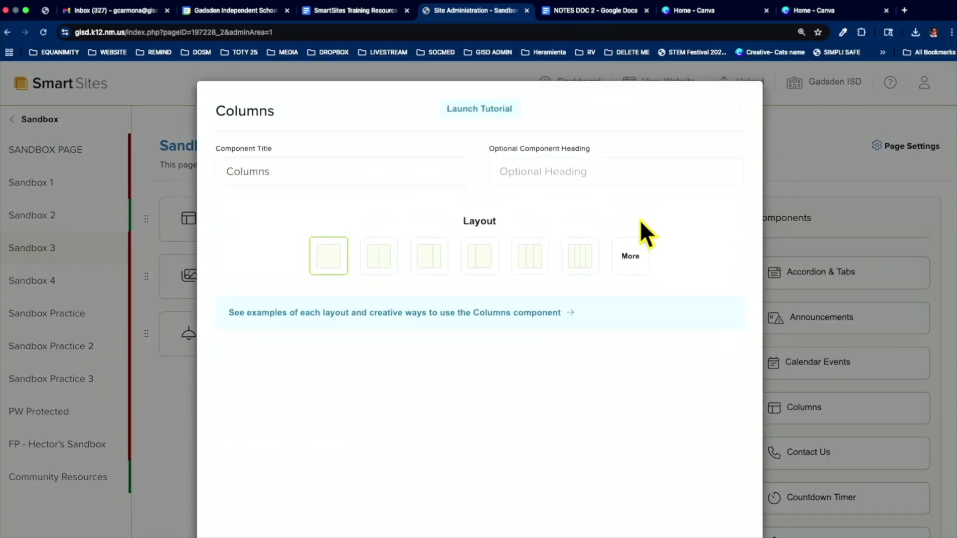
click(737, 111)
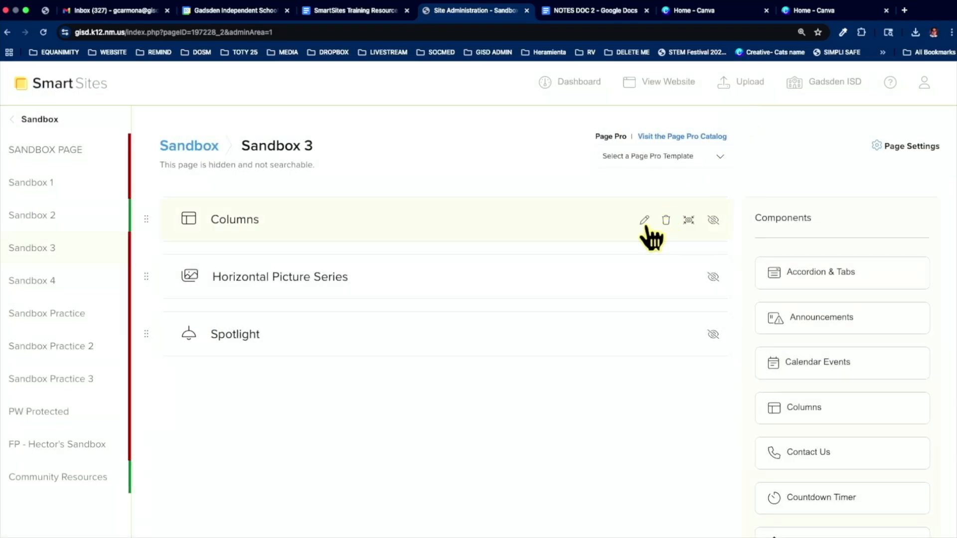
Open the Columns component of Sandbox 3 for editing and insert the owner's surname before "Columns" in its component title
click(644, 220)
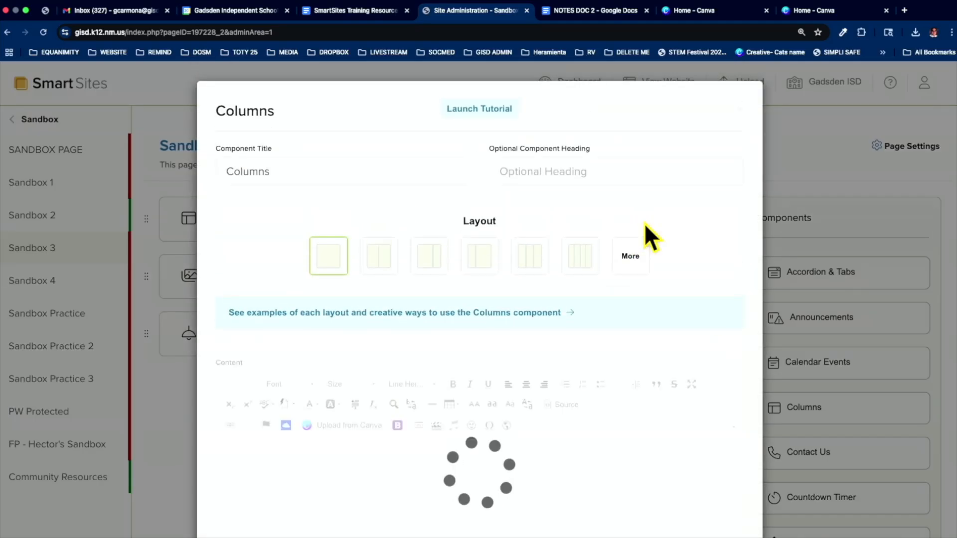
click(293, 169)
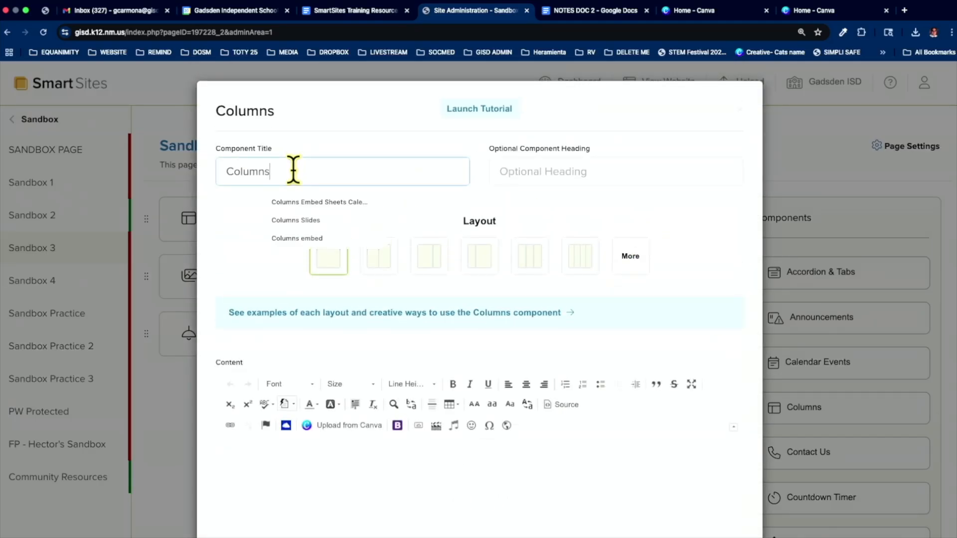
drag(293, 169, 186, 171)
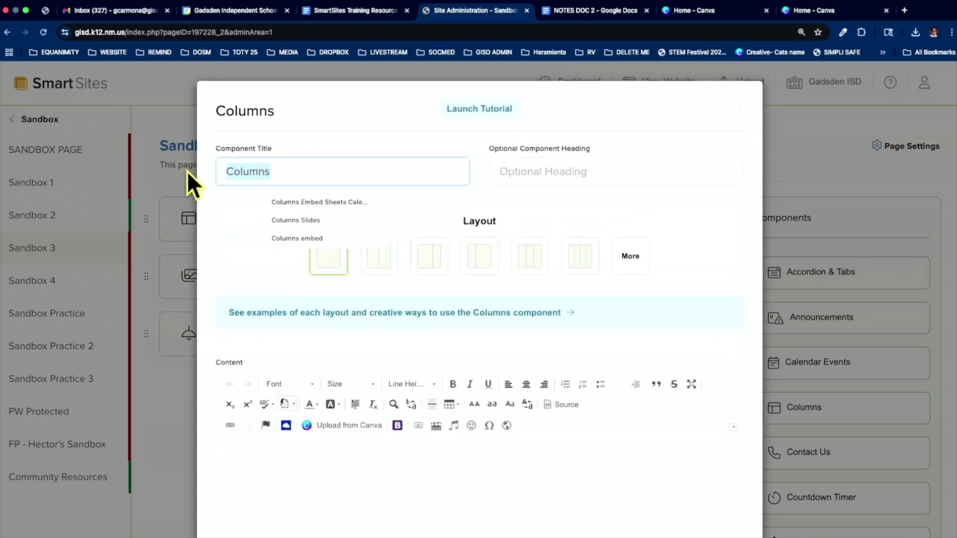
key(Left)
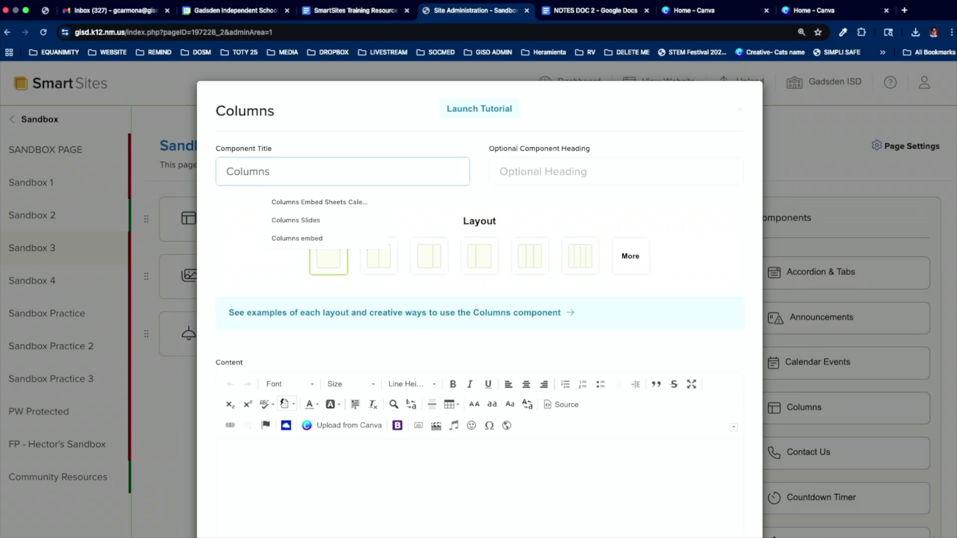
text(Carmons)
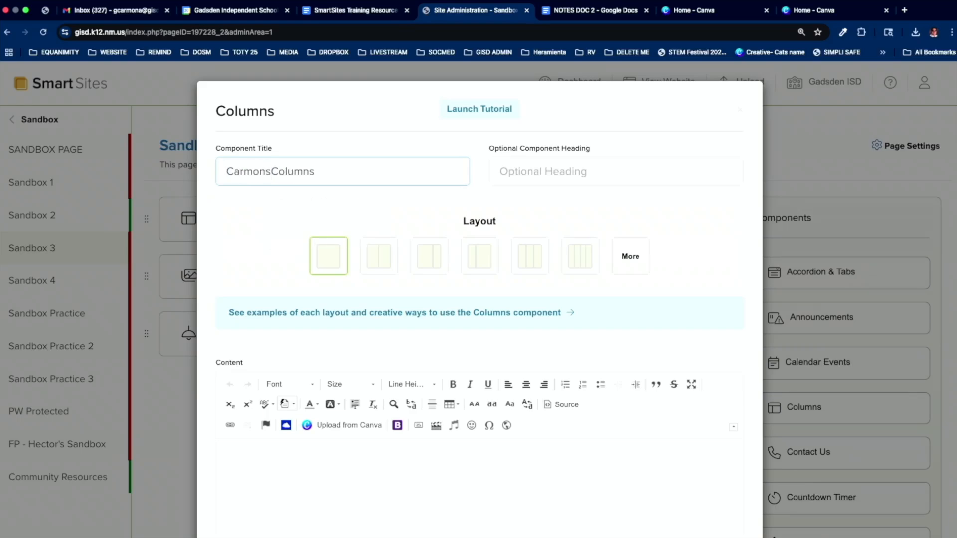
key(BackSpace)
text(as)
Try the two-, three- and four-column layouts, expand the layout choices, and switch back to the single-column layout
scroll(381, 273, down, 1)
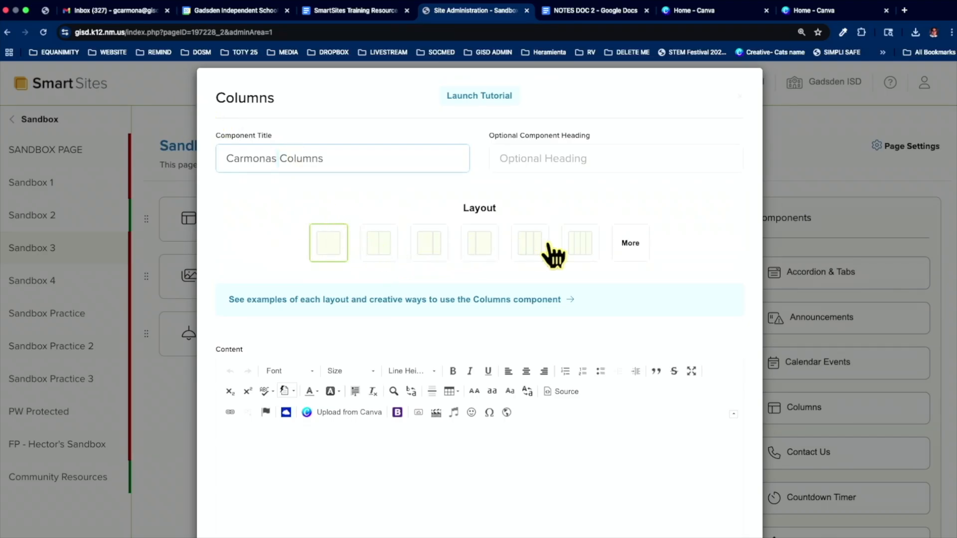
click(383, 247)
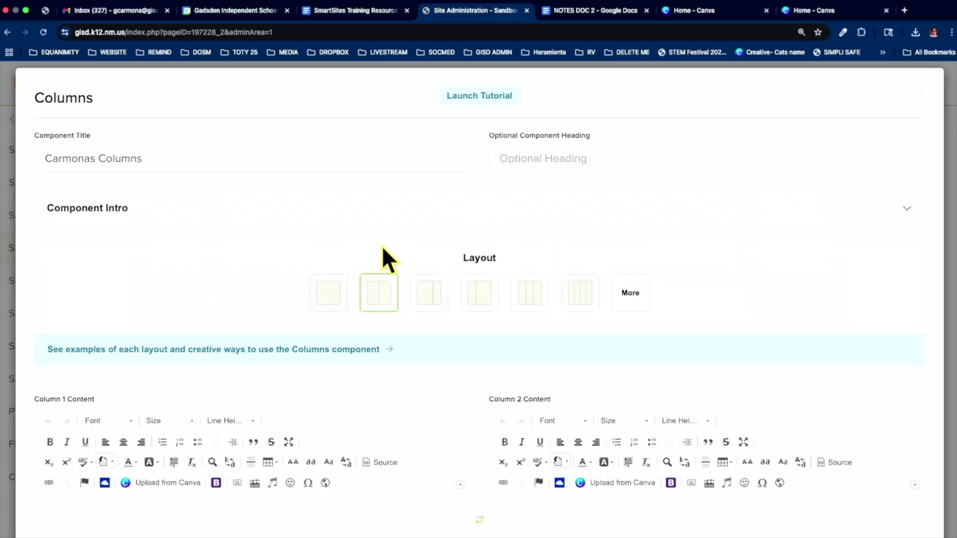
scroll(383, 246, down, 5)
scroll(382, 246, up, 2)
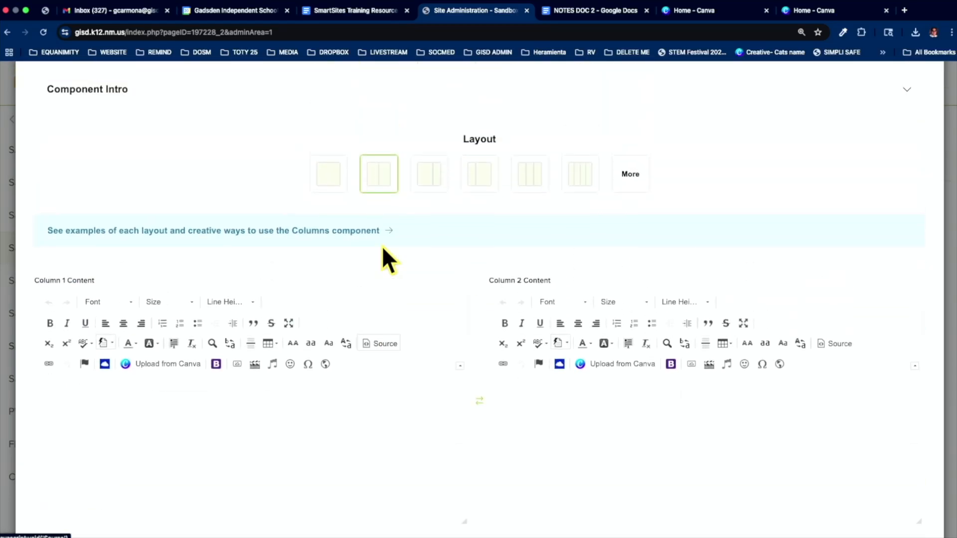
click(428, 209)
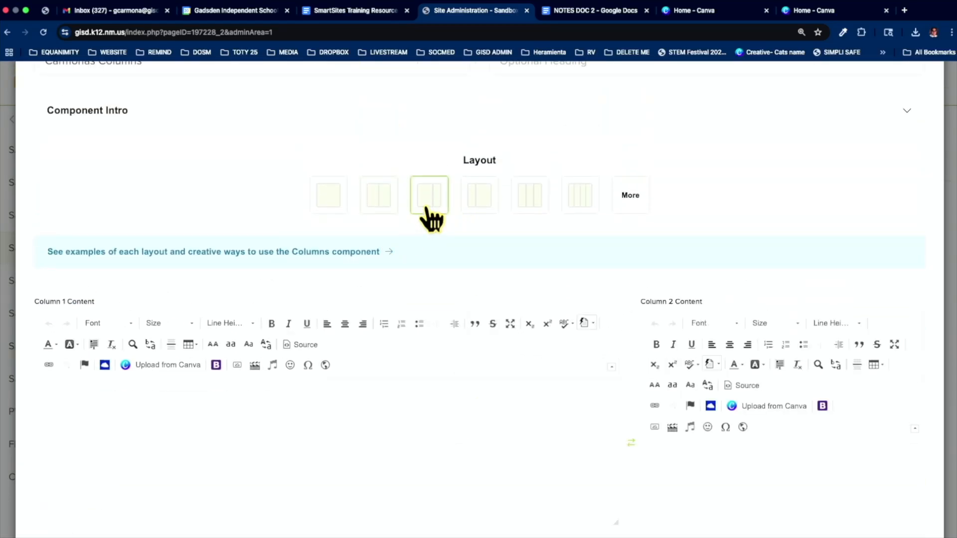
click(473, 205)
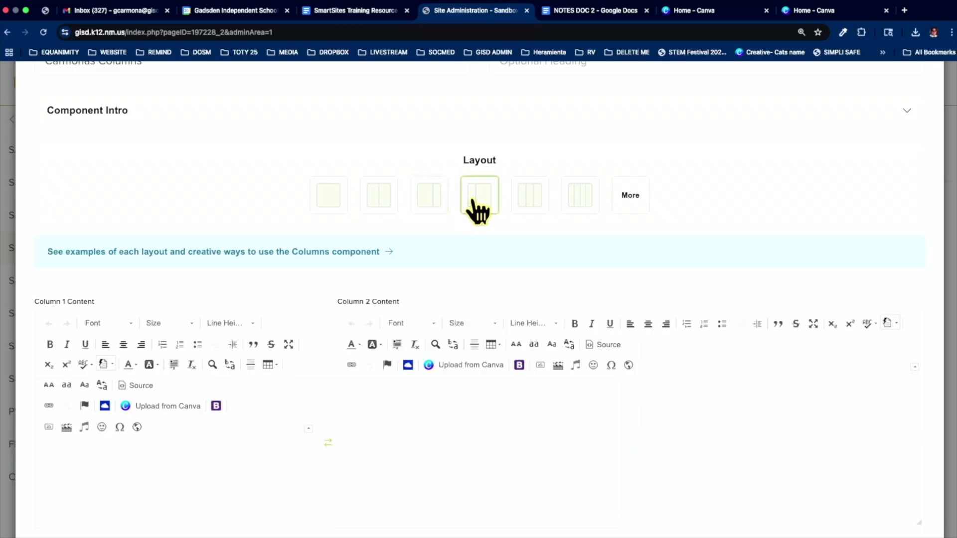
click(534, 200)
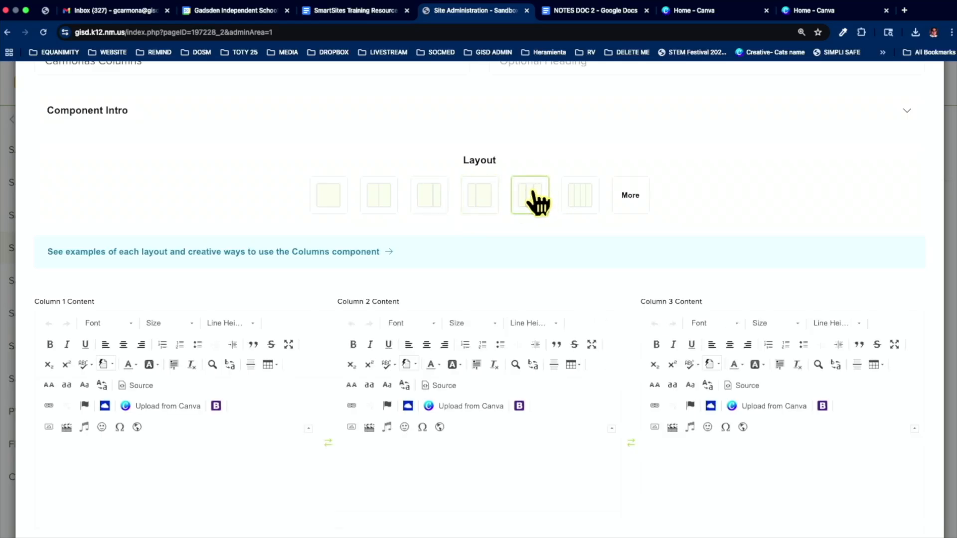
click(578, 202)
click(627, 203)
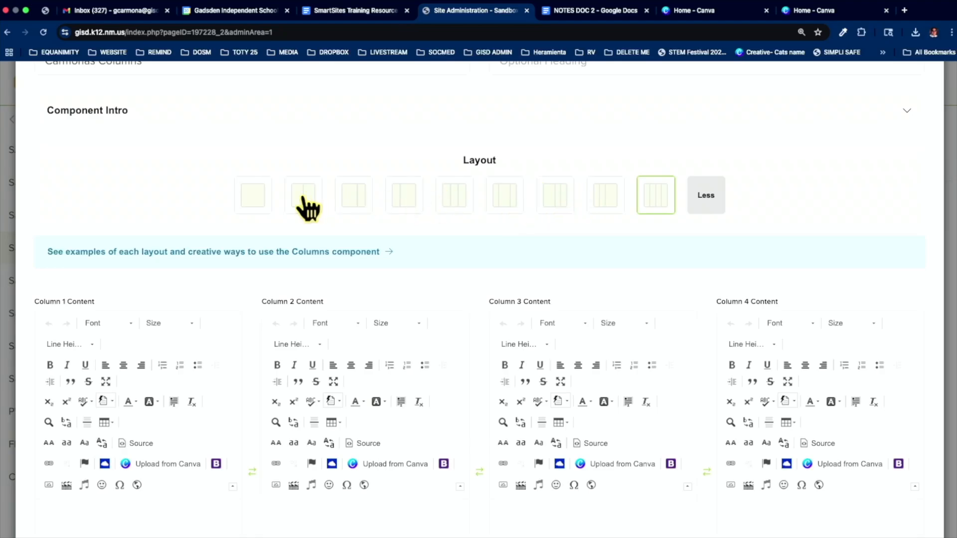
click(255, 198)
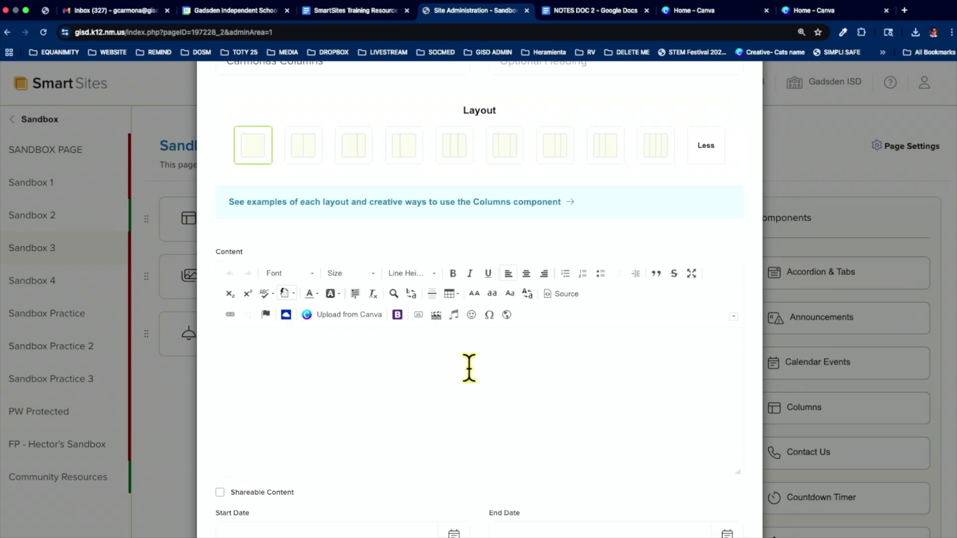
Enter THIS IS MY MESSAGE TO THE PUBLIC as the column's content, and make it bold and centered
text(THIS IS MY MES)
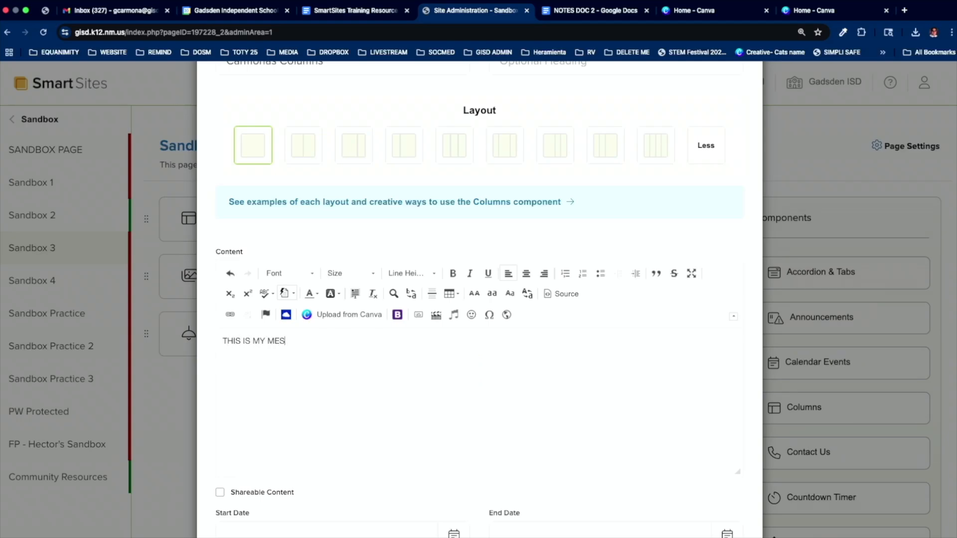
text(SAGE TO THE PUBLIC)
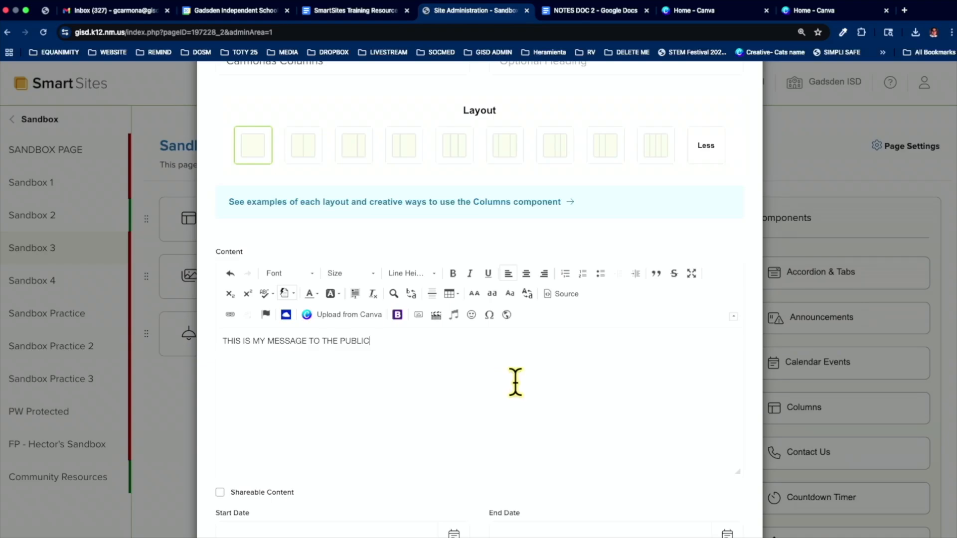
key(super+a)
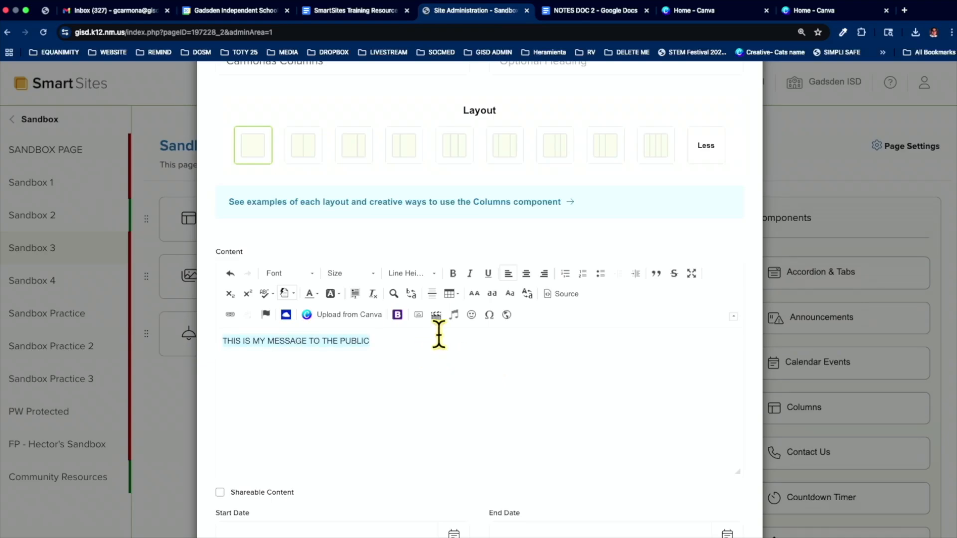
click(452, 273)
click(523, 272)
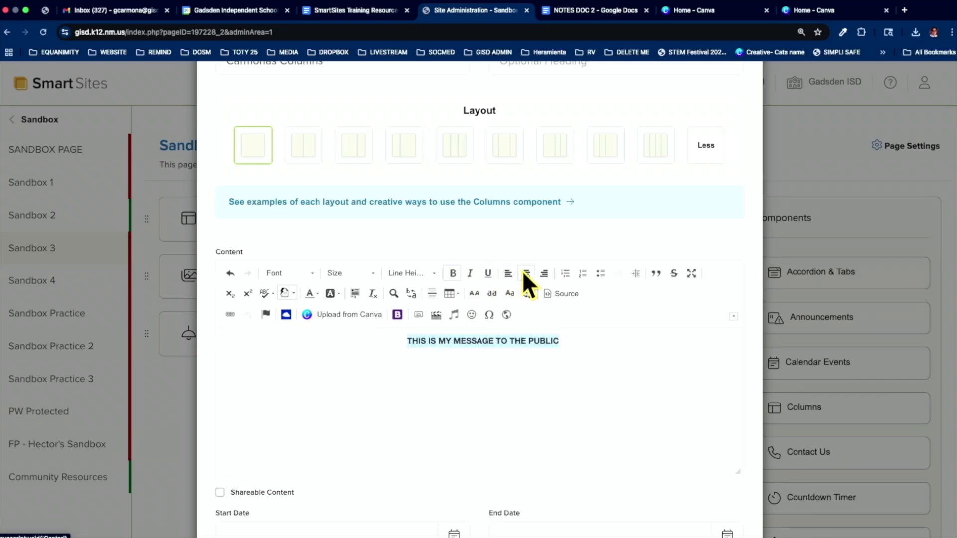
Set the message text to size 22 in the Tahoma font
click(370, 272)
scroll(358, 373, down, 3)
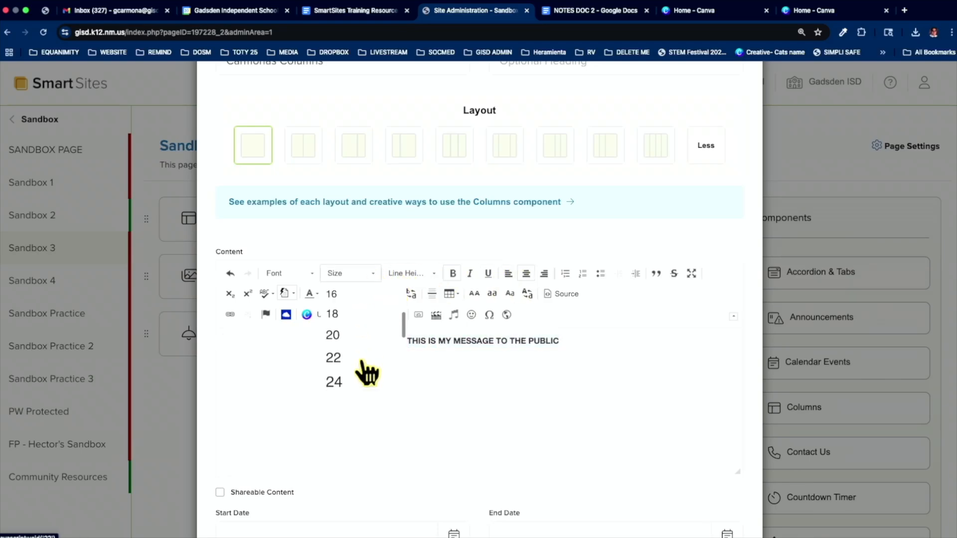
click(358, 357)
click(294, 273)
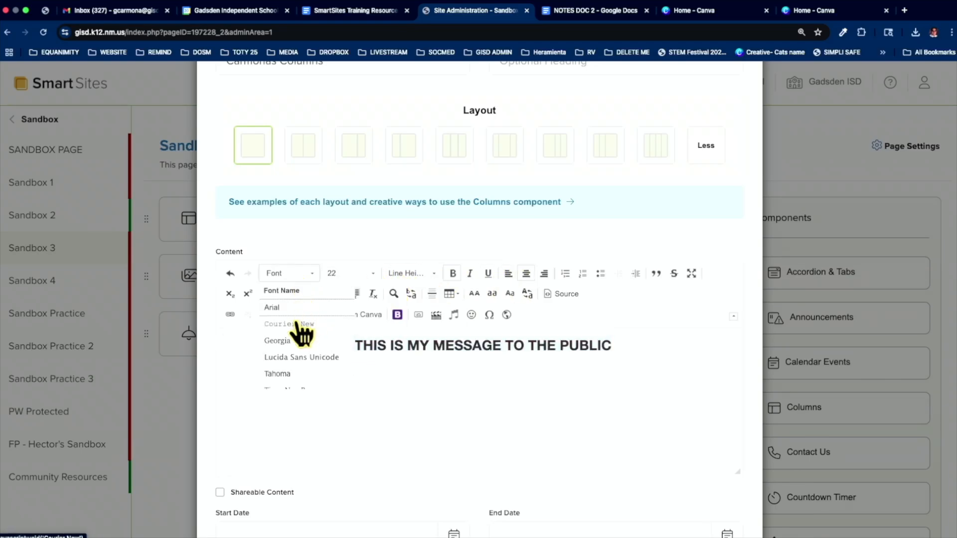
click(288, 379)
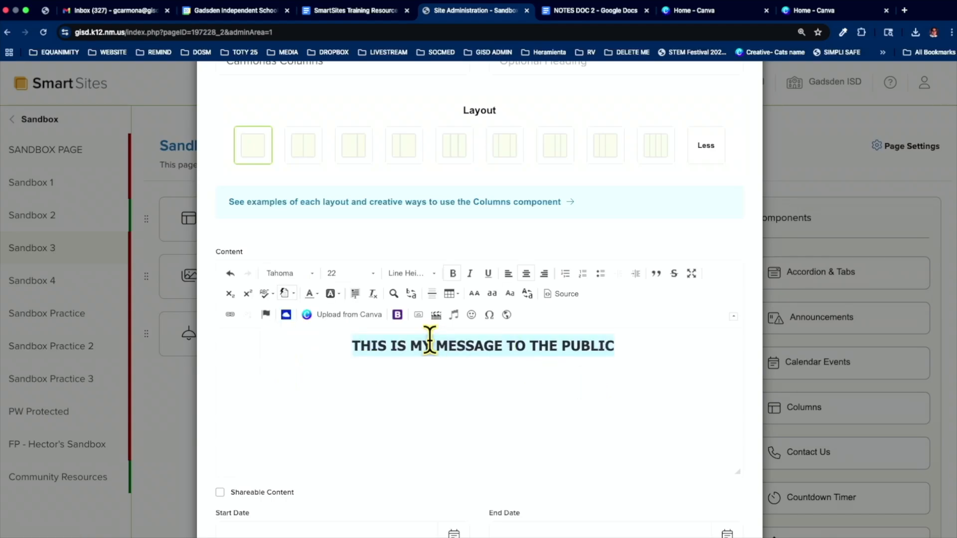
click(394, 380)
Copy the message sentence and paste it repeatedly until it fills six lines of the content area
scroll(509, 409, down, 1)
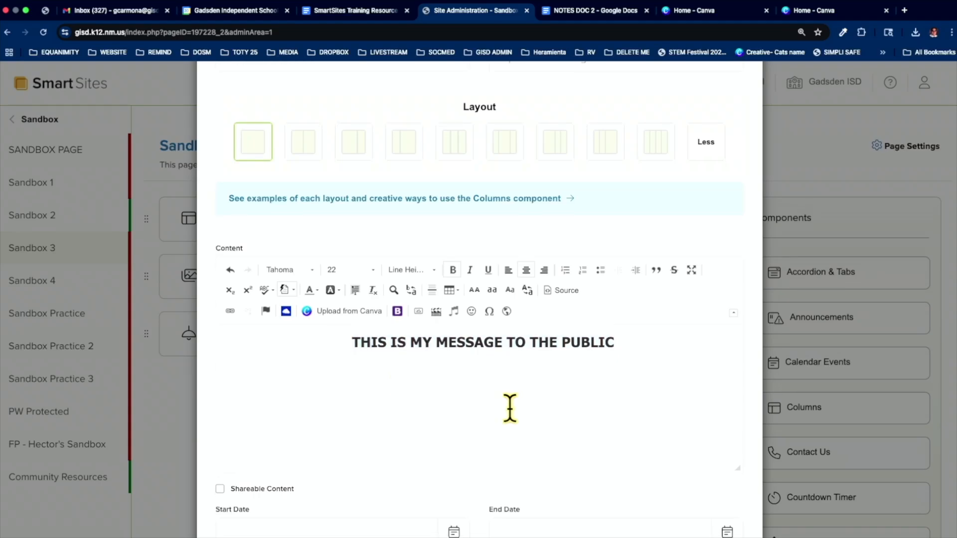
triple_click(630, 338)
key(ctrl+c)
key(ctrl+v)
key(ctrl+v)
key(ctrl+v)
key(ctrl+v)
key(ctrl+v)
key(ctrl+v)
key(ctrl+v)
key(ctrl+v)
key(ctrl+v)
key(ctrl+v)
key(ctrl+v)
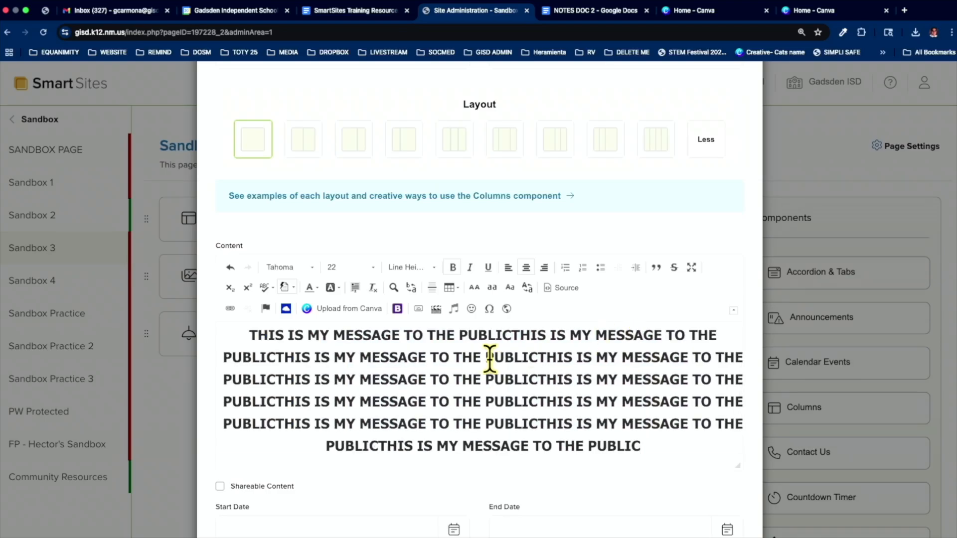
Schedule the component with start date 06/30/2025 and end date July 7, 2025, and save it
scroll(490, 358, down, 1)
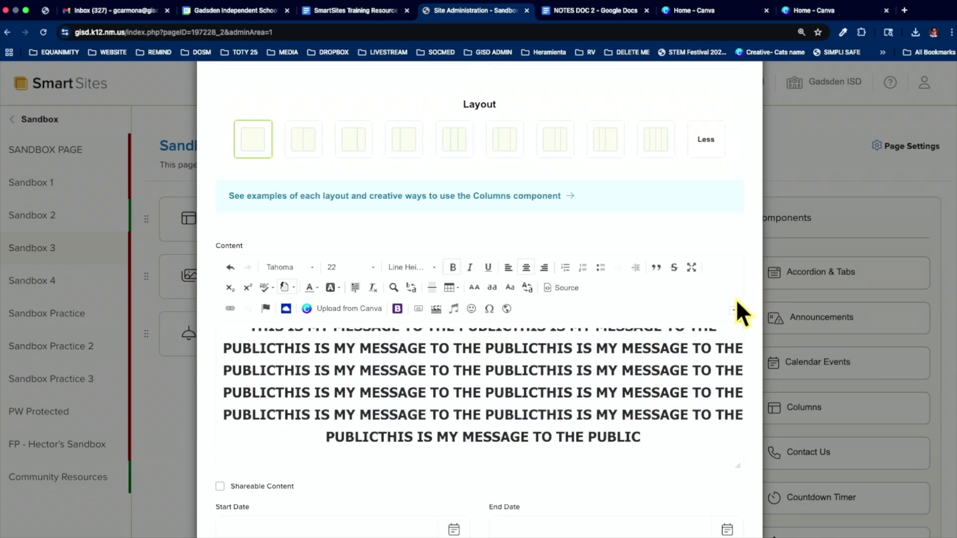
scroll(736, 299, down, 2)
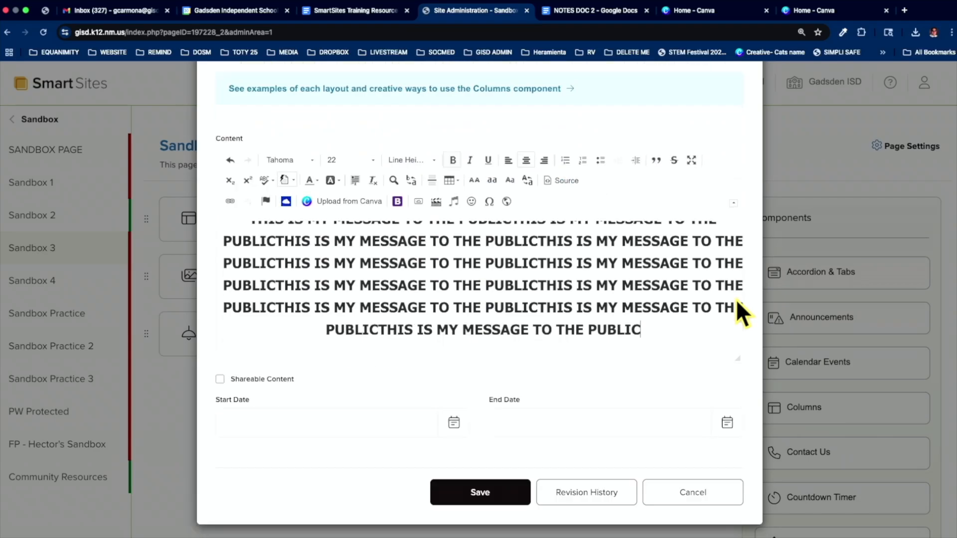
click(246, 423)
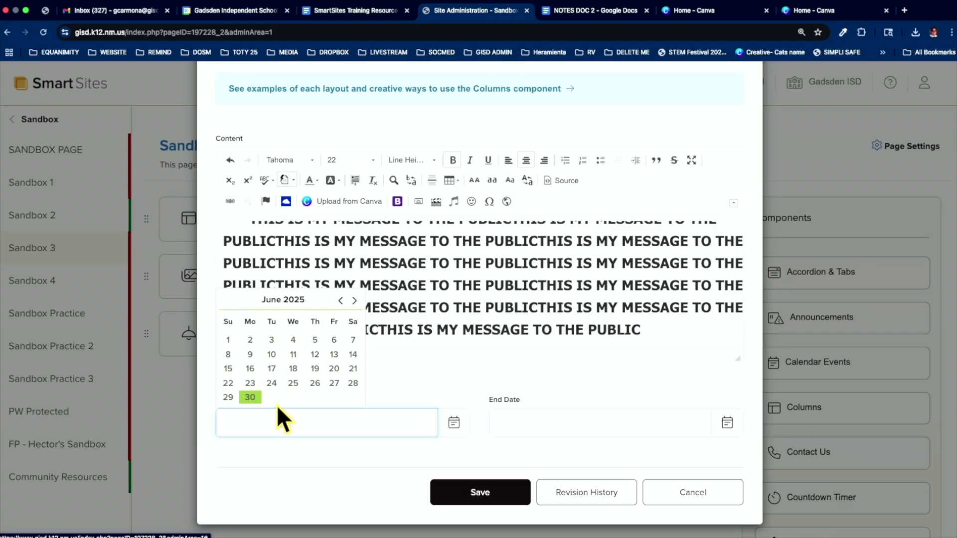
click(249, 398)
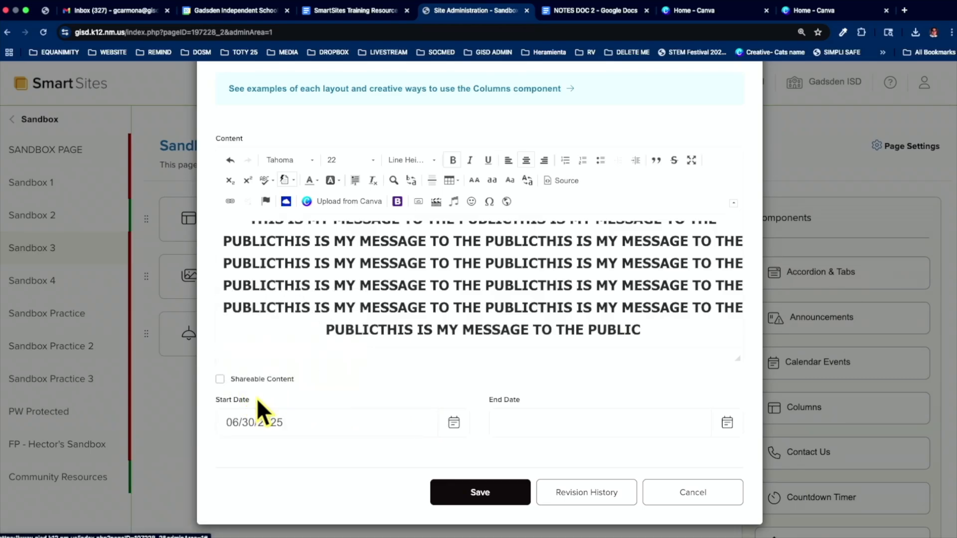
click(520, 426)
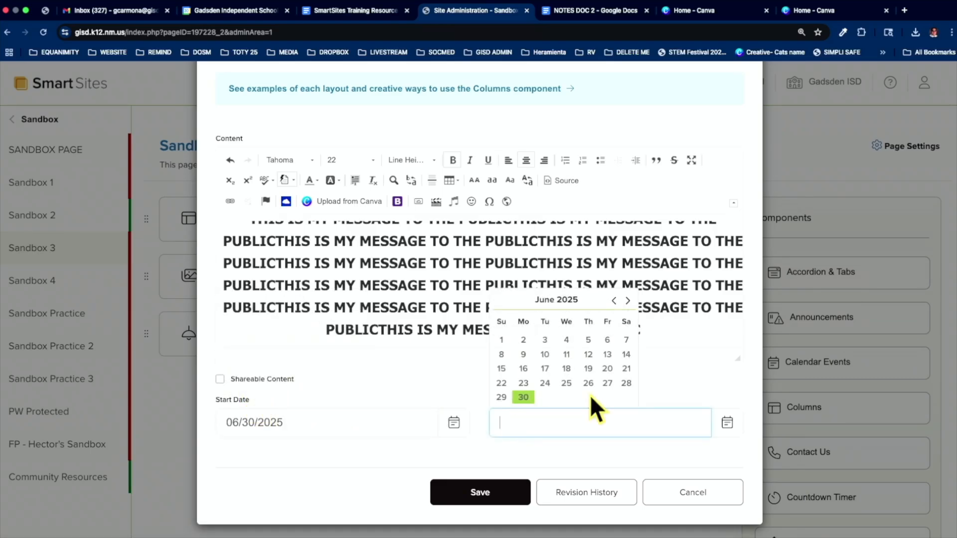
click(626, 300)
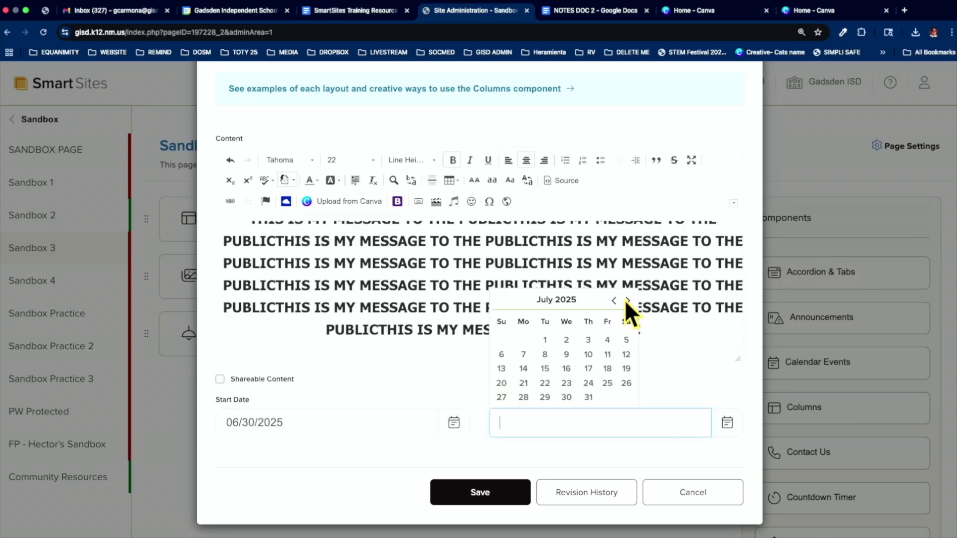
click(524, 354)
click(481, 489)
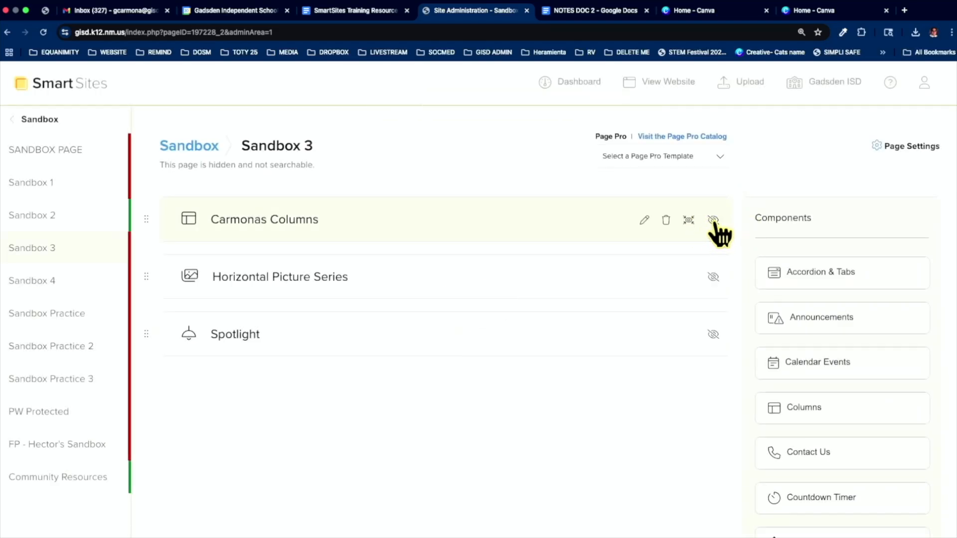
View the Sandbox 3 page on the website and highlight the message's last line, MY MESSAGE TO THE PUBLIC
click(661, 85)
click(659, 85)
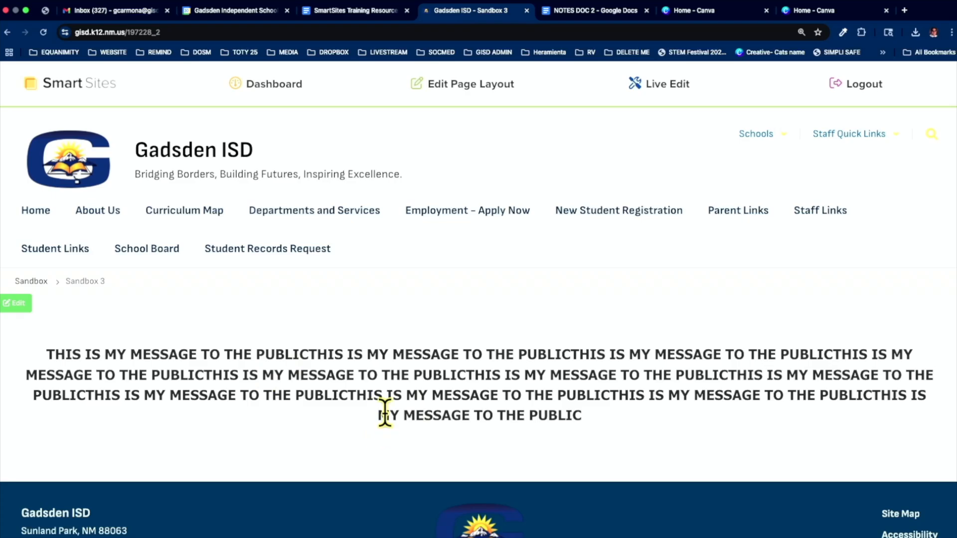
drag(378, 416, 600, 433)
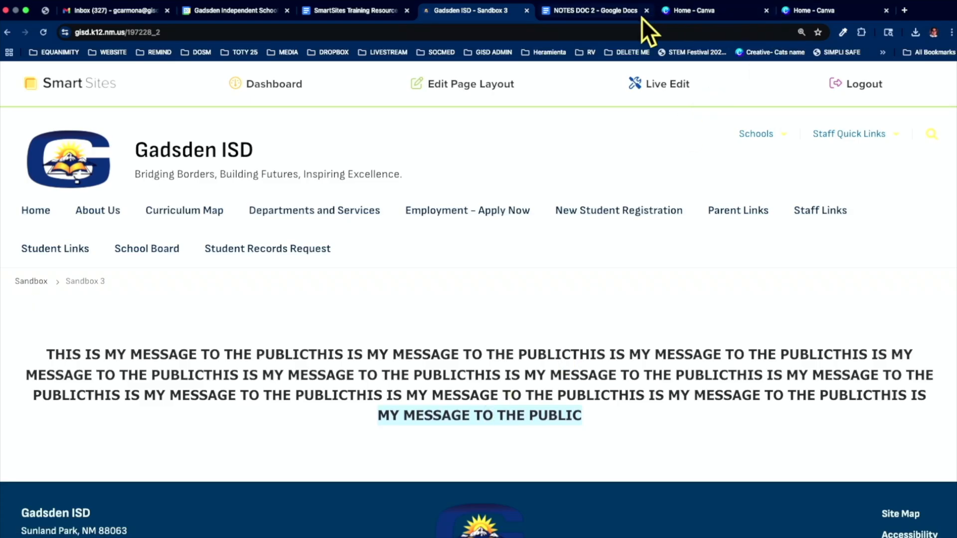
Copy the training resources PDF link from NOTES DOC 2 and return to the page layout editor of Sandbox 3
click(605, 14)
click(435, 172)
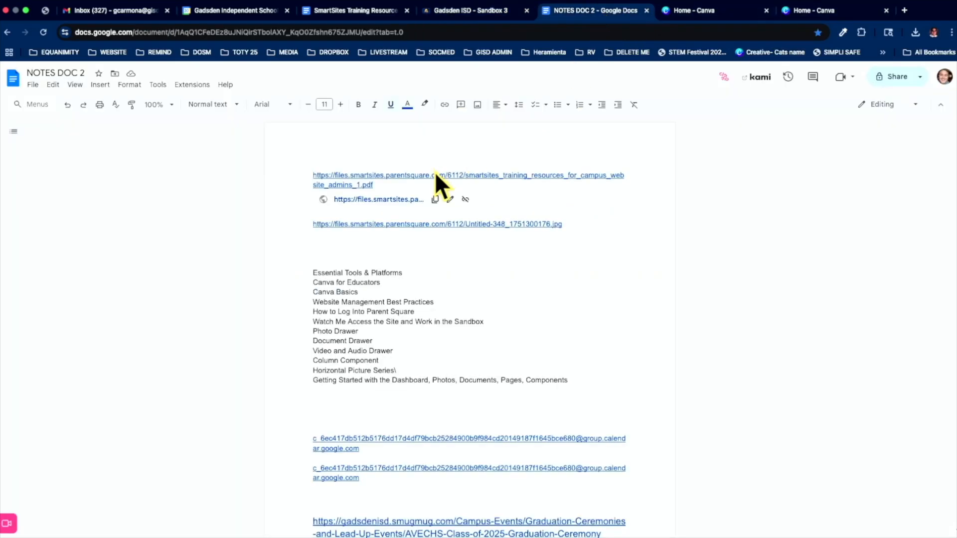
click(435, 200)
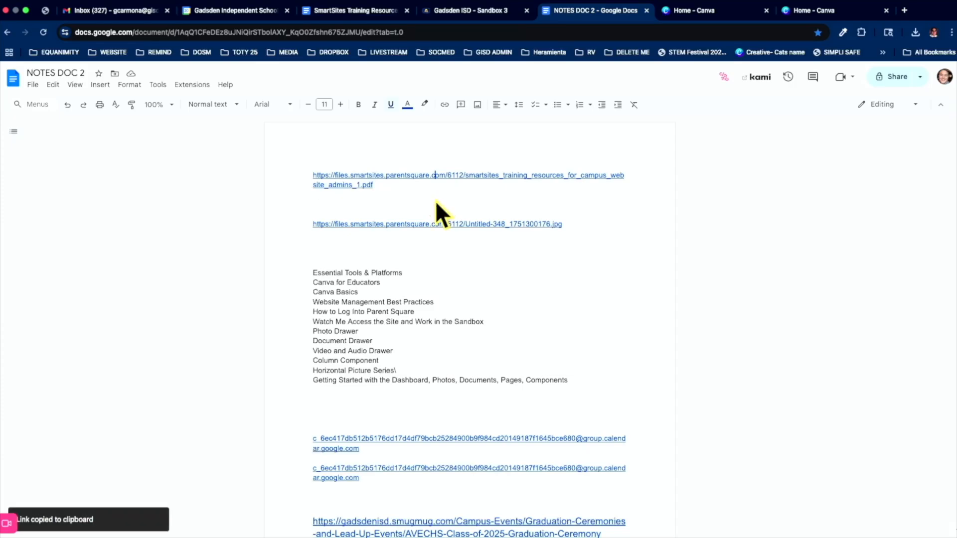
click(466, 13)
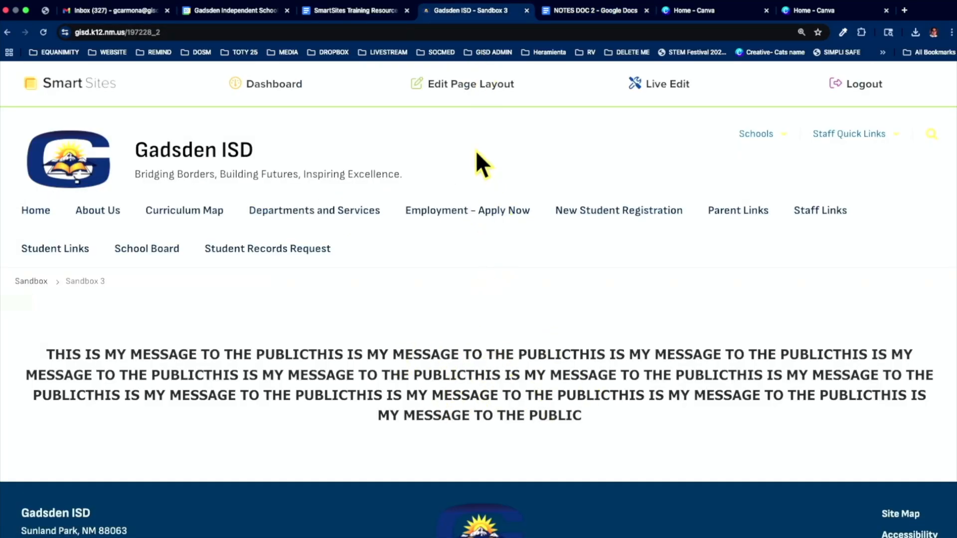
click(468, 93)
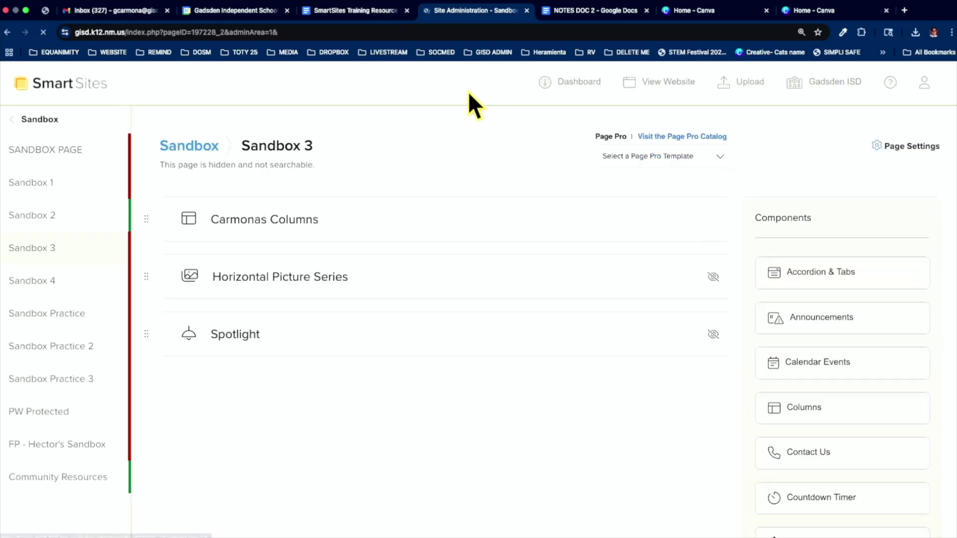
Open the Carmonas Columns component for editing and delete the repeated text, keeping a single THIS IS MY MESSAGE TO THE PUBLIC sentence
mouse_move(601, 219)
click(647, 220)
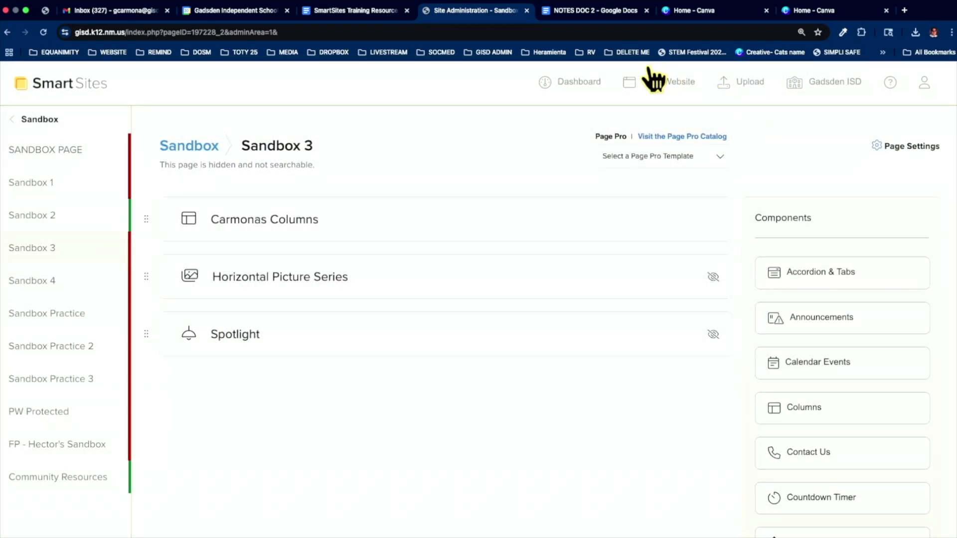
click(655, 85)
click(649, 94)
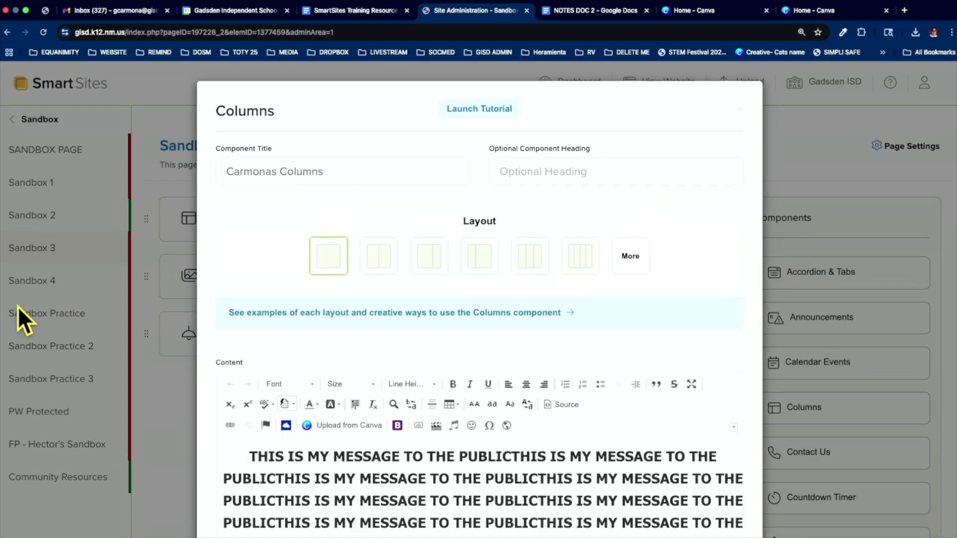
scroll(421, 352, down, 4)
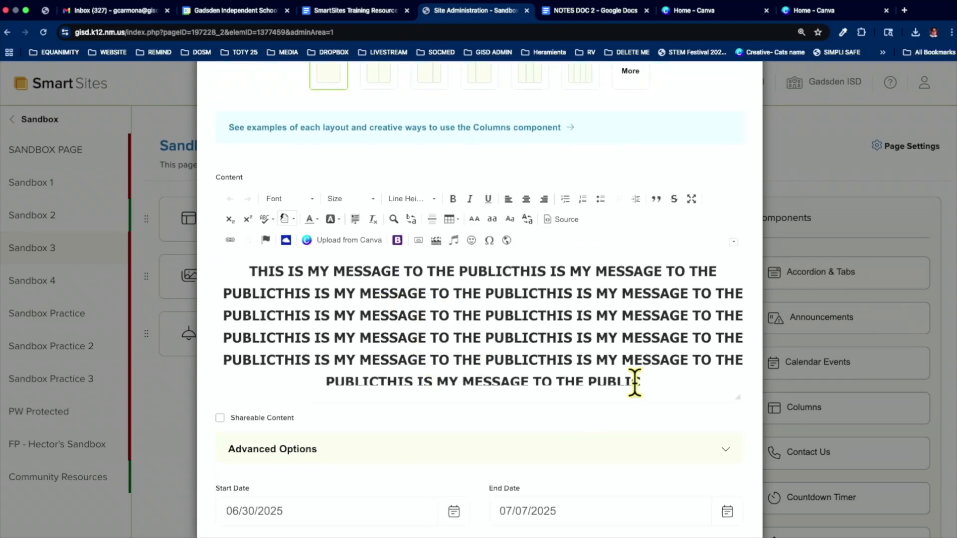
drag(638, 382, 513, 277)
key(BackSpace)
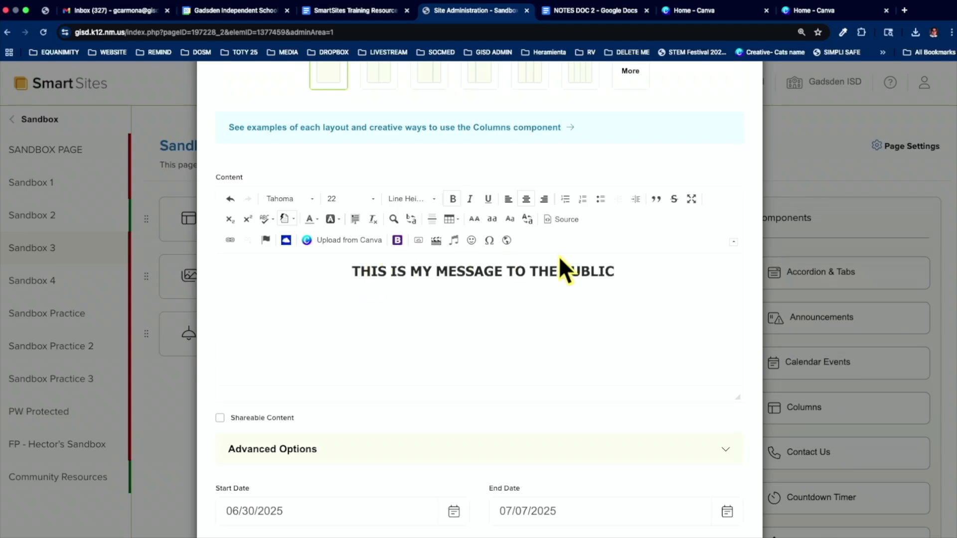
Link the whole message sentence to the copied training resources PDF URL, opening in the same tab, and save the component
drag(616, 271, 350, 271)
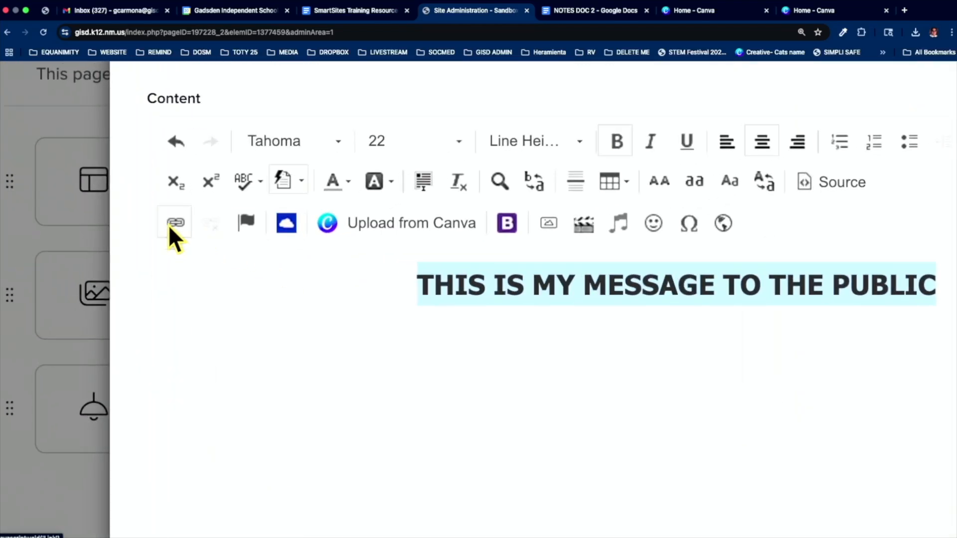
click(169, 225)
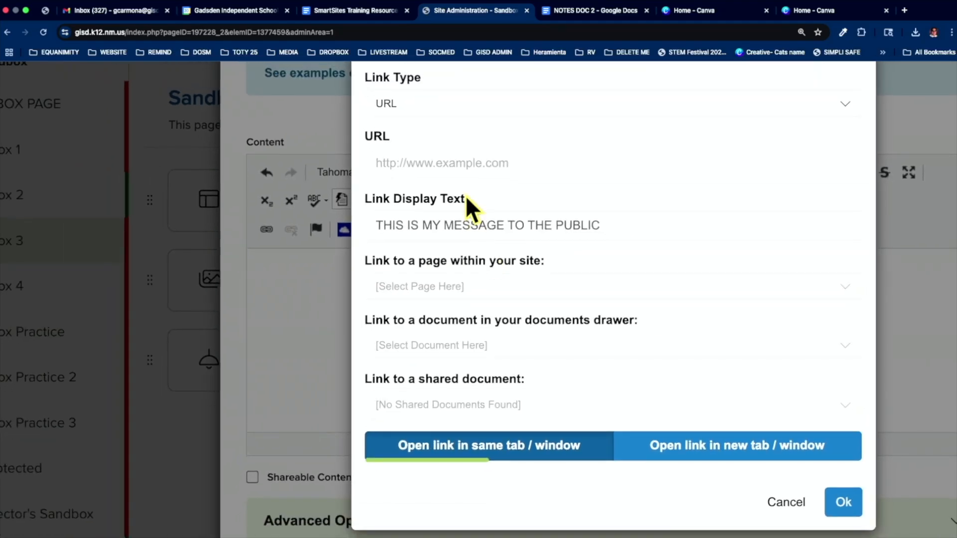
click(441, 128)
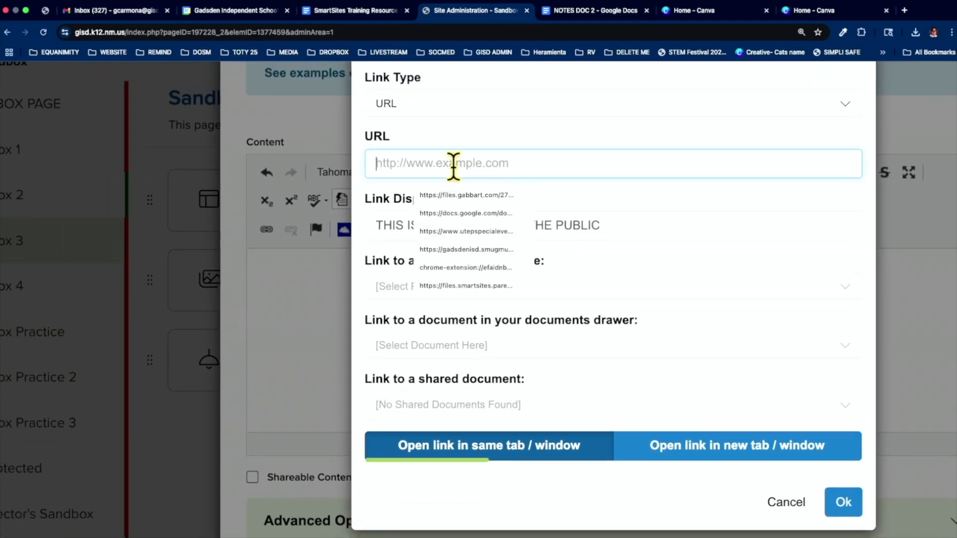
key(super+v)
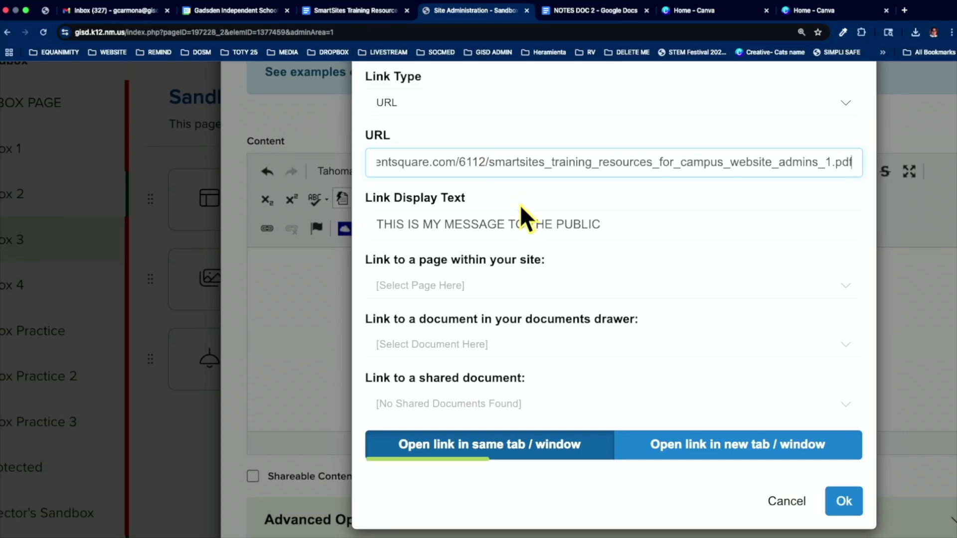
scroll(519, 204, down, 1)
scroll(519, 204, down, 1)
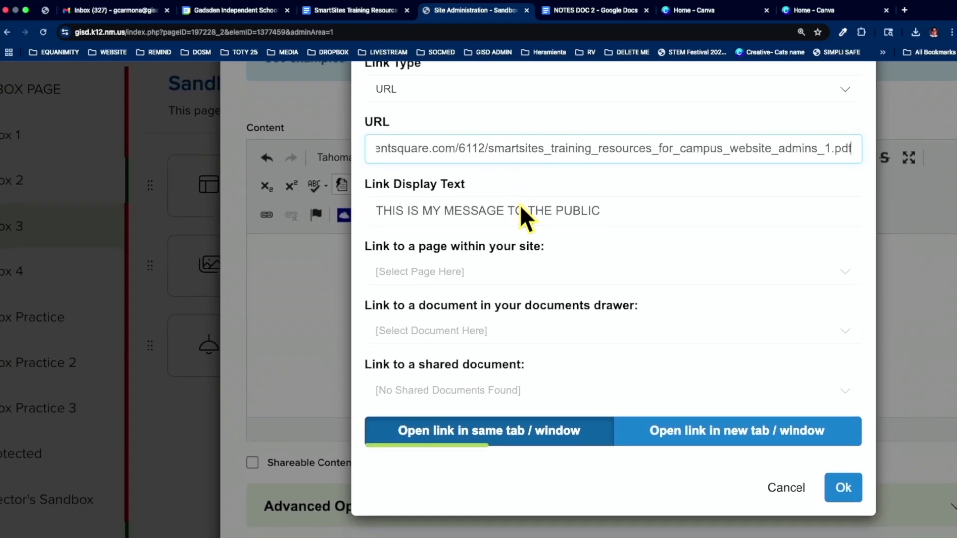
click(846, 490)
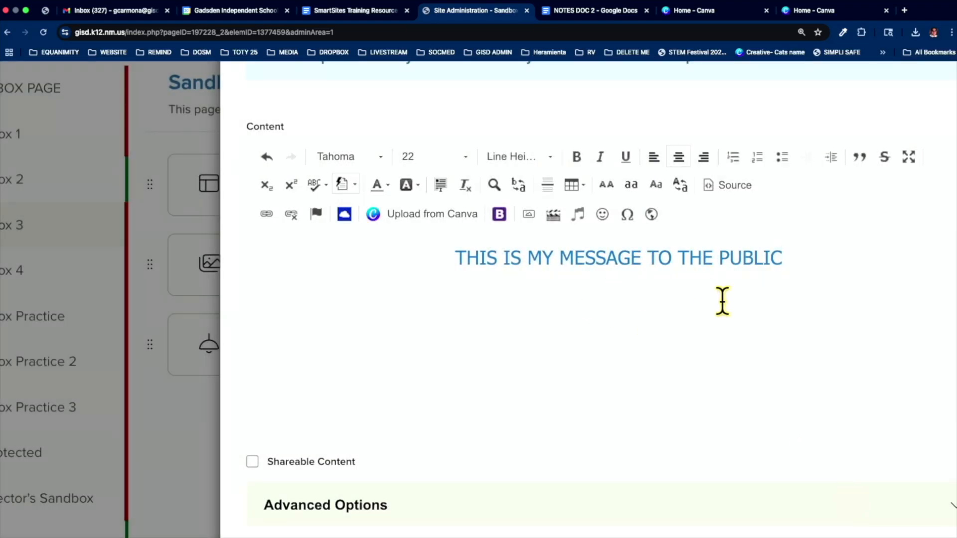
scroll(543, 316, down, 3)
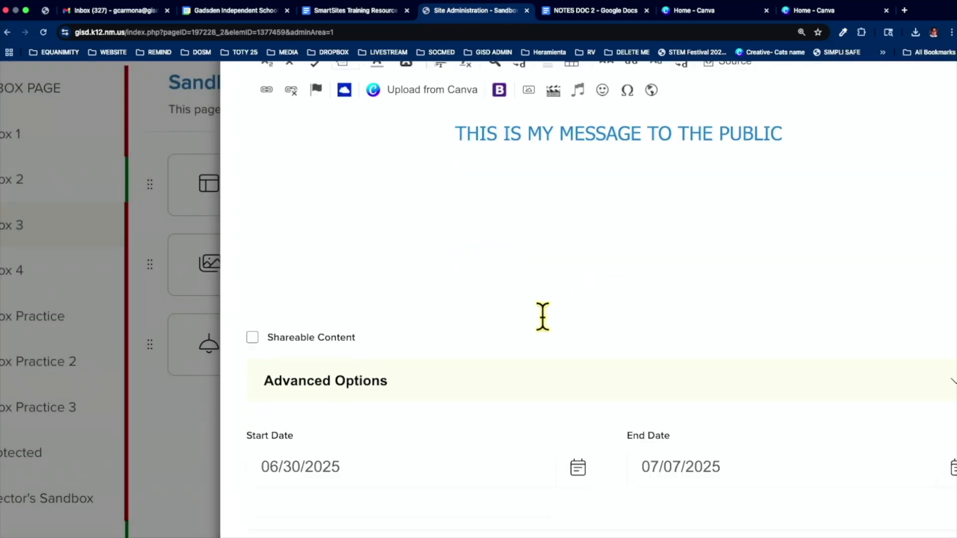
scroll(424, 433, down, 2)
click(635, 474)
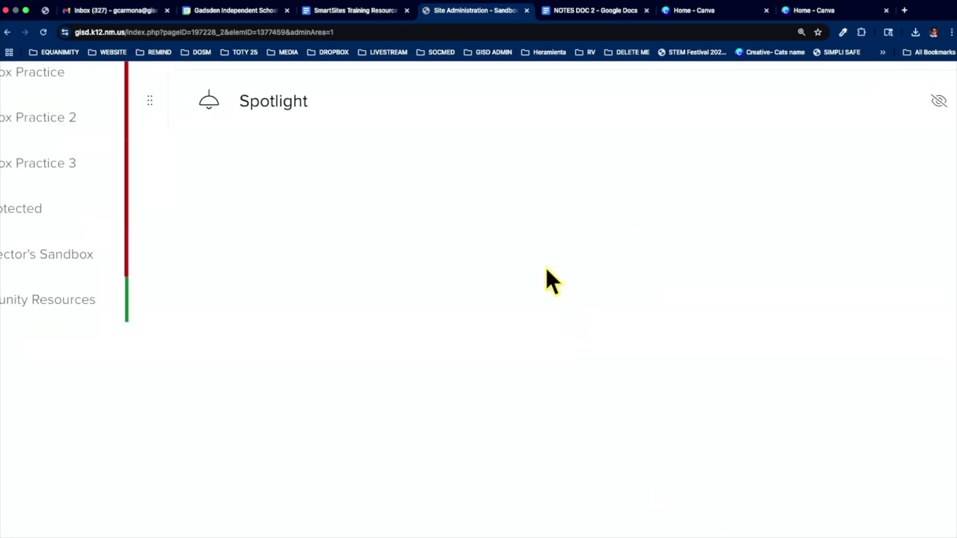
key(ctrl+minus)
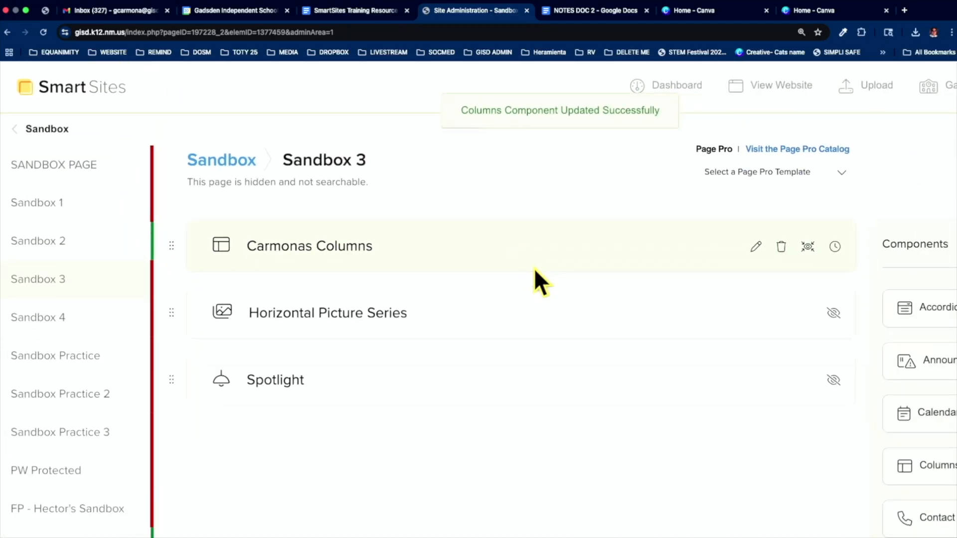
View Sandbox 3 on the website, test the message link to the PDF, and return to the page
click(771, 92)
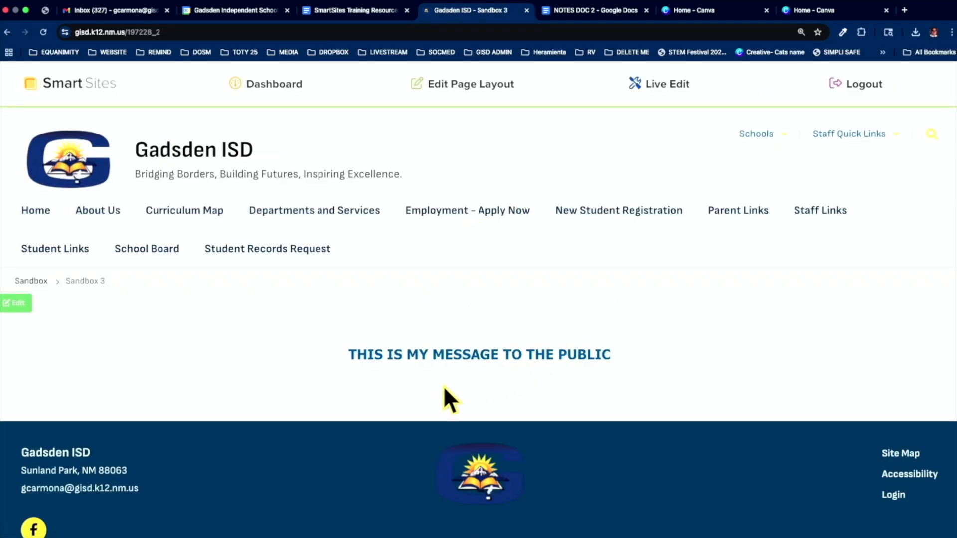
click(452, 353)
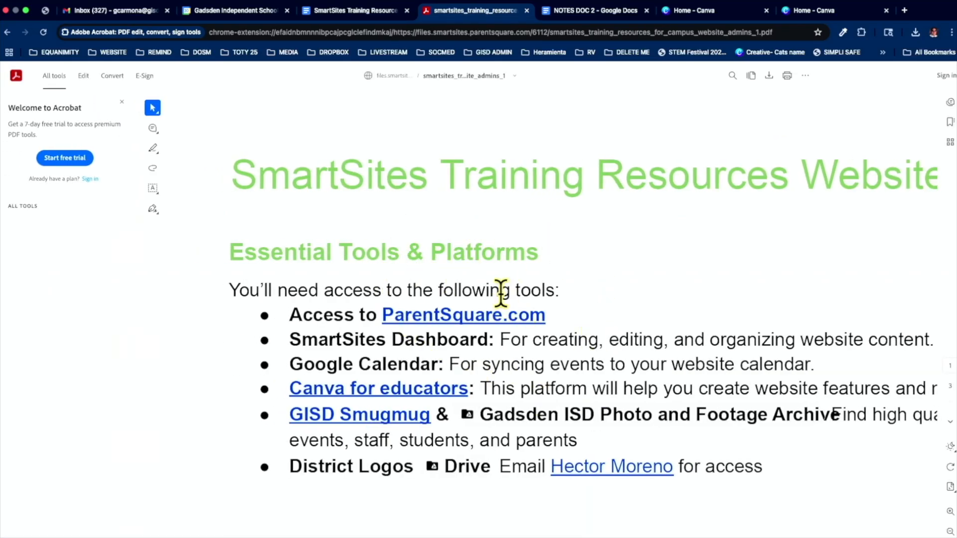
click(7, 32)
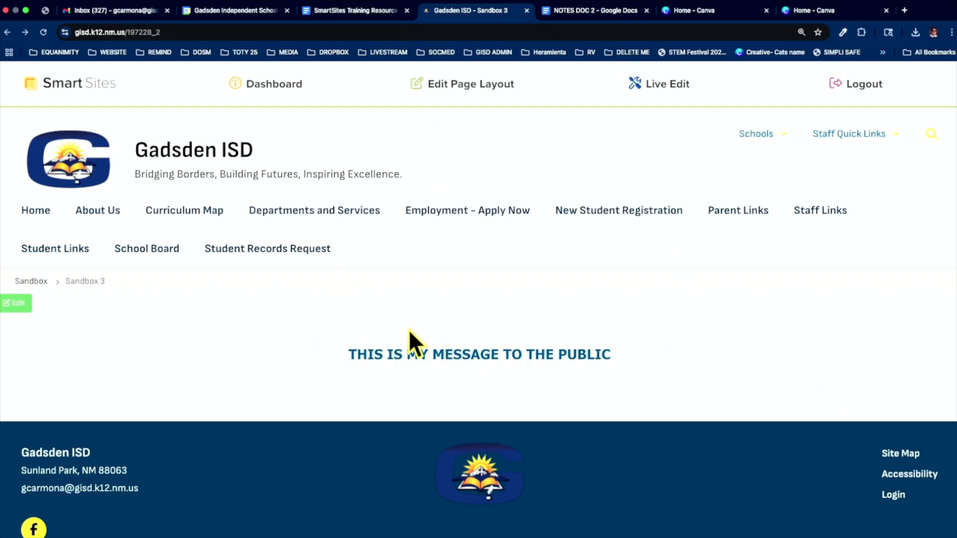
Reopen the Columns component and start a button on a new line below the message, linked to the copied training resources PDF URL
click(18, 305)
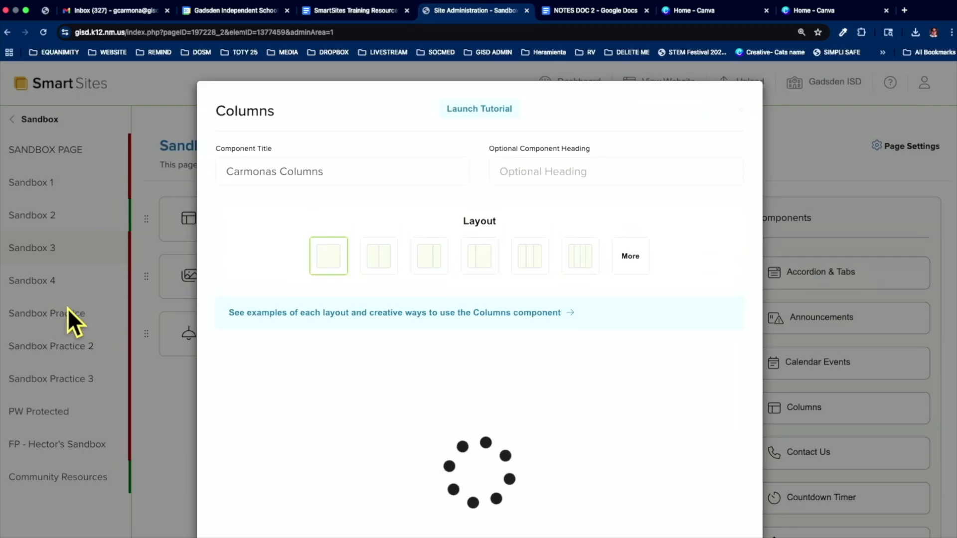
scroll(374, 363, up, 5)
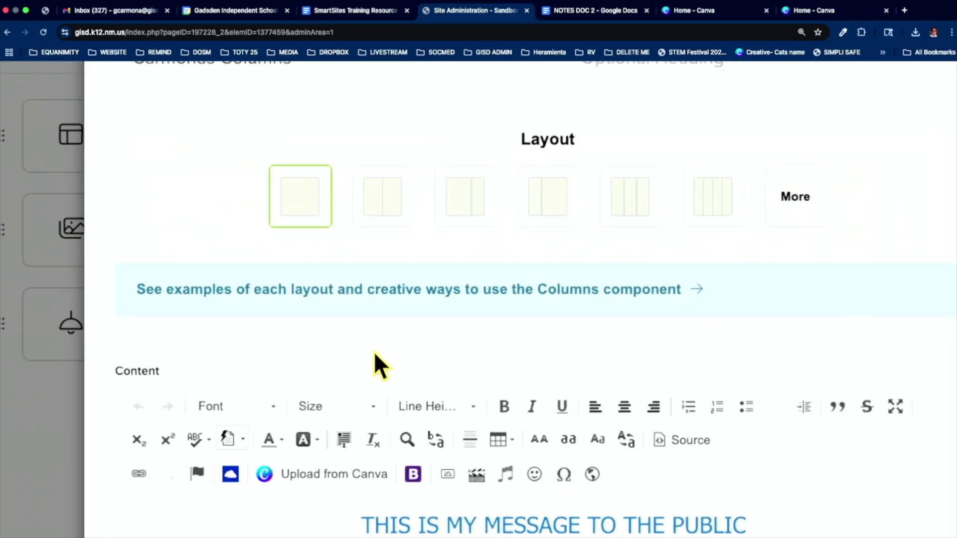
click(780, 390)
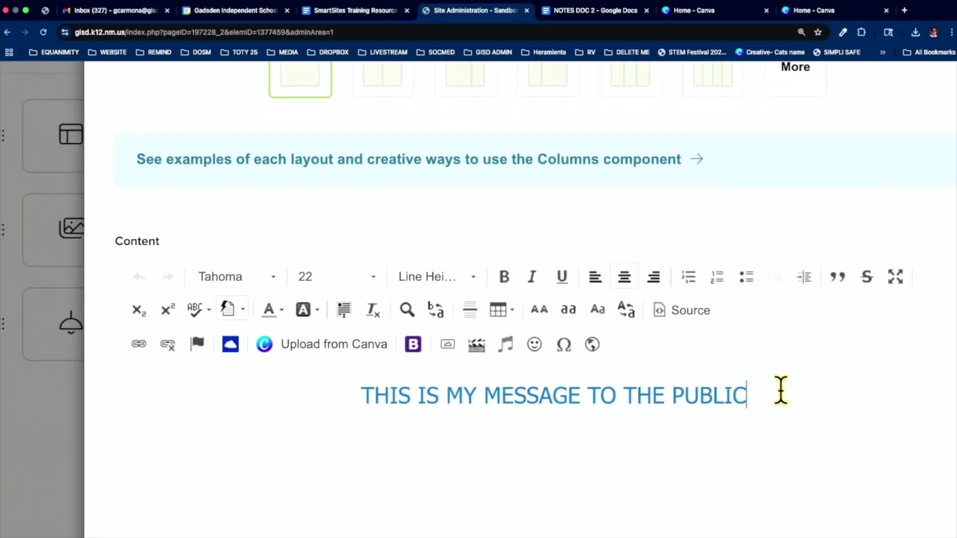
key(Return)
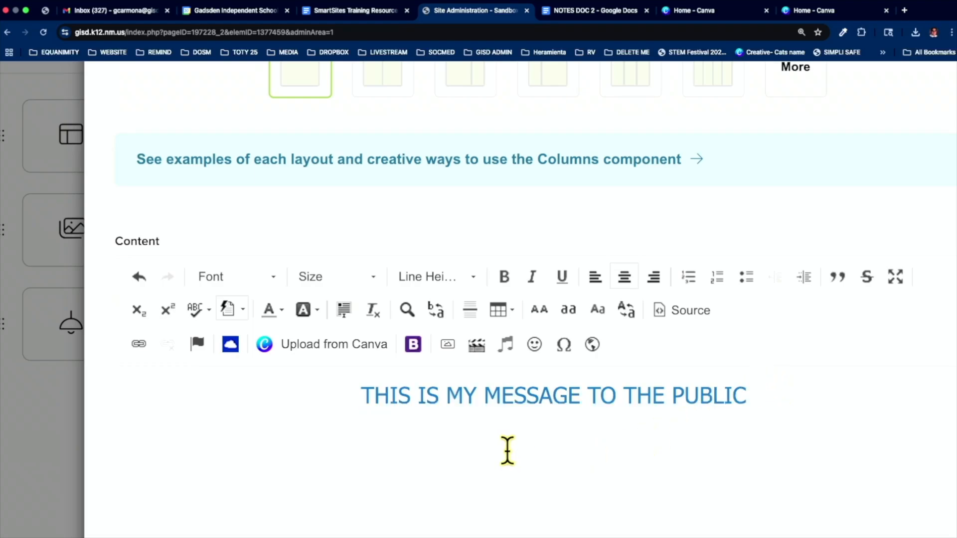
click(413, 344)
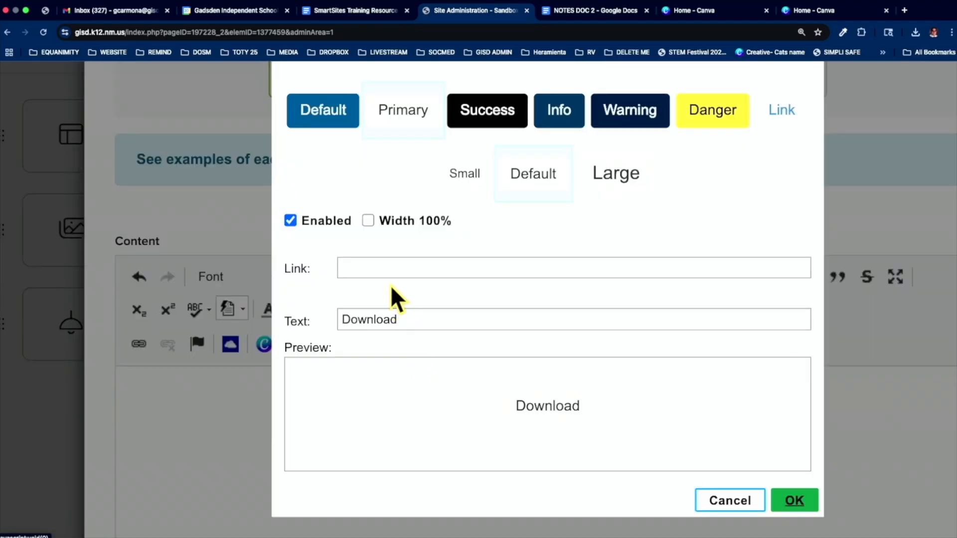
click(385, 267)
key(super+v)
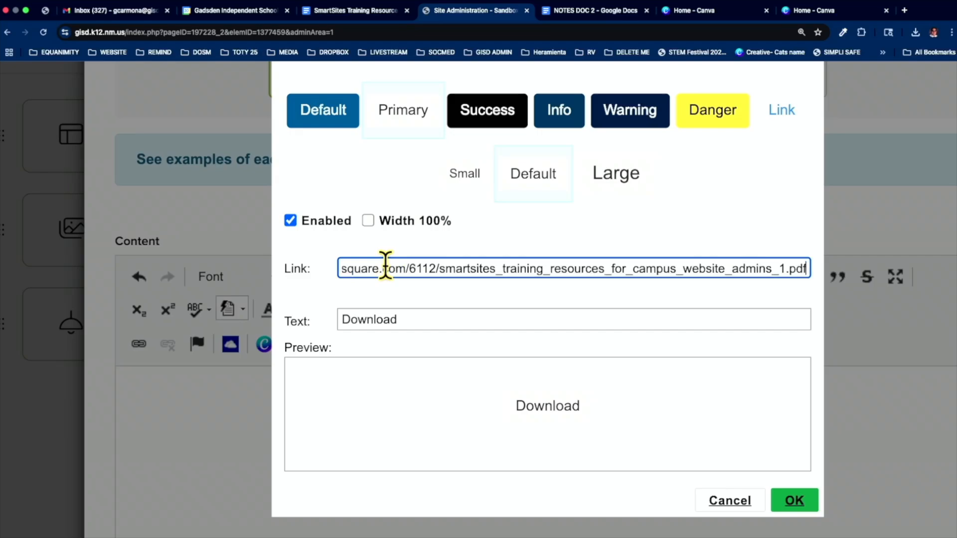
Replace the button's text with CLICK ME FOR MORE INFORMATION ABOUT WEBSITE EDITING
click(341, 319)
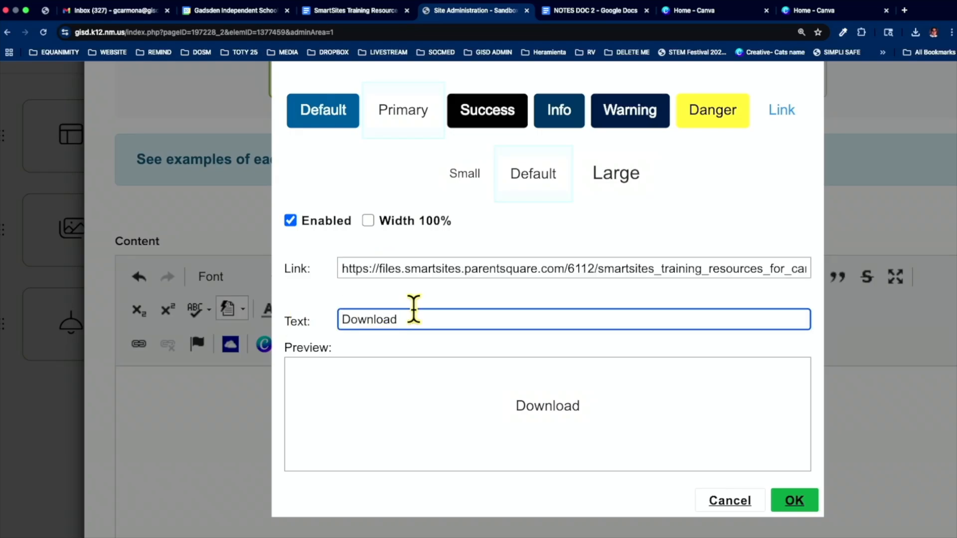
text(CLIC)
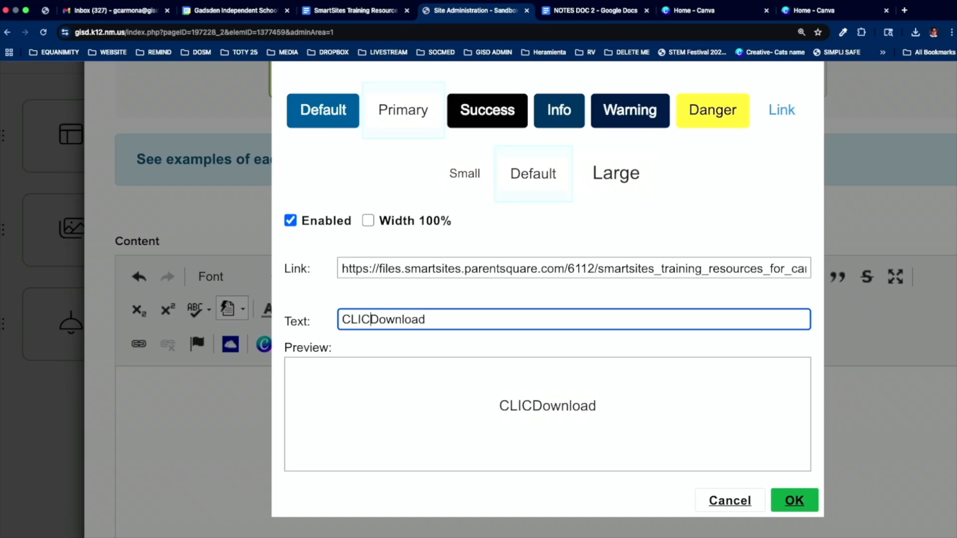
key(ctrl+a)
text(CLIC)
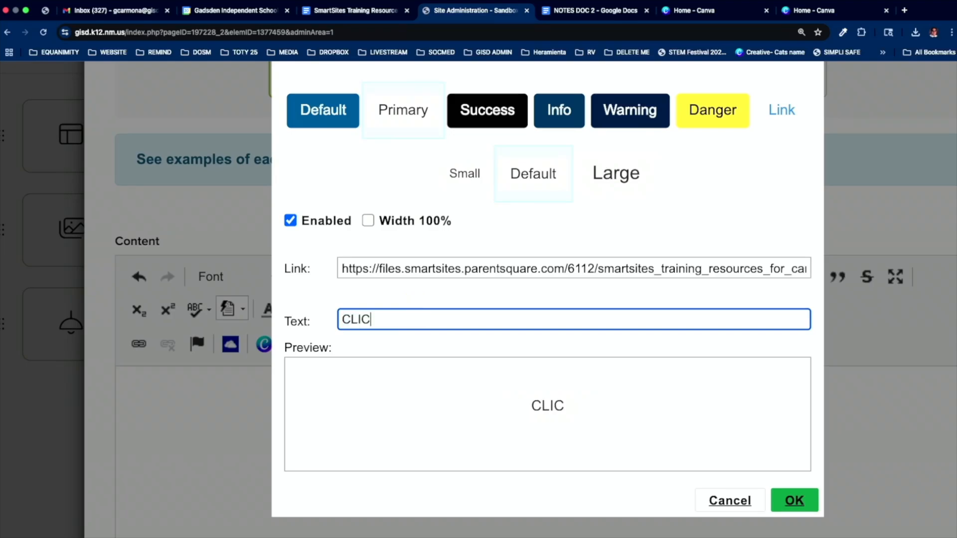
text(K ME FOR MORE)
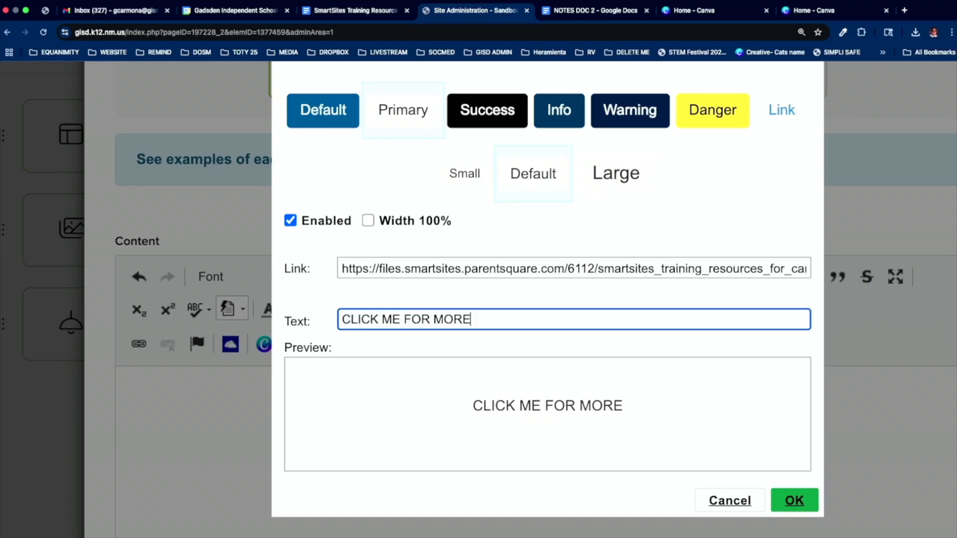
text( INGFOR)
key(BackSpace)
key(BackSpace)
key(BackSpace)
key(BackSpace)
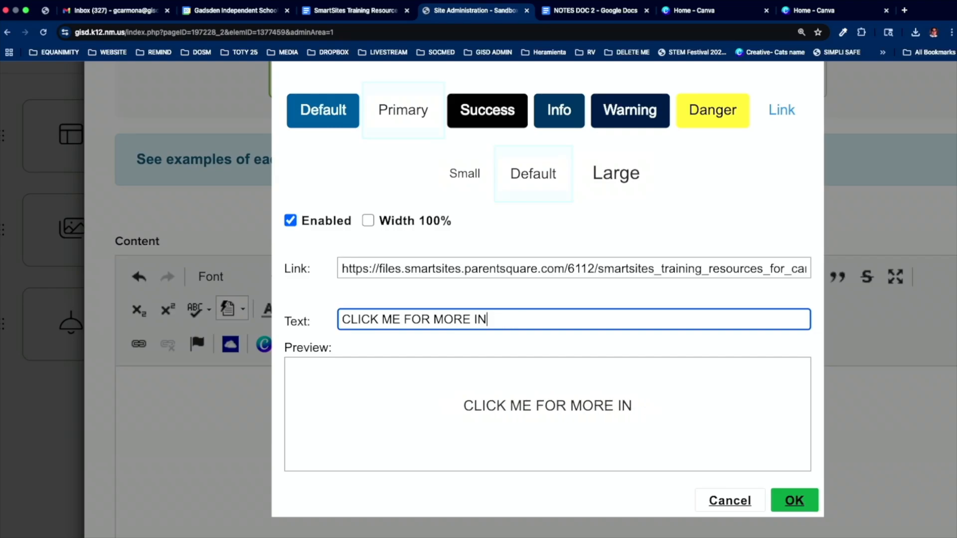
text(FORMATION)
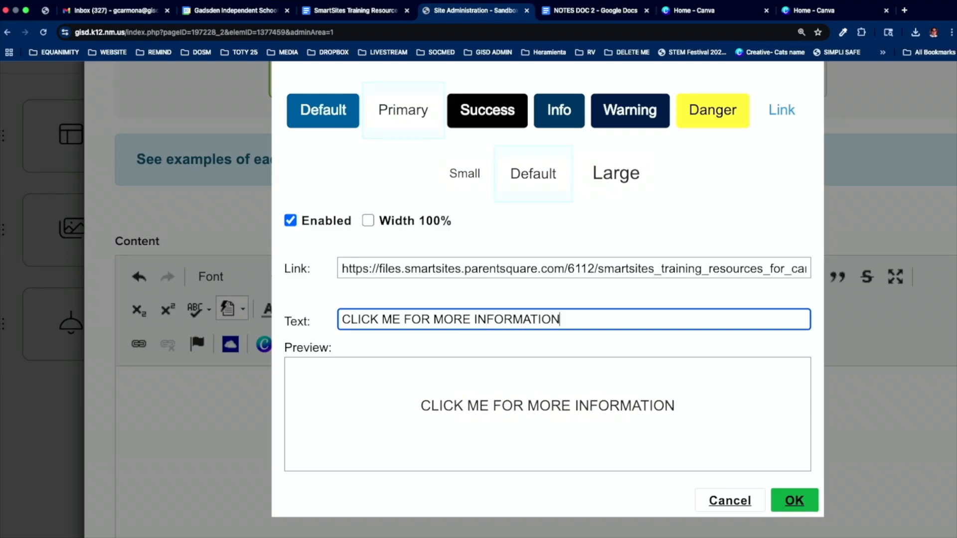
text( ABOUT WE)
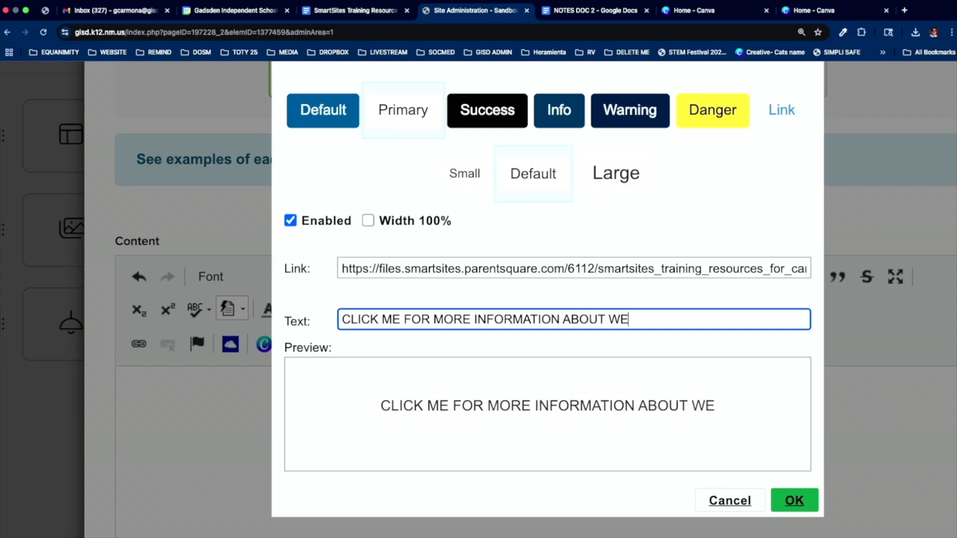
text(BSITE MA)
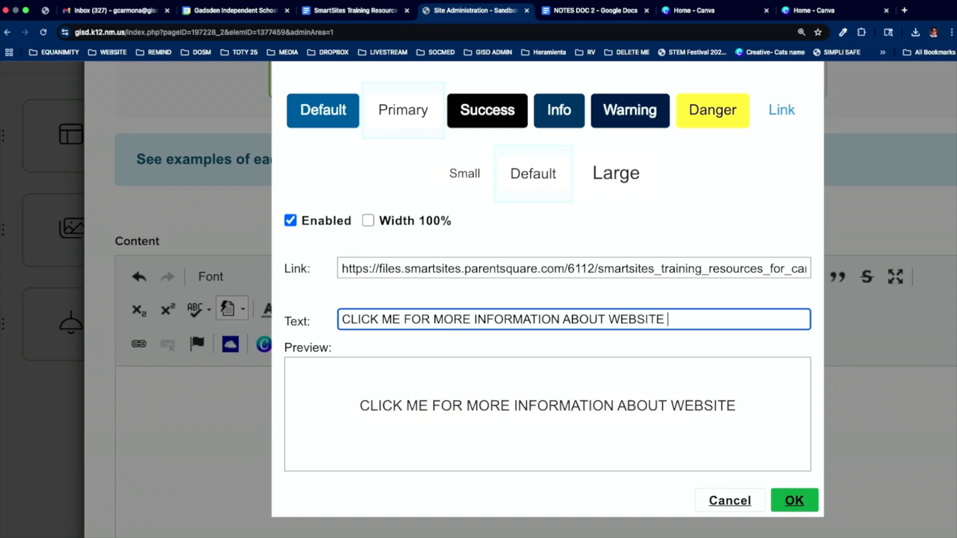
key(BackSpace)
text(EDITING)
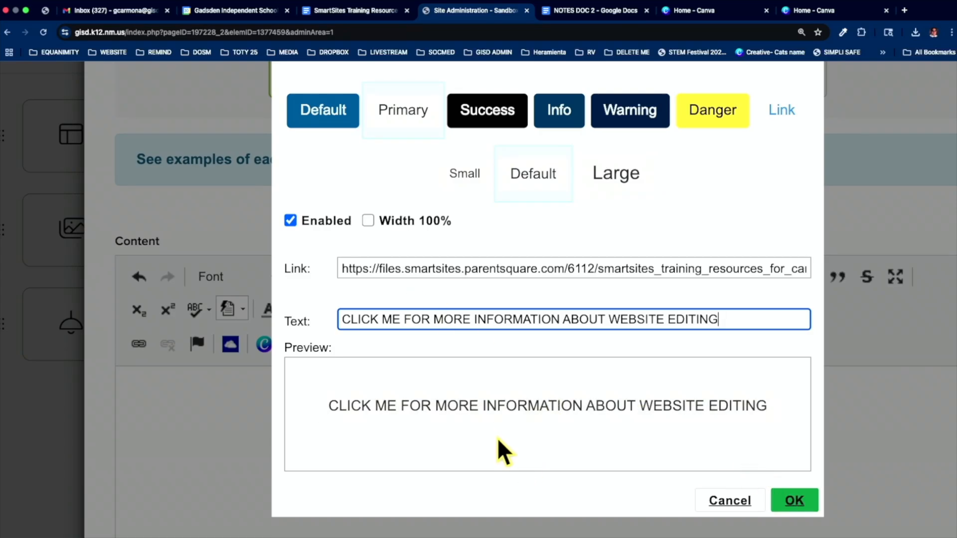
Give the button the Default style at 100% width, insert it below the message, and save the Columns component
click(319, 118)
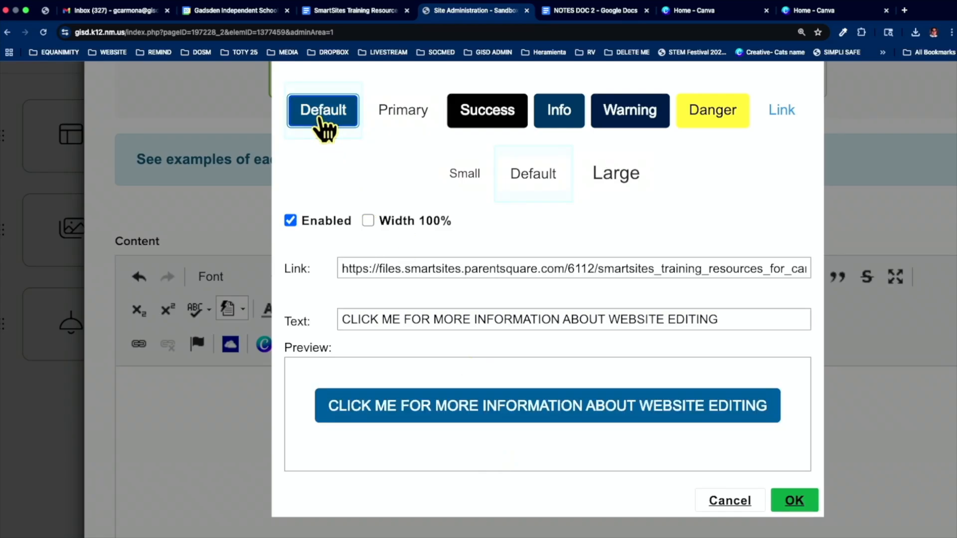
click(368, 220)
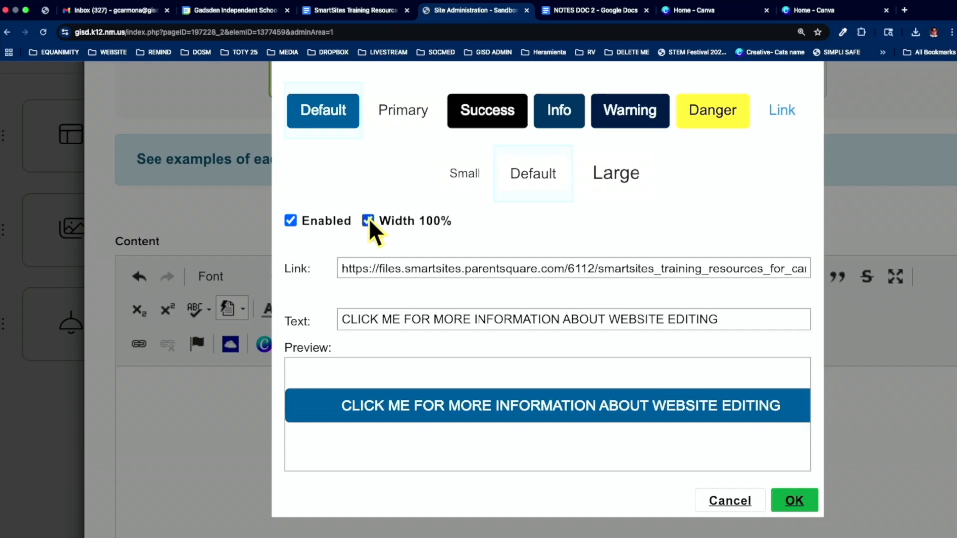
click(800, 498)
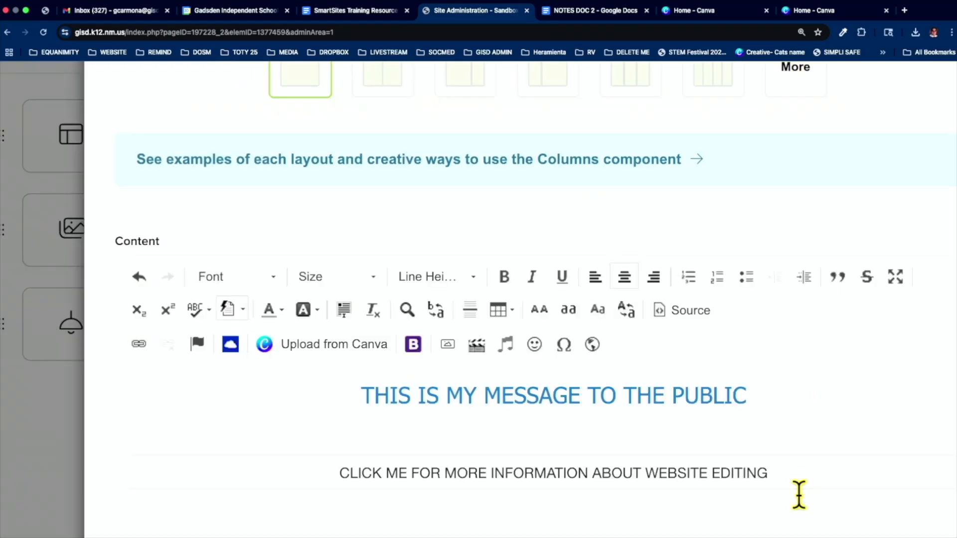
scroll(752, 373, down, 3)
scroll(750, 383, down, 5)
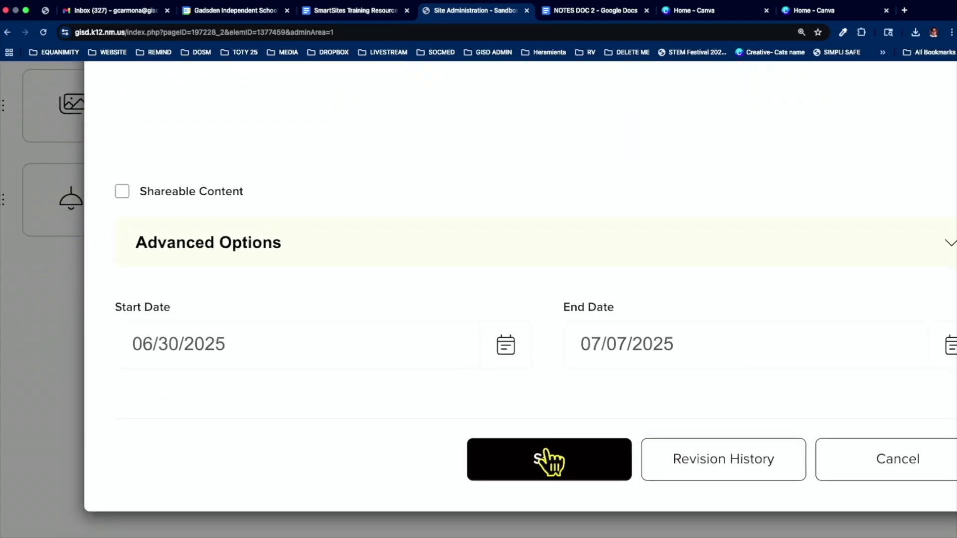
click(547, 457)
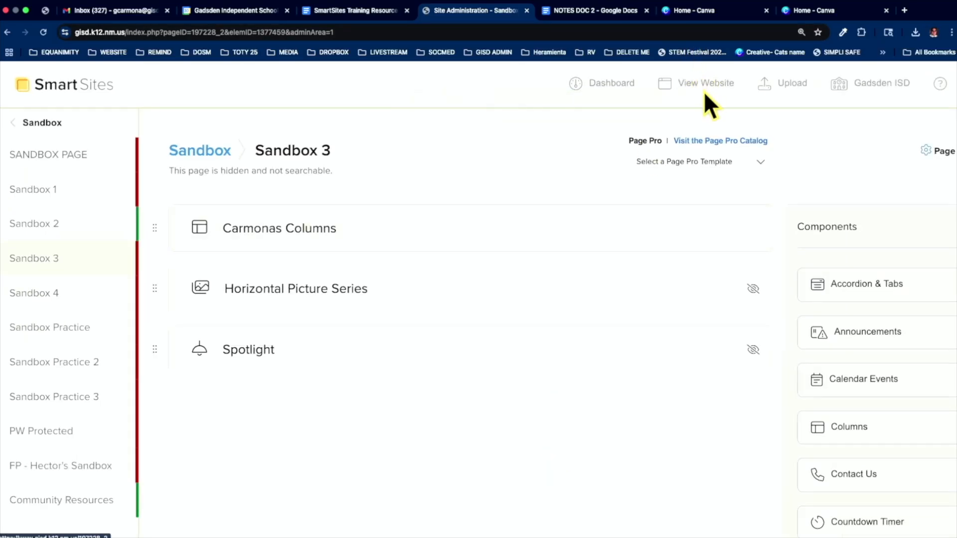
Preview the Carmonas Columns component to check the message and full-width button, and close the preview
mouse_move(692, 247)
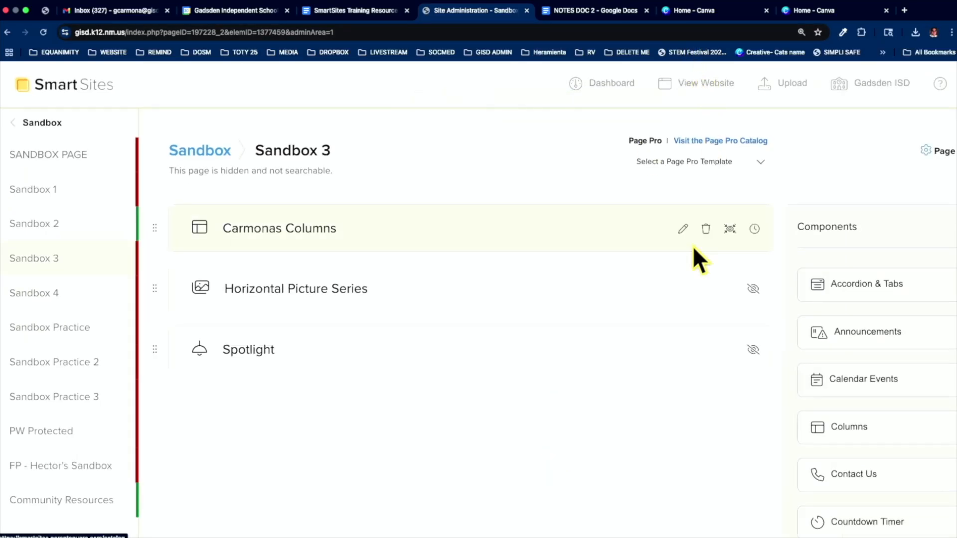
click(729, 229)
scroll(643, 365, down, 8)
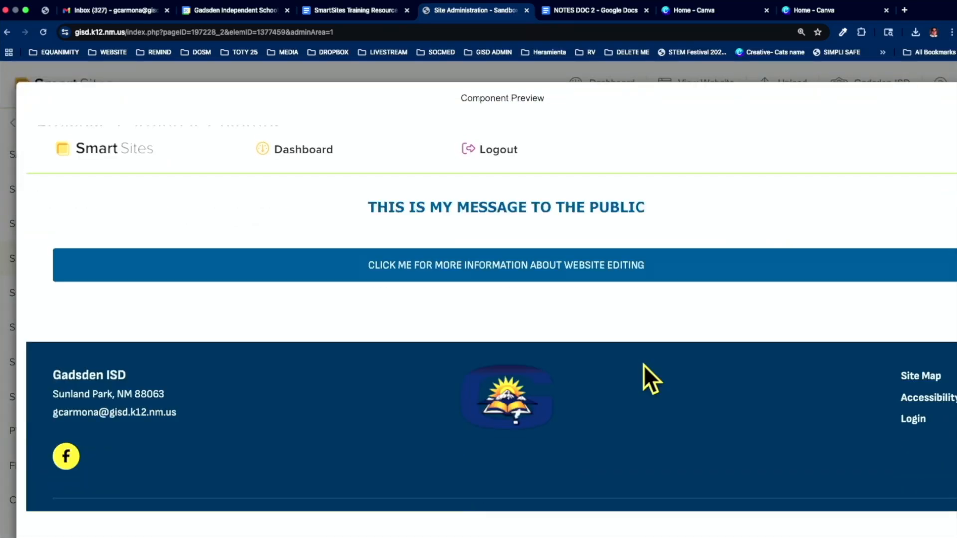
scroll(644, 364, up, 3)
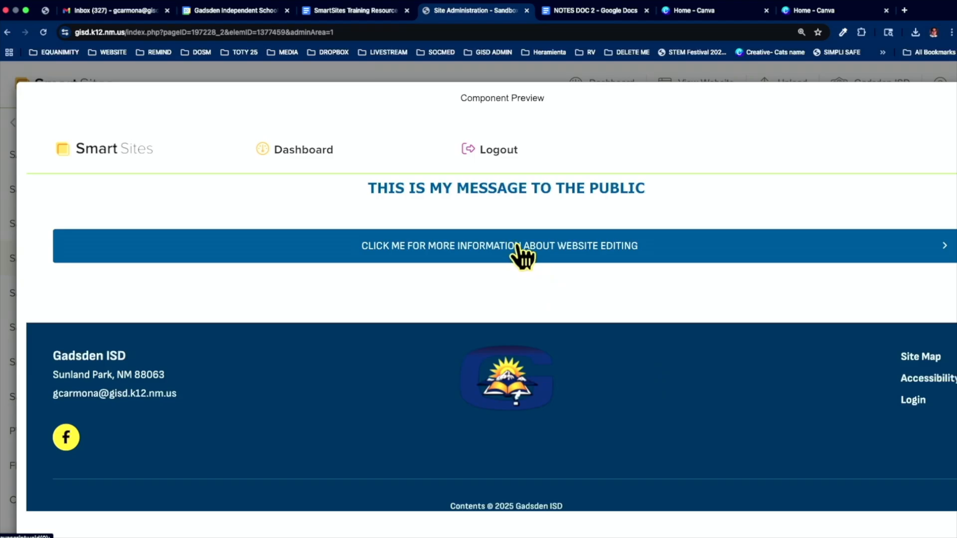
key(super+minus)
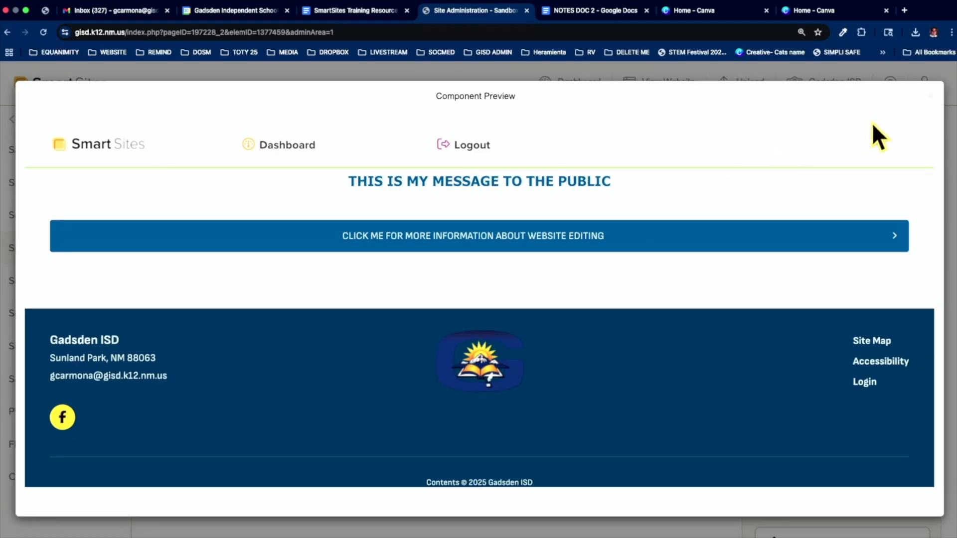
click(929, 95)
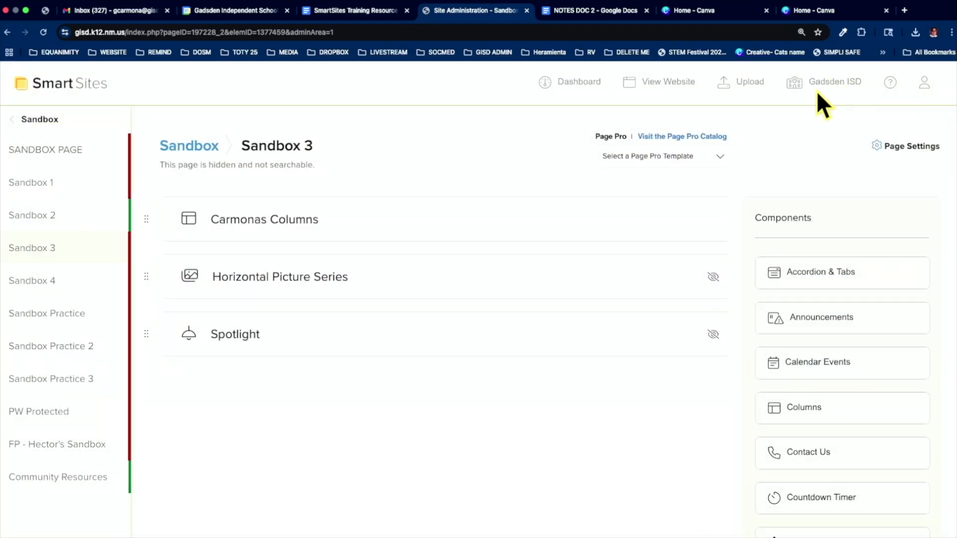
View Sandbox 3 on the website, test the button's link to the PDF, and return to the page
click(655, 91)
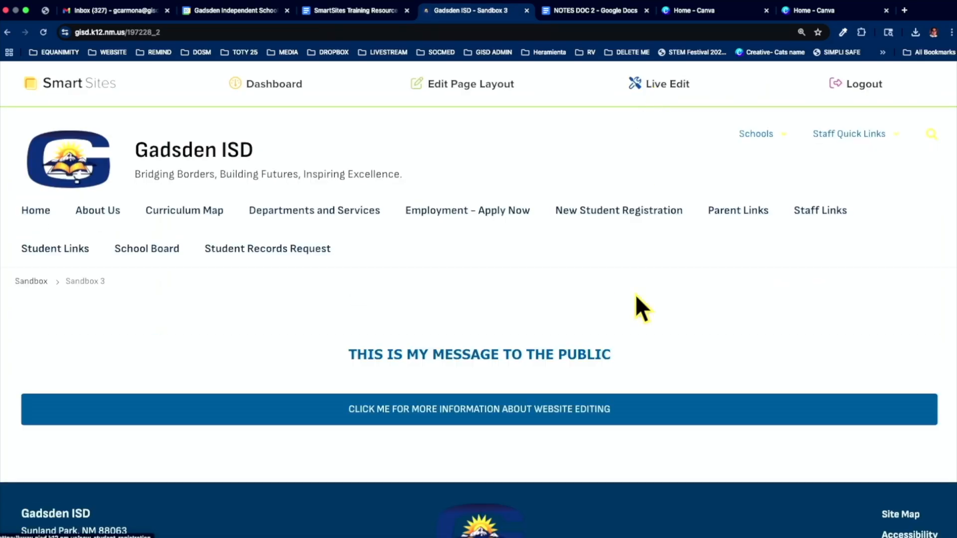
click(519, 418)
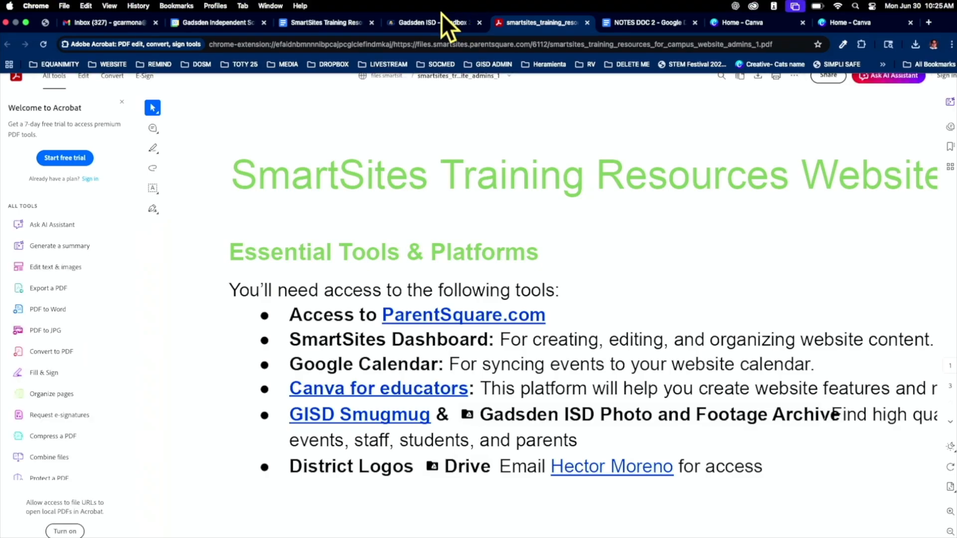
click(433, 20)
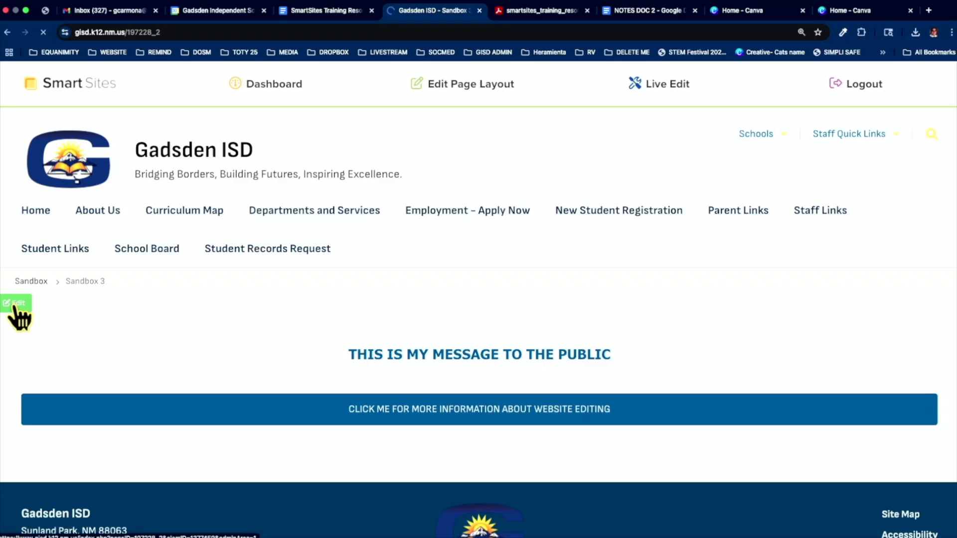
Reopen the Columns component from the live page and switch its layout to a narrow first column beside a wide second column
click(15, 305)
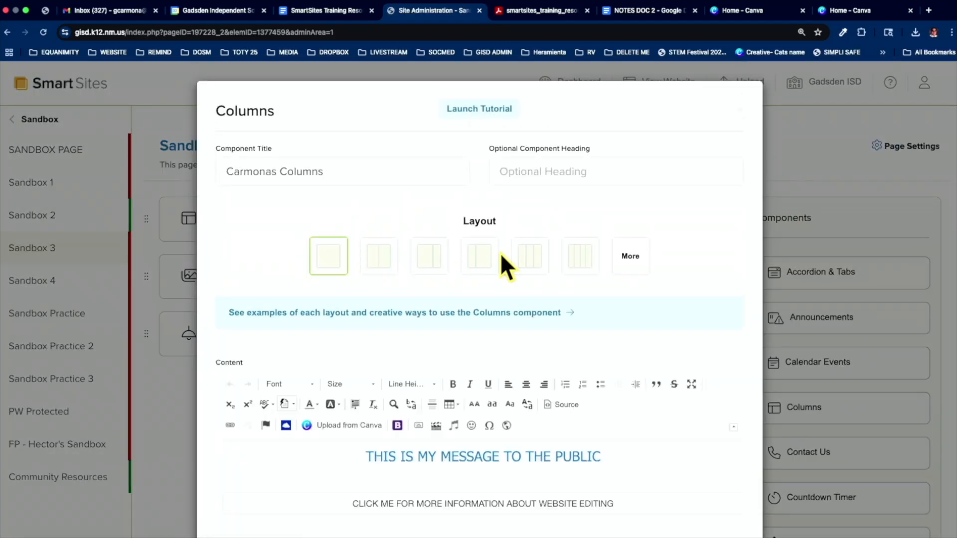
click(474, 257)
scroll(483, 409, down, 6)
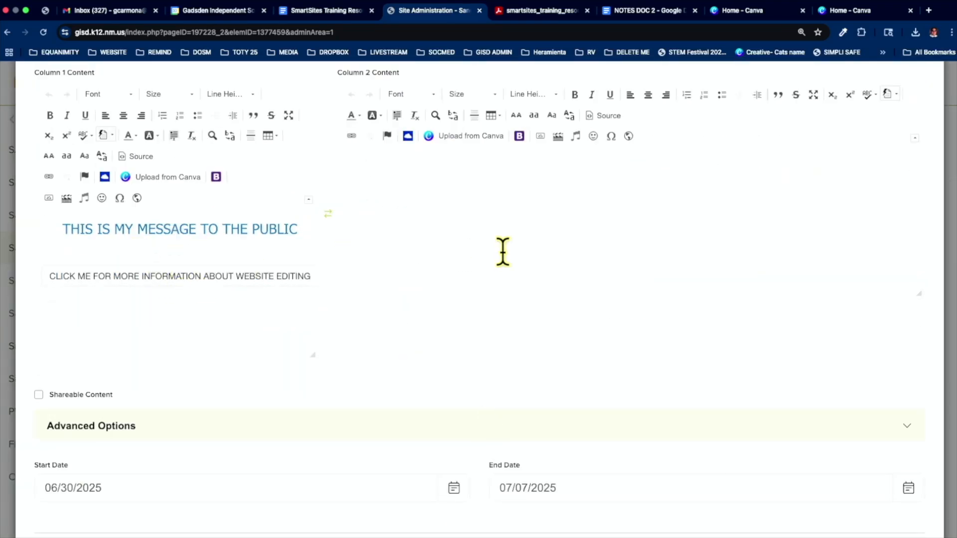
scroll(502, 259, up, 2)
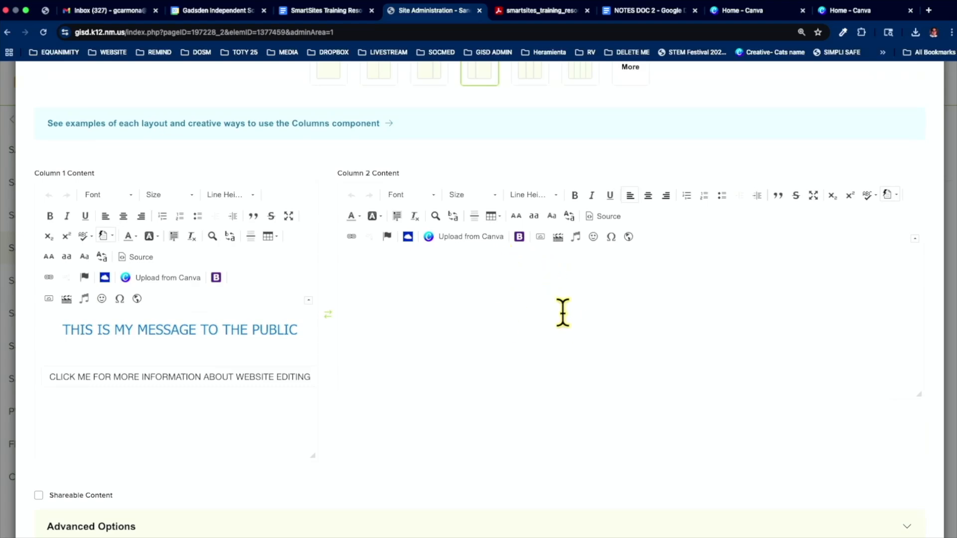
Start an image in the Column 2 content using the graduates photo from the Communications 3 folder
click(536, 239)
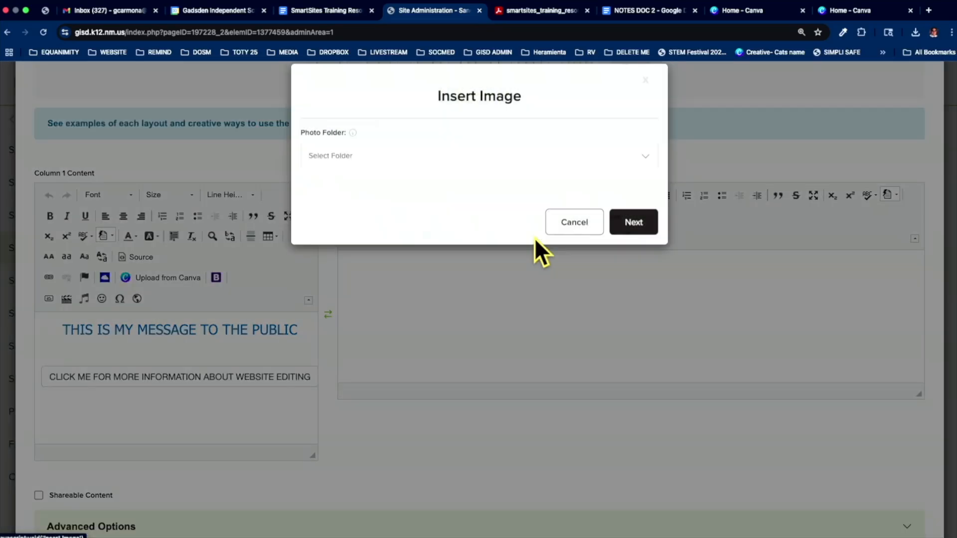
click(568, 233)
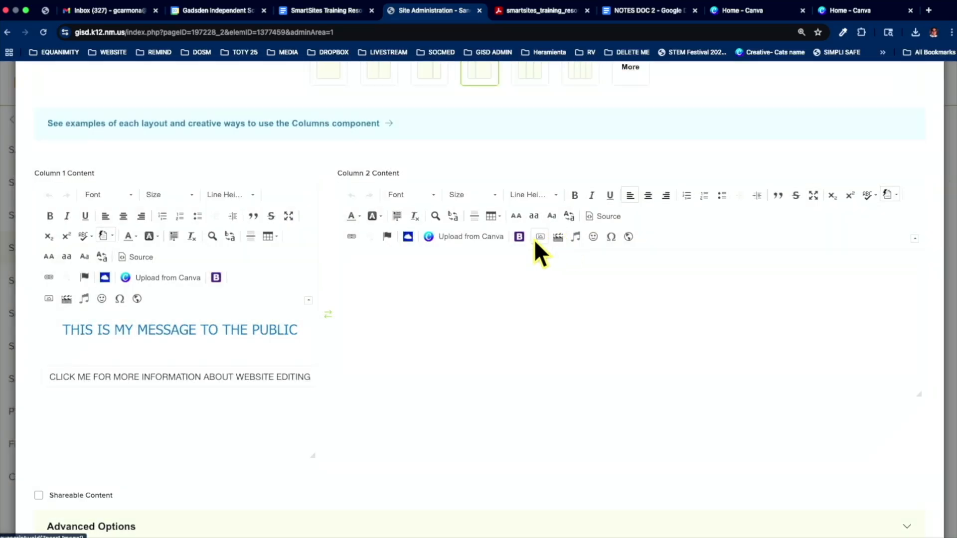
click(535, 239)
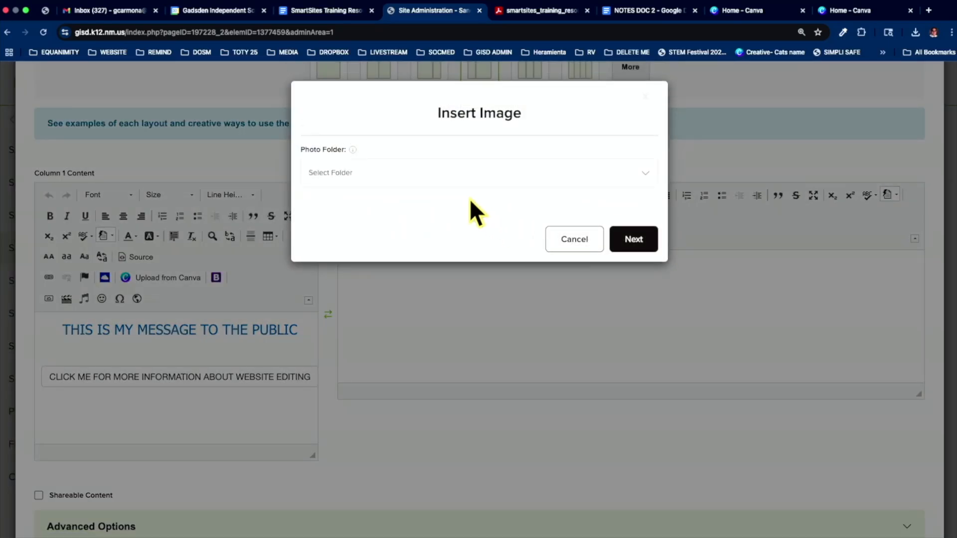
click(440, 182)
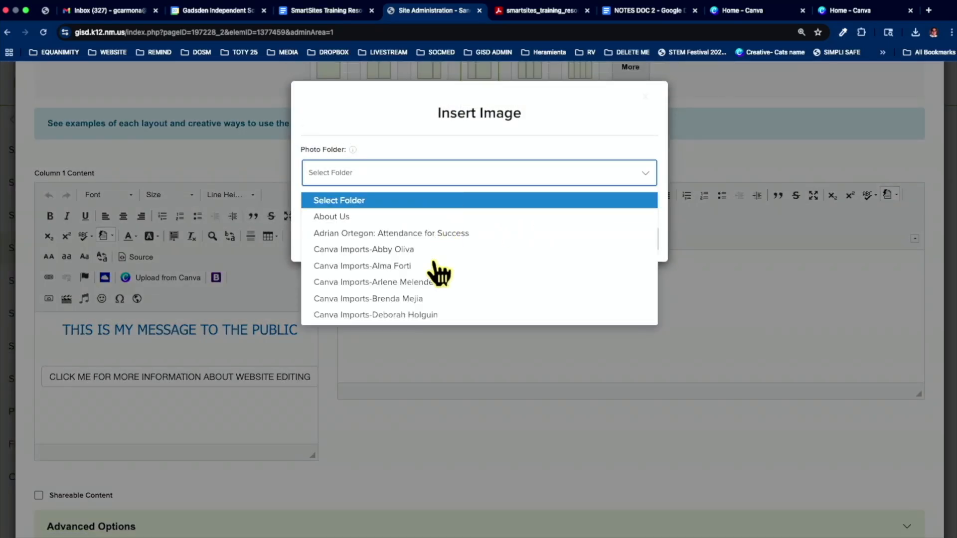
scroll(433, 268, down, 6)
scroll(438, 274, down, 2)
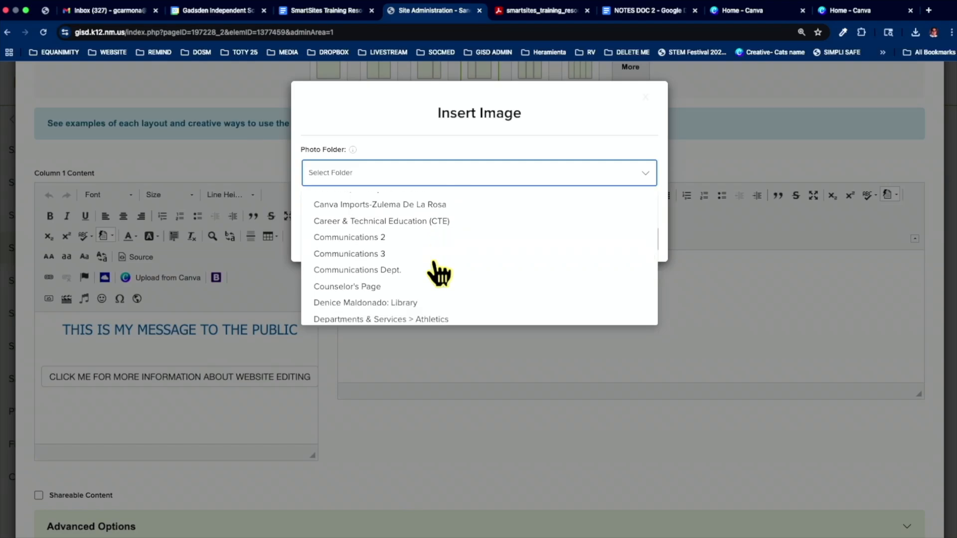
click(396, 255)
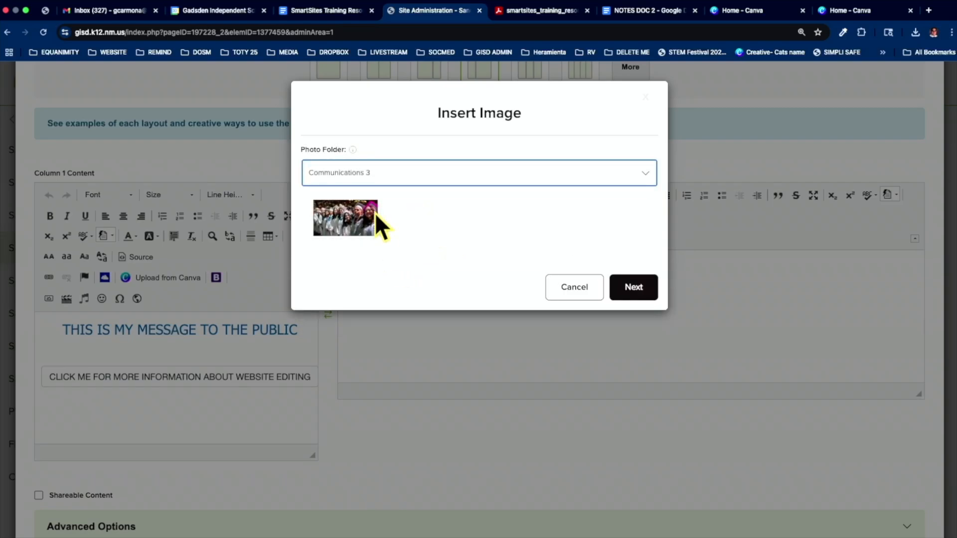
click(346, 214)
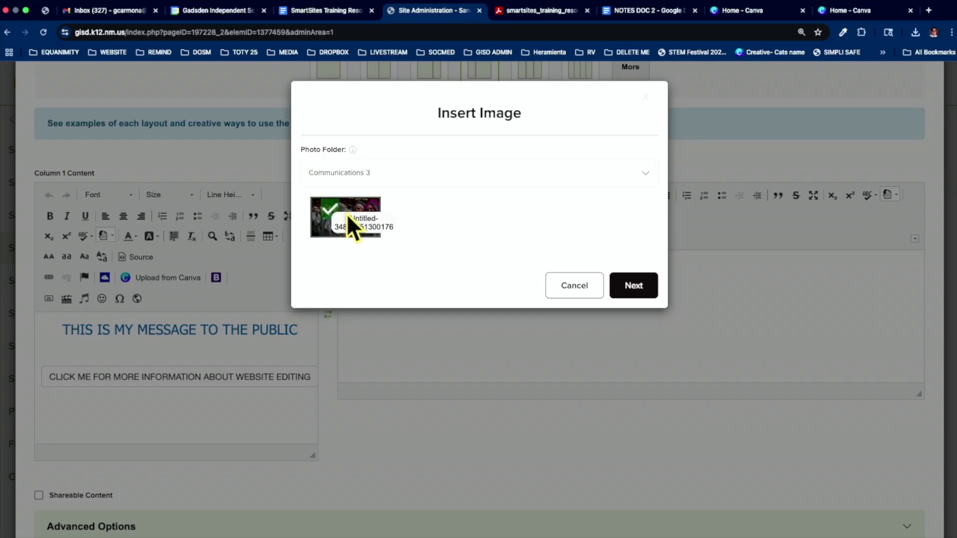
click(641, 289)
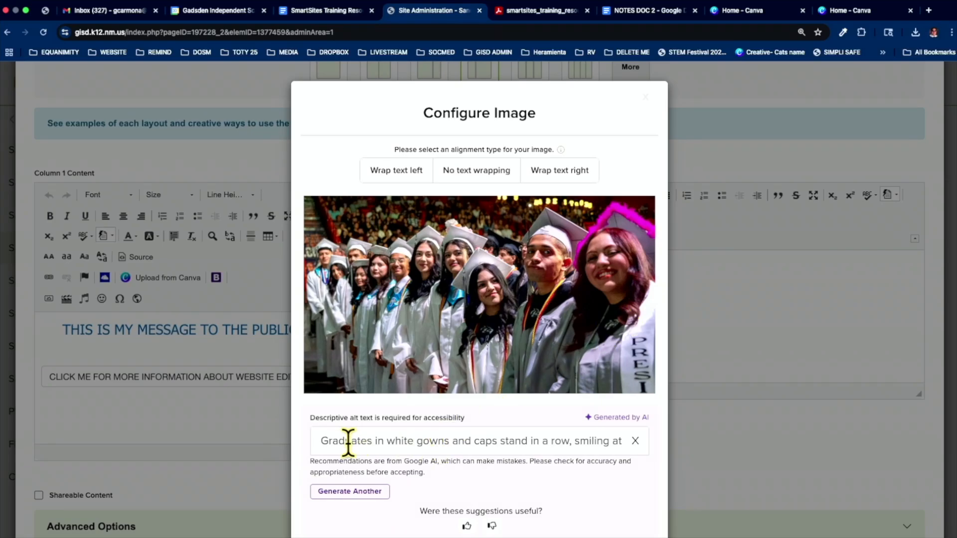
Review the photo's AI-generated alt text, insert the image into column 2 with it, and save the Columns component
click(438, 439)
scroll(481, 443, right, 1)
scroll(482, 441, right, 1)
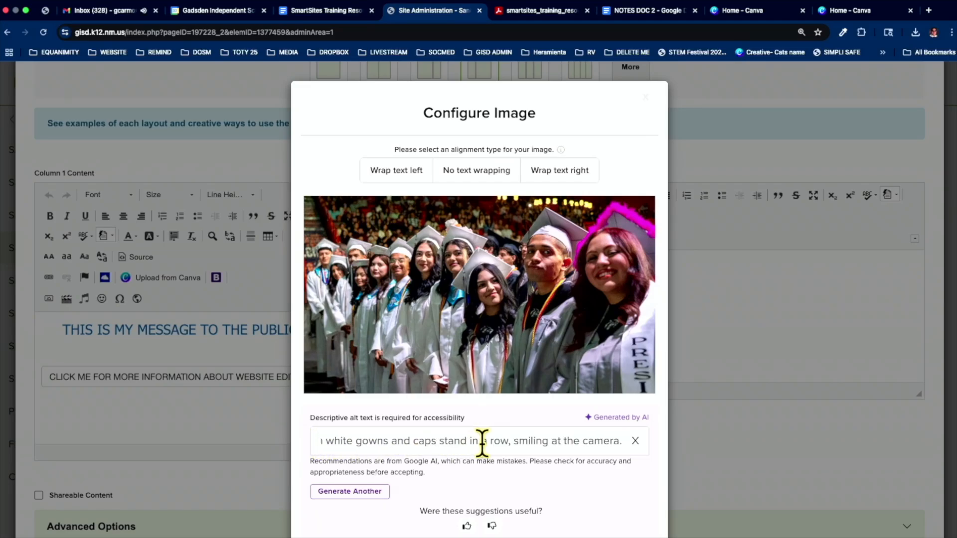
scroll(481, 442, left, 2)
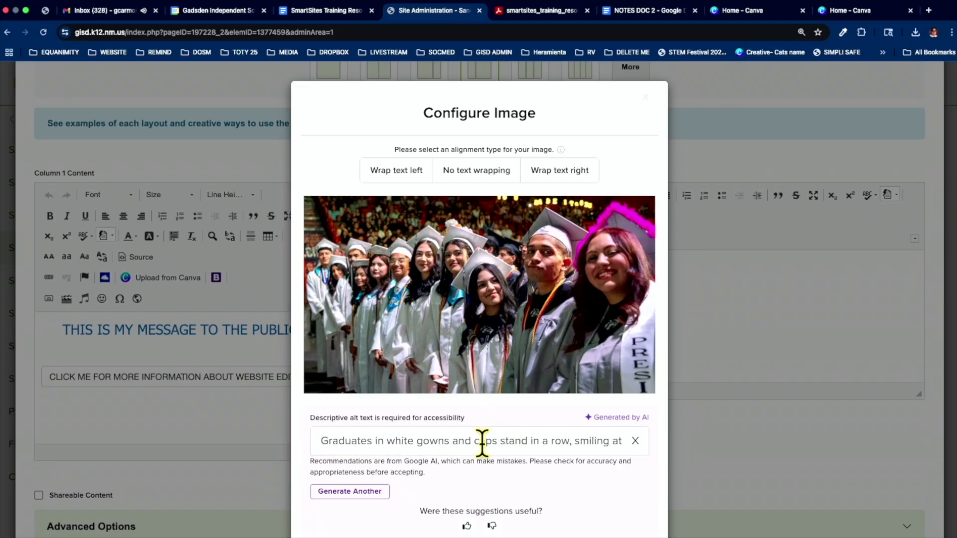
scroll(482, 442, down, 3)
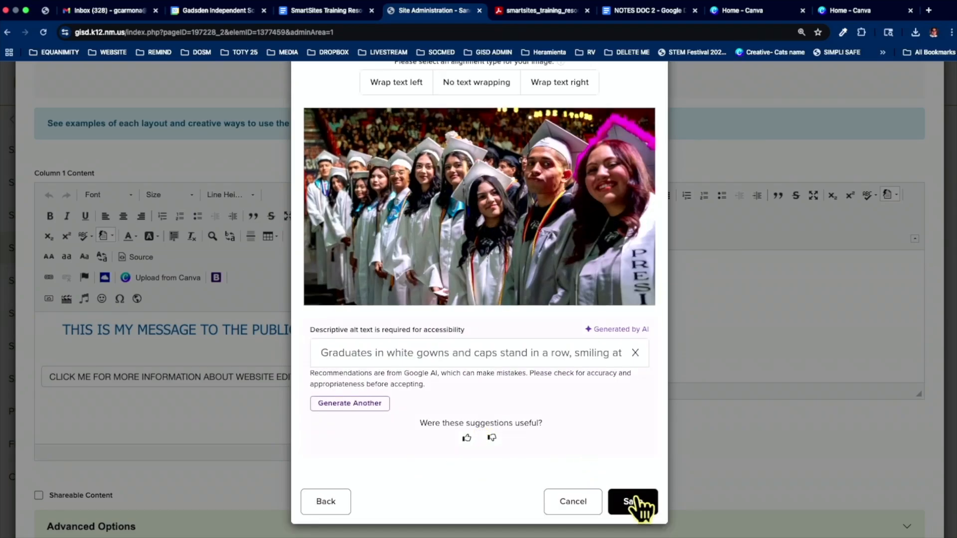
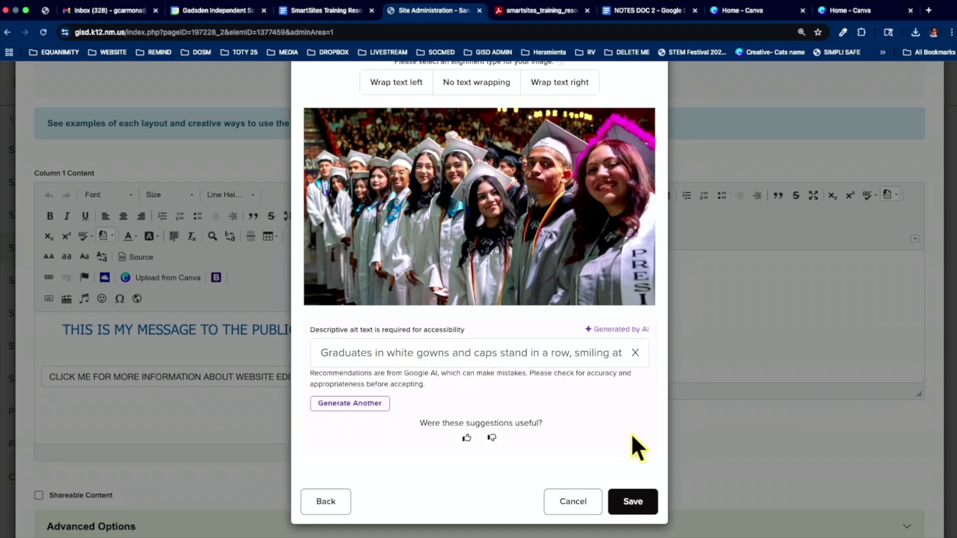
click(637, 506)
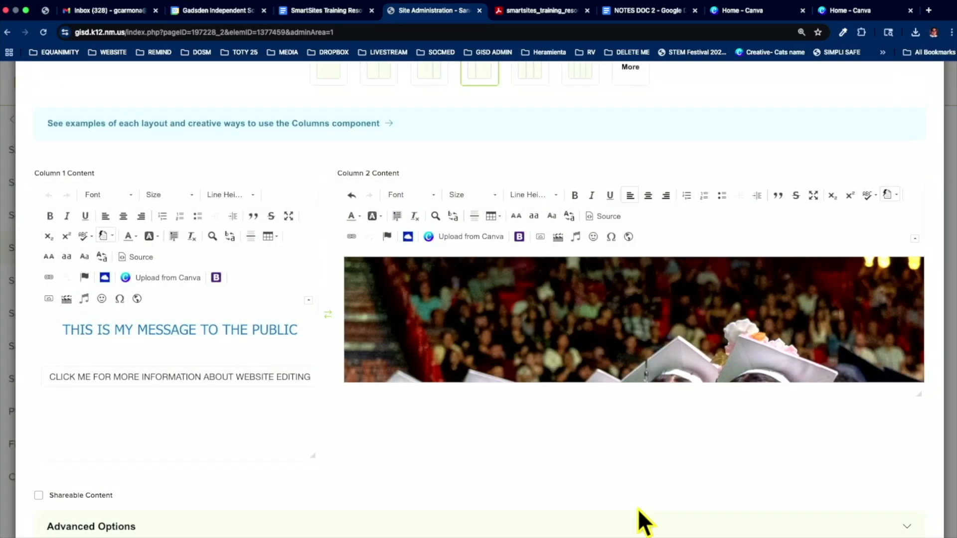
scroll(637, 509, down, 3)
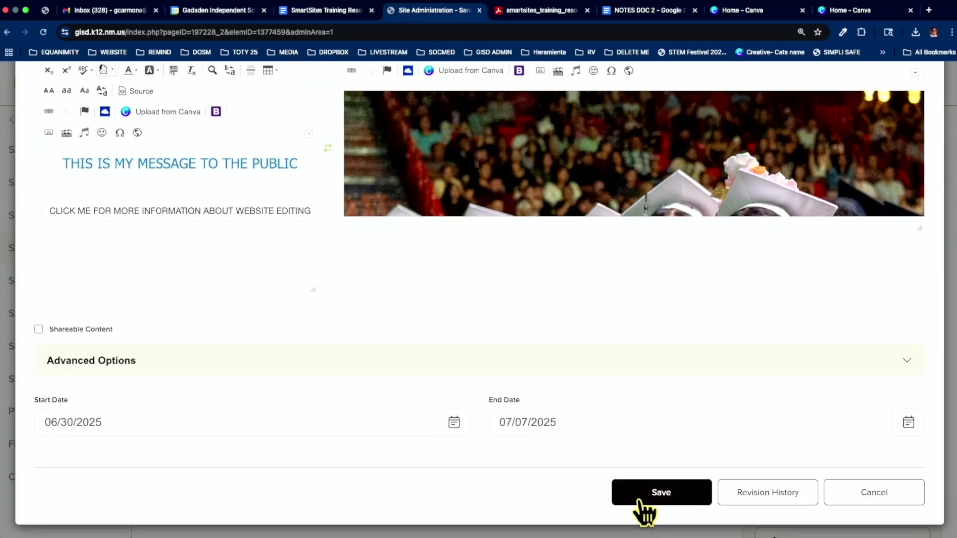
click(639, 501)
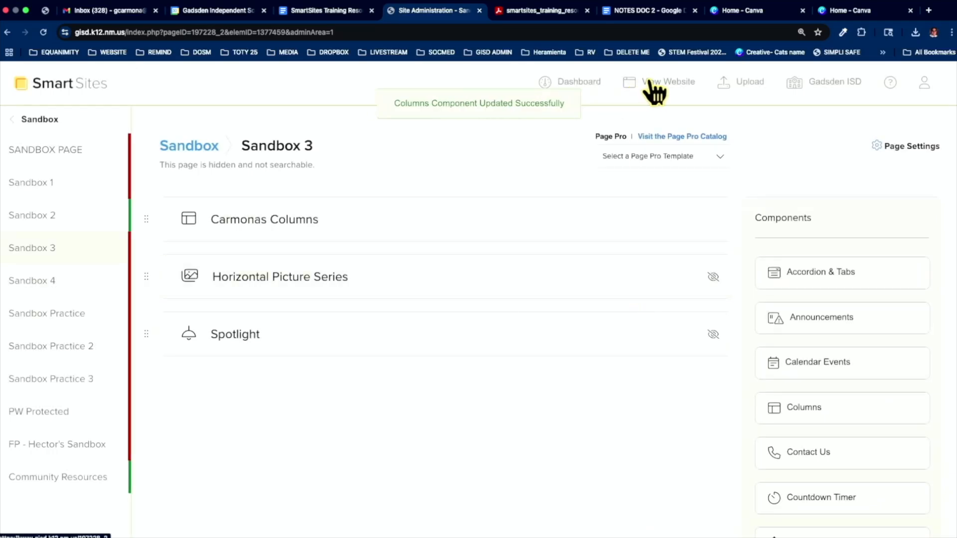
View Sandbox 3 on the website and examine the two-column layout with the message, button and graduates photo
click(651, 82)
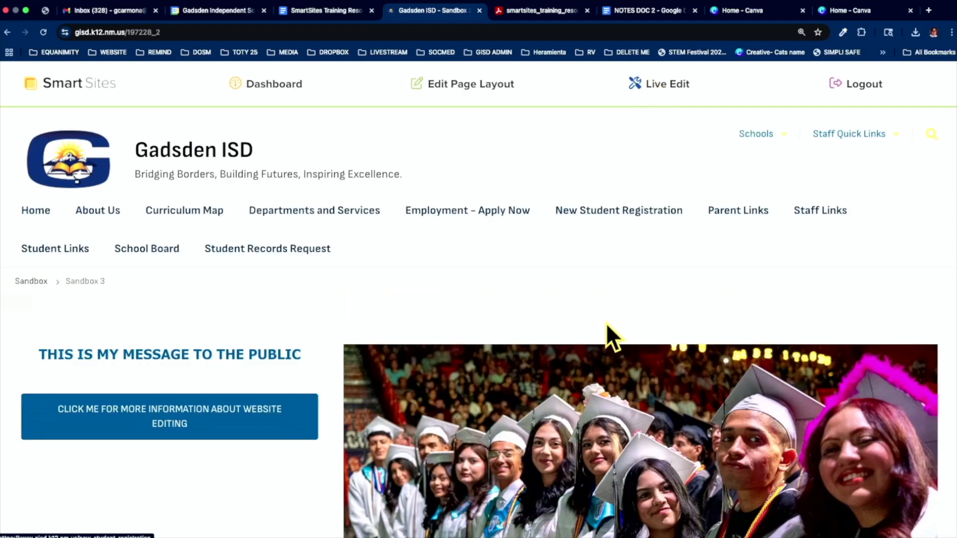
scroll(605, 329, down, 4)
scroll(597, 336, down, 3)
scroll(598, 337, up, 4)
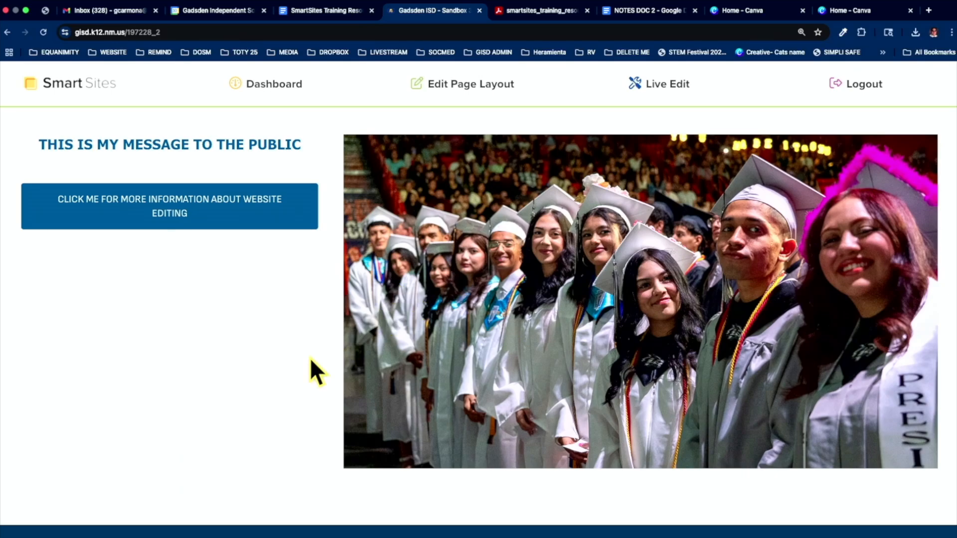
scroll(309, 369, up, 5)
scroll(312, 368, down, 2)
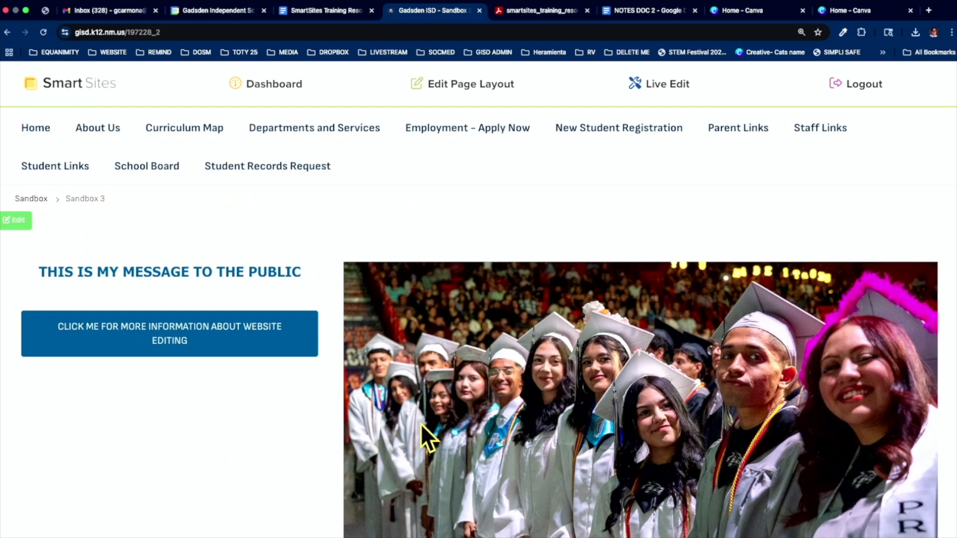
Open the GISD Smugmug photo site through its link in the SmartSites training resources document
click(927, 11)
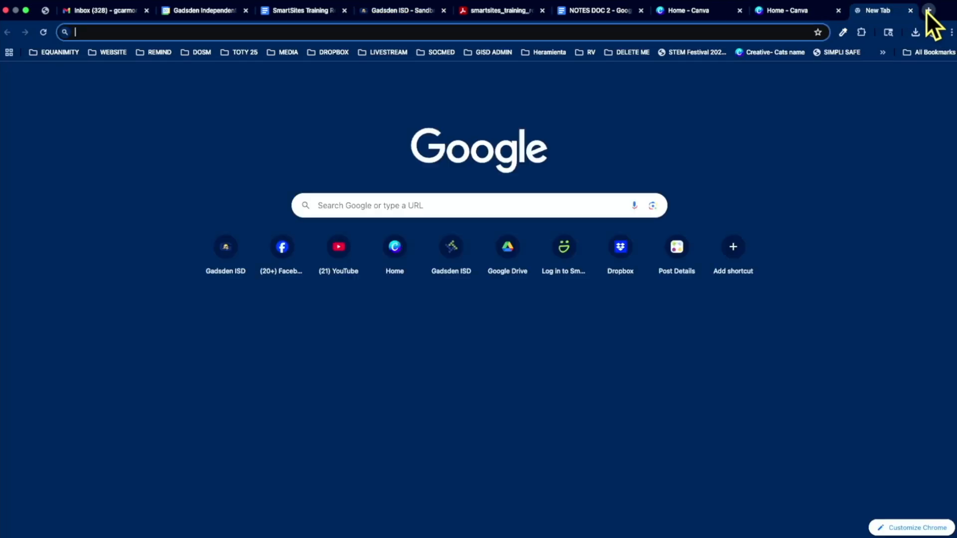
click(309, 11)
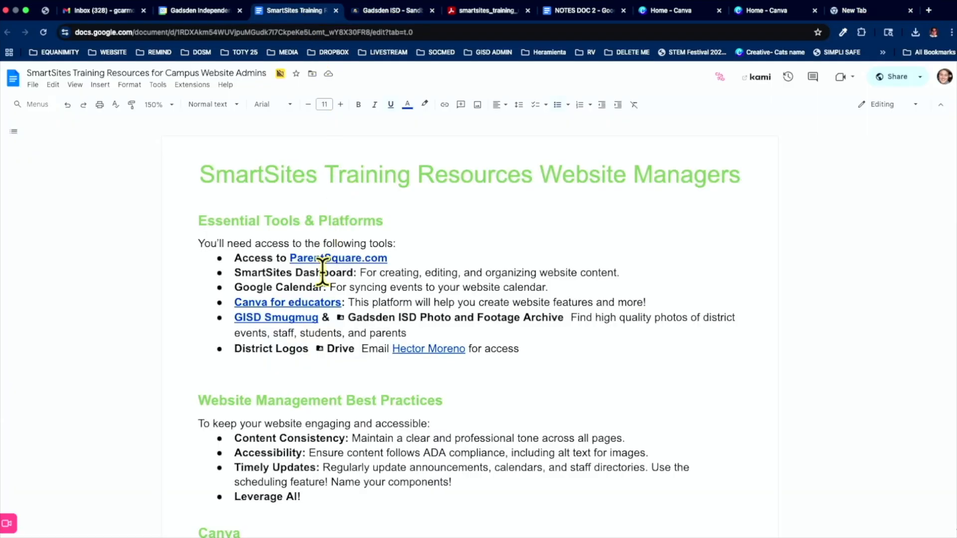
click(283, 334)
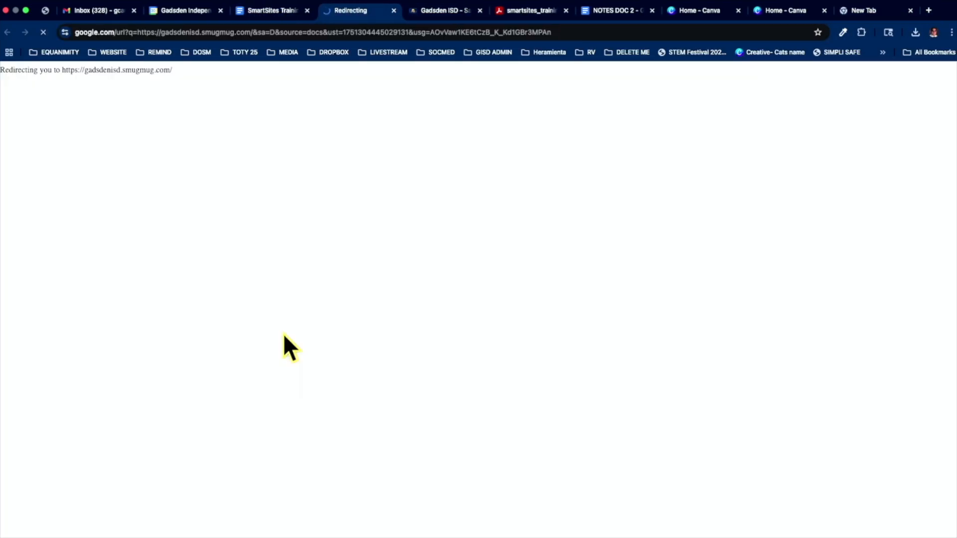
scroll(555, 337, down, 3)
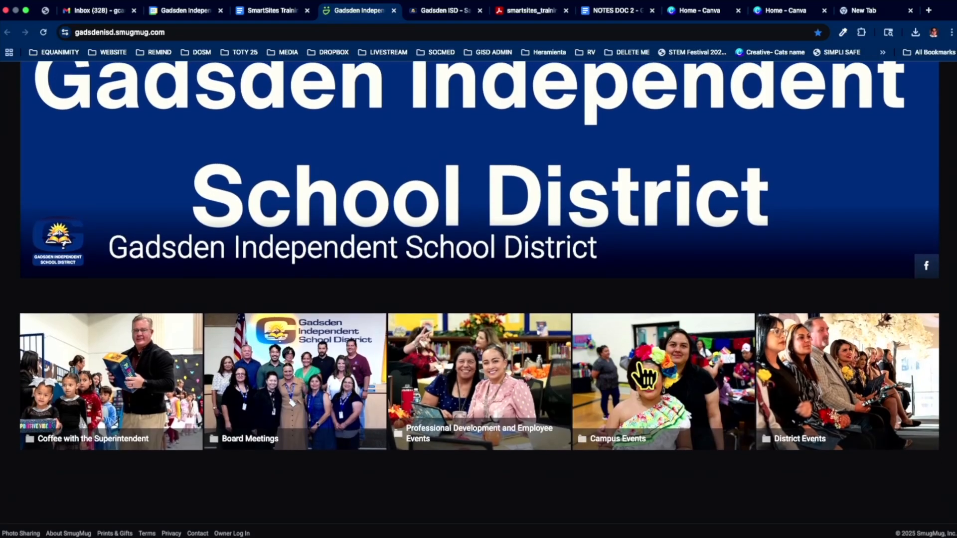
Open the CHS Class of 2025 Graduation Ceremony gallery among the Campus Events graduation galleries and copy its web address
click(639, 363)
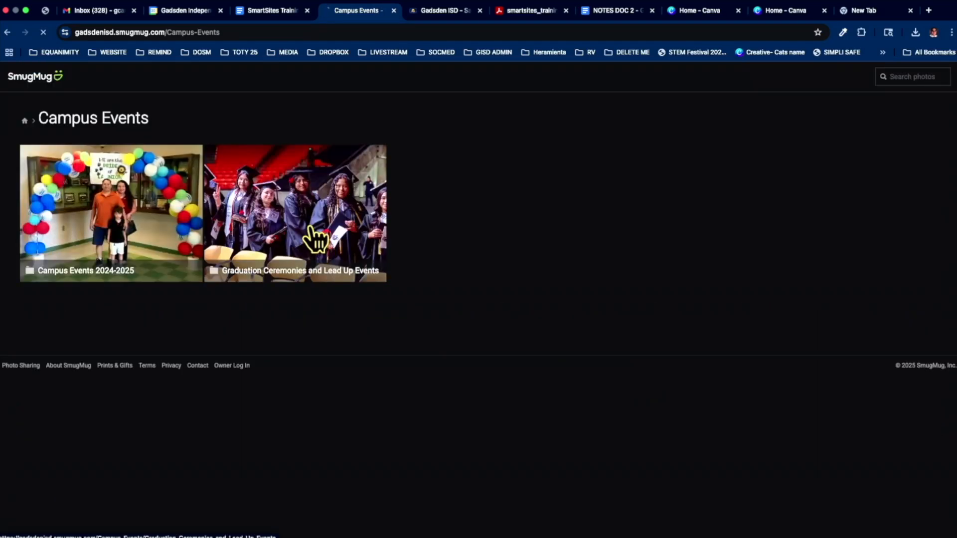
click(314, 232)
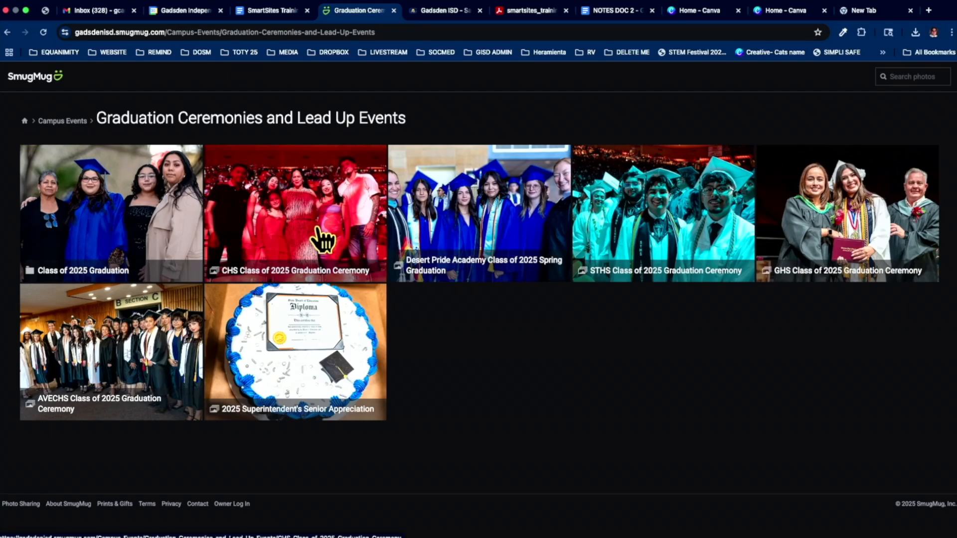
click(315, 229)
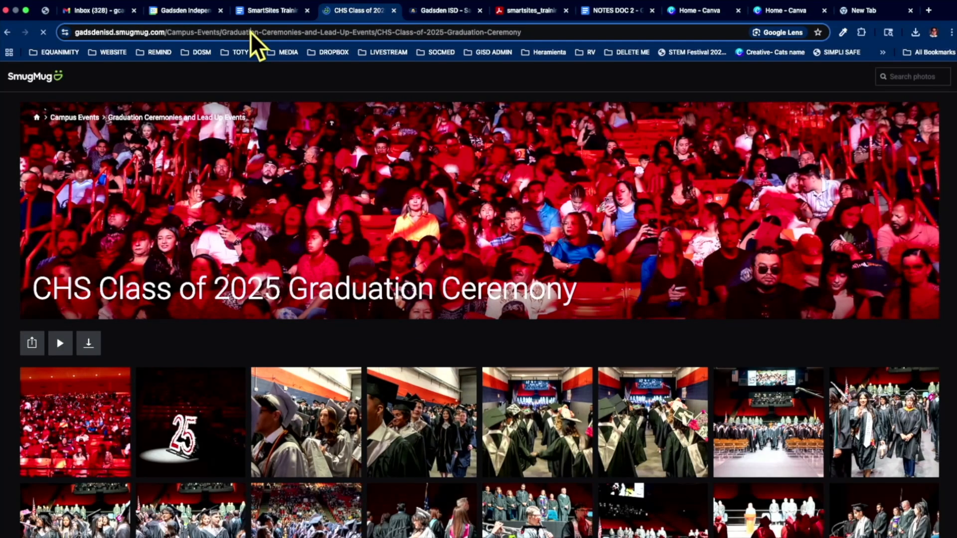
click(250, 32)
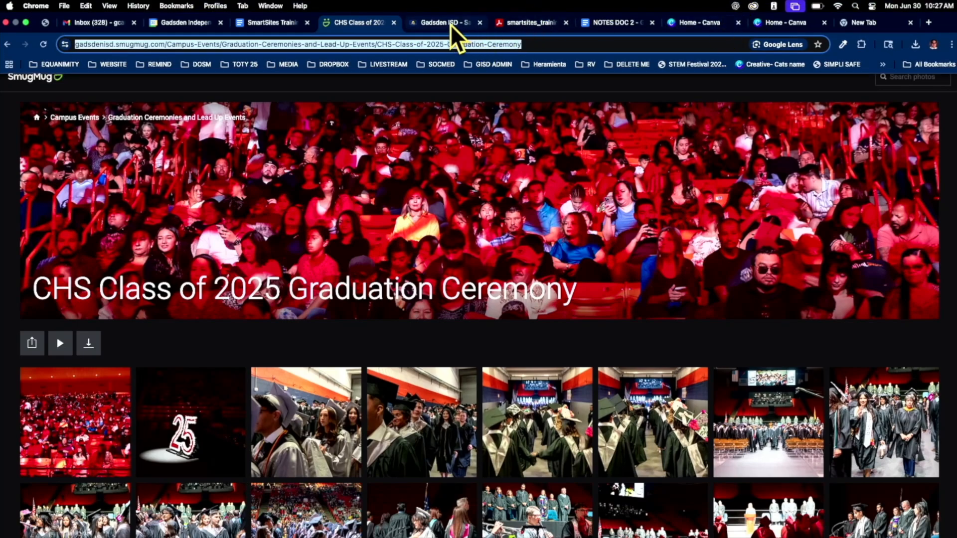
Return to the Sandbox 3 page, reopen its Columns component and set the graduates photo's width in column 2 to 400
click(450, 25)
mouse_move(27, 225)
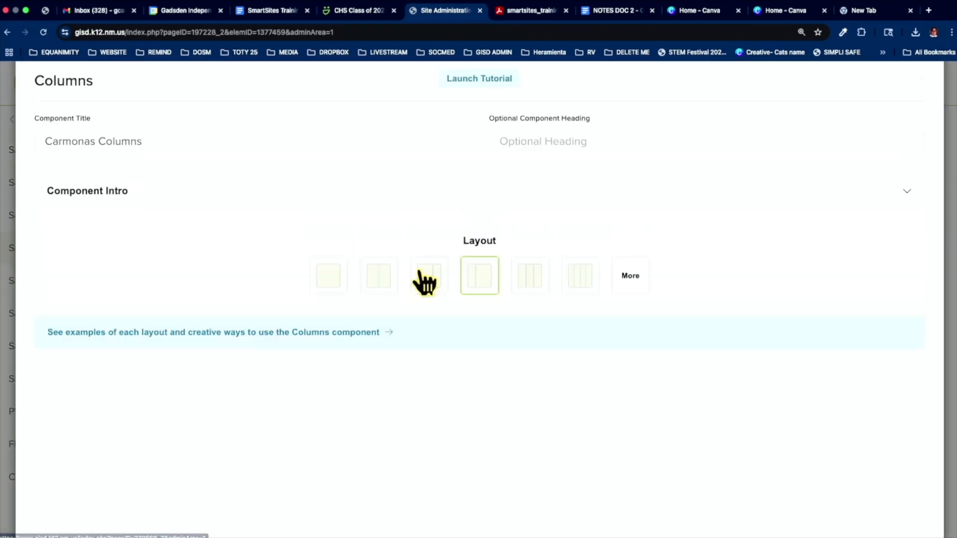
scroll(652, 432, down, 5)
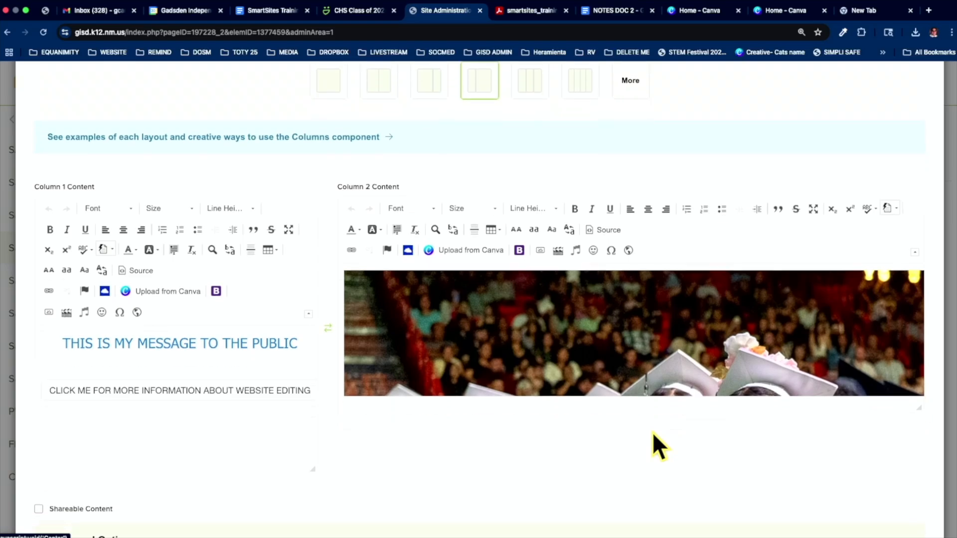
double_click(559, 341)
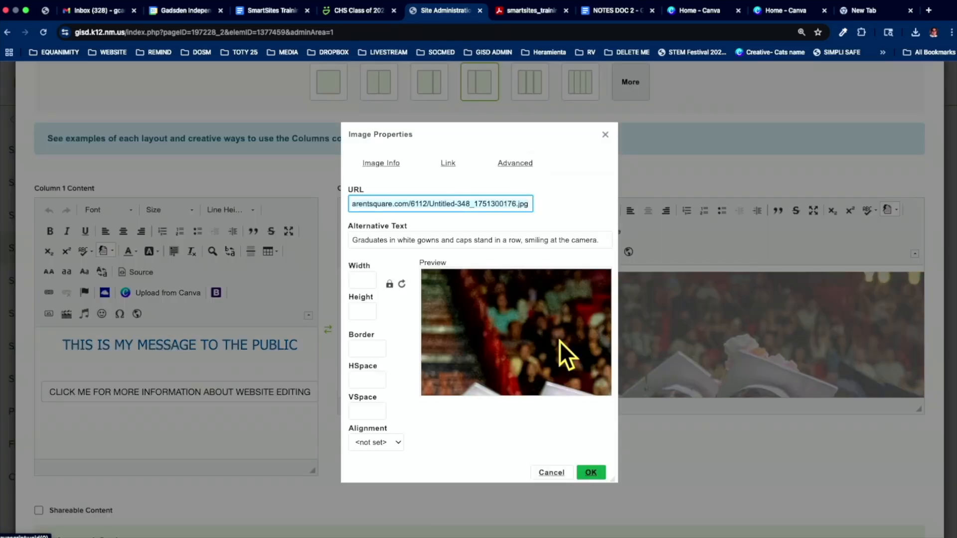
click(365, 281)
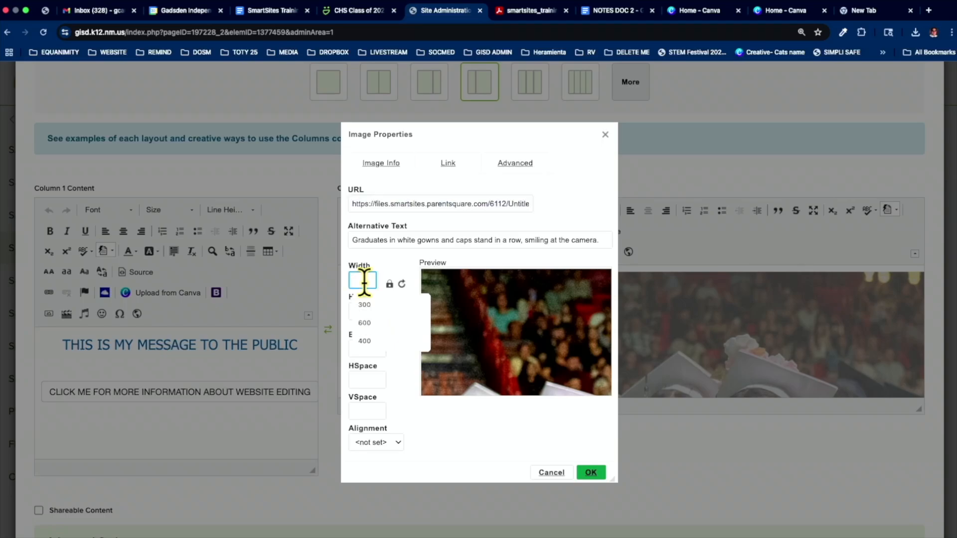
text(400)
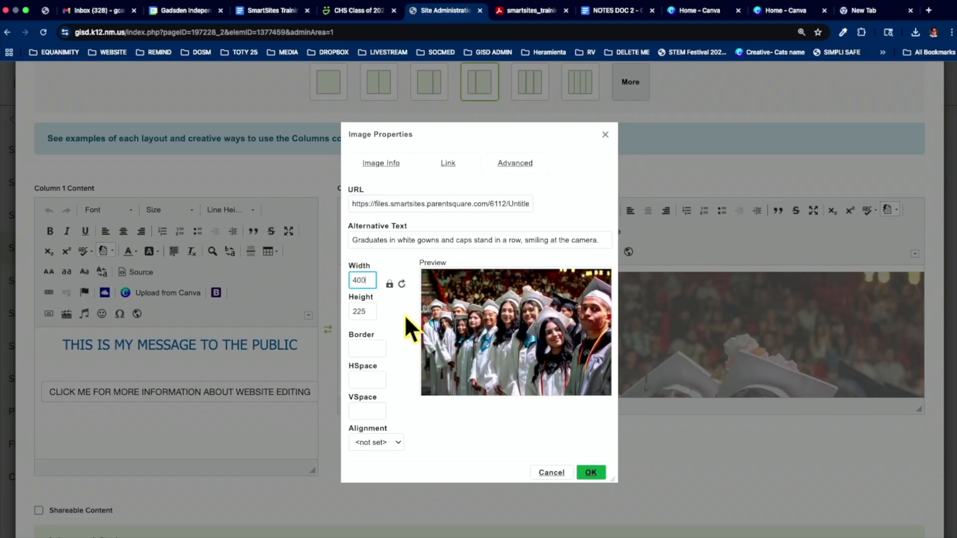
Link the graduates photo to the copied CHS Class of 2025 Graduation Ceremony gallery address and save the Columns component
click(448, 167)
click(411, 226)
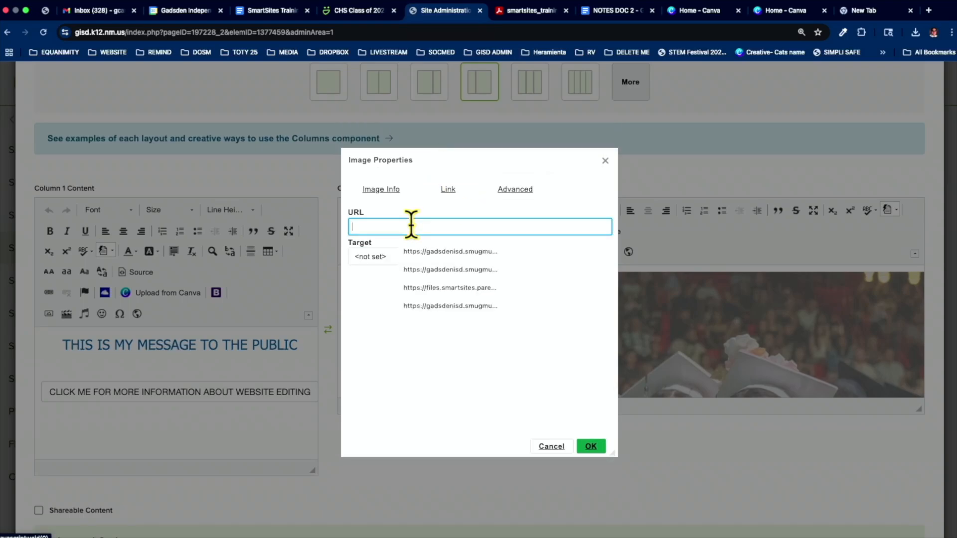
key(super+v)
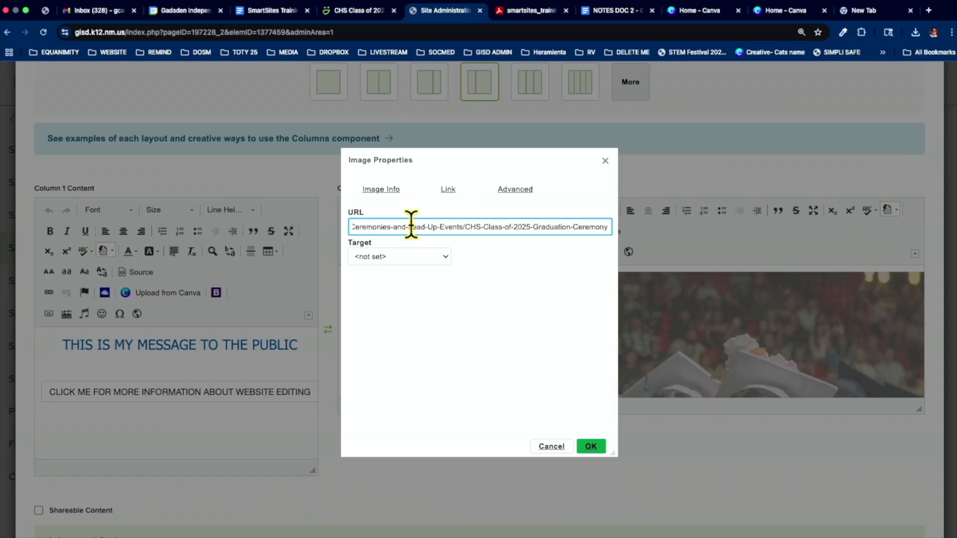
click(591, 446)
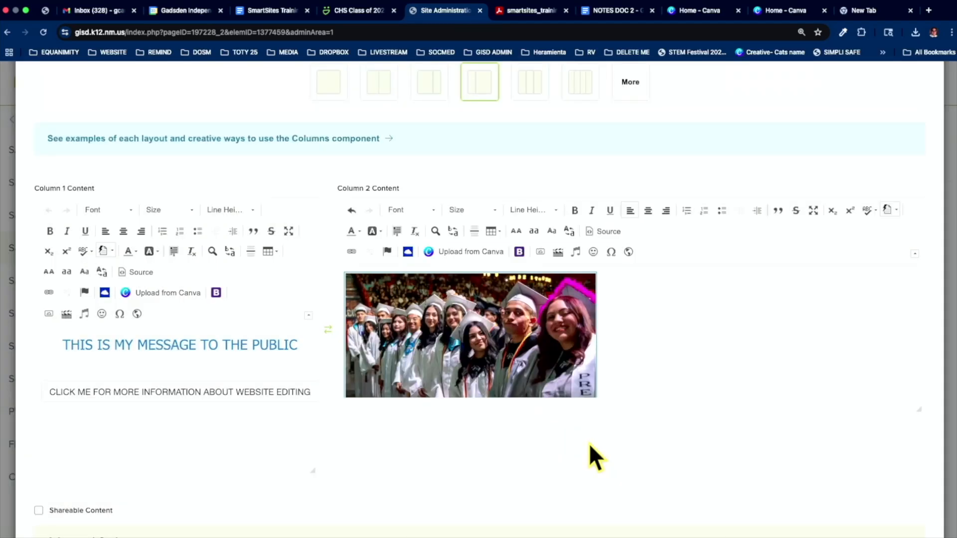
scroll(588, 443, down, 5)
click(625, 486)
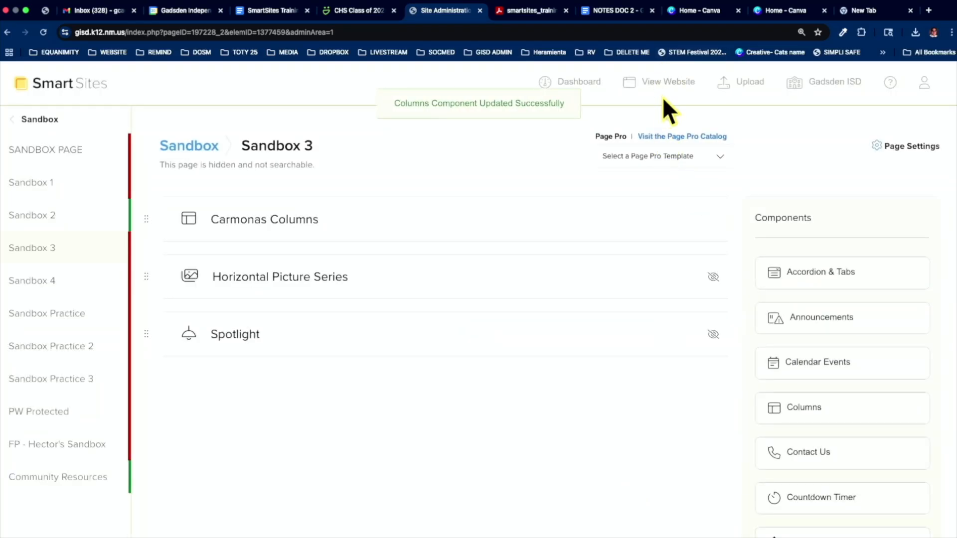
View Sandbox 3 on the website and test the graduates photo's link to the graduation gallery
click(661, 85)
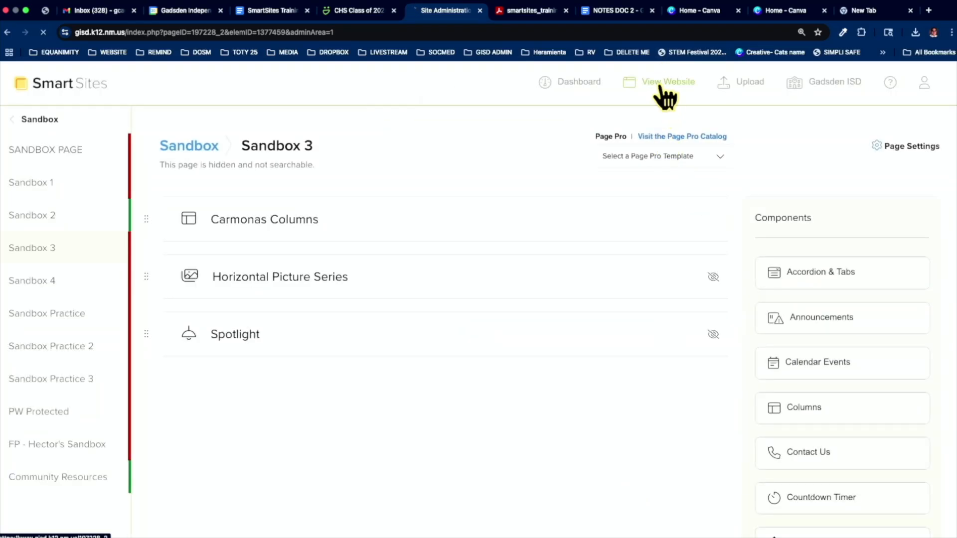
click(661, 86)
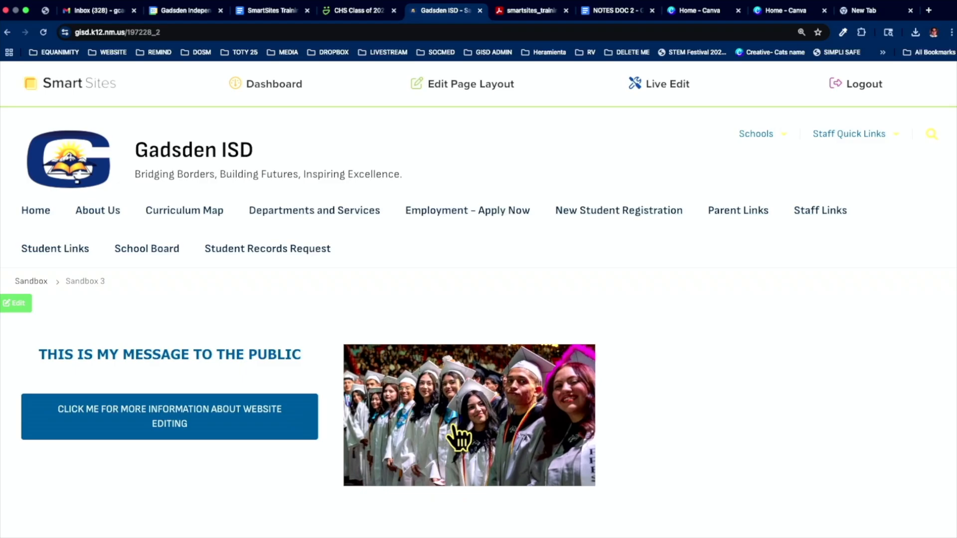
click(524, 435)
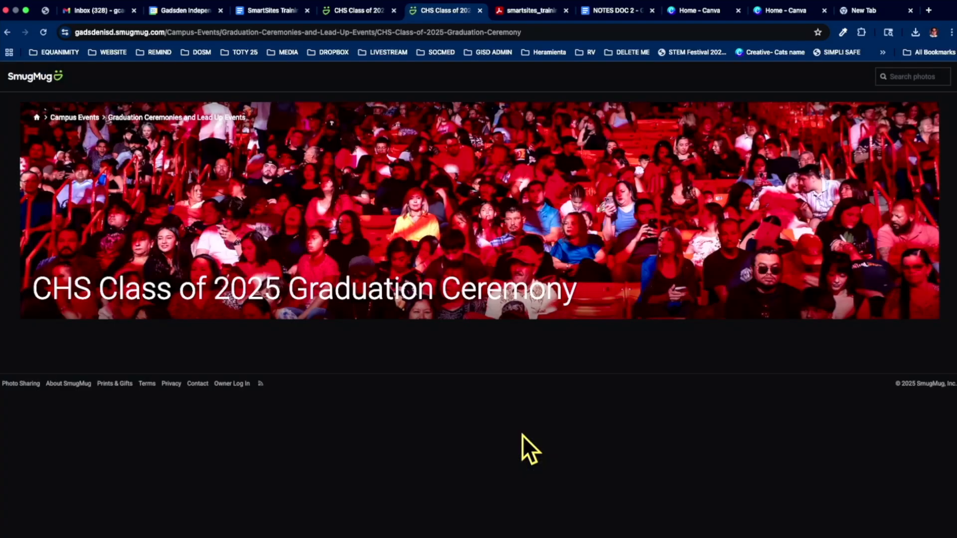
Look over the photos in the CHS Class of 2025 Graduation Ceremony gallery, and leave the gallery
scroll(527, 439, down, 10)
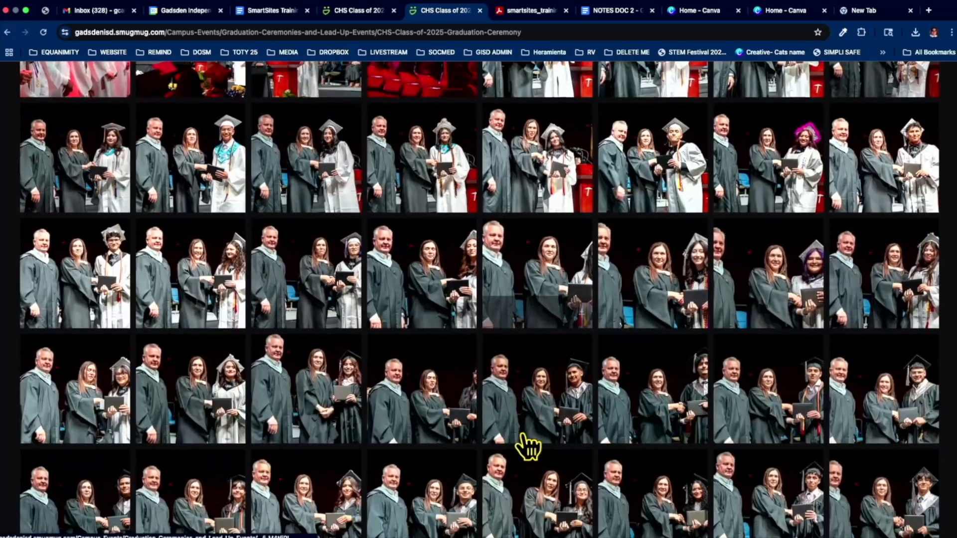
scroll(527, 434, up, 5)
scroll(525, 428, up, 4)
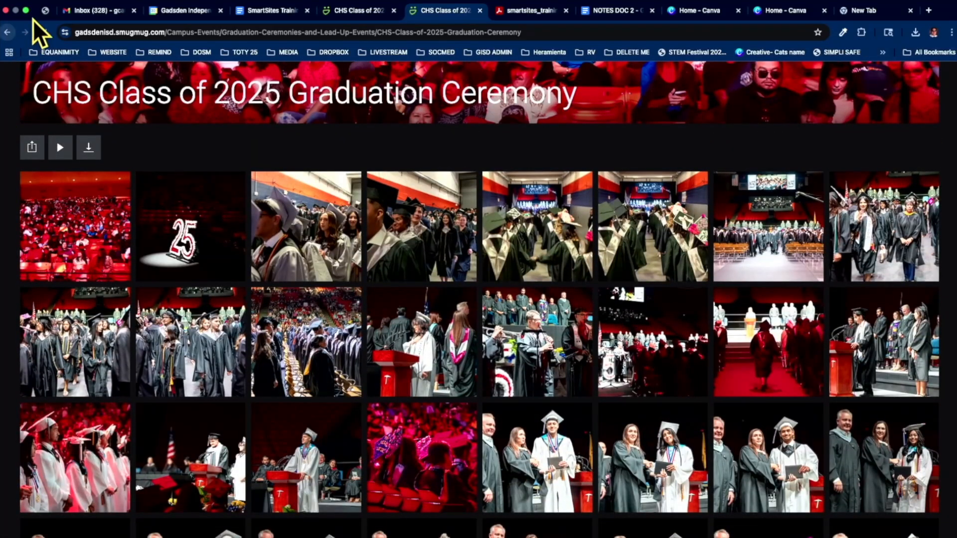
click(7, 33)
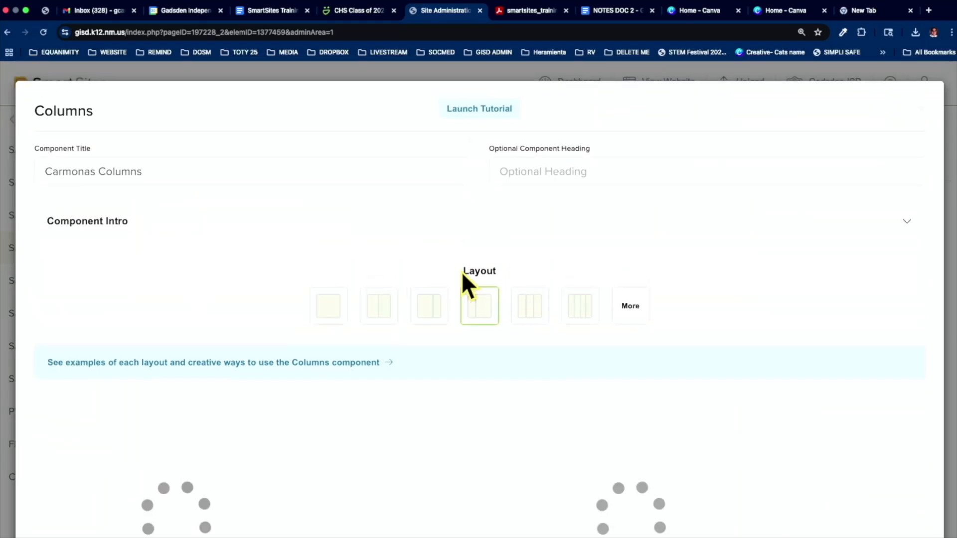
scroll(582, 403, down, 3)
double_click(508, 427)
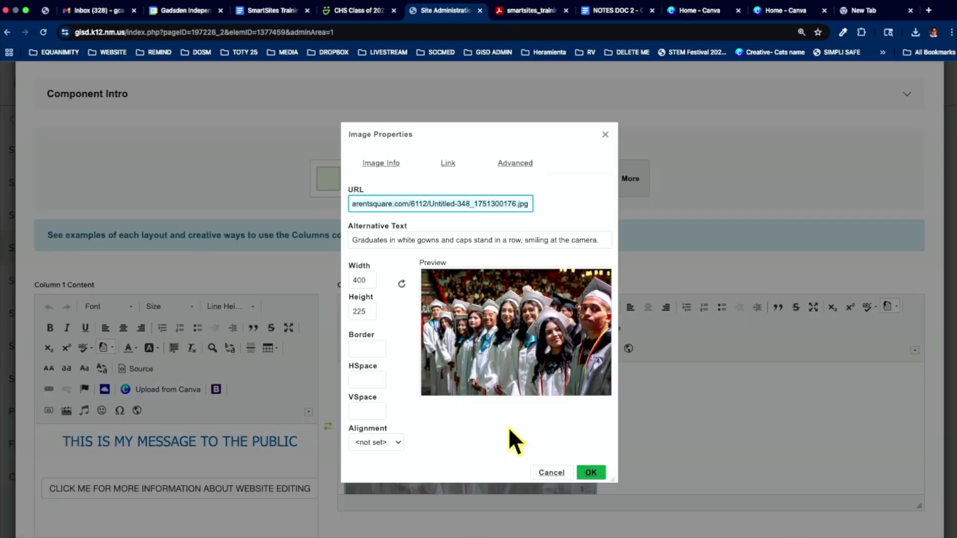
click(362, 280)
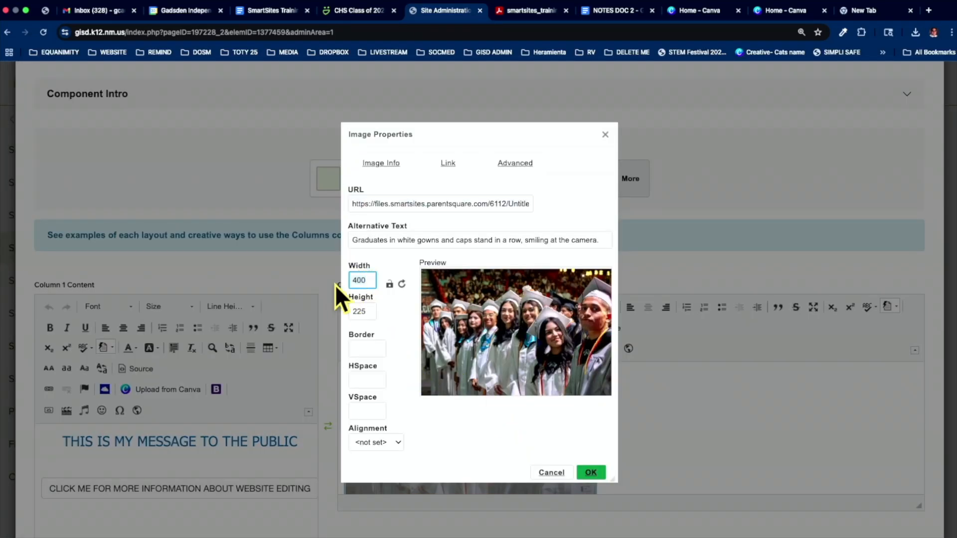
key(BackSpace)
key(BackSpace)
key(BackSpace)
text(900)
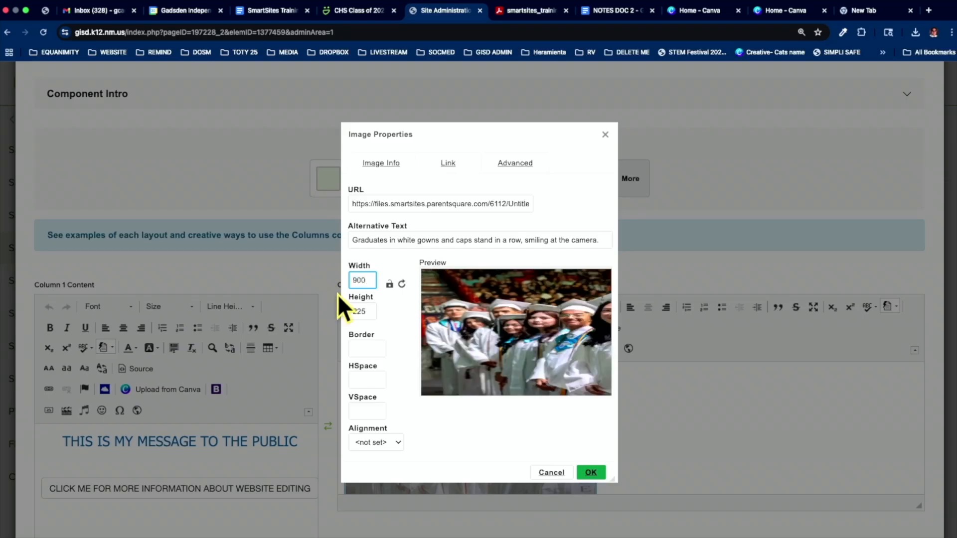
click(359, 311)
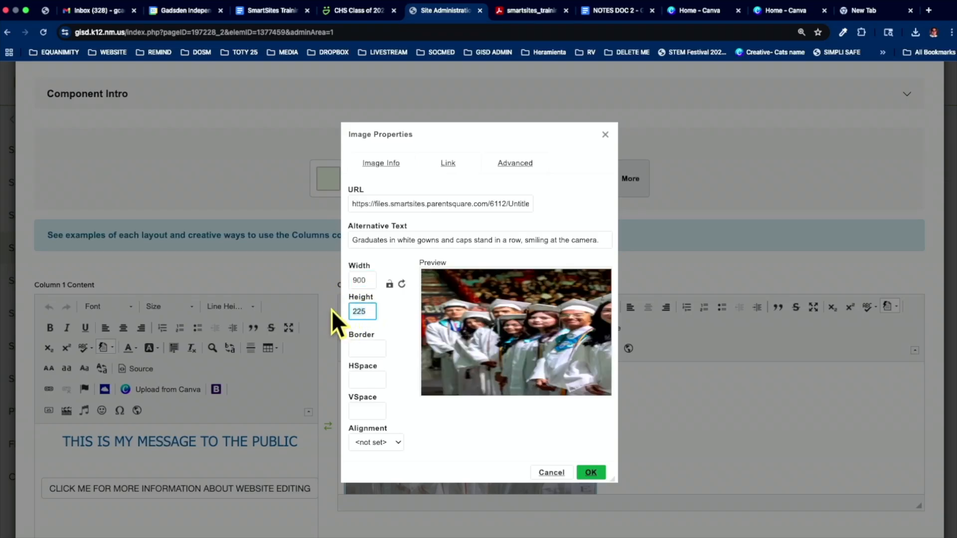
click(550, 473)
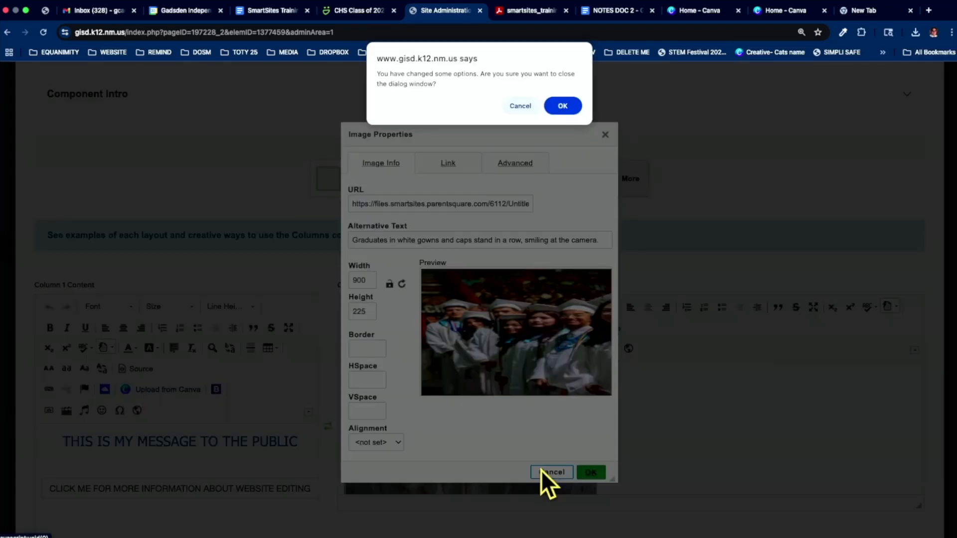
click(563, 110)
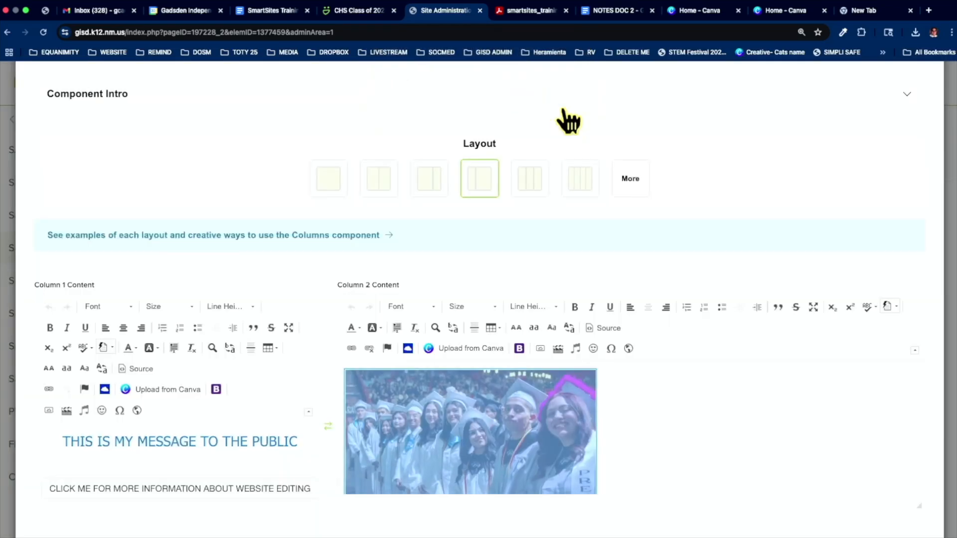
Delete the graduates image from the Column 2 content
click(673, 394)
scroll(673, 394, down, 1)
scroll(673, 394, up, 1)
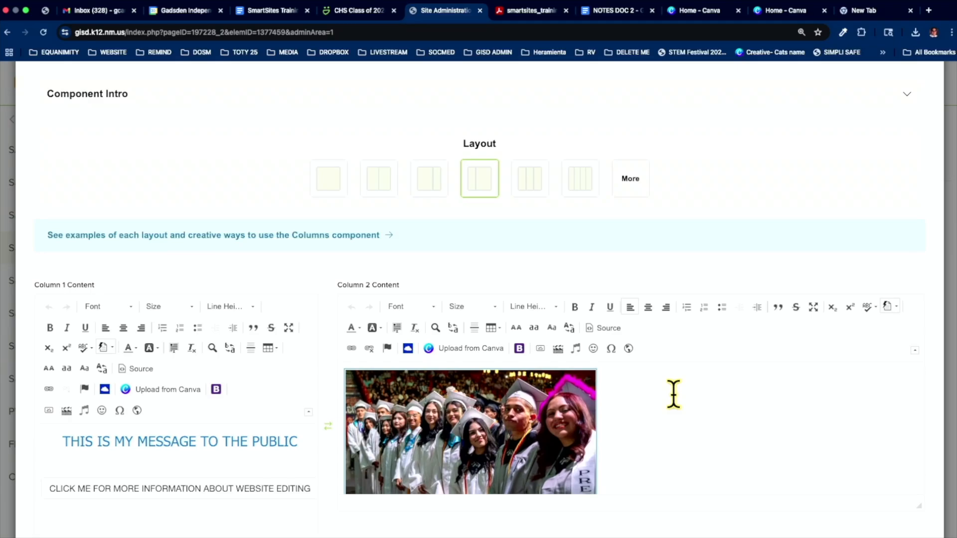
click(488, 443)
key(Delete)
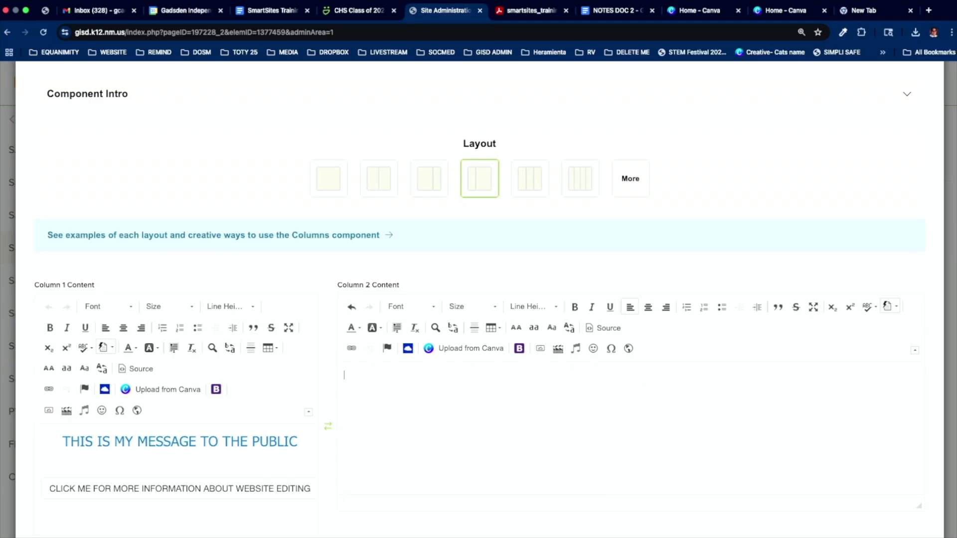
click(540, 349)
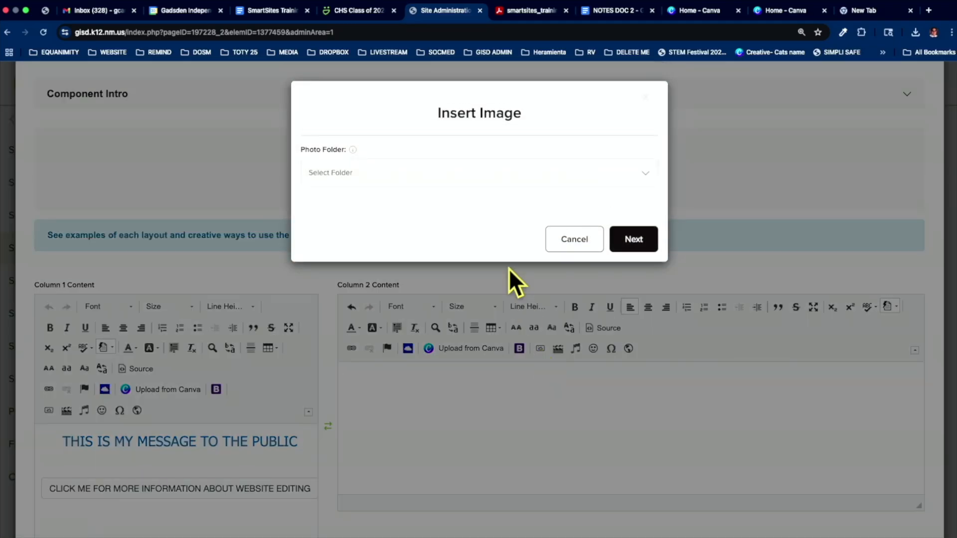
click(432, 177)
scroll(434, 297, down, 5)
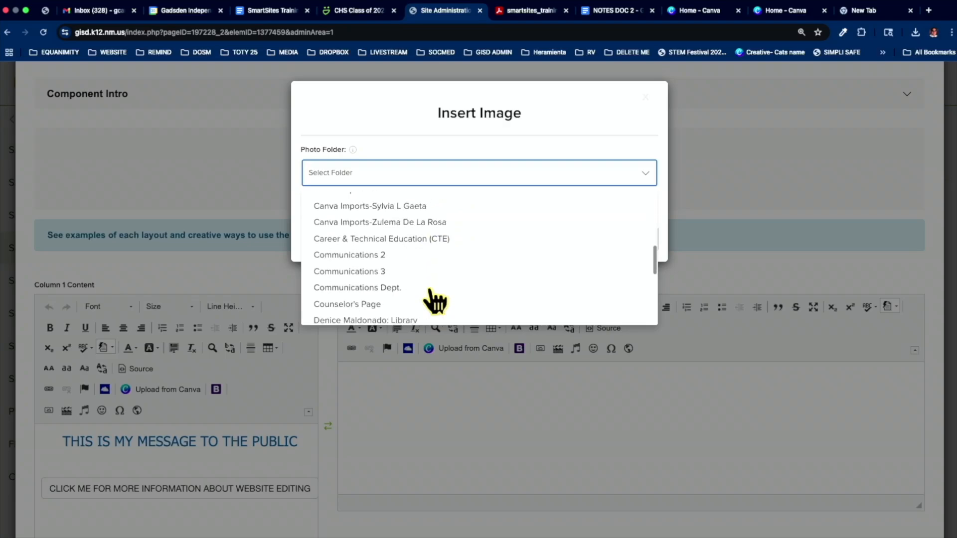
click(420, 270)
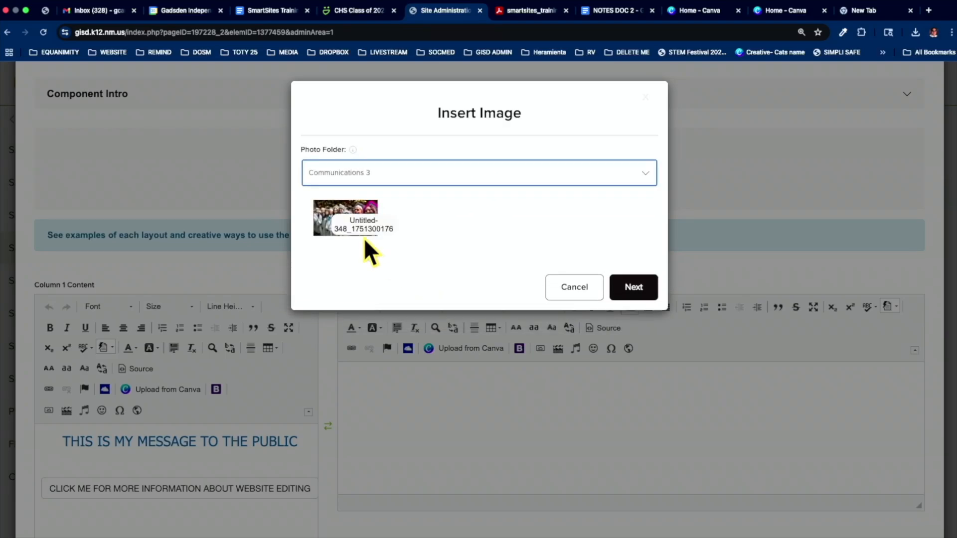
click(349, 224)
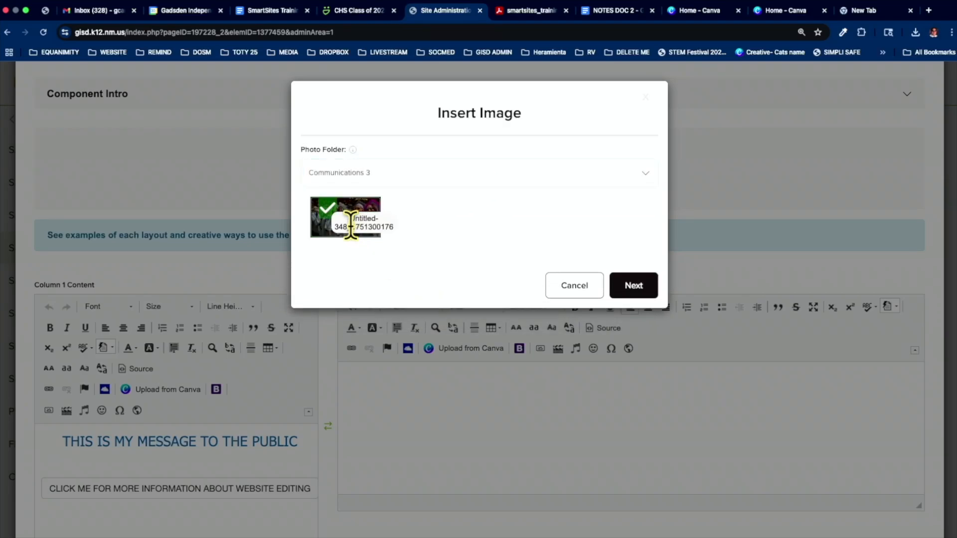
click(633, 286)
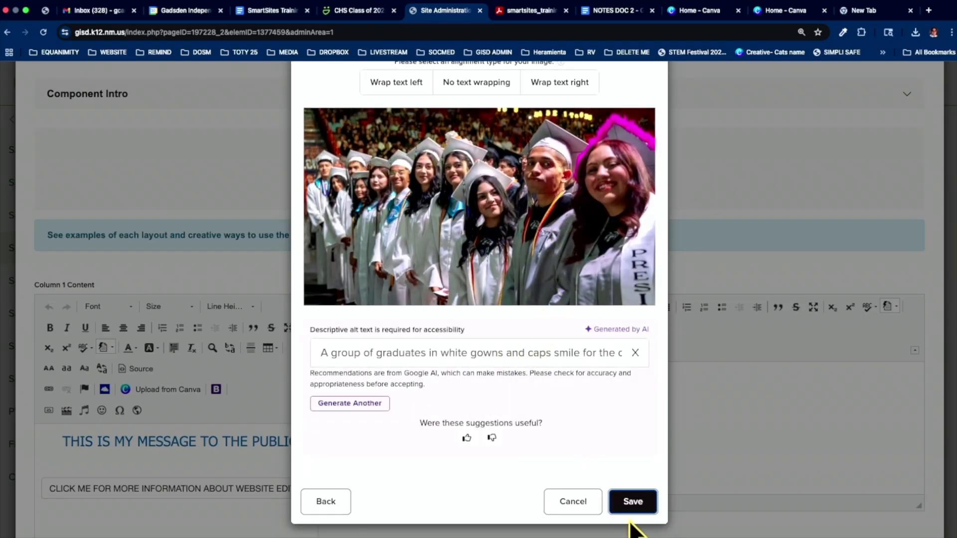
click(630, 512)
scroll(595, 442, down, 1)
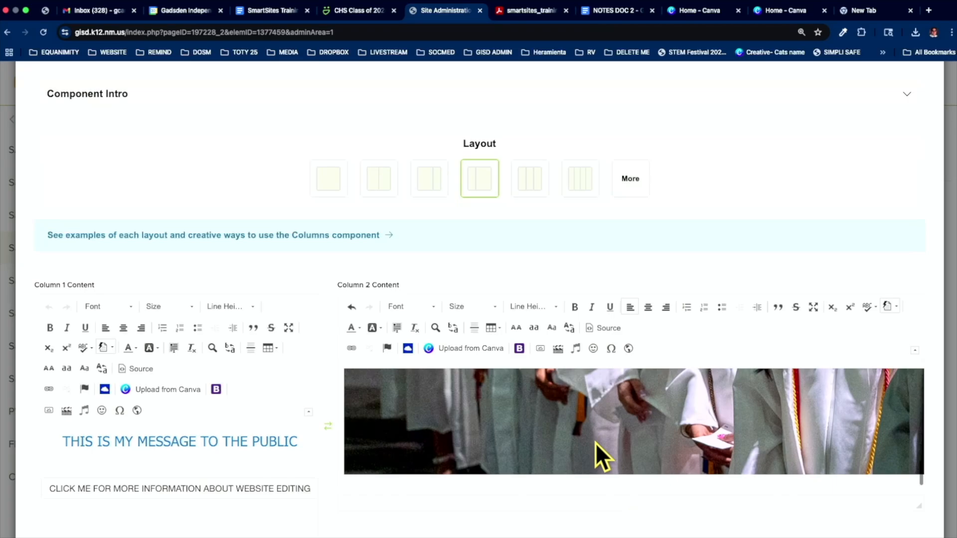
Check the inserted image in Column 2 and save the Columns component
scroll(538, 449, right, 5)
scroll(525, 461, left, 6)
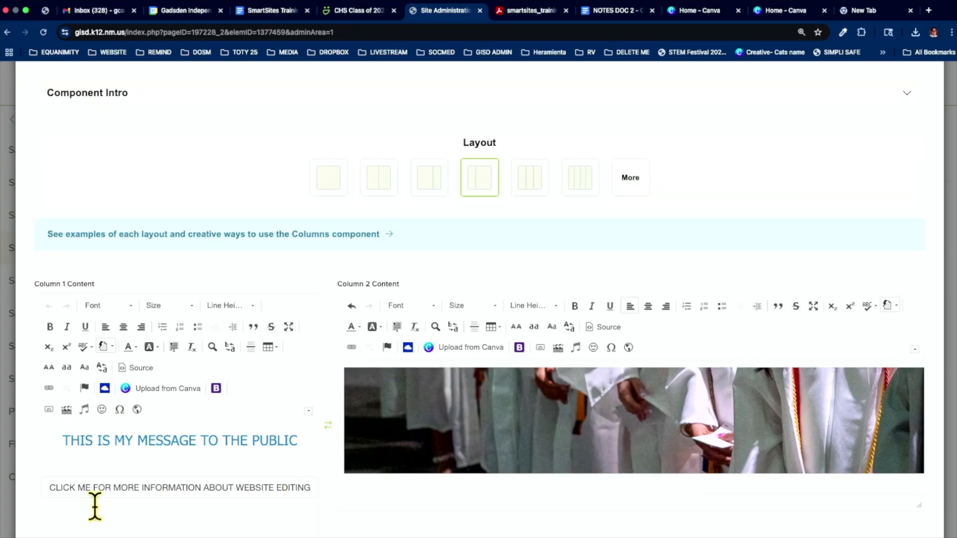
scroll(94, 506, down, 10)
click(652, 499)
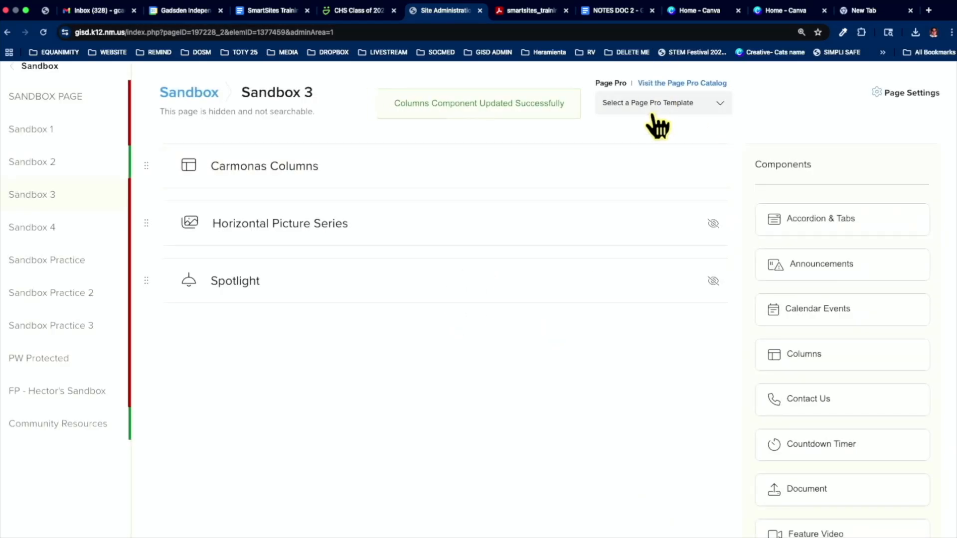
View the Sandbox 3 page on the live website and examine how the graduates image sits beside the message
scroll(660, 199, up, 2)
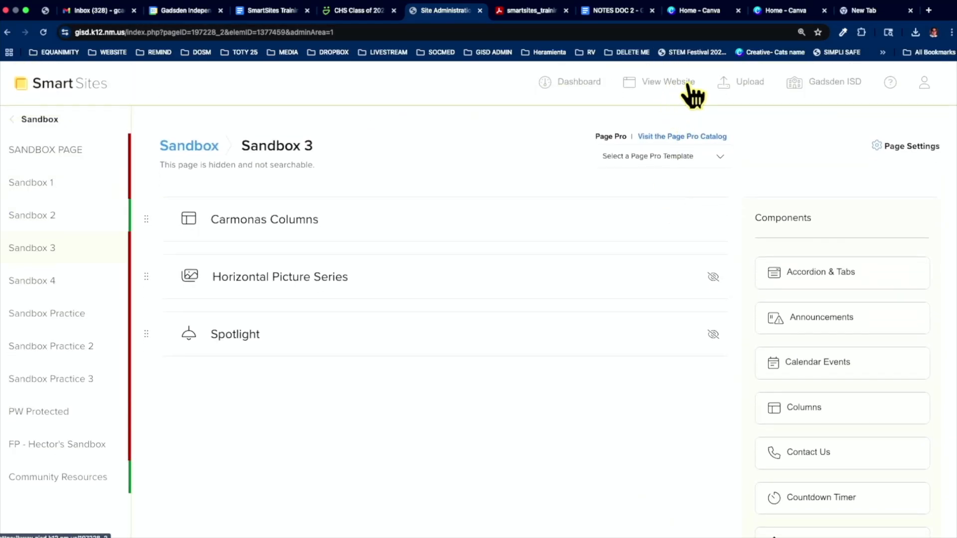
click(678, 84)
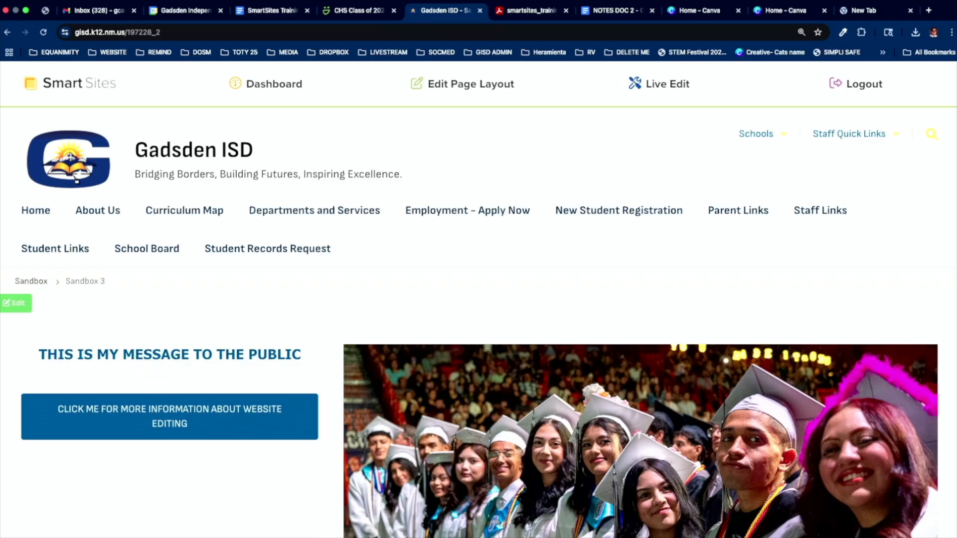
scroll(678, 518, down, 5)
scroll(678, 521, up, 5)
scroll(679, 522, down, 4)
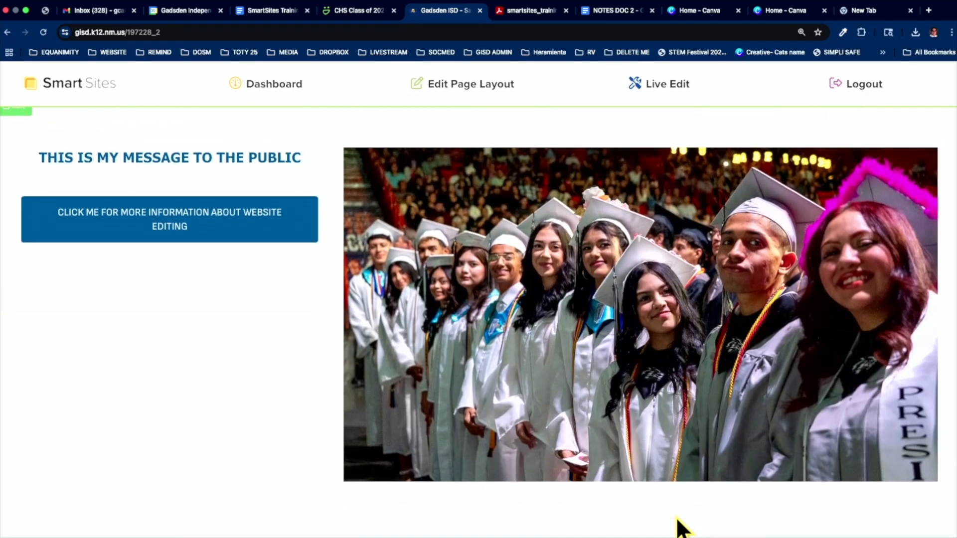
scroll(677, 518, up, 1)
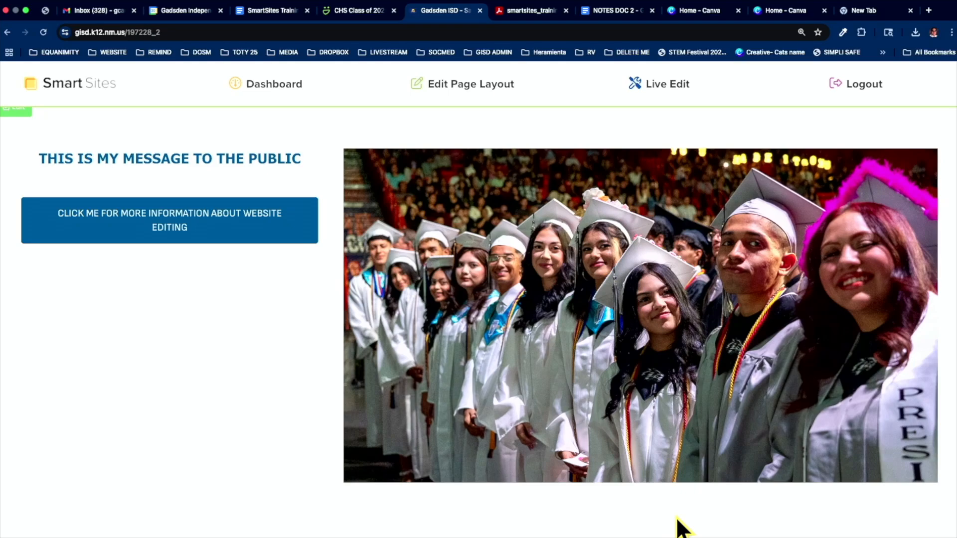
scroll(677, 519, up, 3)
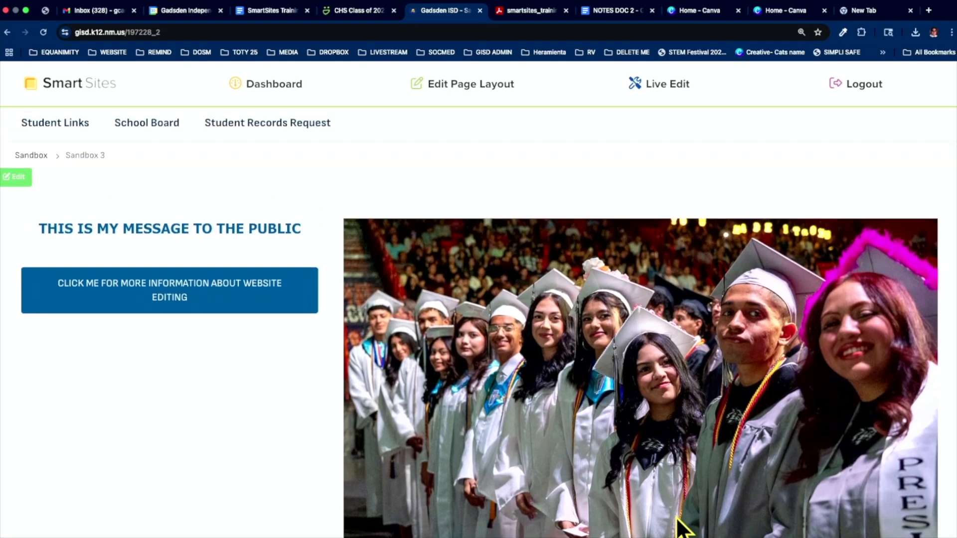
Add a Columns component to the Sandbox 3 page layout, title it with the owner's surname plus "Embed Columns", and save it
click(488, 95)
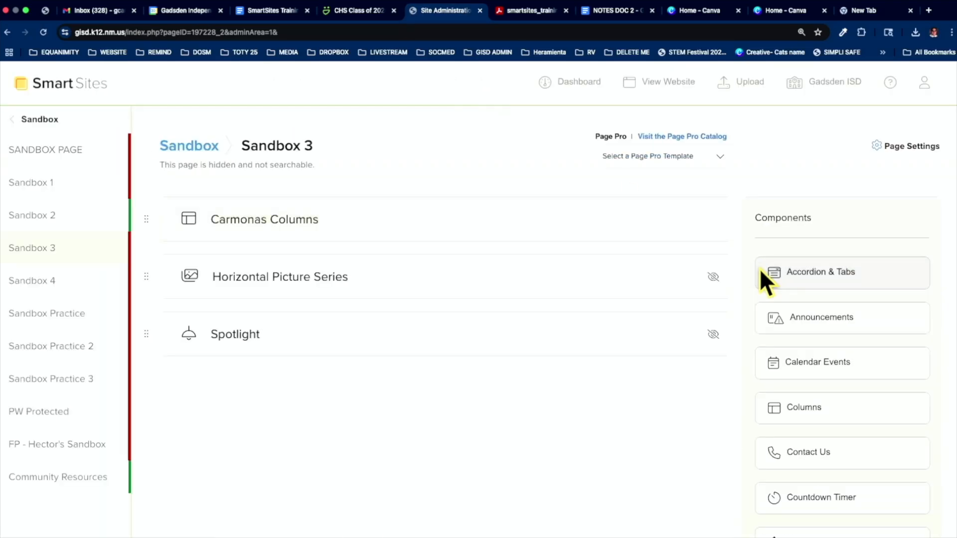
click(817, 404)
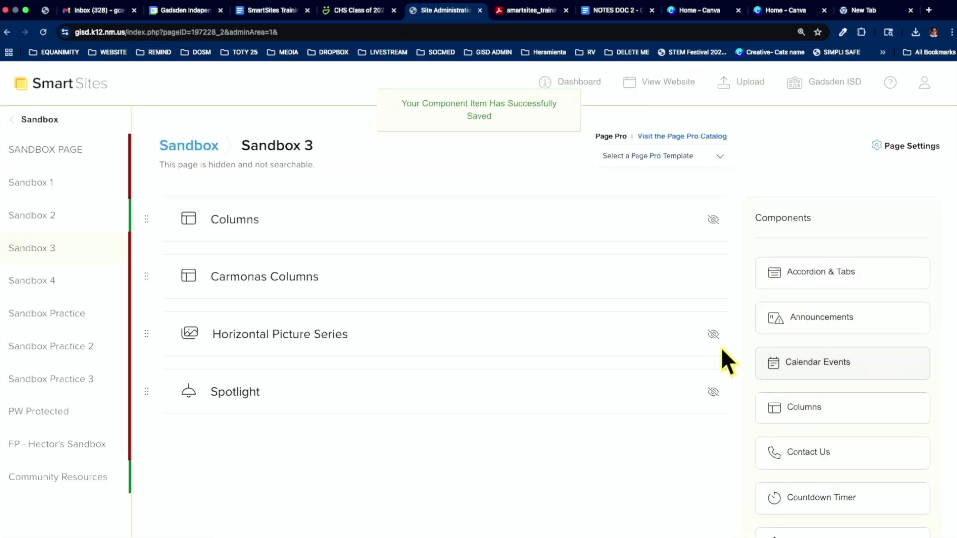
click(643, 220)
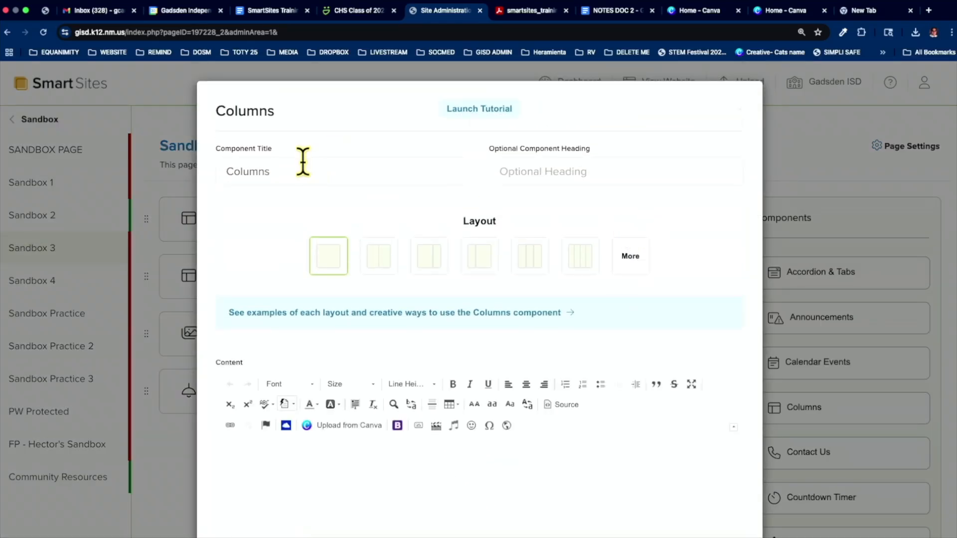
click(303, 165)
text(Carmonas Emd)
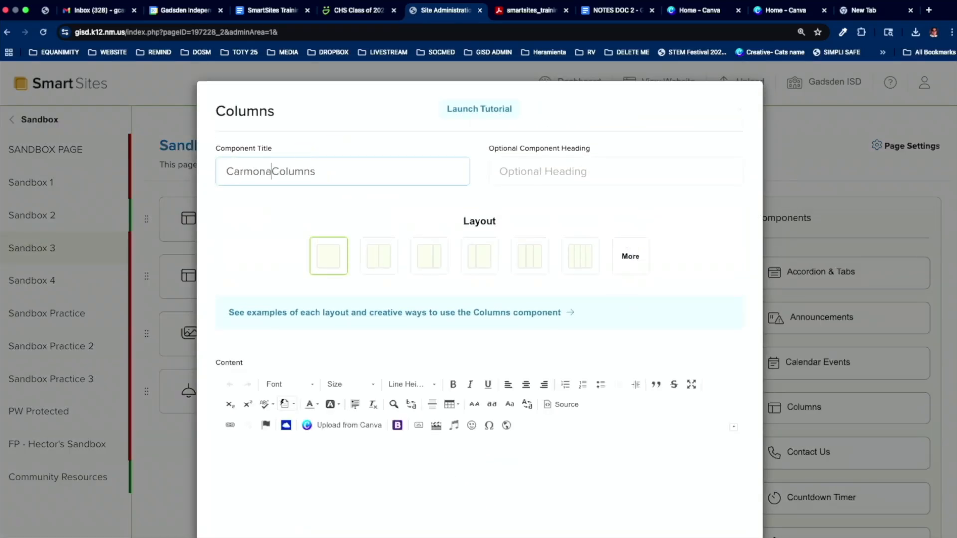
key(BackSpace)
text(bed)
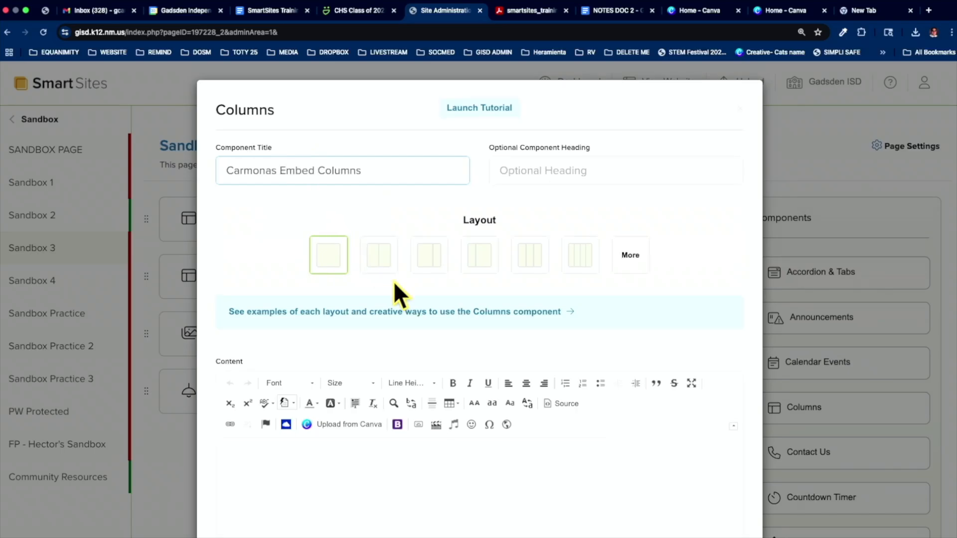
scroll(393, 286, down, 5)
click(477, 491)
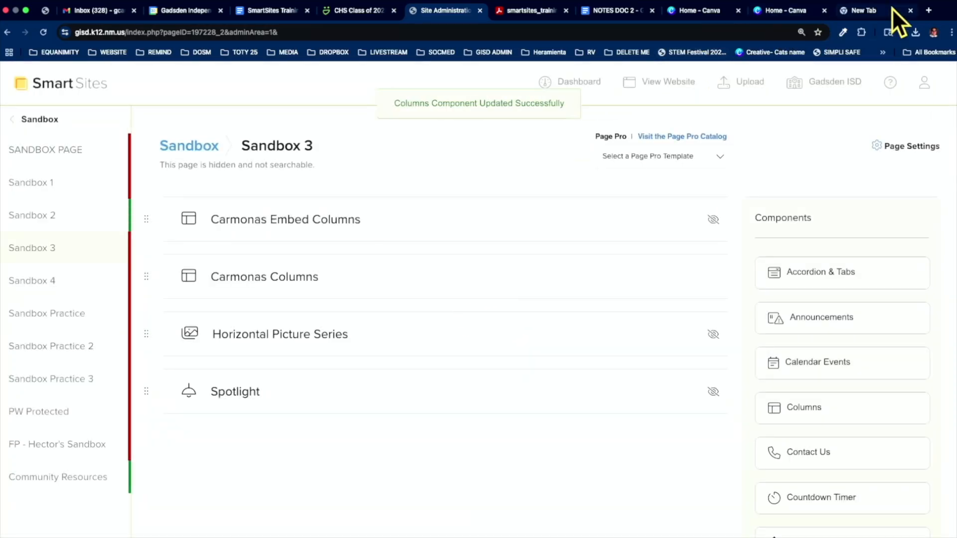
Load the bookmarked Gadsden ISD home page in the blank browser tab
click(864, 10)
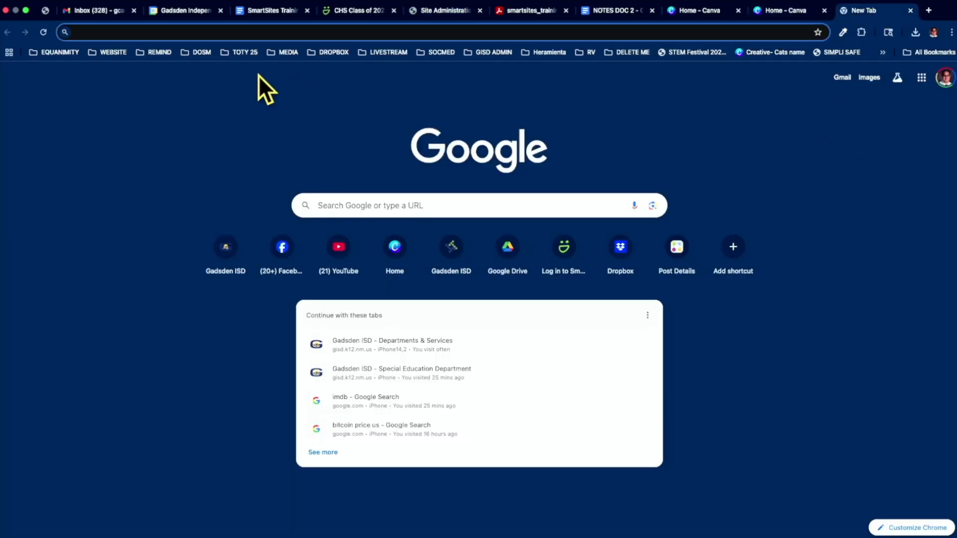
click(102, 52)
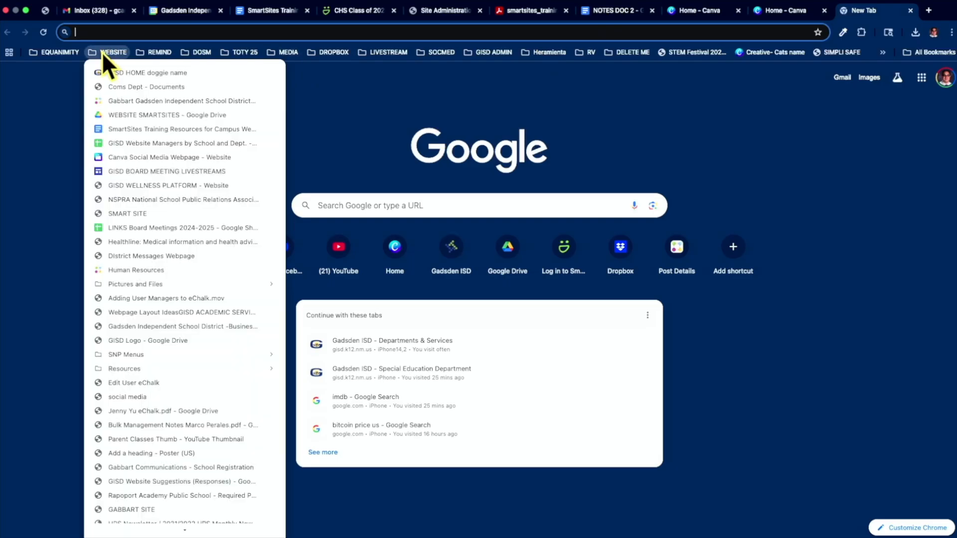
click(107, 65)
click(107, 56)
click(110, 72)
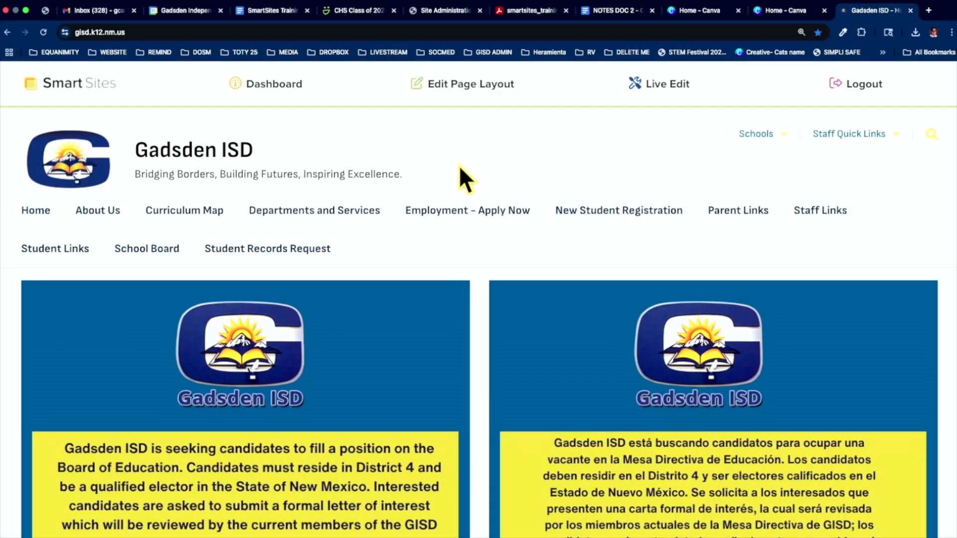
Open the Desert Trail Elementary website from the district's elementary schools list and go to its Calendar page
scroll(460, 172, down, 4)
scroll(461, 172, up, 4)
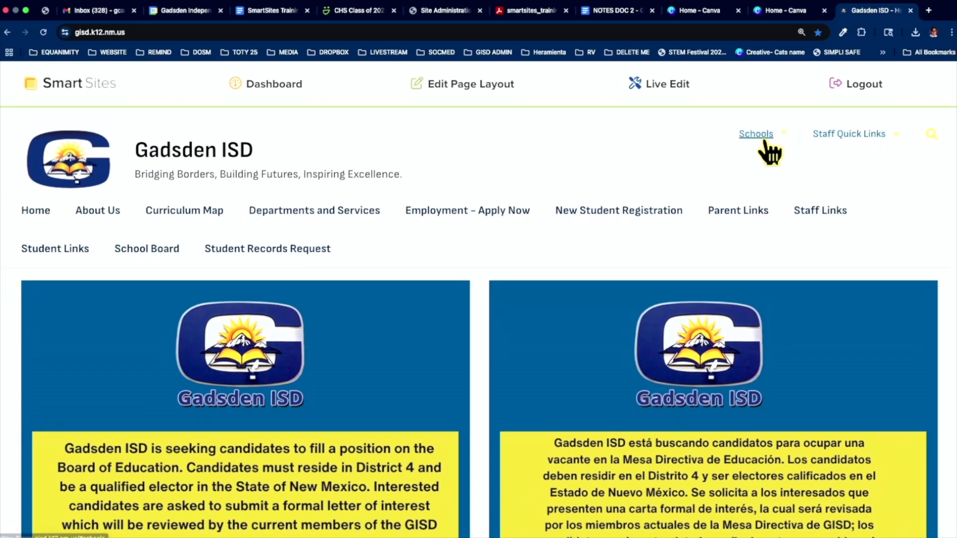
click(765, 140)
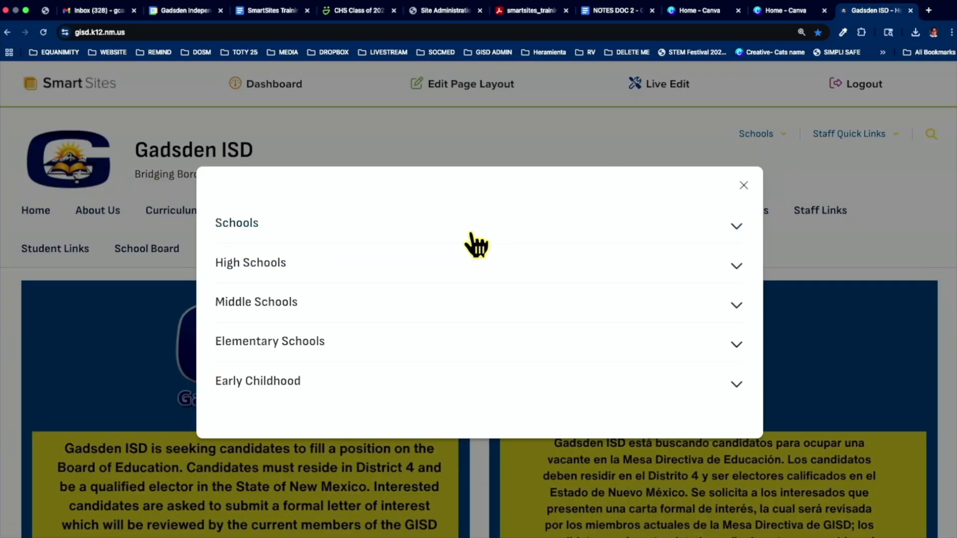
click(464, 350)
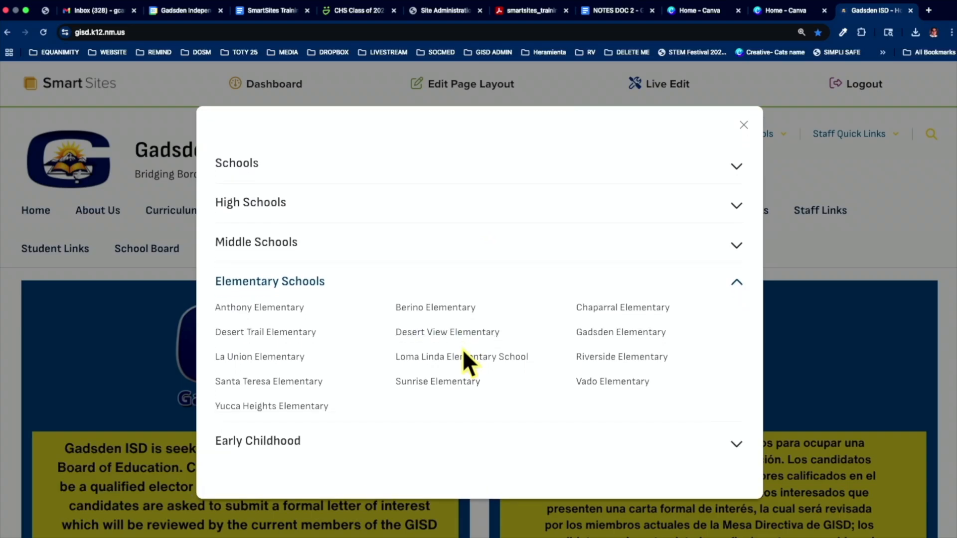
click(295, 330)
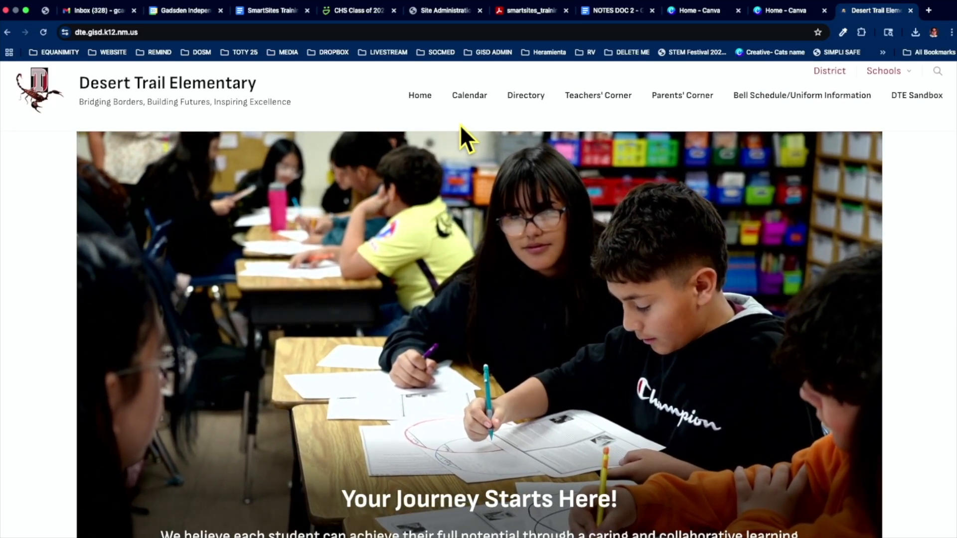
click(469, 102)
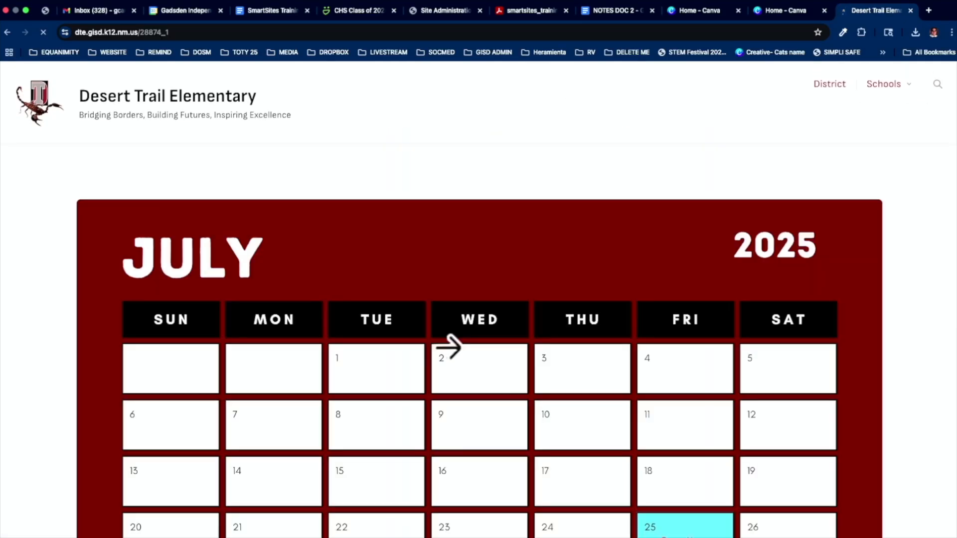
Examine the July and August 2025 pages of the calendar embedded on the school's Calendar page
scroll(448, 348, down, 2)
scroll(451, 349, up, 2)
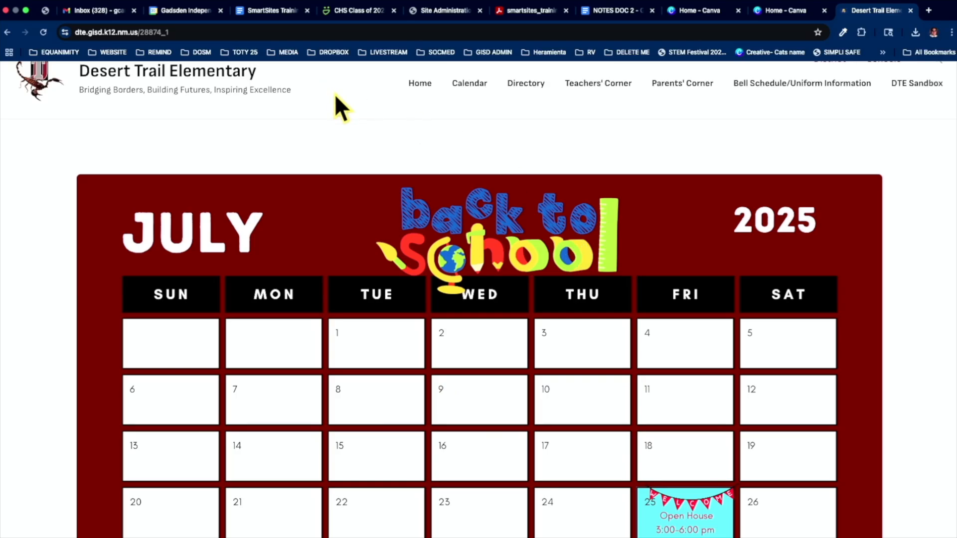
scroll(335, 97, up, 1)
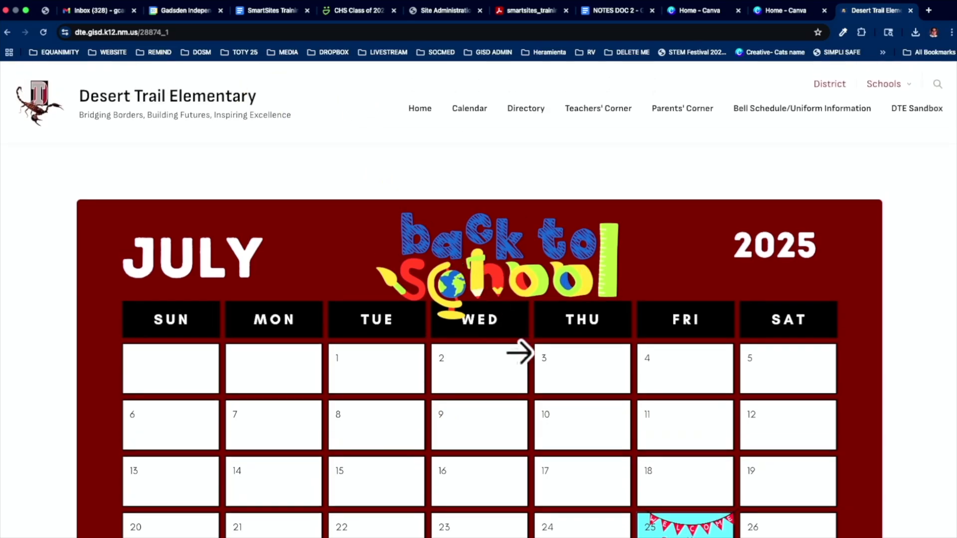
scroll(520, 354, down, 4)
scroll(519, 353, up, 1)
scroll(519, 353, up, 1)
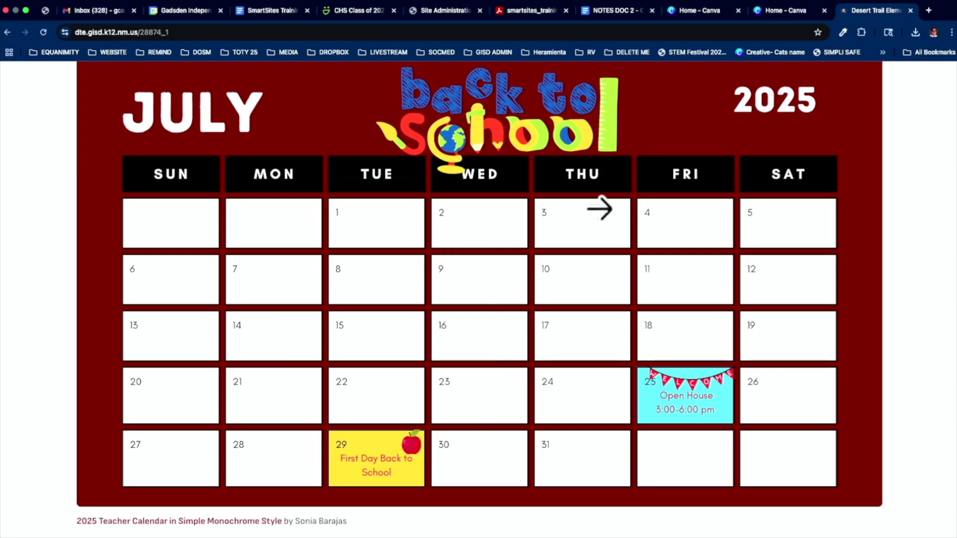
scroll(641, 320, up, 1)
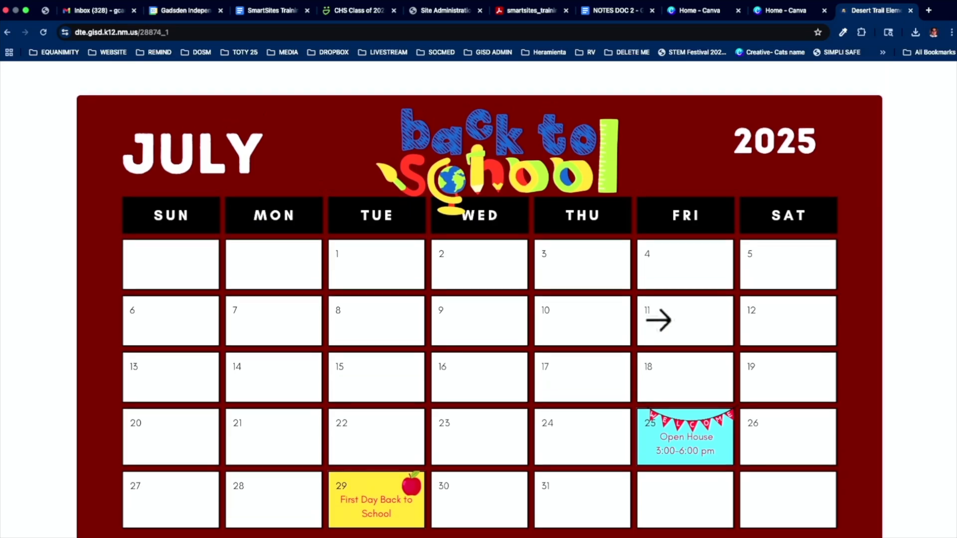
click(844, 309)
scroll(844, 309, down, 1)
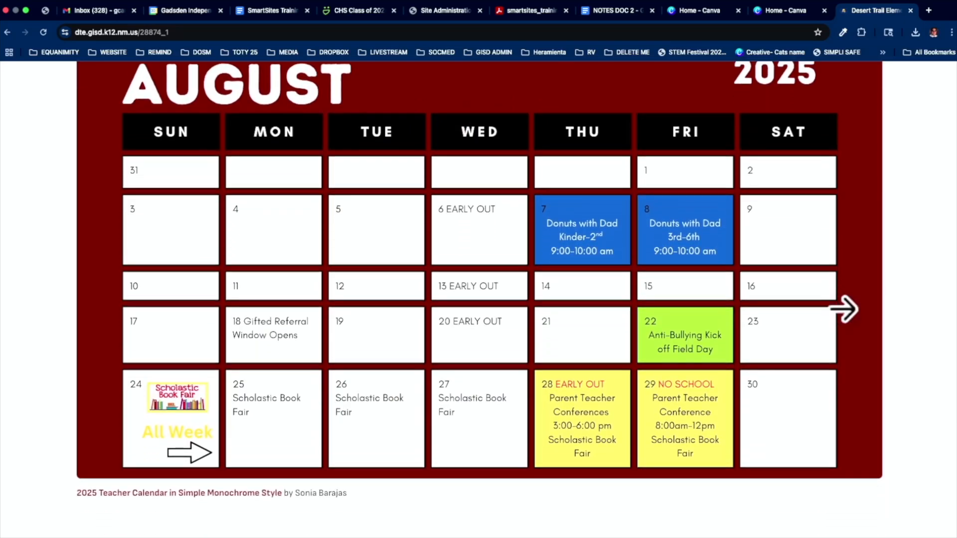
scroll(844, 310, up, 1)
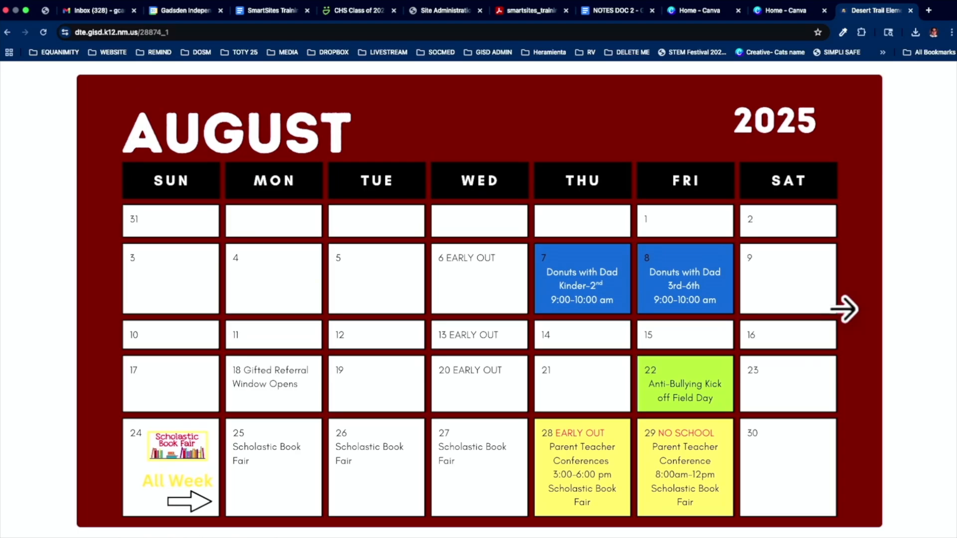
scroll(843, 309, down, 3)
scroll(844, 309, up, 4)
scroll(844, 309, down, 2)
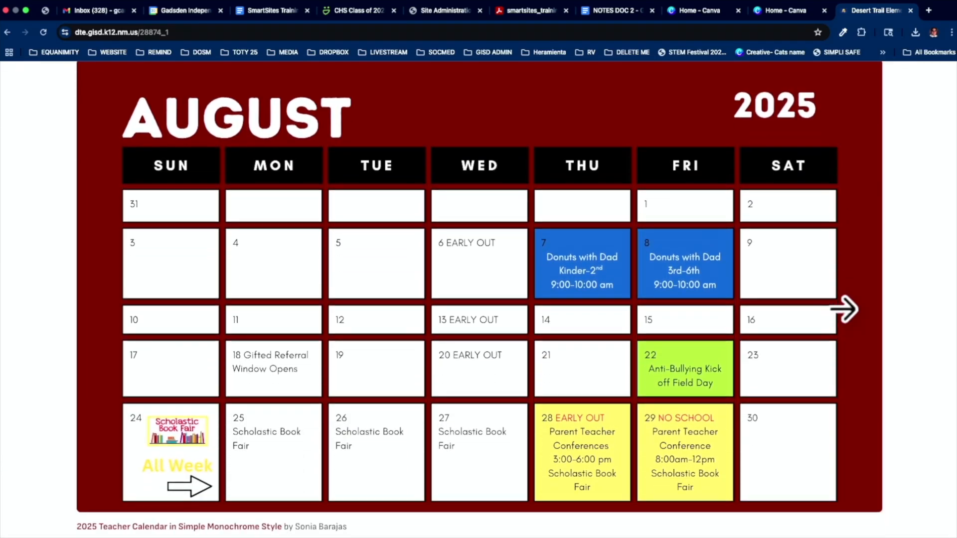
Page the embedded calendar forward from September 2025 to January 2026 and examine how it sits on the page
click(844, 309)
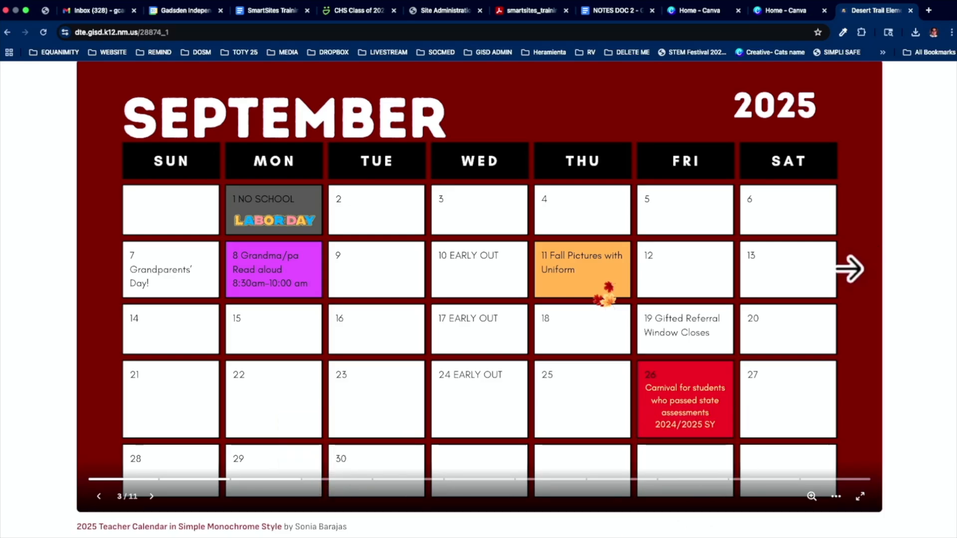
click(848, 269)
click(848, 269)
click(848, 269)
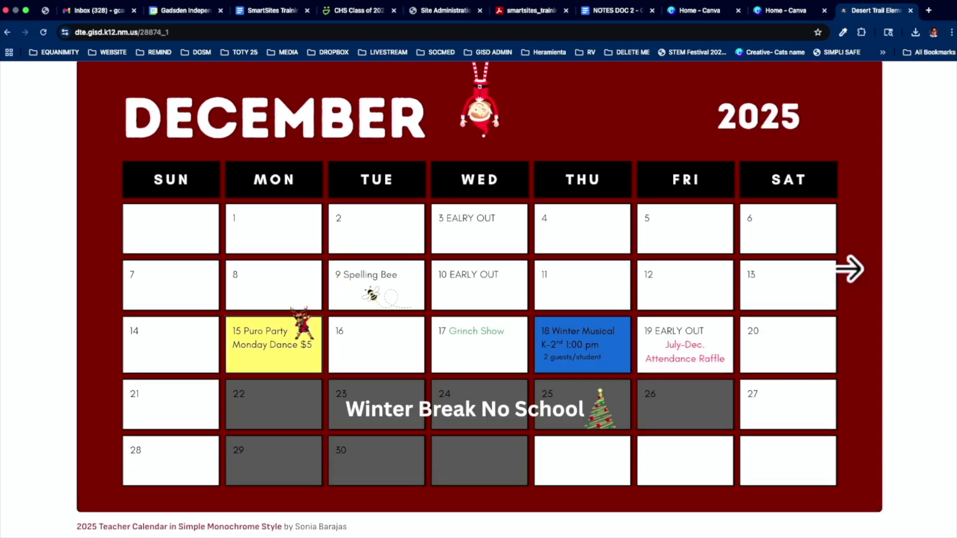
click(848, 269)
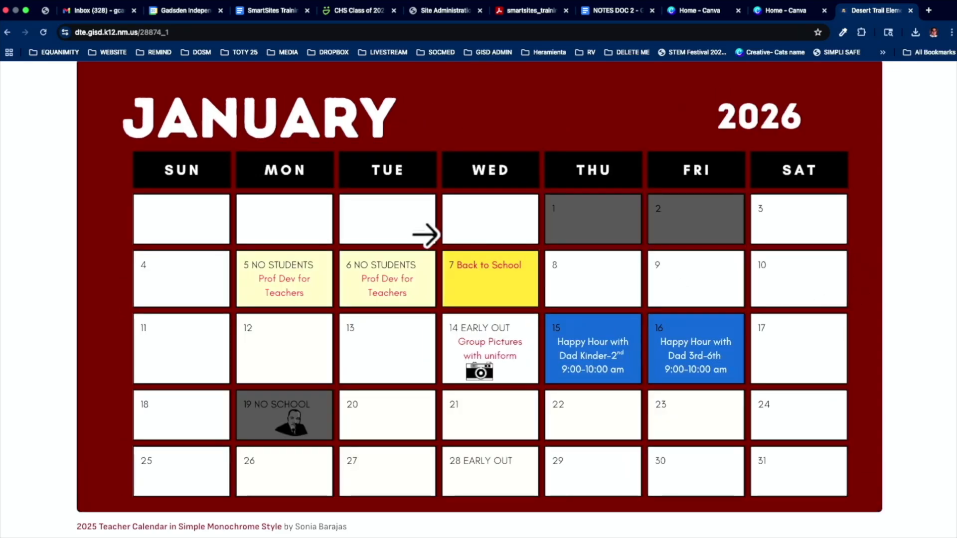
scroll(117, 268, up, 2)
scroll(117, 268, up, 3)
scroll(117, 268, down, 2)
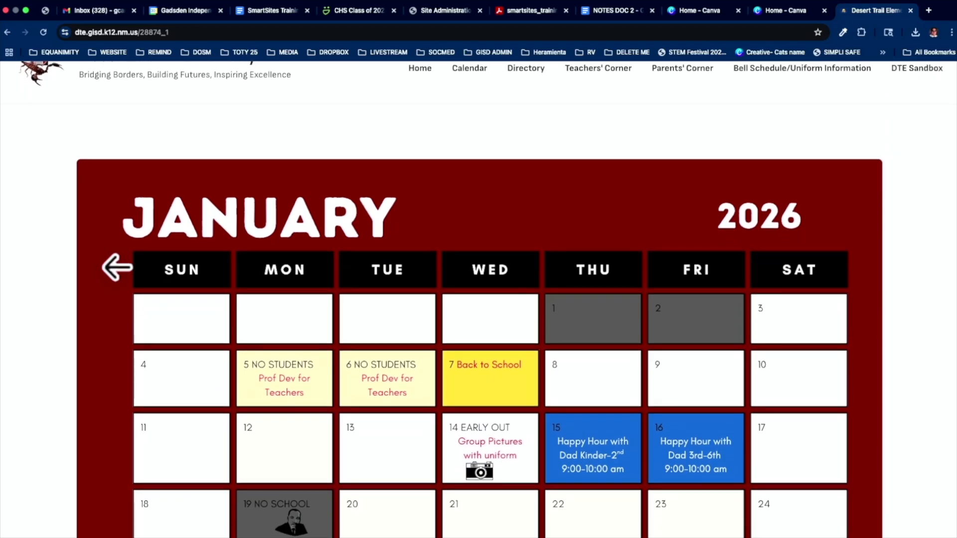
Open the bookmarked GISD public communications folder of Google Drive in a new browser tab
mouse_move(877, 2)
click(929, 22)
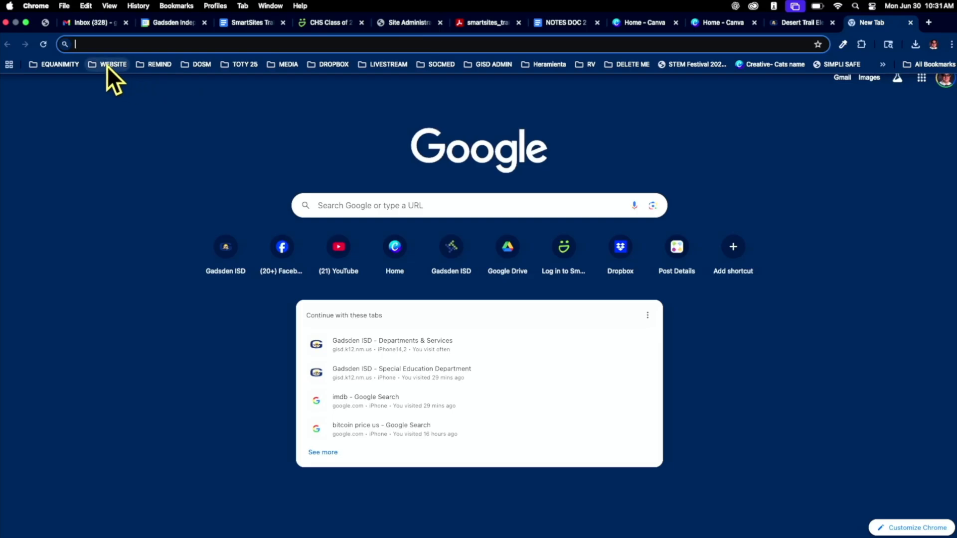
click(199, 64)
click(204, 78)
click(205, 65)
click(208, 82)
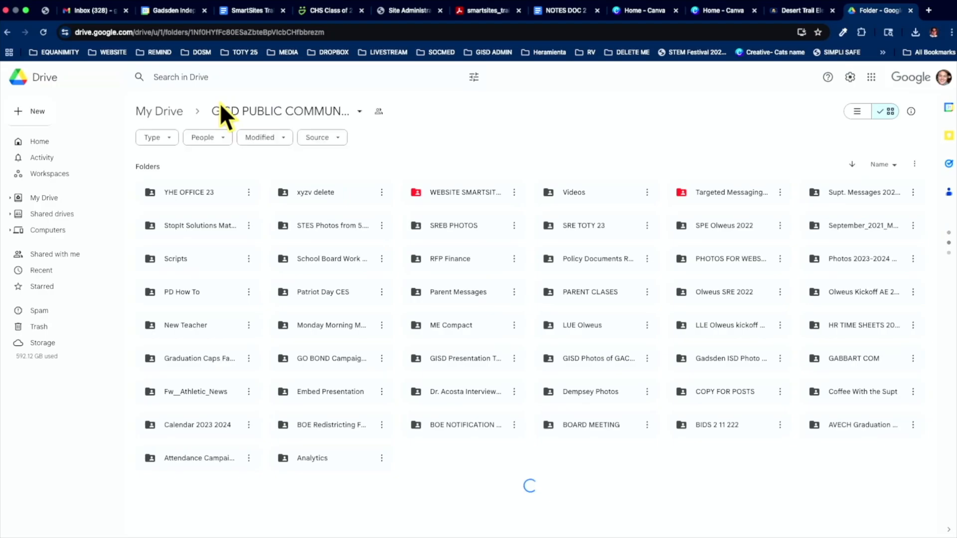
Run an advanced Drive search for the Presentations type and open the Equity Council Communications Dept. presentation
click(473, 77)
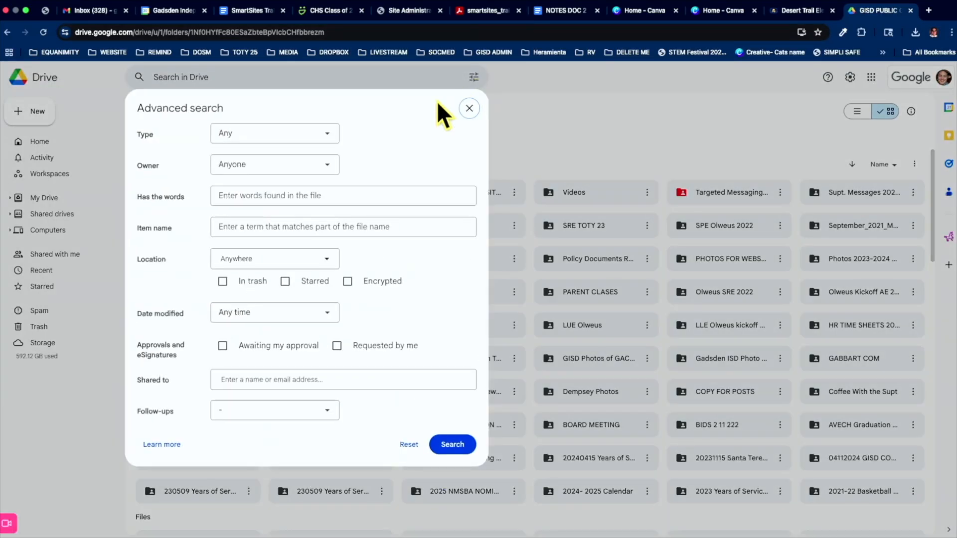
click(322, 135)
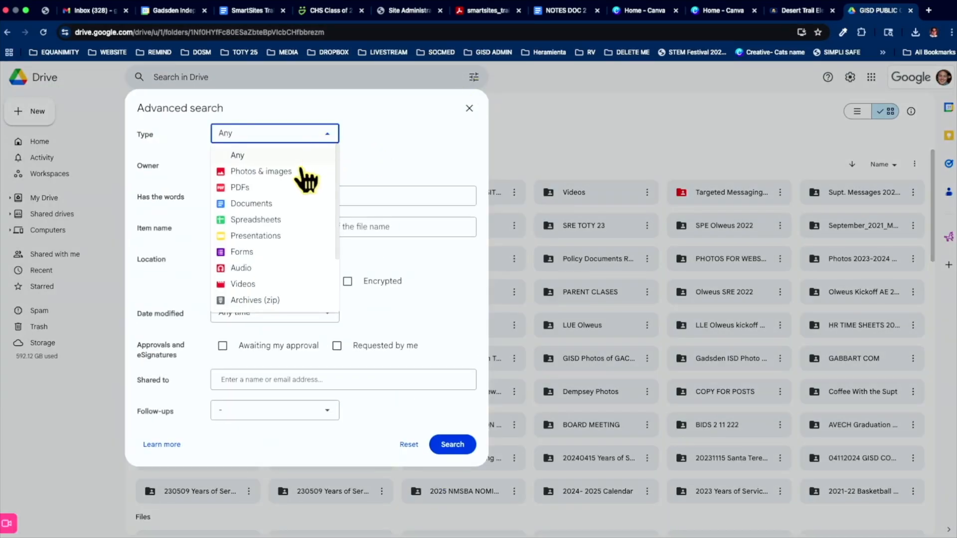
click(291, 237)
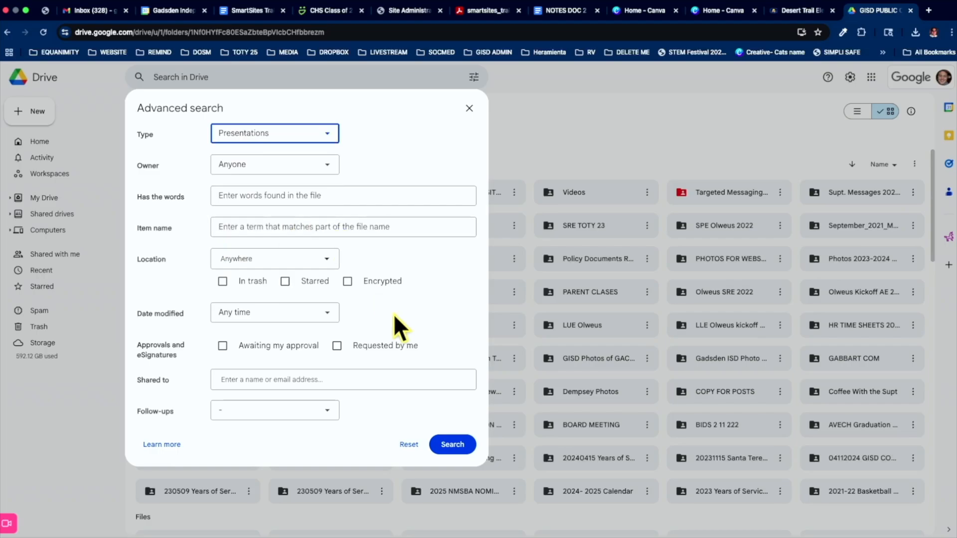
click(458, 443)
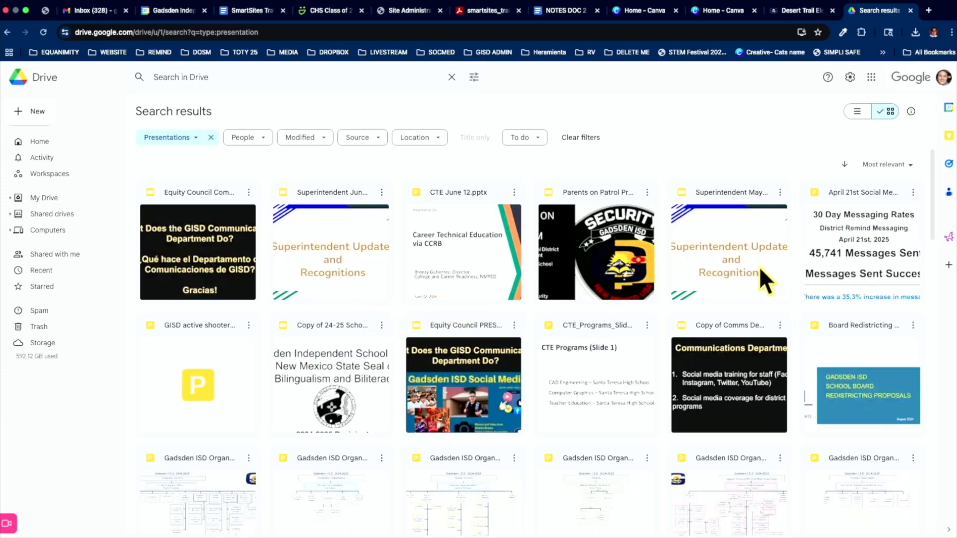
click(211, 262)
double_click(211, 262)
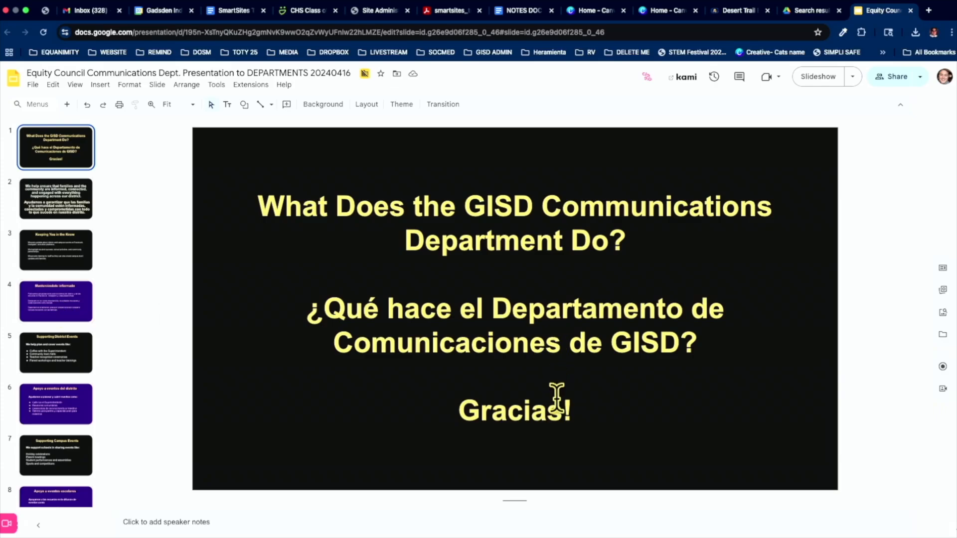
Delete the "Gracias!" line from the presentation's first slide
click(573, 406)
drag(573, 406, 367, 373)
key(BackSpace)
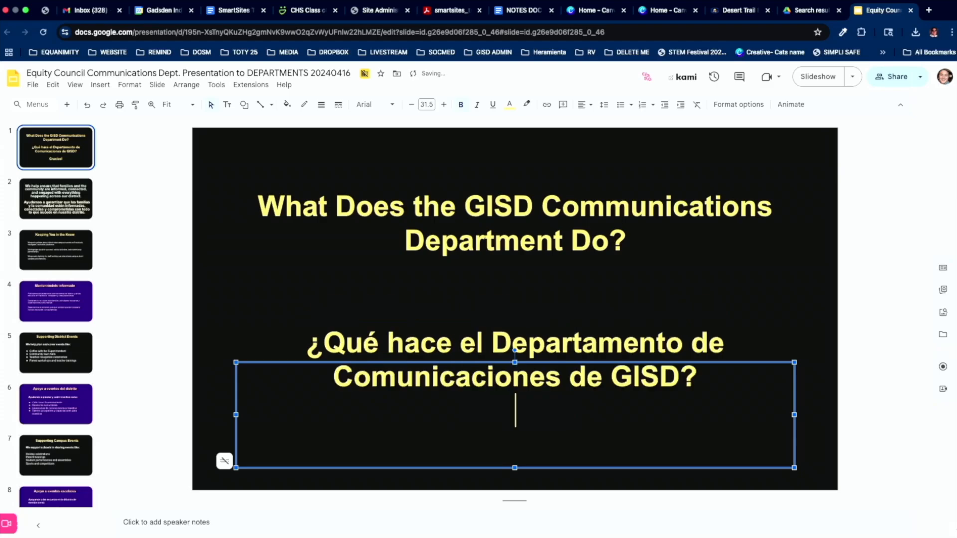
key(BackSpace)
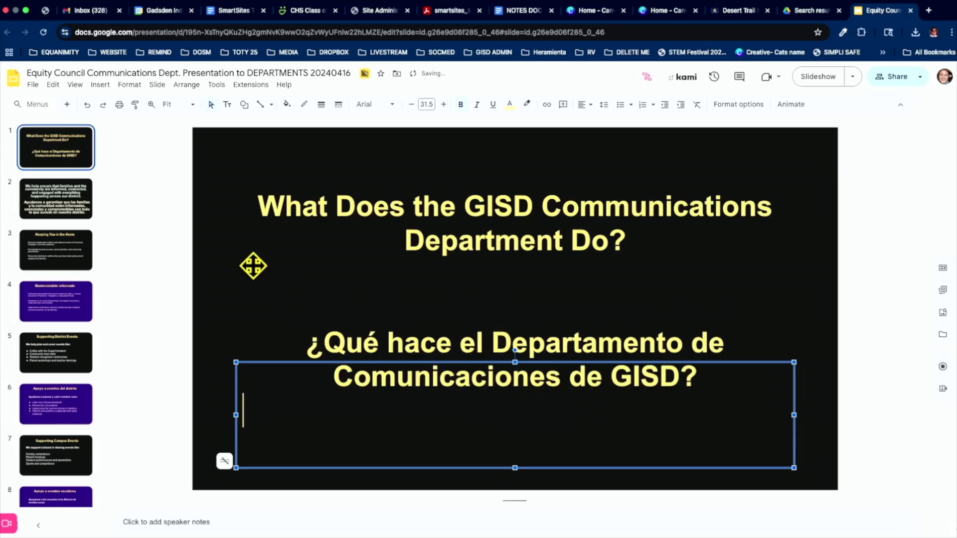
Find the Publish to web command by searching for "publish" and open its settings for this presentation
click(284, 85)
click(307, 102)
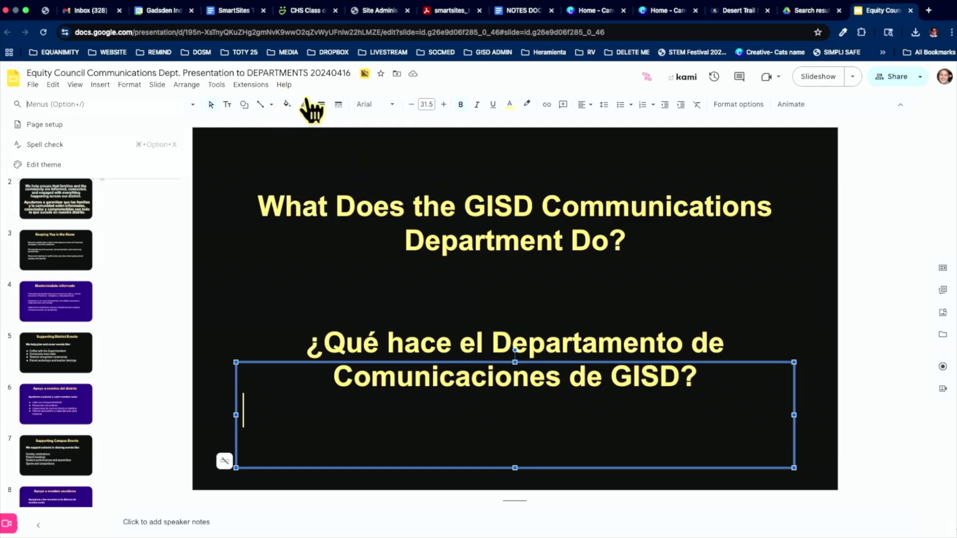
text(publish)
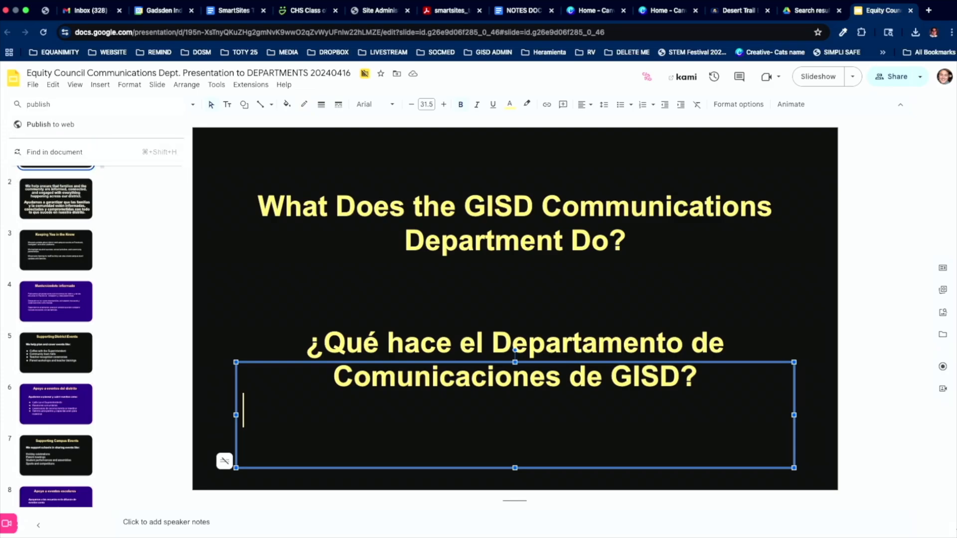
click(44, 129)
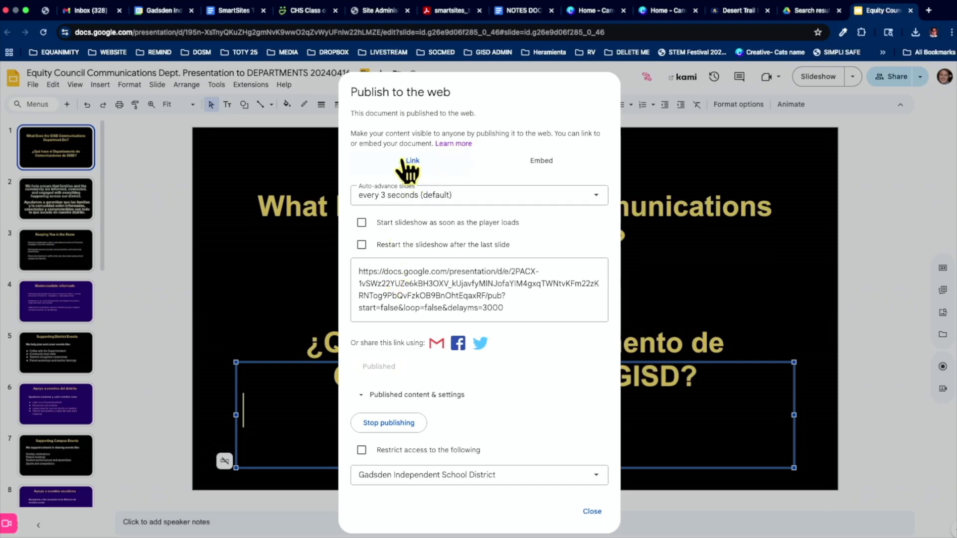
Set the presentation's embed to start when the player loads and restart after the last slide, and copy the embed code
click(557, 171)
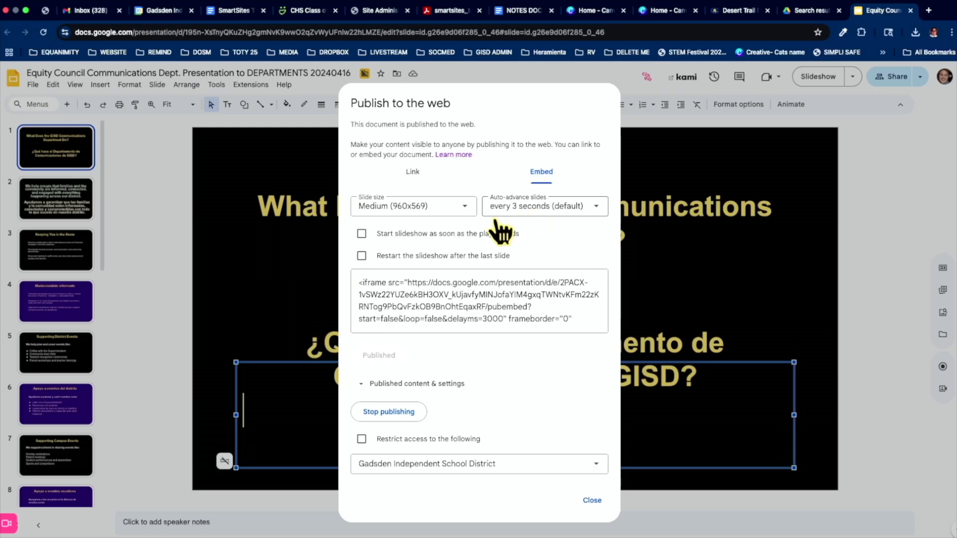
click(361, 234)
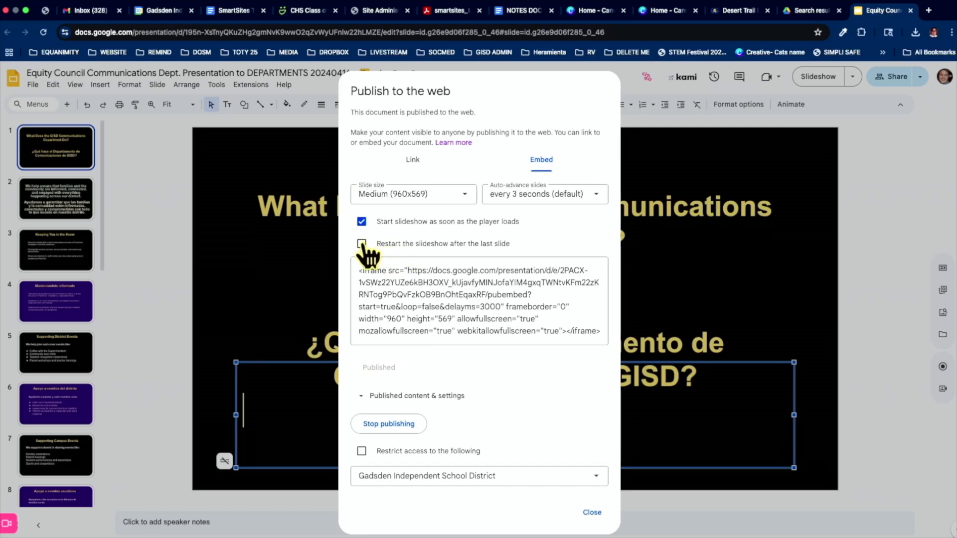
click(361, 244)
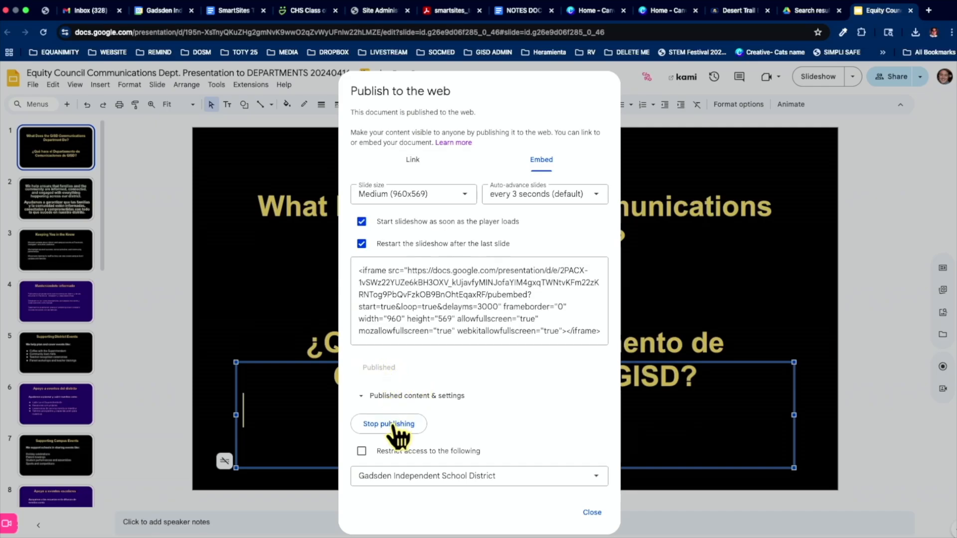
click(435, 298)
key(super+c)
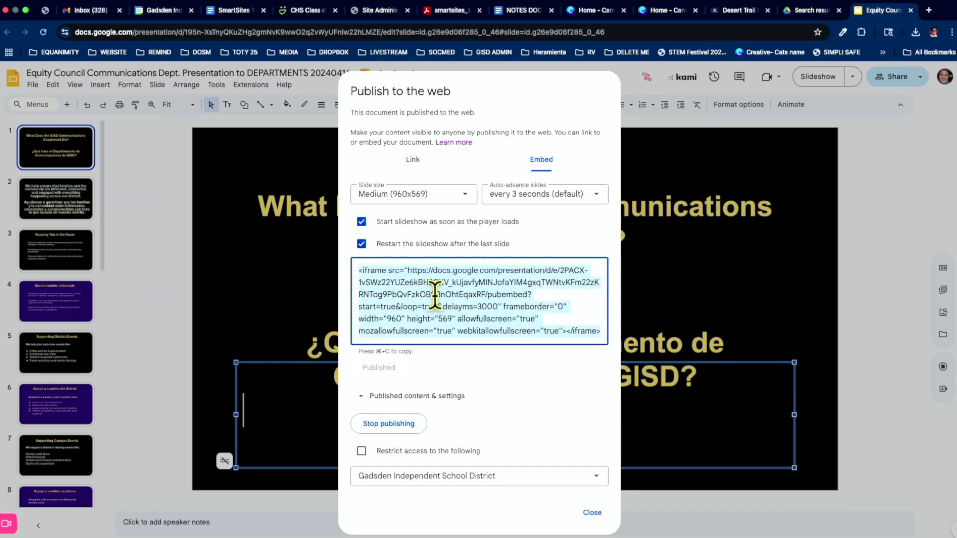
Switch to NOTES DOC 2 in Google Docs and paste the iframe embed code on a new line above the first link
click(524, 12)
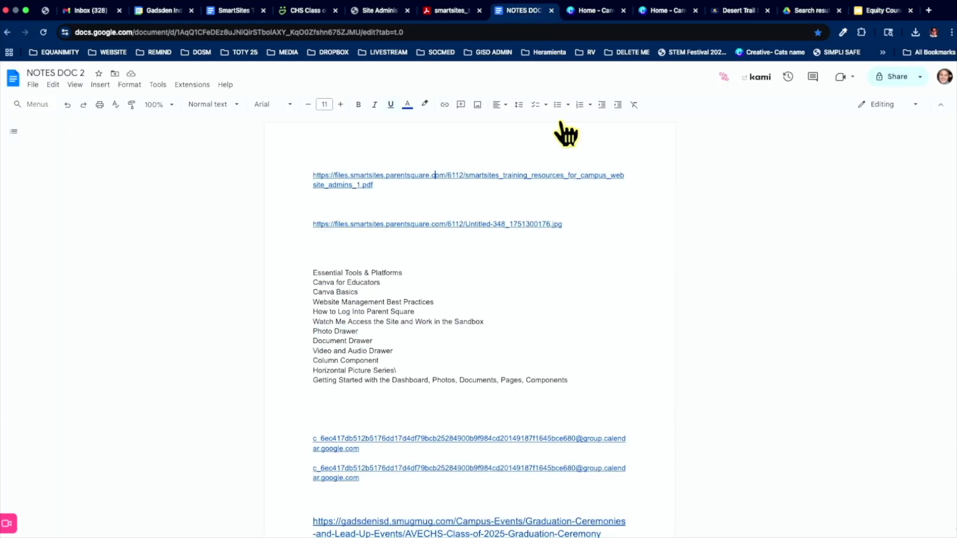
click(307, 171)
key(Return)
key(Return)
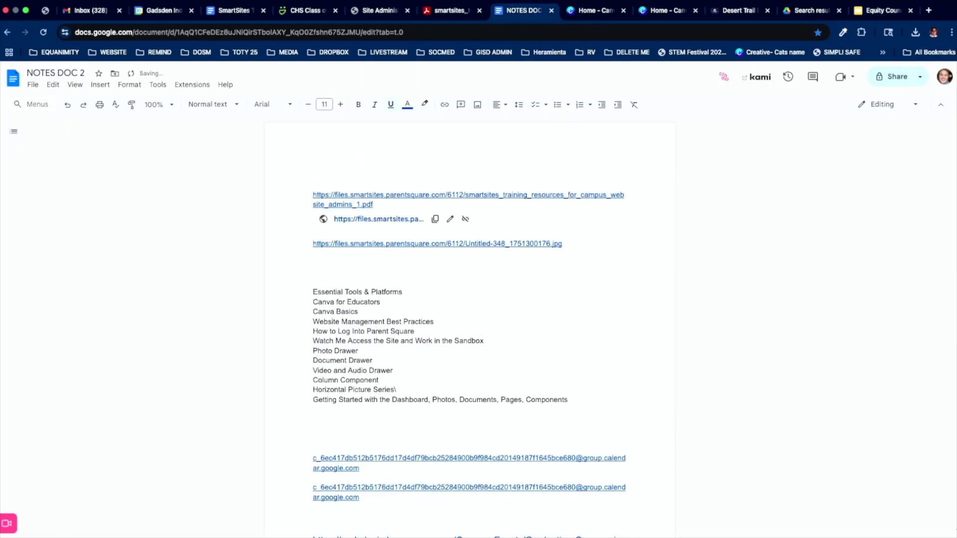
click(313, 175)
key(super+v)
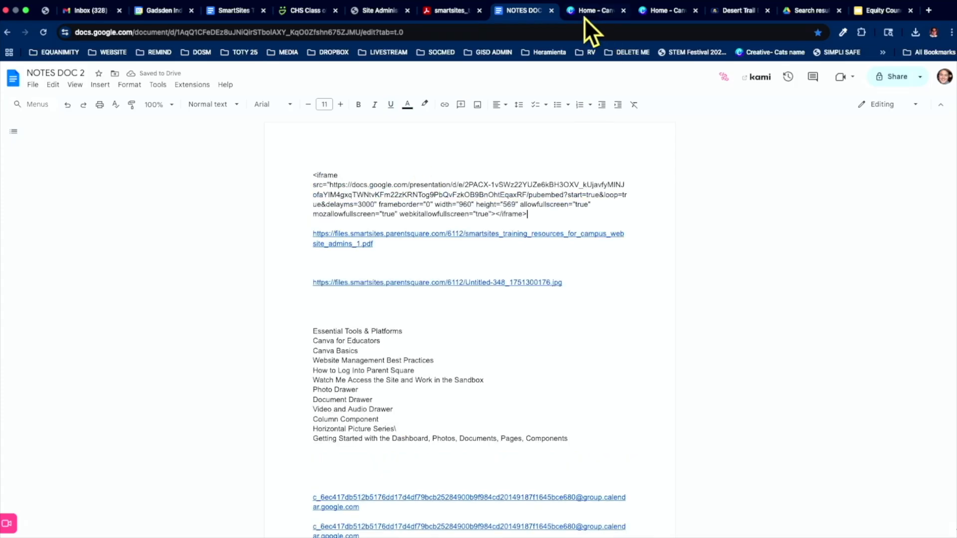
Switch to SmartSites, open the Embed Columns component for editing and paste the Google Slides iframe code into its content source
click(381, 11)
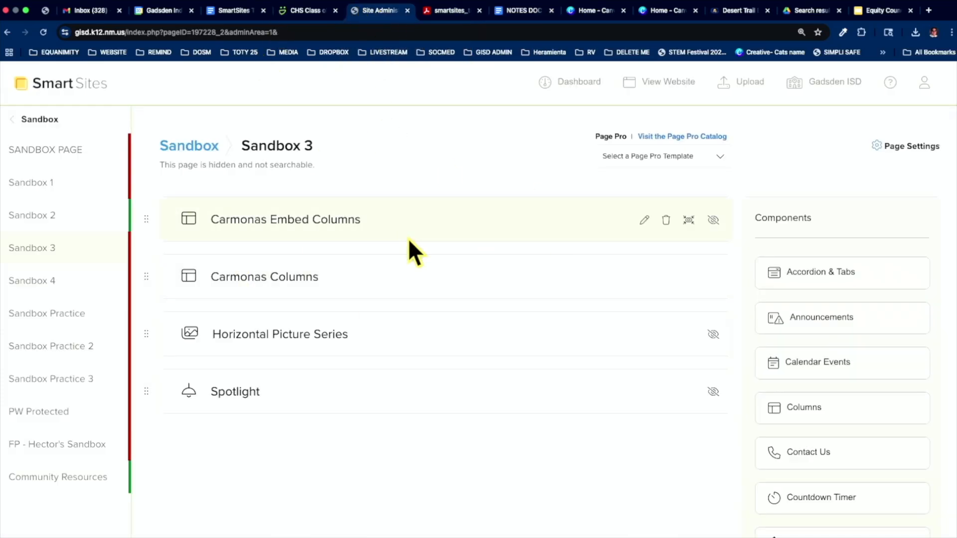
click(645, 225)
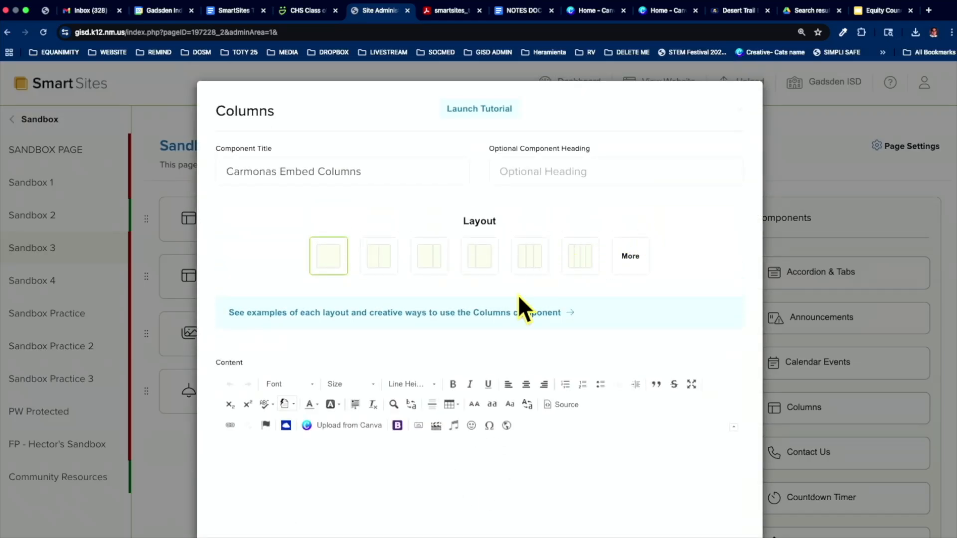
scroll(510, 468, down, 3)
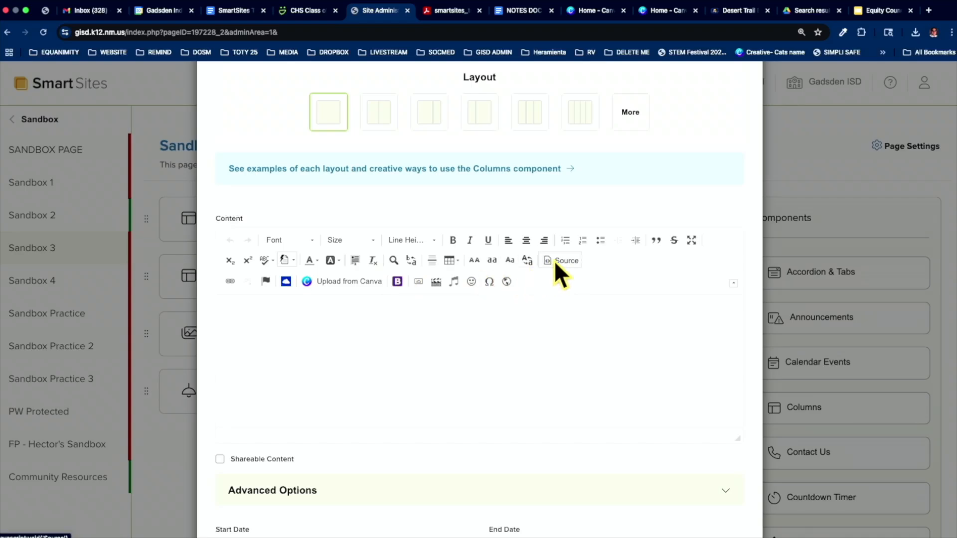
click(567, 260)
click(392, 307)
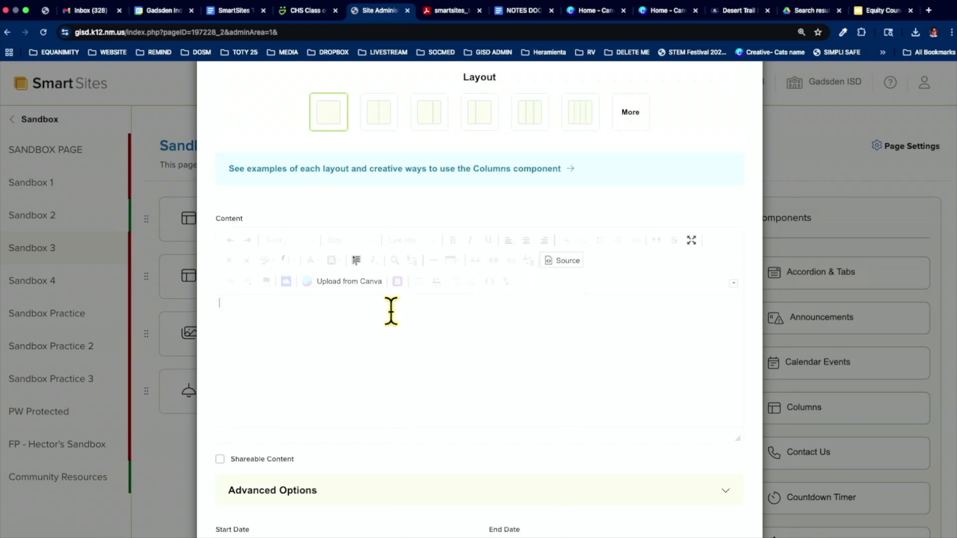
key(super+v)
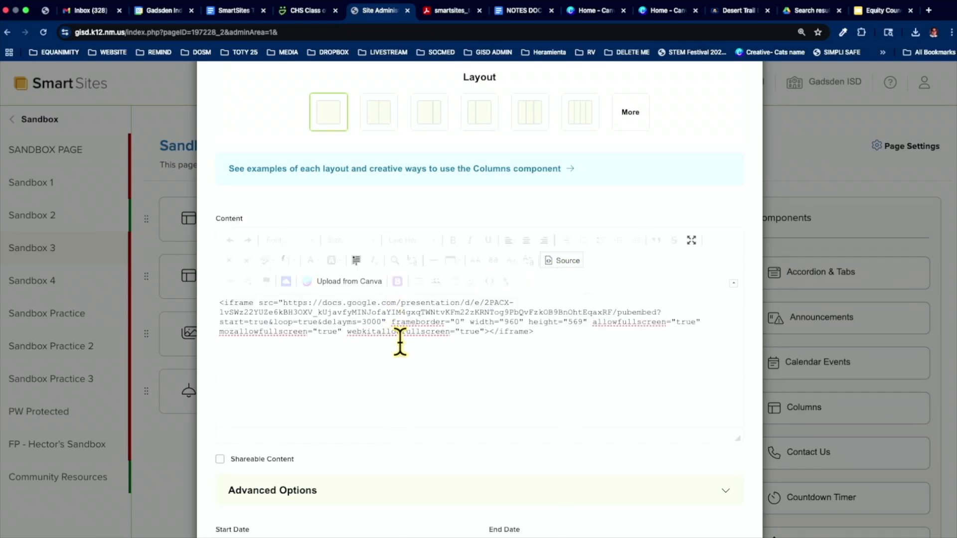
Set the Embed Columns component's start date to 06/30/2025 and its end date to June 2, 2026, and save it
scroll(408, 367, down, 3)
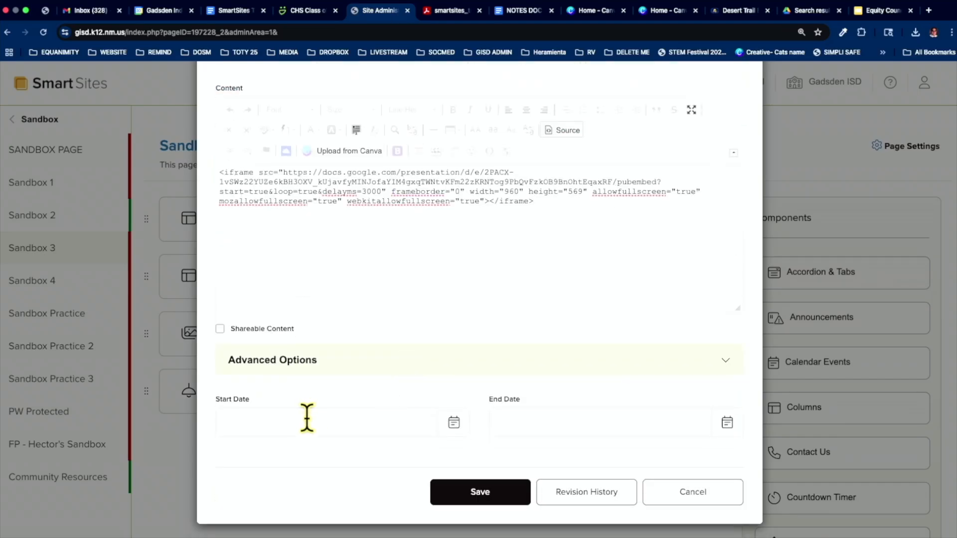
click(305, 419)
click(250, 398)
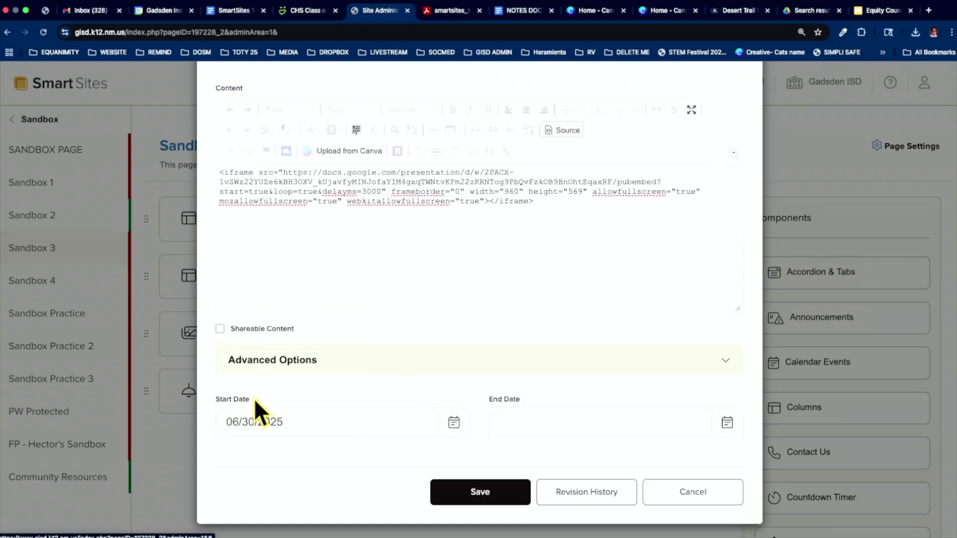
click(518, 424)
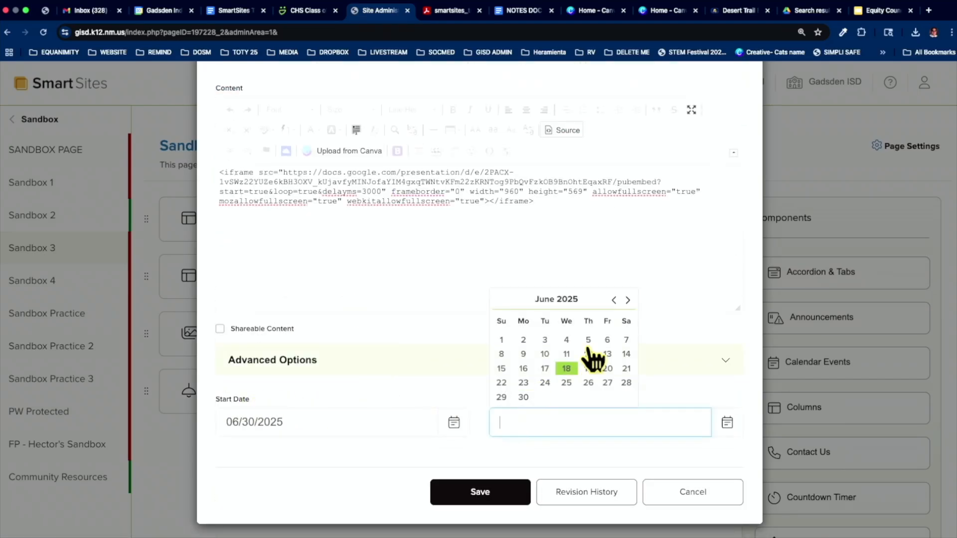
click(627, 300)
click(627, 300)
click(626, 299)
click(627, 300)
click(627, 300)
click(627, 300)
click(627, 299)
click(626, 300)
click(627, 300)
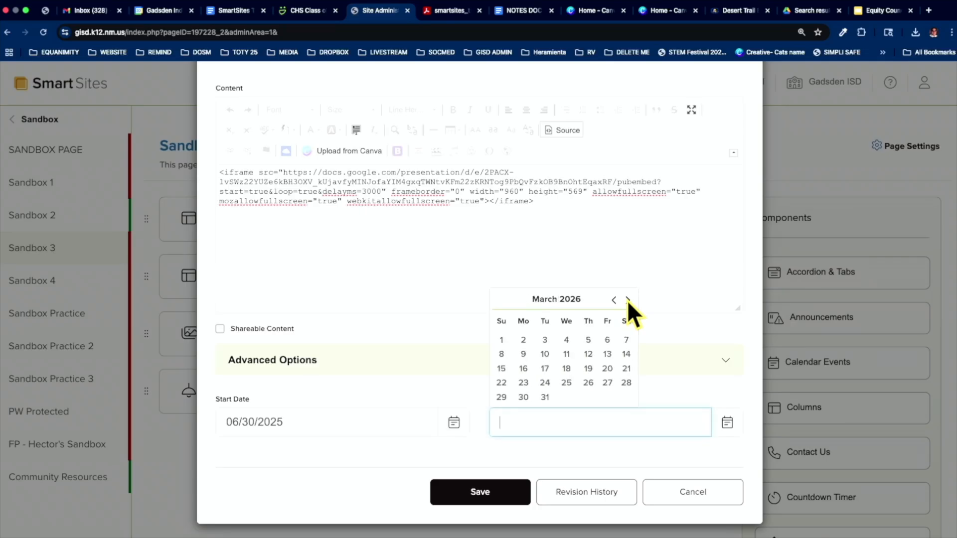
click(626, 299)
click(627, 300)
click(627, 300)
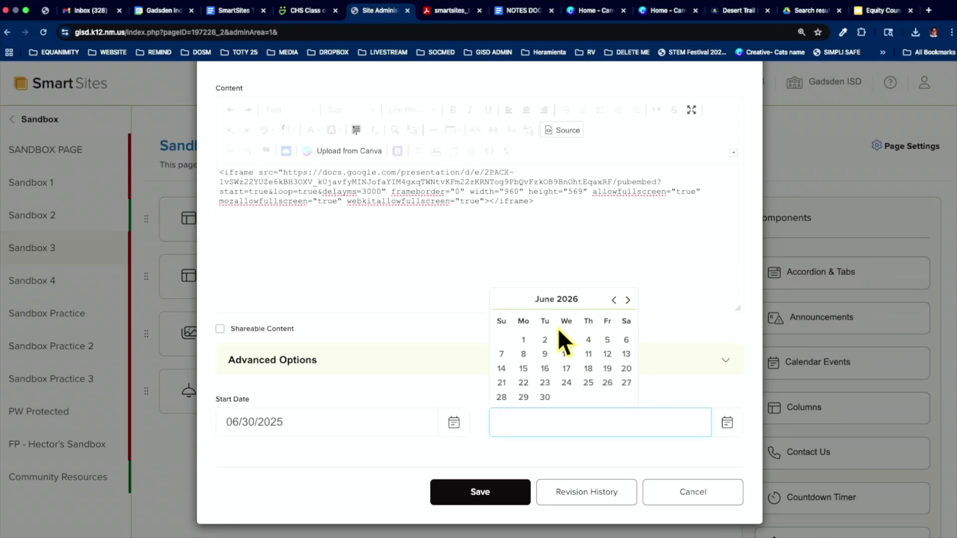
click(545, 339)
click(481, 496)
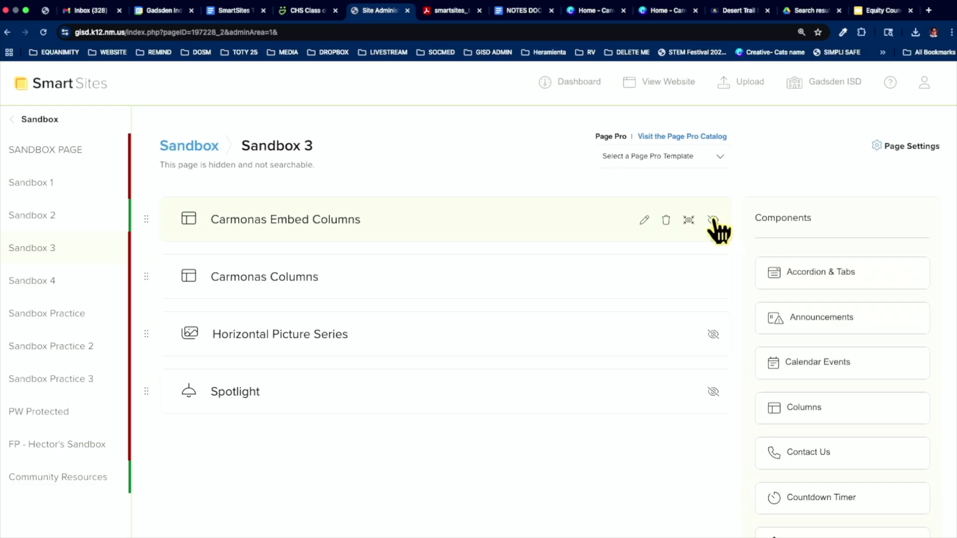
View the Sandbox 3 page on the website and check the embedded slide presentation
click(665, 86)
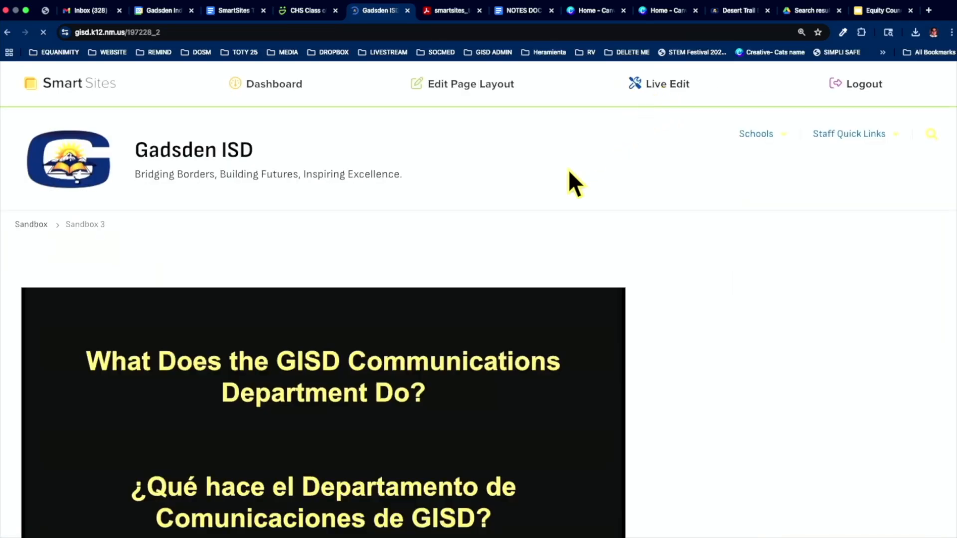
scroll(569, 171, down, 3)
scroll(569, 171, down, 1)
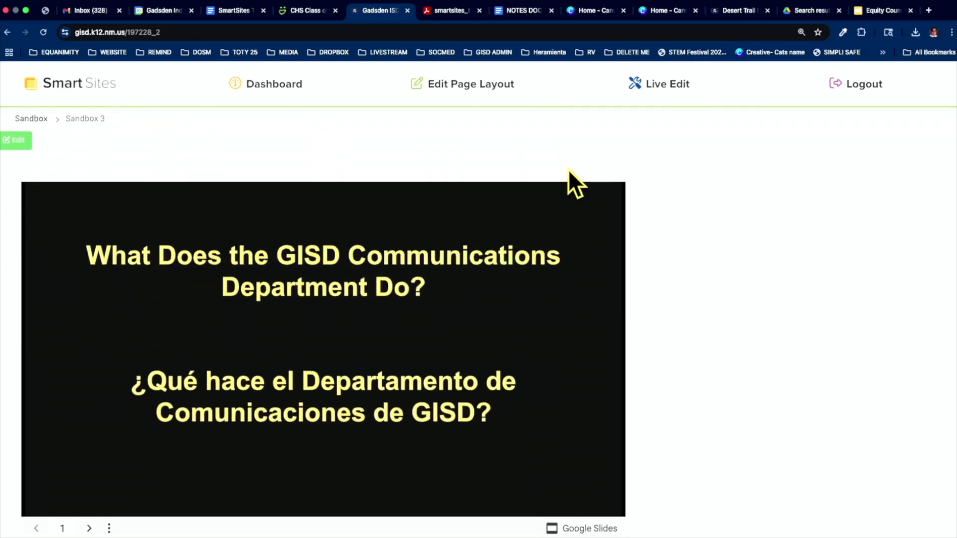
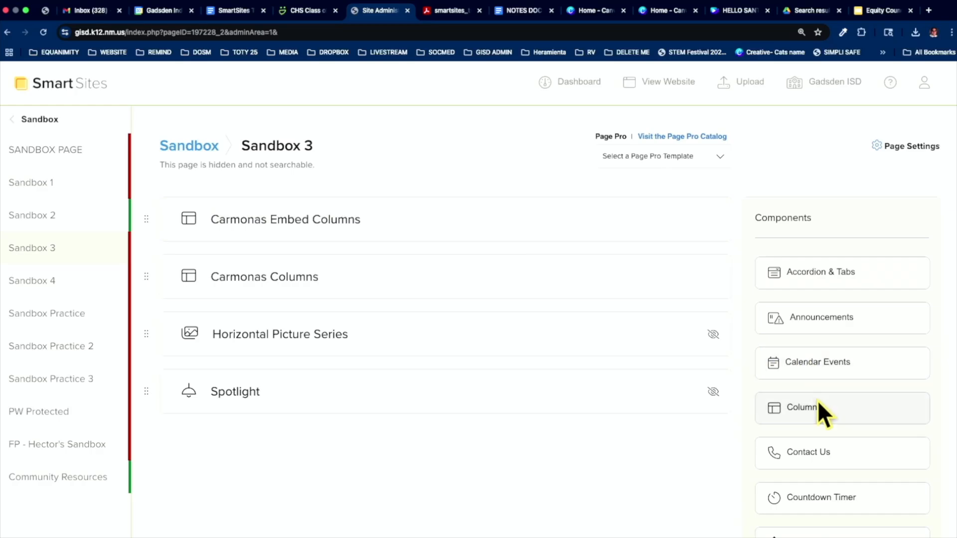
Add a new Columns component to Sandbox 3 and paste the Canva video embed code into its content source
click(817, 406)
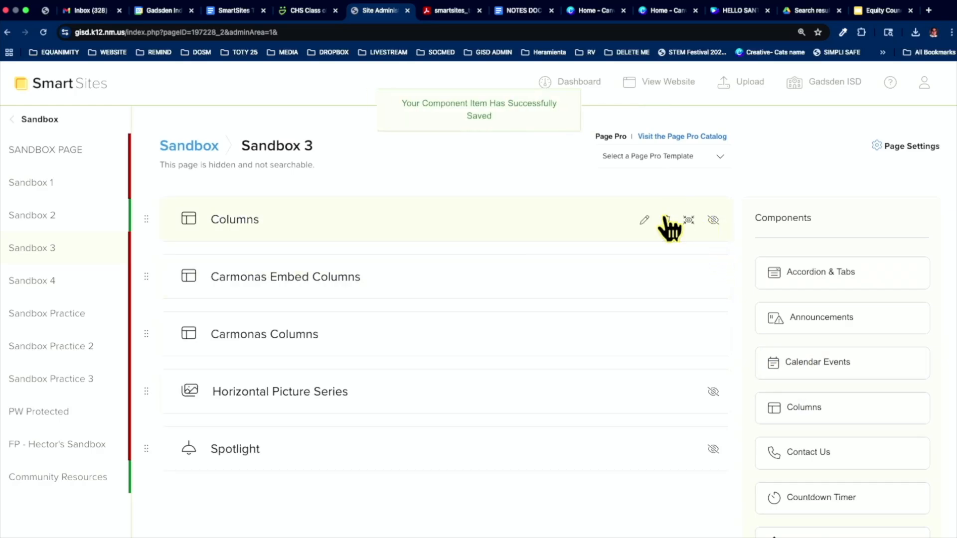
click(644, 221)
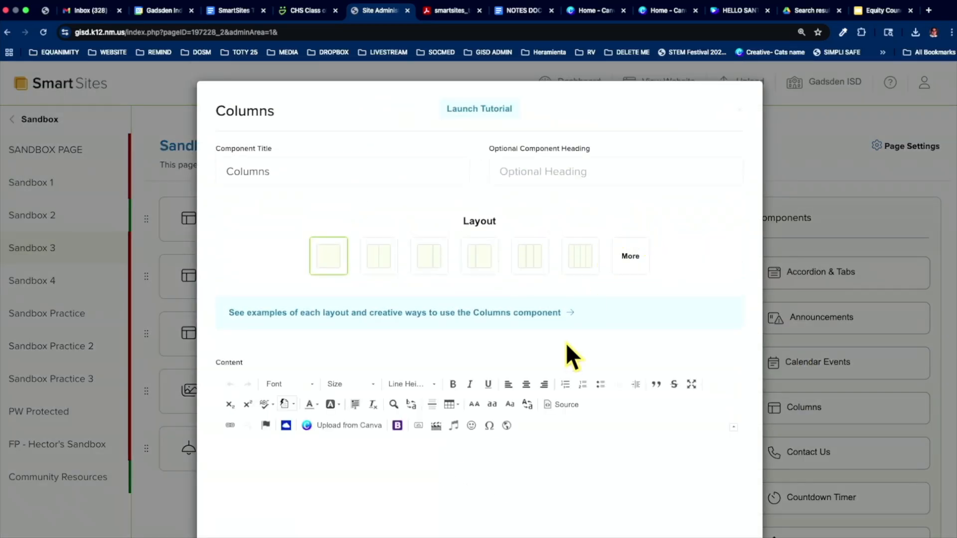
click(558, 404)
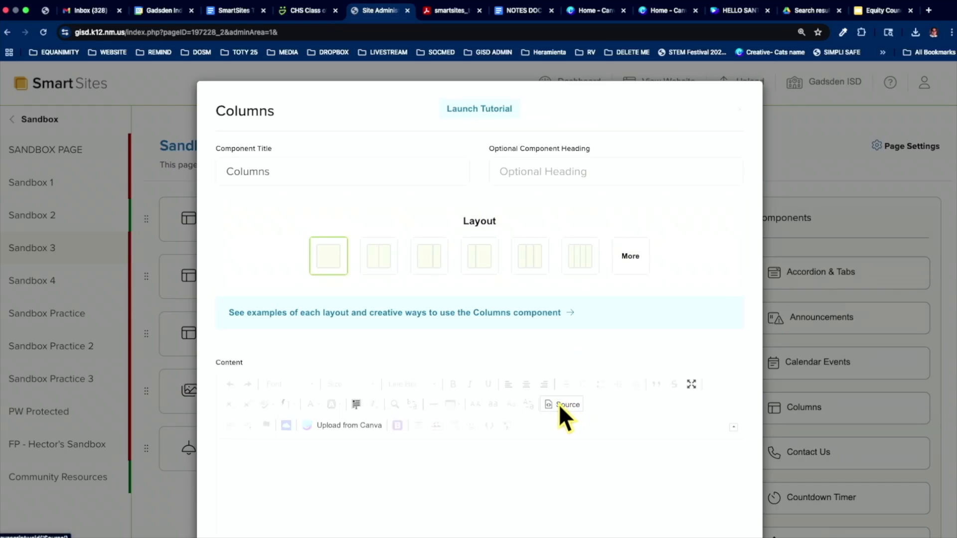
text(<div style="position: relative; width: 100%; height: 0; padding-top: 56.2500%;  padding-bottom: 0; box-shadow: 0 2px 8px 0 rgba(63,69,81,0.16); margin-top: 1.6em; margin-bottom: 0.9em; overflow: hidden;  border-radius: 8px; will-change: transform;">   <iframe loading="lazy" style="position: absolute; width: 100%; height: 100%; top: 0; left: 0; border: none; padding: 0;margin: 0;"     src="https://www.canva.com/design/DAGrjtbKhRg/2_ym35sVovKyhxv2alnjXQ/watch?embed" allowfullscreen="allowfullscreen" allow="fullscreen">   </iframe> </div> <a href="https:&#x2F;&#x2F;www.canva.com&#x2F;design&#x2F;DAGrjtbKhRg&#x2F;2_ym35sVovKyhxv2alnjXQ&#x2F;watch?utm_content=DAGrjtbKhRg&amp;utm_campaign=designshare&amp;utm_medium=embeds&amp;utm_source=link" target="_blank" rel="noopener">HELLO SANTA TERESA ELEMENTARY</a> by Guillermo Carmona)
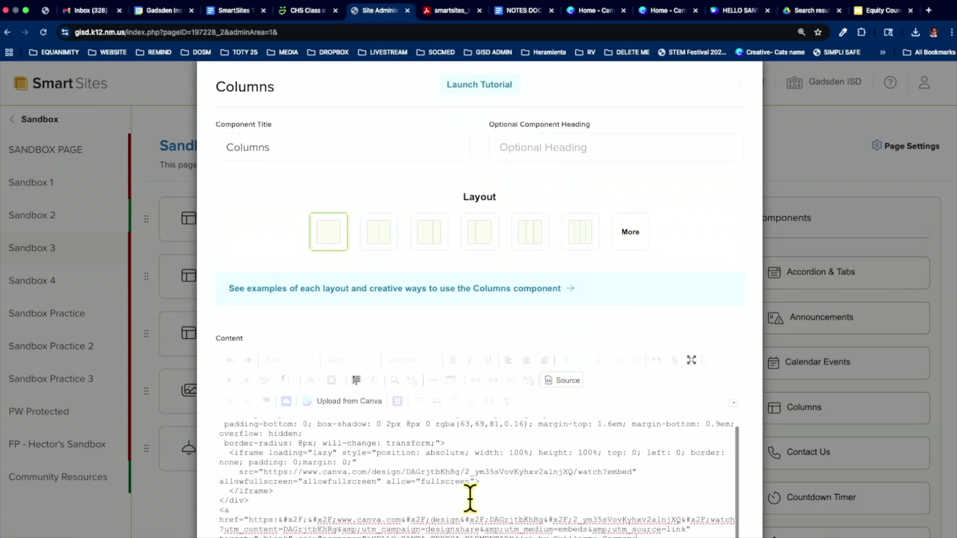
Set the new Columns component's start date to 06/30/2025 and end date to 08/07/2025, and save it
scroll(465, 493, down, 5)
click(313, 418)
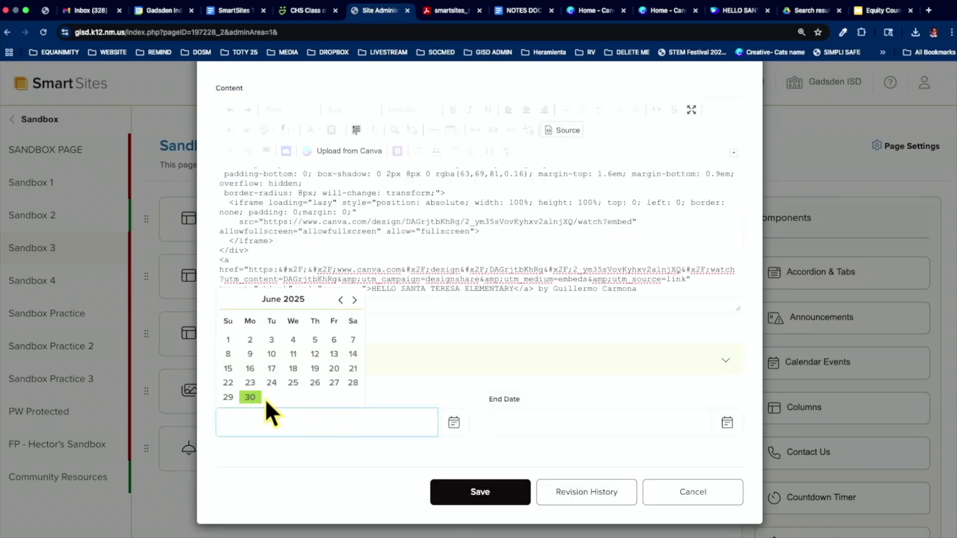
click(250, 397)
click(547, 421)
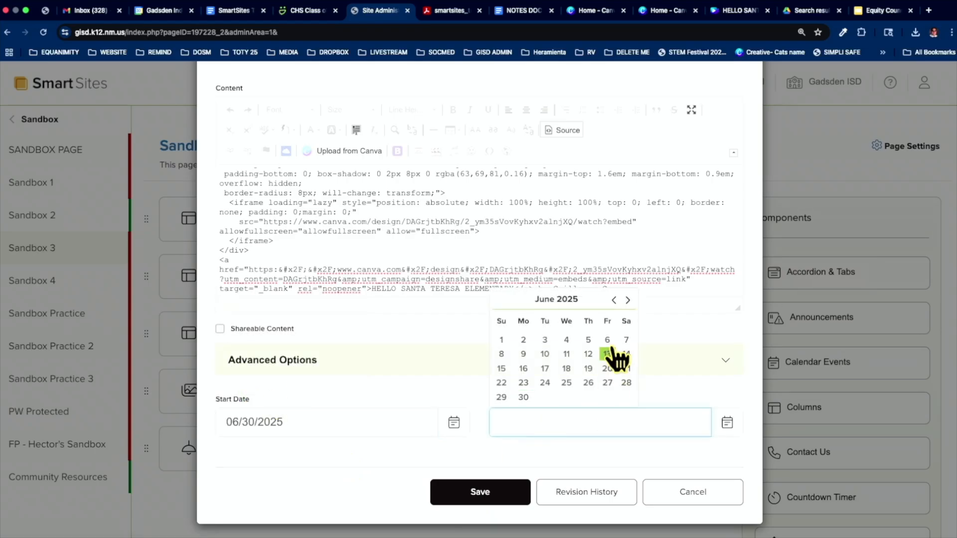
click(628, 300)
click(628, 300)
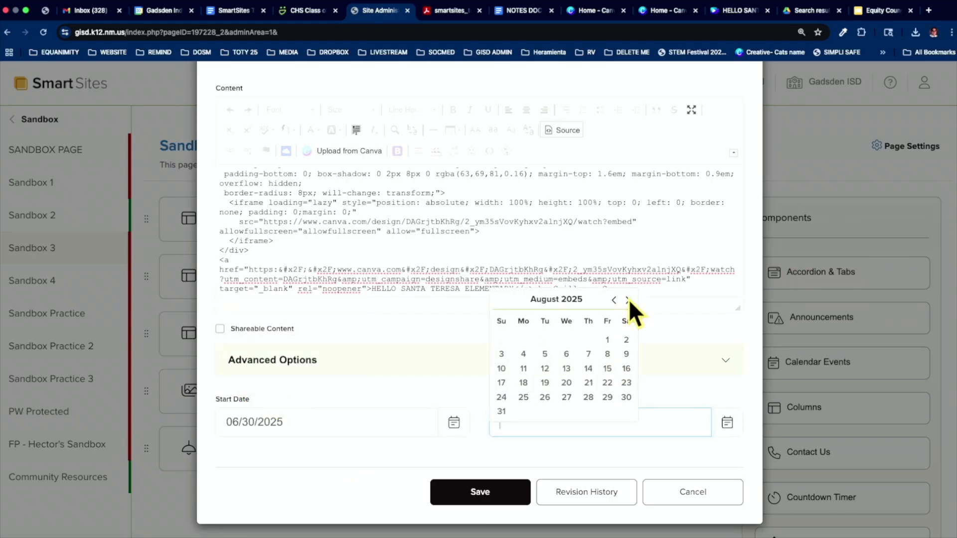
click(588, 354)
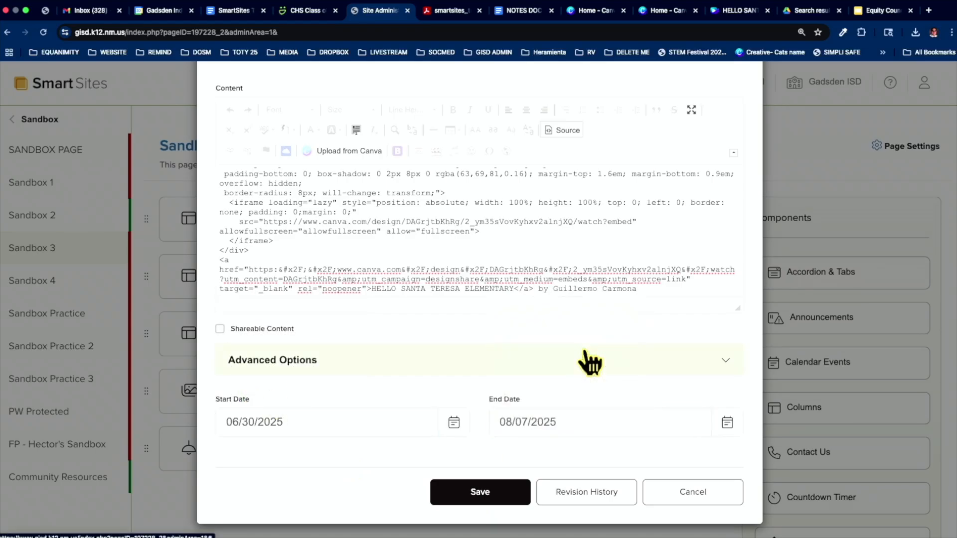
click(487, 490)
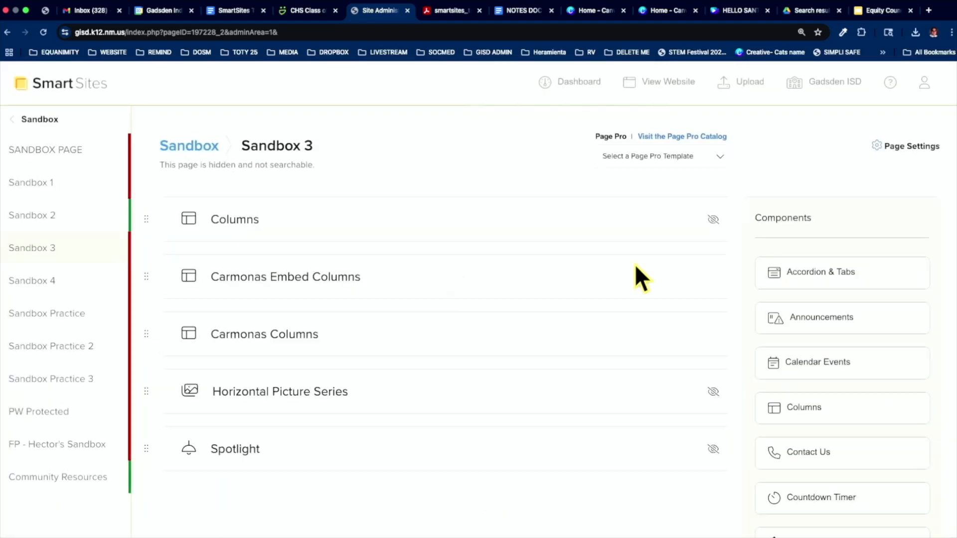
Retitle the new Columns component as "Columns Video Embed" and save it
mouse_move(600, 231)
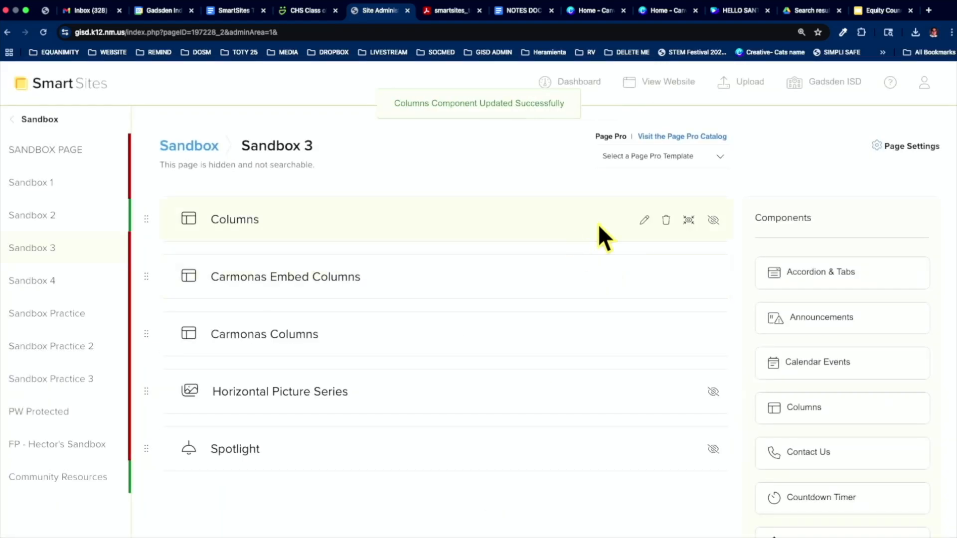
click(644, 221)
click(306, 175)
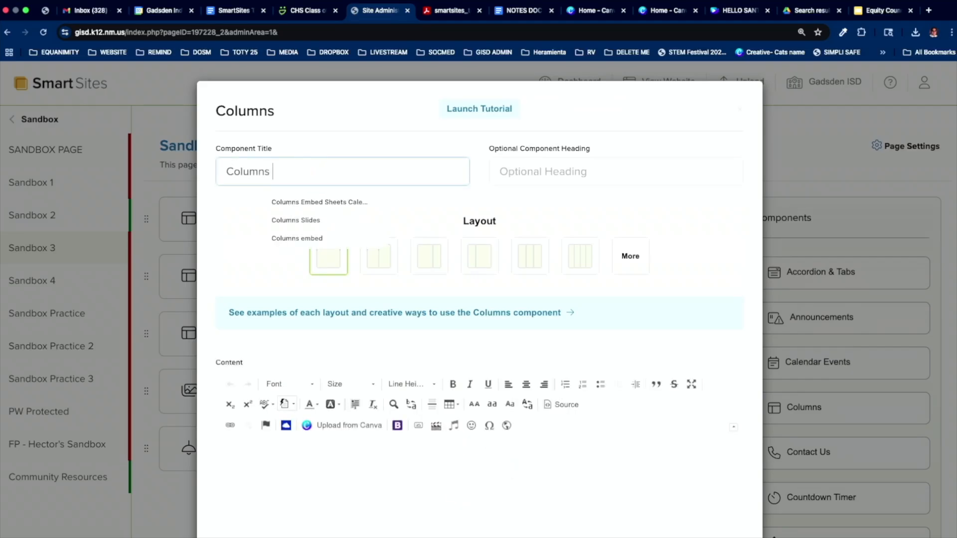
text(Video Emb)
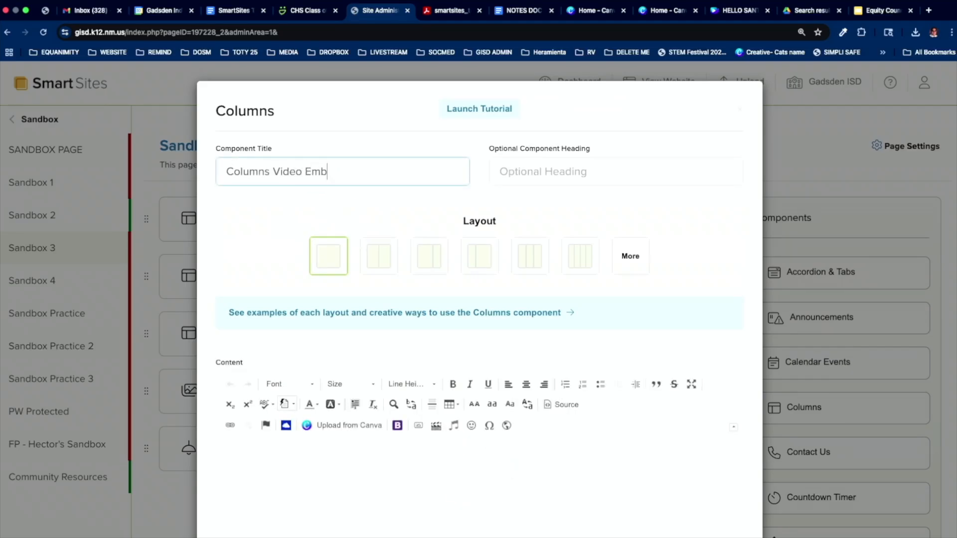
text(ed)
scroll(395, 263, down, 5)
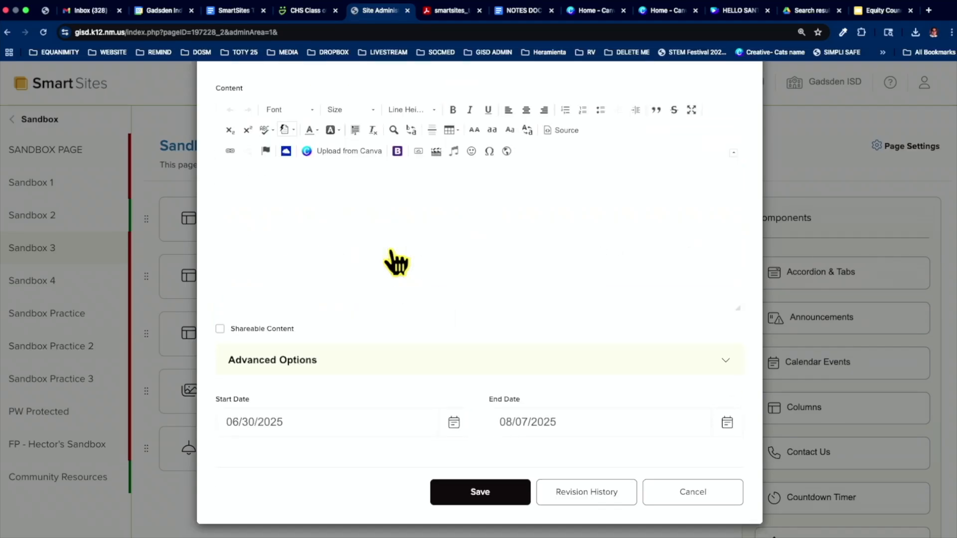
click(461, 492)
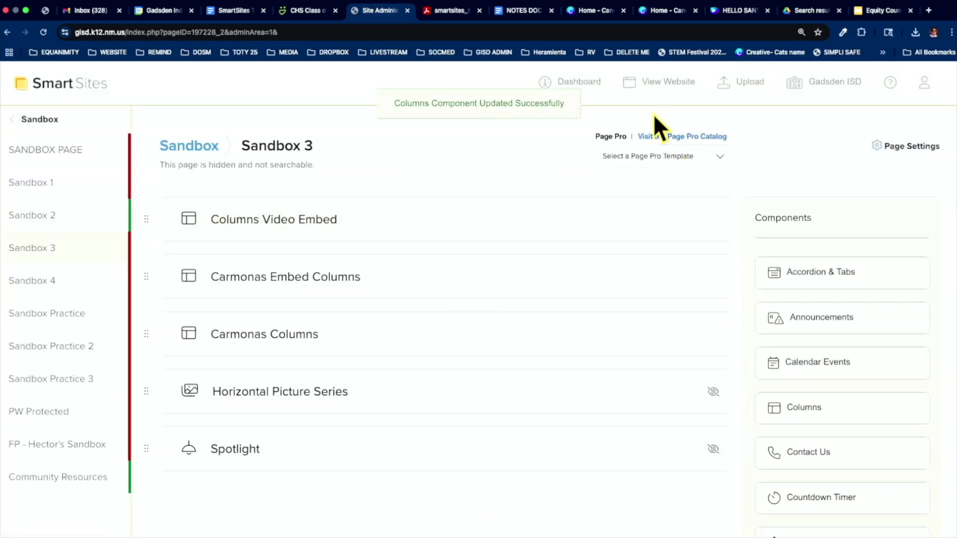
View the Sandbox 3 page on the website, play the embedded Canva video briefly, pause it and check how it displays
click(658, 82)
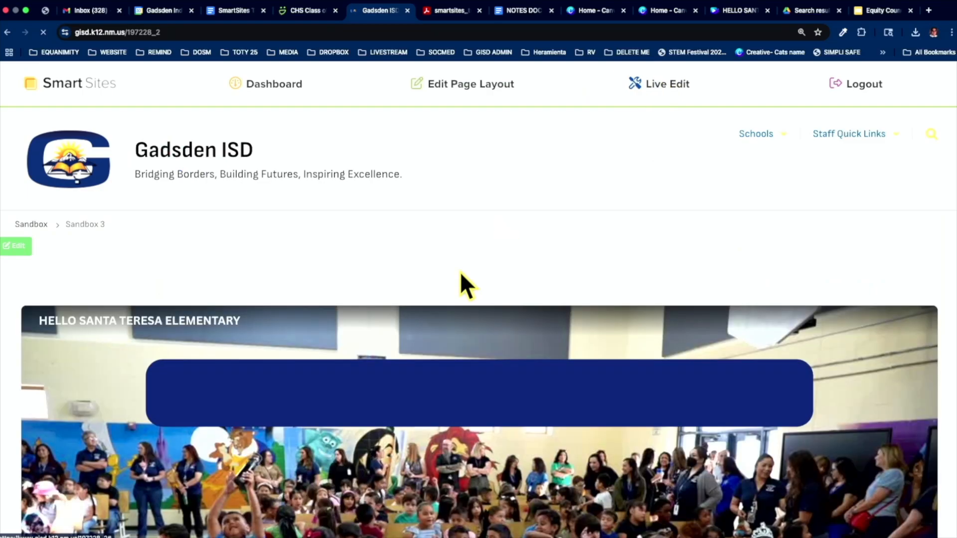
scroll(459, 271, down, 8)
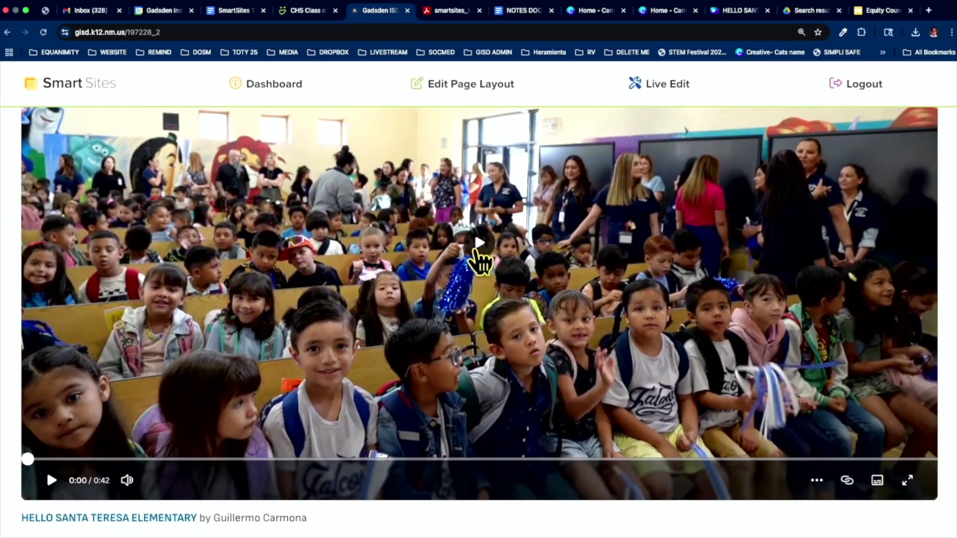
click(476, 250)
scroll(487, 344, up, 1)
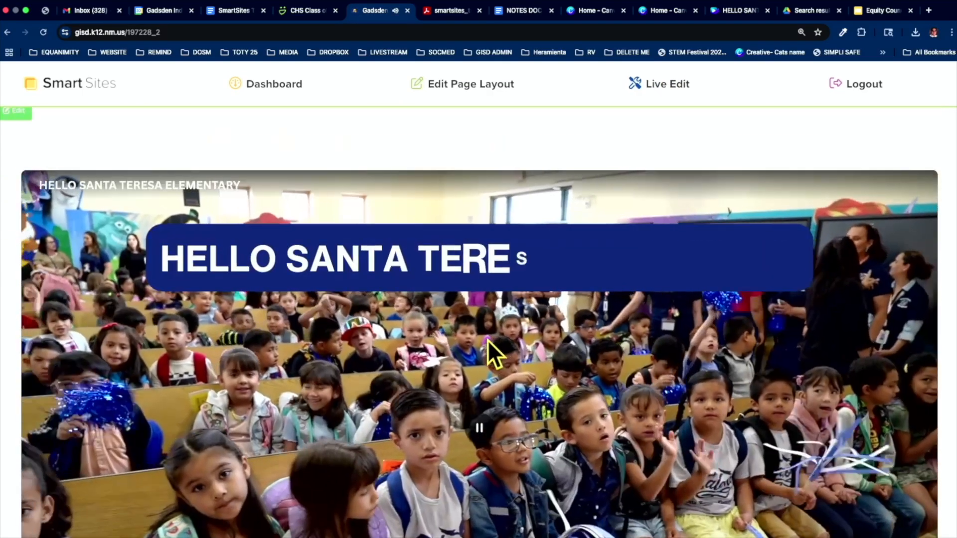
scroll(488, 339, down, 3)
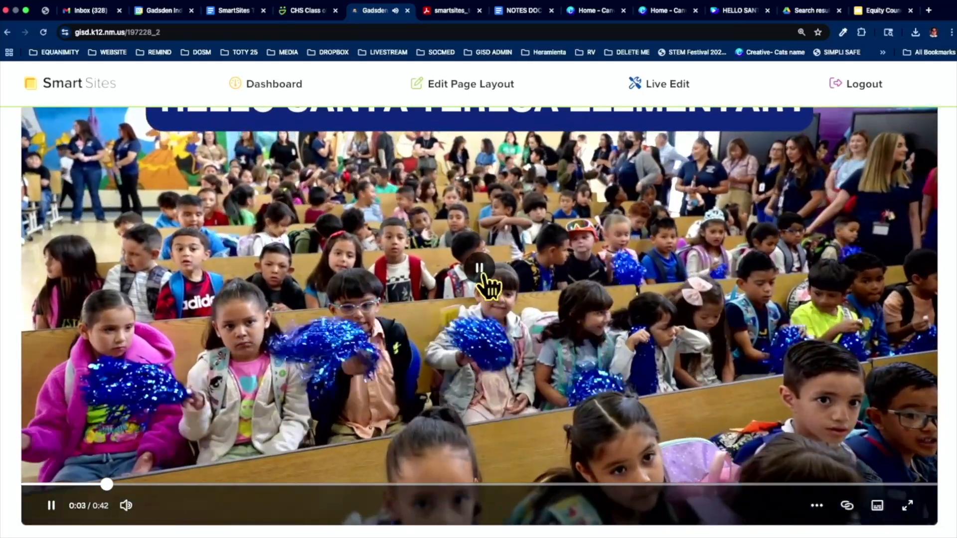
click(482, 276)
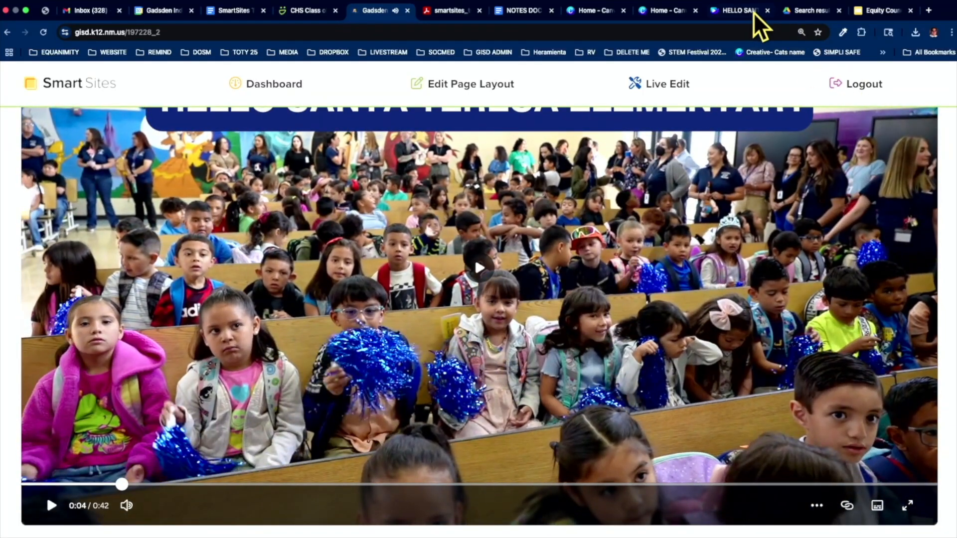
scroll(694, 229, up, 4)
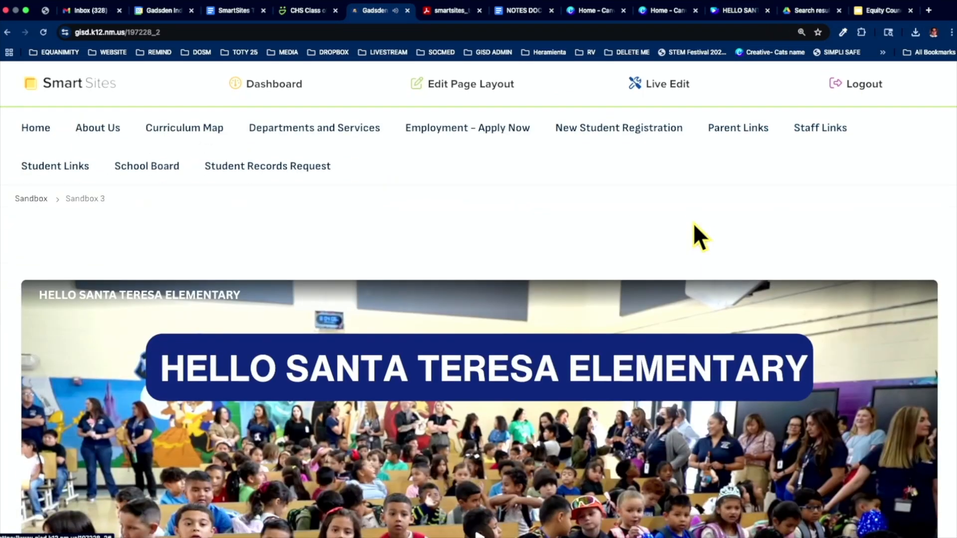
scroll(692, 223, down, 2)
scroll(584, 187, up, 4)
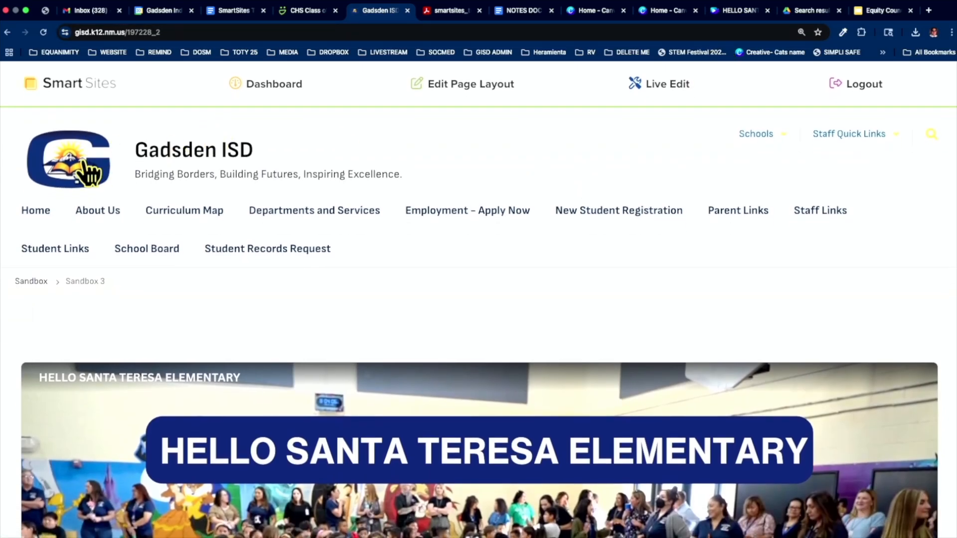
View the Gadsden ISD home page, open the School Board page and examine its board members, committees, goals and embedded candidate form
click(84, 167)
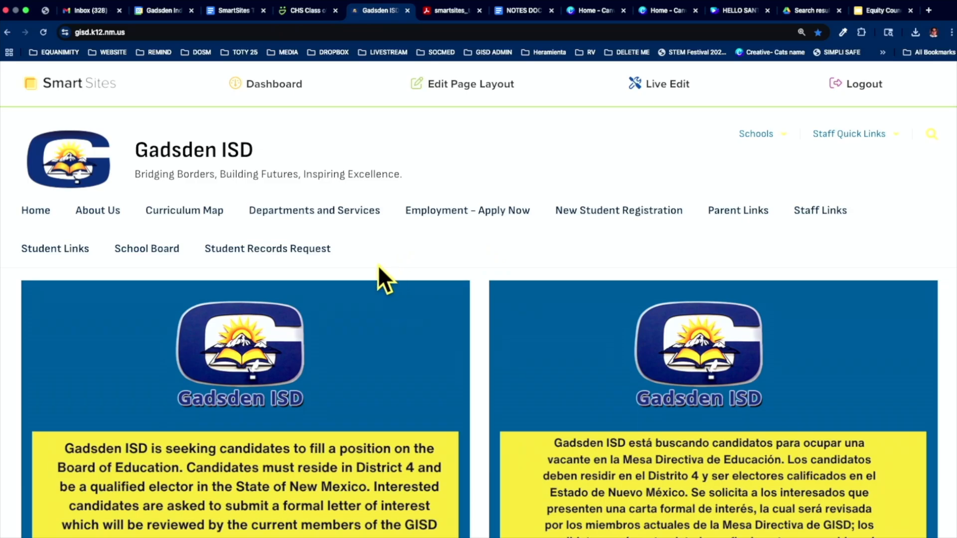
click(129, 253)
scroll(386, 312, down, 15)
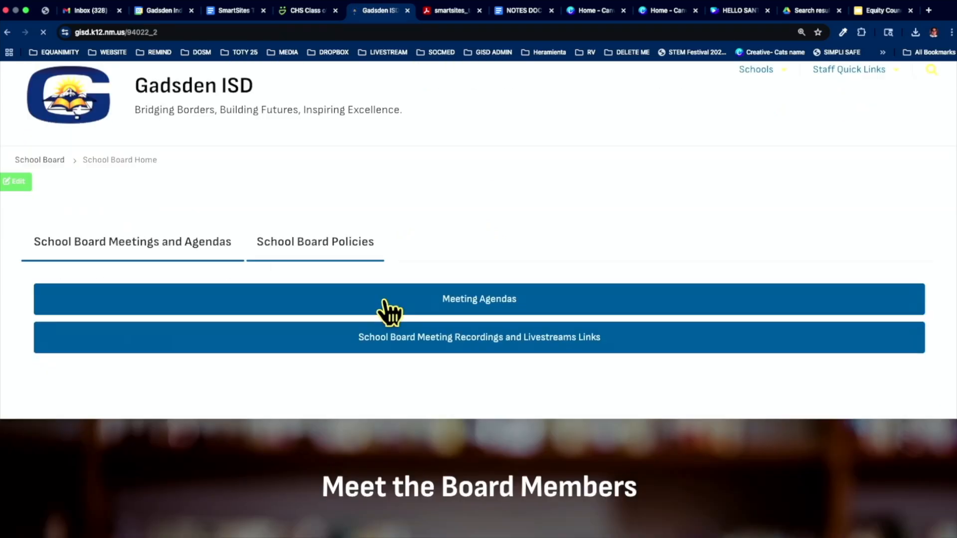
scroll(387, 305, down, 12)
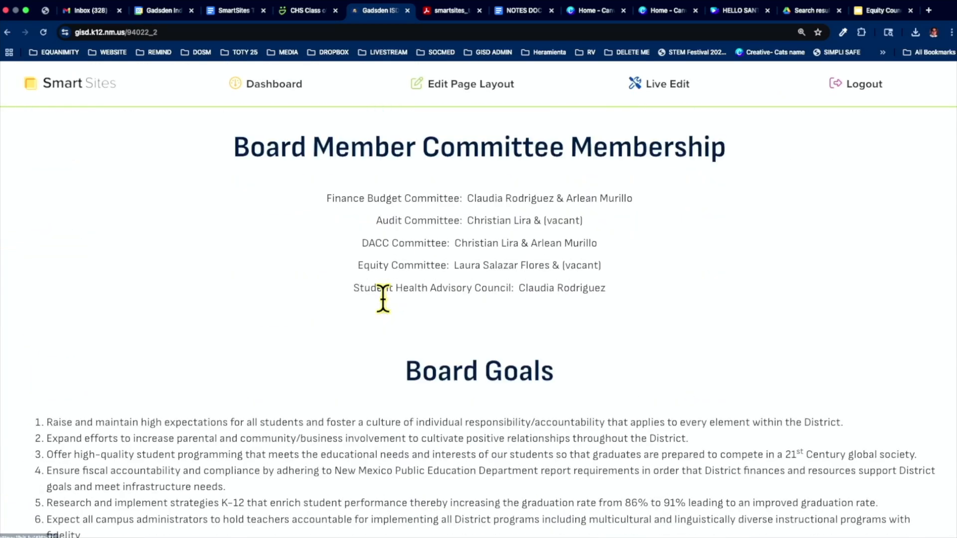
scroll(424, 419, down, 8)
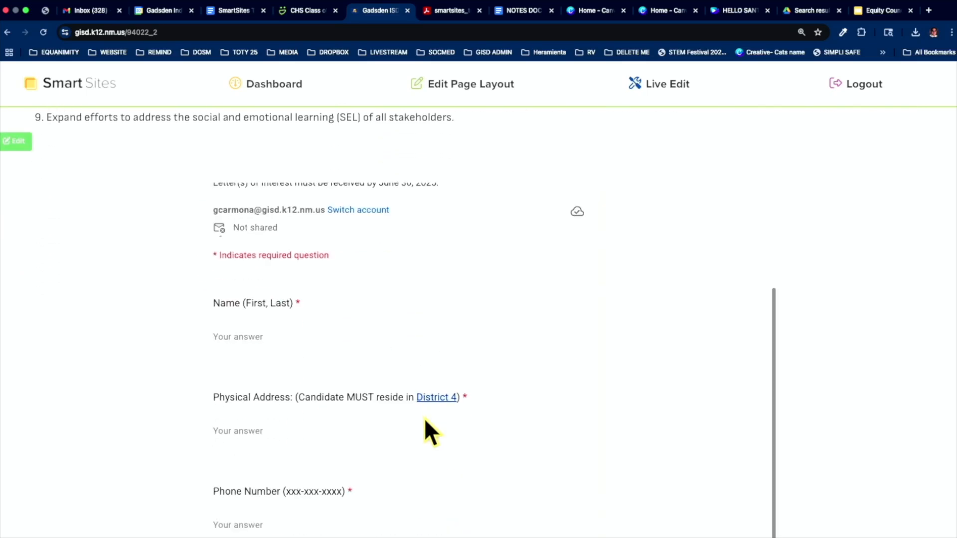
scroll(425, 420, up, 8)
scroll(425, 420, up, 12)
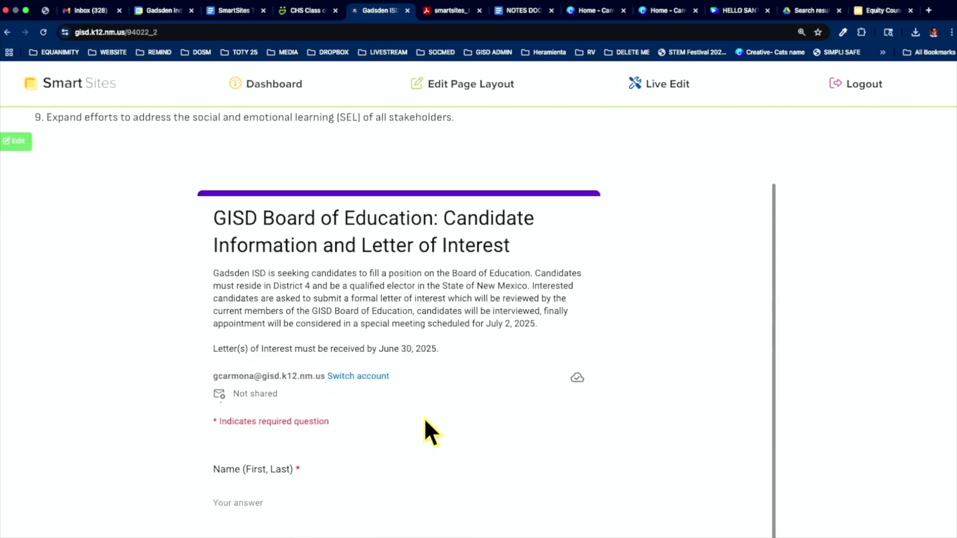
scroll(424, 417, up, 10)
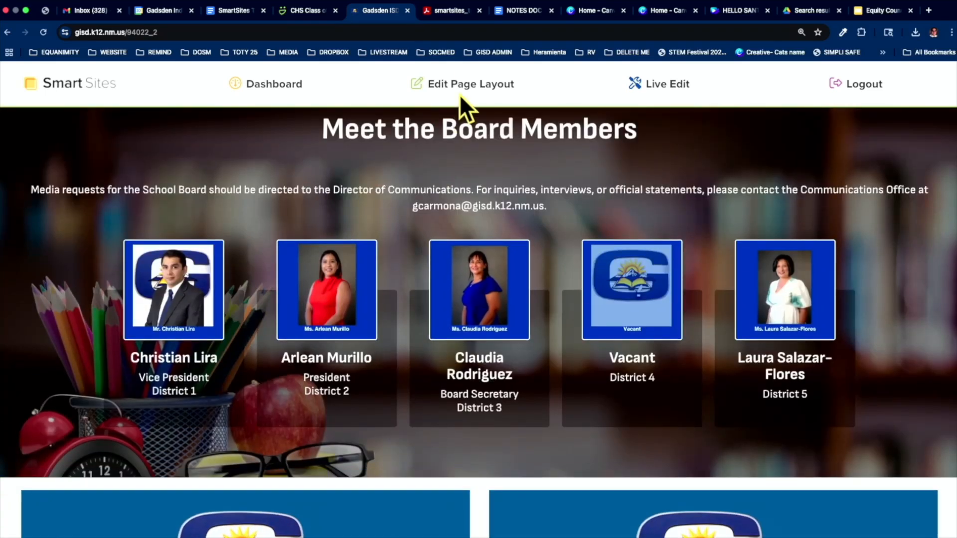
Switch to the SmartSites Training Resources document in Google Docs and review its calendar and Facebook feed embedding tutorials and essential tools
click(308, 13)
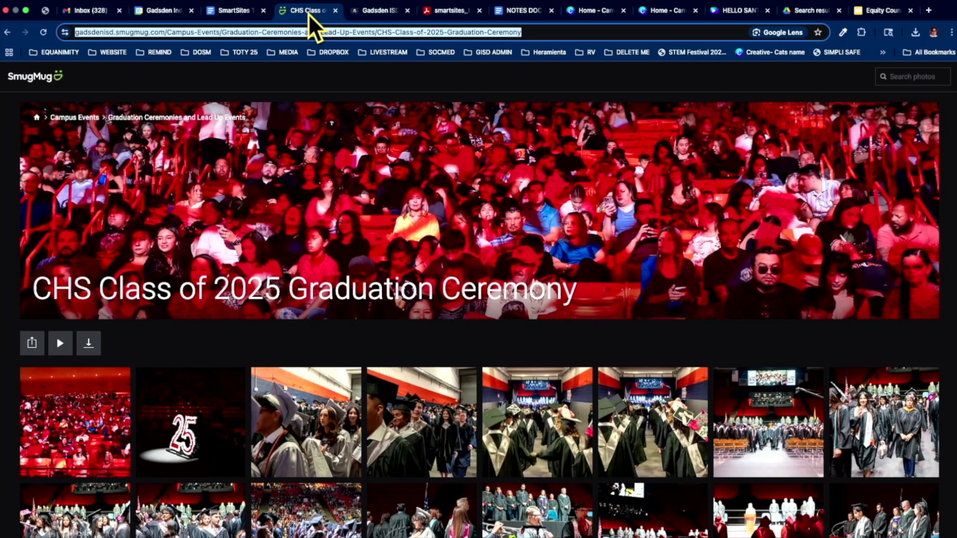
click(379, 8)
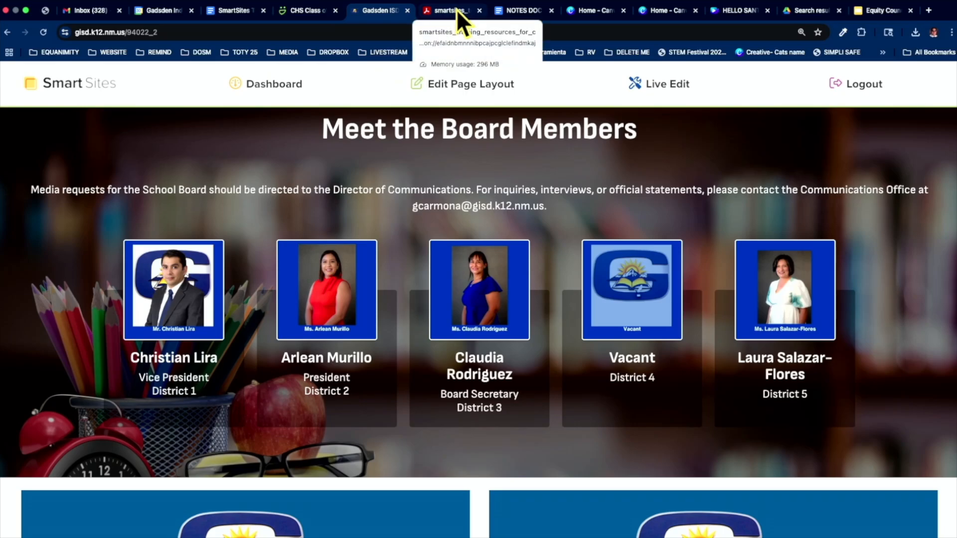
click(235, 11)
scroll(318, 244, down, 15)
scroll(318, 244, down, 10)
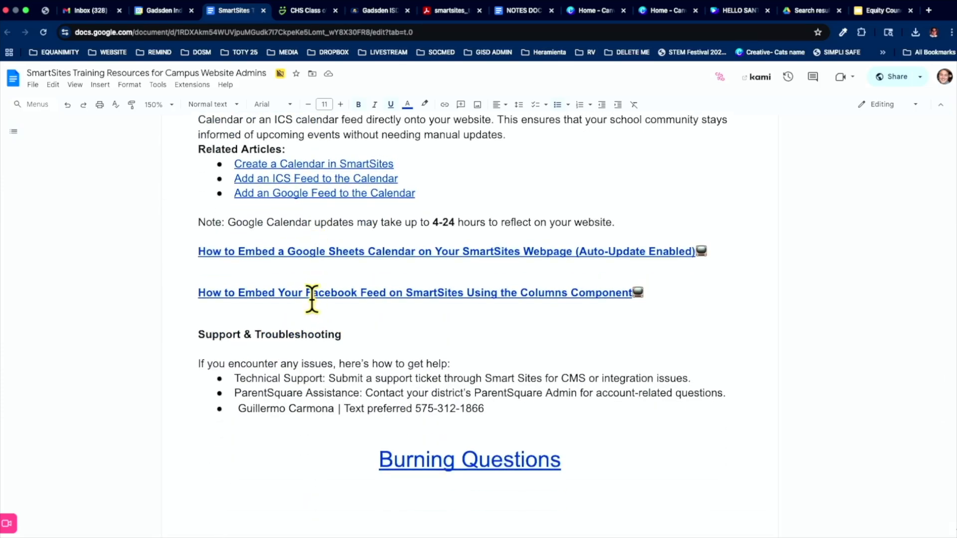
click(292, 252)
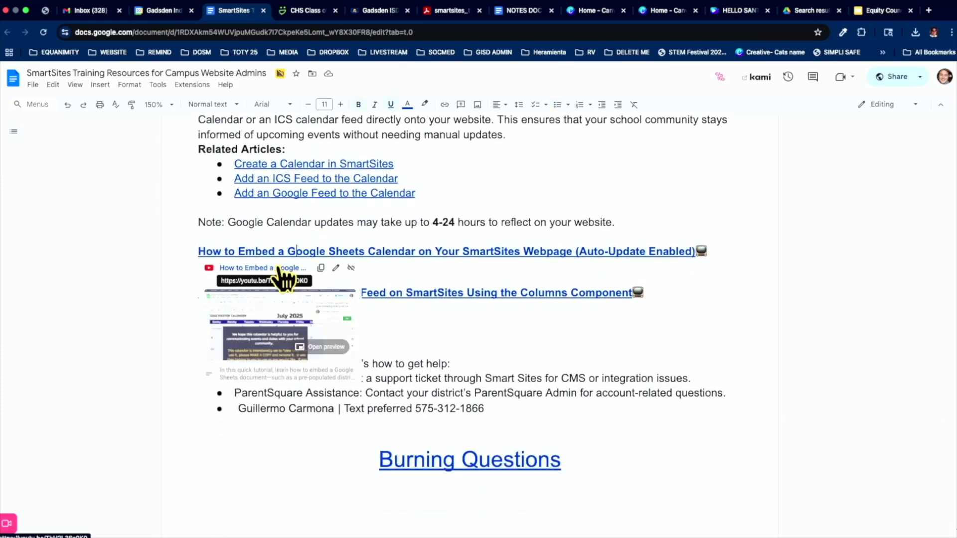
click(529, 158)
scroll(530, 160, up, 10)
scroll(530, 160, up, 3)
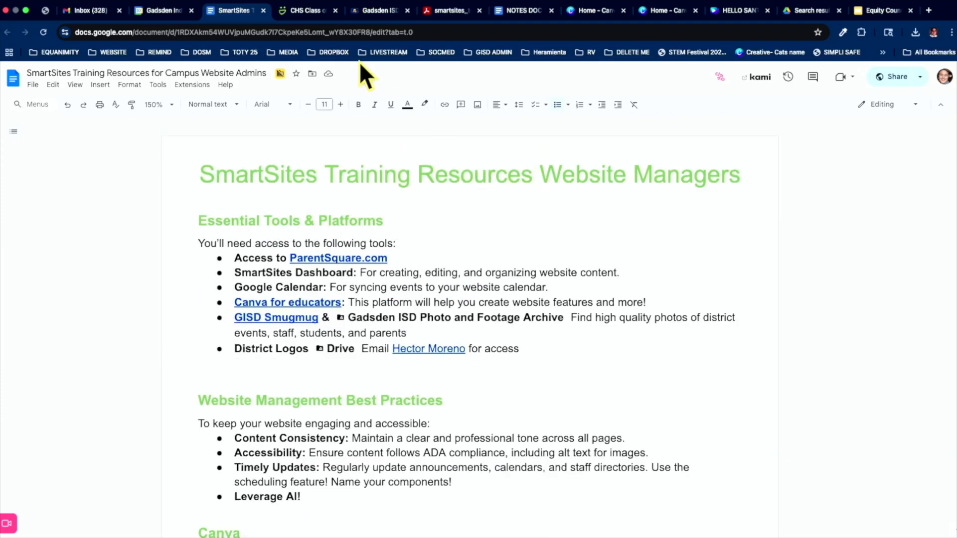
Return to the Gadsden ISD home page and examine its bilingual picture pairs, from the candidate notices to the district calendars
click(379, 11)
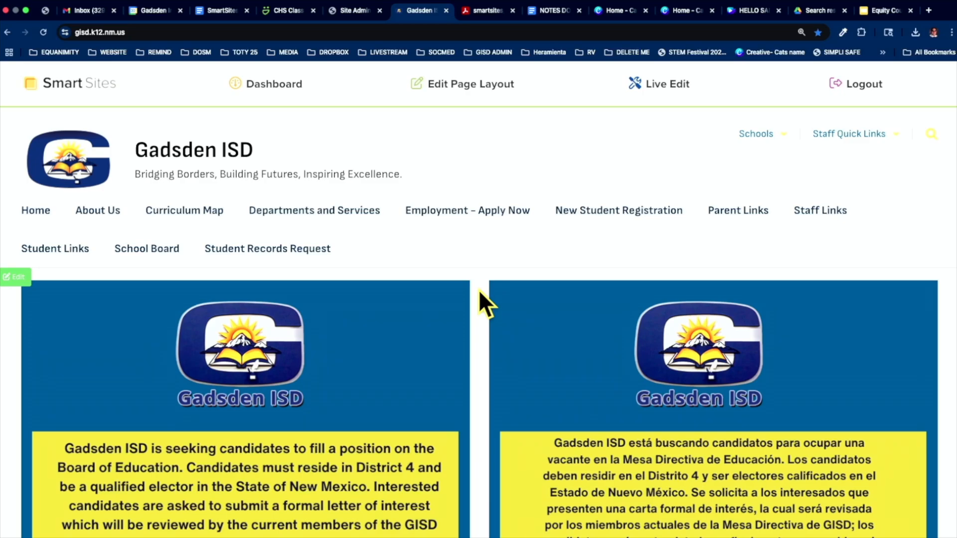
scroll(480, 294, down, 3)
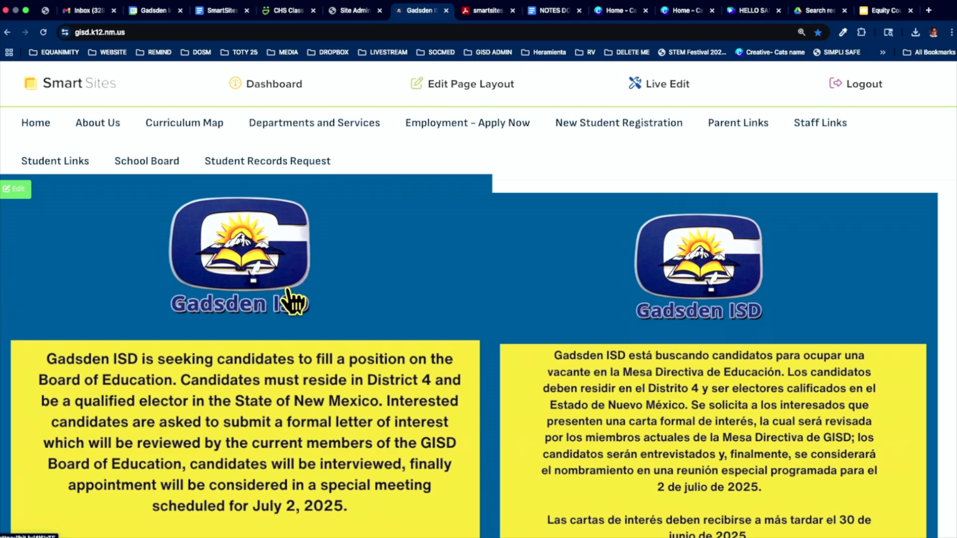
scroll(293, 301, down, 1)
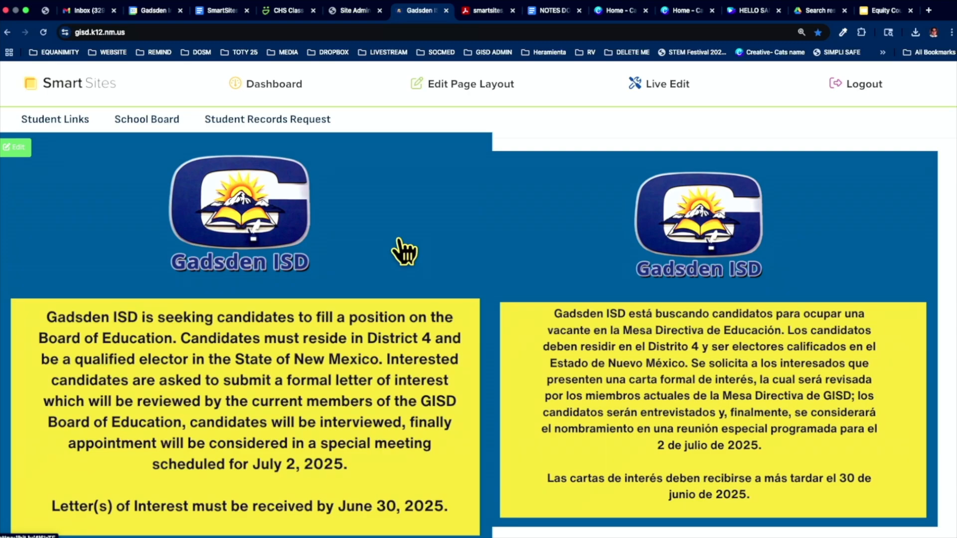
scroll(405, 252, down, 10)
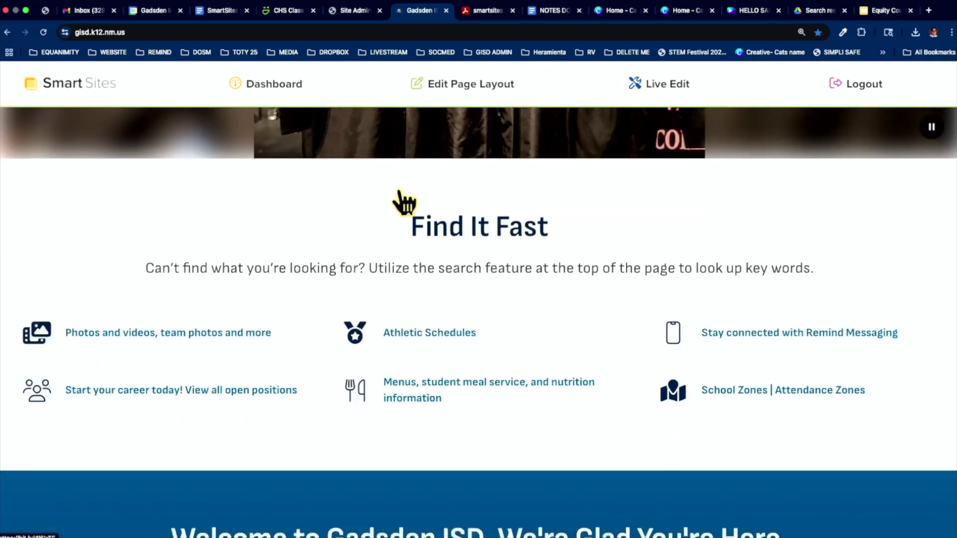
scroll(399, 191, down, 15)
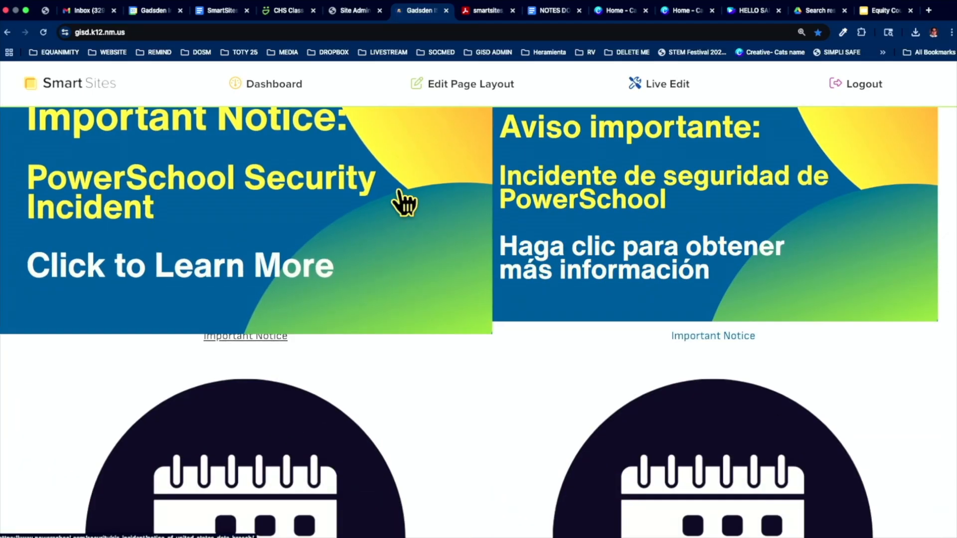
scroll(404, 202, up, 2)
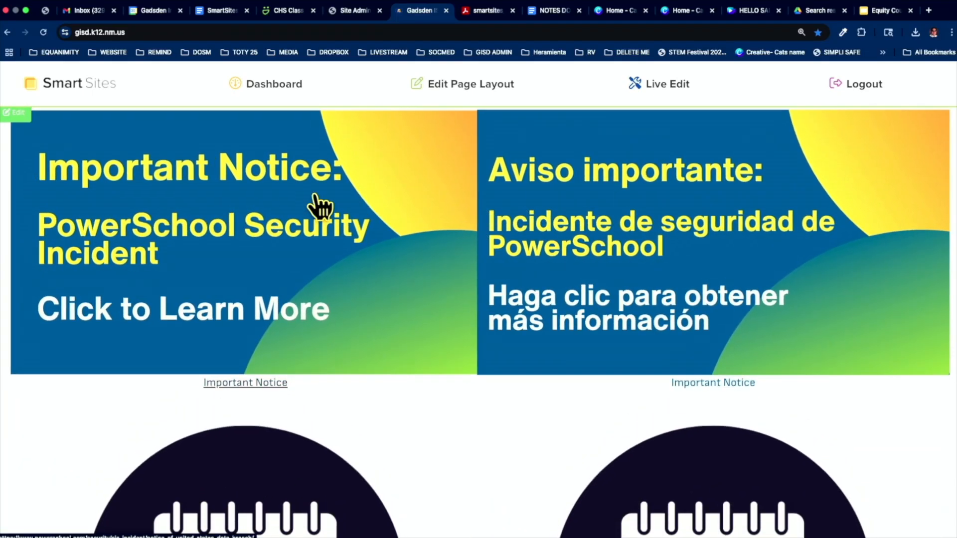
scroll(551, 368, down, 3)
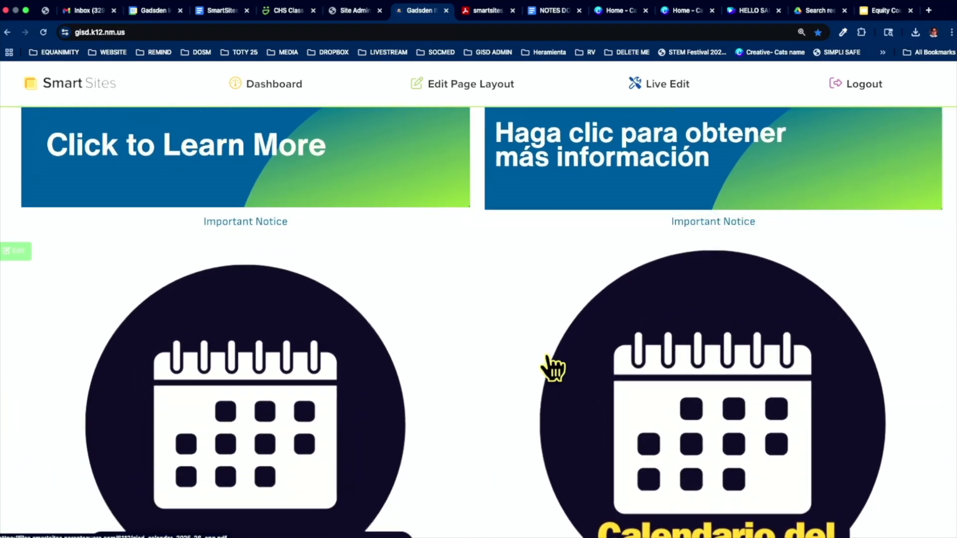
scroll(552, 368, up, 2)
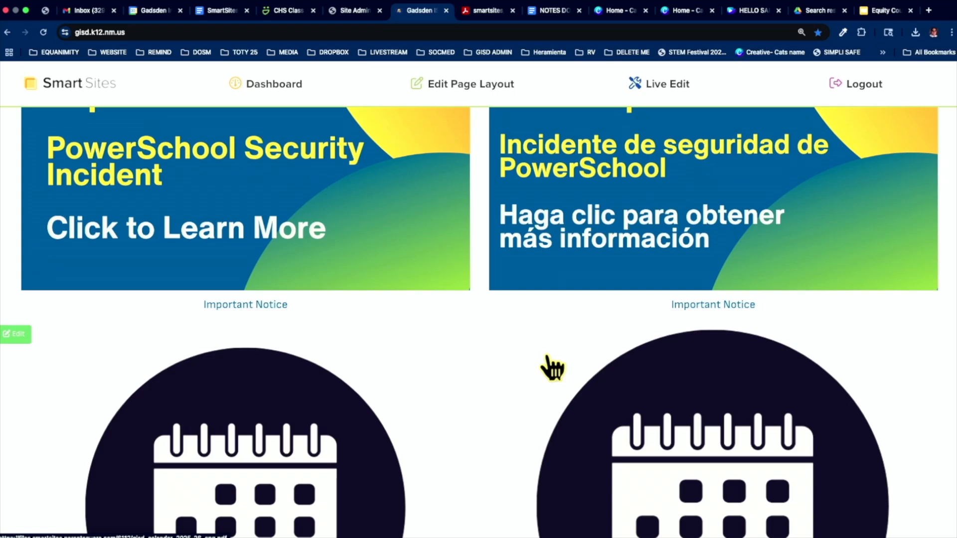
scroll(552, 368, down, 6)
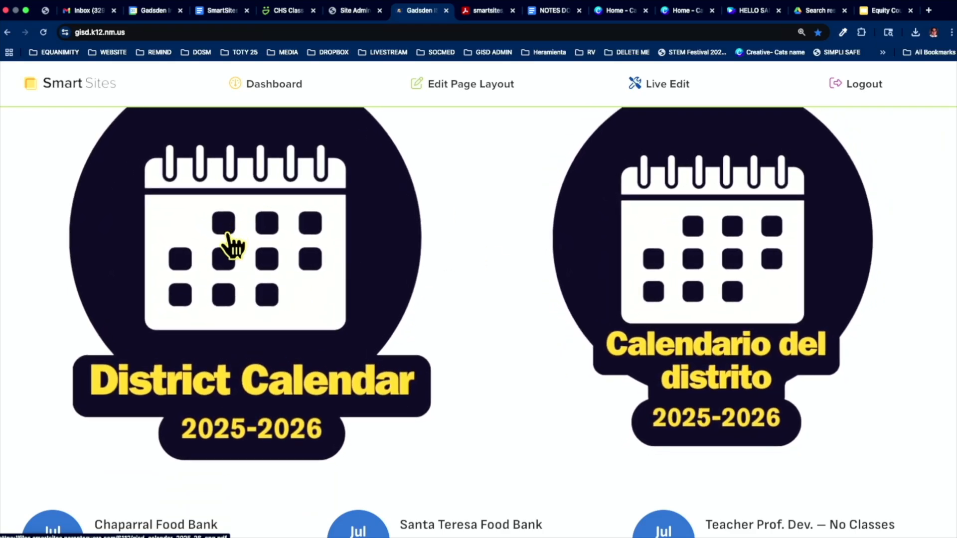
Check the PDFs linked from the English and Spanish district calendar pictures, and close the second PDF
click(226, 293)
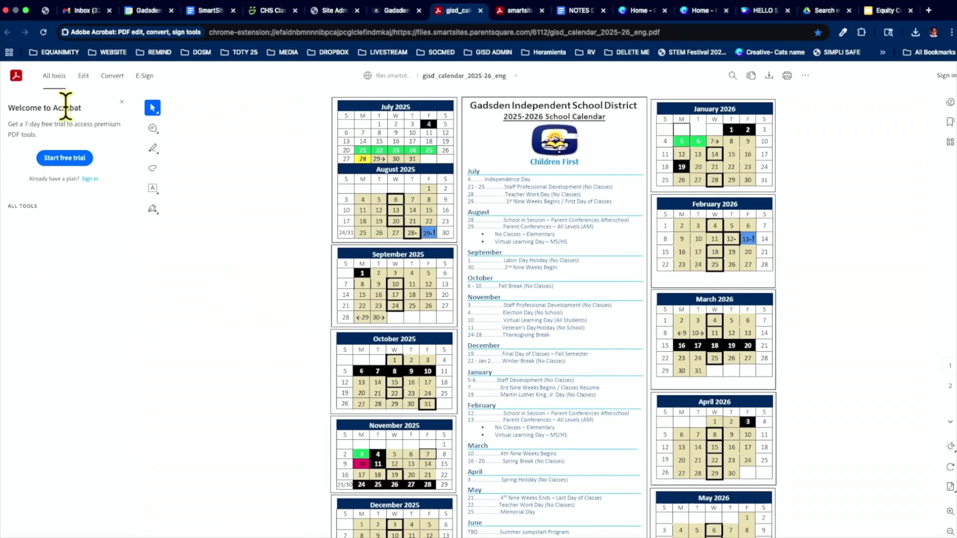
click(396, 17)
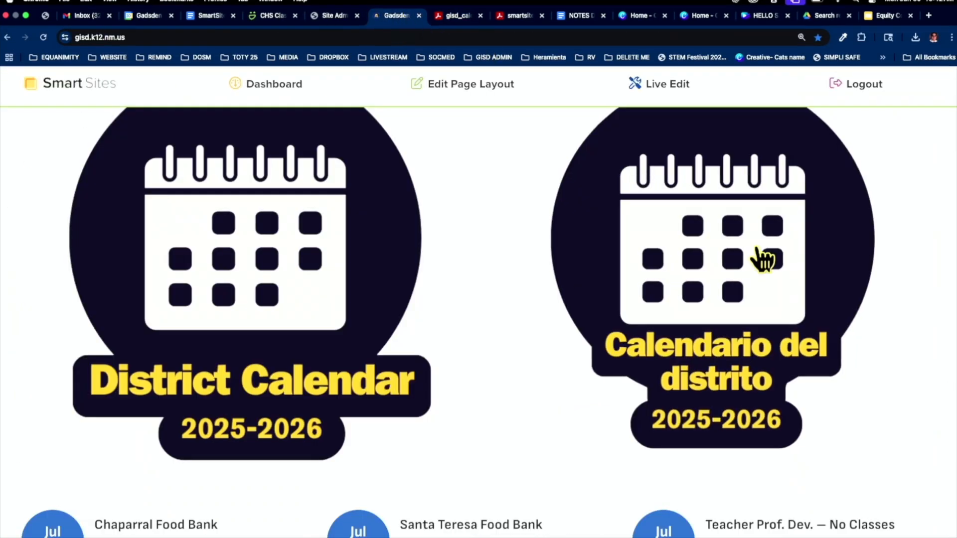
click(764, 256)
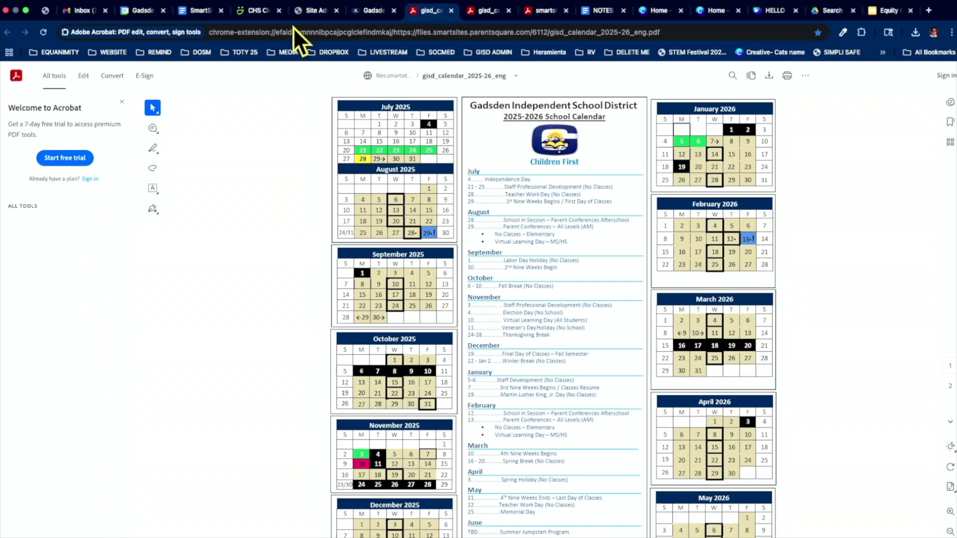
click(451, 10)
click(451, 11)
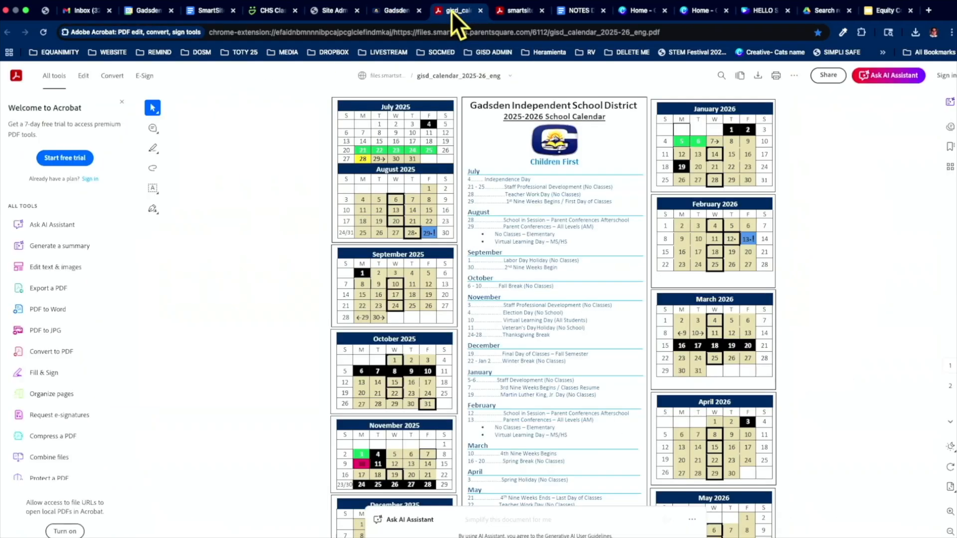
Return to the Sandbox 3 editor, close the open Horizontal Picture Series settings without saving, and reopen that component for editing
click(334, 12)
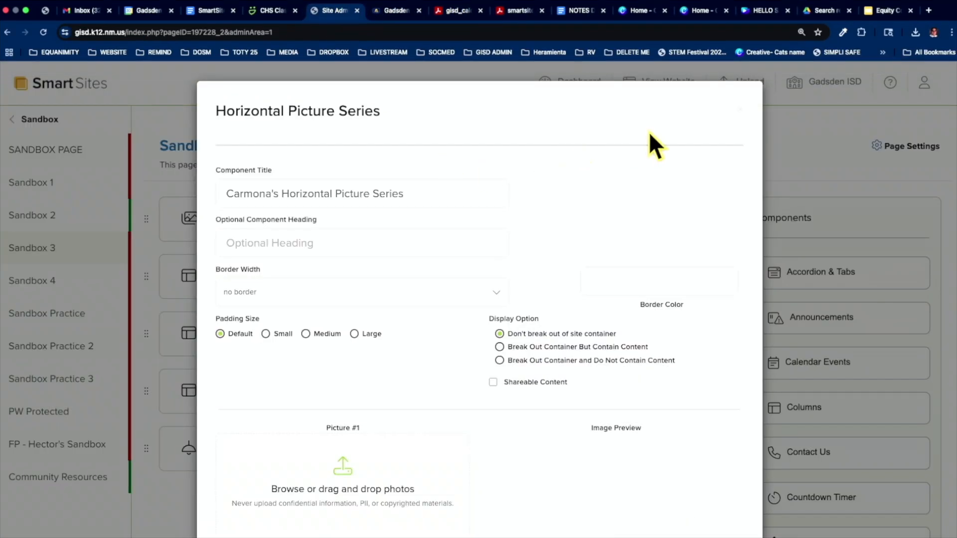
click(738, 110)
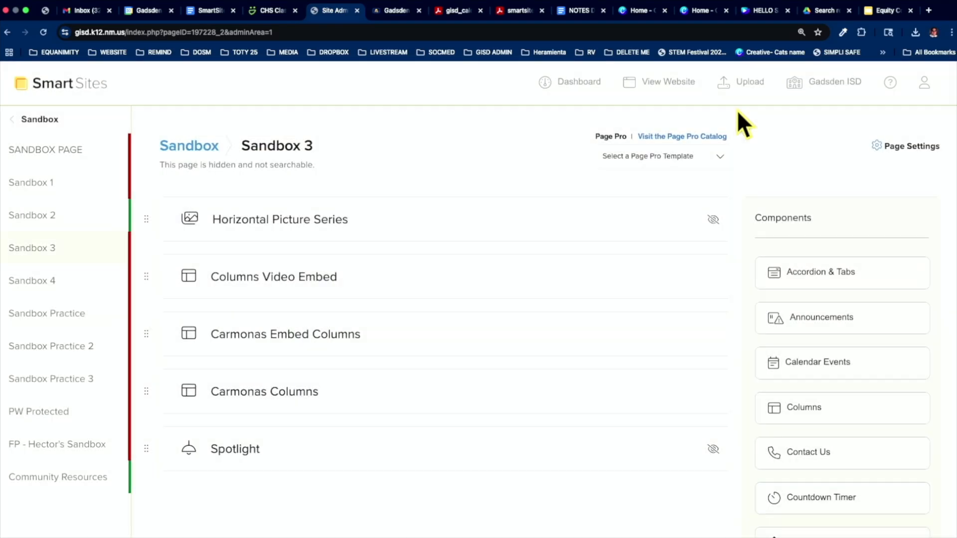
mouse_move(623, 226)
click(646, 220)
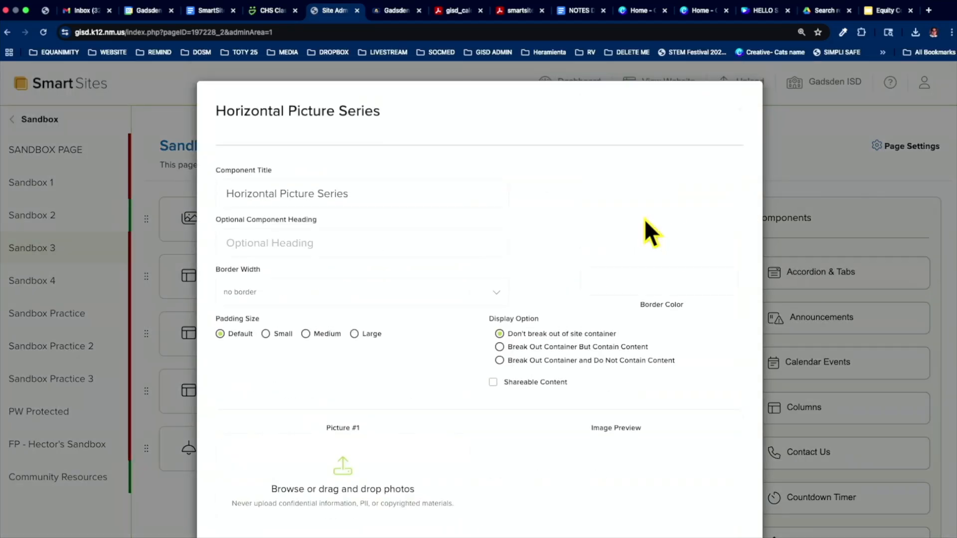
Prefix the component title "Horizontal Picture Series" with the website manager's surname in possessive form and the word "GRaduation"
click(225, 197)
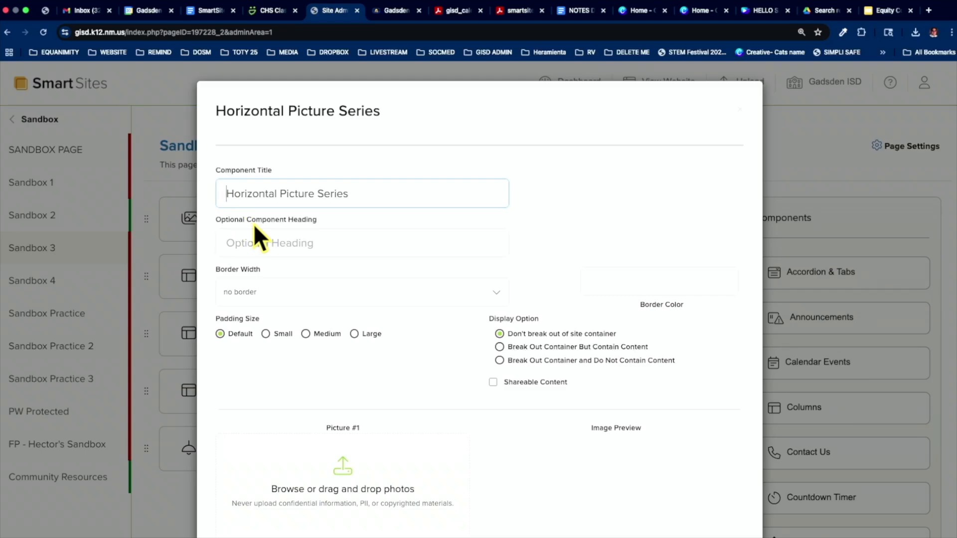
text(C)
text(armona)
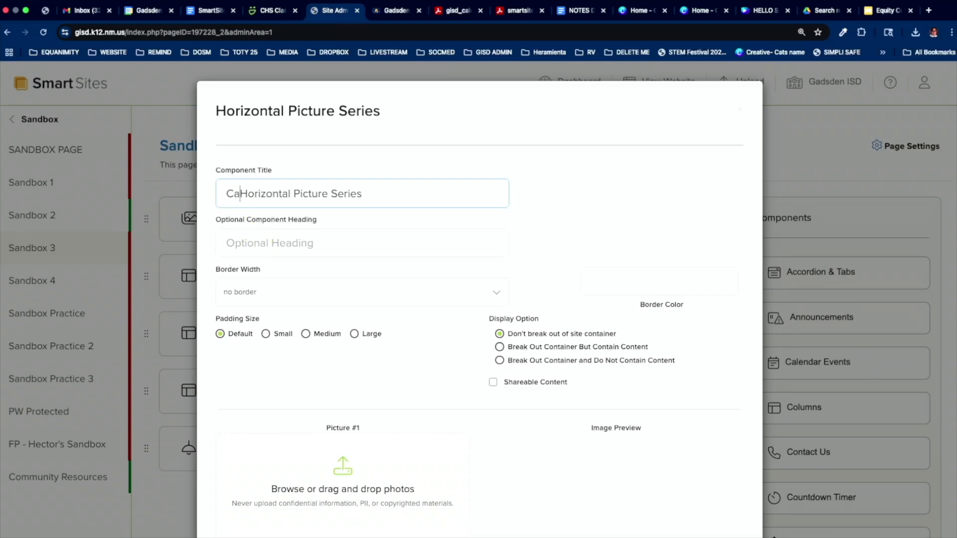
text('s )
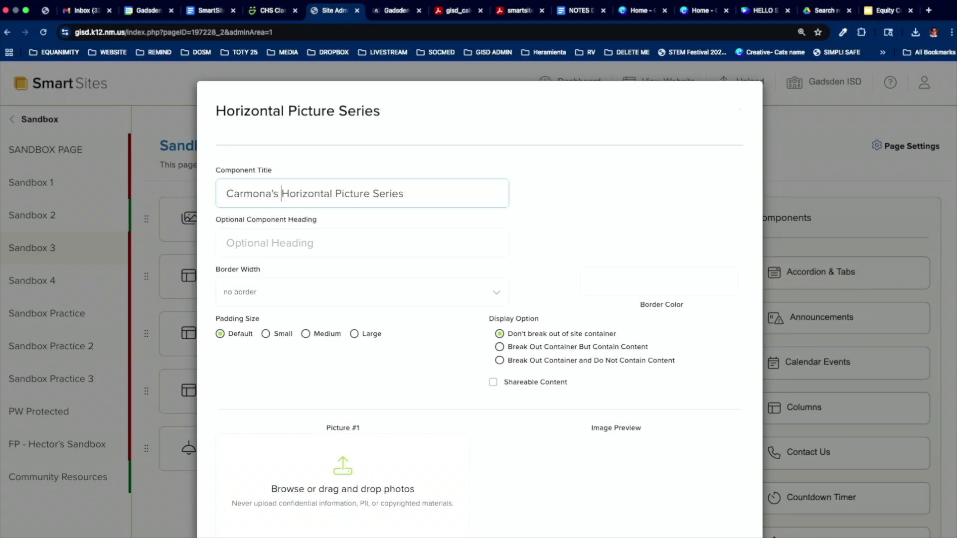
text(GRA)
key(BackSpace)
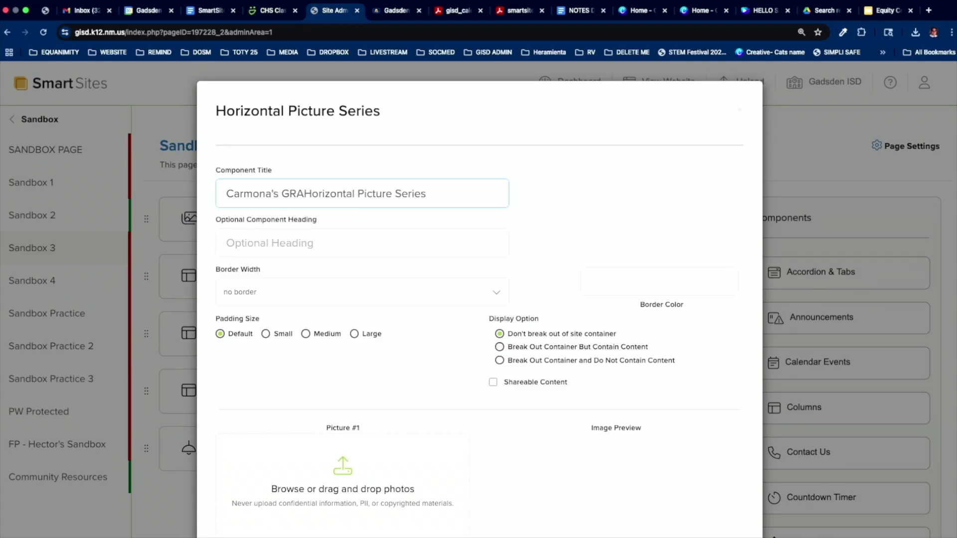
key(BackSpace)
text(Radu)
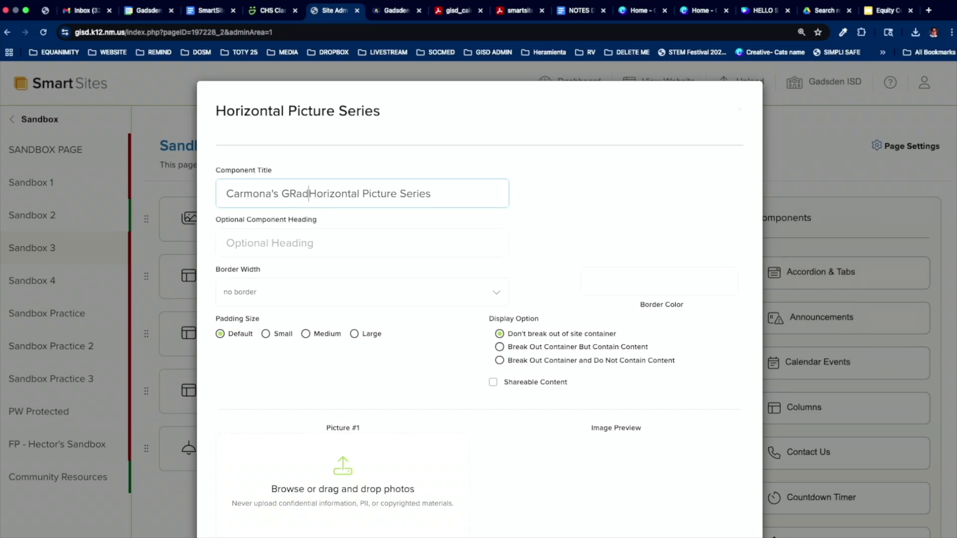
text(ation)
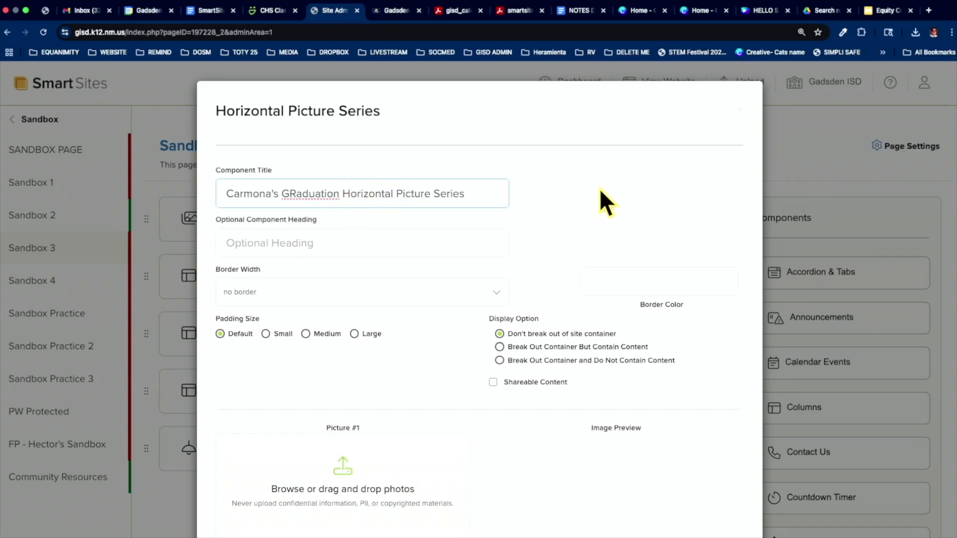
scroll(598, 189, down, 2)
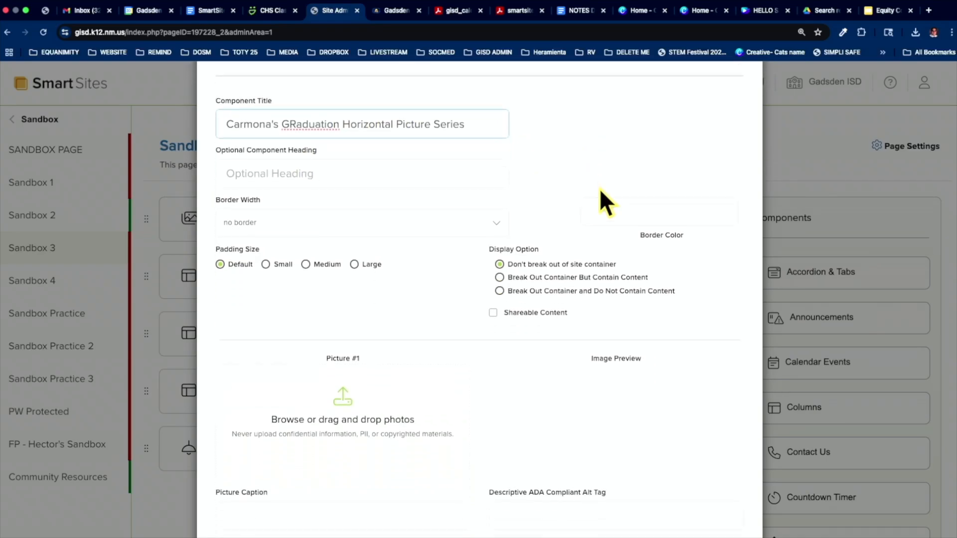
scroll(599, 188, down, 3)
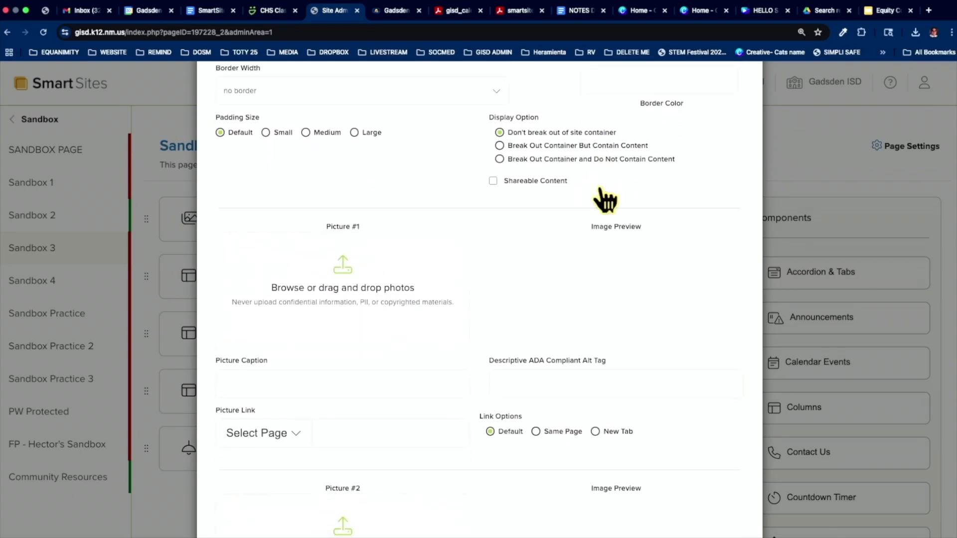
Examine the Horizontal Picture Series settings, from the upload, caption, link and alt tag fields of all six pictures to the date and color options
scroll(401, 269, down, 1)
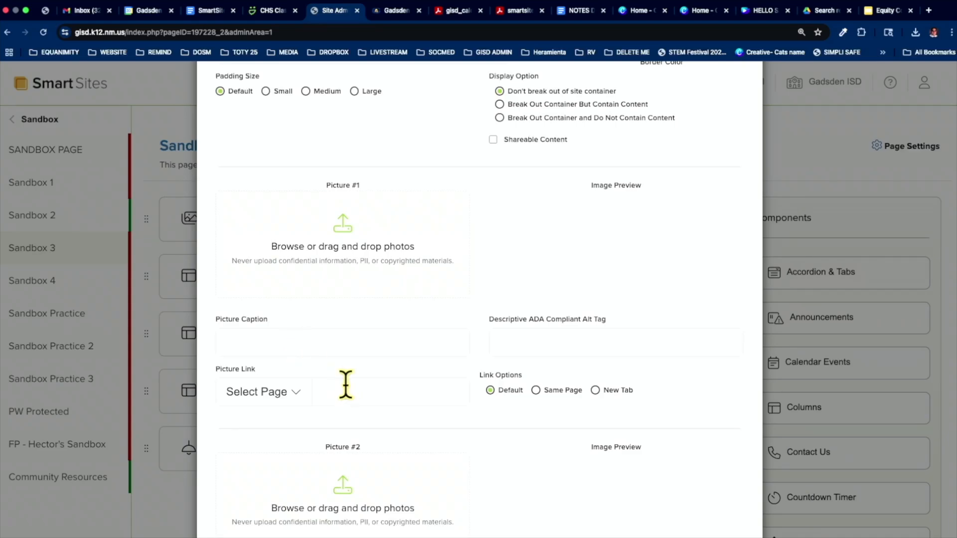
click(345, 385)
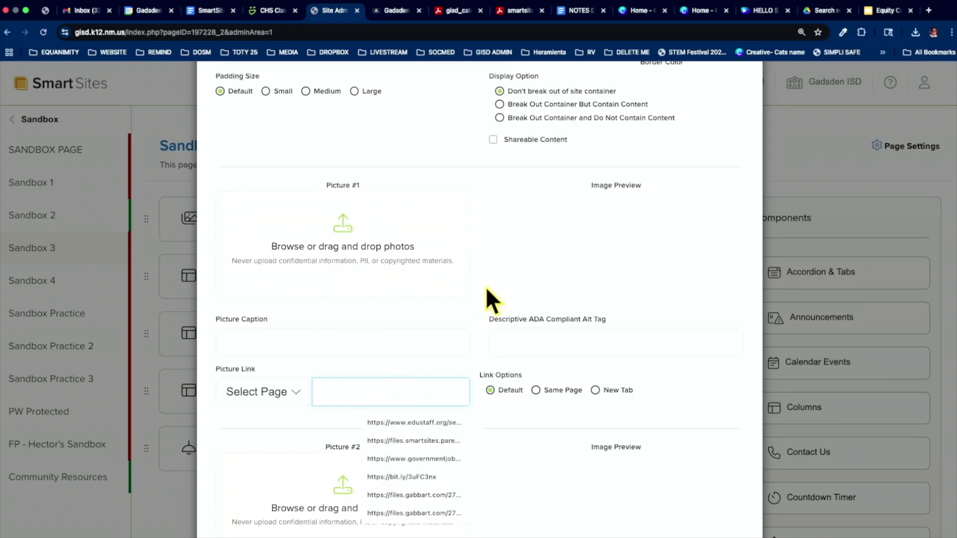
click(510, 241)
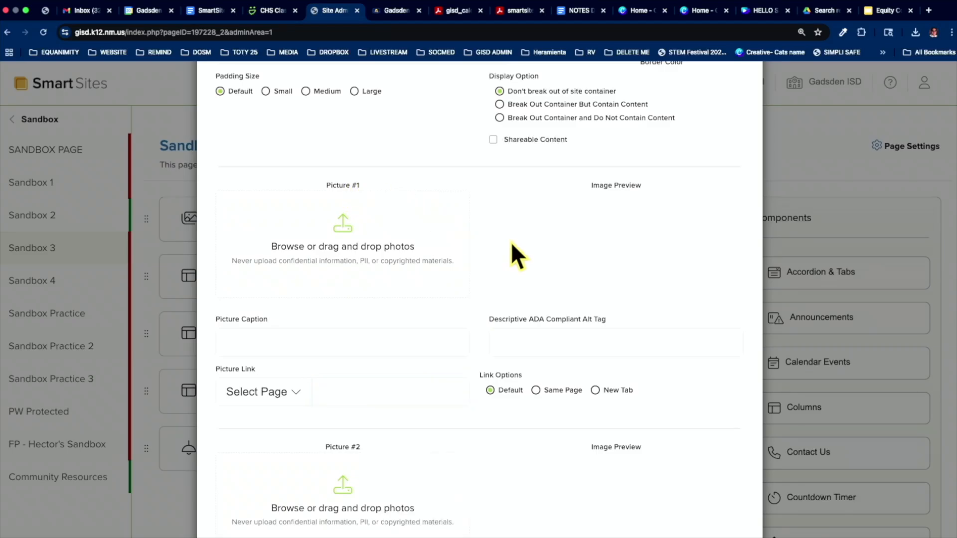
scroll(510, 241, down, 3)
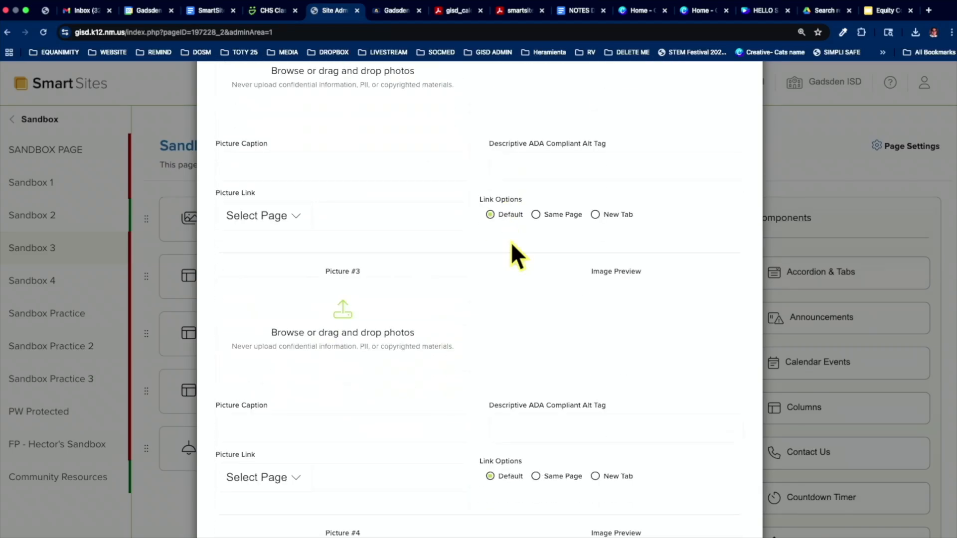
scroll(511, 241, down, 10)
scroll(510, 241, down, 9)
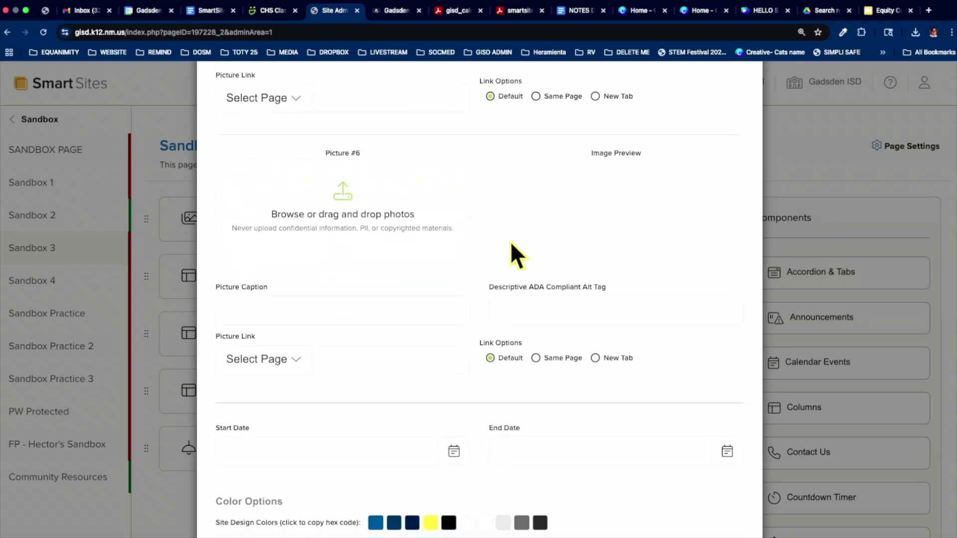
scroll(510, 241, down, 2)
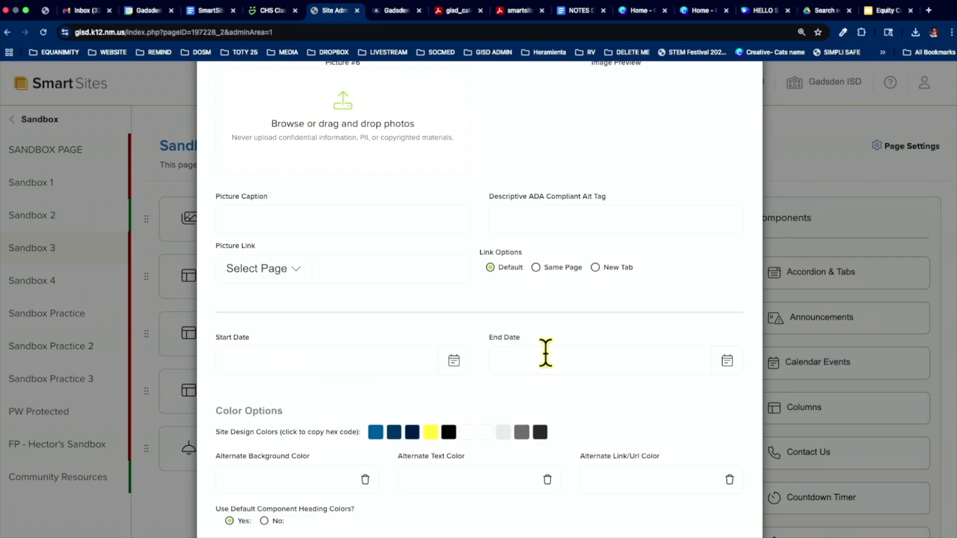
scroll(409, 372, down, 3)
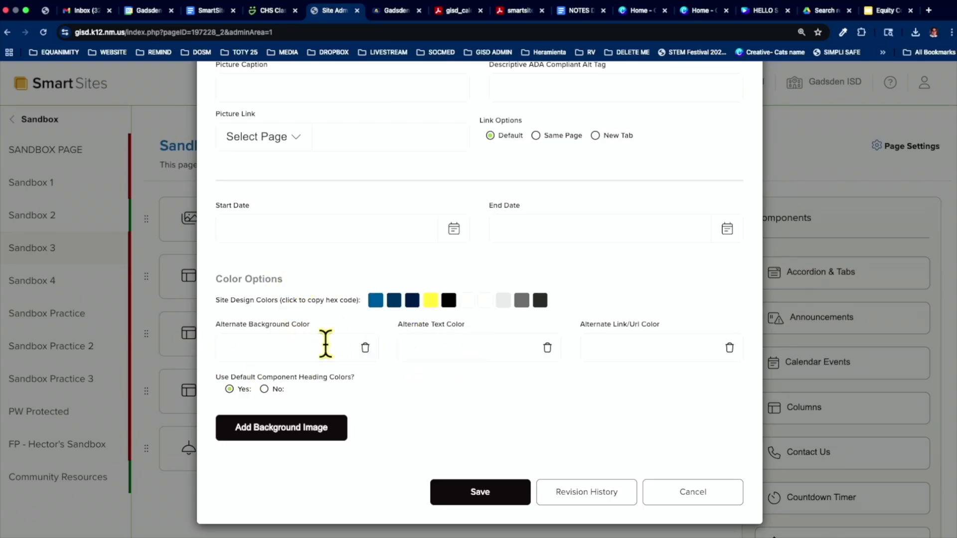
scroll(427, 335, up, 15)
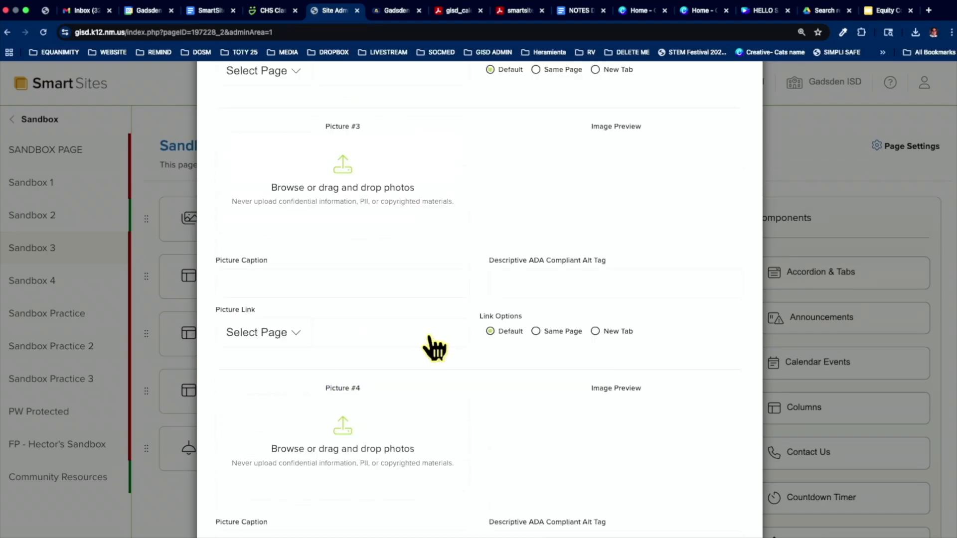
scroll(428, 336, up, 12)
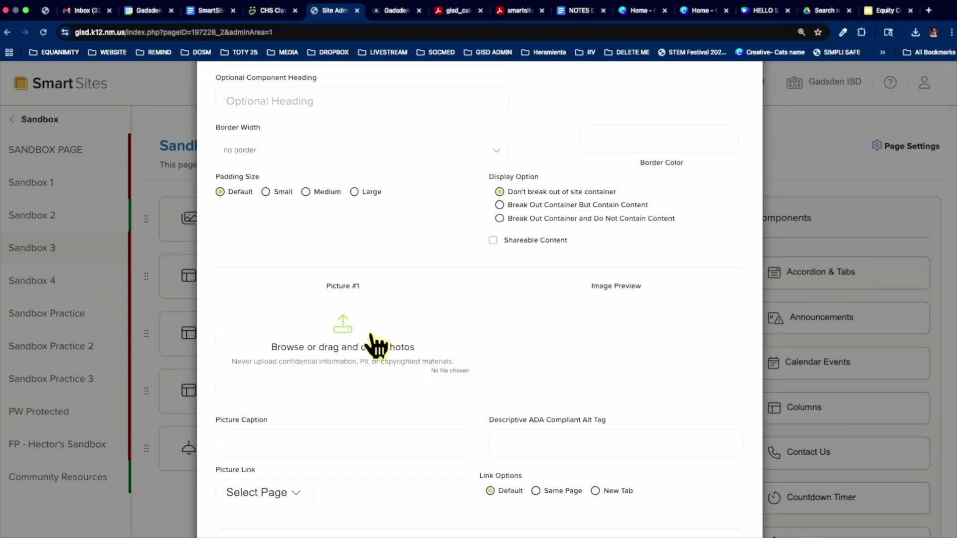
Upload GES Buttons (1).png as Picture #1 and set its alt tag to "Button for signing up for pink week activities"
click(322, 345)
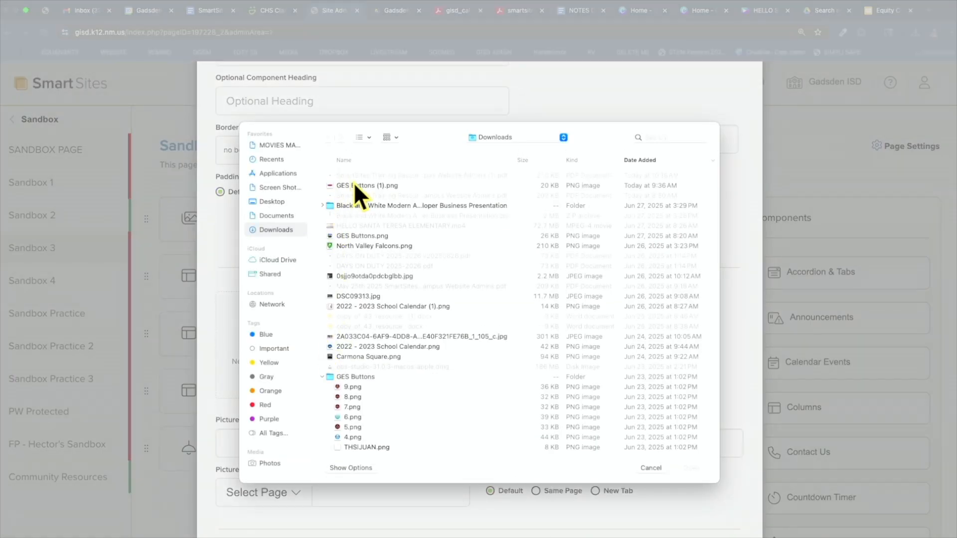
double_click(353, 185)
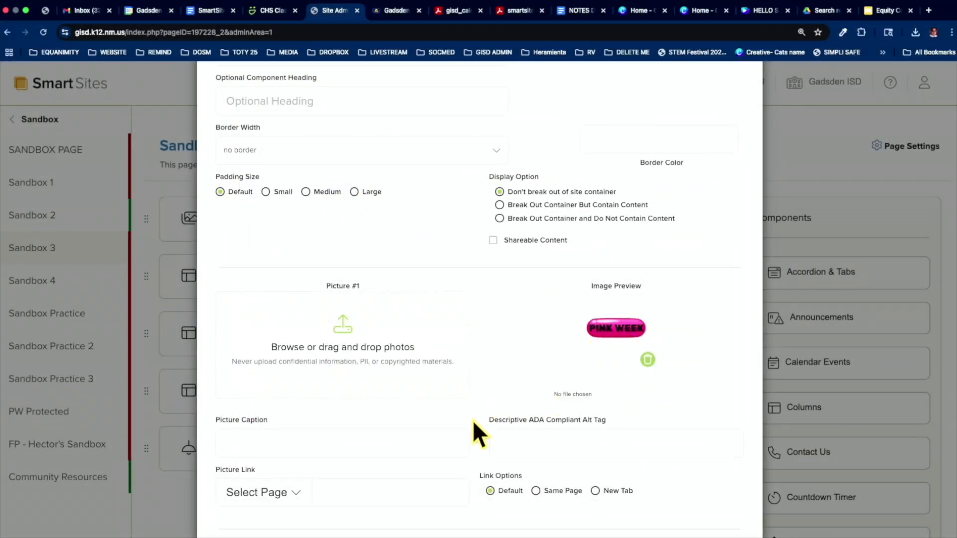
click(520, 441)
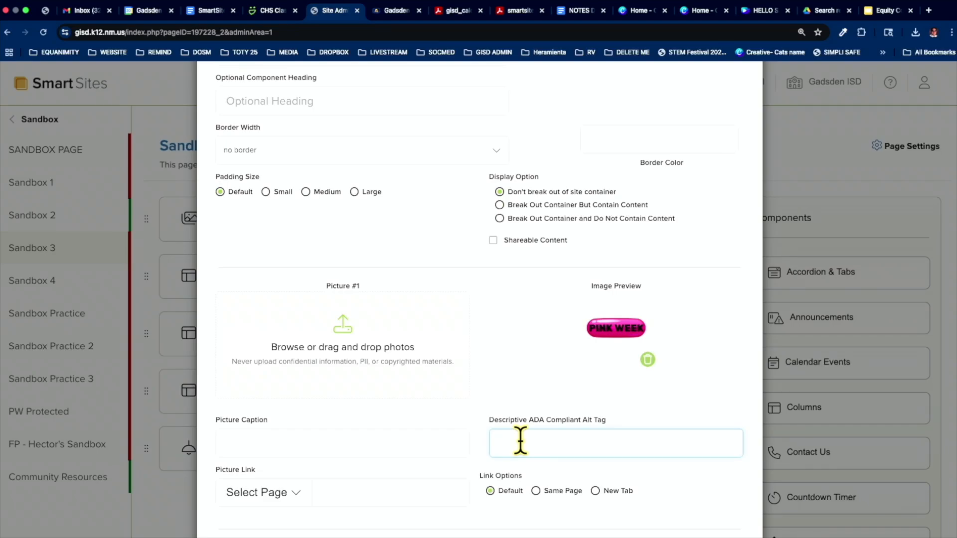
text(Button for signing up for pink)
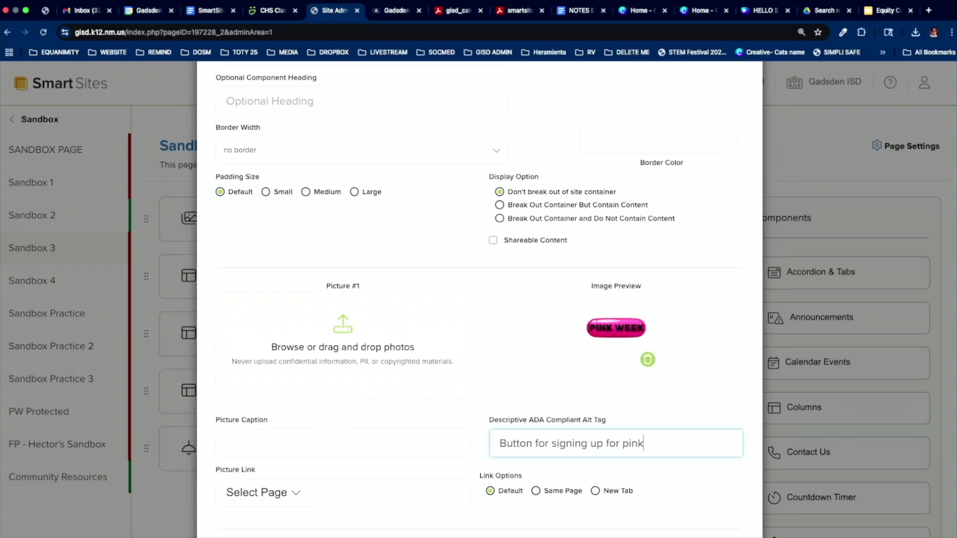
text( week activities)
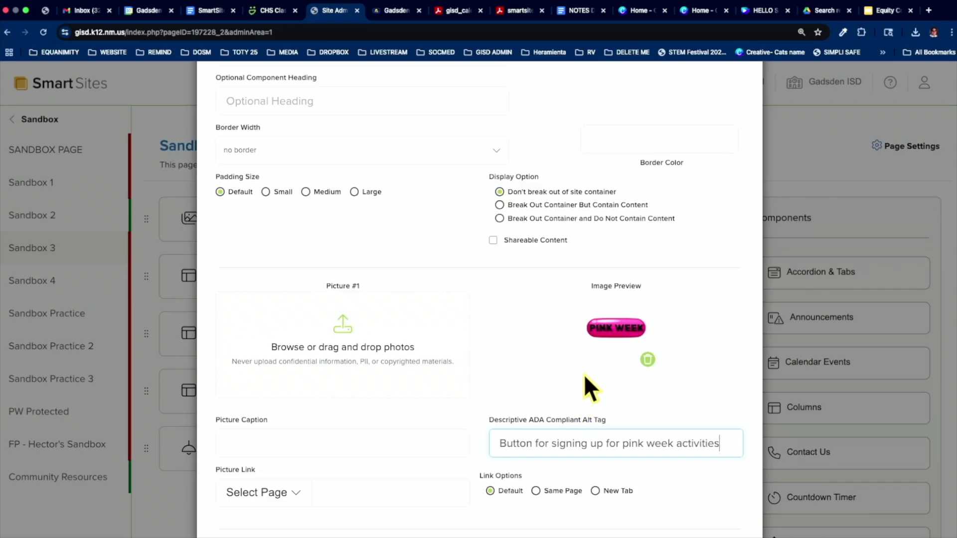
Set Picture #1's link to the copied SmugMug address of the CHS Class of 2025 Graduation Ceremony gallery, leaving the caption empty
click(267, 20)
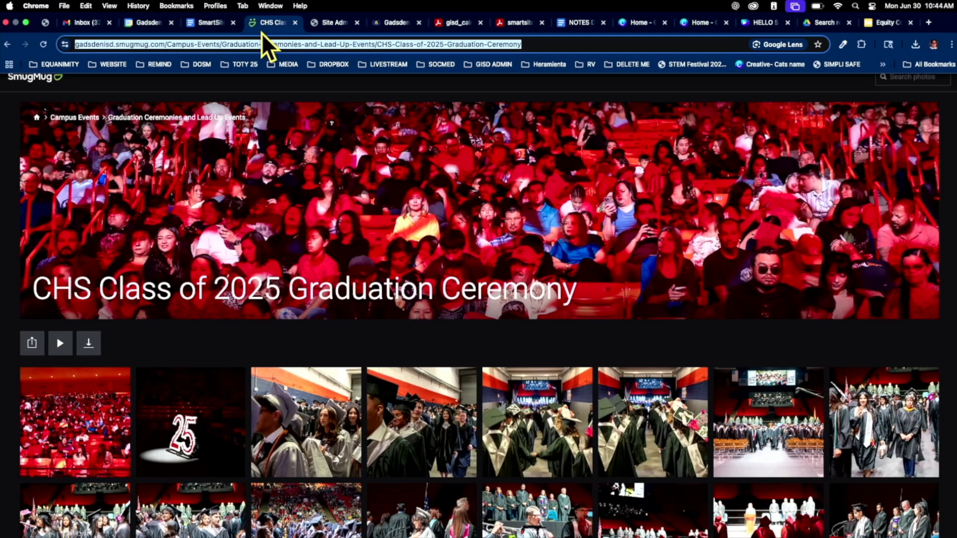
click(333, 25)
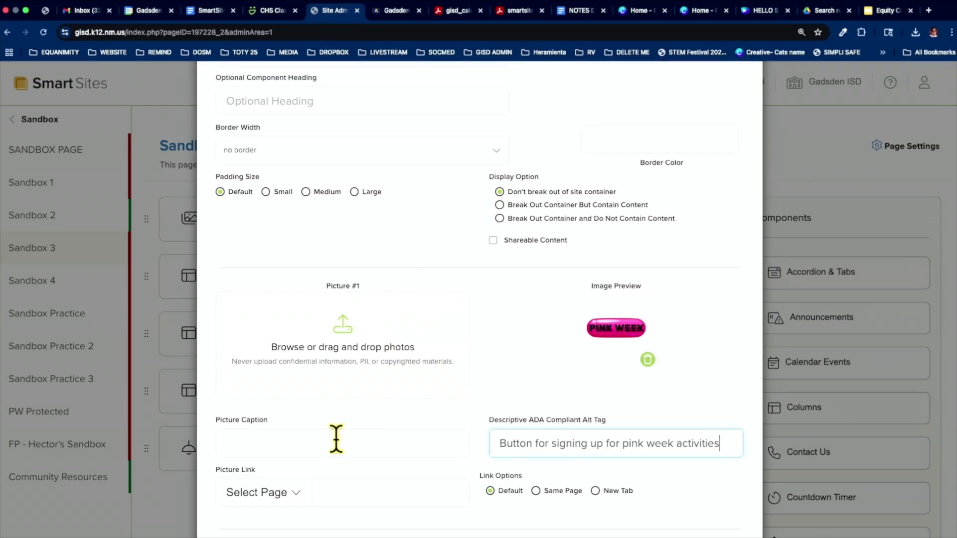
click(337, 489)
key(ctrl+v)
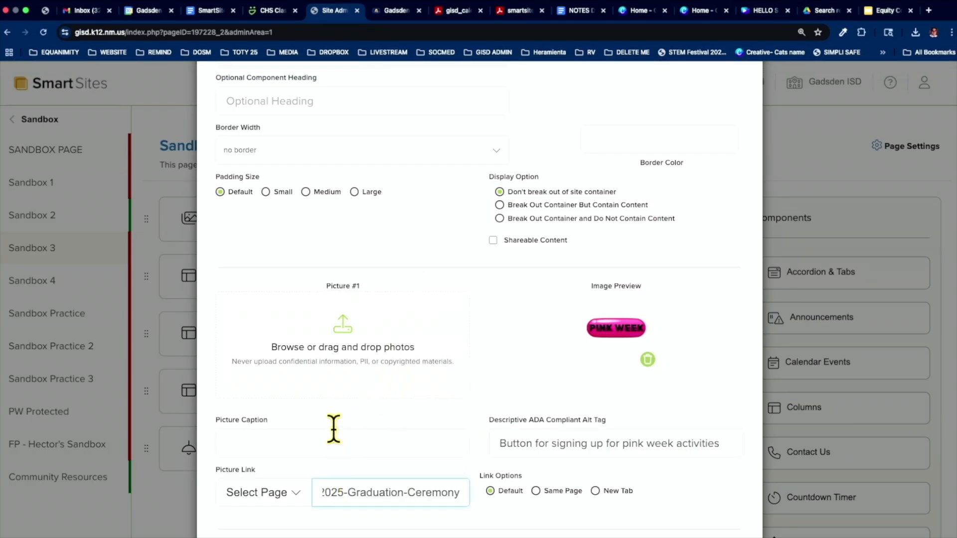
click(303, 443)
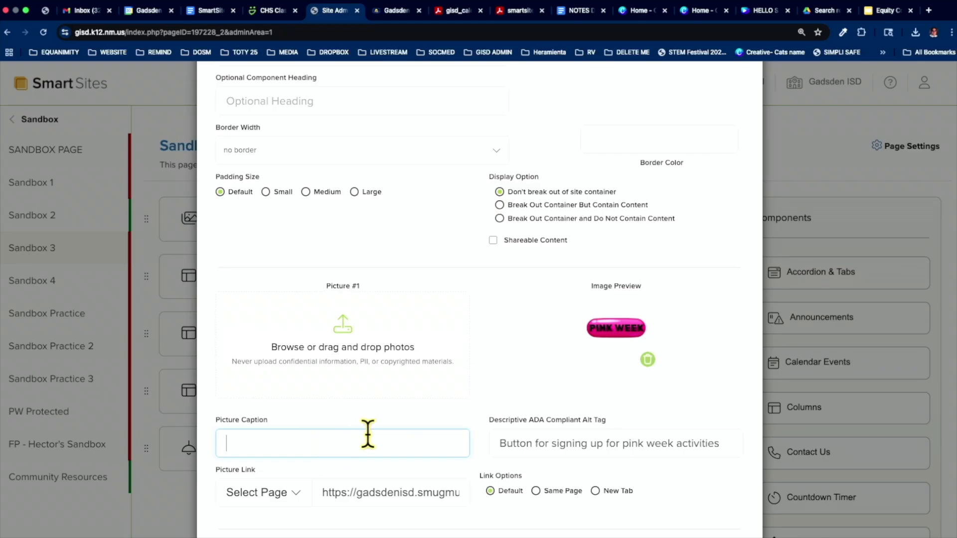
Upload GES Buttons (1).png from Downloads as Picture #2, Picture #3 and Picture #4
scroll(369, 405, down, 5)
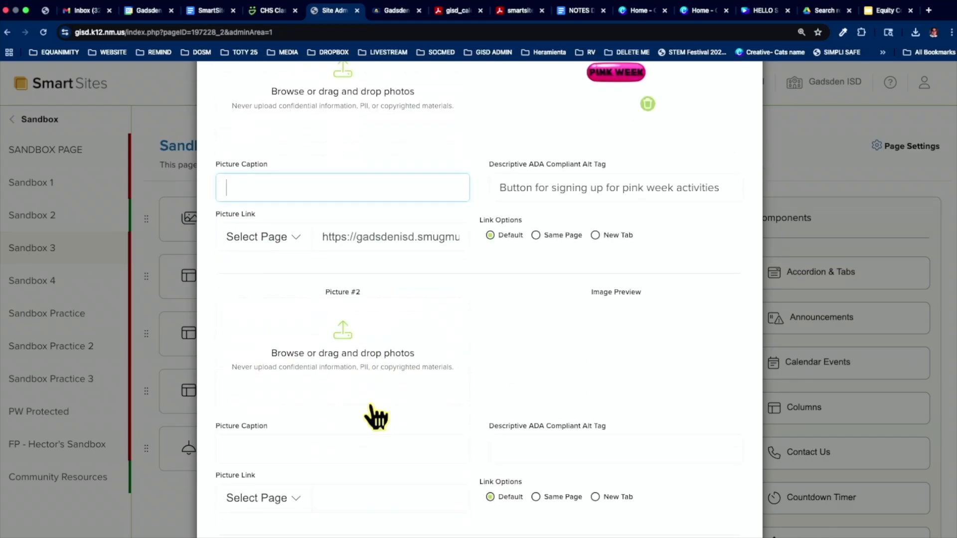
click(361, 371)
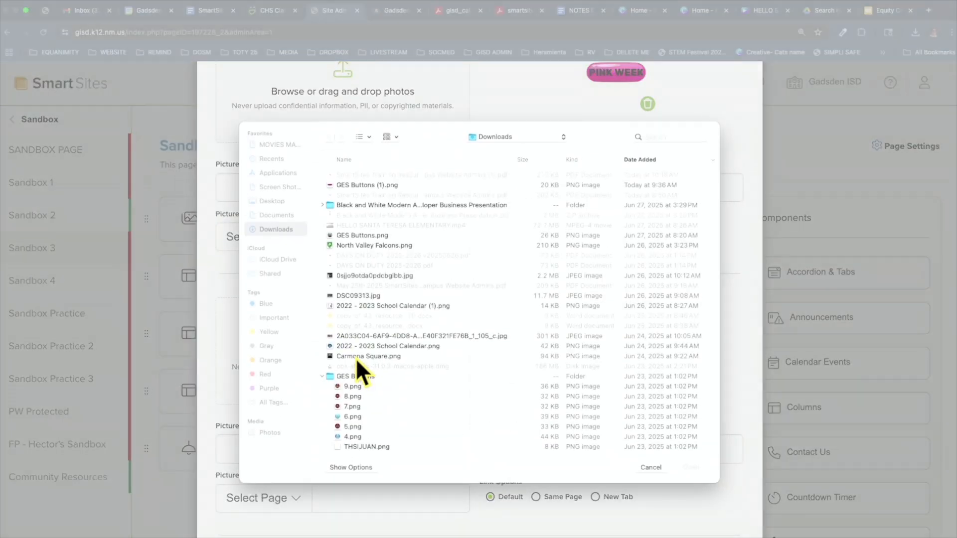
double_click(362, 185)
scroll(412, 343, down, 6)
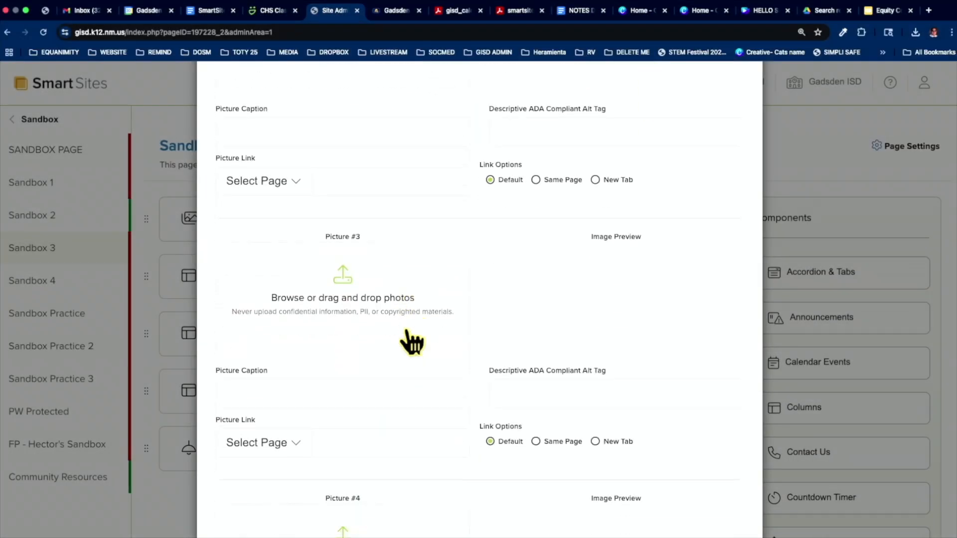
click(375, 298)
double_click(366, 186)
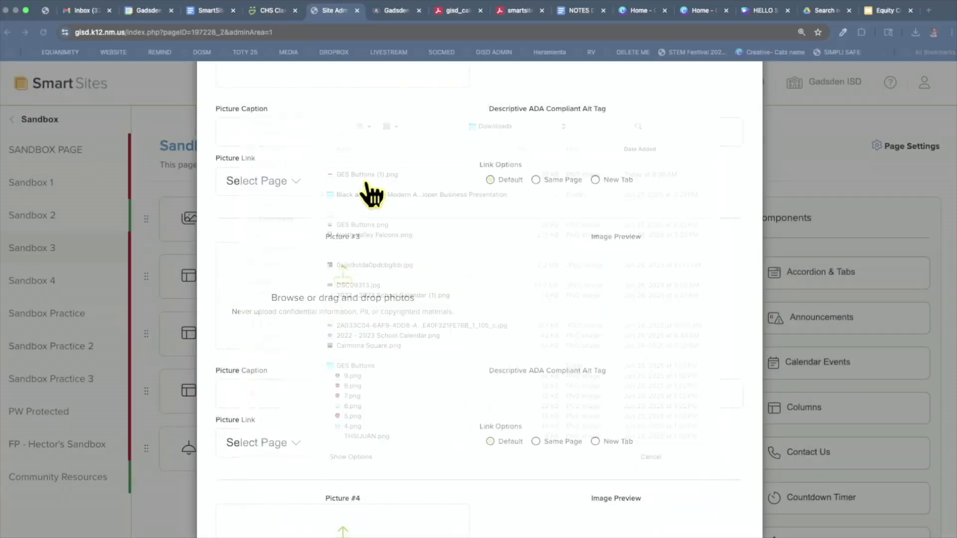
scroll(391, 336, down, 6)
click(380, 312)
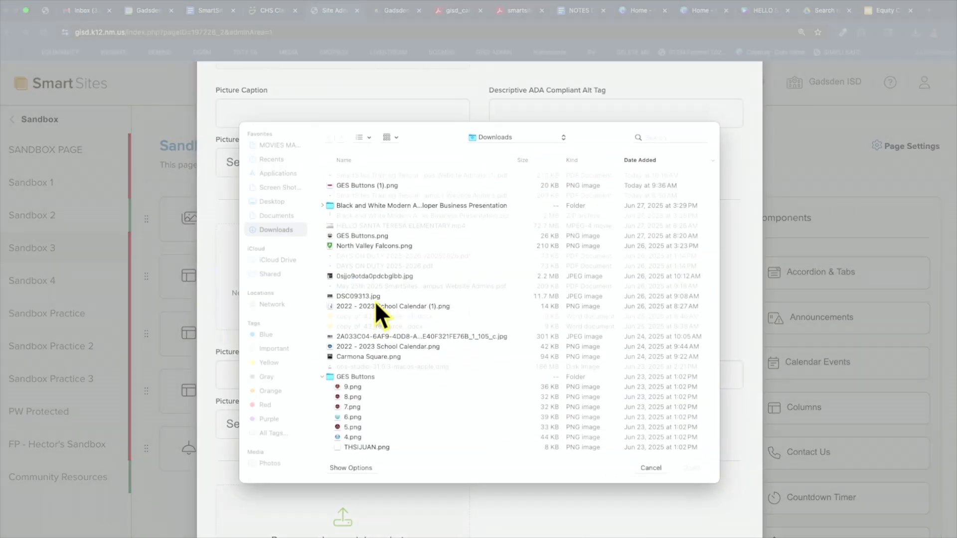
double_click(373, 184)
Upload GES Buttons (1).png as Picture #5 and Picture #6, and try to save the component
scroll(384, 313, down, 5)
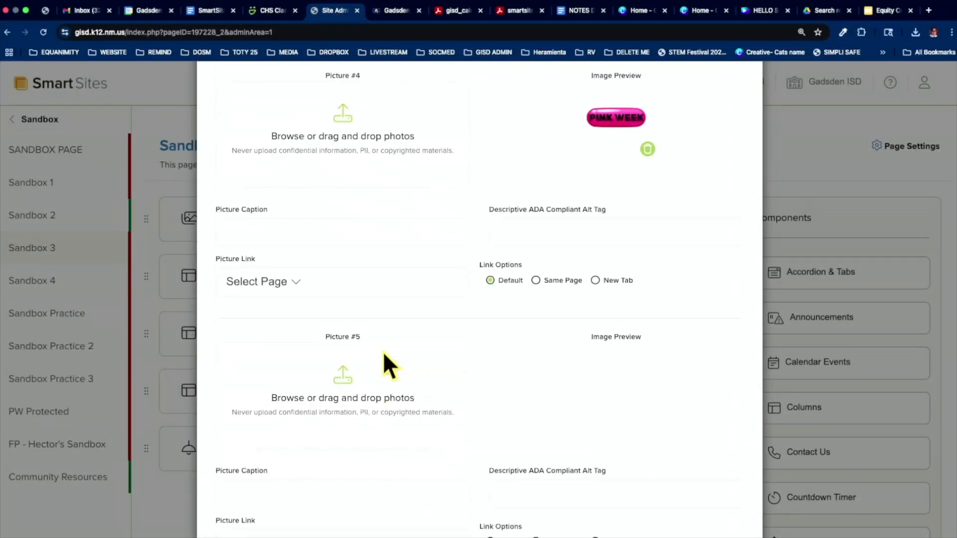
click(367, 369)
click(339, 185)
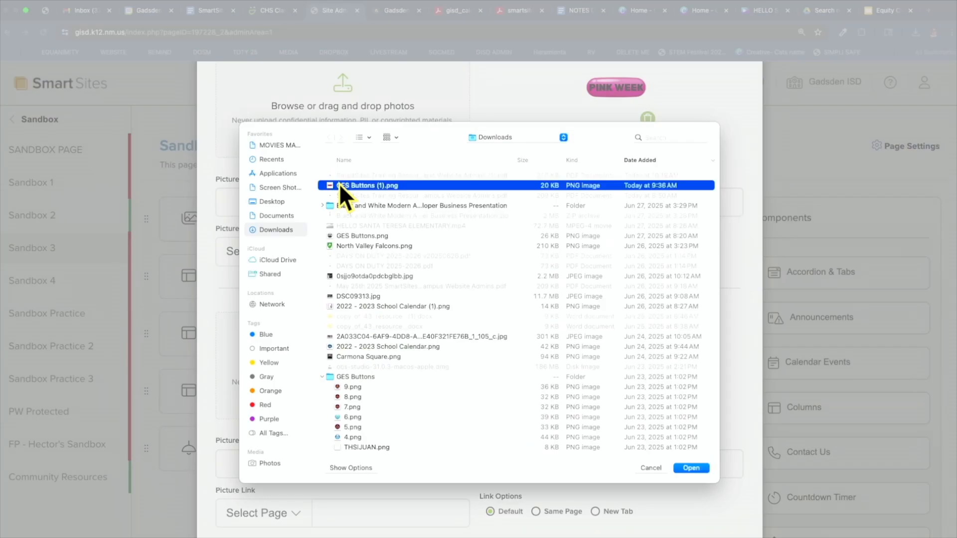
click(689, 467)
scroll(344, 417, down, 6)
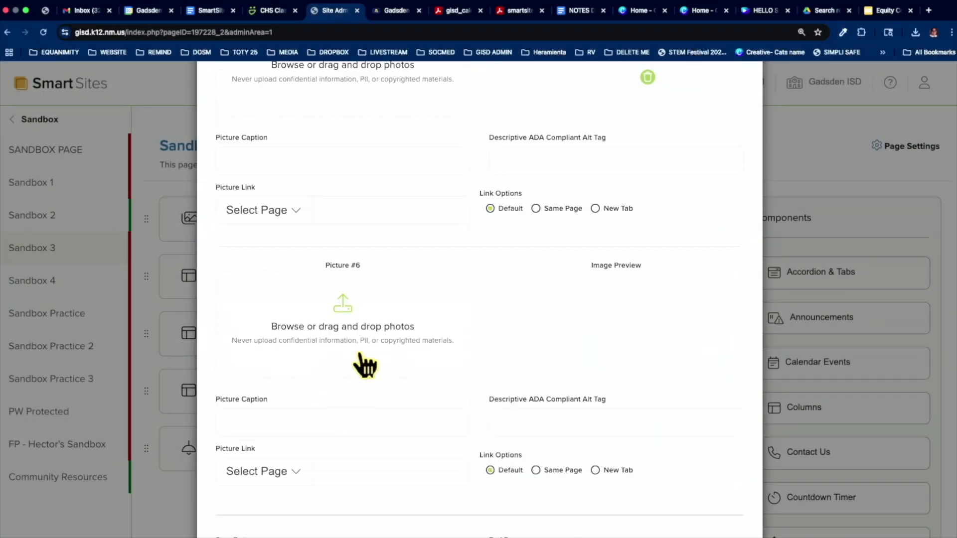
click(365, 365)
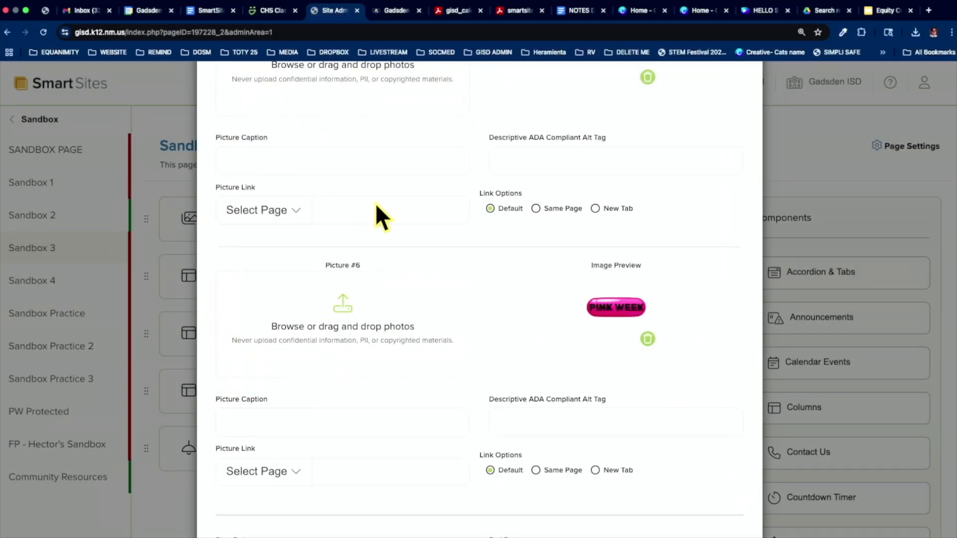
scroll(480, 355, down, 7)
click(479, 491)
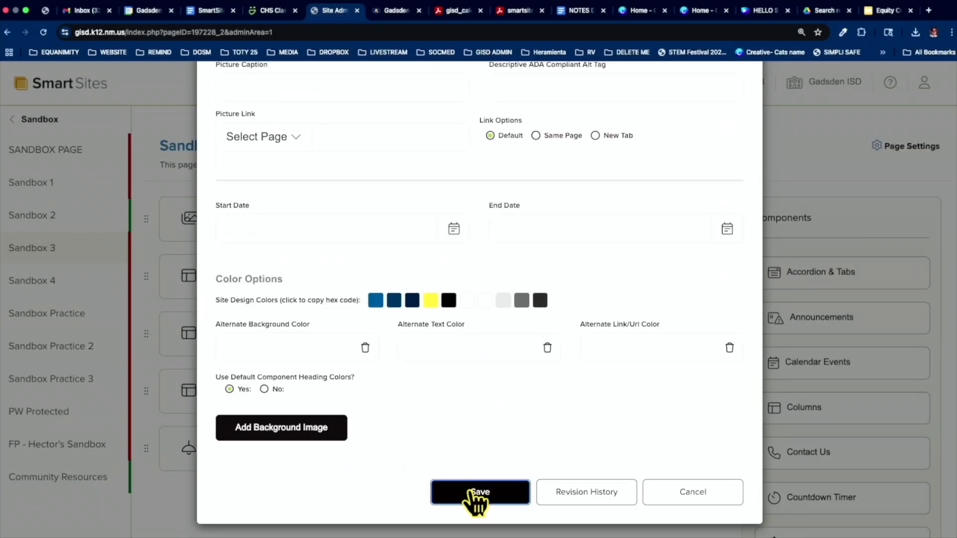
Copy Picture #1's alt tag "Button for signing up for pink week activities" into the alt tags of Picture #2 and Picture #3
scroll(483, 420, up, 20)
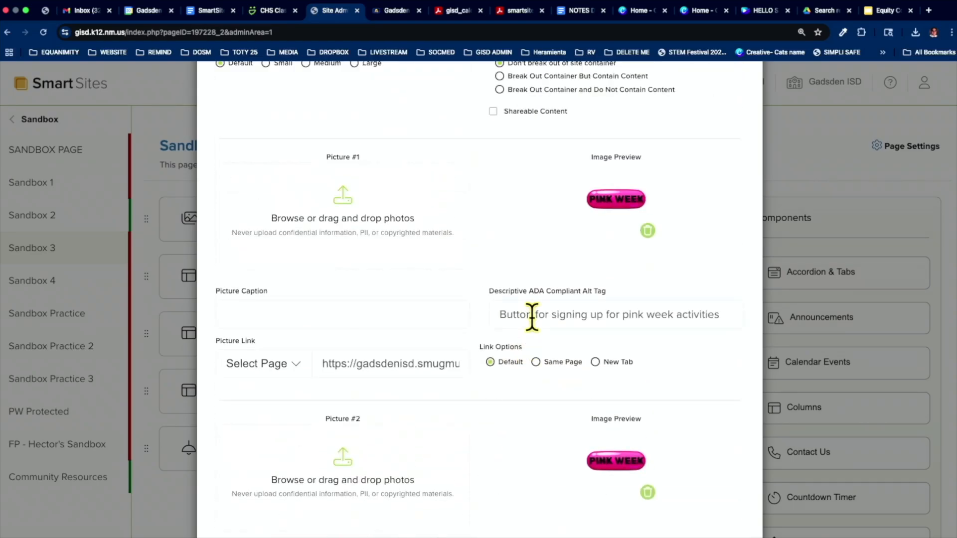
triple_click(532, 317)
key(ctrl+c)
scroll(530, 317, down, 5)
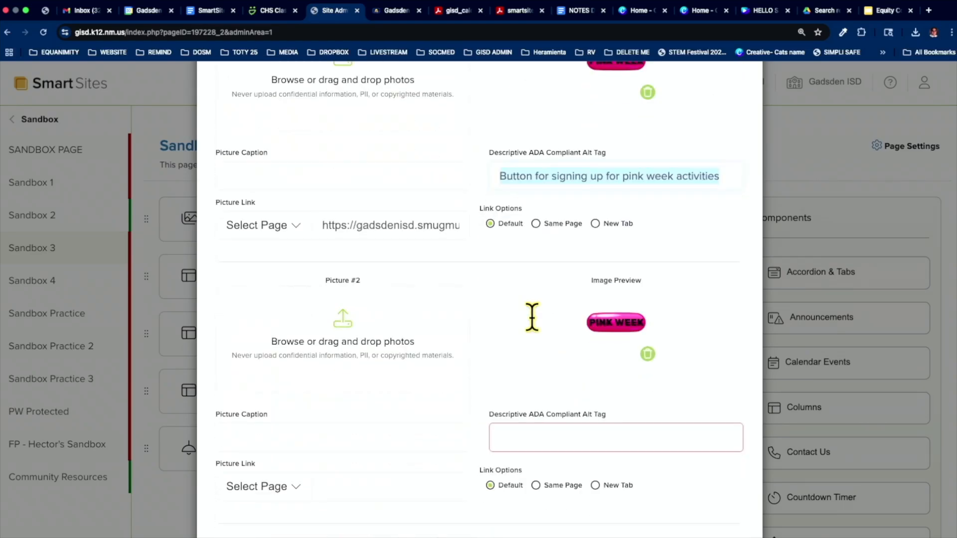
click(554, 373)
key(ctrl+v)
scroll(554, 374, down, 5)
scroll(555, 348, down, 1)
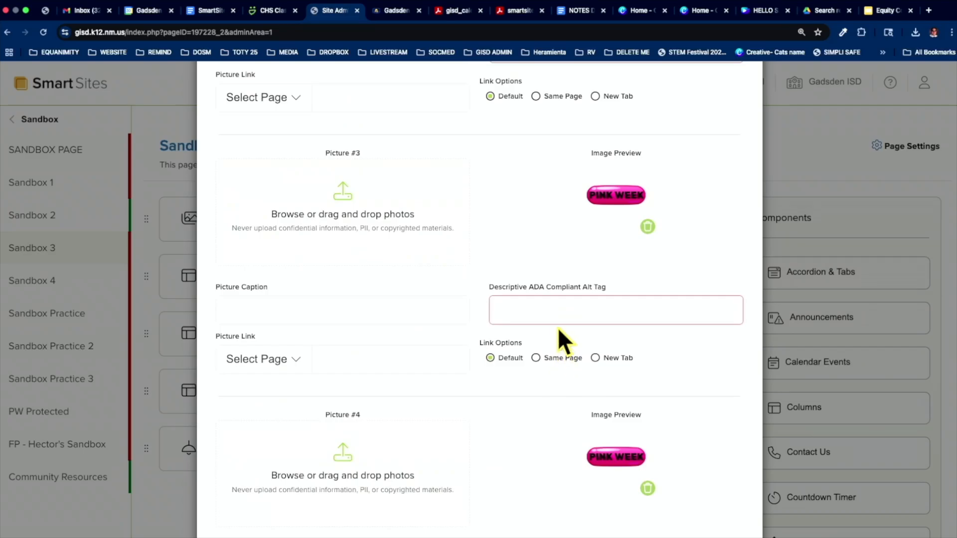
click(558, 314)
key(ctrl+v)
Paste the alt tag "Button for signing up for pink week activities" into Picture #4, Picture #5 and Picture #6
scroll(560, 313, down, 6)
click(560, 207)
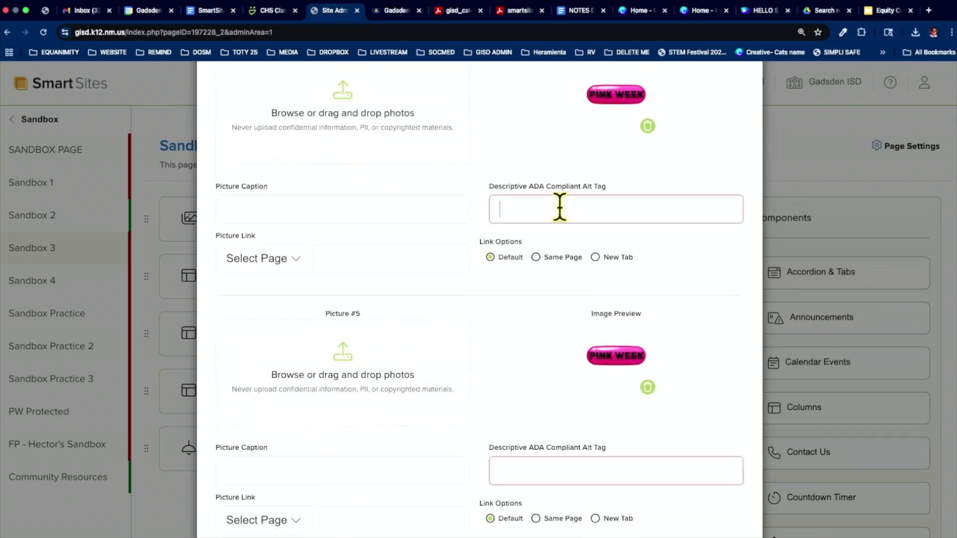
key(ctrl+v)
key(ctrl+v)
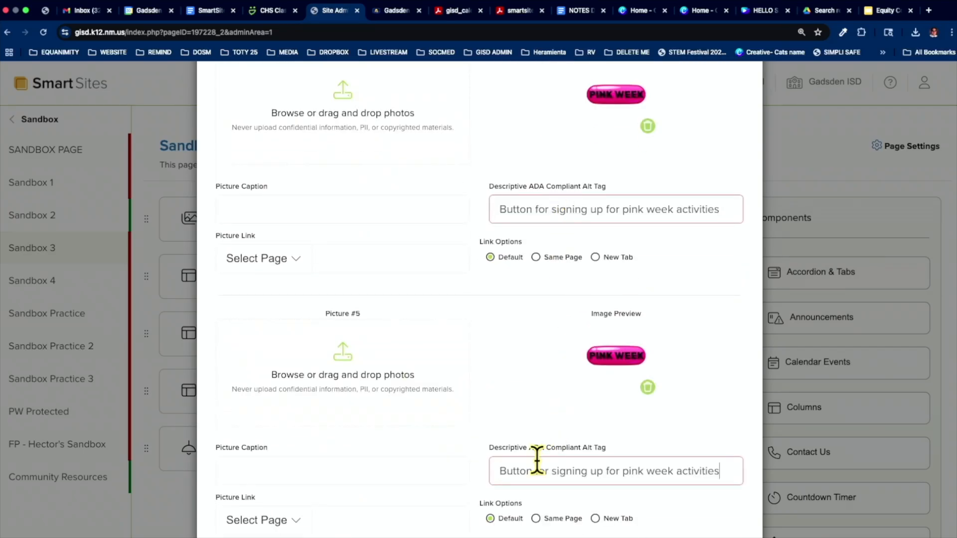
scroll(538, 459, down, 1)
key(ctrl+v)
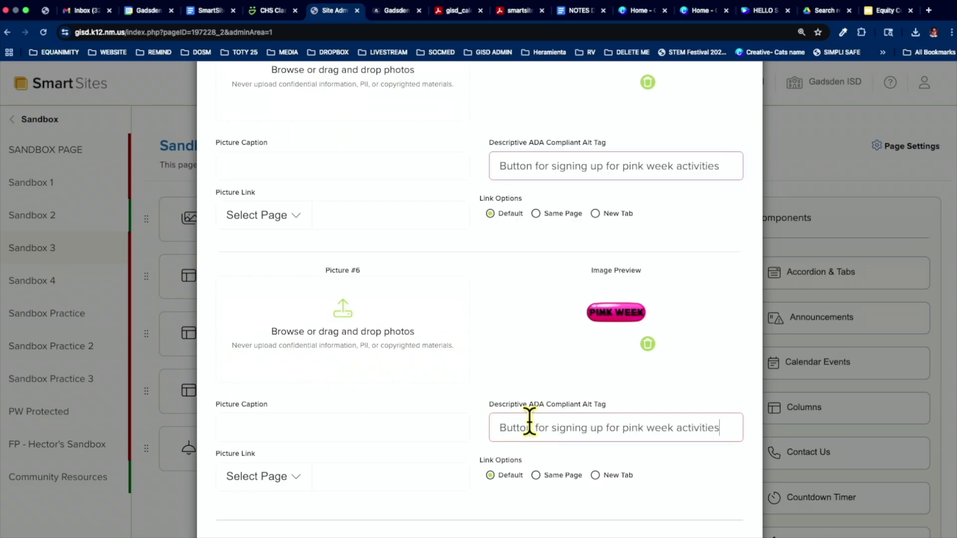
scroll(530, 423, down, 6)
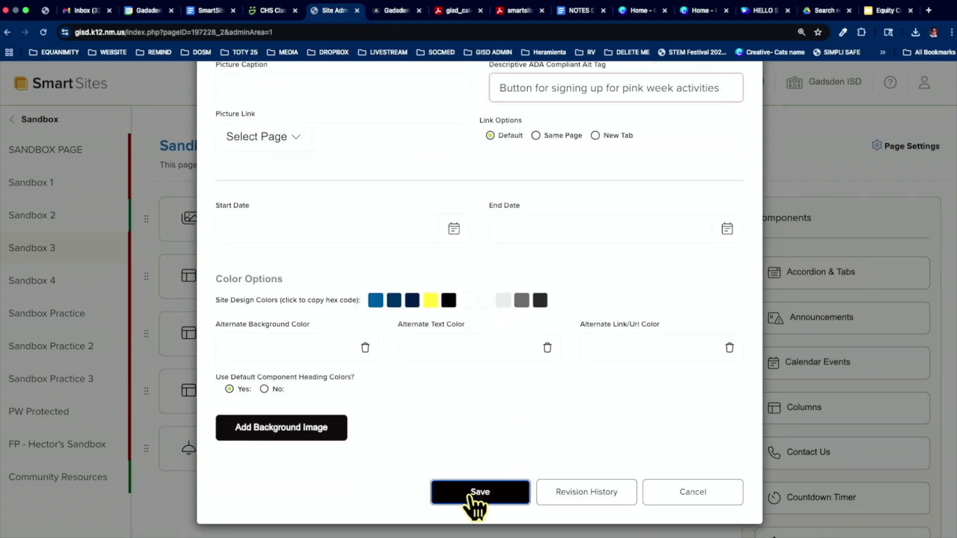
Save the Horizontal Picture Series, unhide it, and view the live Sandbox 3 page
click(469, 496)
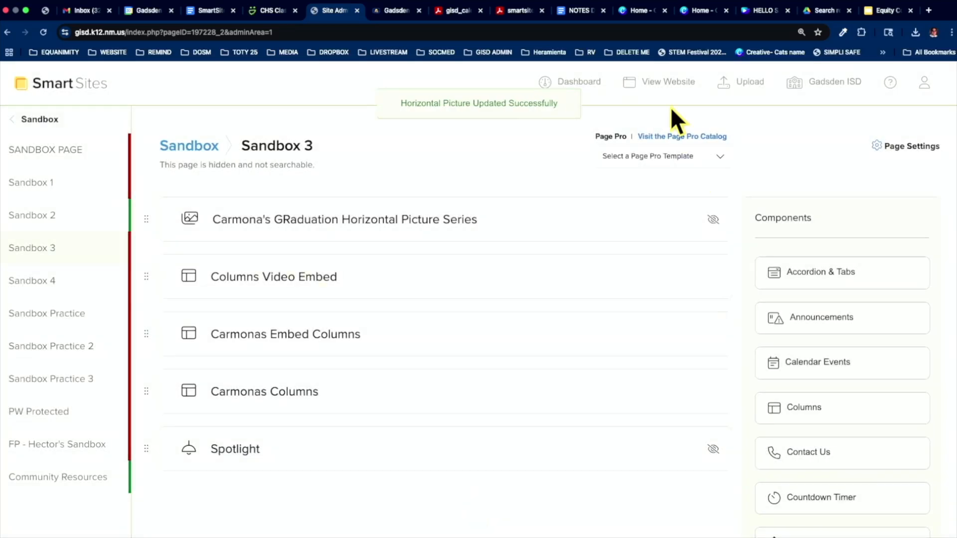
click(667, 85)
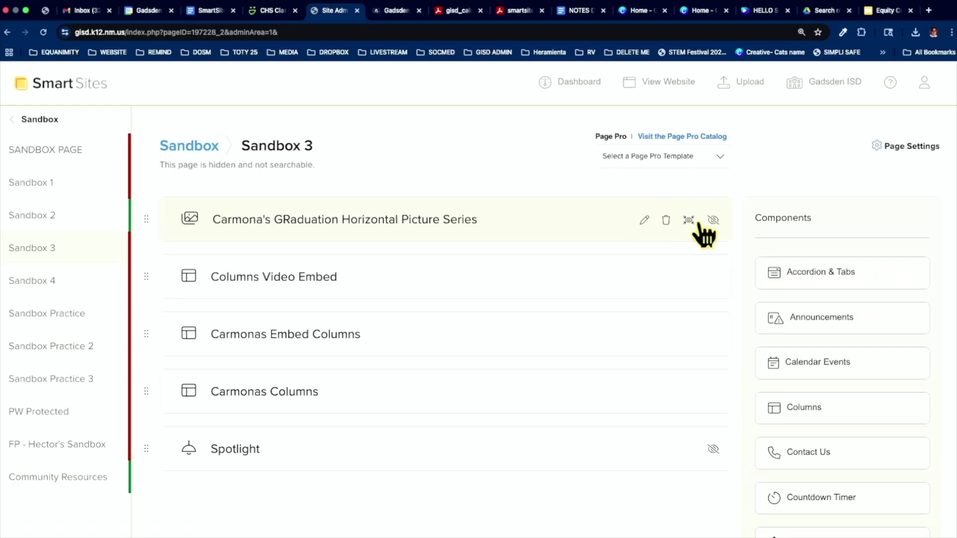
click(655, 84)
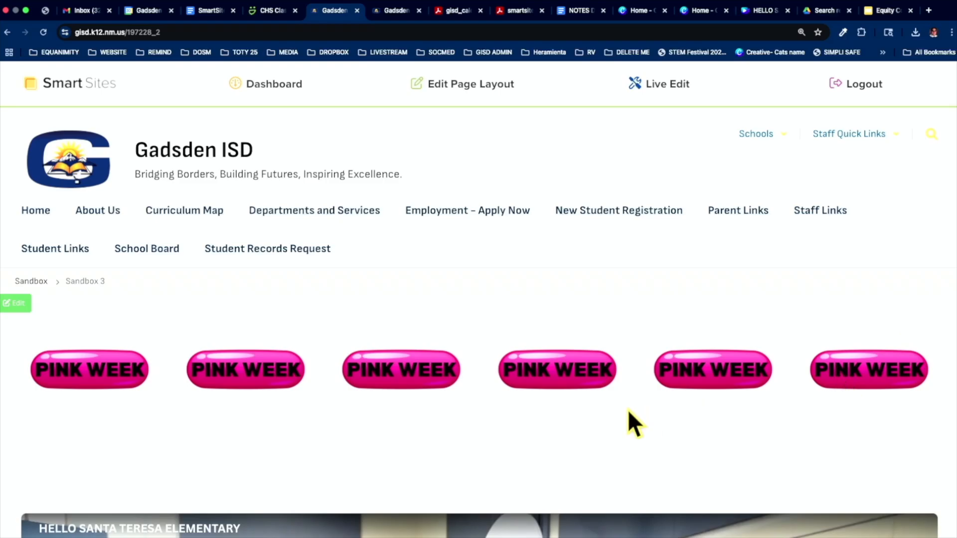
Check the row of six Pink Week buttons on the live page, test the first button's link, and close the gallery it opens
scroll(494, 415, down, 3)
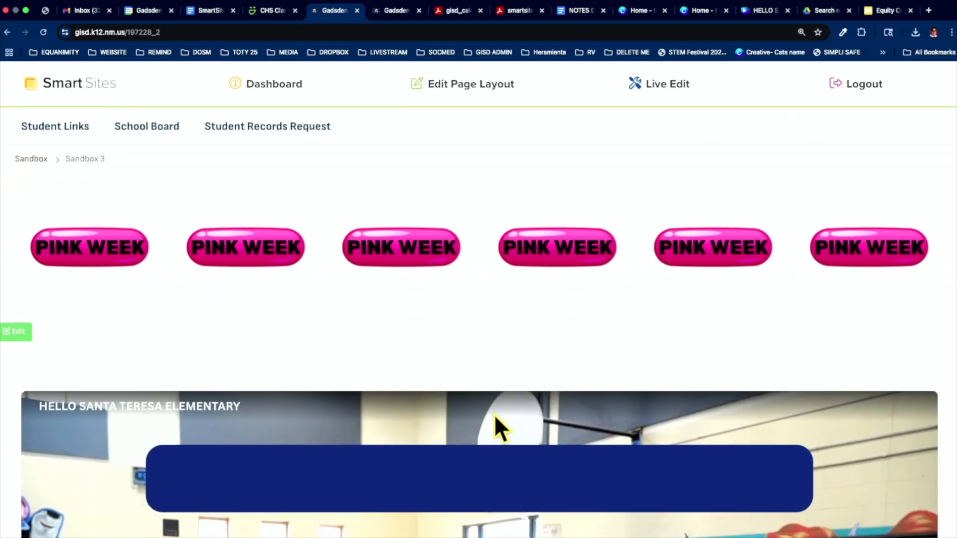
scroll(494, 415, up, 3)
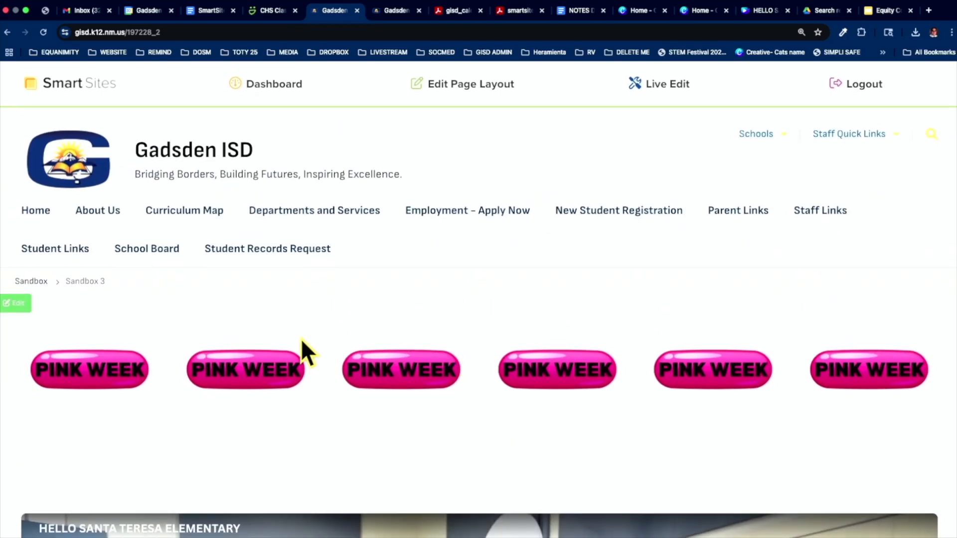
click(90, 375)
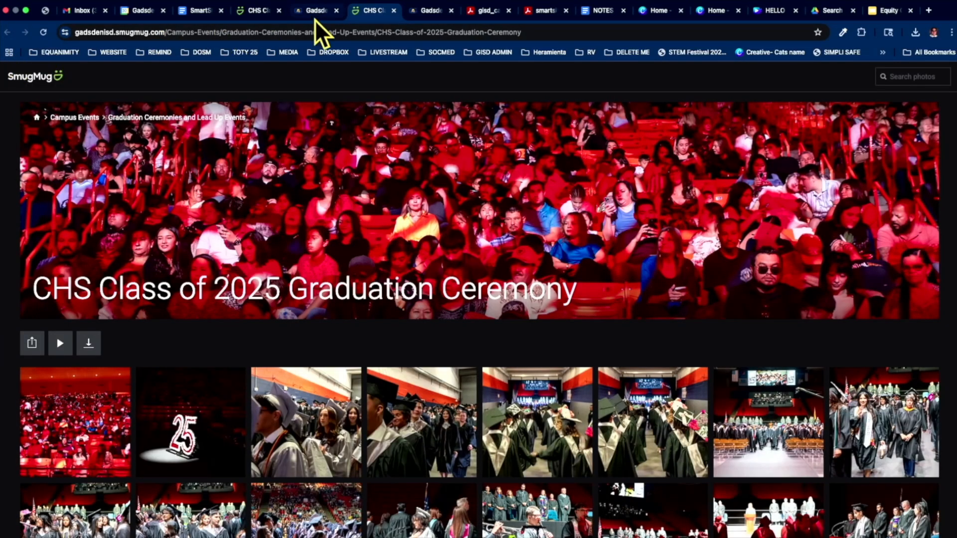
click(392, 10)
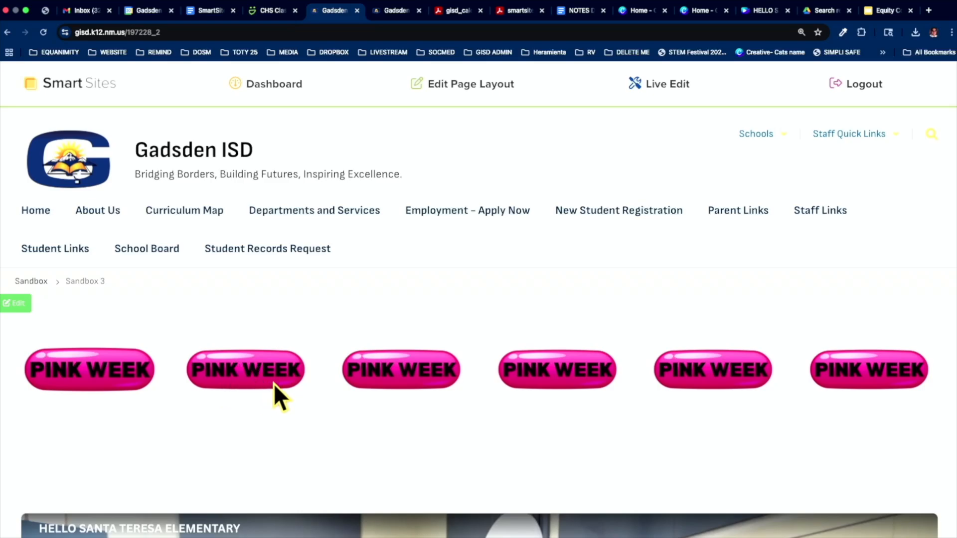
Close the two open PDFs and copy the link to smartsites_training_resources_for_campus_website_admins_1.pdf from NOTES DOC 2
click(457, 12)
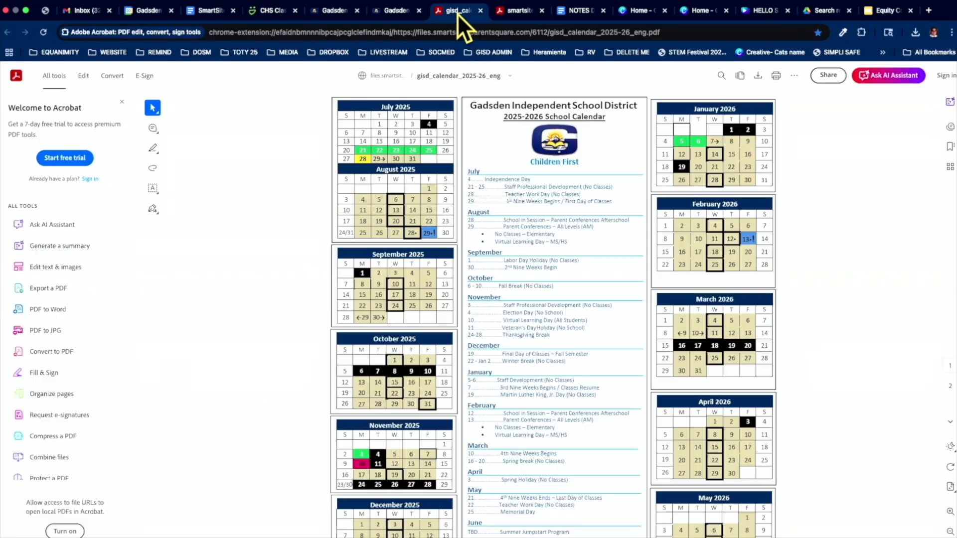
click(479, 10)
click(480, 10)
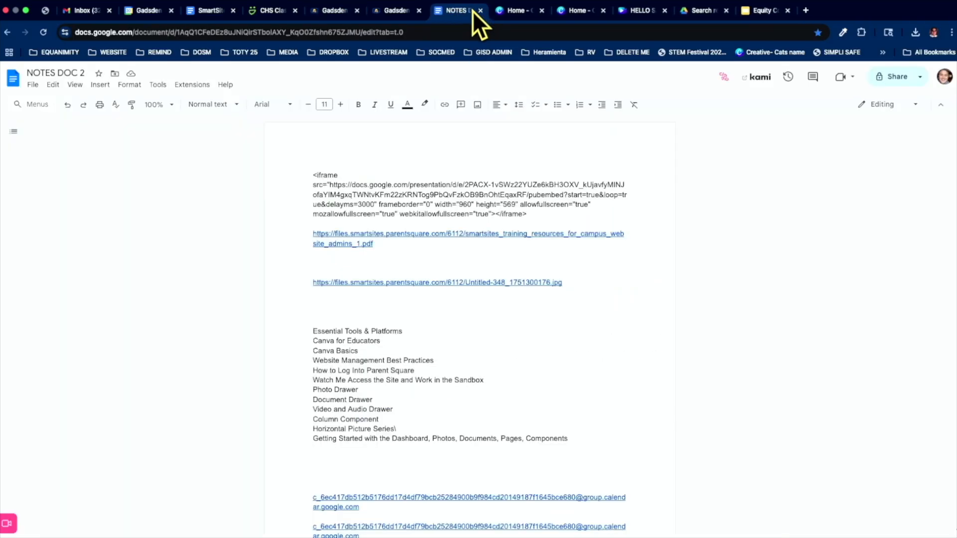
click(357, 243)
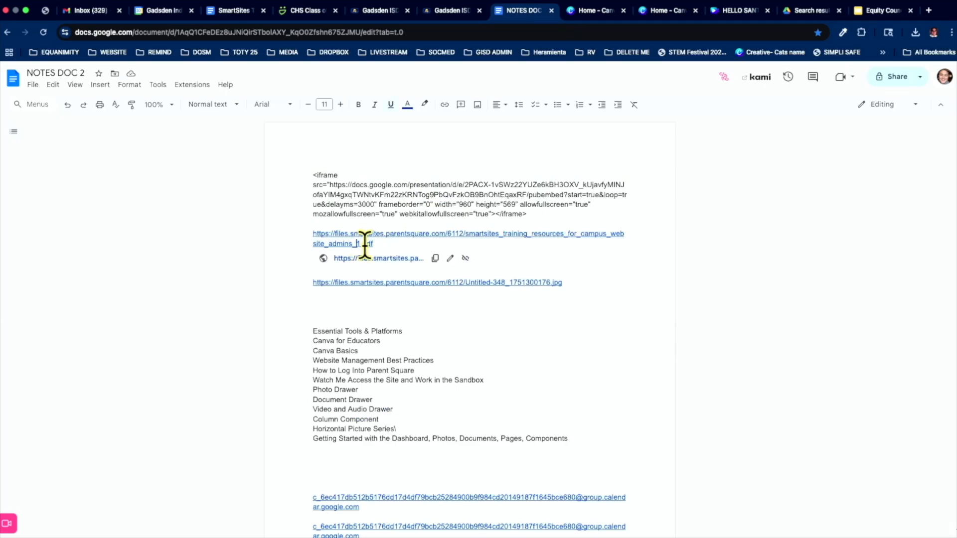
click(435, 258)
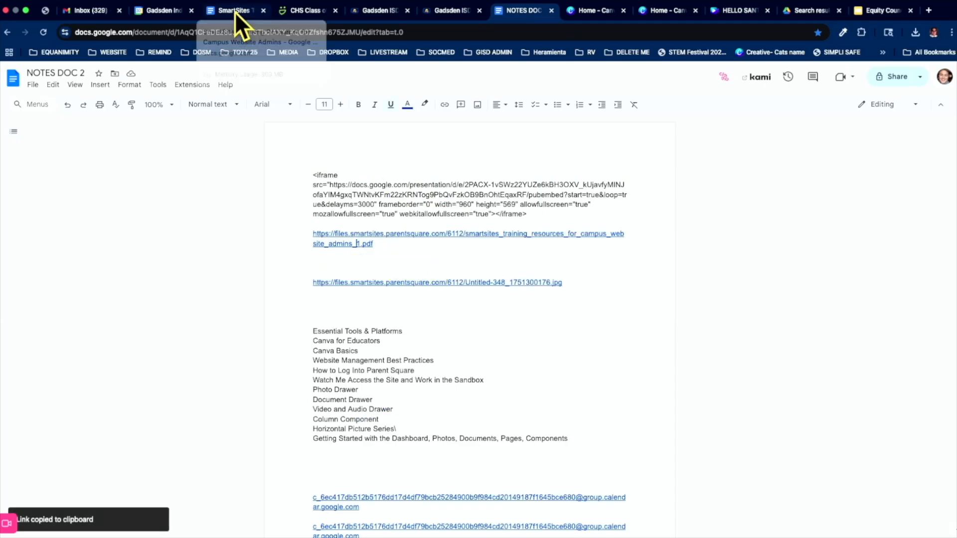
Paste the copied training resources PDF link as Picture #2's link in the Horizontal Picture Series and save the component
click(372, 12)
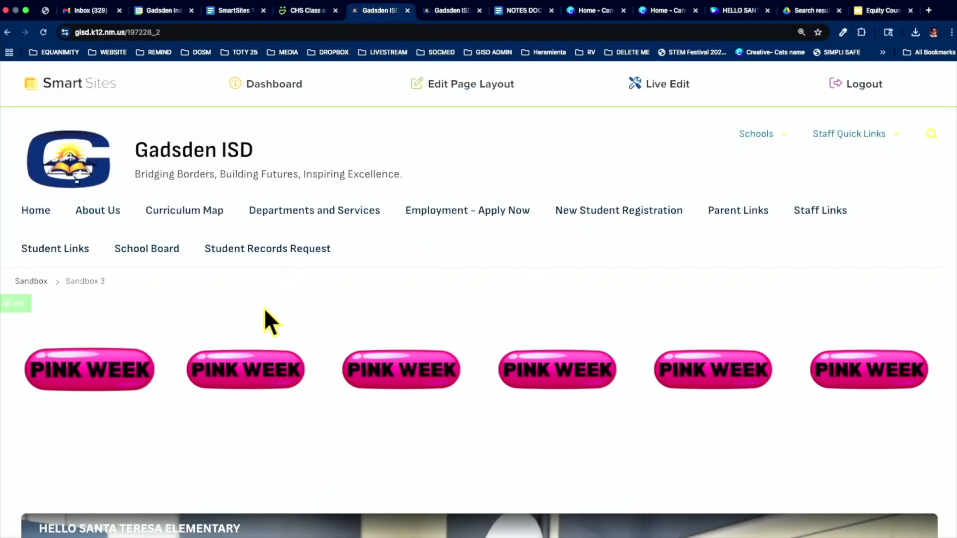
click(14, 303)
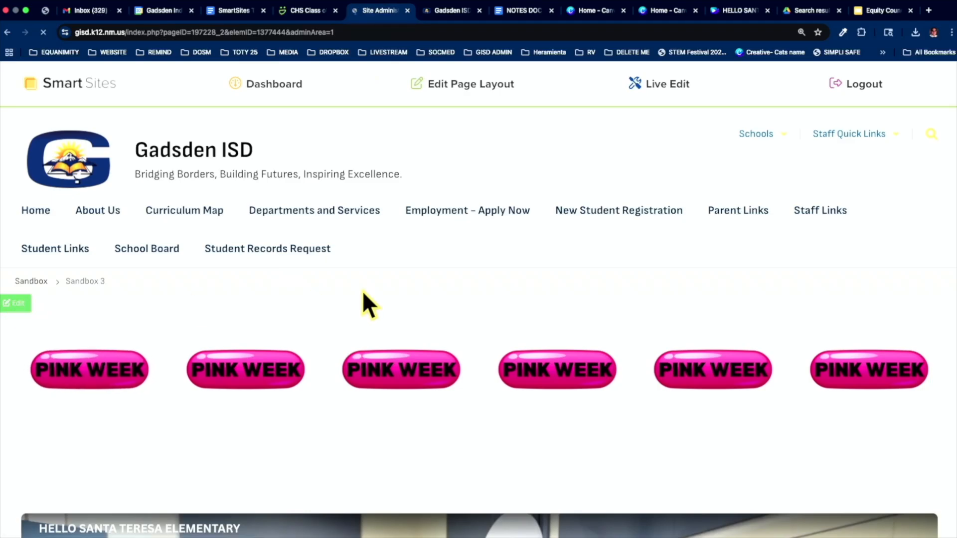
scroll(362, 291, down, 5)
scroll(362, 288, down, 2)
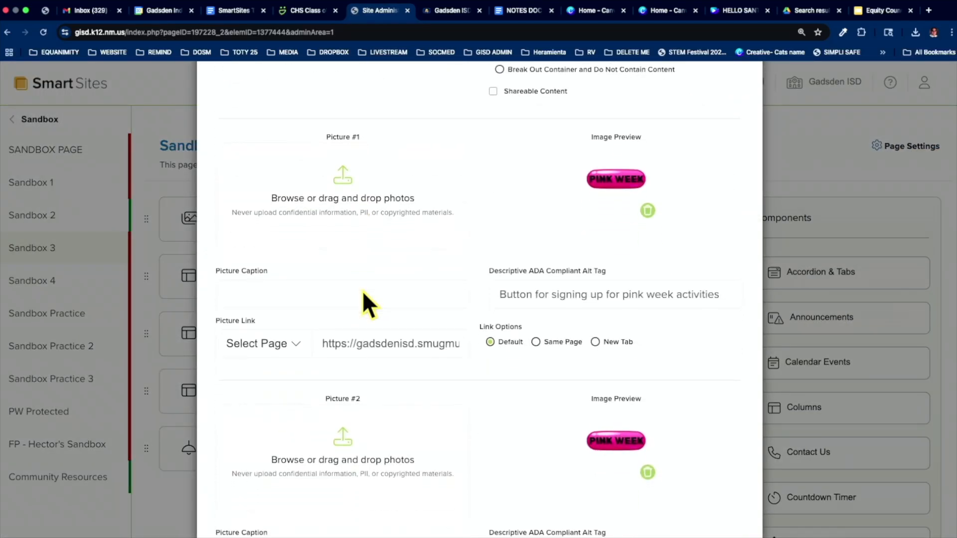
scroll(362, 288, down, 3)
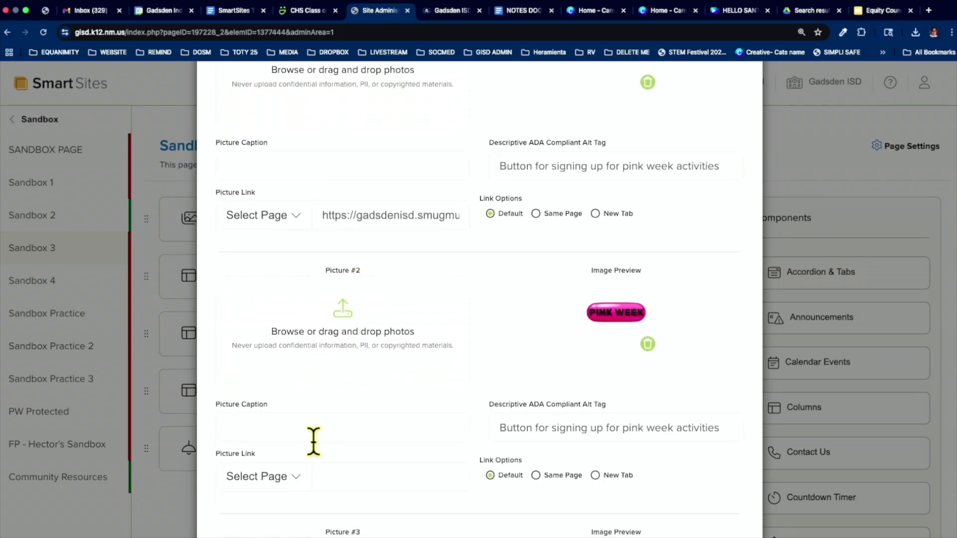
click(347, 475)
key(ctrl+v)
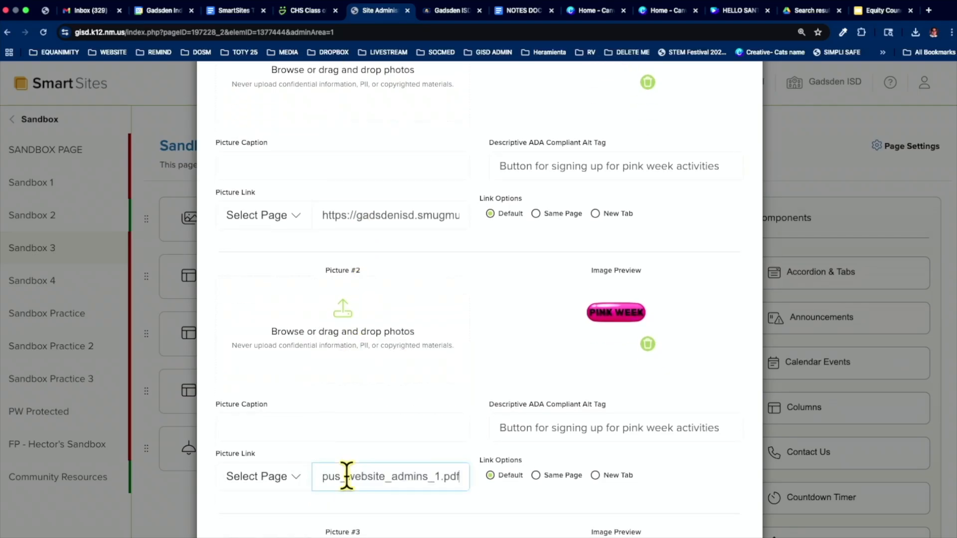
scroll(347, 476, down, 20)
scroll(346, 476, down, 9)
click(474, 492)
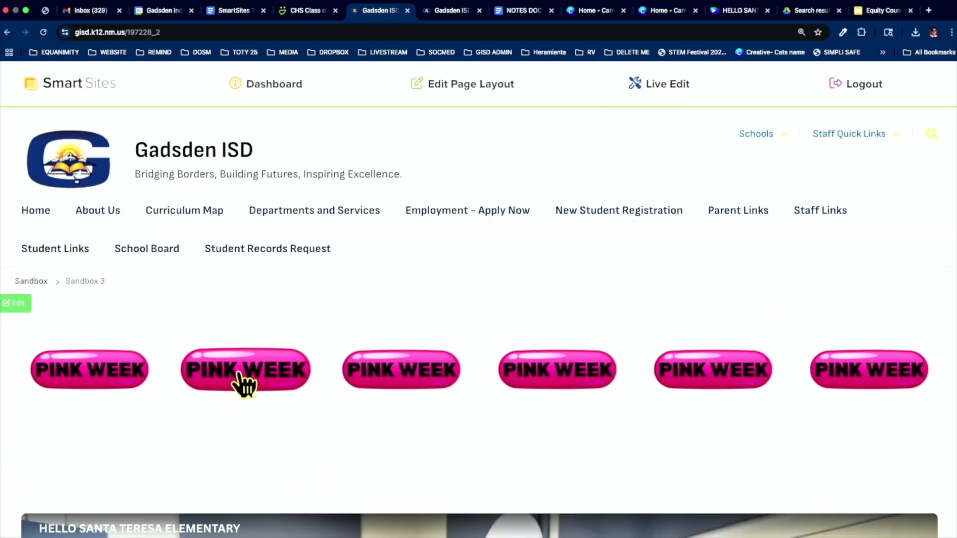
Test the second Pink Week button's link, skim the training resources PDF, and look over the Sandbox 3 page again
click(238, 373)
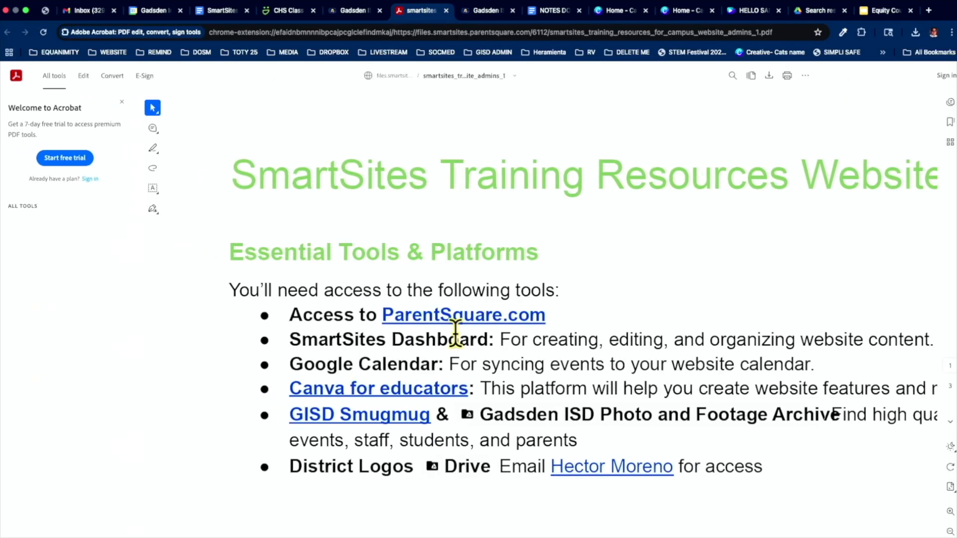
scroll(455, 331, down, 20)
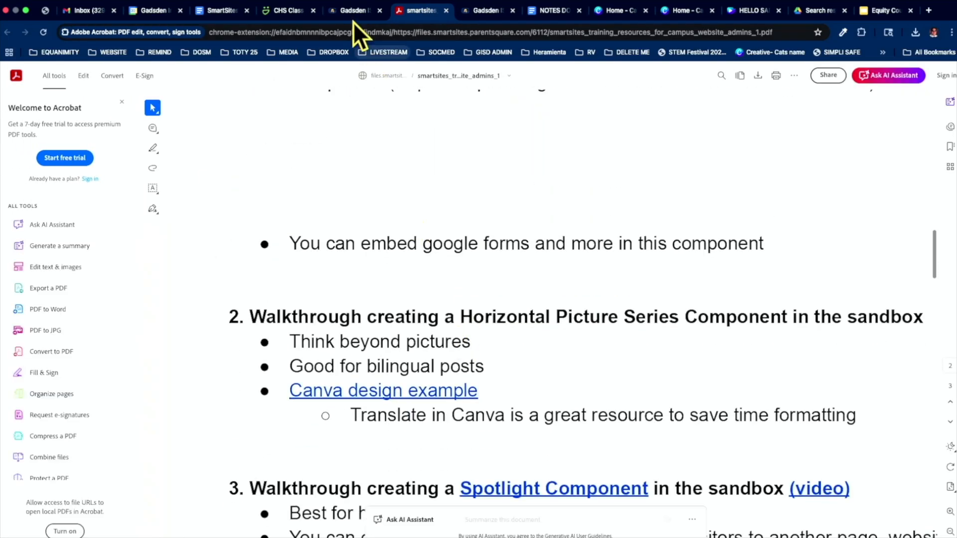
click(352, 12)
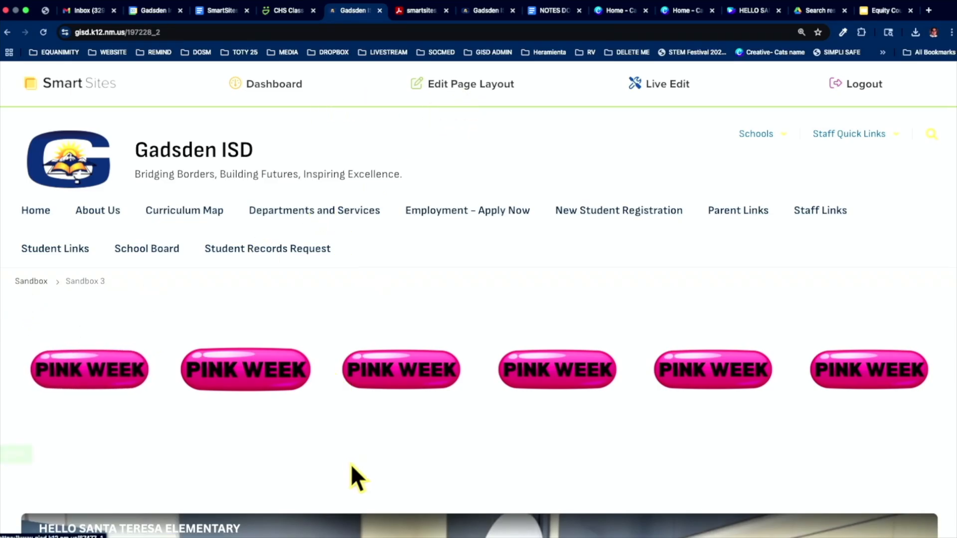
scroll(390, 409, down, 7)
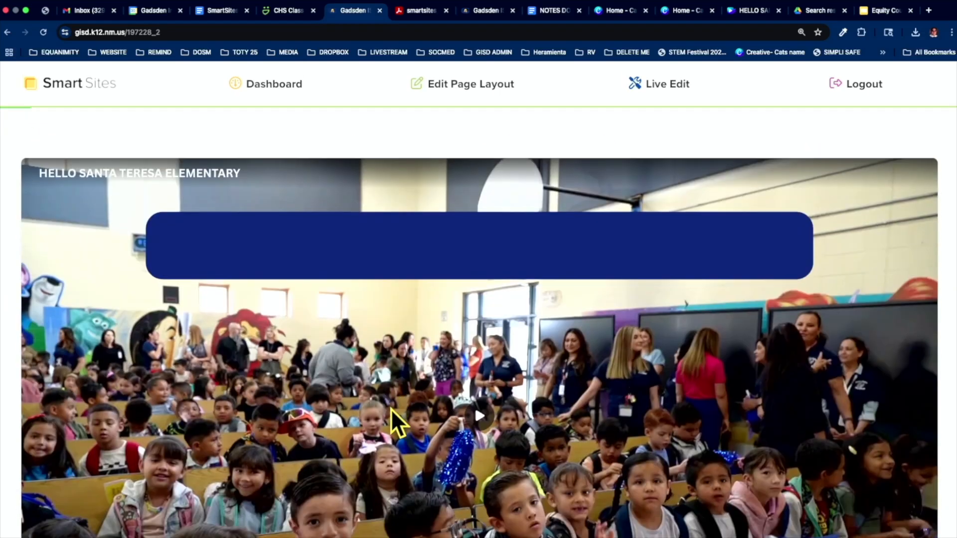
scroll(391, 408, up, 7)
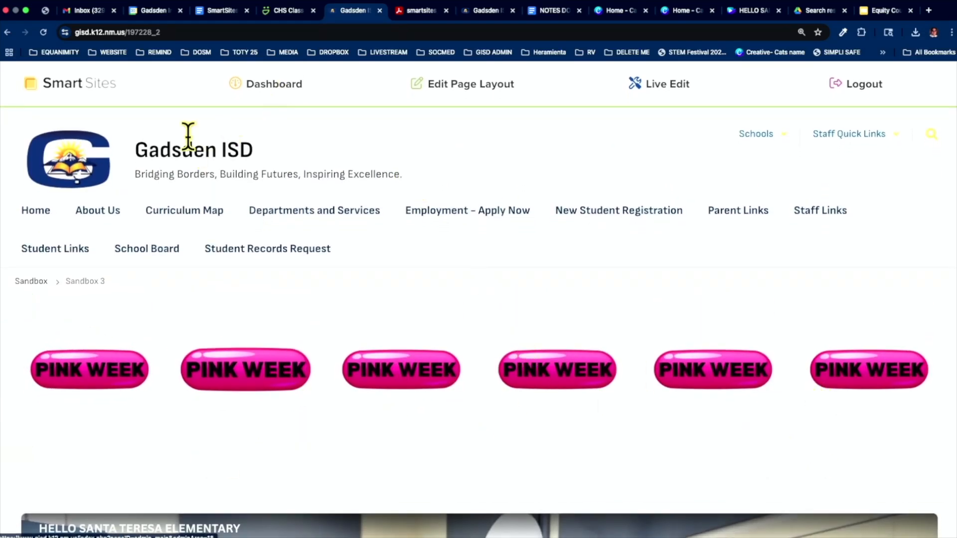
Examine the district home page's bilingual picture notices and Find It Fast section, testing the English Board of Education notice's form link
click(36, 151)
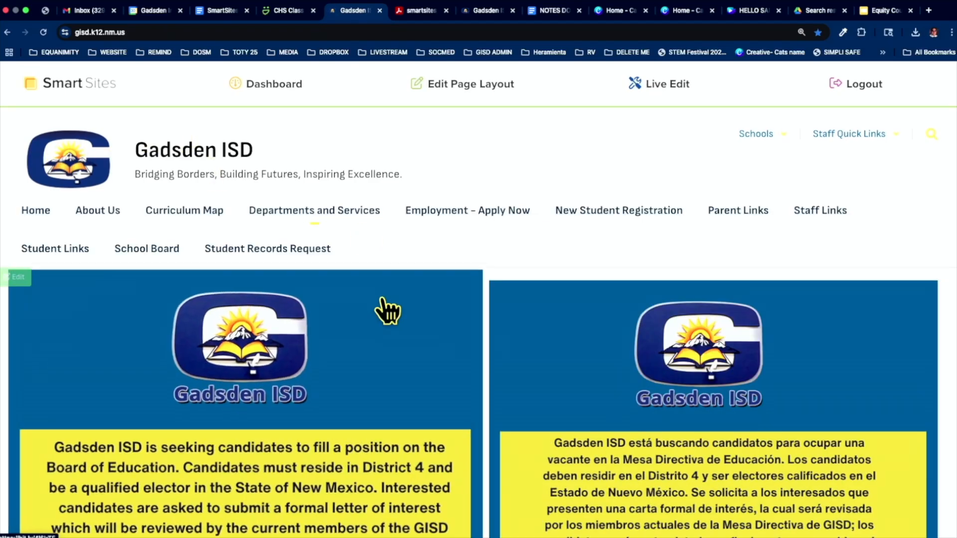
scroll(528, 307, down, 5)
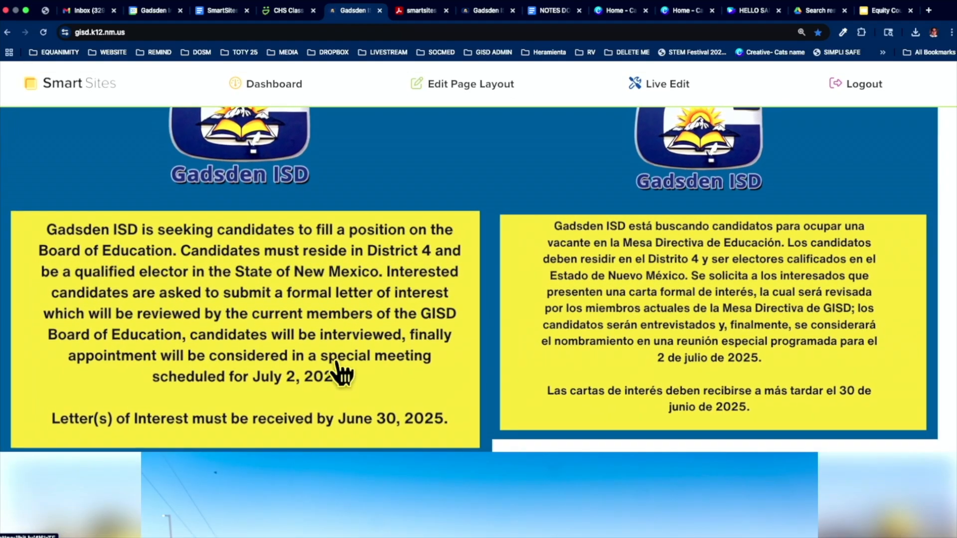
click(337, 363)
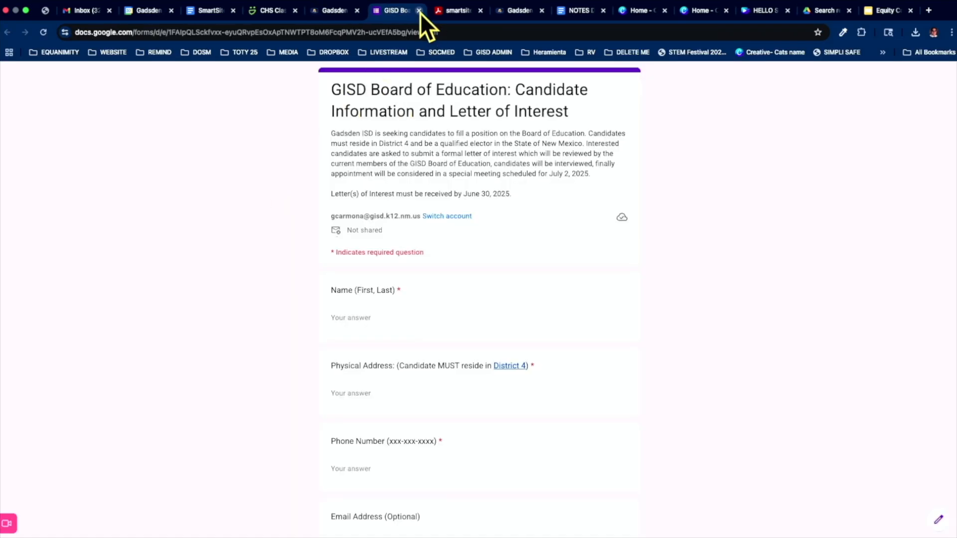
click(419, 11)
click(632, 264)
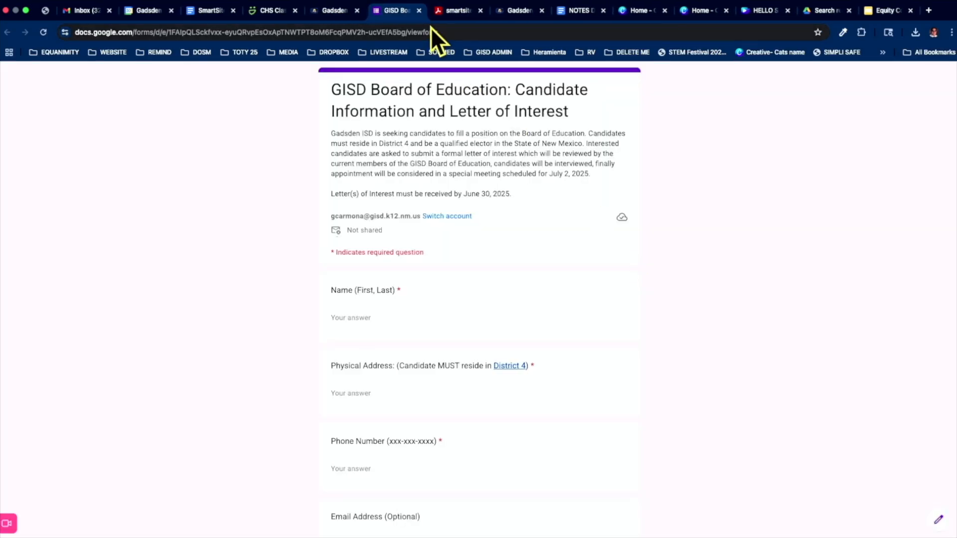
click(419, 11)
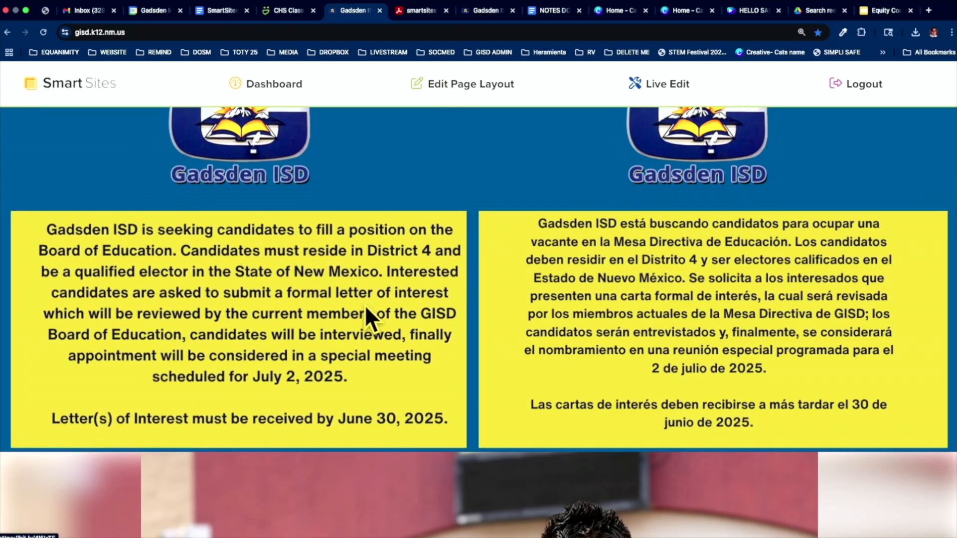
scroll(364, 304, up, 5)
scroll(363, 304, down, 14)
scroll(363, 304, down, 6)
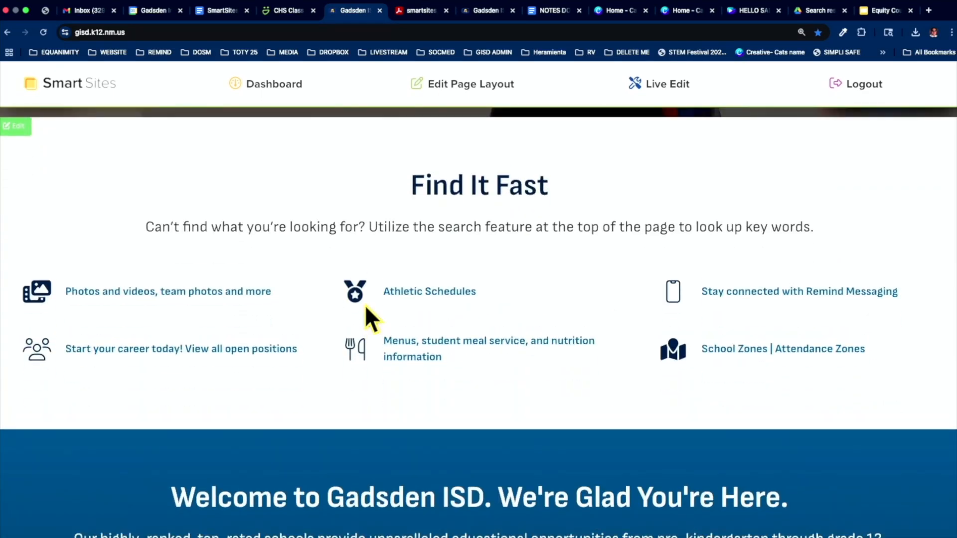
scroll(364, 304, up, 10)
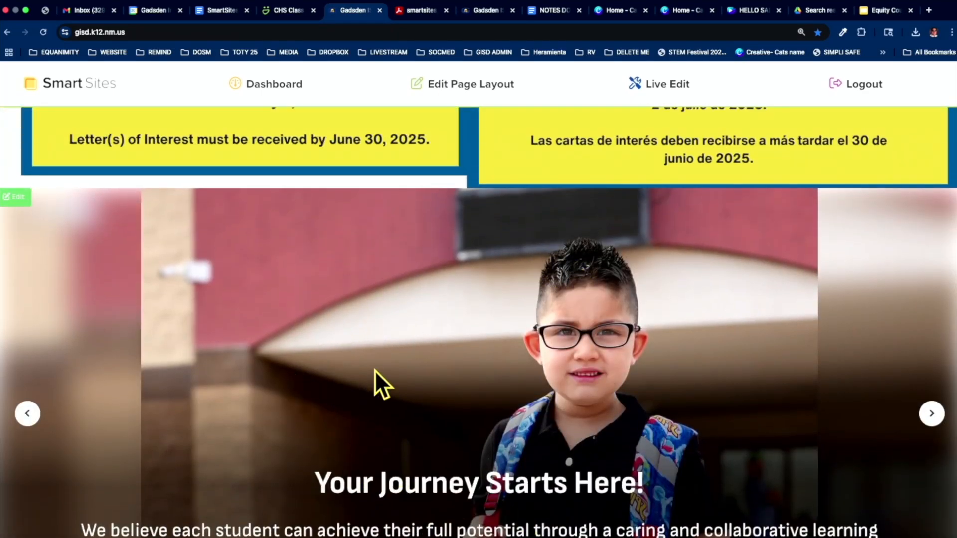
scroll(431, 371, down, 3)
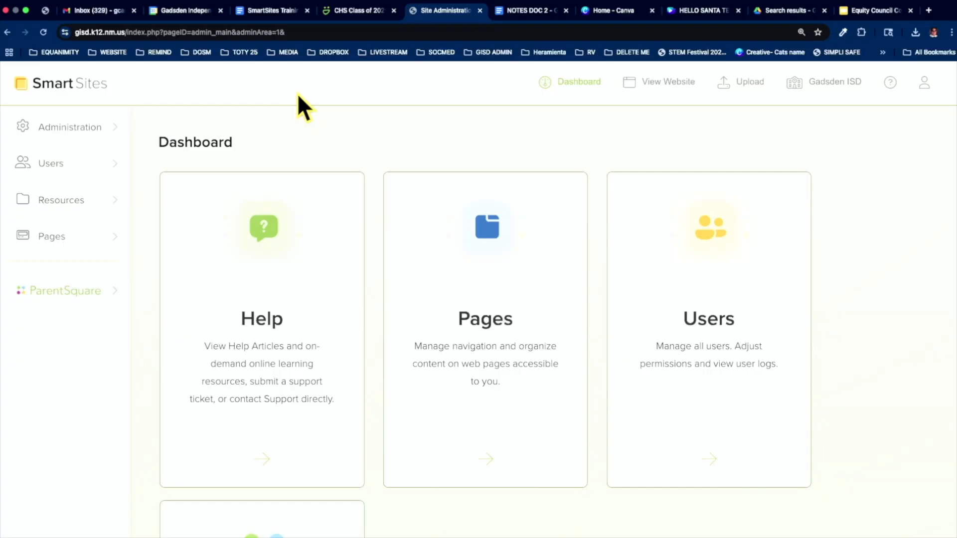
Open the Sandbox 3 page from the dashboard's Sandbox pages and open its Spotlight component for editing
click(121, 238)
scroll(82, 379, down, 6)
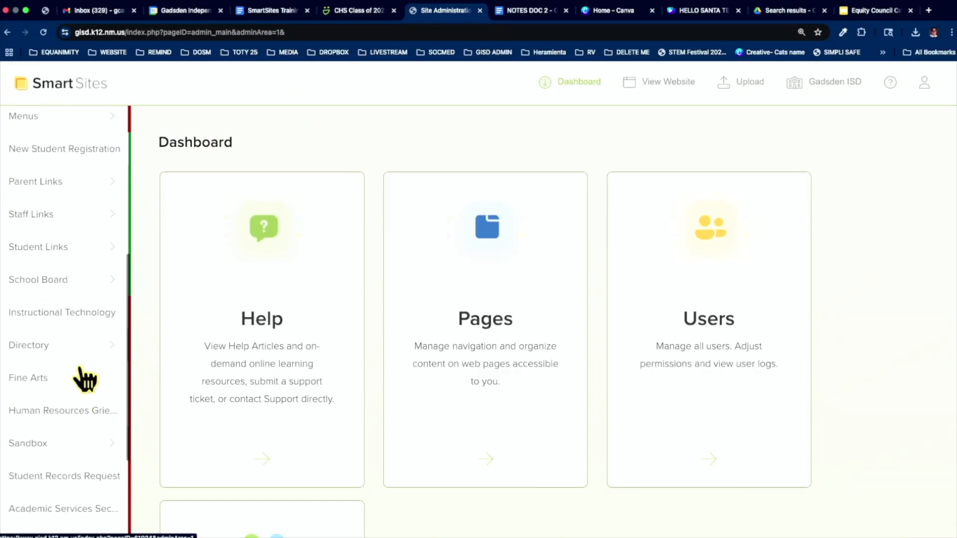
scroll(82, 379, down, 4)
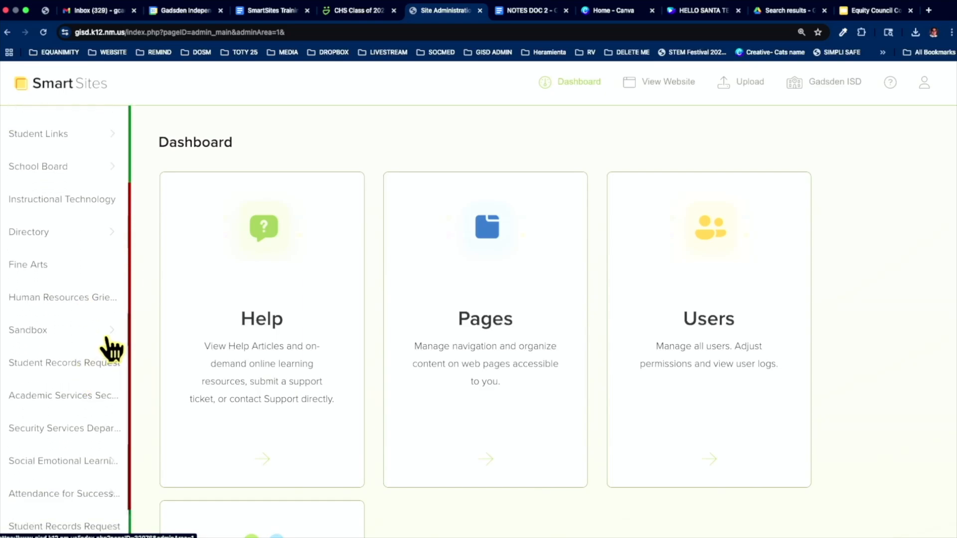
click(114, 331)
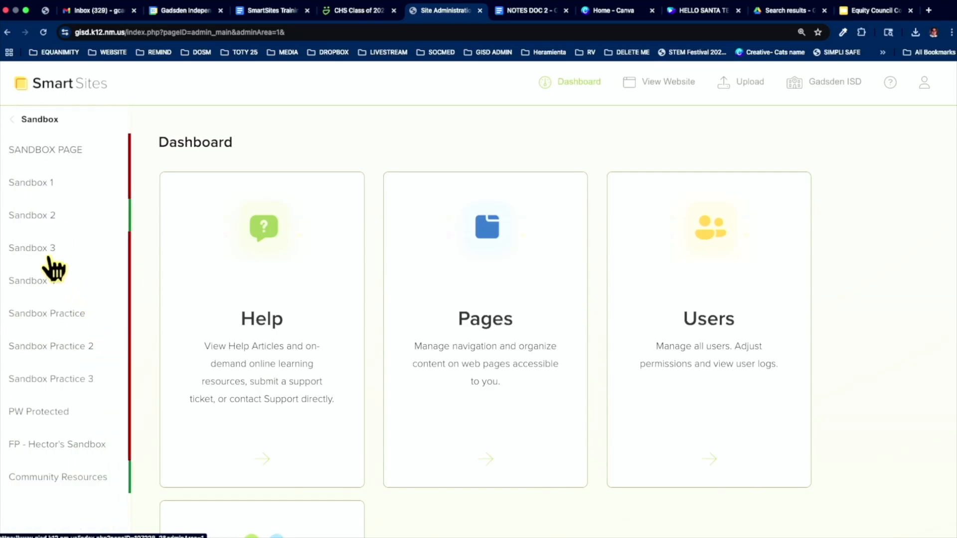
click(44, 260)
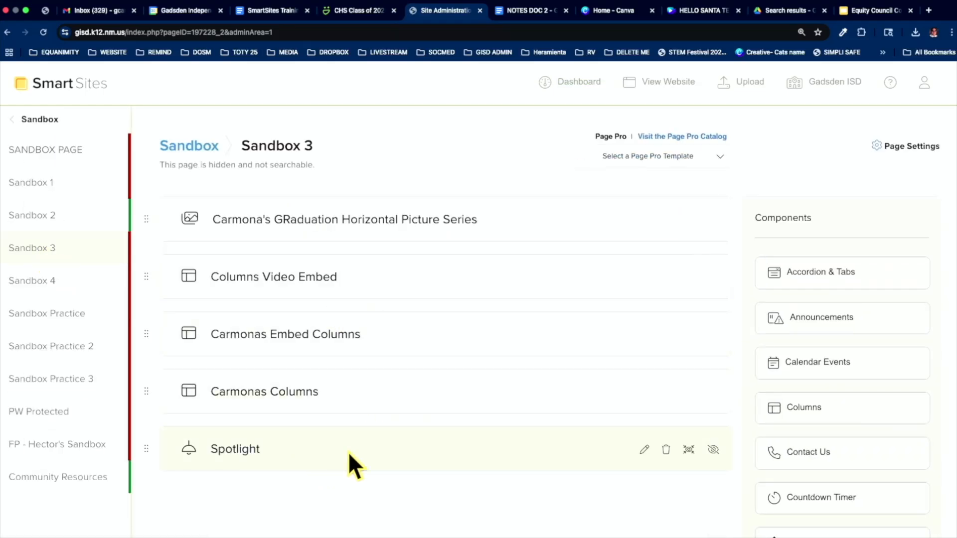
click(646, 449)
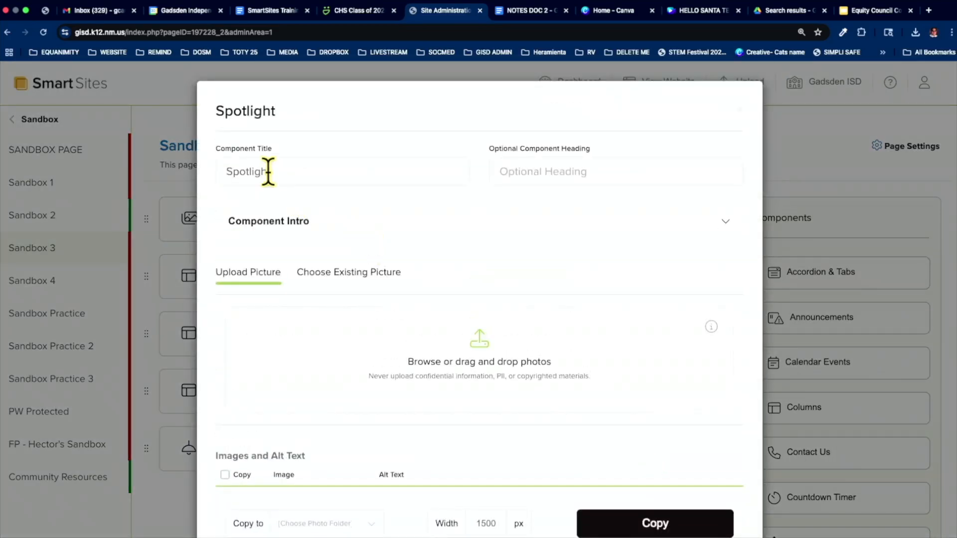
Add the owner's surname in front of the Spotlight component's title
click(228, 173)
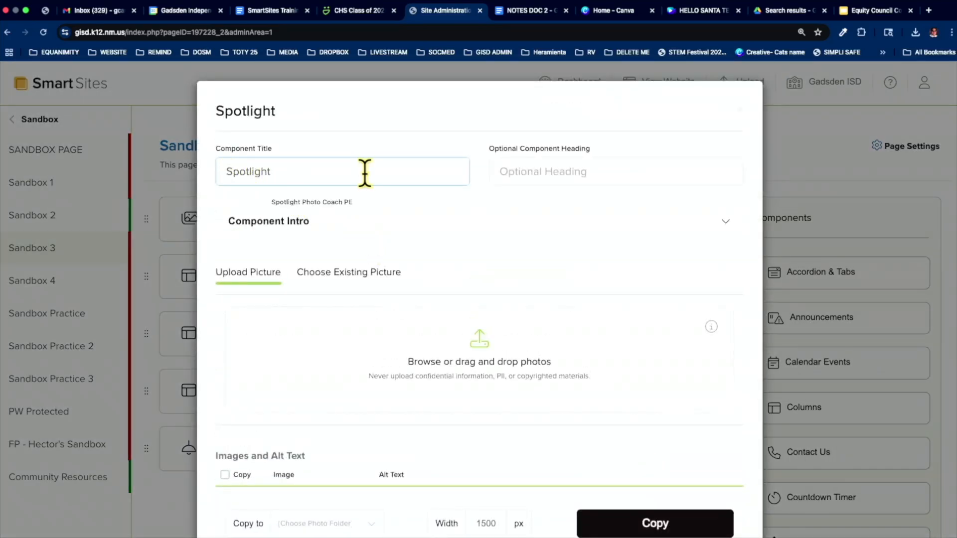
text(Carmona)
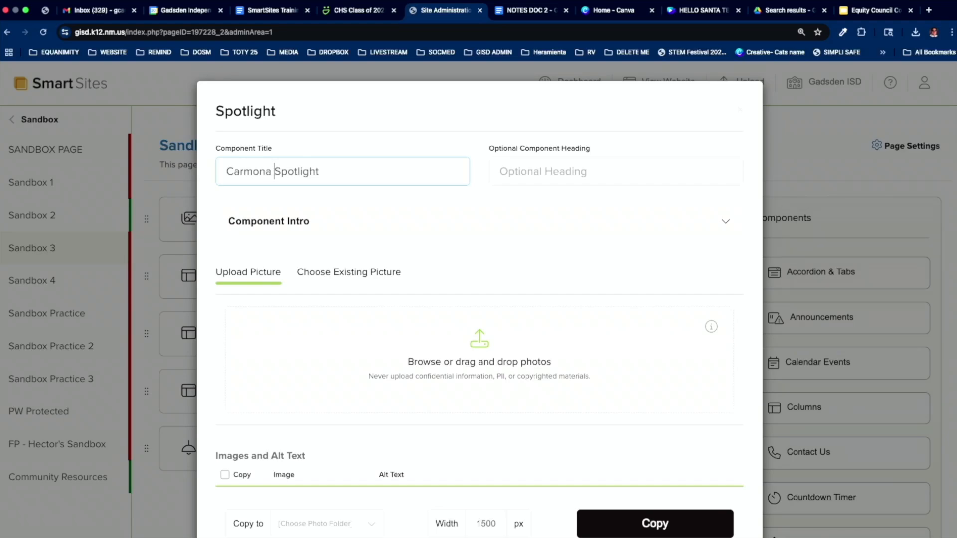
click(501, 249)
scroll(500, 249, down, 1)
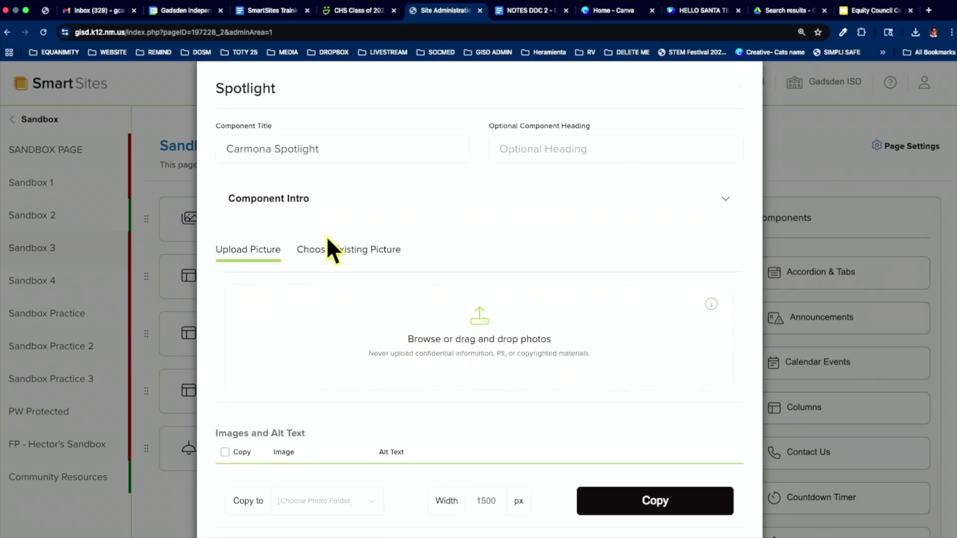
scroll(368, 292, down, 4)
scroll(367, 289, up, 4)
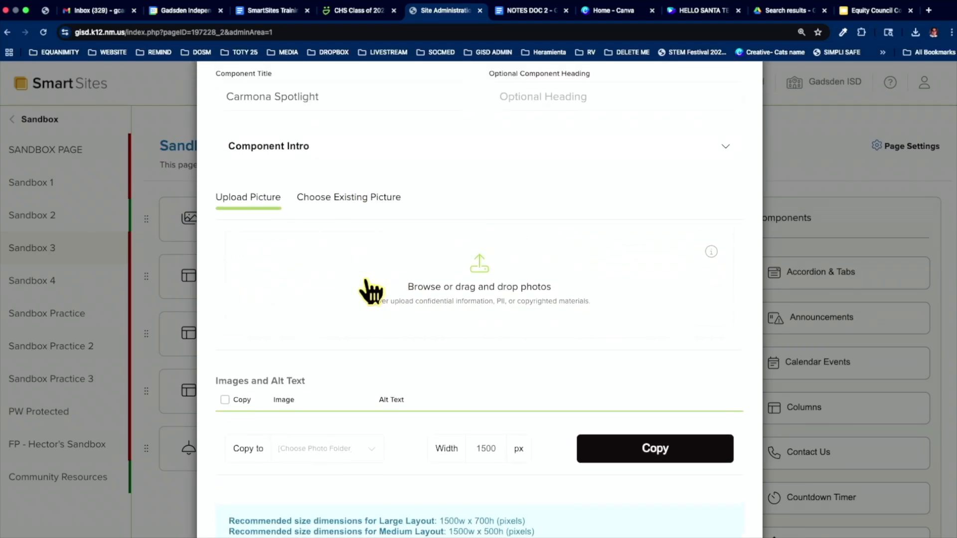
Duplicate the Sandbox 3 admin page in a second browser tab and view the district home page on the live website there
right_click(441, 17)
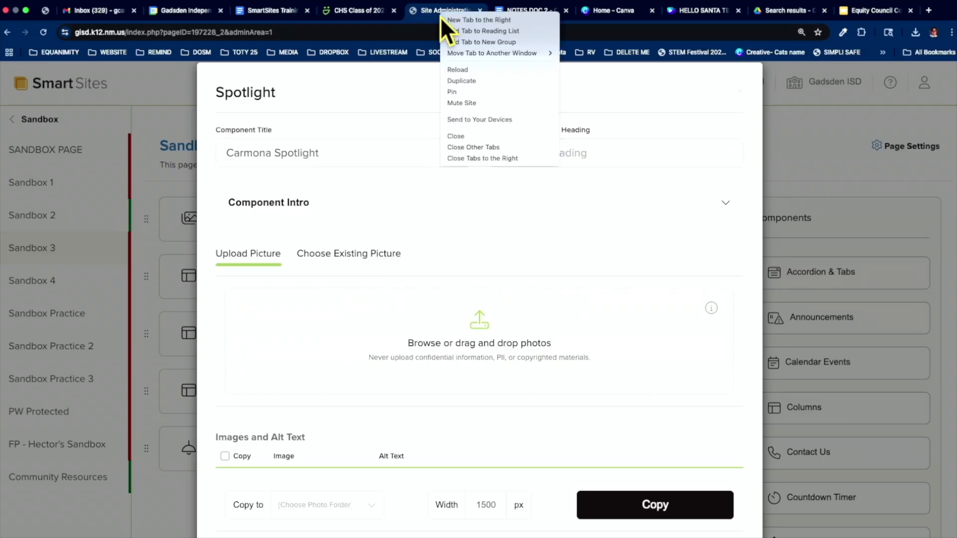
click(462, 80)
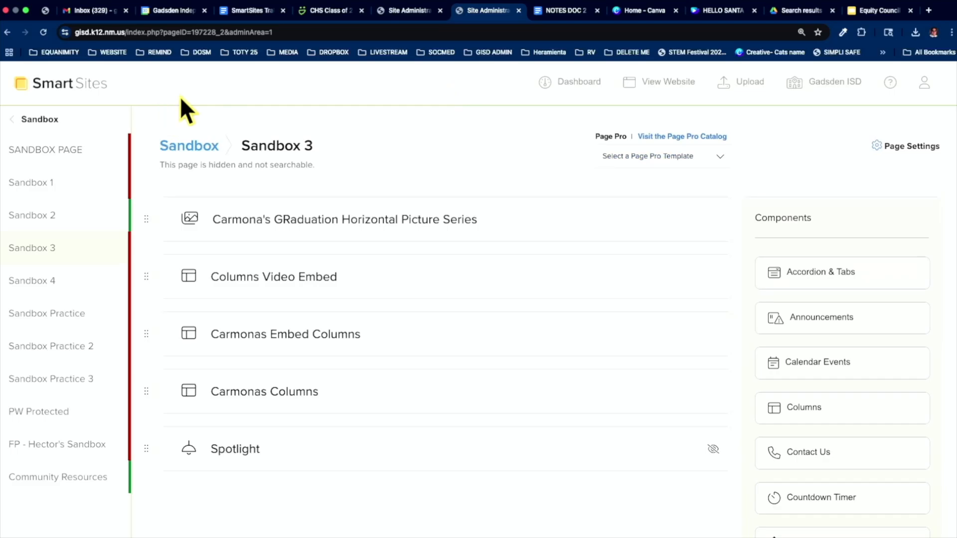
click(667, 81)
click(666, 85)
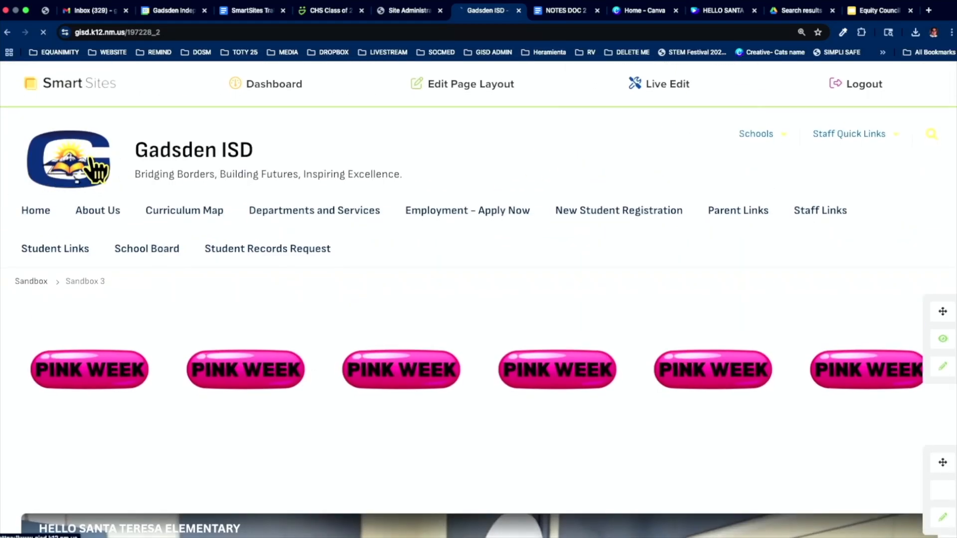
click(119, 189)
Examine the home page's rotating picture slides with their captions, testing the link to the student registration page
scroll(309, 314, down, 10)
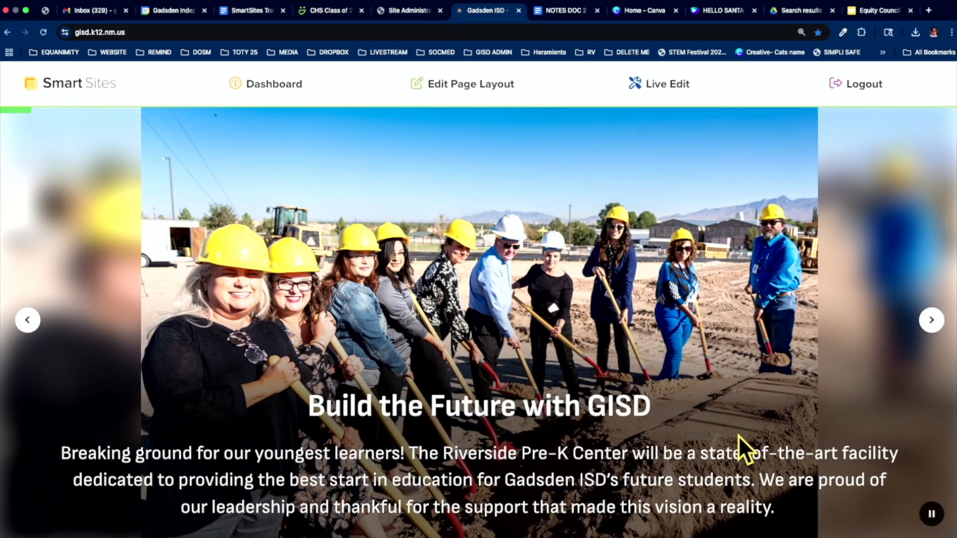
click(931, 328)
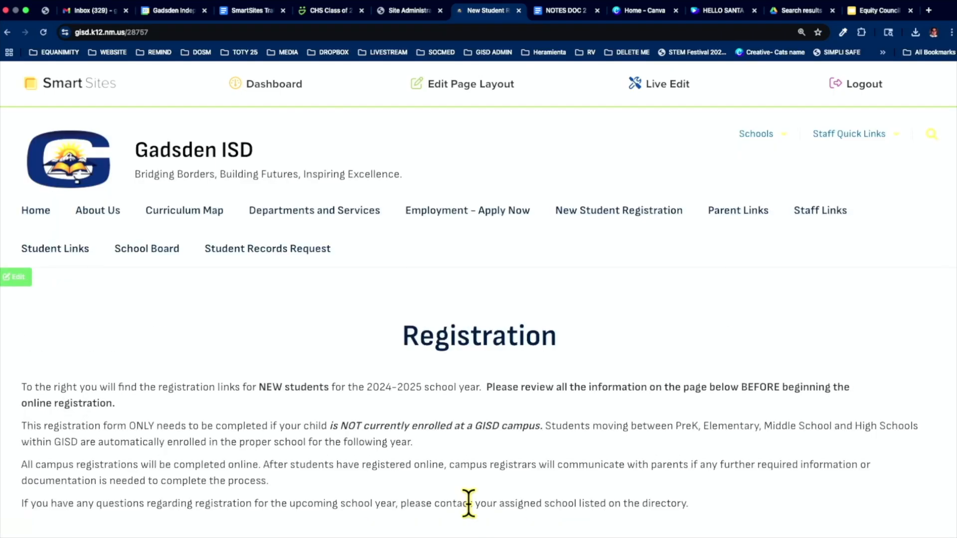
click(7, 32)
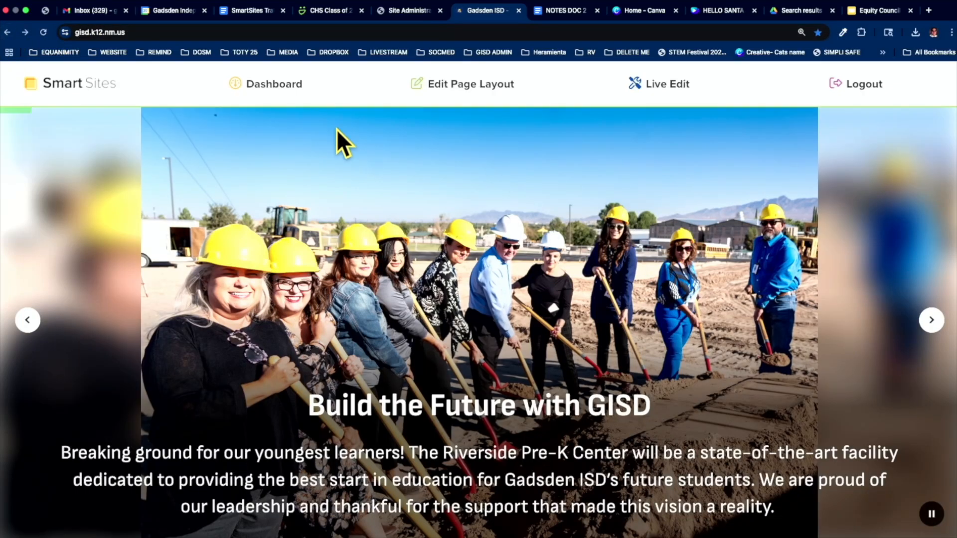
click(931, 322)
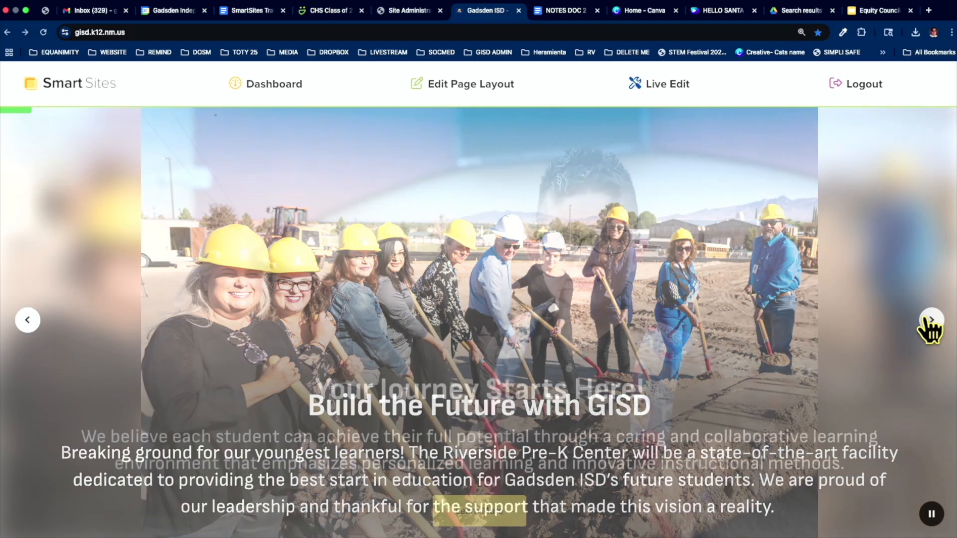
click(930, 321)
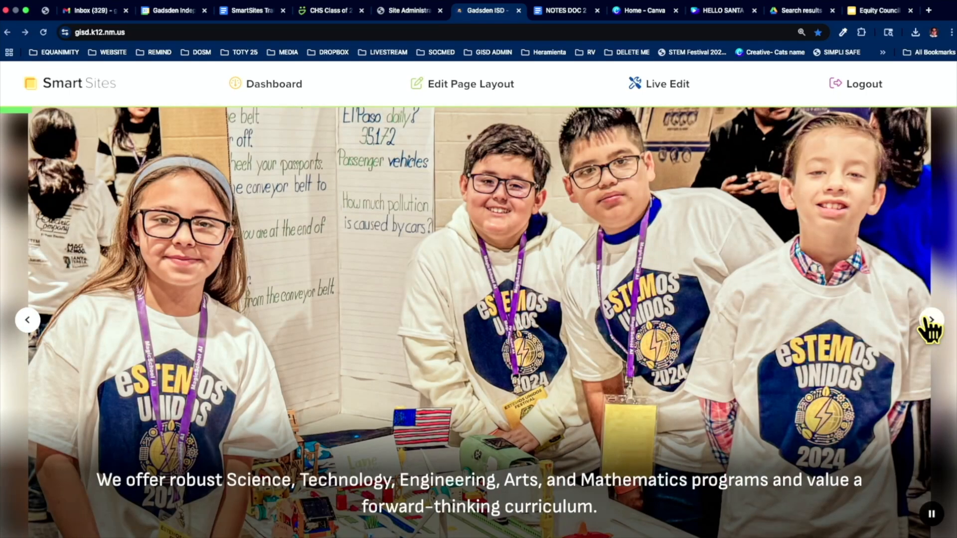
click(930, 321)
click(931, 322)
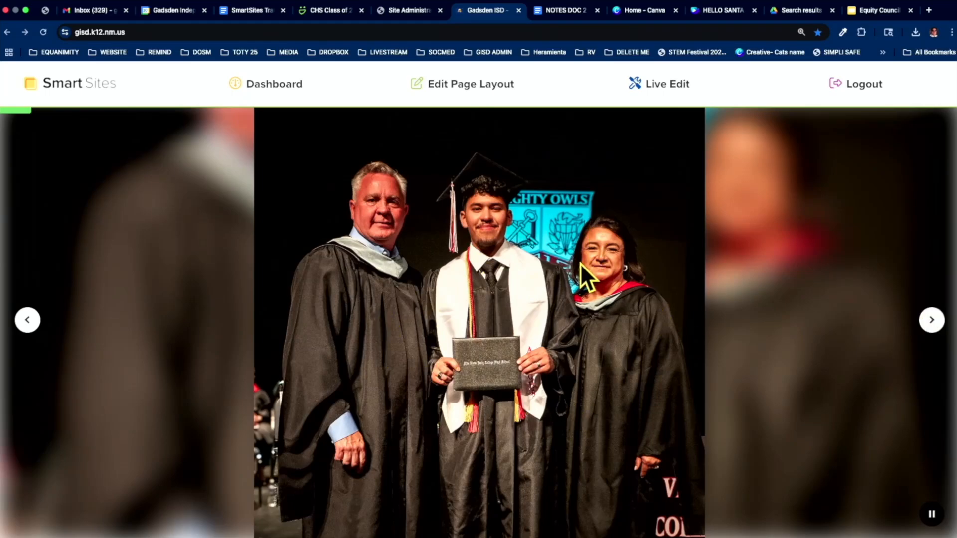
Return to the Spotlight component and upload three graduation photos from the Grad CHS Edited folder
click(414, 11)
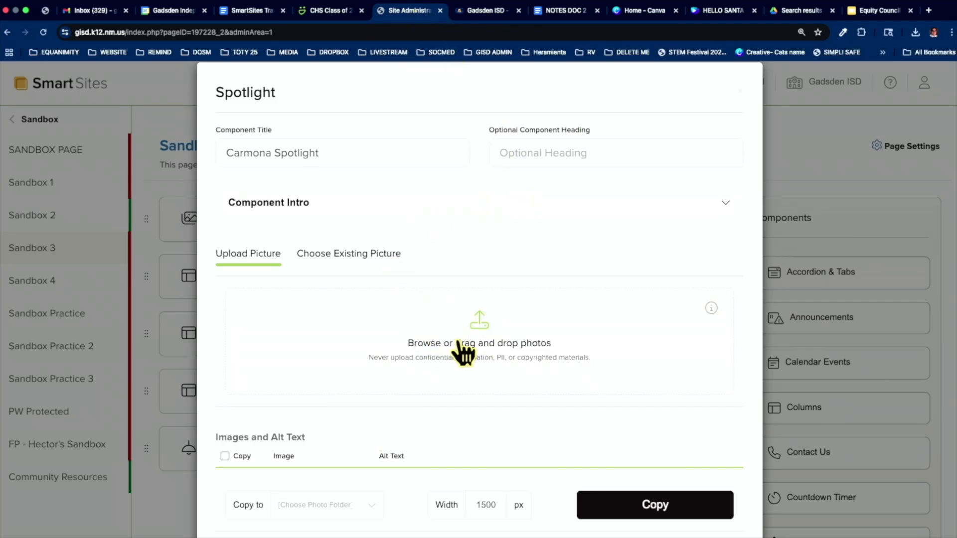
click(502, 357)
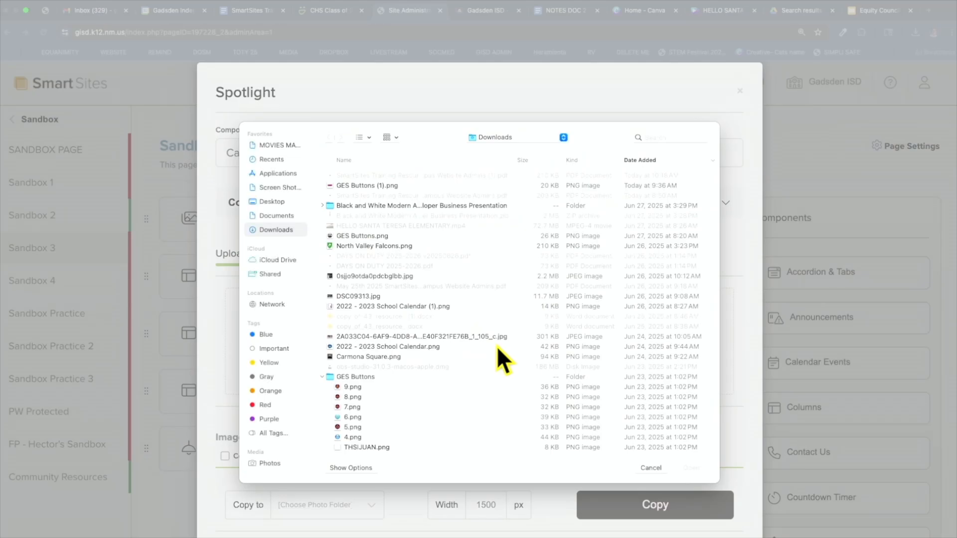
click(277, 143)
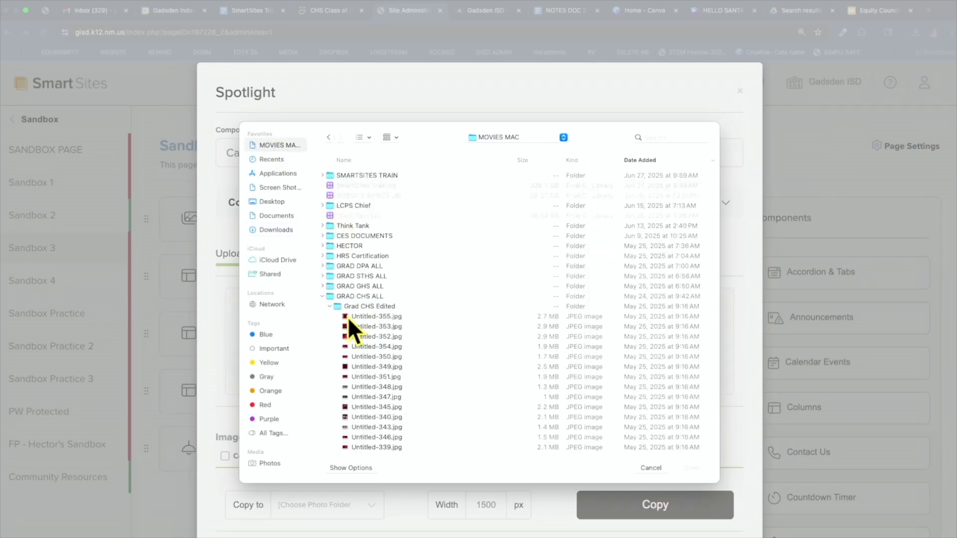
scroll(357, 345, down, 5)
double_click(357, 345)
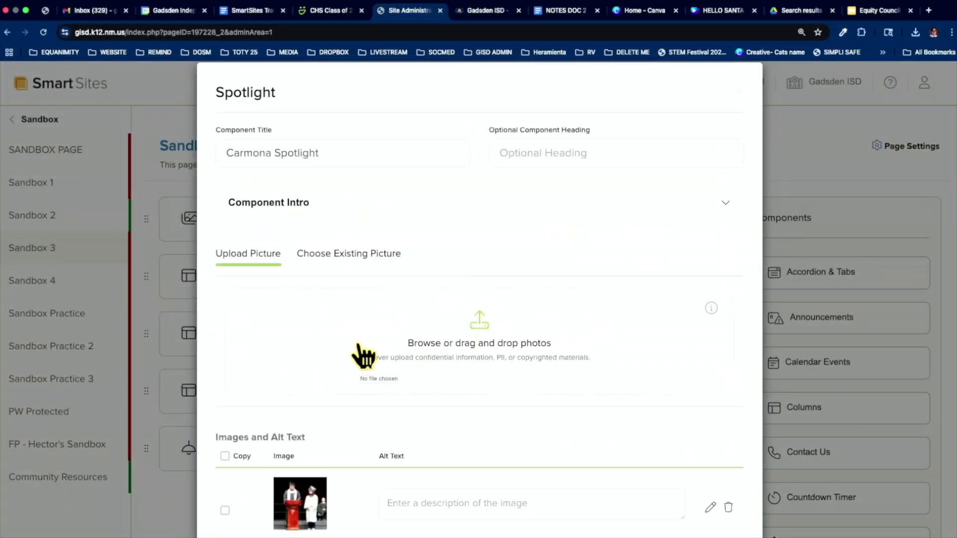
click(426, 326)
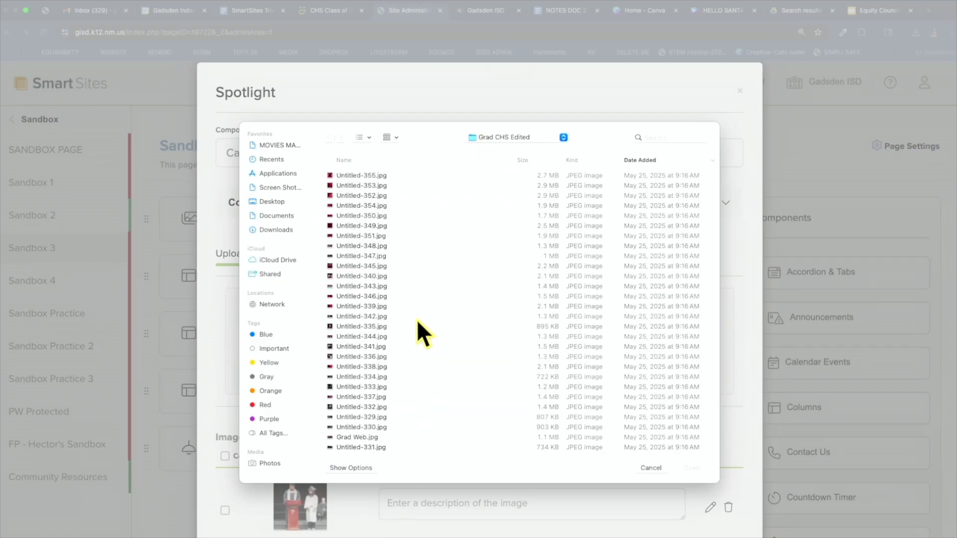
double_click(359, 437)
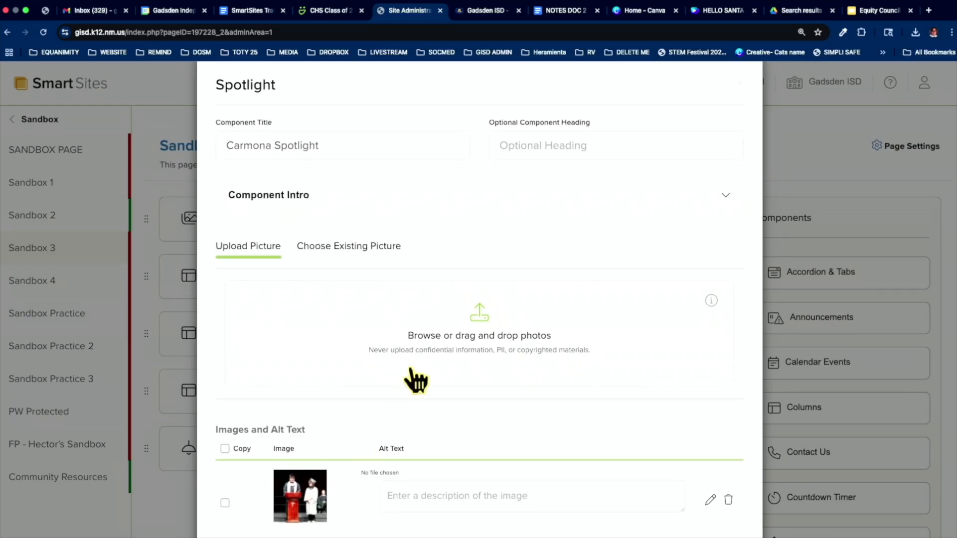
click(415, 378)
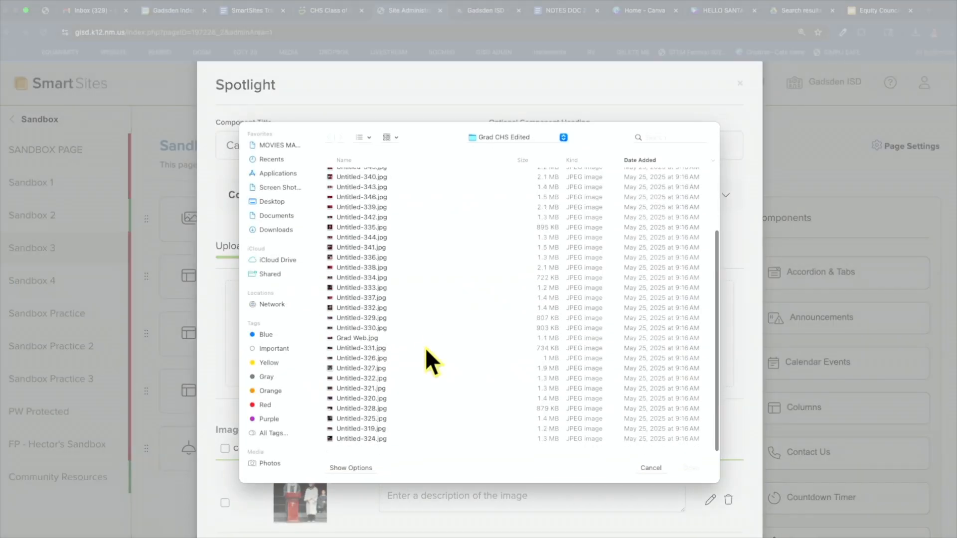
double_click(382, 404)
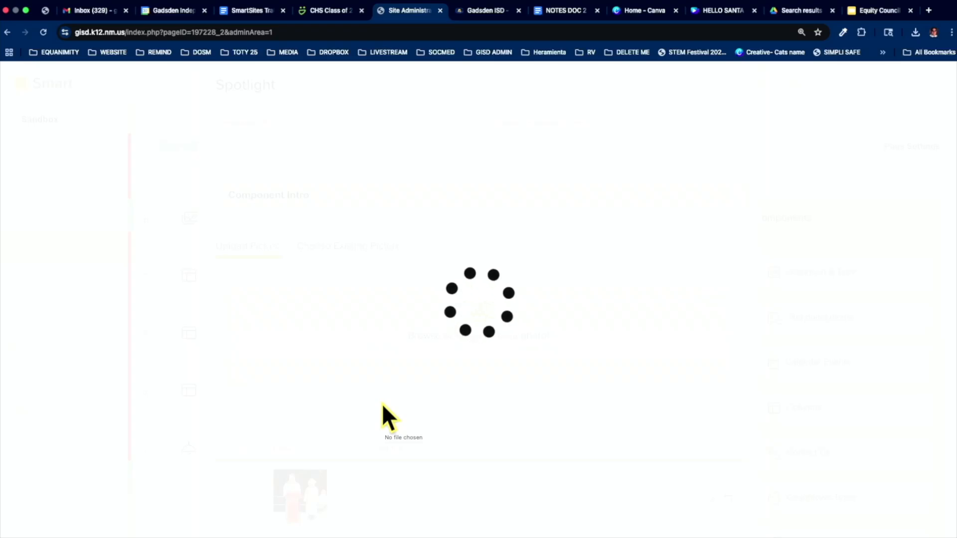
Generate AI-suggested alt text for each of the three uploaded graduation photos
scroll(382, 404, down, 3)
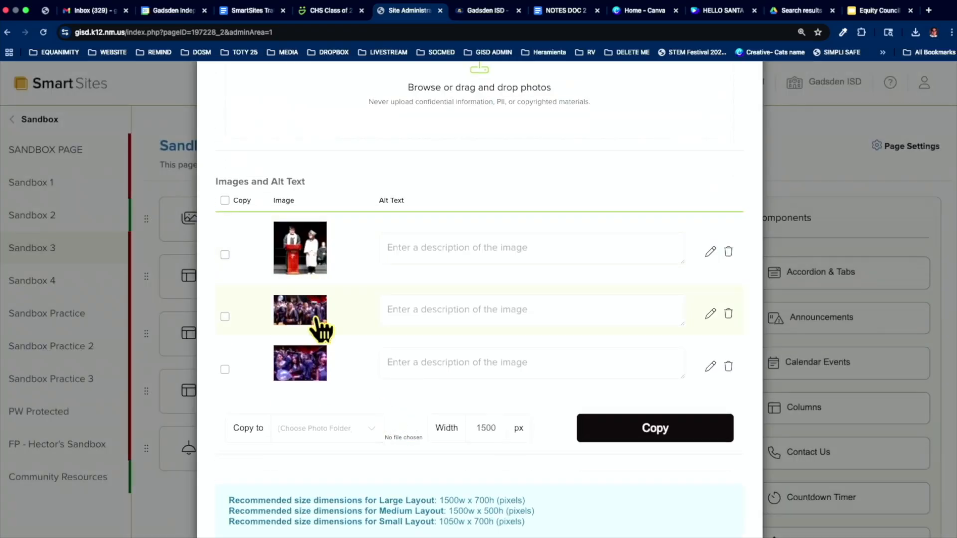
click(403, 245)
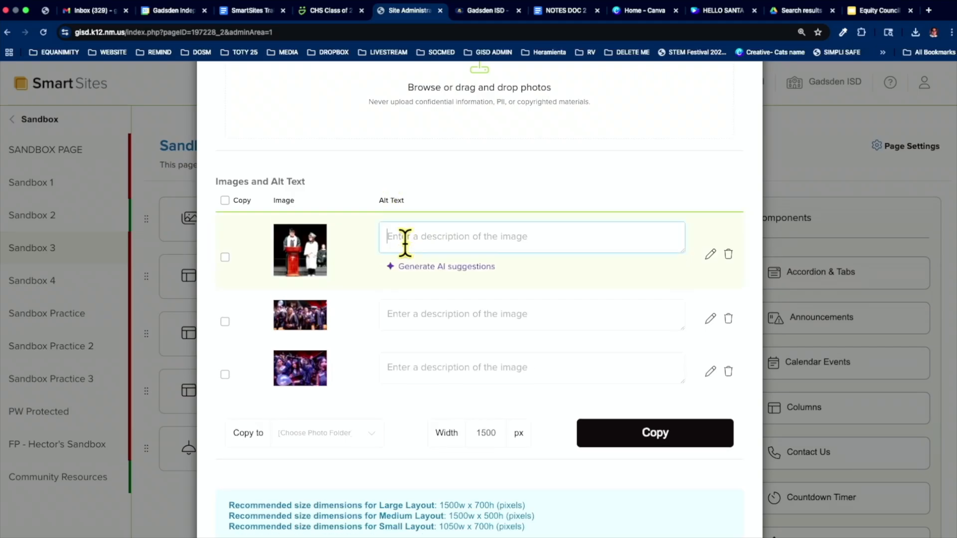
click(423, 269)
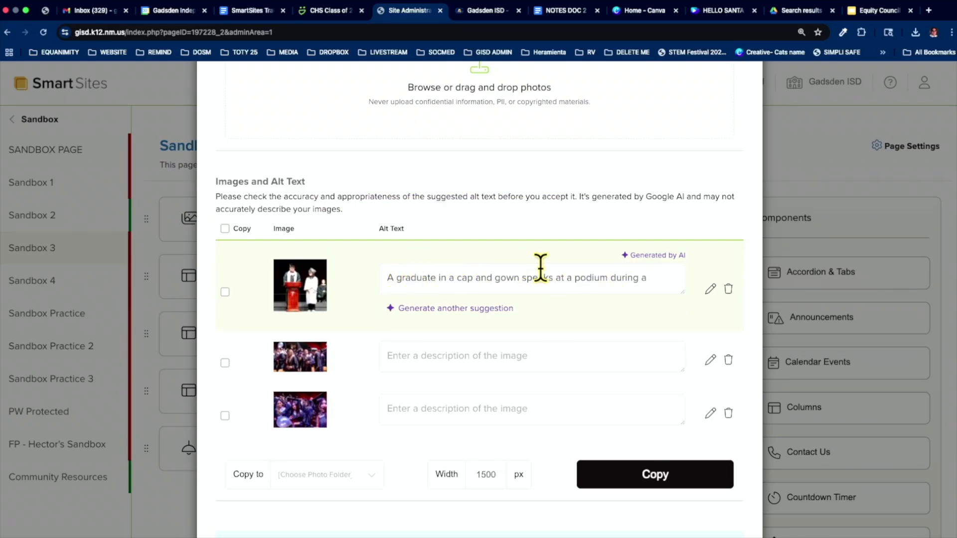
click(473, 355)
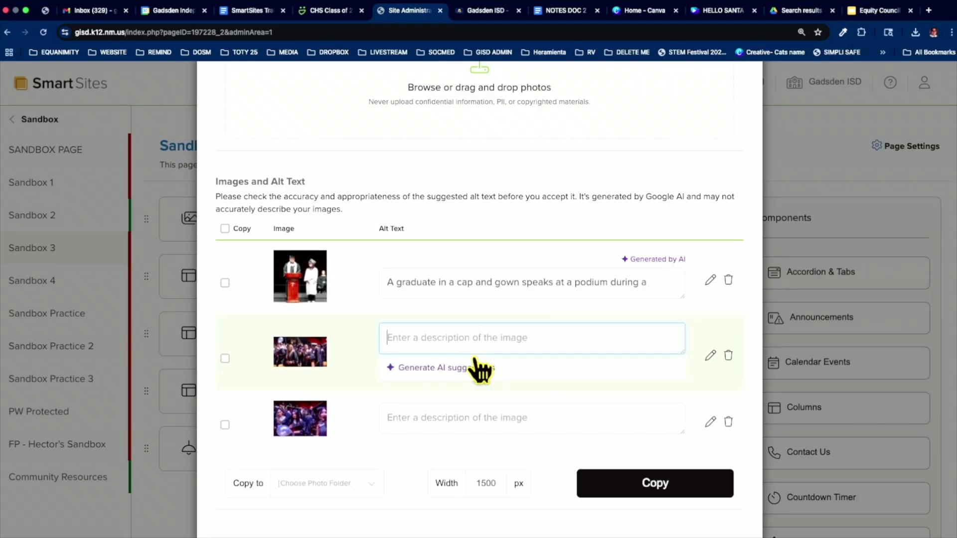
click(447, 373)
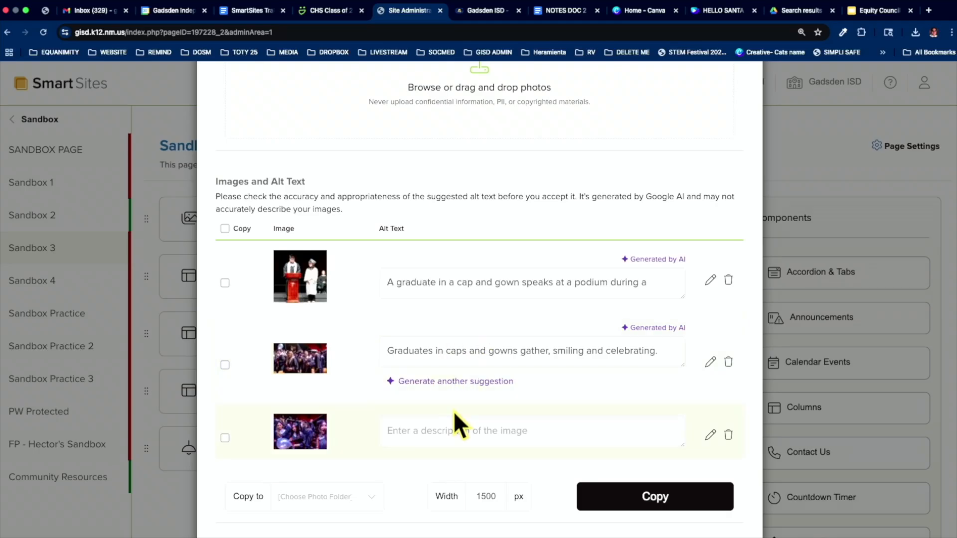
click(440, 435)
click(440, 434)
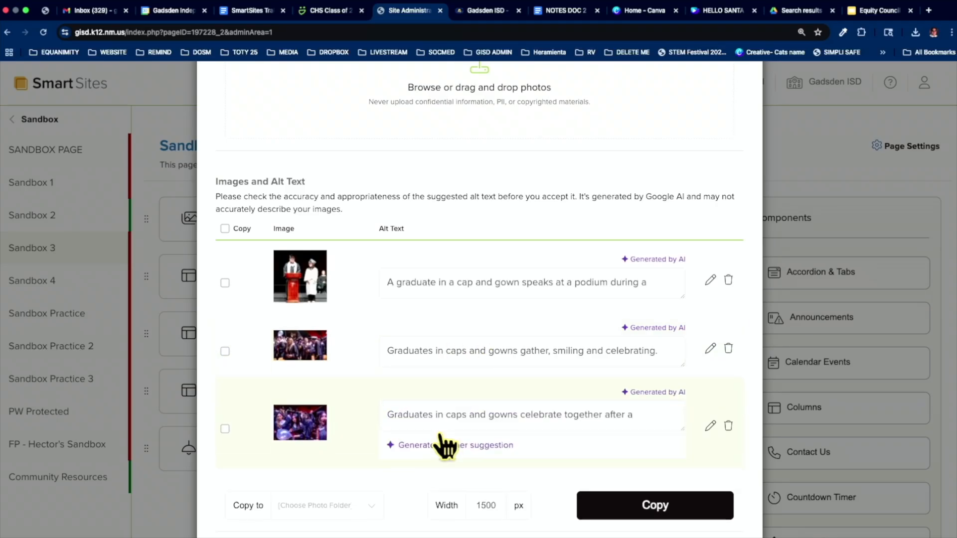
Mark all three graduation photos for copying and copy them to the Counselor's Page photo folder
scroll(445, 445, down, 3)
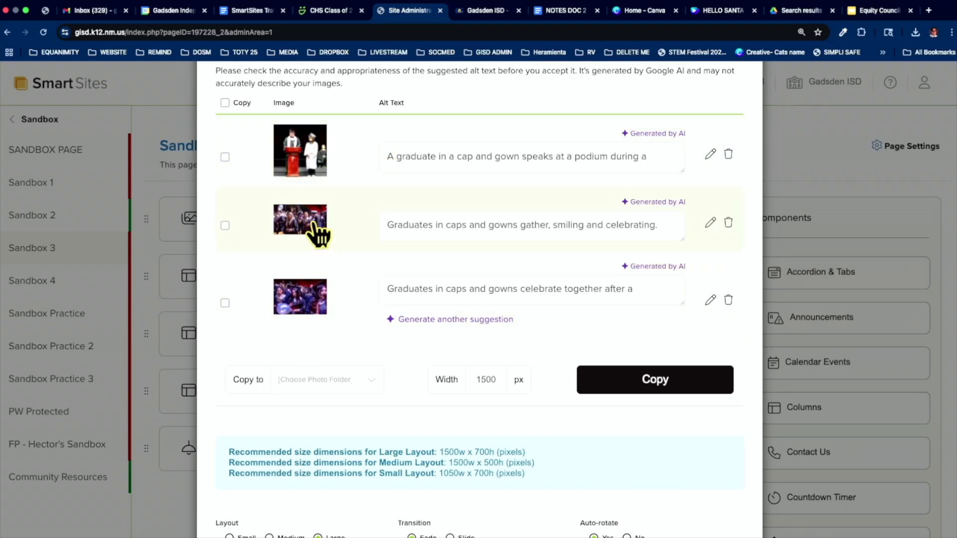
click(225, 157)
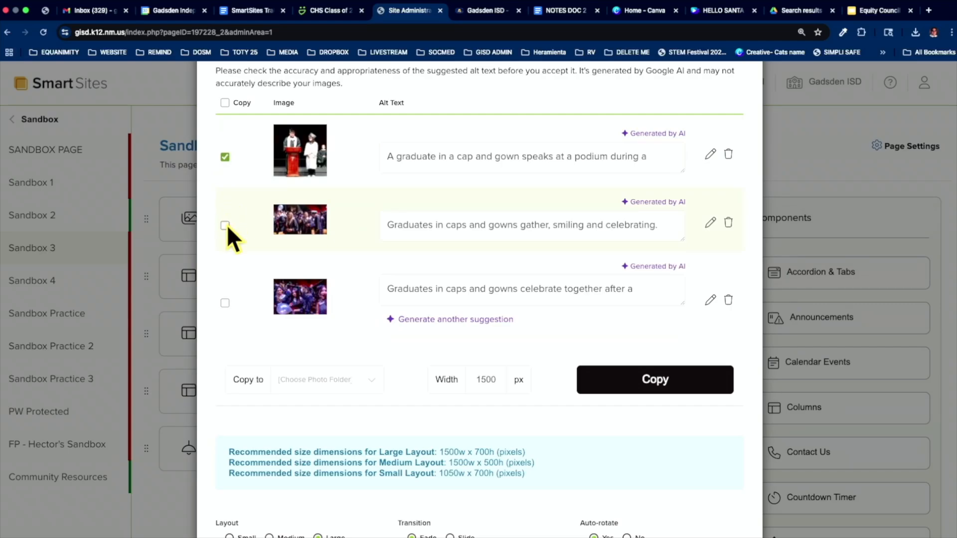
click(226, 226)
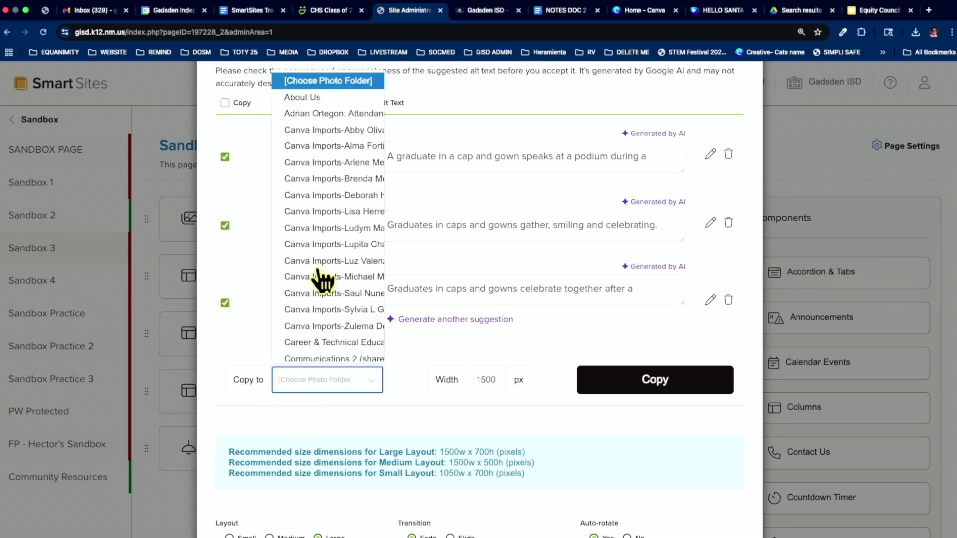
scroll(317, 274, down, 4)
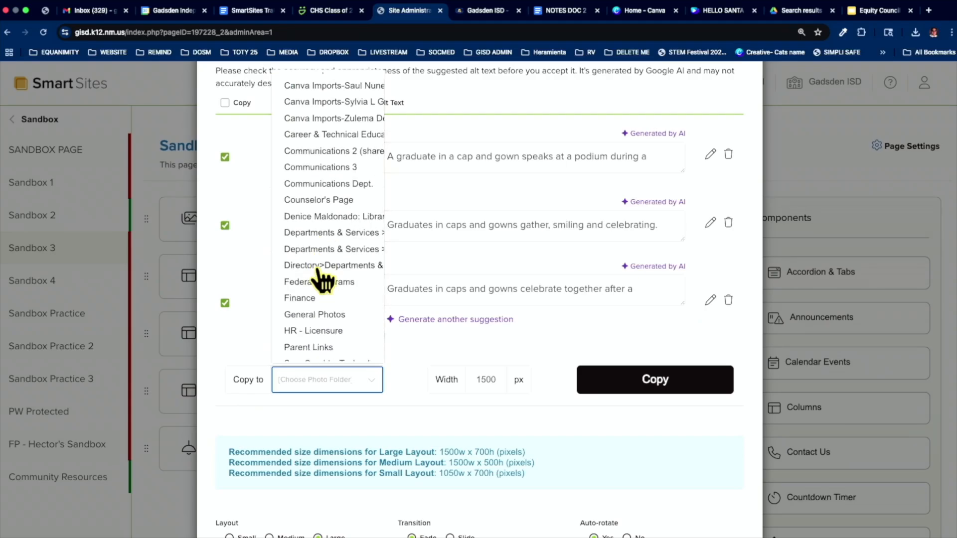
click(324, 200)
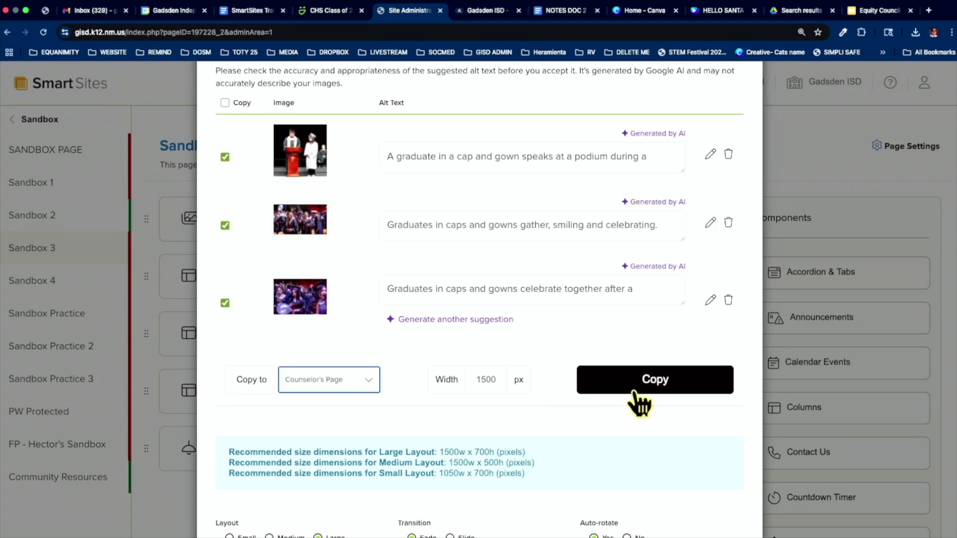
click(648, 381)
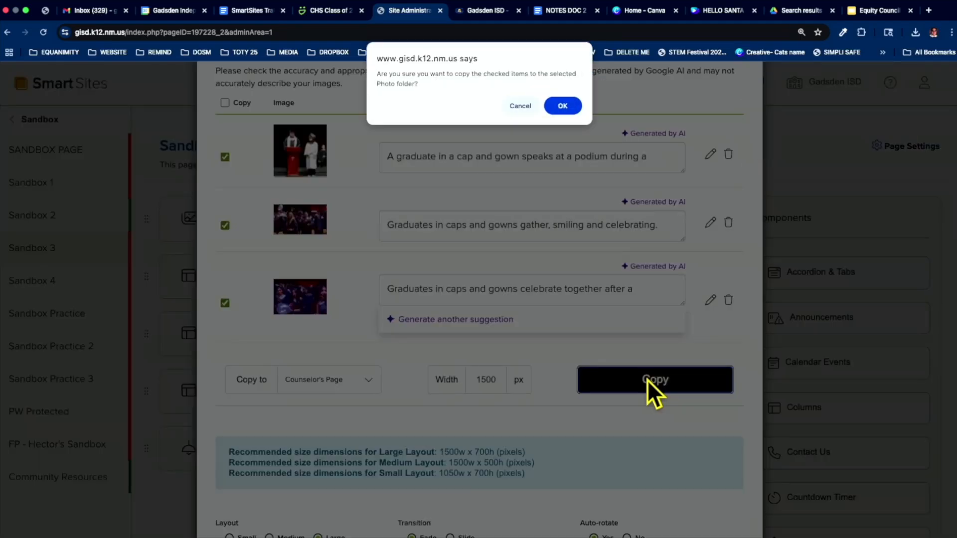
click(560, 106)
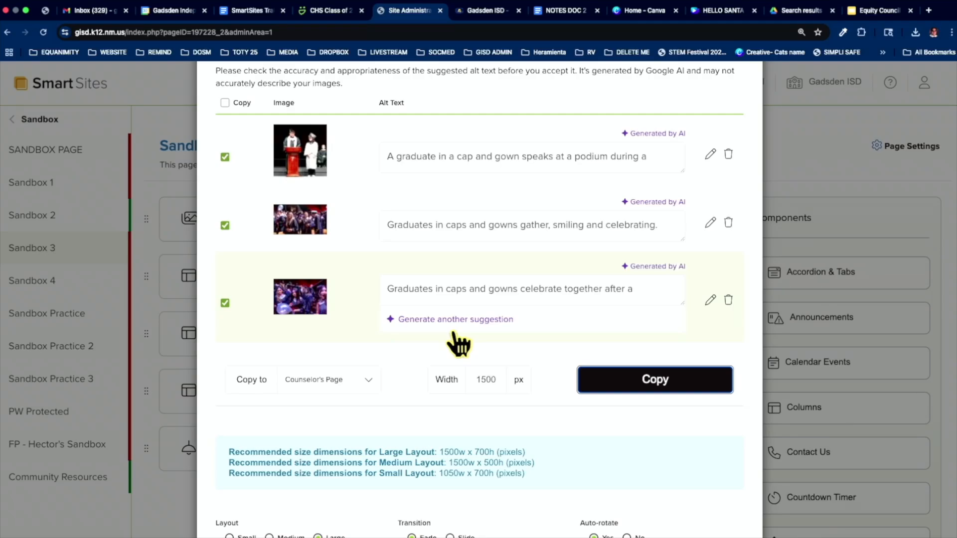
scroll(457, 344, down, 5)
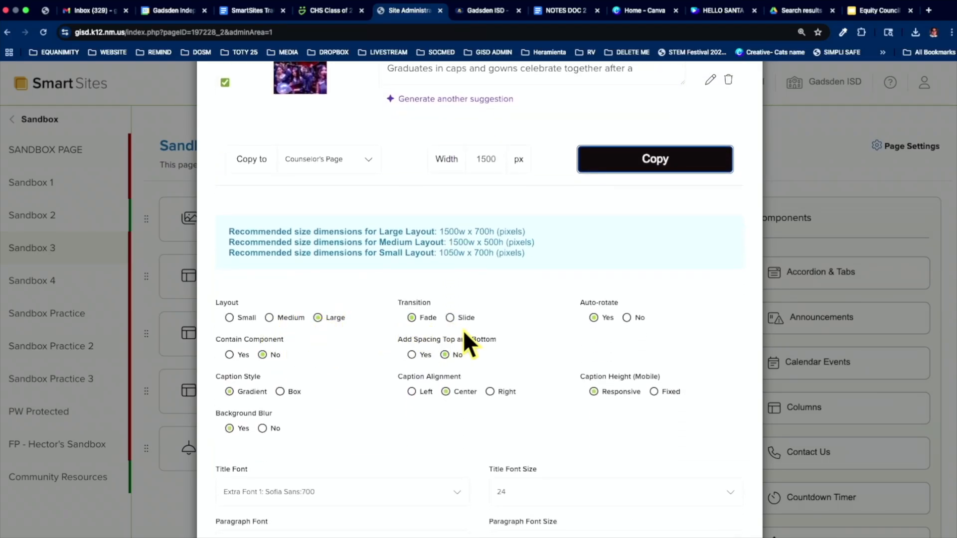
Set the Spotlight's title font size to 35 and paragraph font size to 24, and save the component
scroll(463, 330, down, 1)
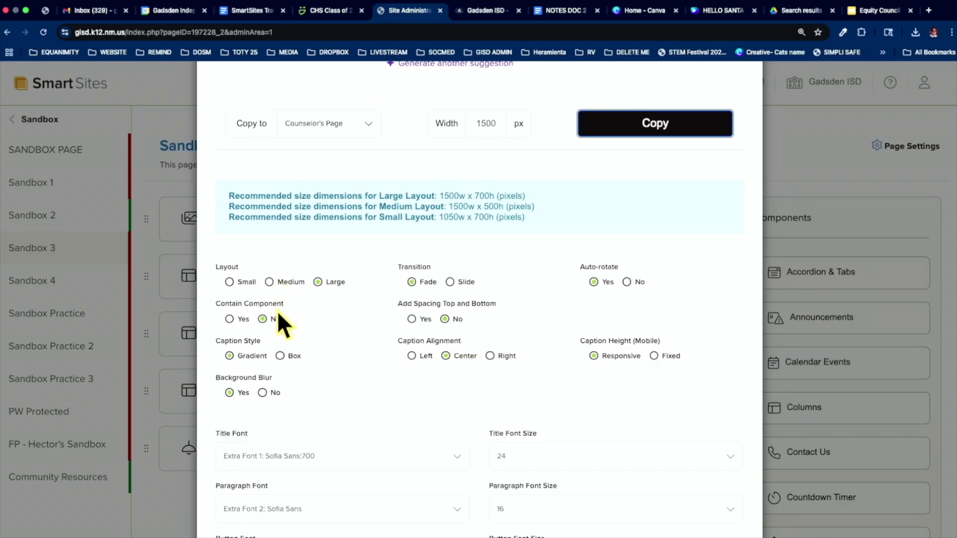
scroll(279, 324, down, 3)
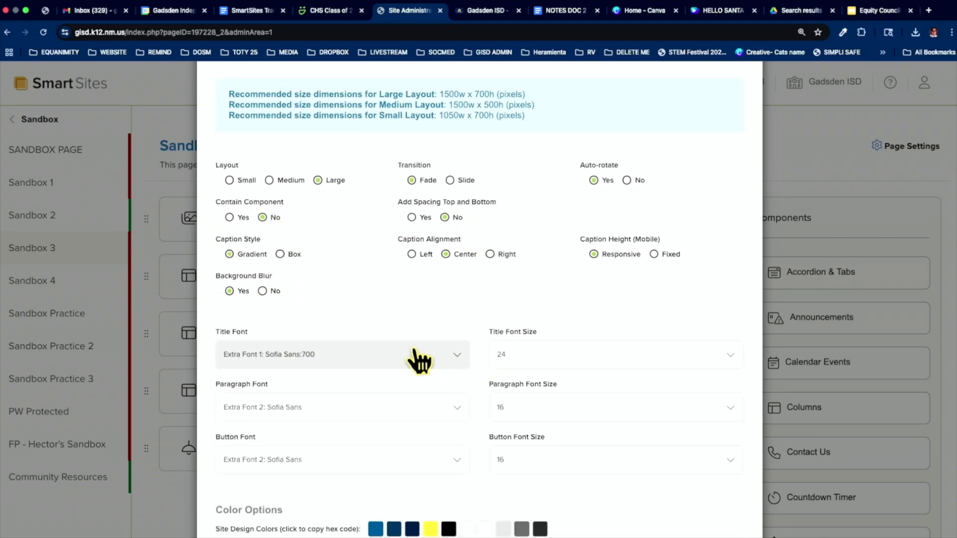
click(572, 355)
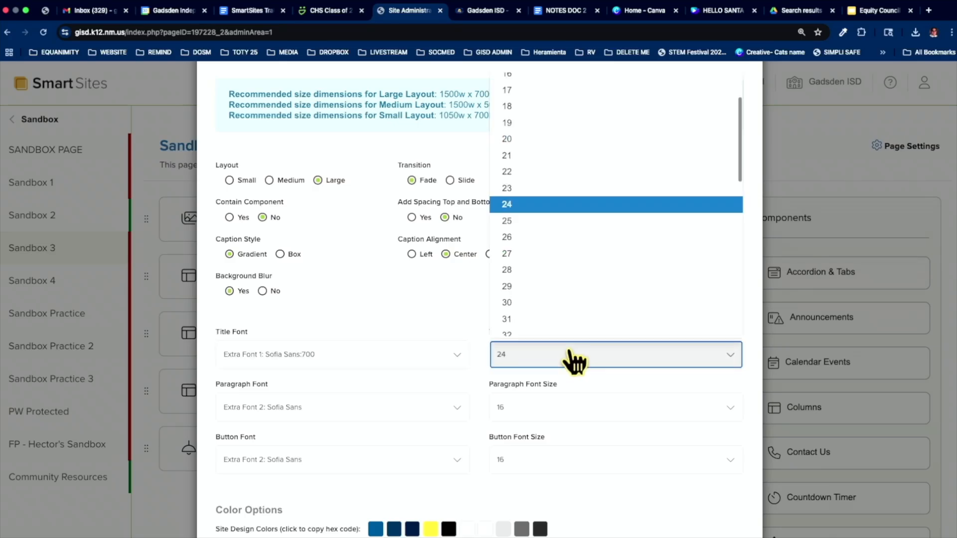
scroll(541, 279, down, 4)
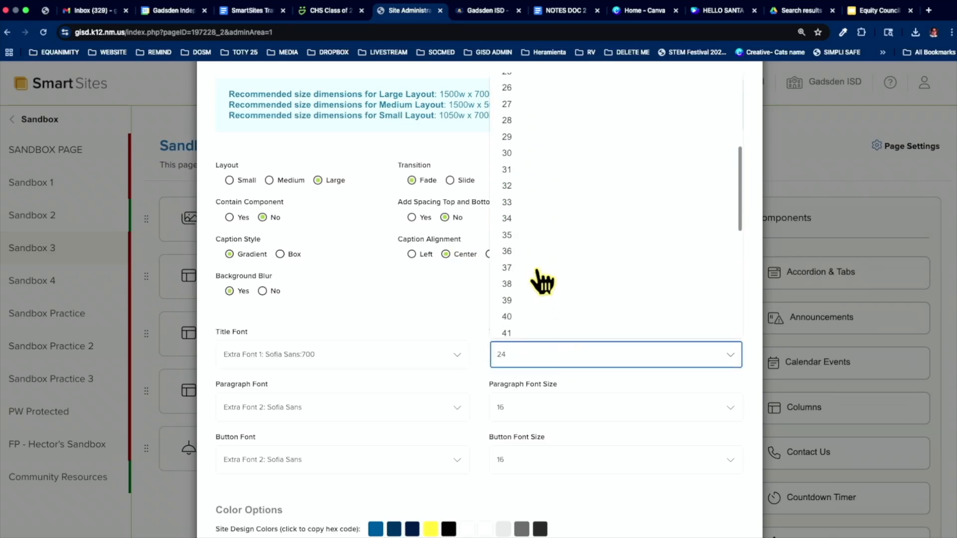
click(537, 238)
click(523, 422)
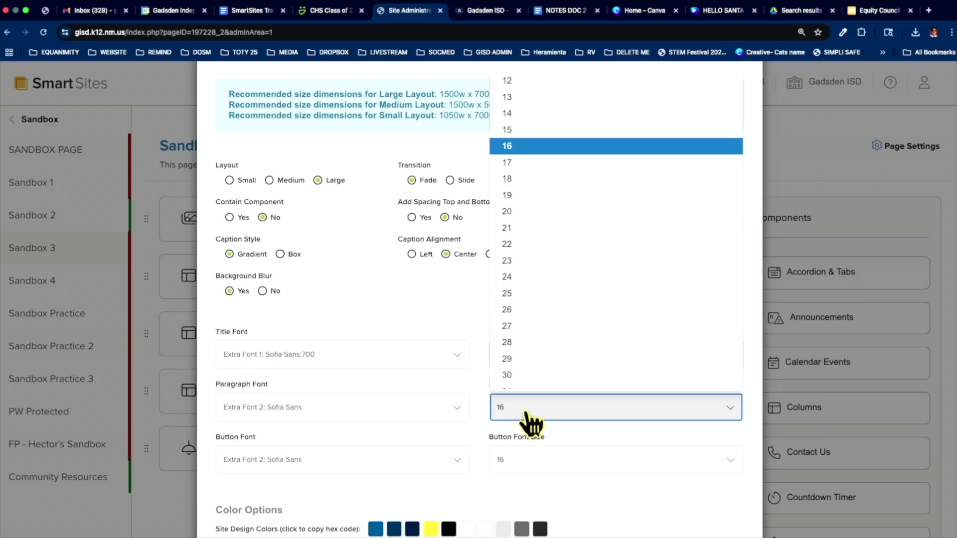
click(515, 276)
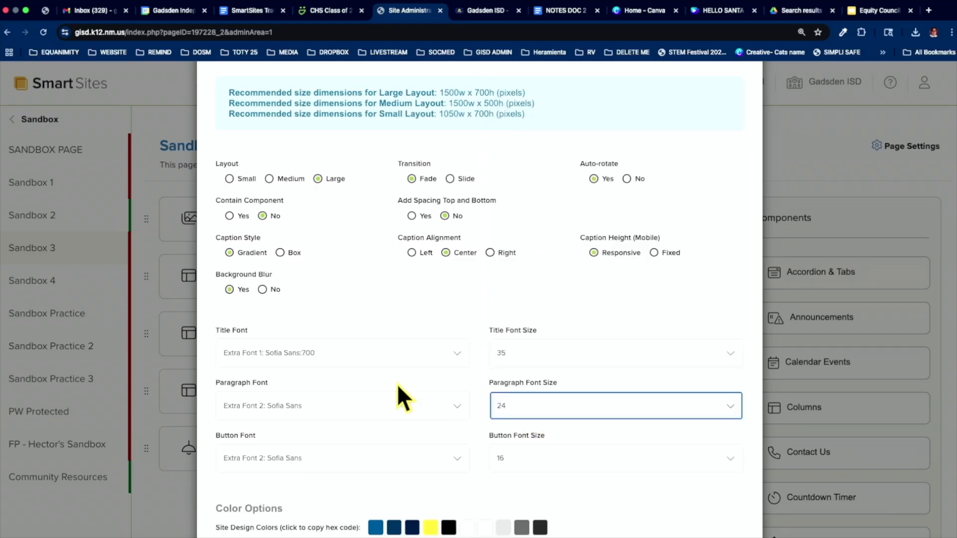
scroll(398, 389, down, 3)
scroll(401, 394, down, 2)
scroll(396, 384, up, 10)
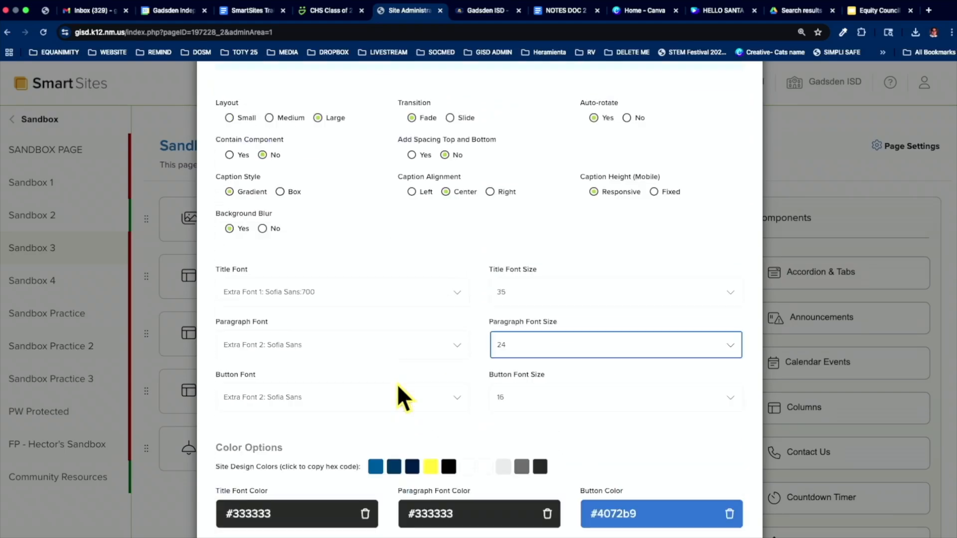
scroll(396, 383, down, 10)
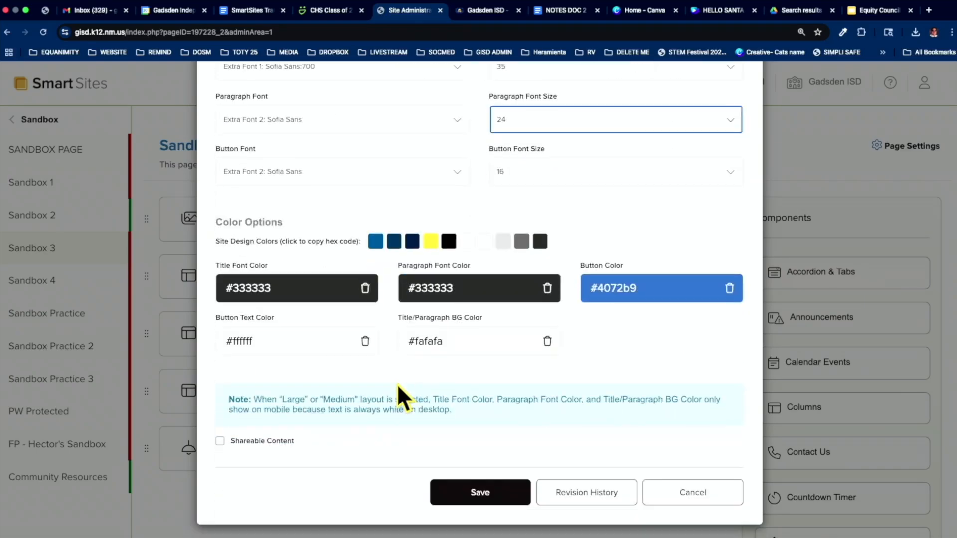
click(484, 491)
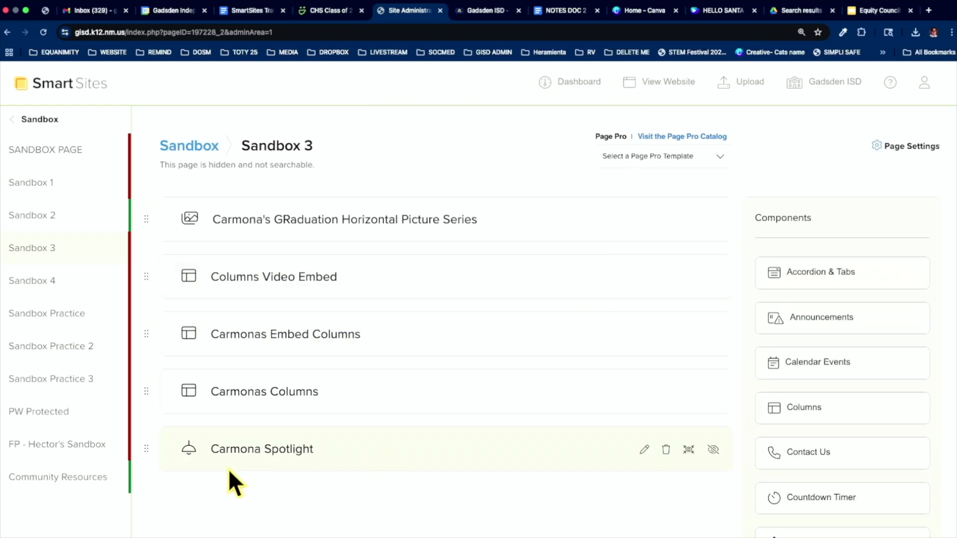
Move the Spotlight component above all other components on Sandbox 3 and open the page's website view
drag(145, 446, 148, 198)
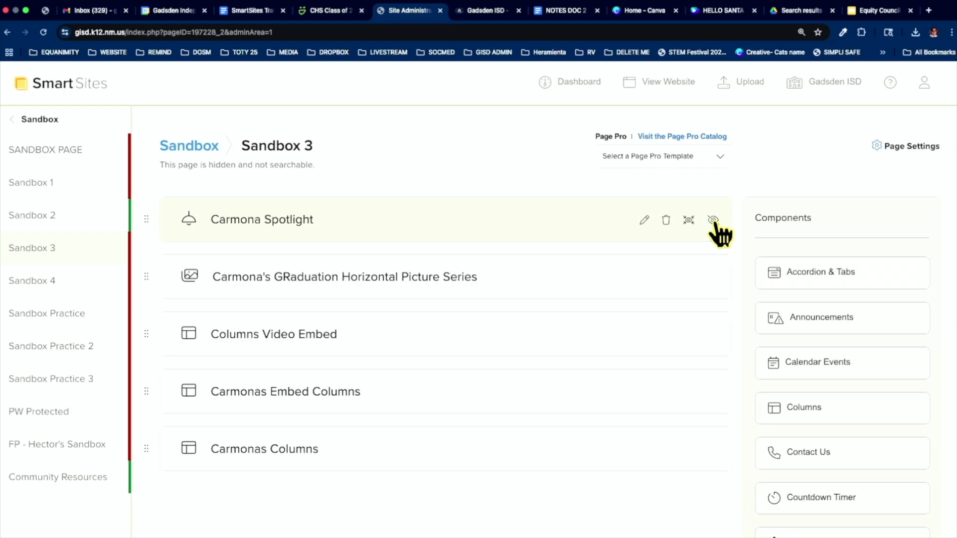
click(665, 90)
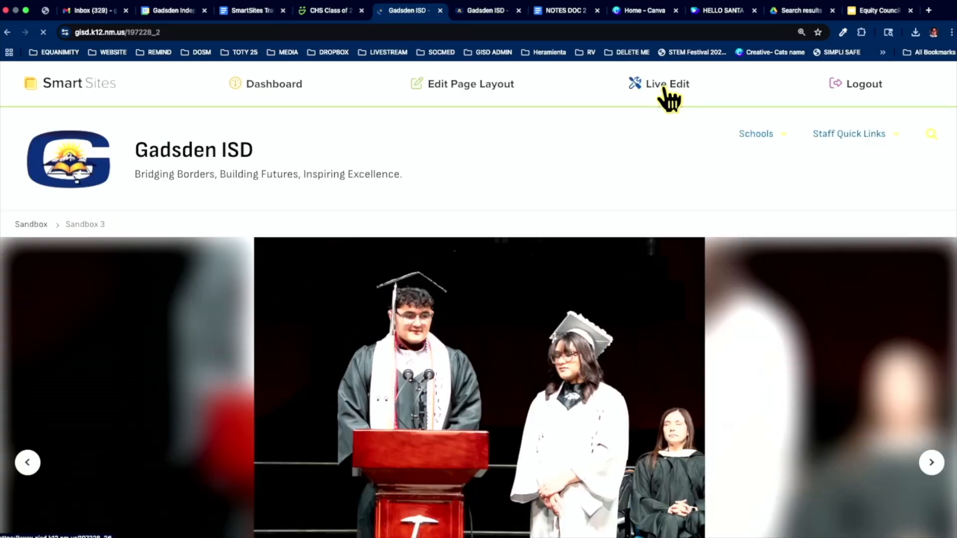
Step through the Spotlight's three graduation photos on the published page to check how each one displays
scroll(629, 391, down, 4)
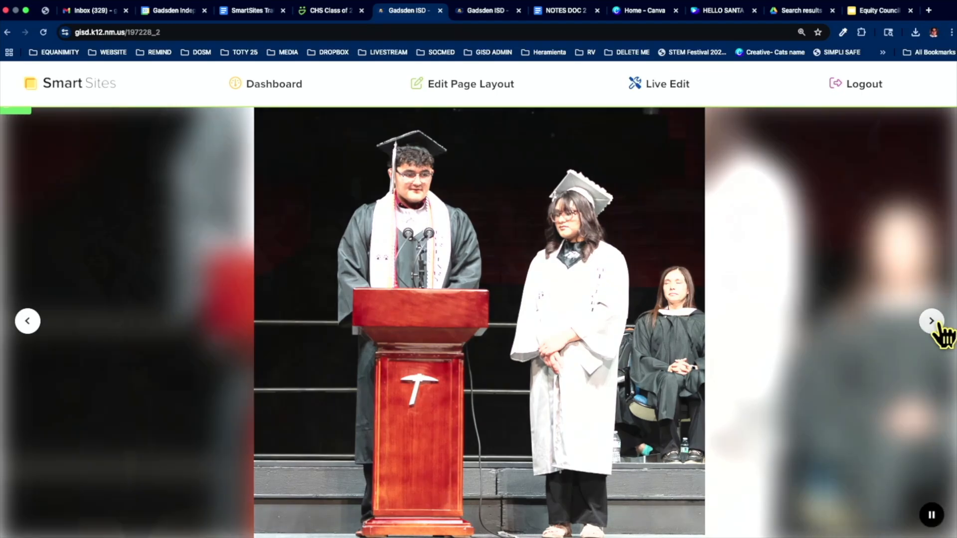
click(931, 321)
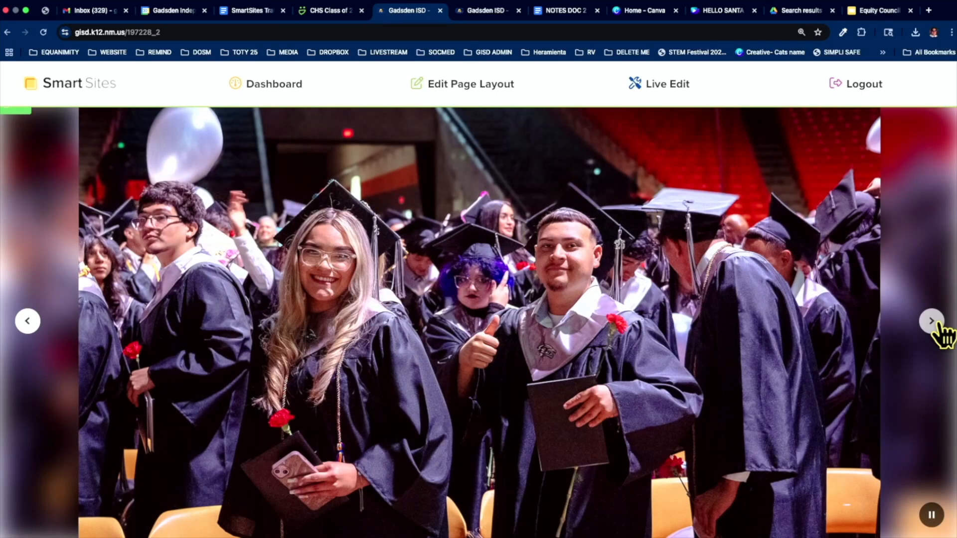
click(932, 321)
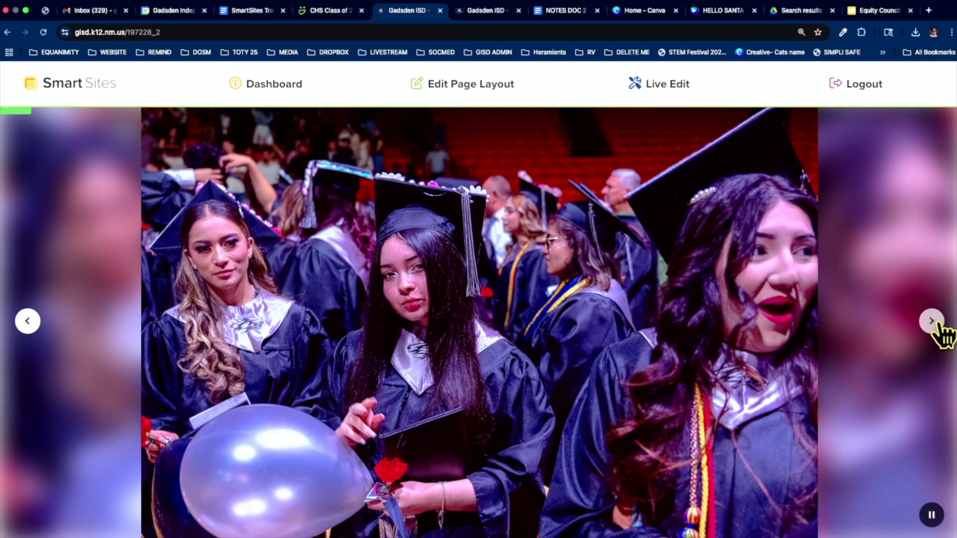
click(932, 321)
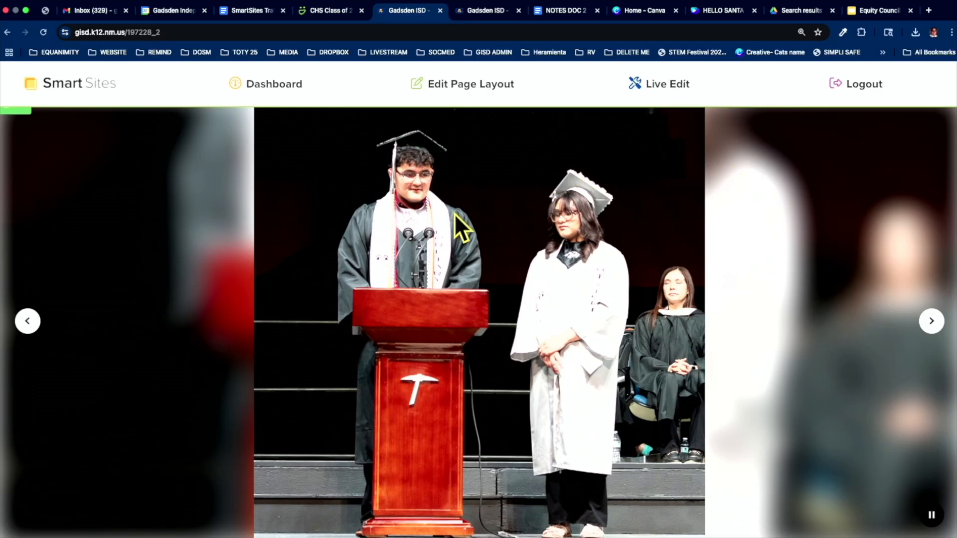
Reopen the Spotlight for editing and give the podium photo's slide the title "TITLE HERE"
scroll(447, 214, up, 2)
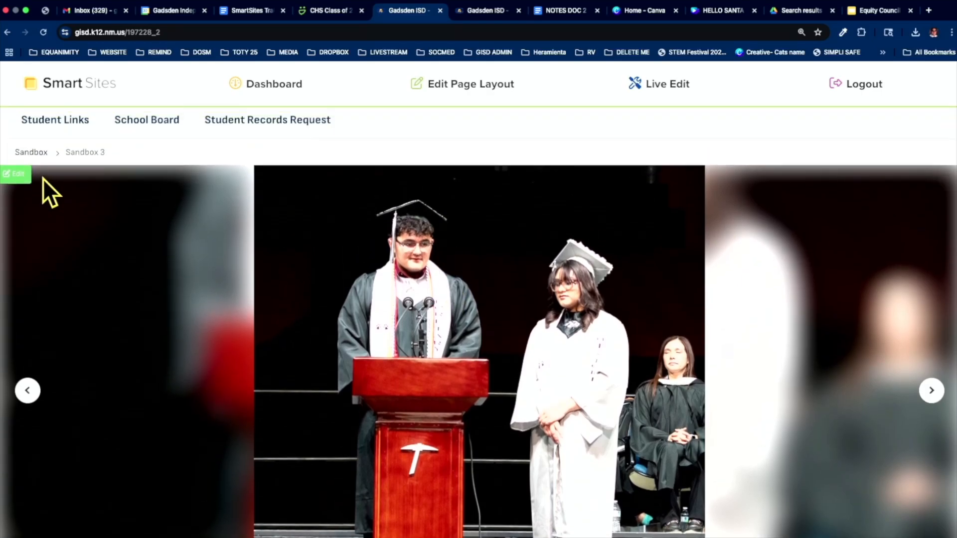
click(17, 175)
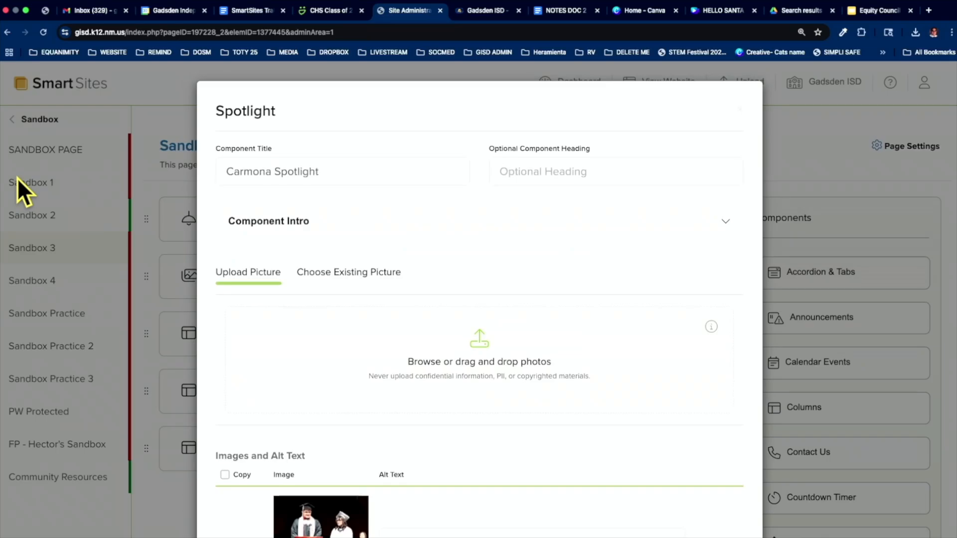
scroll(299, 335, down, 3)
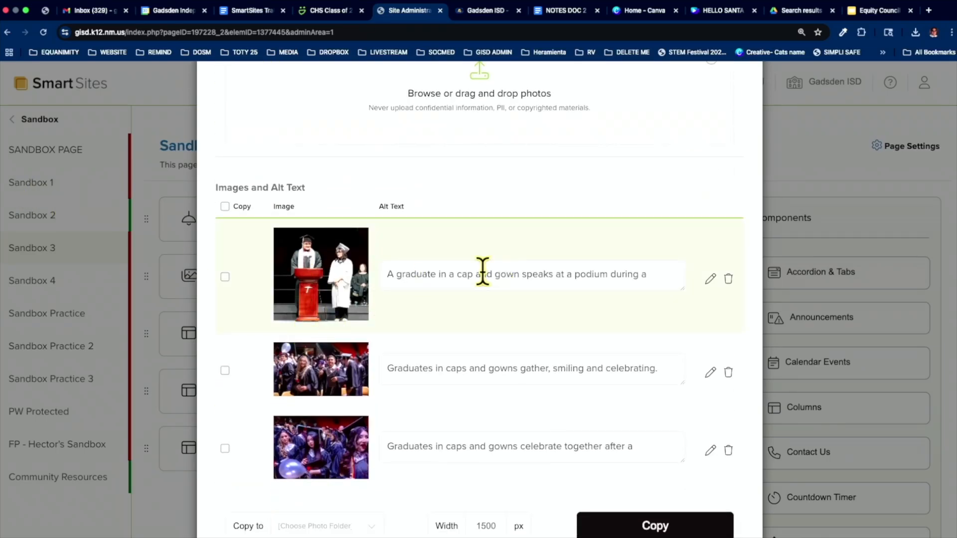
click(710, 279)
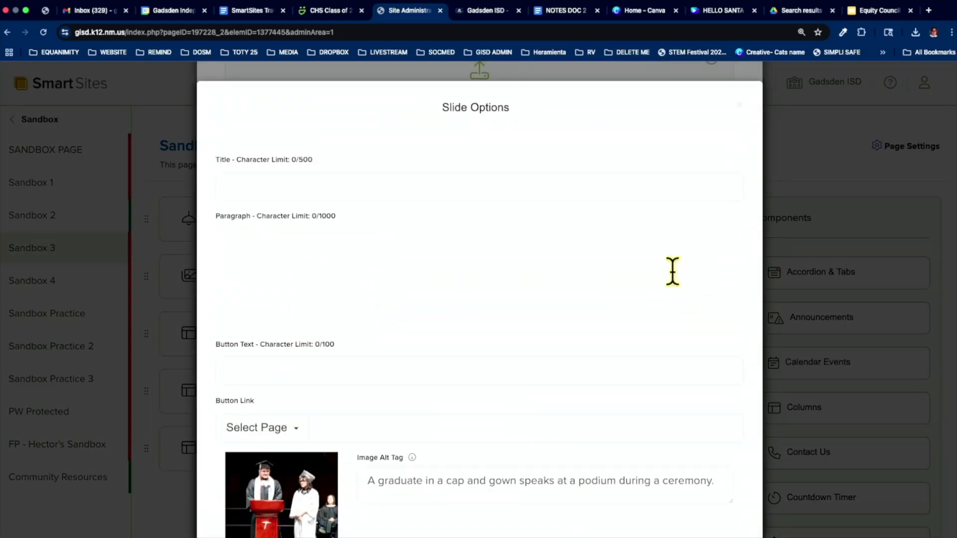
click(324, 187)
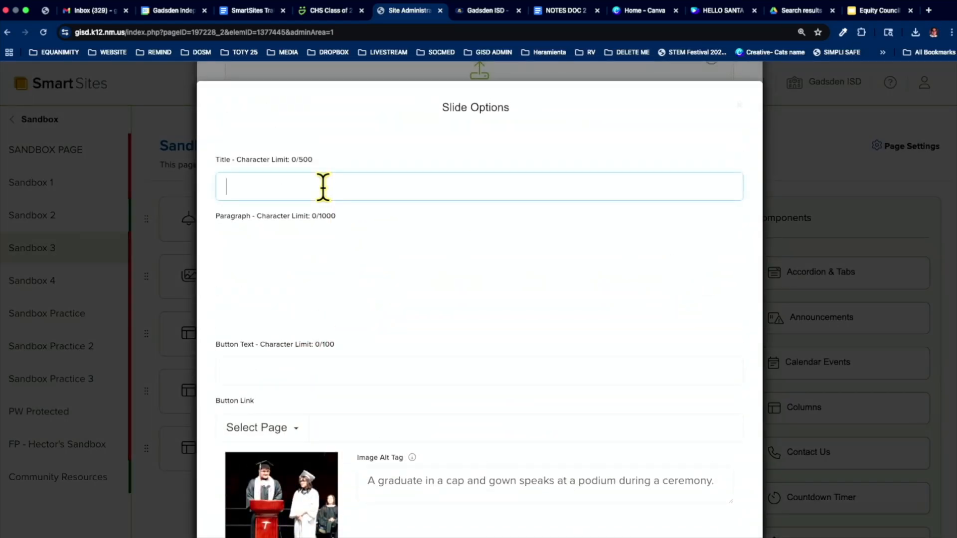
text(TITLE HERE)
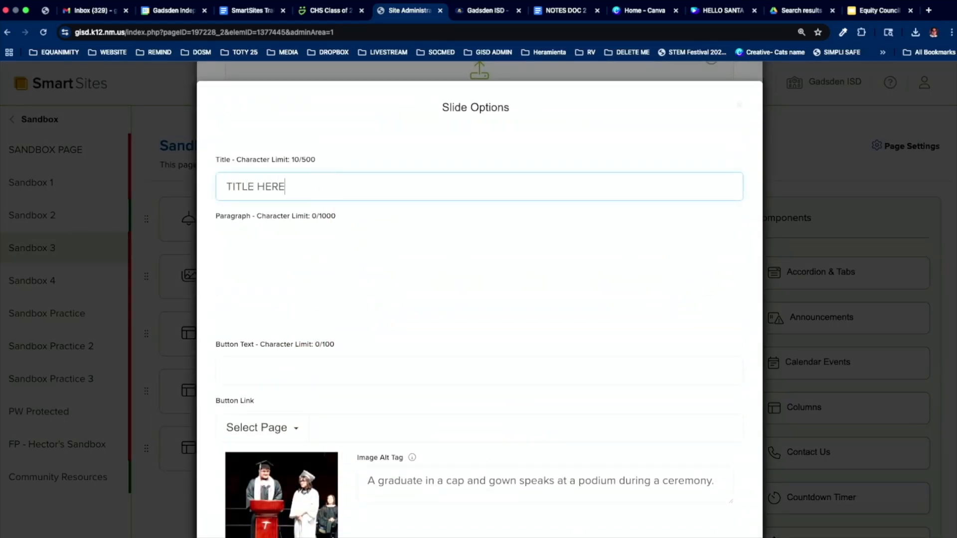
Fill the slide's paragraph with "GREAT CHOICE OF WORDS" repeated 17 times
click(339, 273)
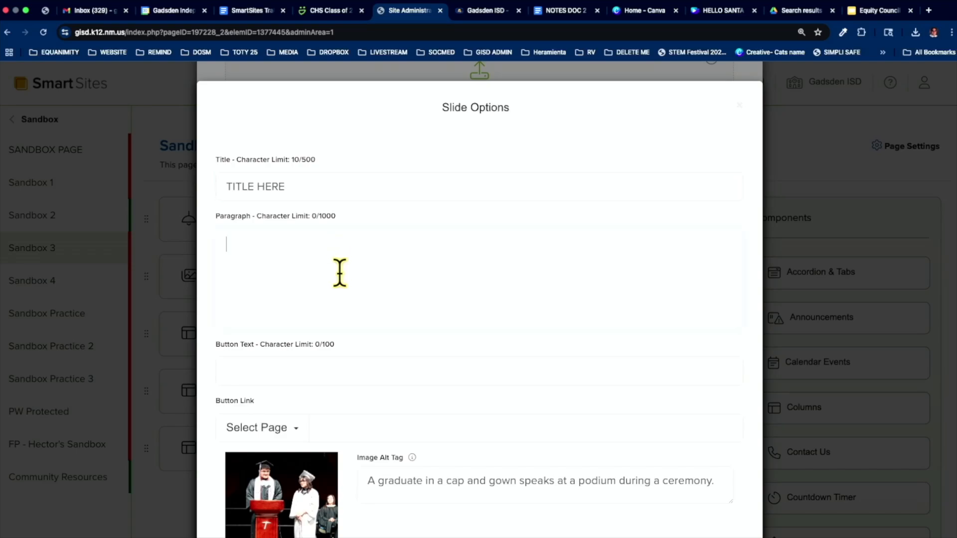
text(GREAT CHOICE OF )
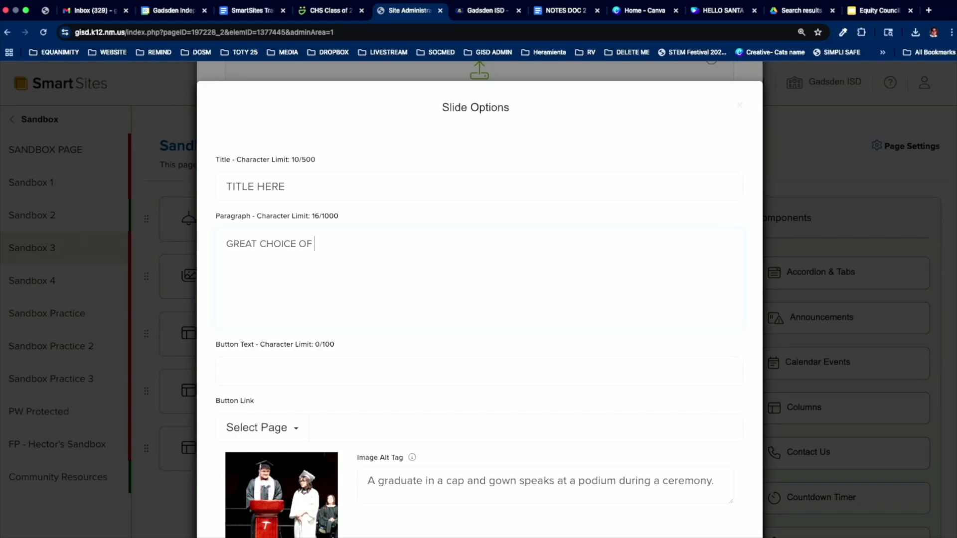
text(WORDS)
key(super+a)
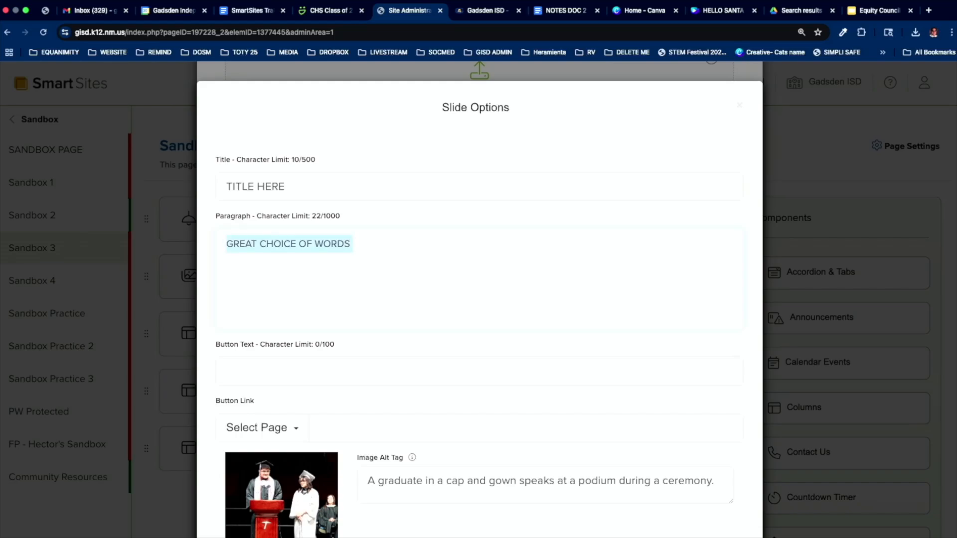
key(super+c)
key(super+v)
key(super+v)
key(super+v)
key(super+v)
key(super+v)
key(super+v)
key(super+v)
key(super+v)
key(super+v)
key(super+v)
key(super+v)
key(super+v)
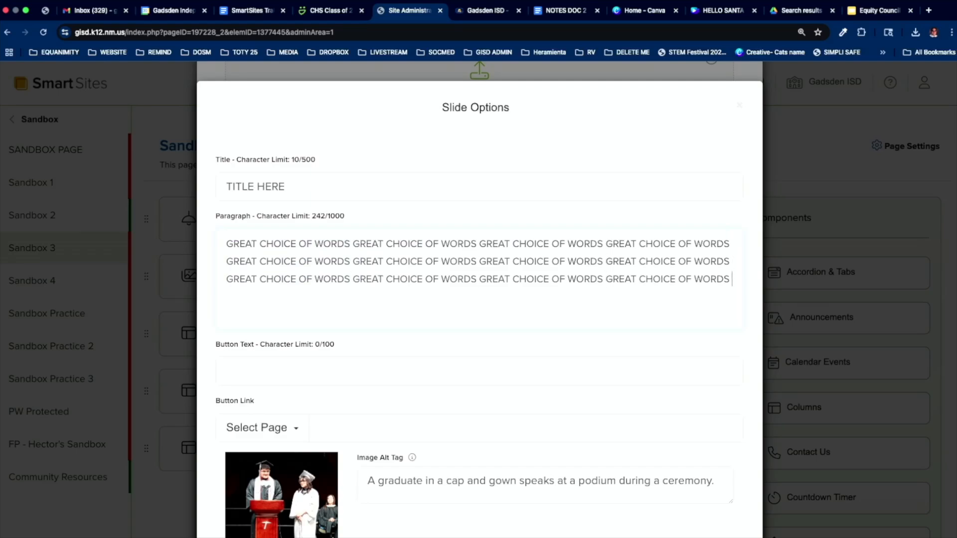
key(super+v)
key(super+v)
key(super+v)
key(super+v)
key(super+v)
Set the slide's button text to "Click Here to See More Graduation Photos"
click(310, 368)
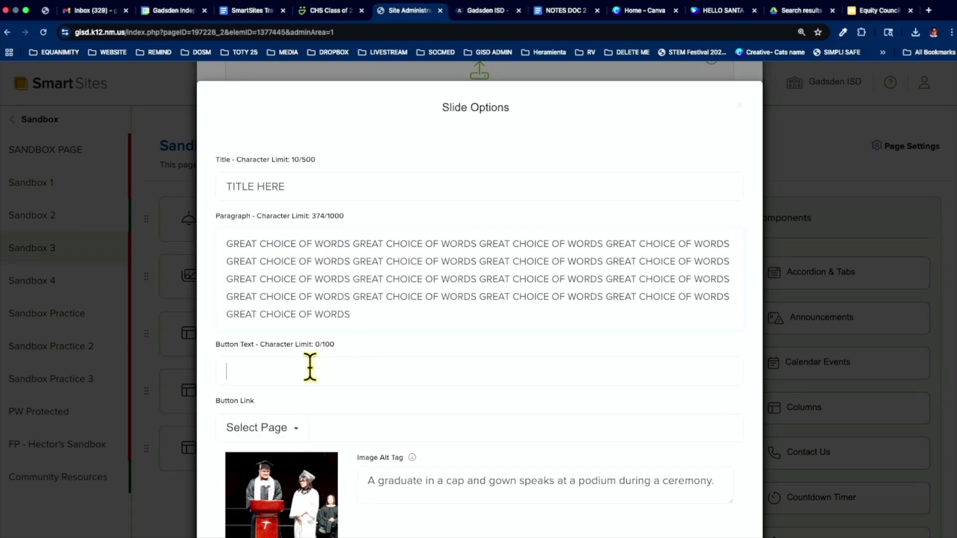
text(Click )
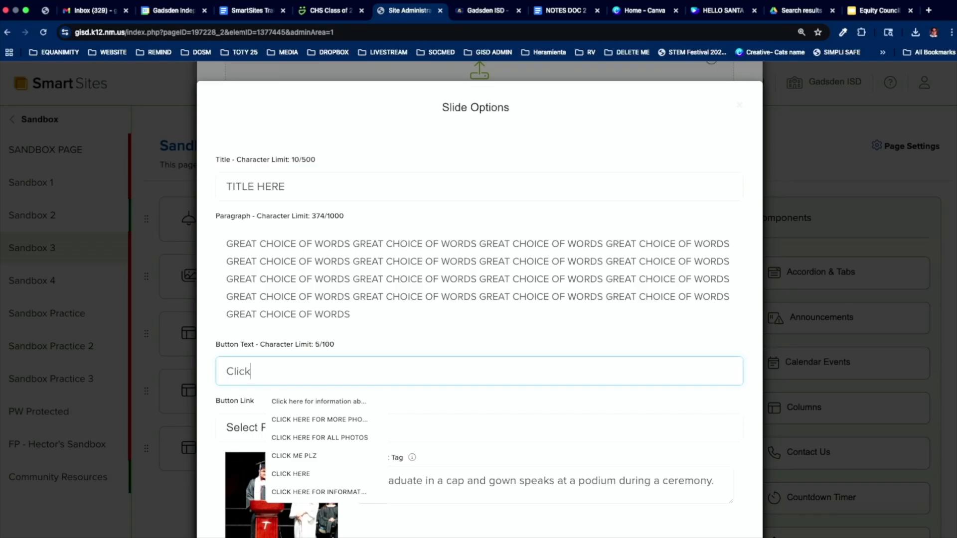
text(Here to )
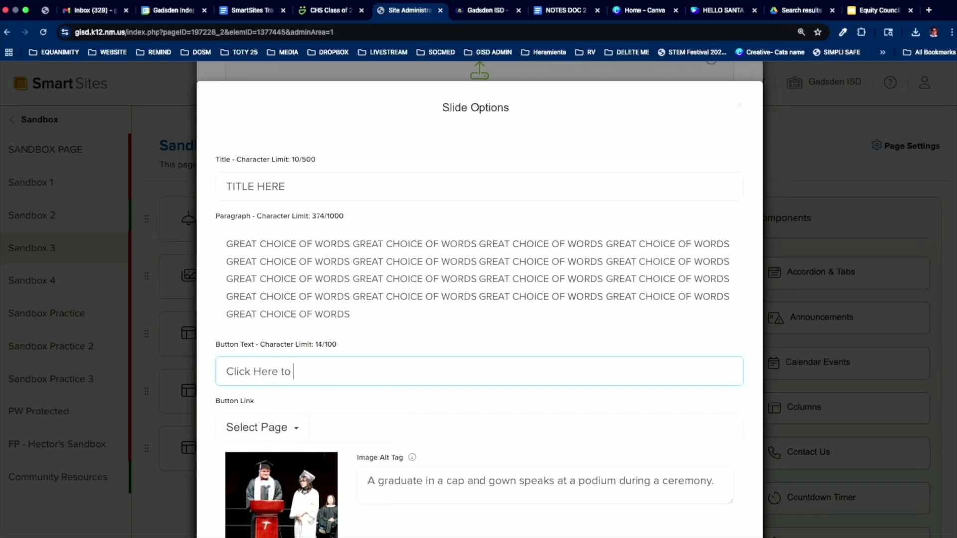
text(See More Gr)
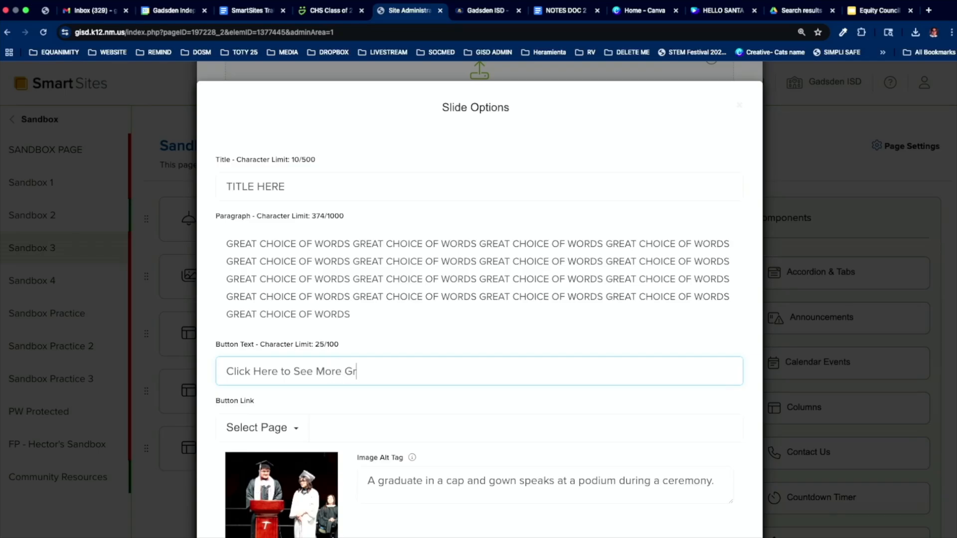
text(aduation Photos)
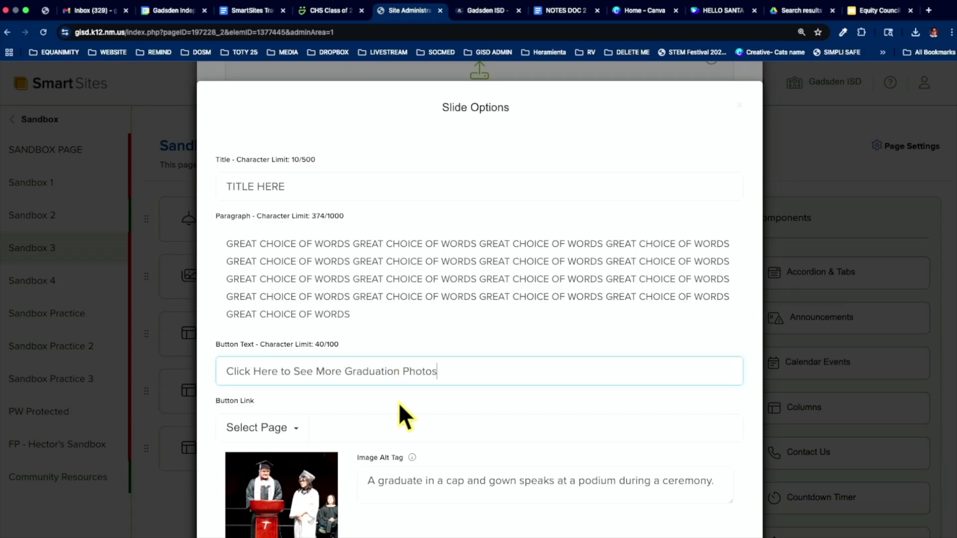
Link the slide's button to the SmugMug gallery "CHS Class of 2025 Graduation Ceremony" using its copied address, and save the slide options
click(367, 432)
key(super+v)
triple_click(367, 433)
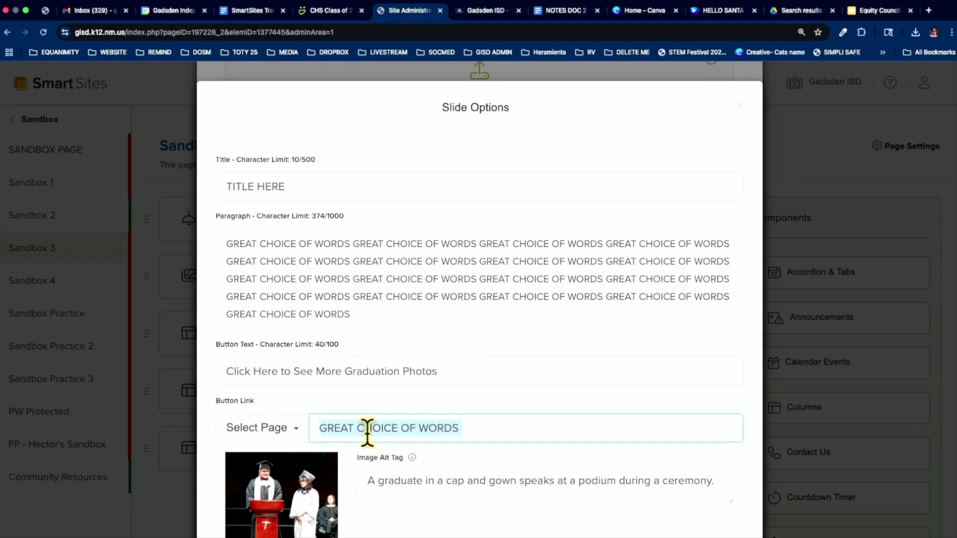
click(323, 28)
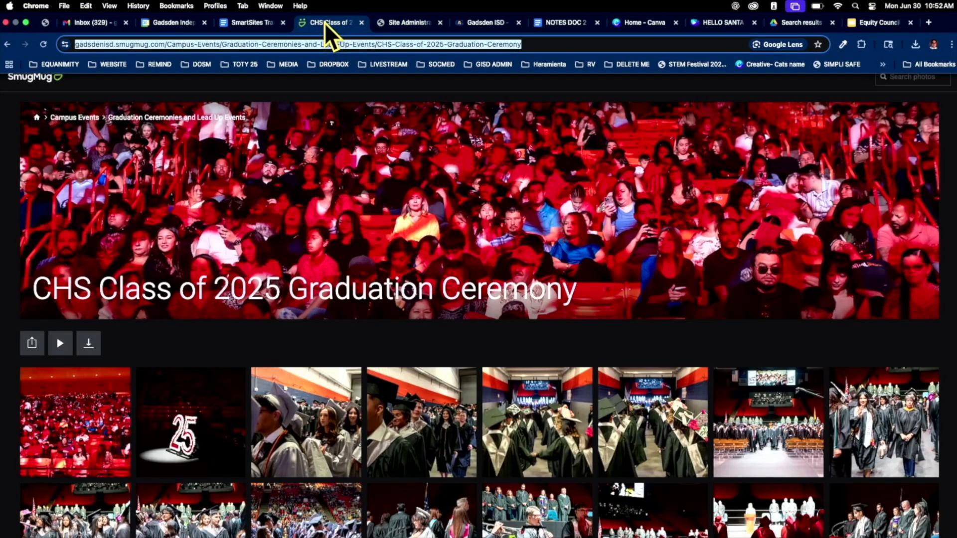
click(393, 22)
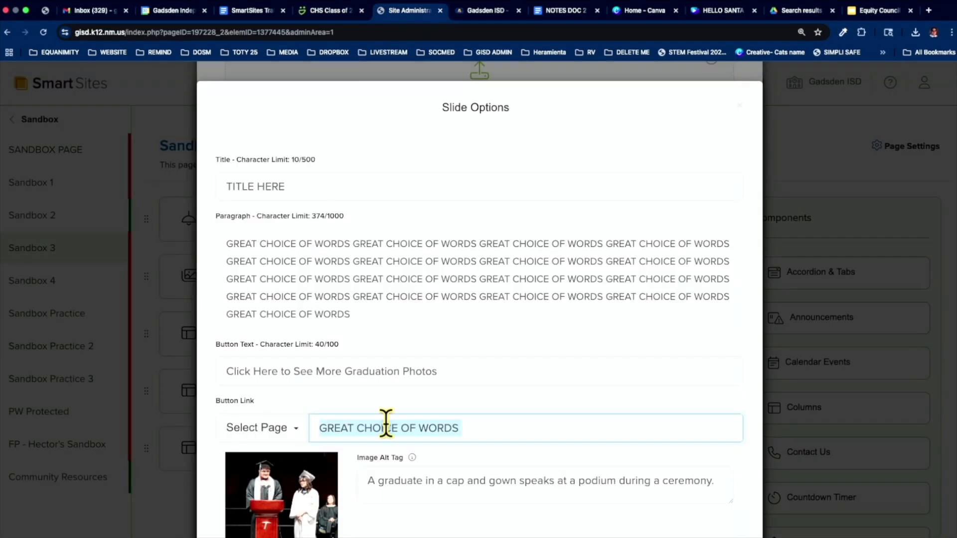
key(super+v)
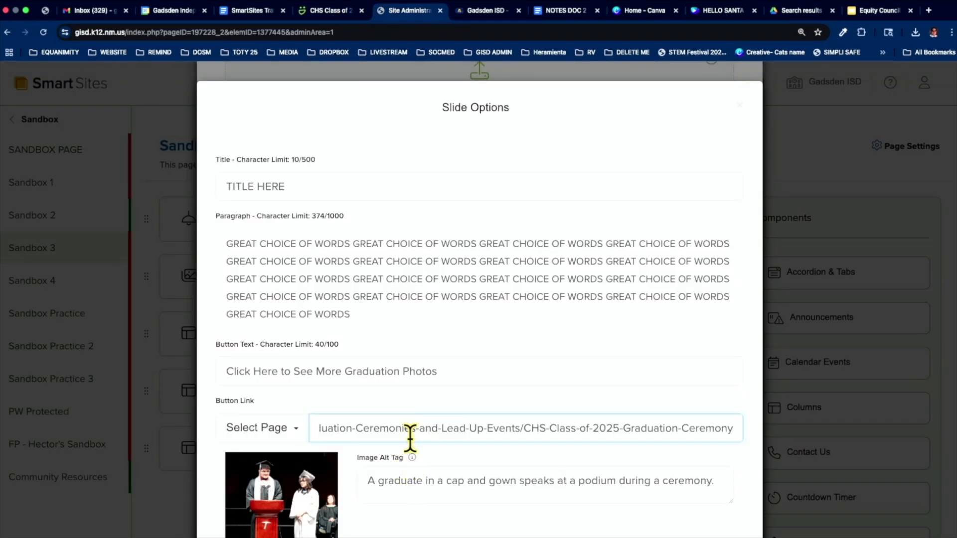
scroll(410, 433, down, 3)
click(564, 490)
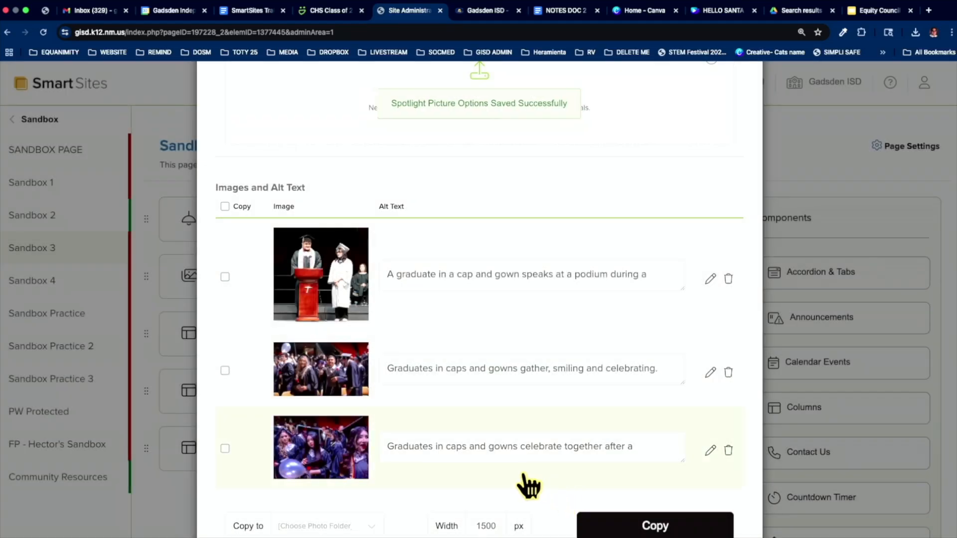
Save the Carmona Spotlight component and open the public view of the Sandbox 3 page
scroll(524, 487, down, 1)
scroll(522, 474, down, 1)
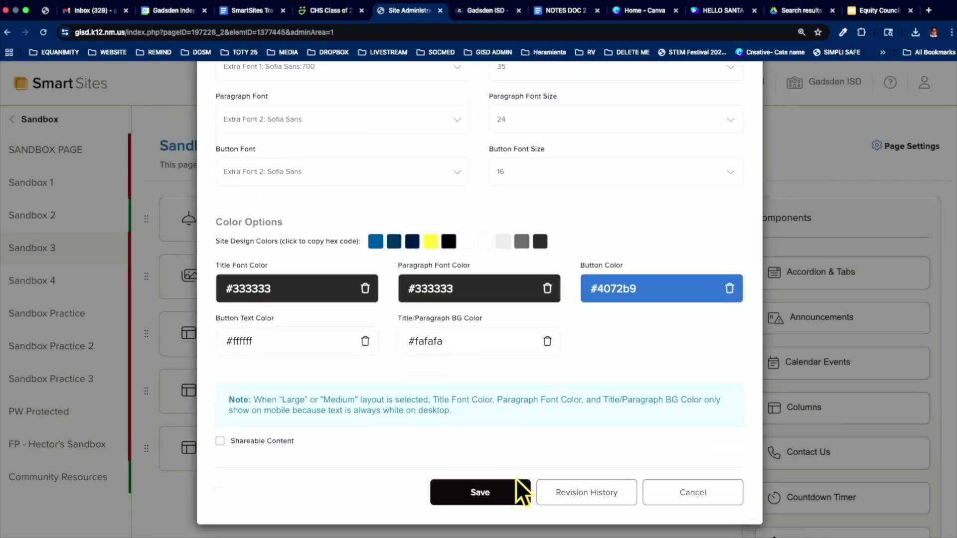
click(499, 487)
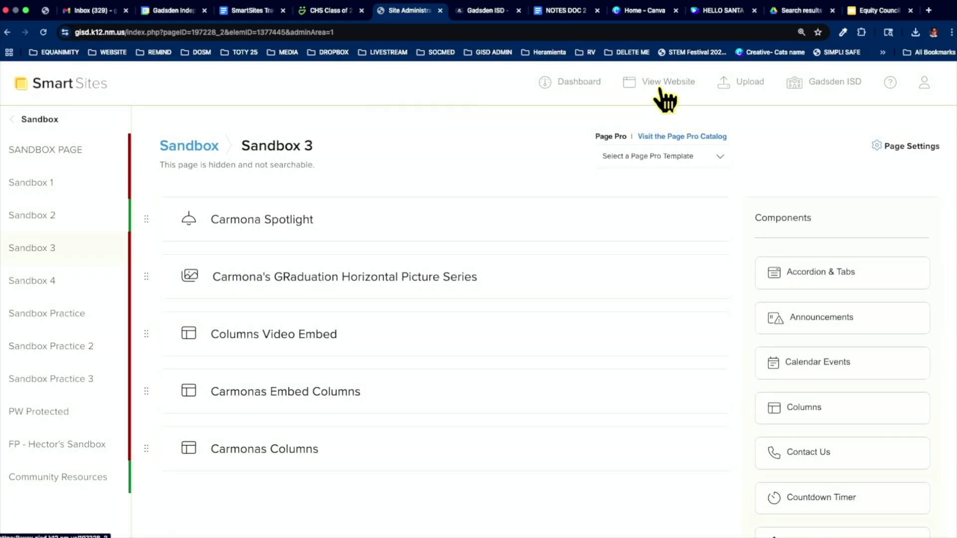
click(661, 90)
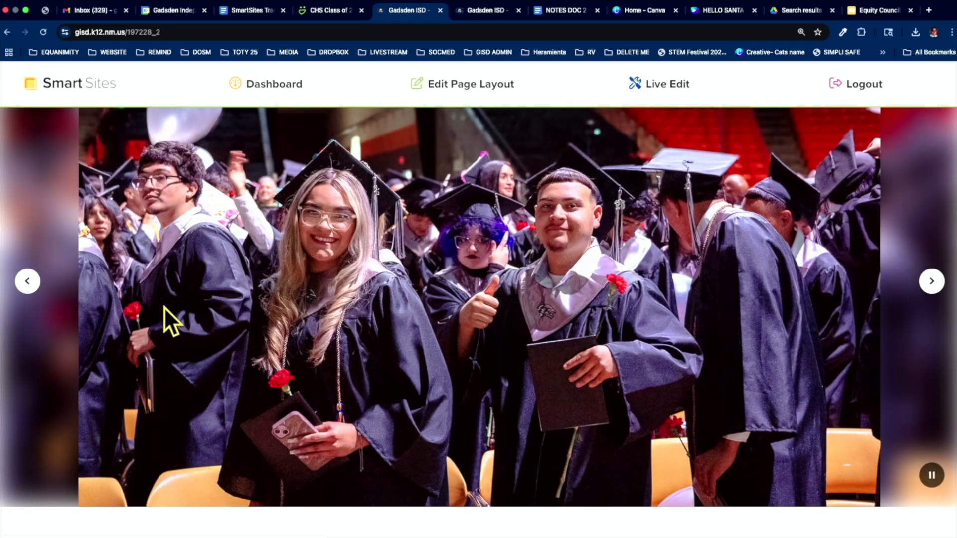
Test the podium slide's "Click Here to See More Graduation Photos" button, and return to the Sandbox 3 page
click(32, 287)
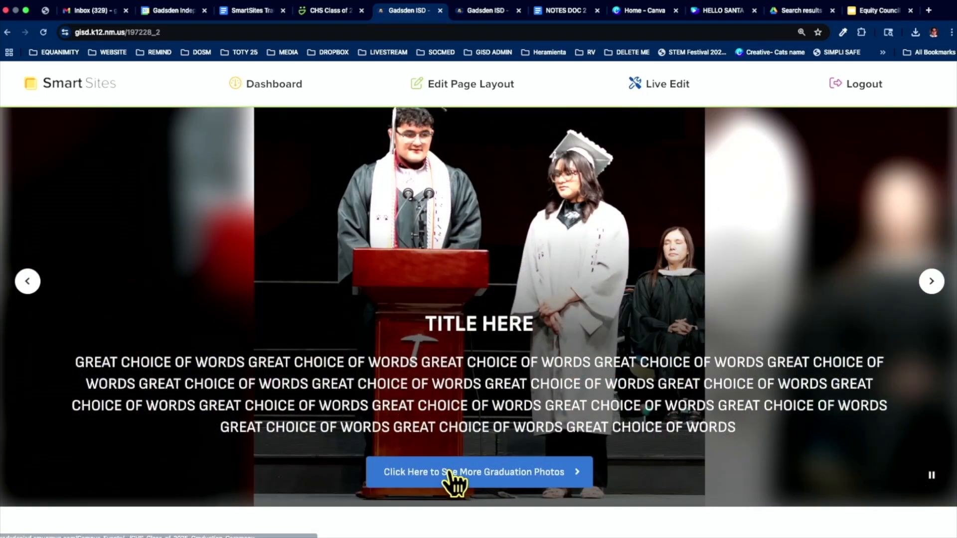
click(450, 471)
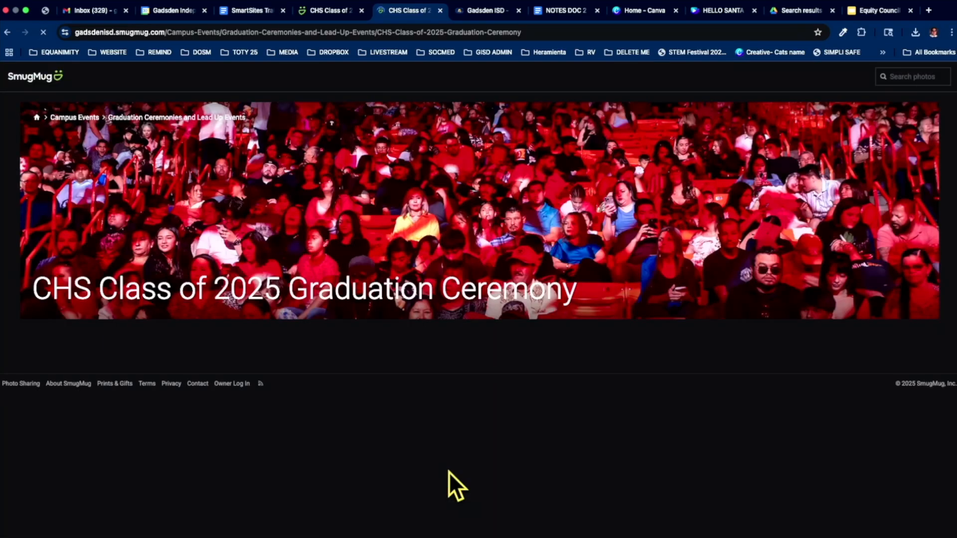
click(7, 33)
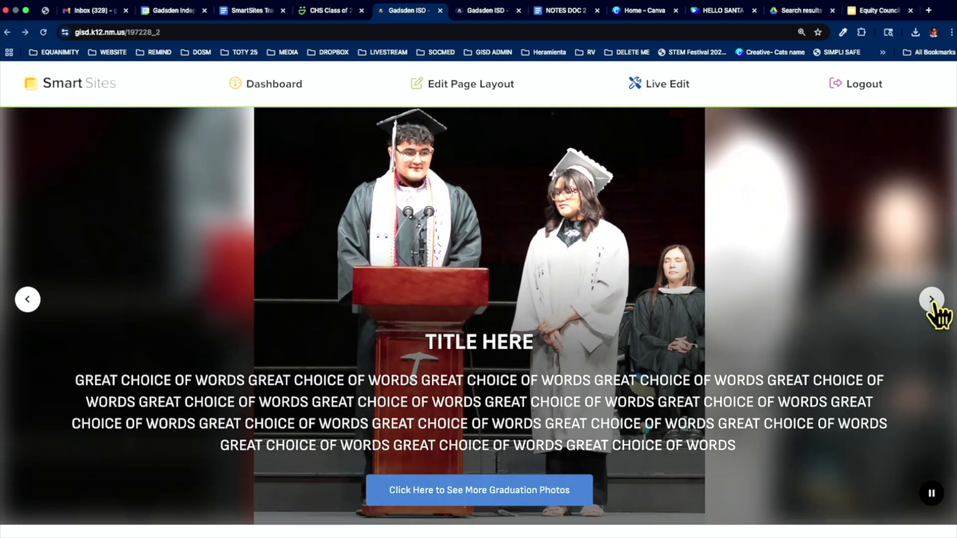
Cycle through the Spotlight's graduation photo slides and look over the rest of the public page
click(932, 300)
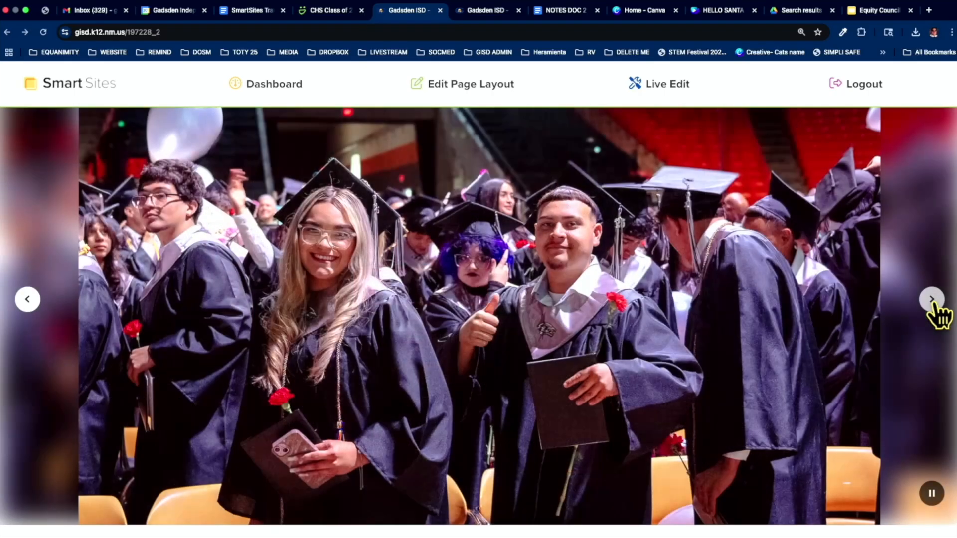
click(932, 300)
click(932, 300)
click(931, 300)
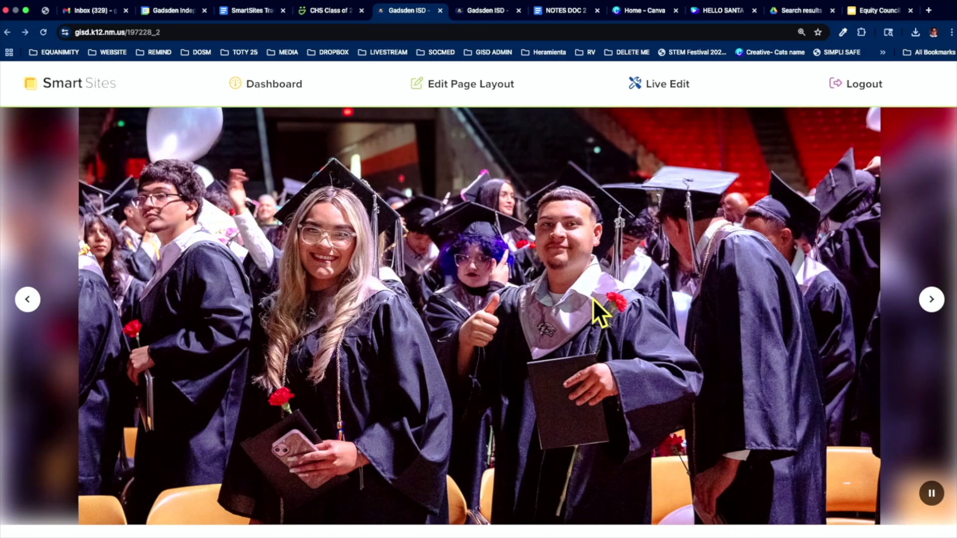
scroll(592, 298, down, 12)
scroll(593, 298, up, 10)
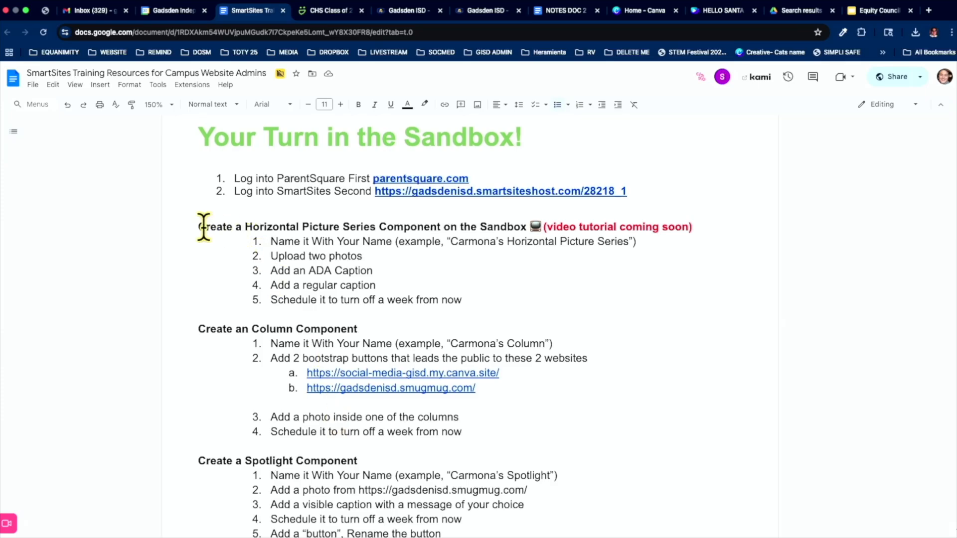
In the SmartSites training resources document, change the Horizontal Picture Series instruction "Add an ADA Caption" to "Add an ADA Alt Tag Line"
drag(196, 227, 338, 230)
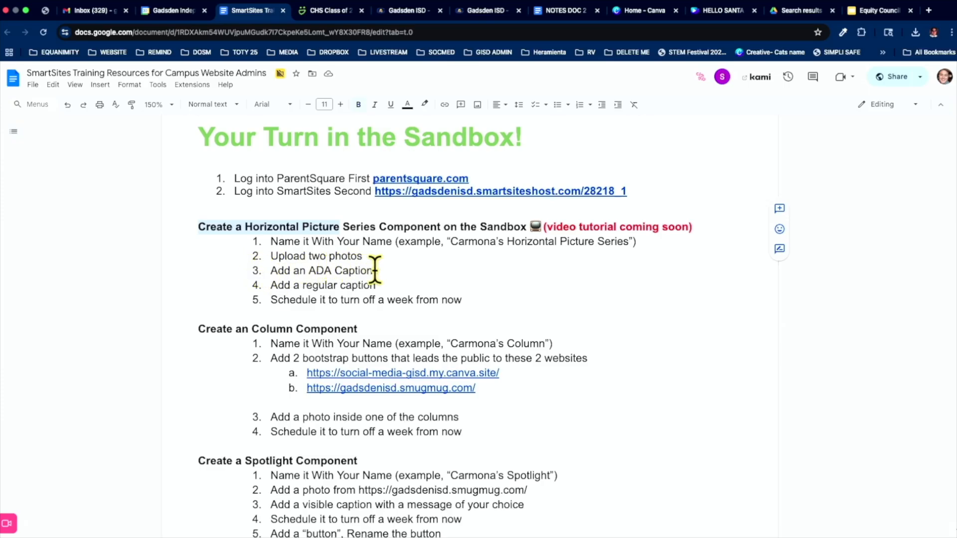
drag(375, 271, 335, 273)
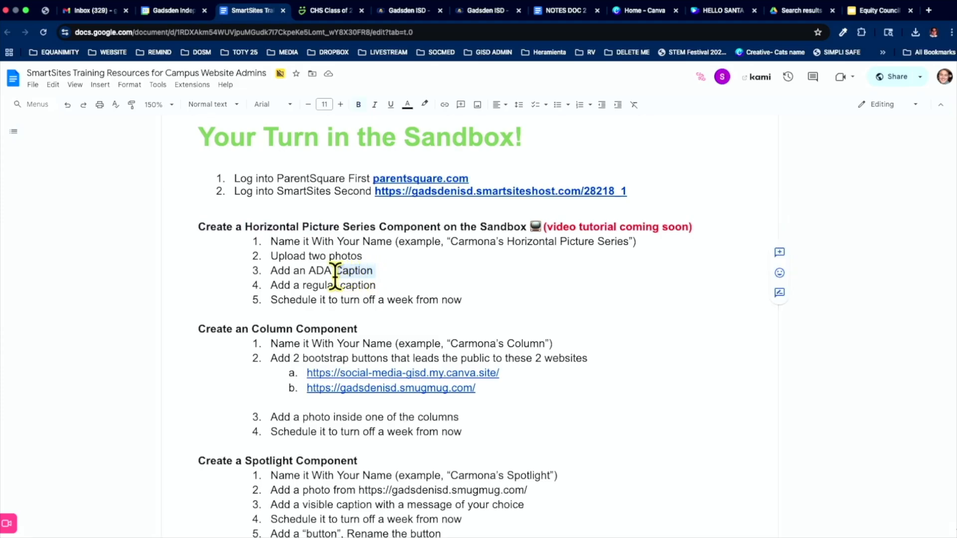
text(Alt )
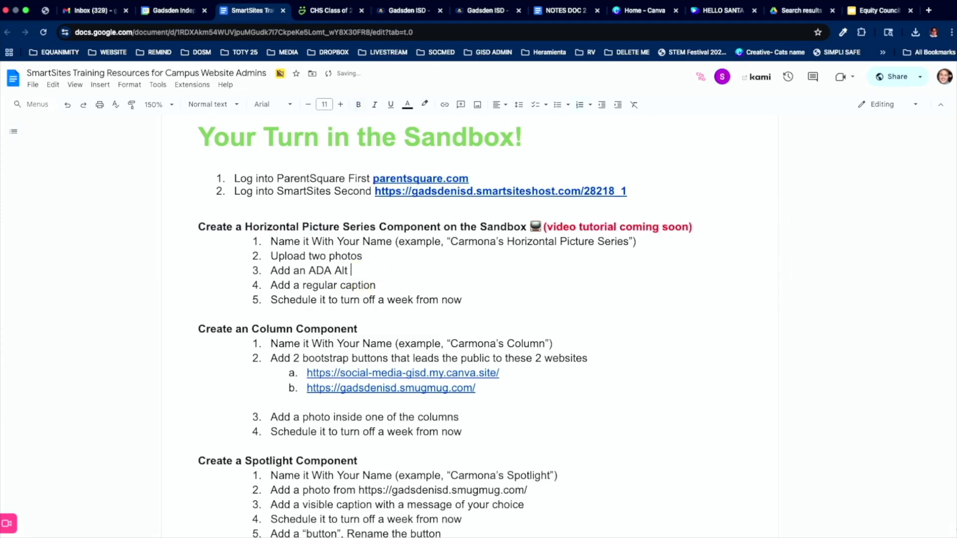
text(Tag Line)
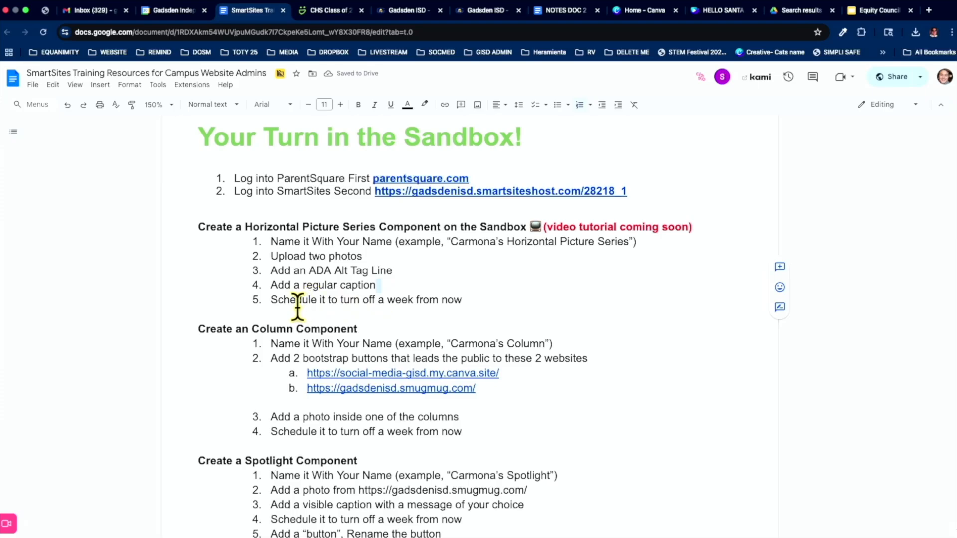
Highlight the Horizontal Picture Series instructions and go over the heading of the Column Component section
click(471, 301)
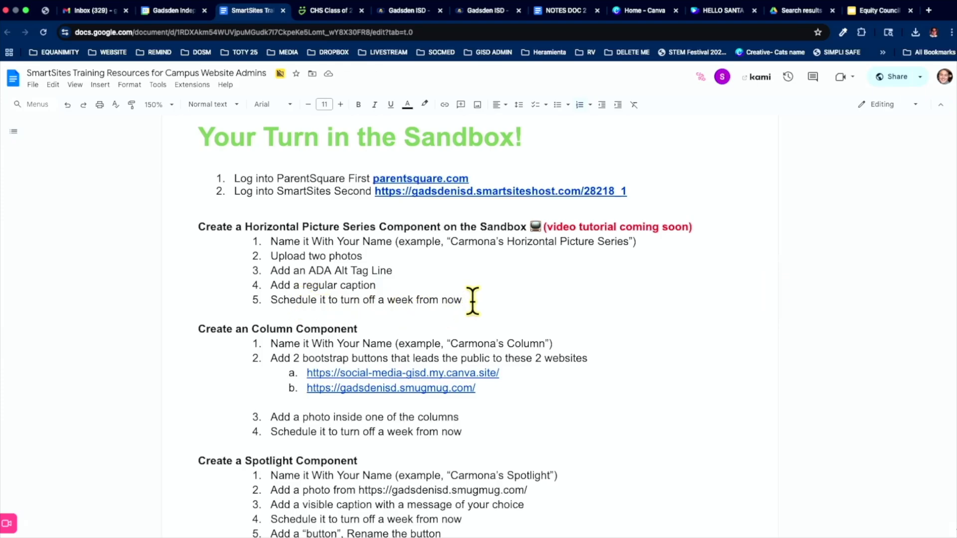
drag(471, 301, 84, 236)
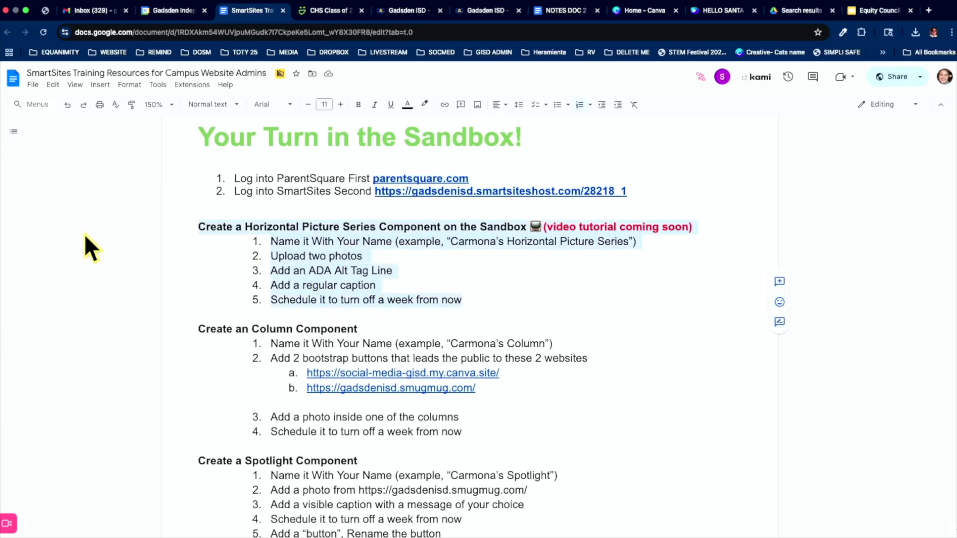
click(196, 327)
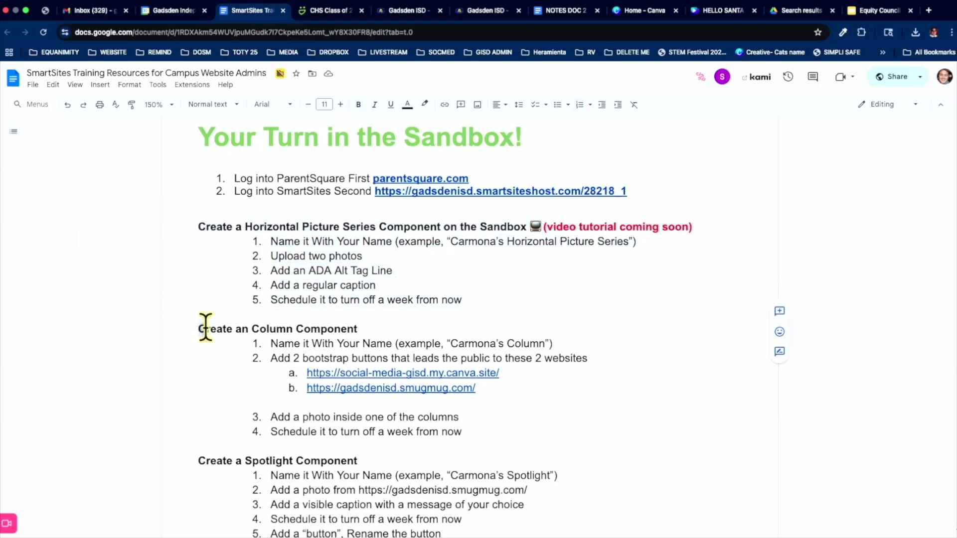
click(429, 329)
Open the Canva and SmugMug websites linked in the Column Component instructions, closing each one to return to the document
click(405, 374)
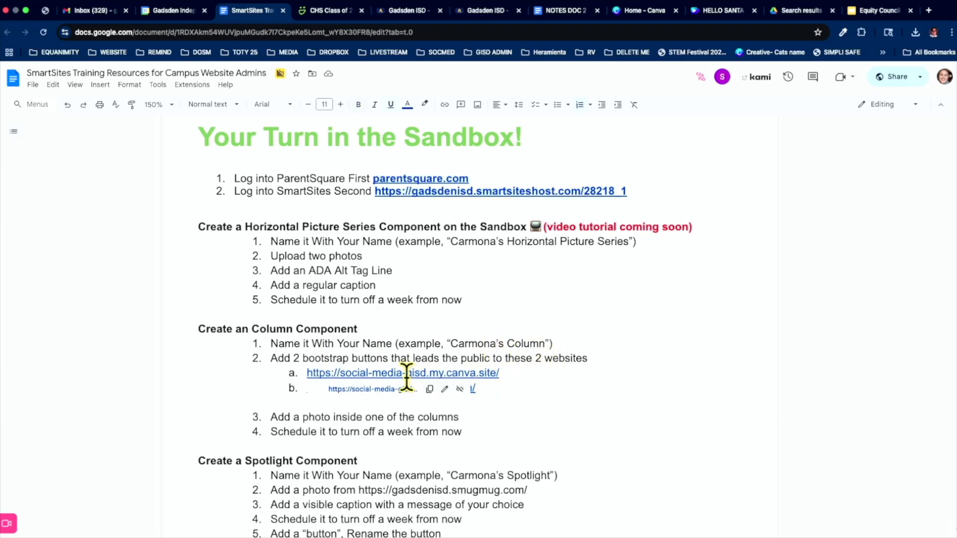
click(359, 390)
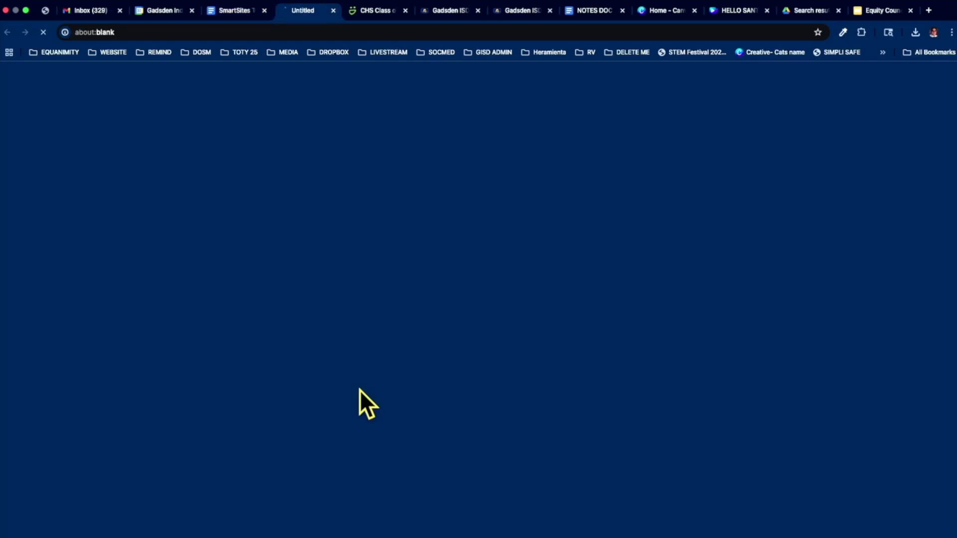
click(332, 12)
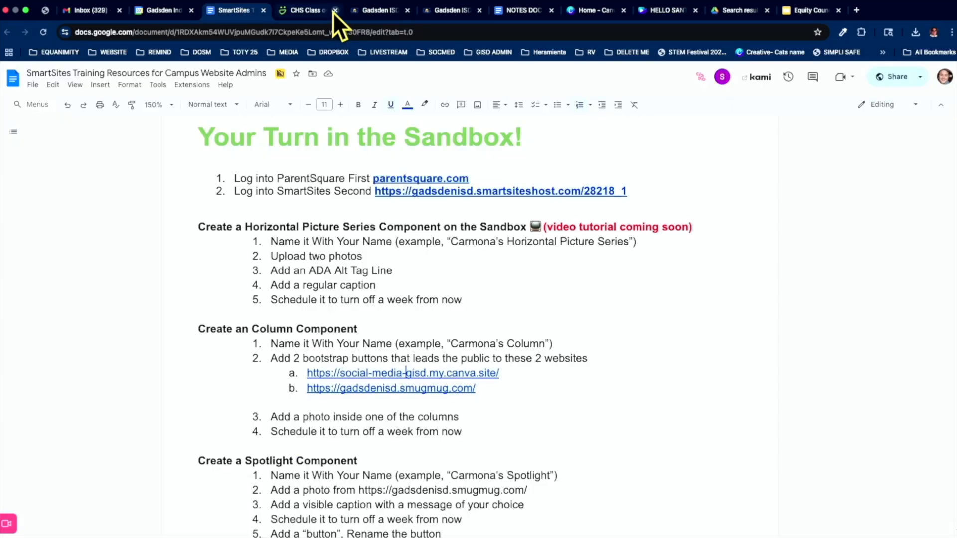
click(400, 390)
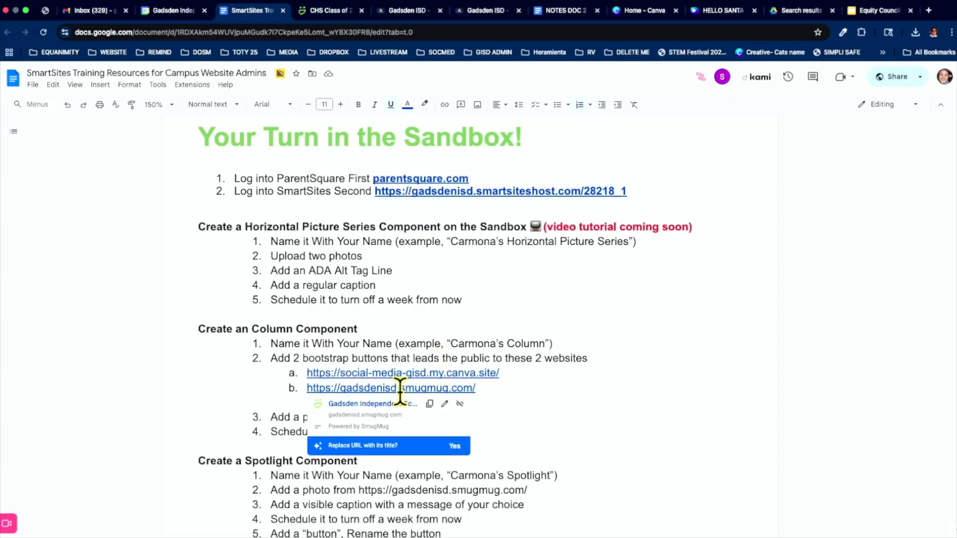
click(401, 403)
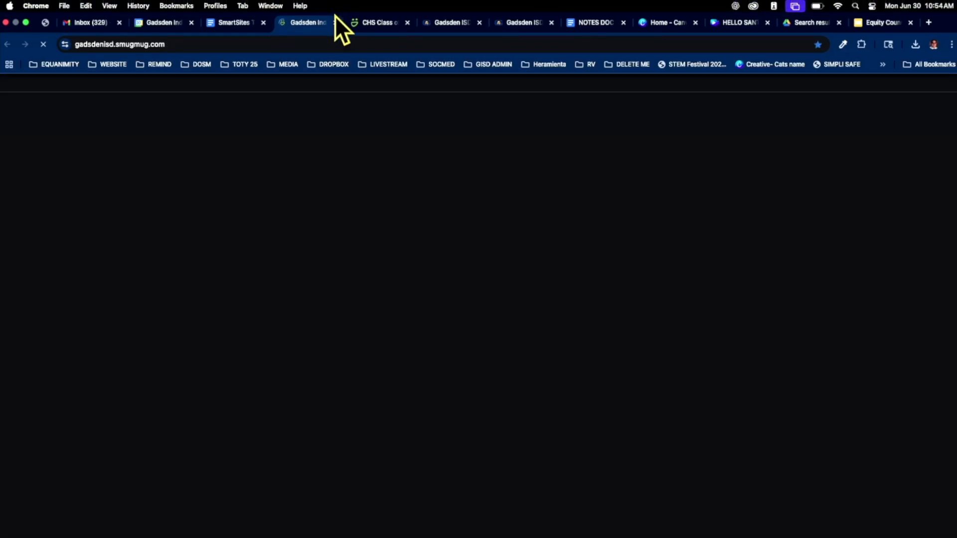
click(335, 10)
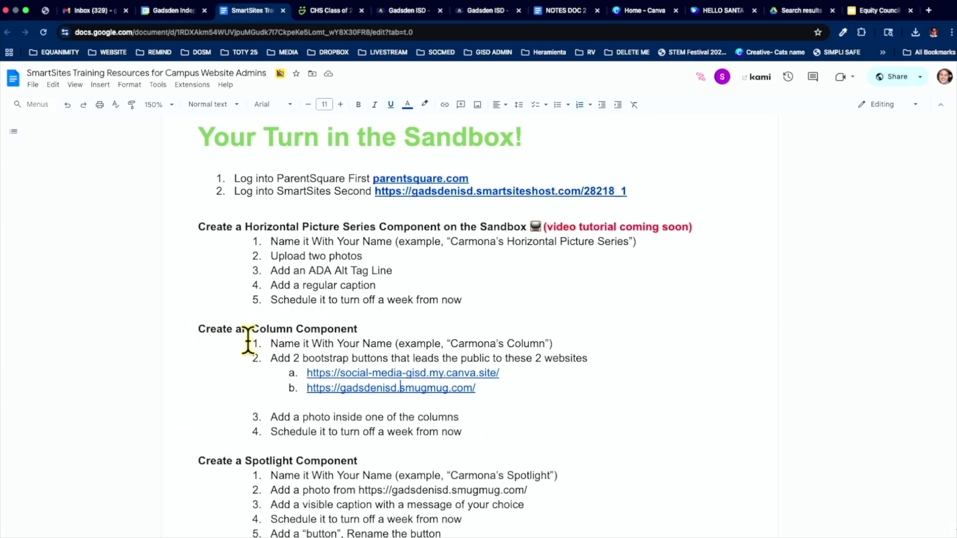
Review the Spotlight Component instructions, glance at the CHS graduation gallery, and look back over the document's earlier sections
scroll(248, 341, down, 5)
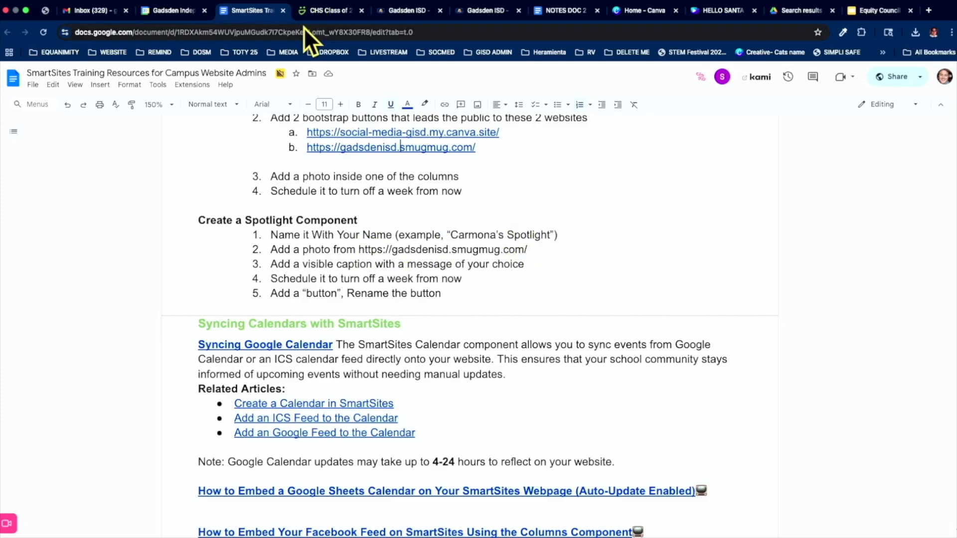
click(316, 13)
click(251, 13)
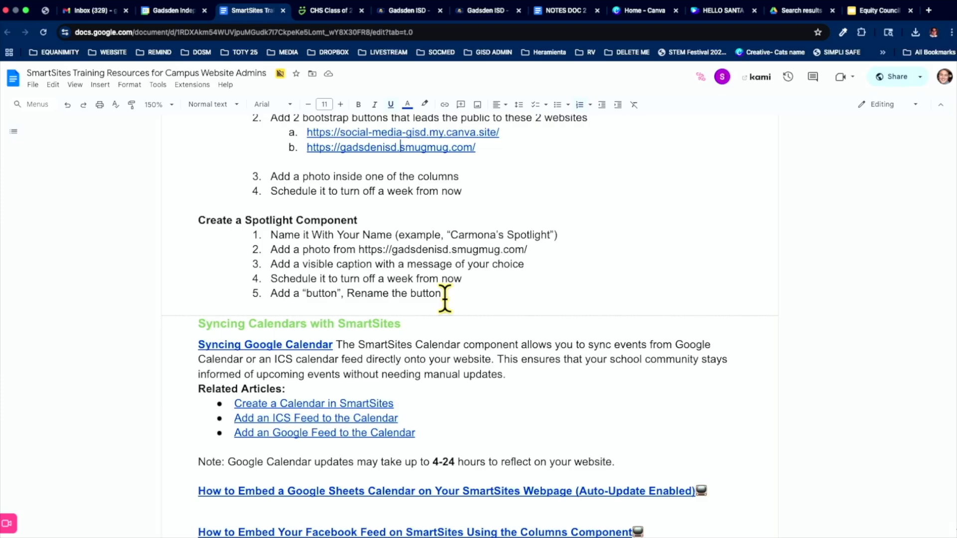
scroll(445, 298, up, 5)
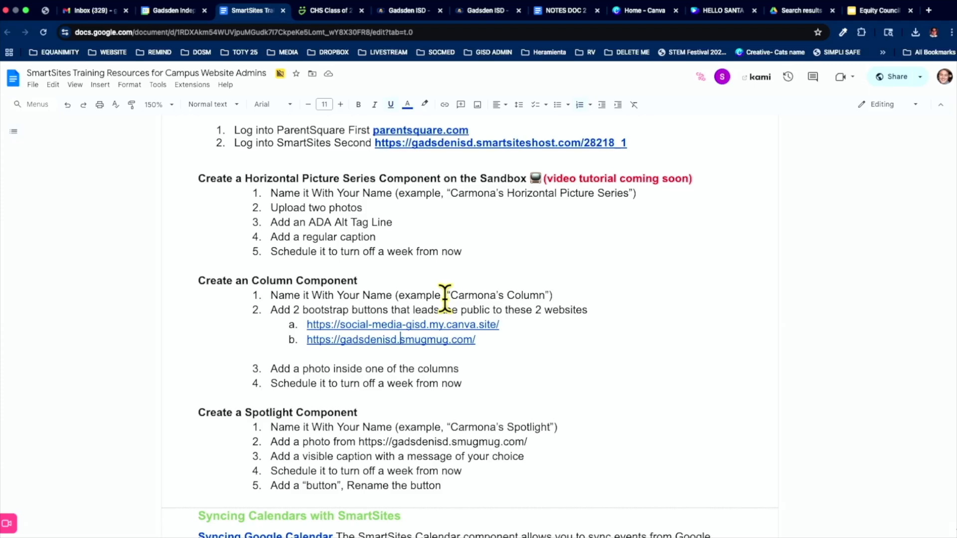
scroll(445, 298, up, 20)
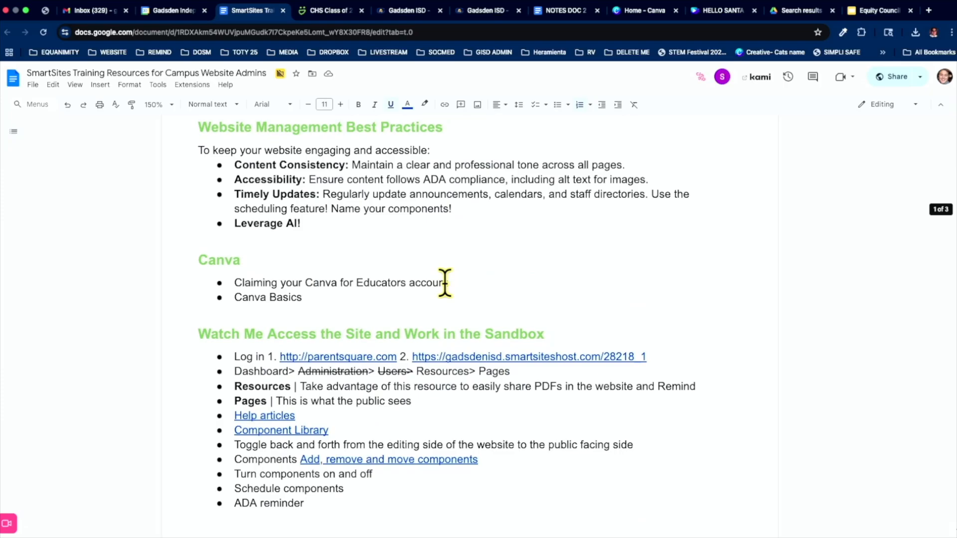
Switch to the Gadsden ISD website and open the North Valley Elementary site from its list of schools
click(402, 12)
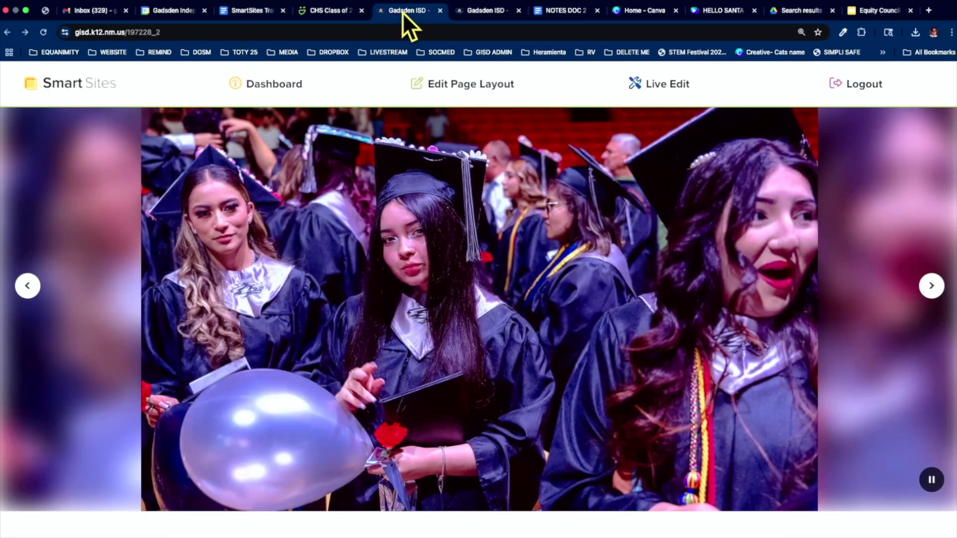
click(480, 11)
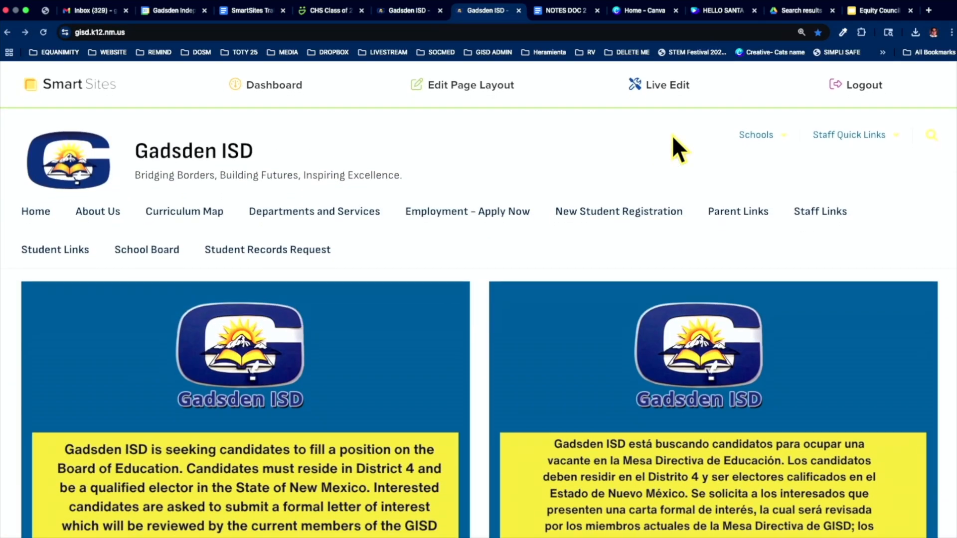
click(775, 135)
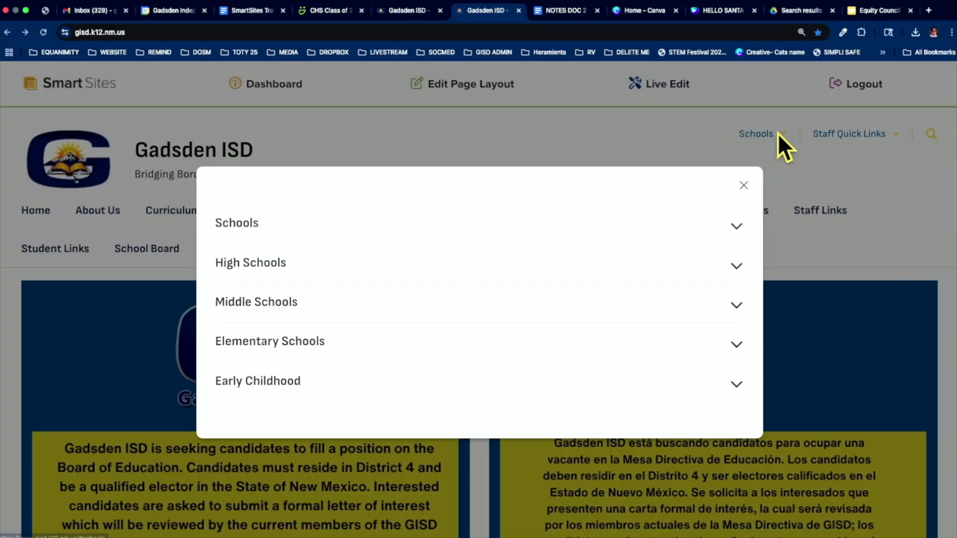
click(364, 344)
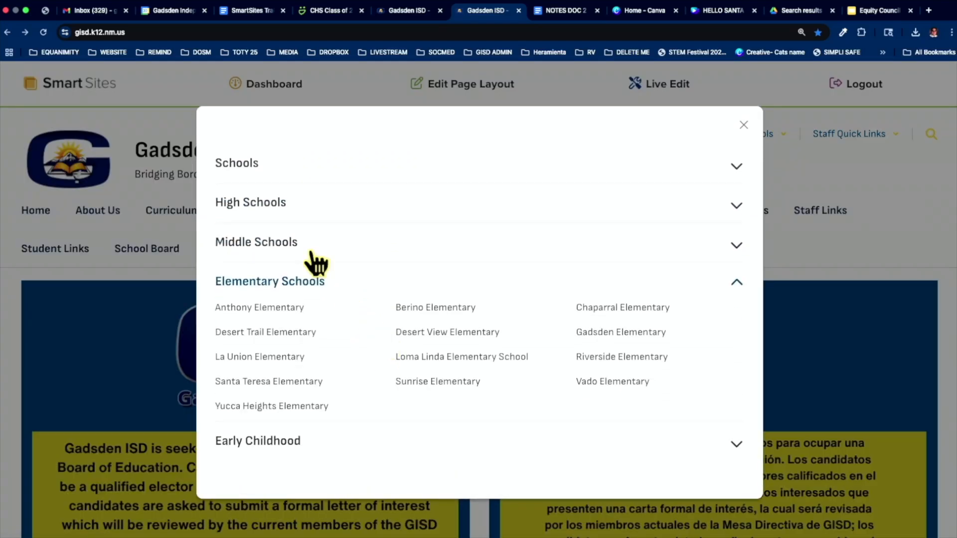
click(273, 163)
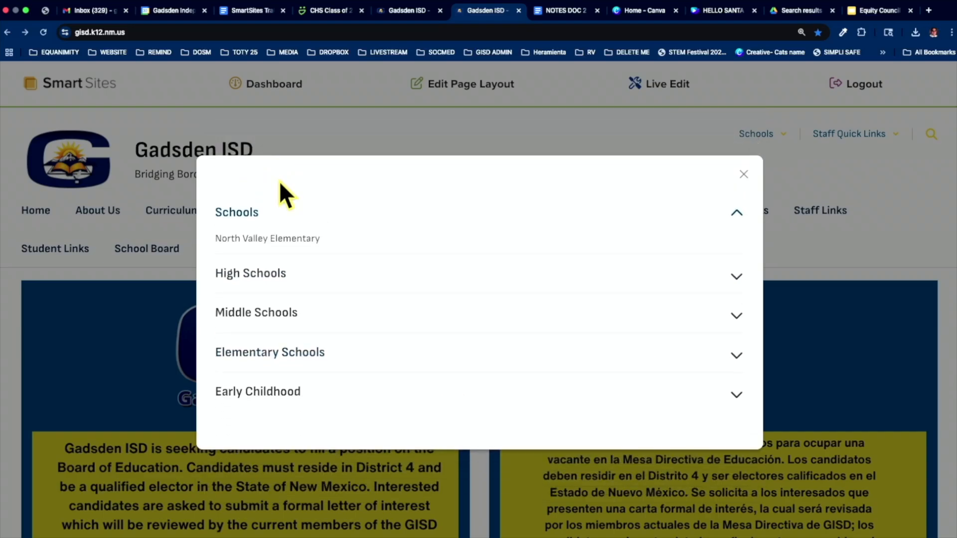
click(279, 239)
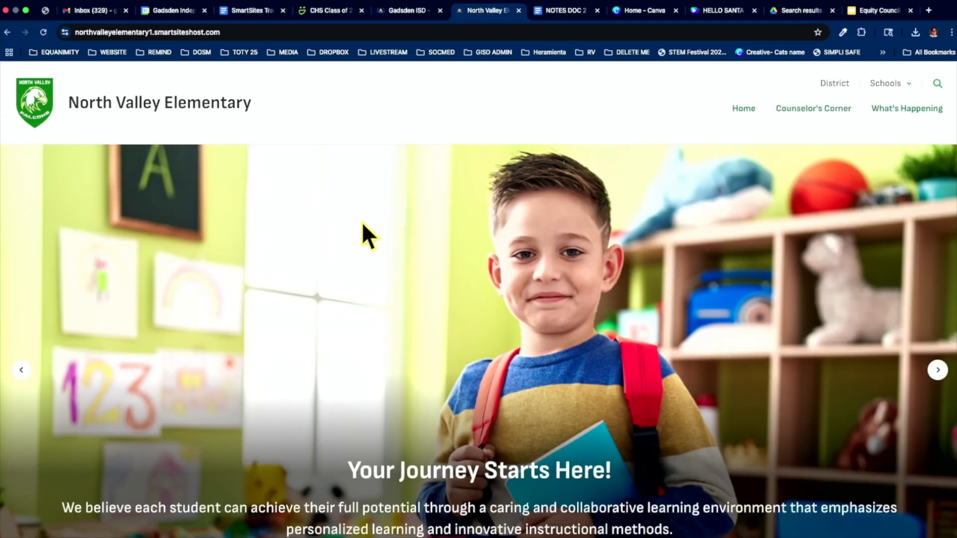
Log in to SmartSites from the North Valley Elementary footer and open the school's list of pages
scroll(639, 271, down, 15)
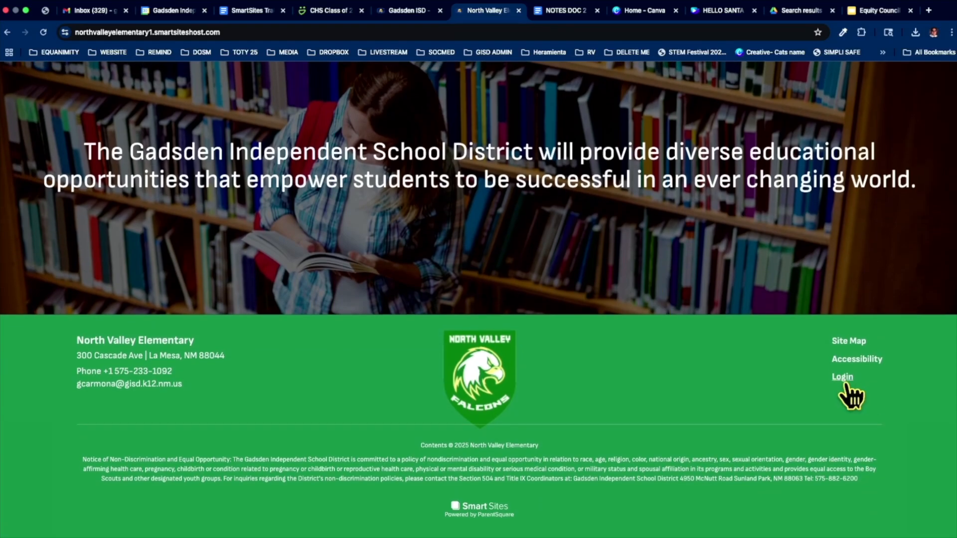
click(845, 381)
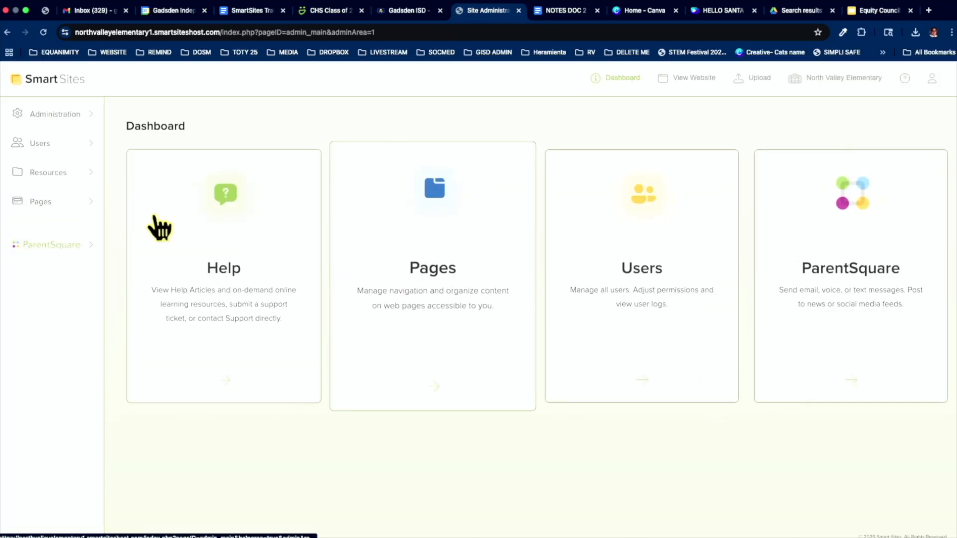
click(88, 202)
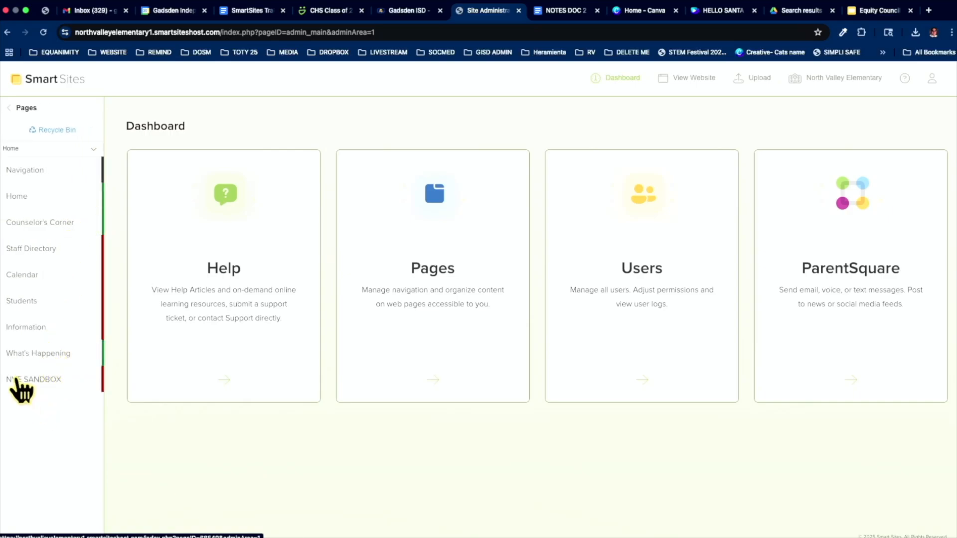
Open North Valley Elementary's NVE SANDBOX page and view it on the live website
click(16, 381)
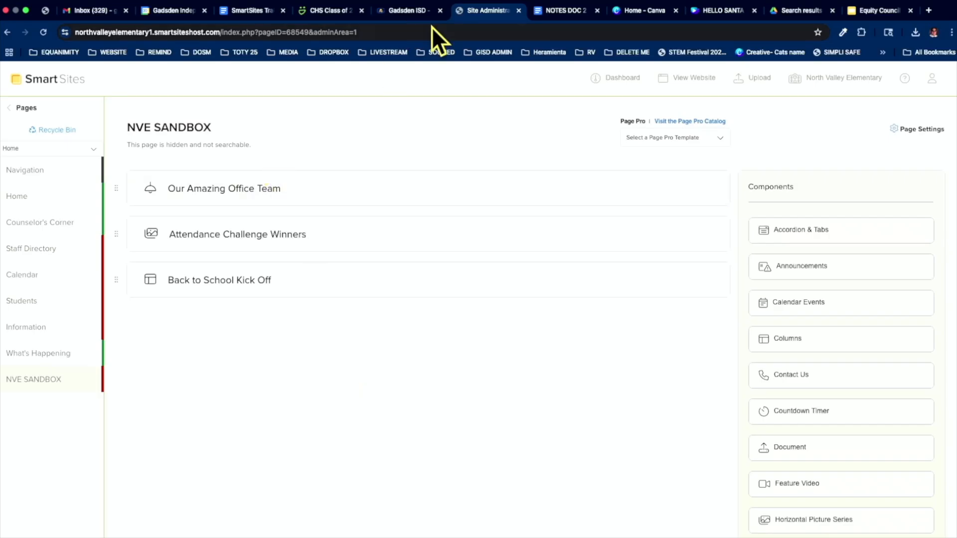
click(684, 79)
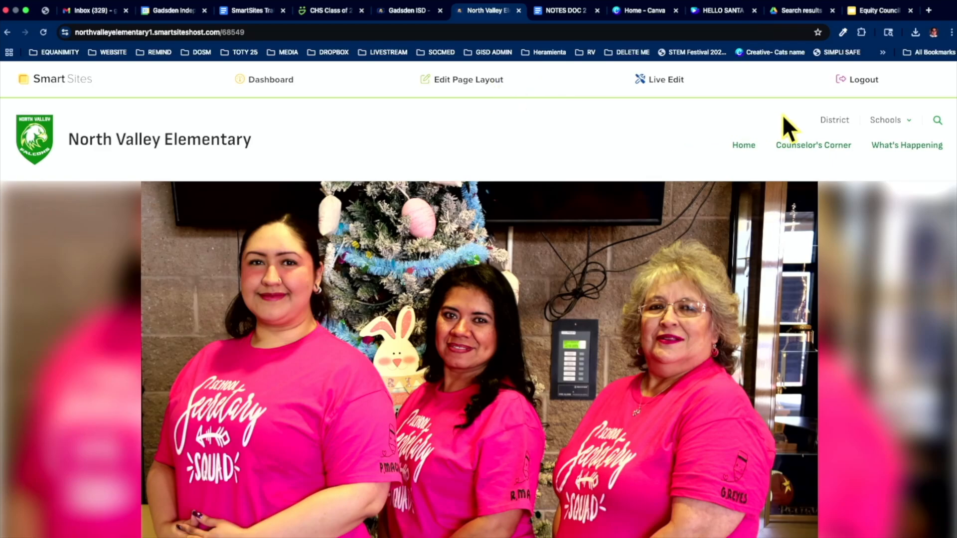
Go to the Gadsden ISD district site's SmartSites dashboard and open the Sandbox 2 page from its Sandbox section
click(829, 120)
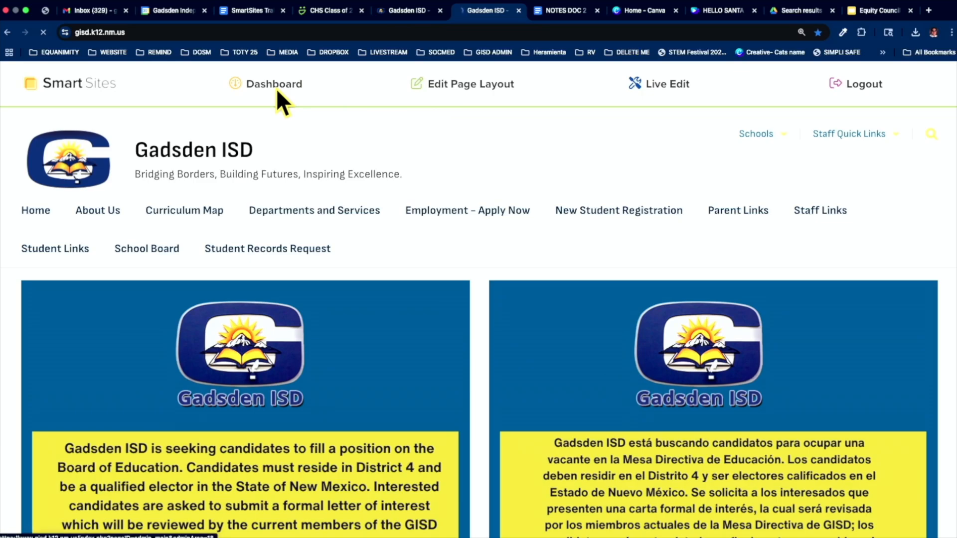
click(276, 87)
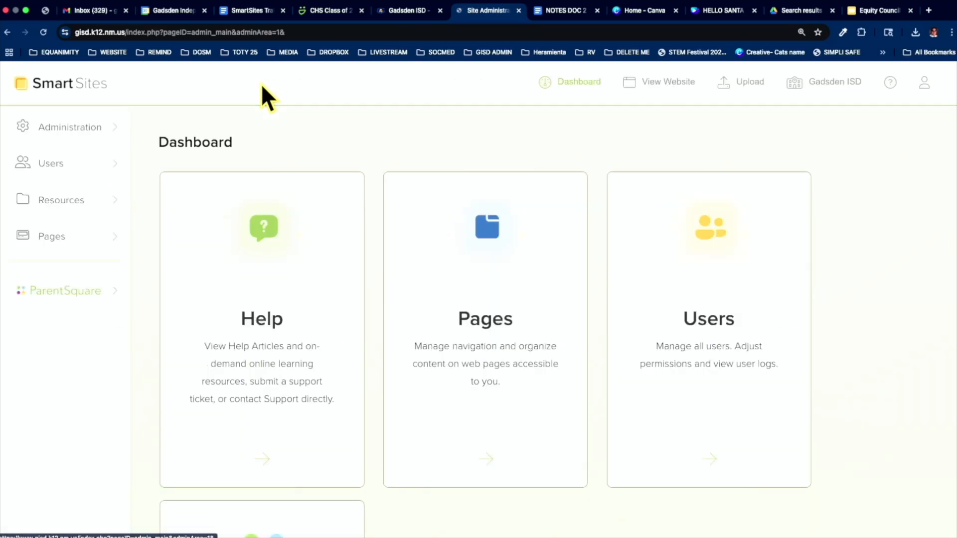
click(119, 248)
scroll(89, 375, down, 10)
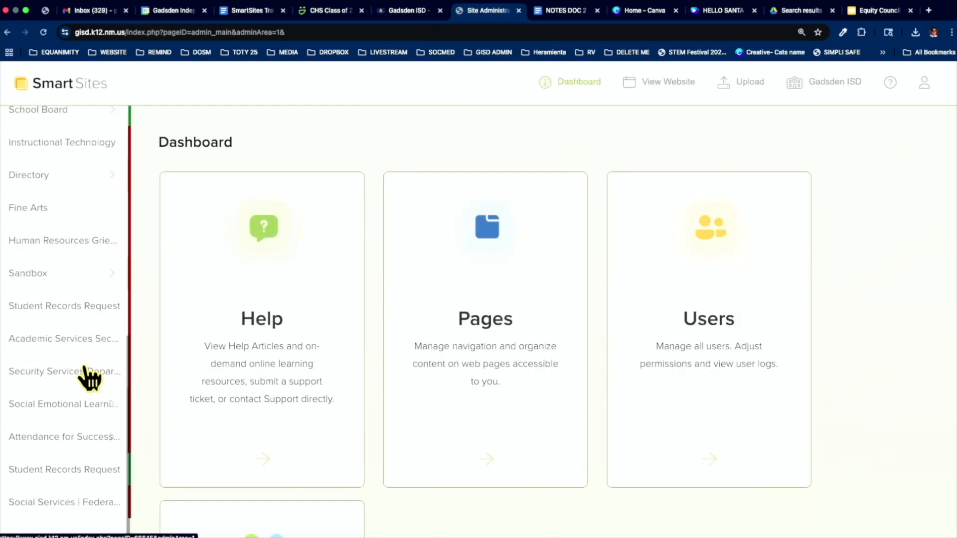
click(113, 274)
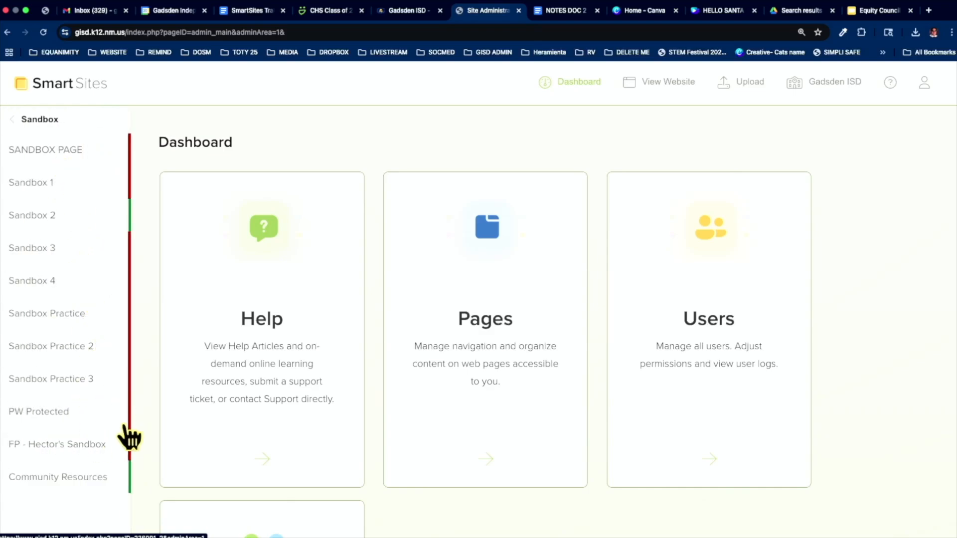
click(31, 215)
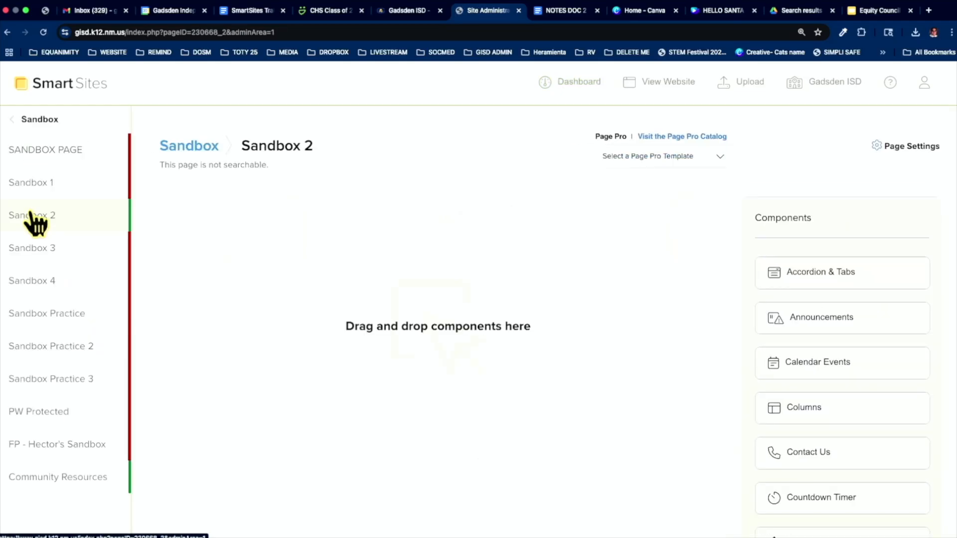